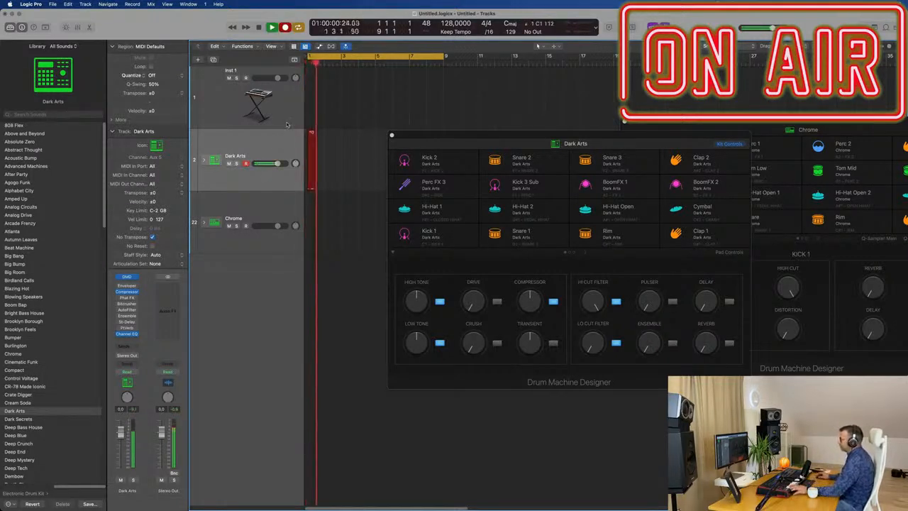
# Finish recording the kick pattern on the Dark Arts track and quantize all of its notes.
pyautogui.press('space')
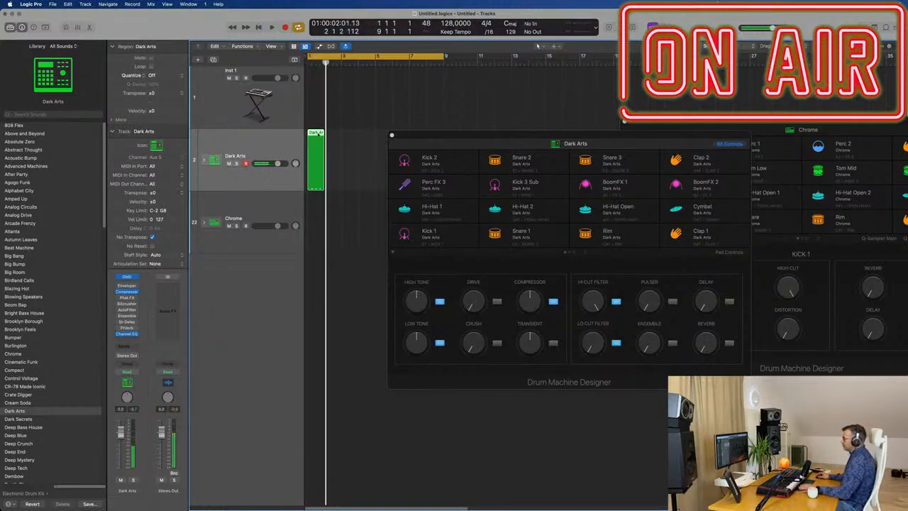
pyautogui.doubleClick(313, 140)
pyautogui.press('super+a')
pyautogui.press('q')
pyautogui.scroll(-2, 371, 466)
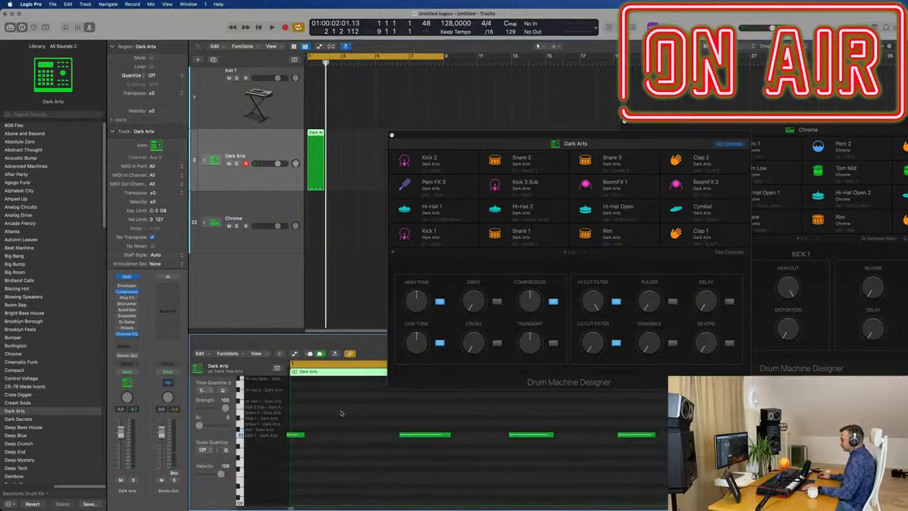
# Start the first kick note at the region's beginning and shorten all four kick notes to one sixteenth.
pyautogui.moveTo(297, 435); pyautogui.dragTo(328, 436)
pyautogui.click(344, 461)
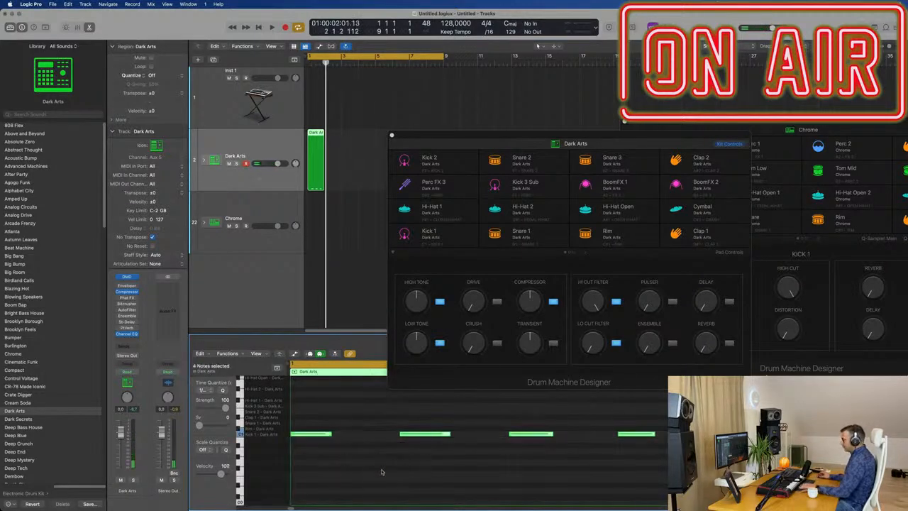
pyautogui.moveTo(450, 434); pyautogui.dragTo(452, 433)
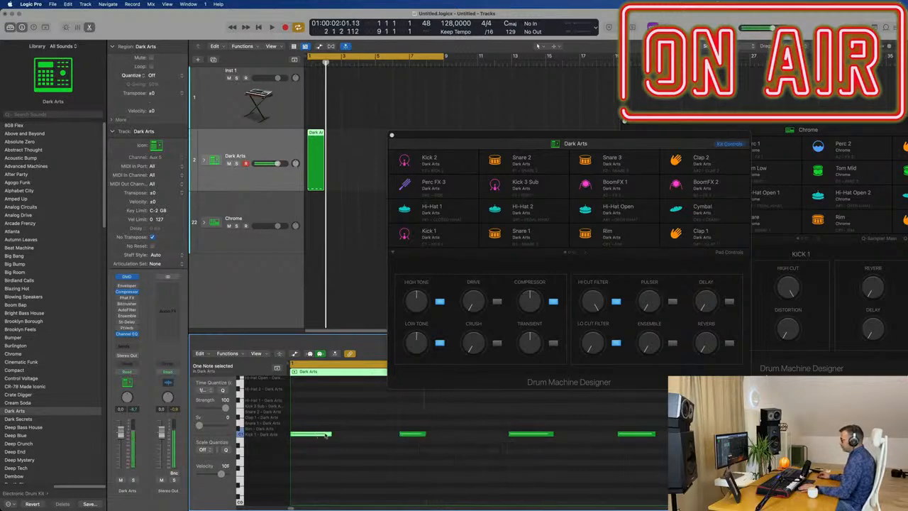
pyautogui.moveTo(330, 435); pyautogui.dragTo(327, 435)
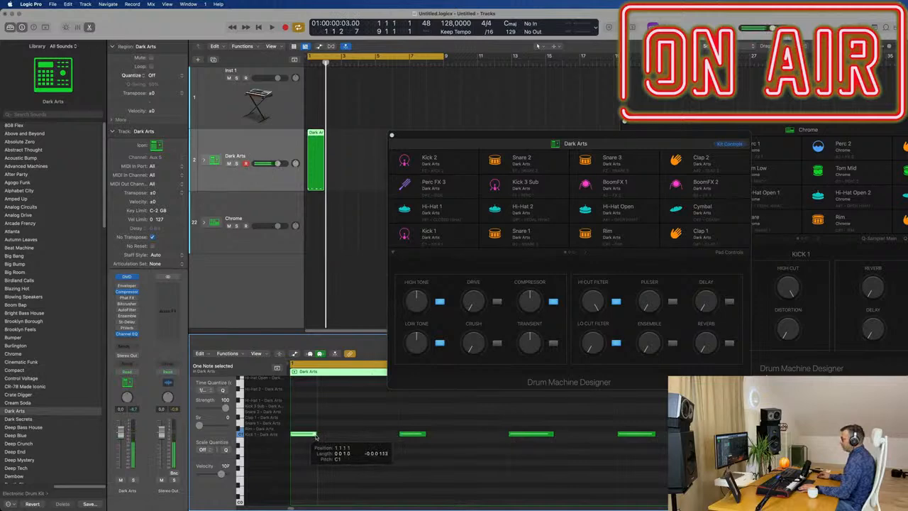
pyautogui.moveTo(552, 435); pyautogui.dragTo(549, 436)
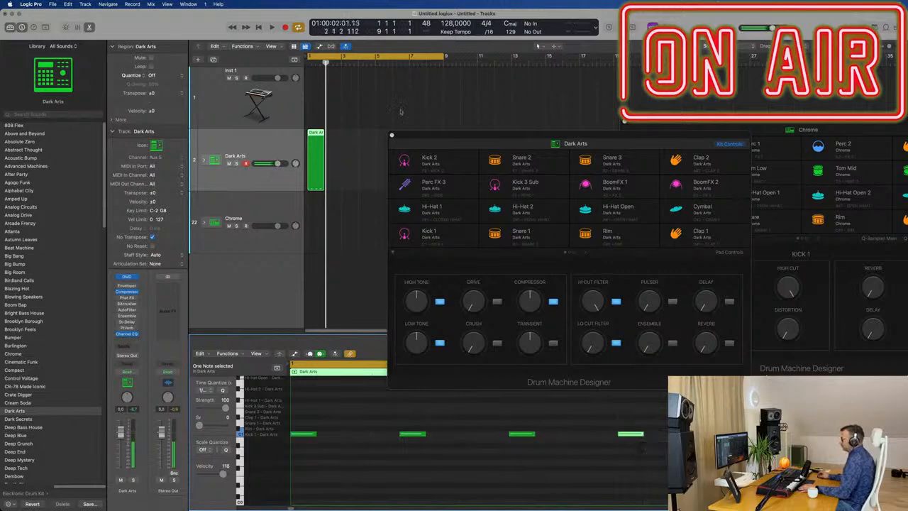
# Repeat the one-bar kick region across all eight bars and move the Dark Arts kit window off the tracks.
pyautogui.click(334, 164)
pyautogui.press('super+r')
pyautogui.press('super+r')
pyautogui.press('super+r')
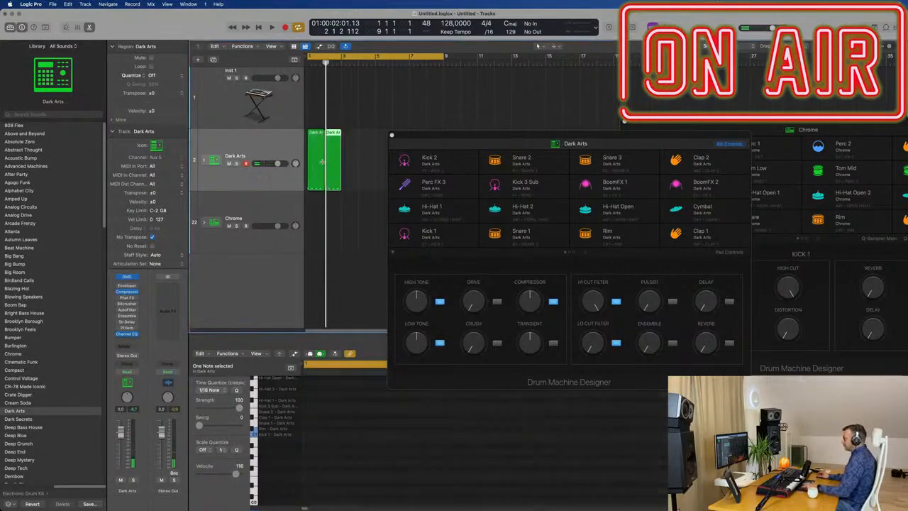
pyautogui.moveTo(436, 138); pyautogui.dragTo(730, 135)
# Expand the Dark Arts track stack and move all eight kick regions onto the Kick 1 track.
pyautogui.moveTo(498, 146); pyautogui.dragTo(182, 165)
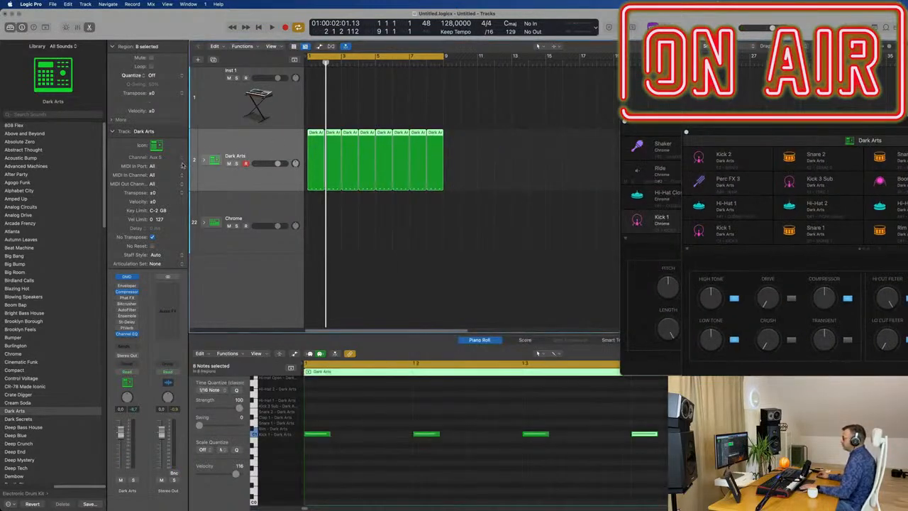
pyautogui.click(203, 162)
pyautogui.moveTo(311, 150); pyautogui.dragTo(313, 200)
# Audition the kick from the start and transpose all its notes down an octave.
pyautogui.press('Return')
pyautogui.press('space')
pyautogui.press('space')
pyautogui.click(371, 443)
pyautogui.hotkey('alt', 'shift', 'Down')
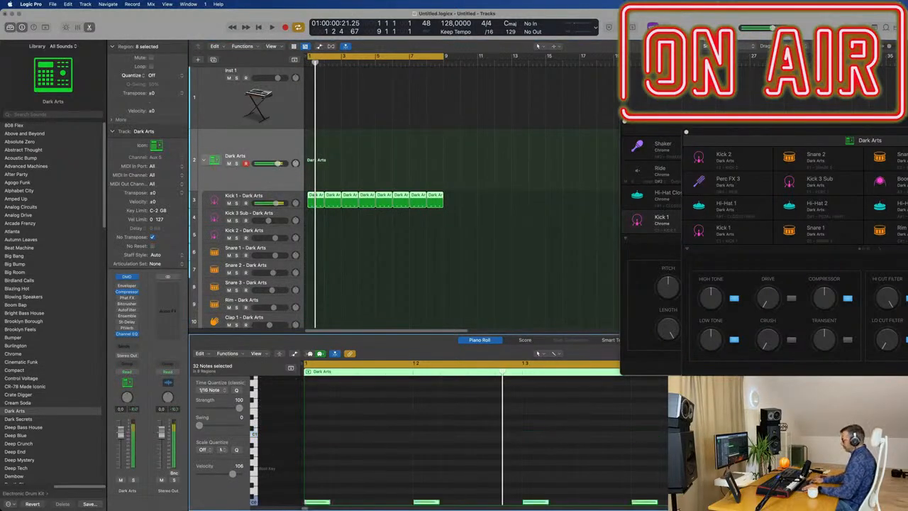
pyautogui.press('space')
pyautogui.scroll(-1, 332, 486)
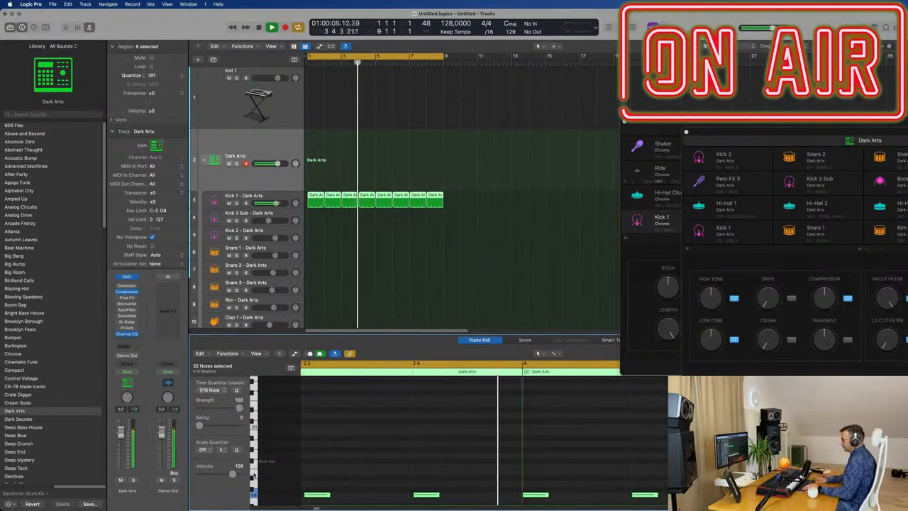
# Raise all kick notes by four semitones and bring the Dark Arts kit window fully into view.
pyautogui.hotkey('alt', 'Up')
pyautogui.hotkey('alt', 'Up')
pyautogui.hotkey('alt', 'Up')
pyautogui.hotkey('alt', 'Up')
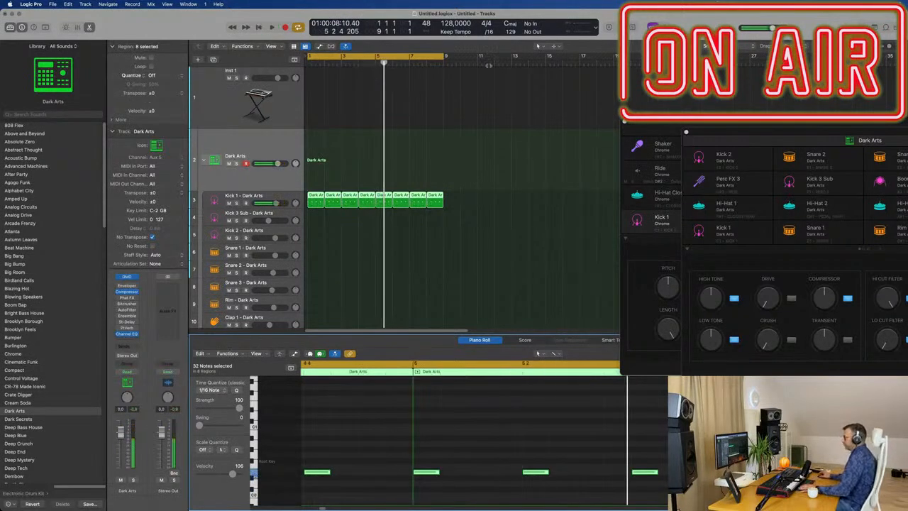
pyautogui.click(463, 147)
pyautogui.press('space')
pyautogui.moveTo(740, 132); pyautogui.dragTo(599, 80)
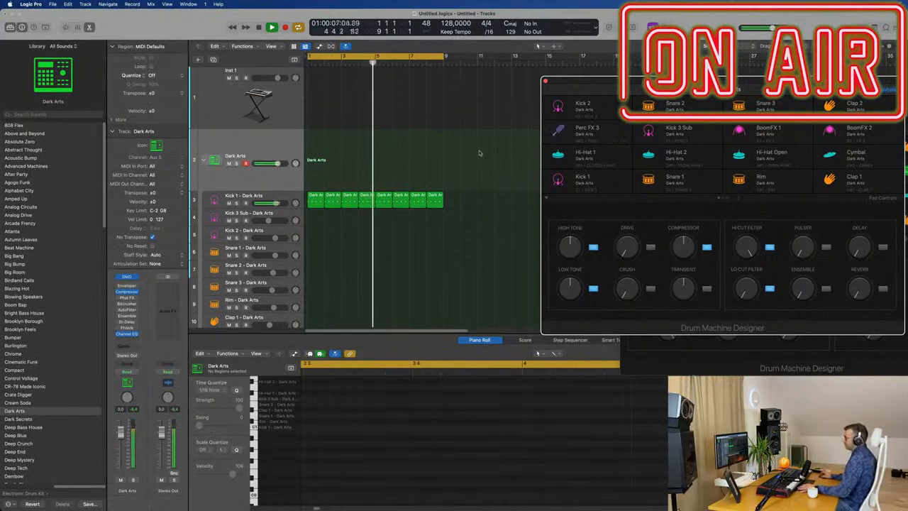
# Copy the first Kick 1 region to the Snare 1 track and keep only the notes on beats 2 and 4.
pyautogui.click(323, 249)
pyautogui.scroll(-3, 324, 248)
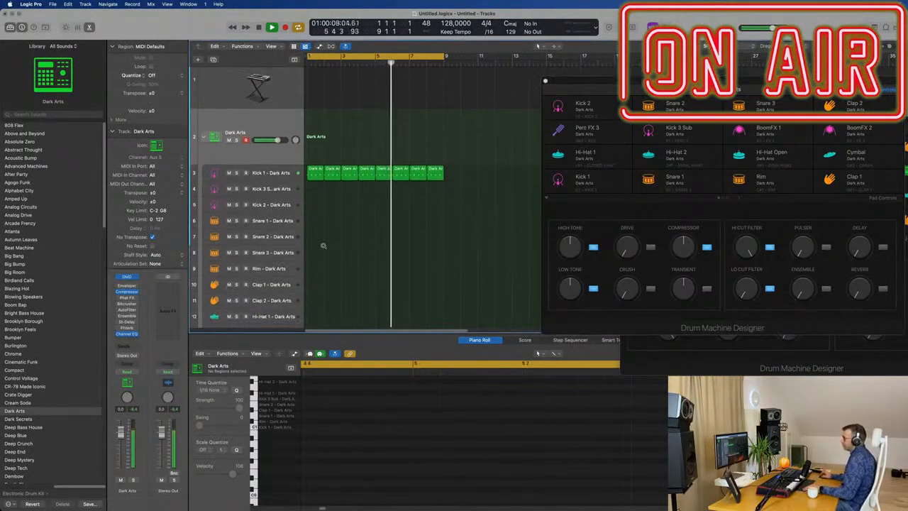
pyautogui.moveTo(314, 172); pyautogui.dragTo(315, 221)
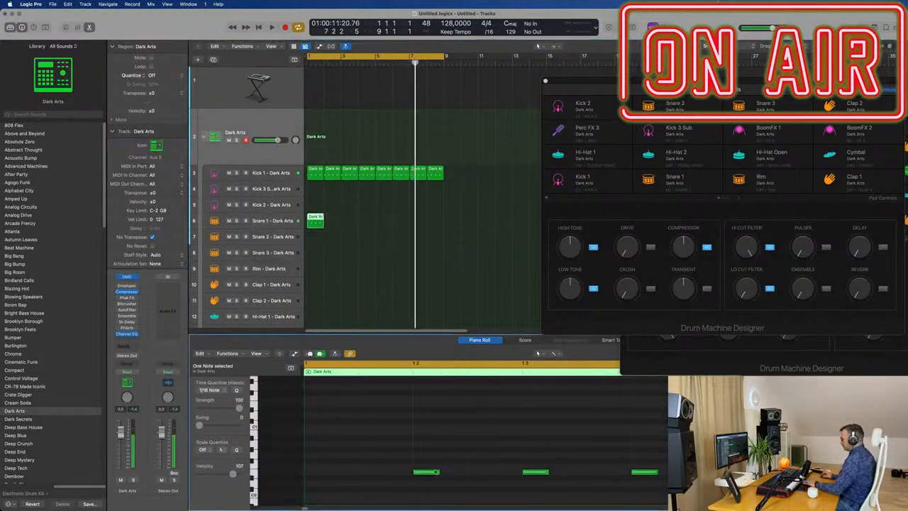
pyautogui.moveTo(384, 445); pyautogui.dragTo(677, 507)
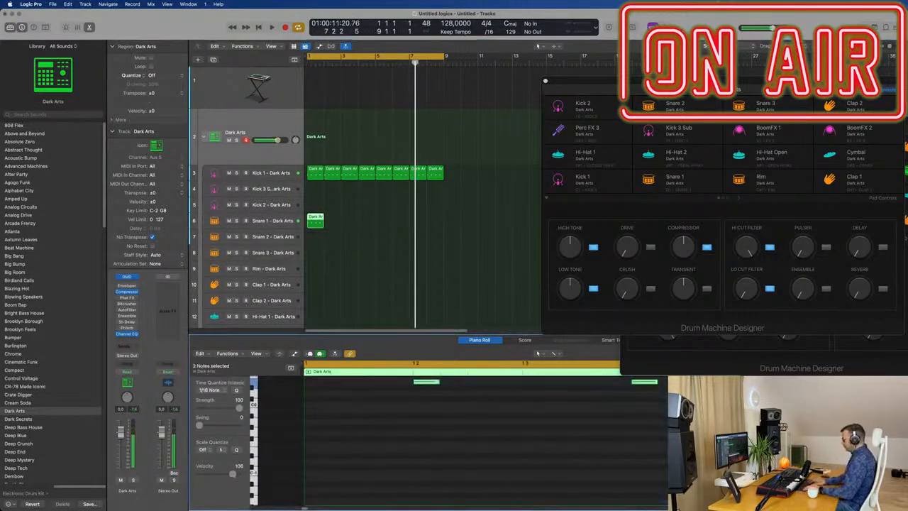
# Audition the snare region on Snare 1, then move it to the Snare 2 track and listen again.
pyautogui.press('Return')
pyautogui.press('space')
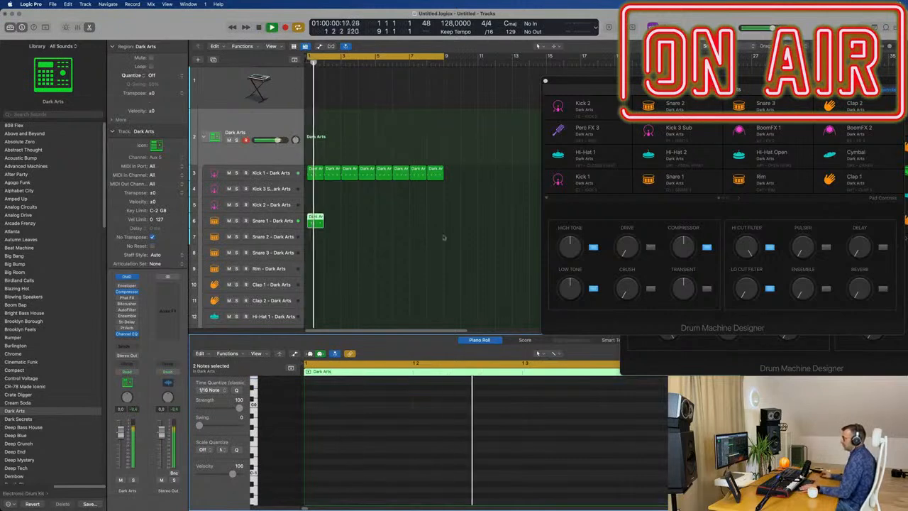
pyautogui.press('space')
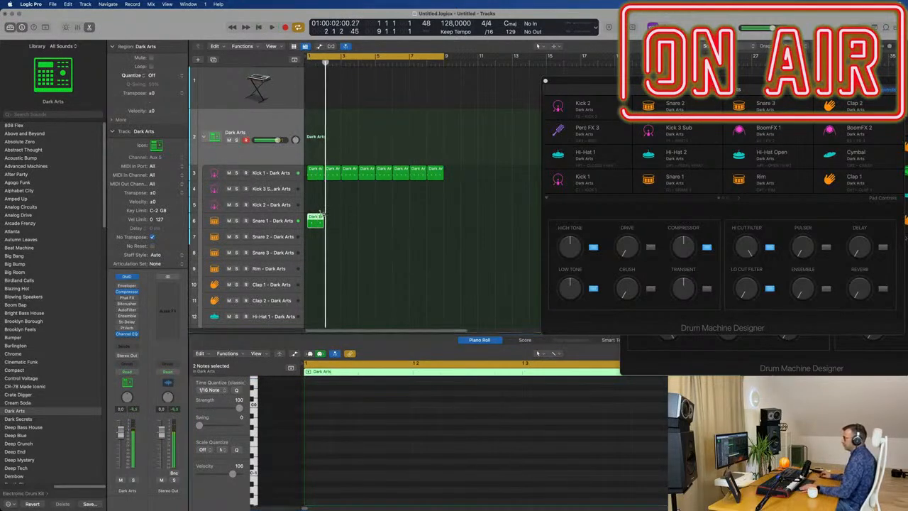
pyautogui.moveTo(310, 221); pyautogui.dragTo(311, 236)
pyautogui.press('Return')
pyautogui.press('space')
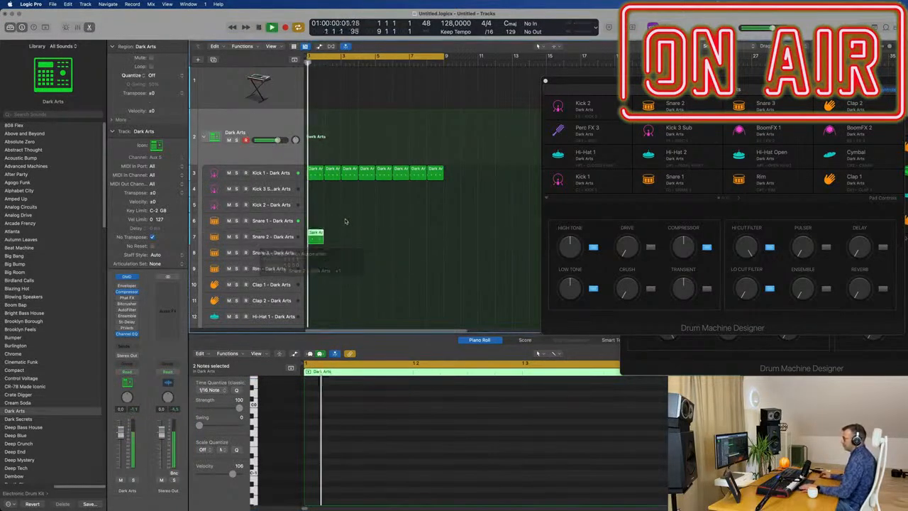
pyautogui.press('space')
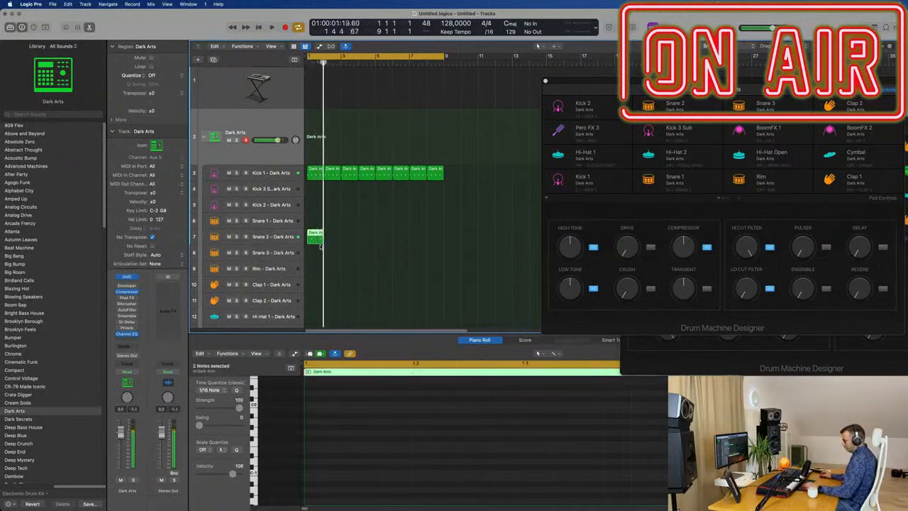
# Repeat the Snare 2 region to fill all eight bars and play the loop.
pyautogui.press('super+r')
pyautogui.press('super+r')
pyautogui.press('super+r')
pyautogui.press('space')
# Copy the first Kick 1 region to the Hi-Hat 1 track and shift its four notes to the off-beats.
pyautogui.scroll(-2, 359, 186)
pyautogui.press('super+Up')
pyautogui.press('super+Up')
pyautogui.press('super+Up')
pyautogui.press('super+Up')
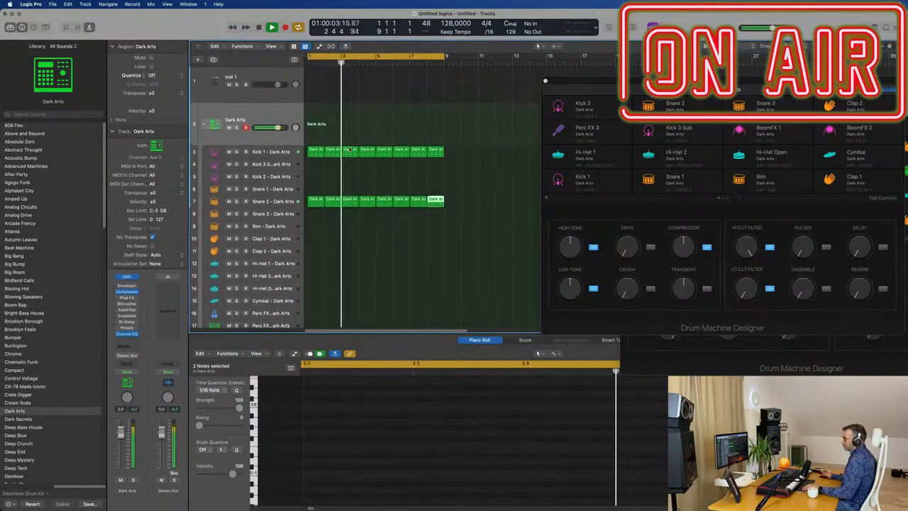
pyautogui.moveTo(314, 147); pyautogui.dragTo(314, 268)
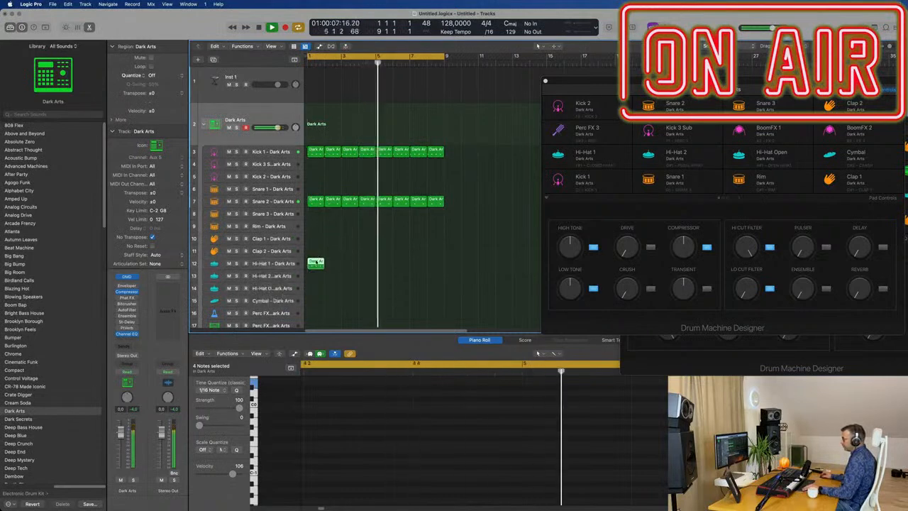
pyautogui.press('e')
pyautogui.press('e')
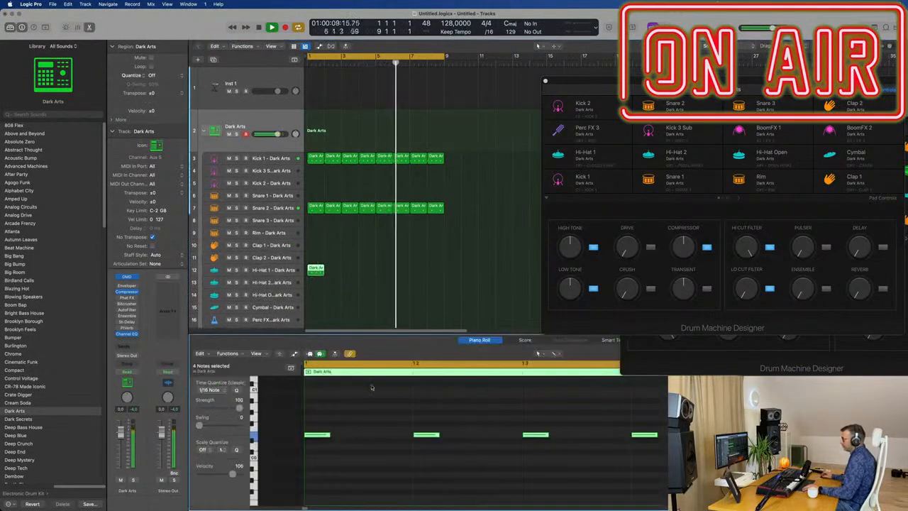
pyautogui.press('super+a')
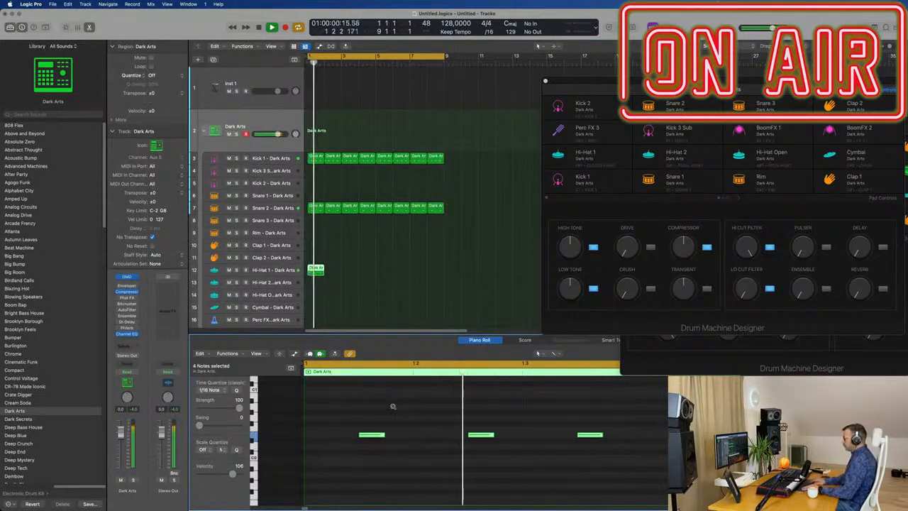
# Transpose the off-beat hi-hat notes up in octave steps while auditioning the loop.
pyautogui.hotkey('alt', 'shift', 'Up')
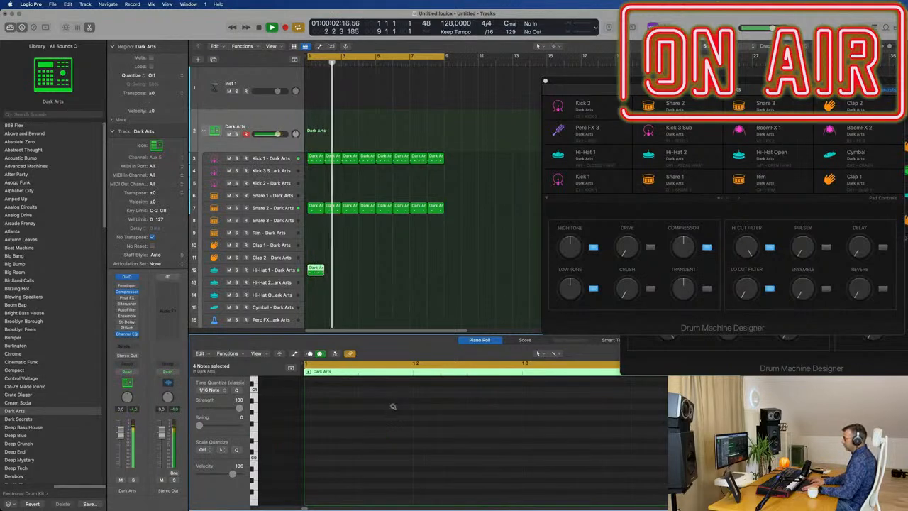
pyautogui.press('space')
pyautogui.scroll(6, 486, 428)
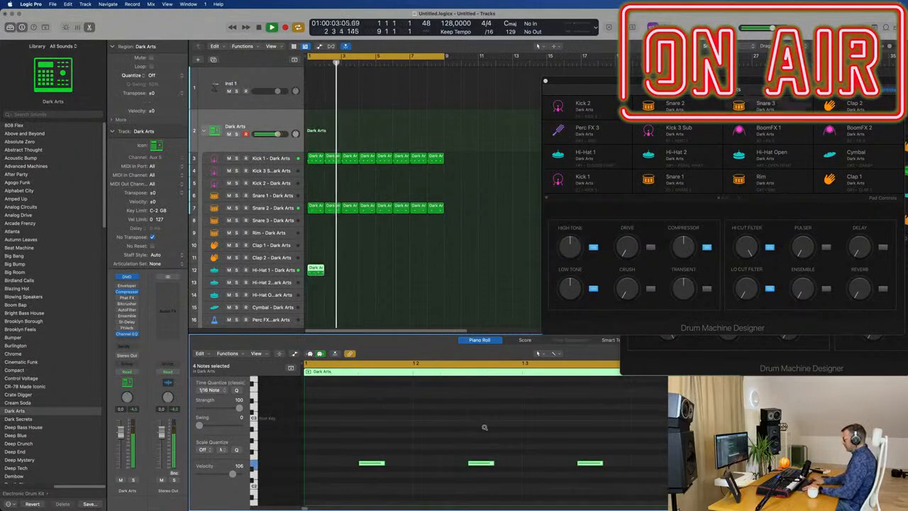
pyautogui.hotkey('alt', 'shift', 'Up')
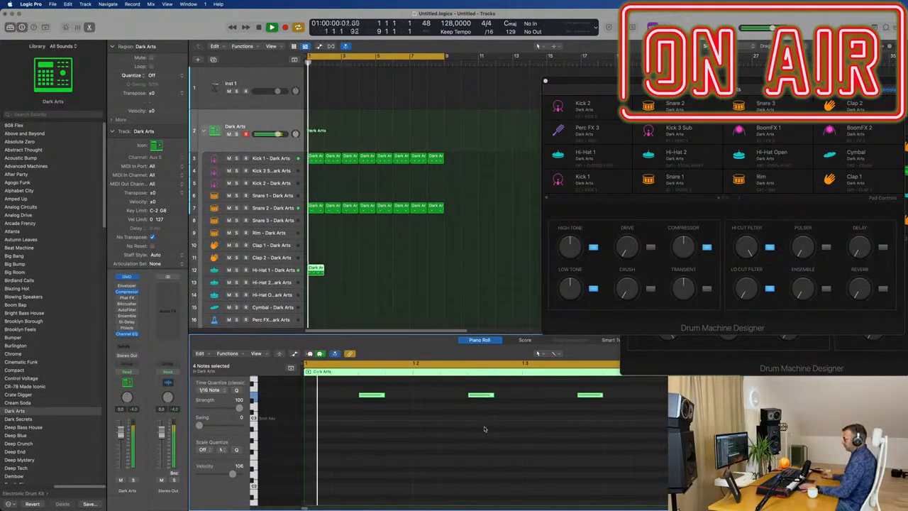
pyautogui.press('space')
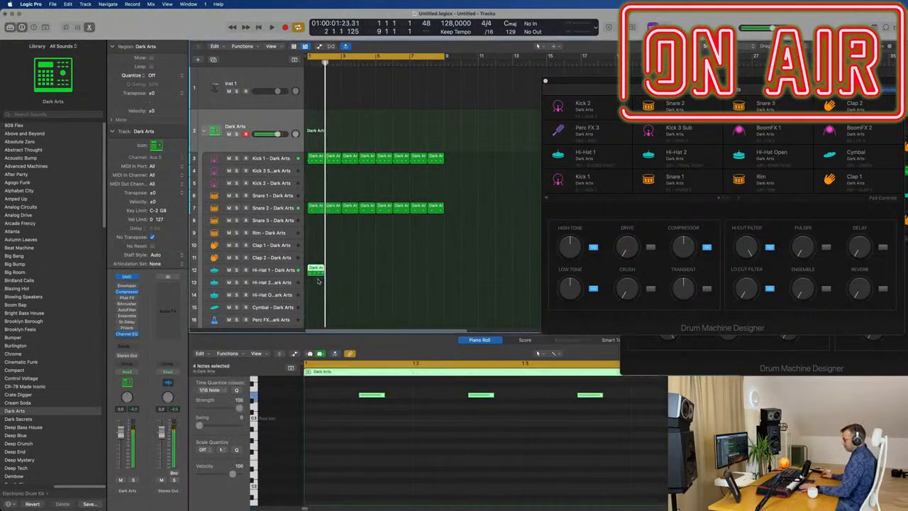
# Repeat the hi-hat region across all eight bars, move all copies to the Hi-Hat 2 track and play them.
pyautogui.press('super+r')
pyautogui.press('super+r')
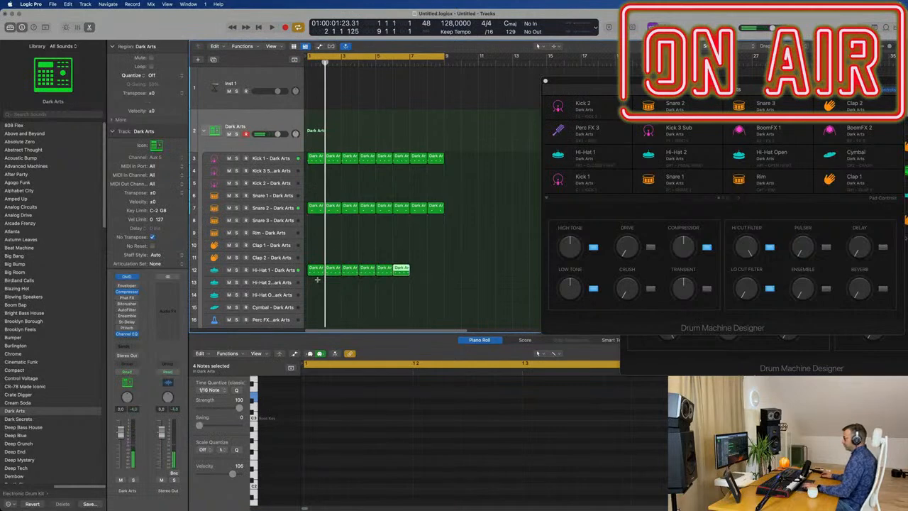
pyautogui.moveTo(466, 269); pyautogui.dragTo(313, 282)
pyautogui.press('space')
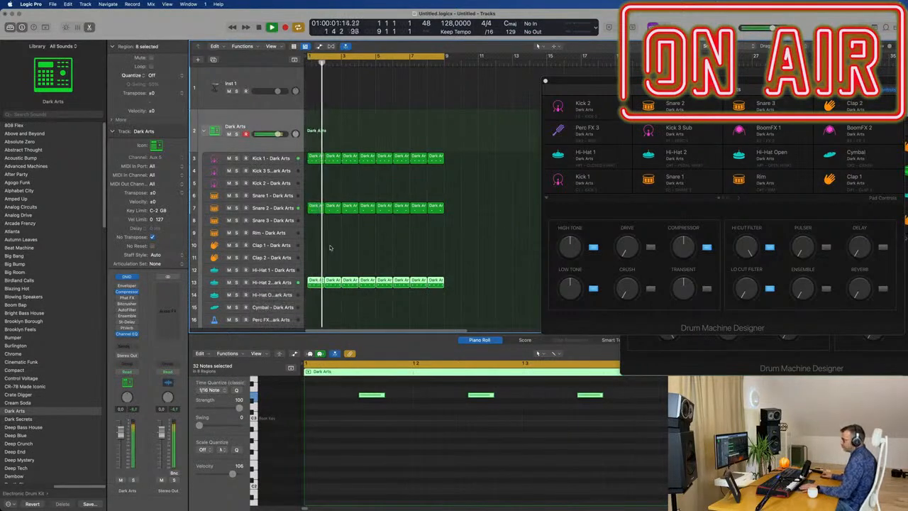
# Copy the first Kick 1 region to the Rim track at bar 1.
pyautogui.scroll(-1, 334, 249)
pyautogui.scroll(-3, 359, 248)
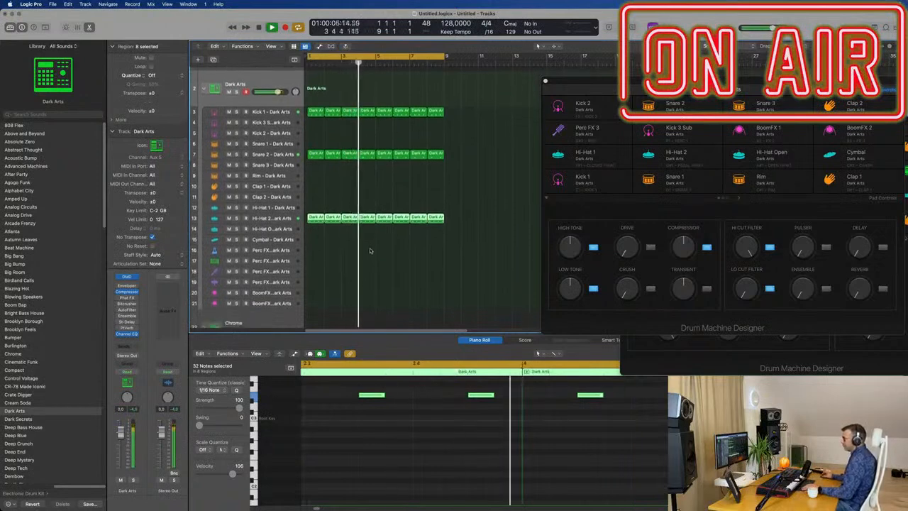
pyautogui.scroll(3, 367, 250)
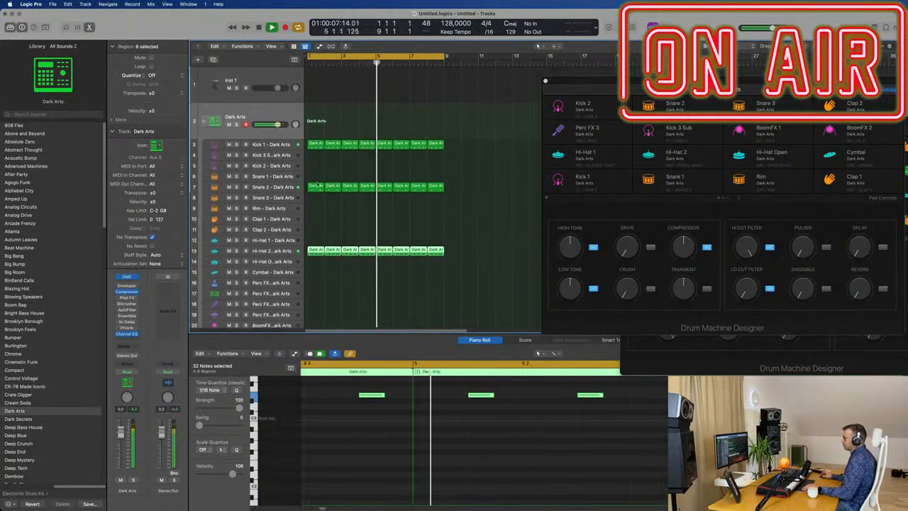
pyautogui.click(316, 144)
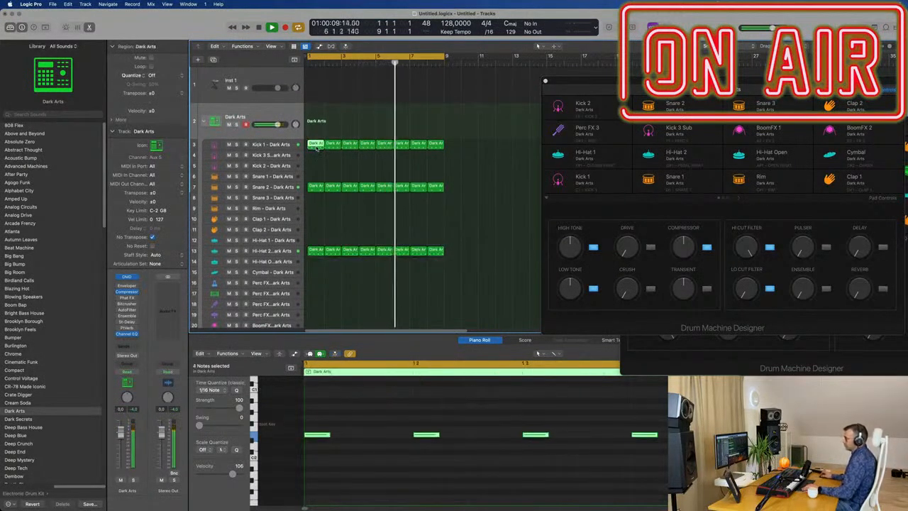
pyautogui.moveTo(316, 145); pyautogui.dragTo(317, 208)
pyautogui.moveTo(321, 410); pyautogui.dragTo(321, 410)
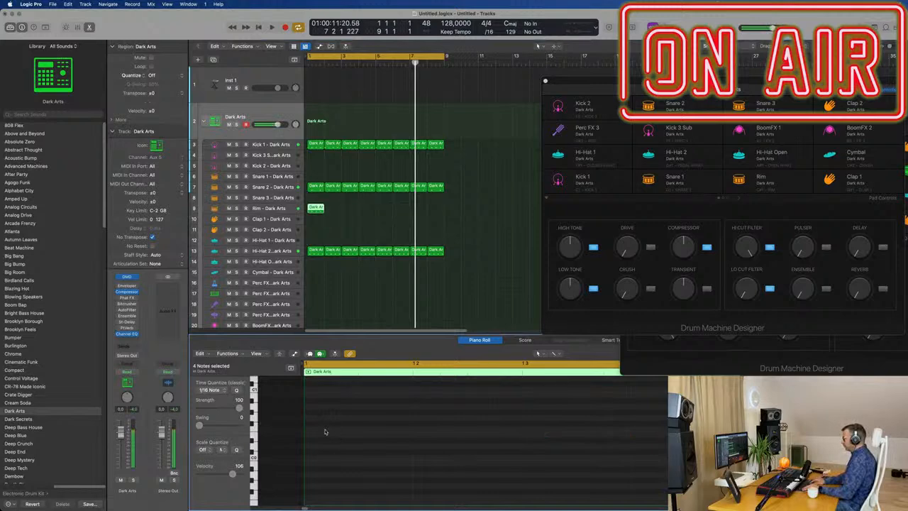
# Transpose the rim region's four notes up in octave steps and audition them.
pyautogui.scroll(8, 341, 439)
pyautogui.press('space')
pyautogui.scroll(-2, 377, 448)
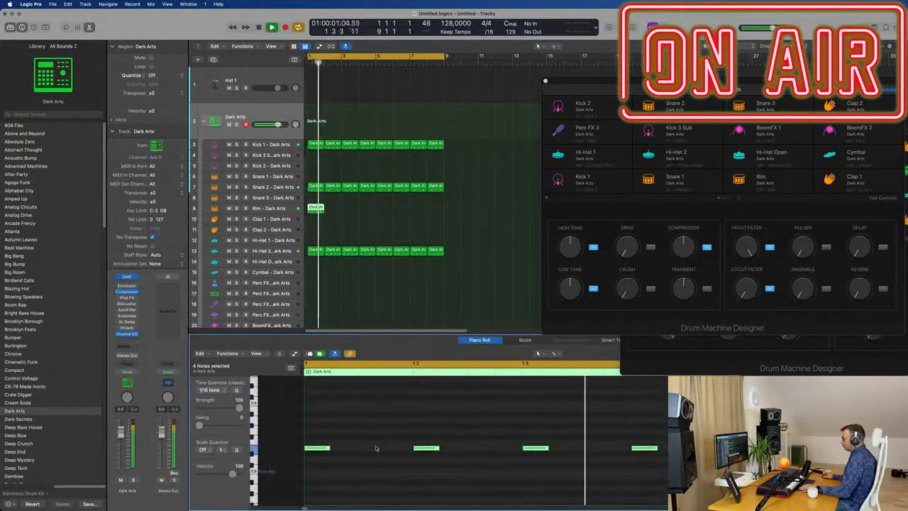
pyautogui.press('space')
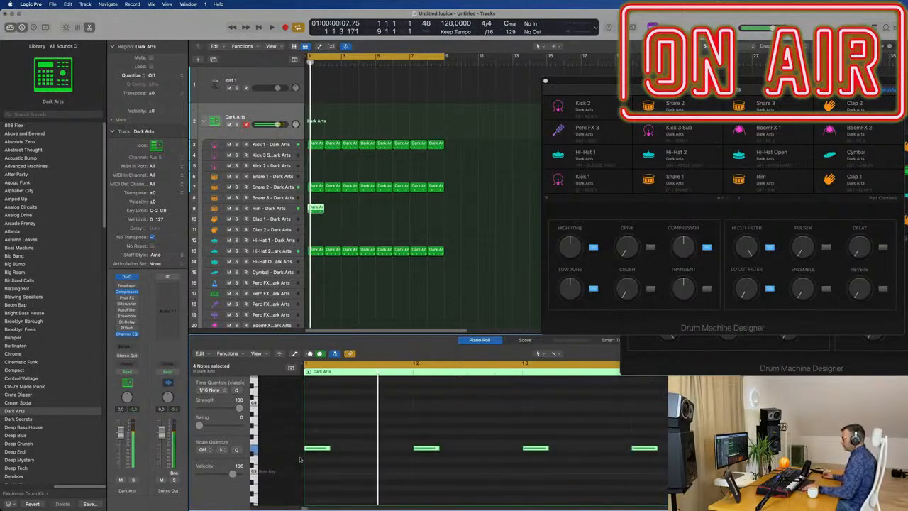
# Shift the rim region's notes to the last sixteenth of each beat while auditioning the loop.
pyautogui.moveTo(317, 451); pyautogui.dragTo(350, 449)
pyautogui.press('space')
pyautogui.press('space')
pyautogui.scroll(-1, 377, 448)
pyautogui.press('space')
pyautogui.hscroll(2, 582, 465)
pyautogui.moveTo(324, 449); pyautogui.dragTo(369, 451)
pyautogui.press('space')
# Delete the rim notes in beats 2 and 4, keeping only those in beats 1 and 3.
pyautogui.moveTo(438, 418); pyautogui.dragTo(458, 465)
pyautogui.press('Delete')
pyautogui.moveTo(571, 412); pyautogui.dragTo(632, 478)
pyautogui.press('Delete')
# Repeat the rim region until it fills all eight bars.
pyautogui.moveTo(377, 209); pyautogui.dragTo(309, 212)
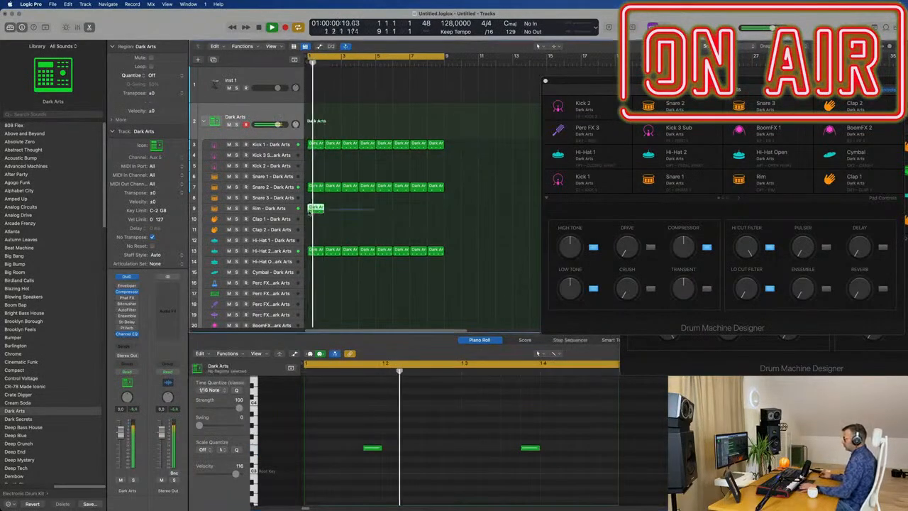
pyautogui.press('super+r')
pyautogui.press('super+r')
pyautogui.press('super+r')
pyautogui.press('super+r')
pyautogui.press('super+r')
pyautogui.press('super+r')
pyautogui.press('super+r')
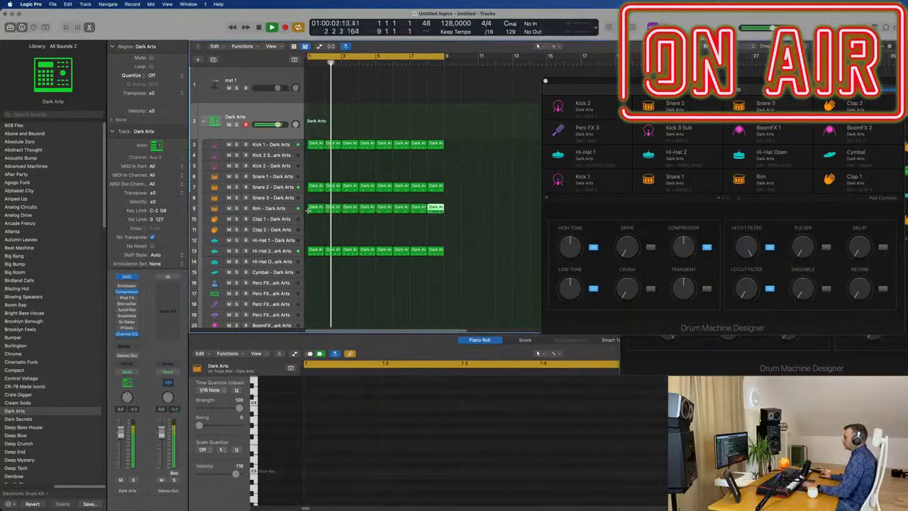
# Lower the Rim track's volume to -14.4 dB and play the loop.
pyautogui.click(275, 208)
pyautogui.press('space')
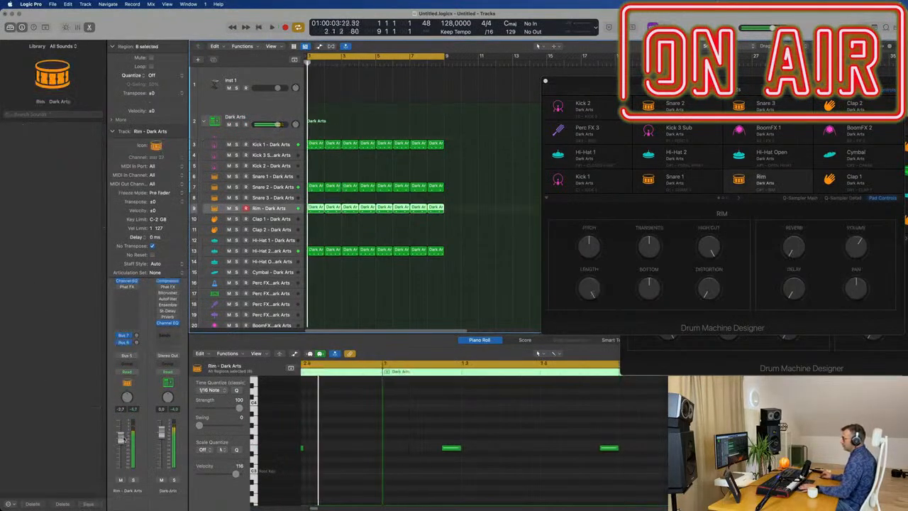
pyautogui.press('space')
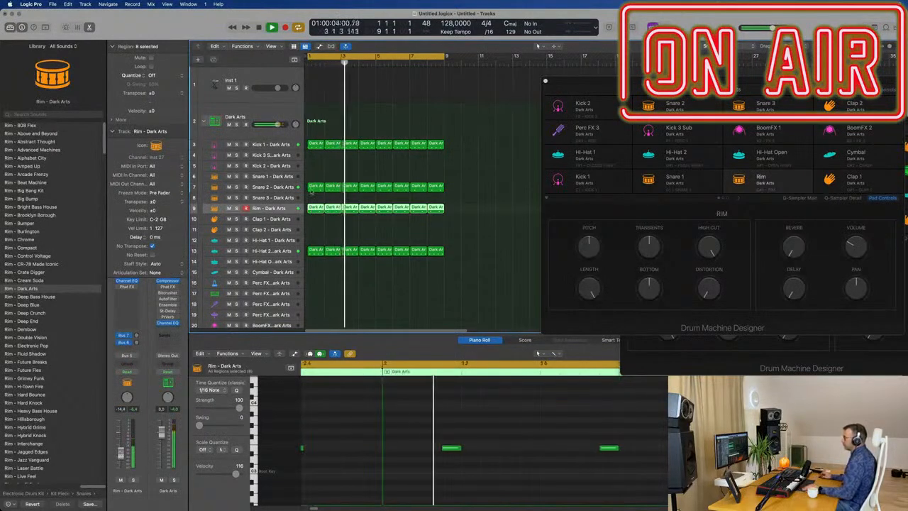
# Copy the first Snare 2 region to the Clap 1 track at bar 1 and transpose its two notes up.
pyautogui.moveTo(315, 186); pyautogui.dragTo(313, 219)
pyautogui.moveTo(491, 424); pyautogui.dragTo(269, 484)
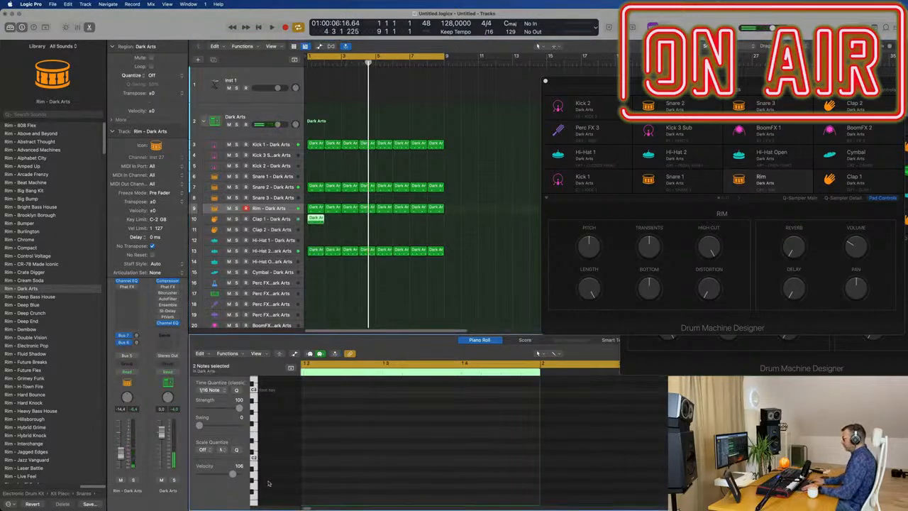
pyautogui.scroll(5, 418, 452)
pyautogui.press('space')
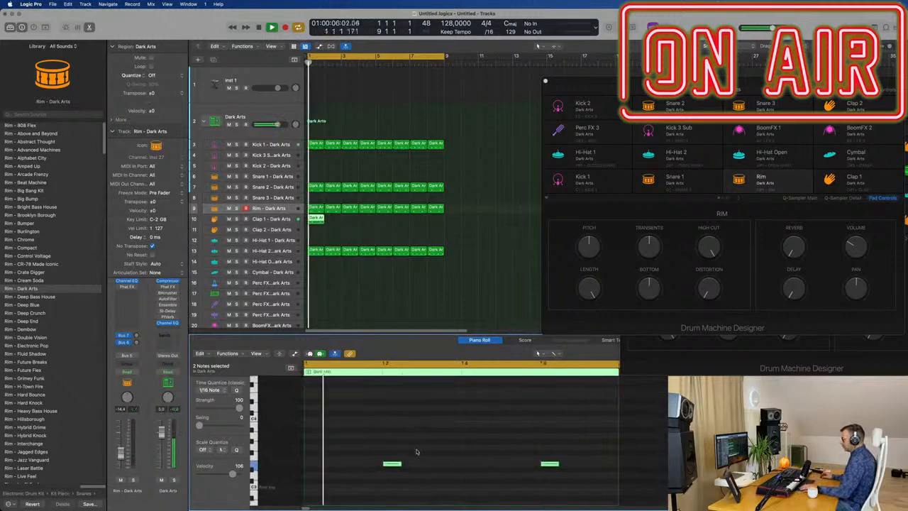
# Move the clap region's first note to the start of the bar and delete the second note.
pyautogui.moveTo(356, 436); pyautogui.dragTo(619, 490)
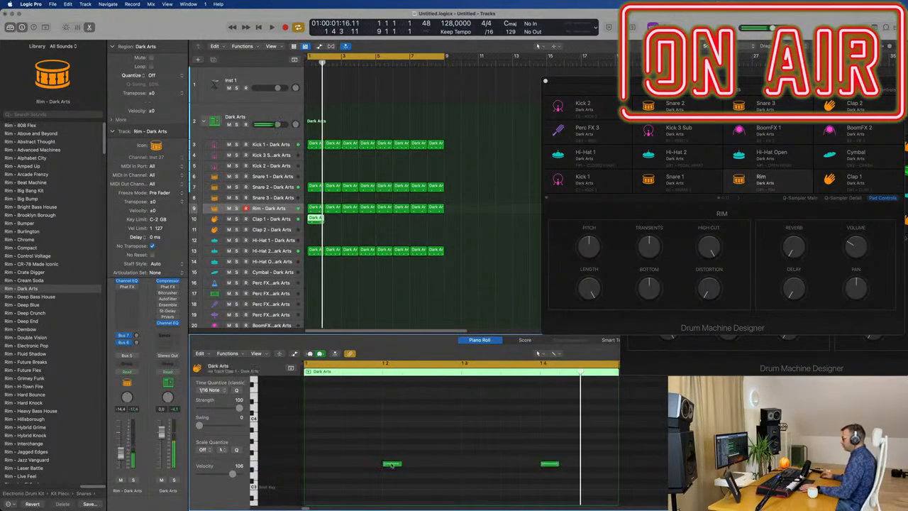
pyautogui.moveTo(391, 465); pyautogui.dragTo(322, 466)
pyautogui.click(550, 464)
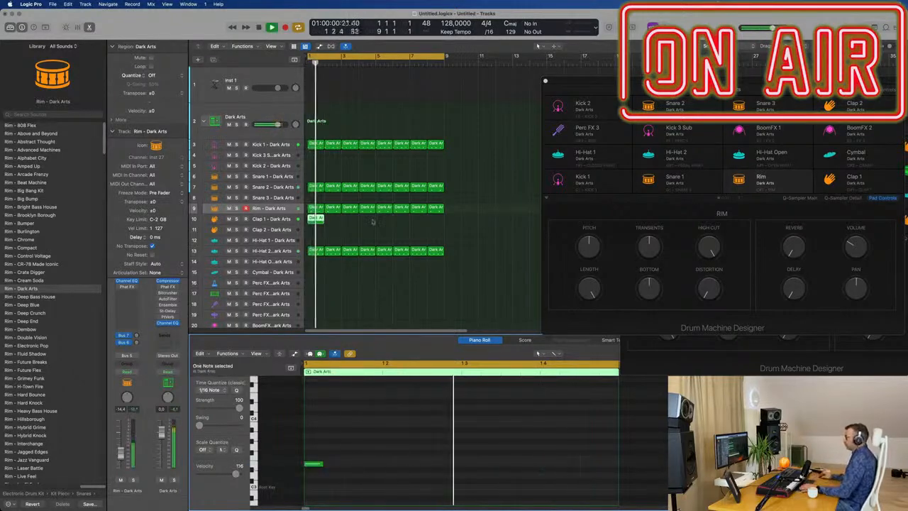
# Repeat the Clap 1 region across all eight bars and play it with the beat.
pyautogui.click(316, 220)
pyautogui.press('space')
pyautogui.press('super+r')
pyautogui.press('super+r')
pyautogui.press('super+r')
pyautogui.press('super+r')
pyautogui.press('super+r')
pyautogui.press('super+r')
pyautogui.press('super+r')
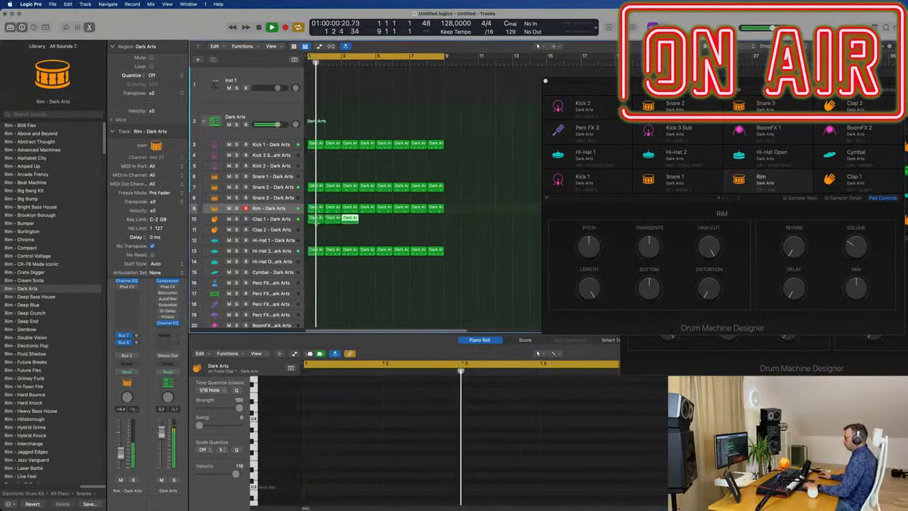
# Raise the Clap 1 track's delay send while auditioning the loop.
pyautogui.click(279, 220)
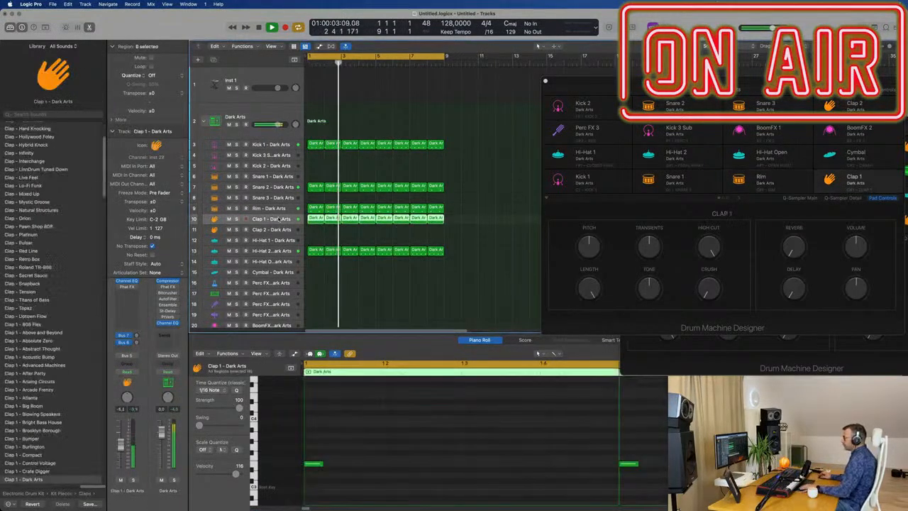
pyautogui.click(137, 336)
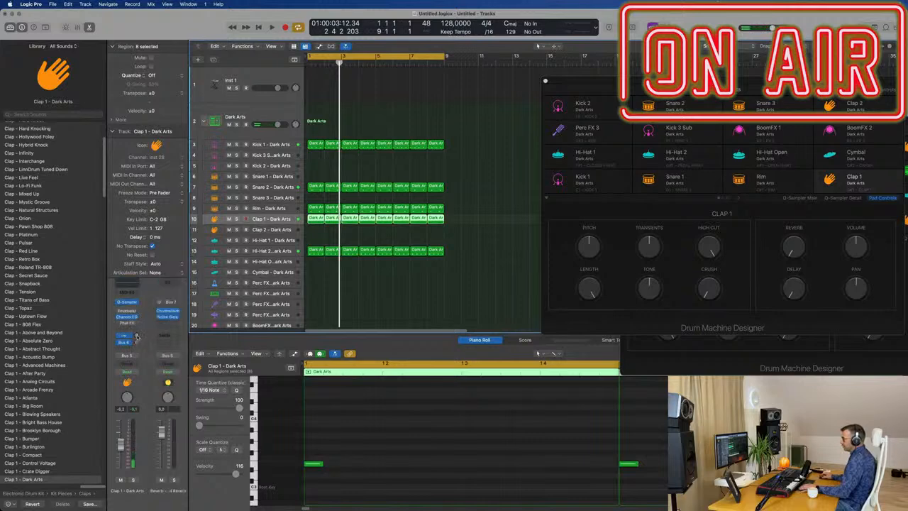
pyautogui.moveTo(138, 322); pyautogui.dragTo(138, 303)
pyautogui.press('space')
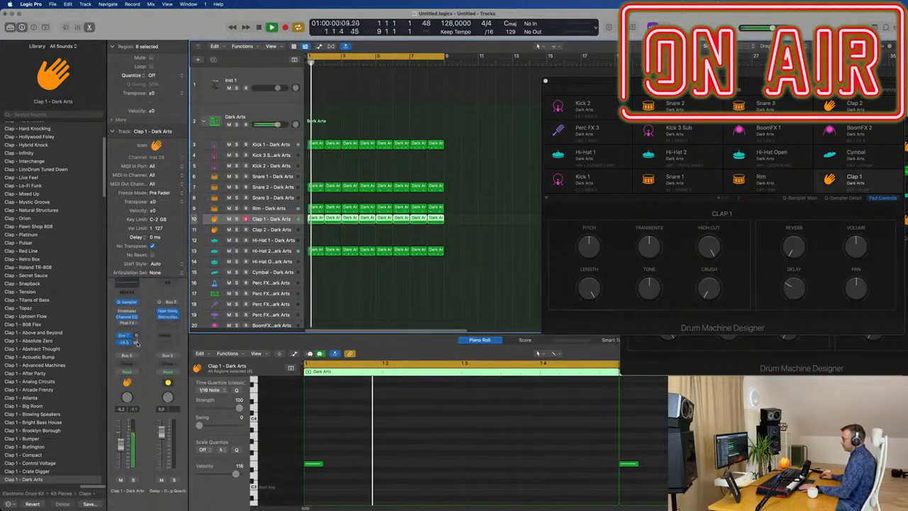
pyautogui.press('space')
pyautogui.press('space')
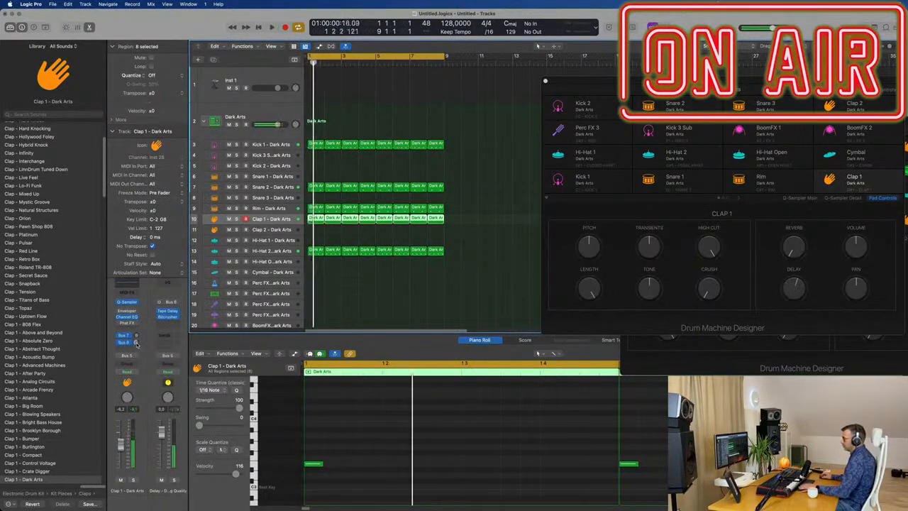
pyautogui.moveTo(137, 344); pyautogui.dragTo(141, 344)
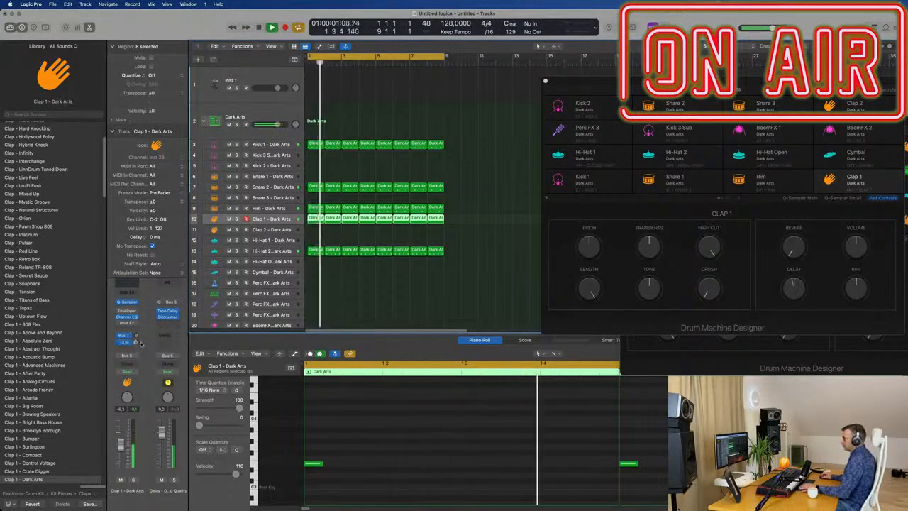
# Try the 1/16 Note Dotted preset in the delay channel's Tape Delay, switch it to 1/8 Note Triplet and close the plug-in.
pyautogui.click(174, 313)
pyautogui.click(169, 313)
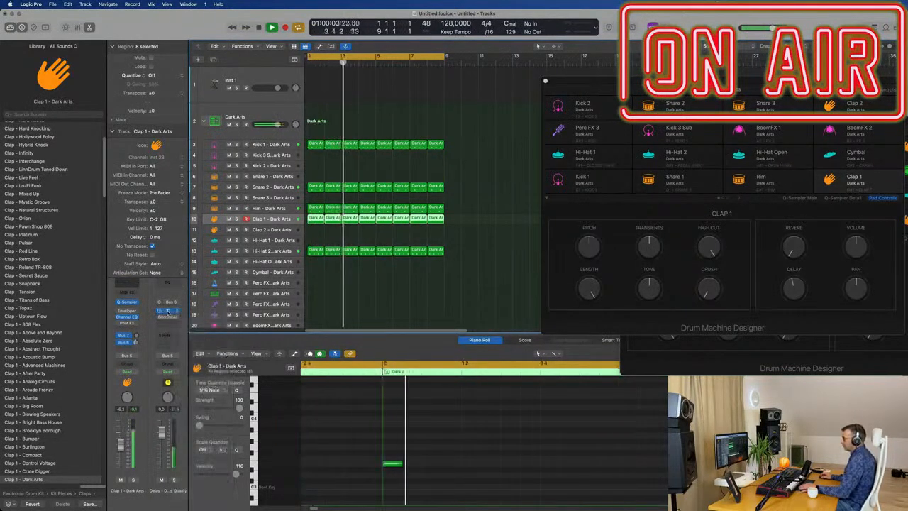
pyautogui.click(168, 312)
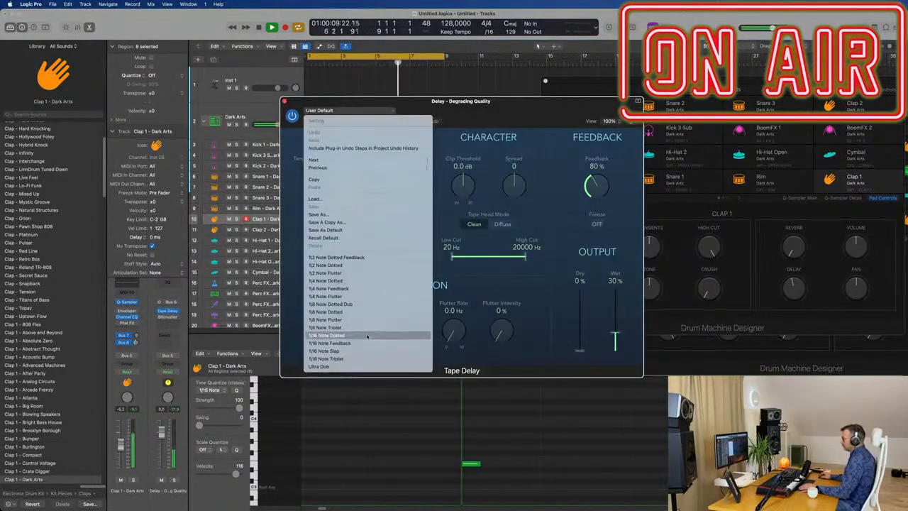
pyautogui.click(367, 335)
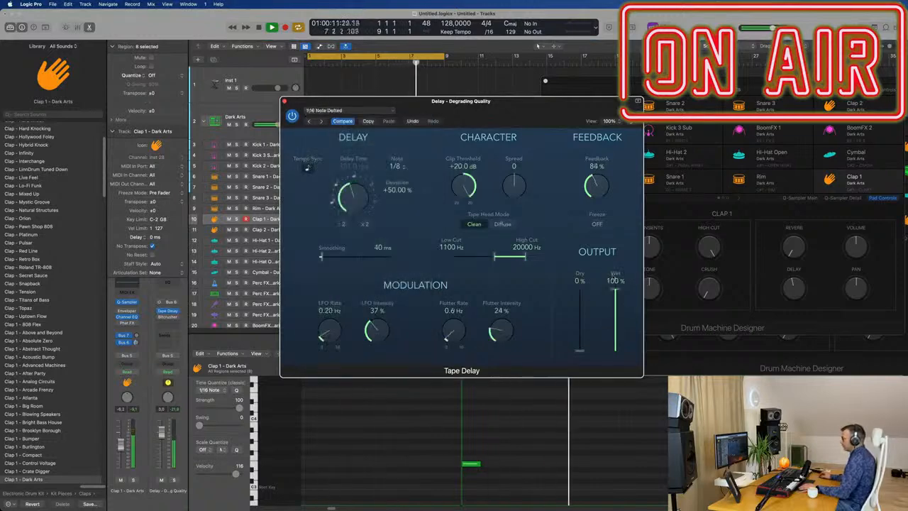
pyautogui.moveTo(437, 99); pyautogui.dragTo(413, 161)
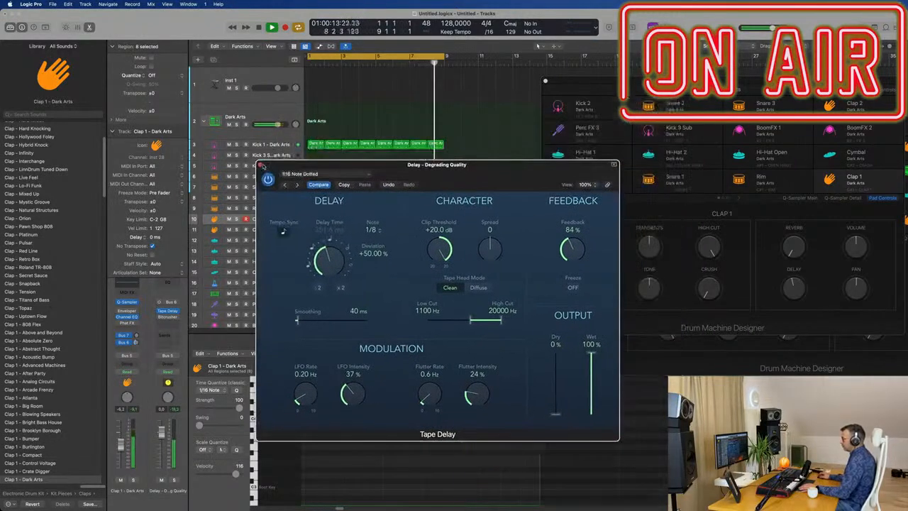
pyautogui.moveTo(358, 165); pyautogui.dragTo(445, 155)
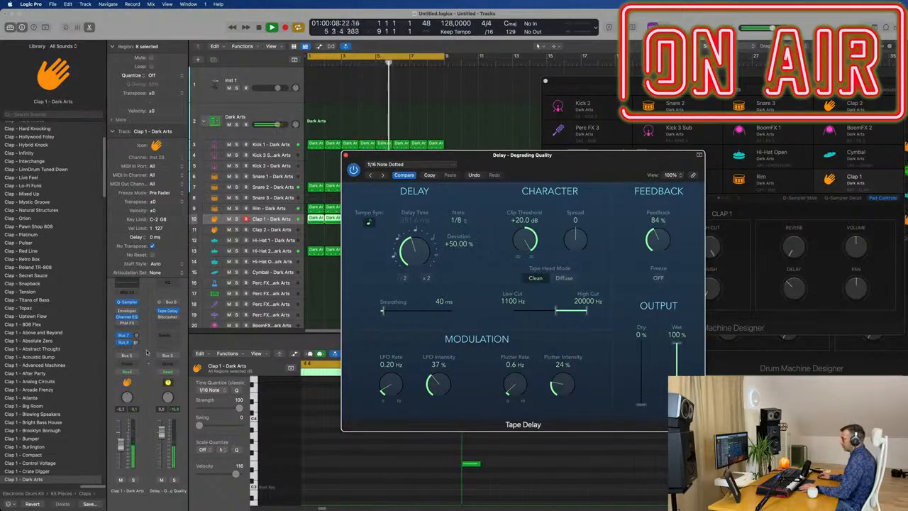
pyautogui.click(434, 132)
pyautogui.click(369, 176)
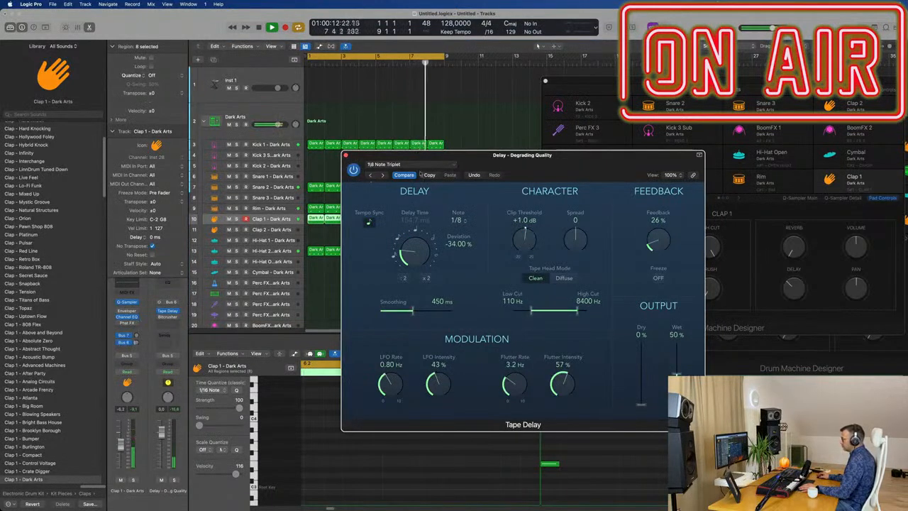
pyautogui.moveTo(390, 178); pyautogui.dragTo(404, 179)
pyautogui.click(359, 154)
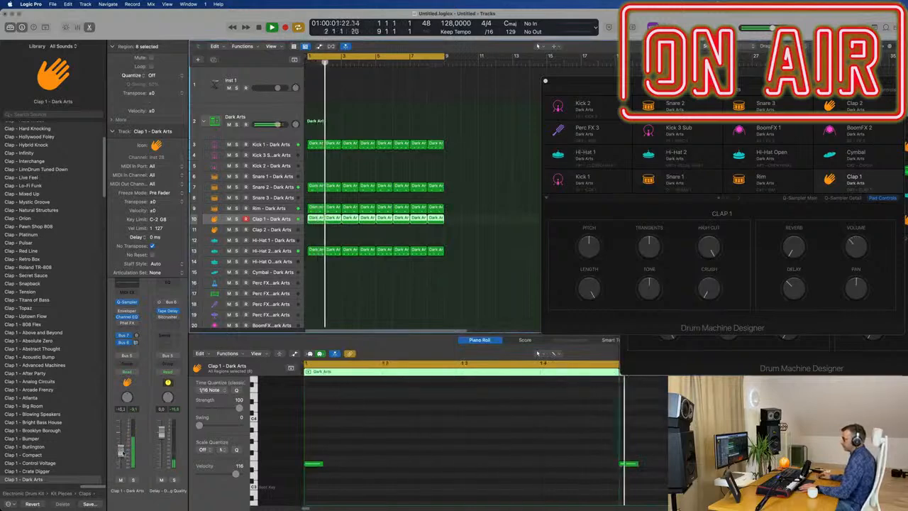
# Select the Inst 1 track, browse the library's Bass category and open the track's Alchemy instrument.
pyautogui.click(412, 260)
pyautogui.scroll(-3, 394, 276)
pyautogui.scroll(2, 397, 277)
pyautogui.scroll(1, 407, 279)
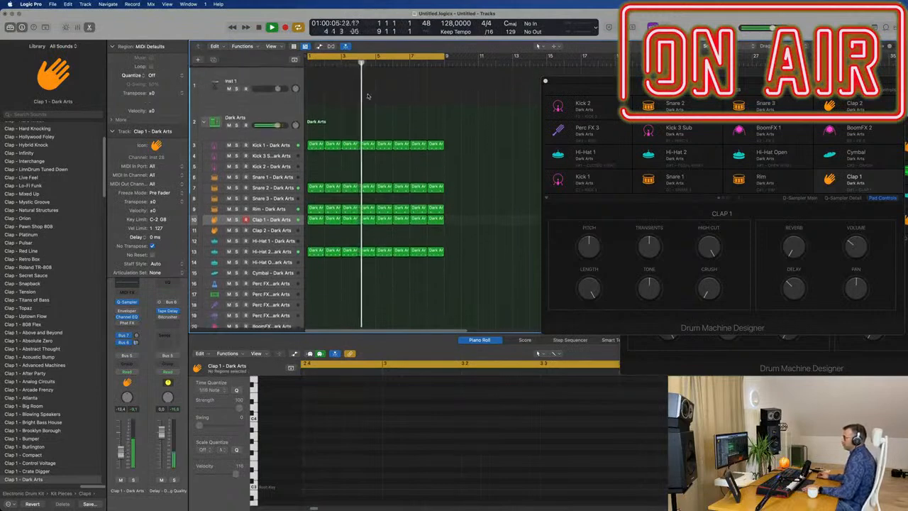
pyautogui.click(259, 75)
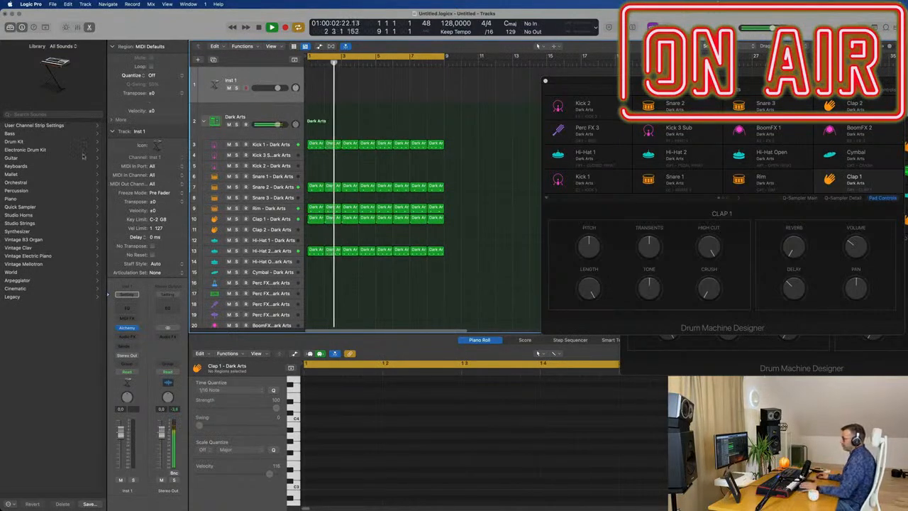
pyautogui.click(41, 134)
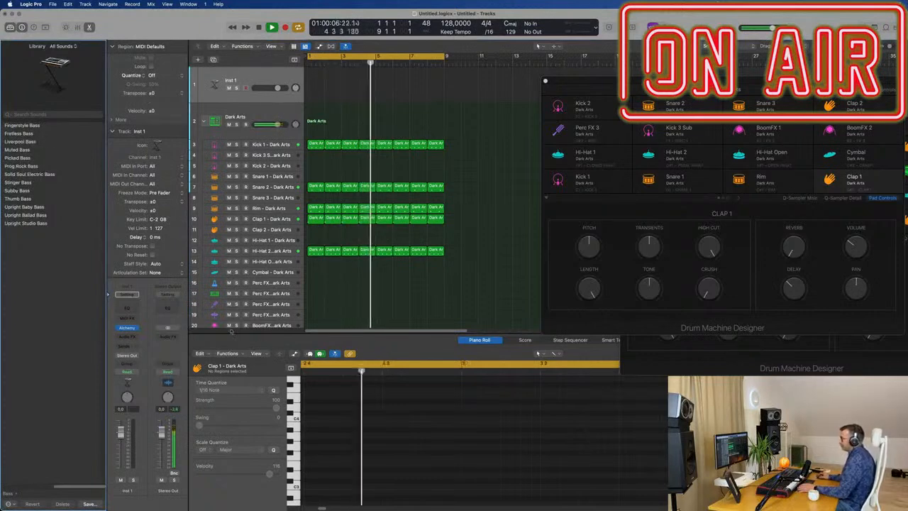
pyautogui.click(128, 330)
pyautogui.click(129, 330)
pyautogui.click(128, 331)
pyautogui.click(128, 330)
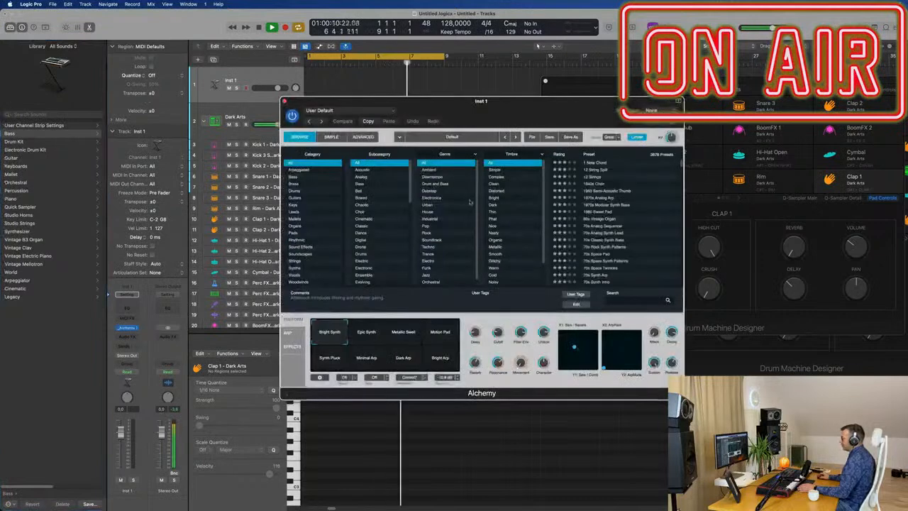
pyautogui.moveTo(559, 113); pyautogui.dragTo(679, 117)
# Copy the first Kick 1 region to the Inst 1 track and build a sixteenth-note pattern with each beat's last note pitched lower.
pyautogui.moveTo(310, 144); pyautogui.dragTo(312, 98)
pyautogui.moveTo(319, 417); pyautogui.dragTo(647, 465)
pyautogui.moveTo(324, 438); pyautogui.dragTo(377, 463)
pyautogui.press('space')
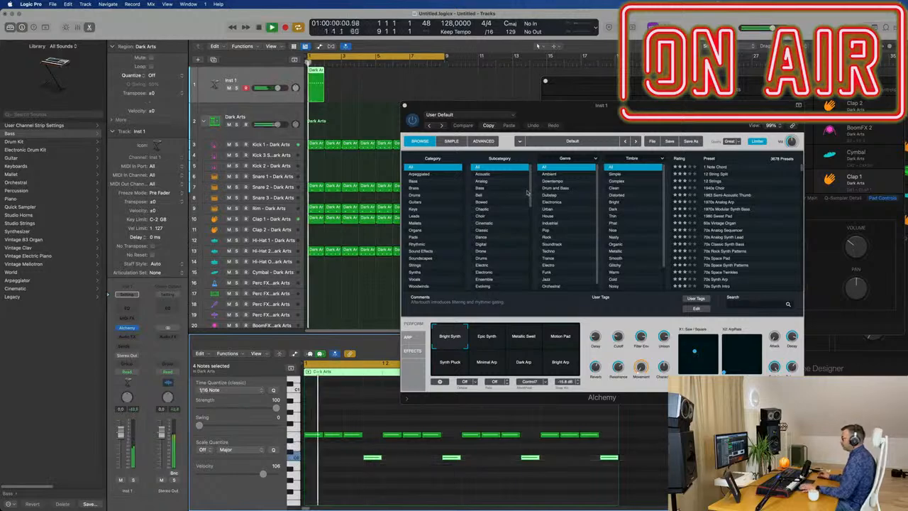
# Transpose all sixteen notes of the Inst 1 region up by octave and audition them.
pyautogui.moveTo(682, 112); pyautogui.dragTo(638, 76)
pyautogui.click(340, 492)
pyautogui.press('super+a')
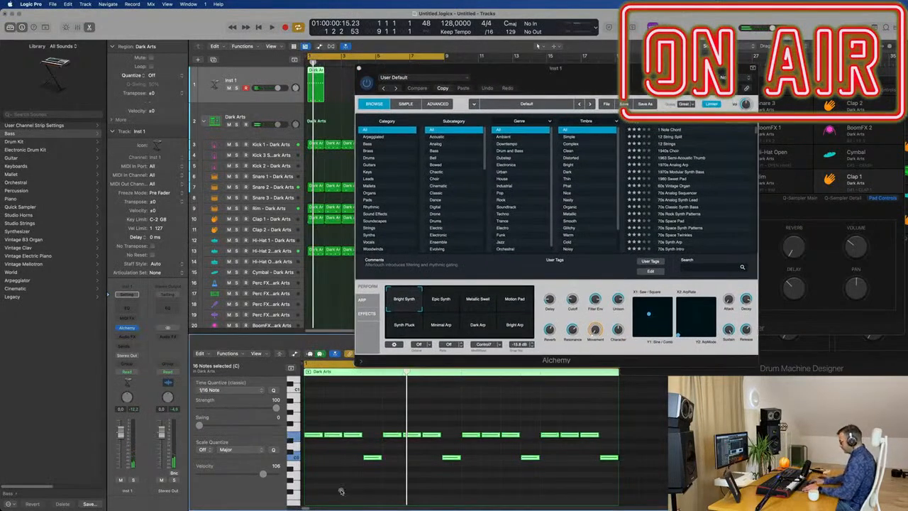
pyautogui.hotkey('alt', 'shift', 'Up')
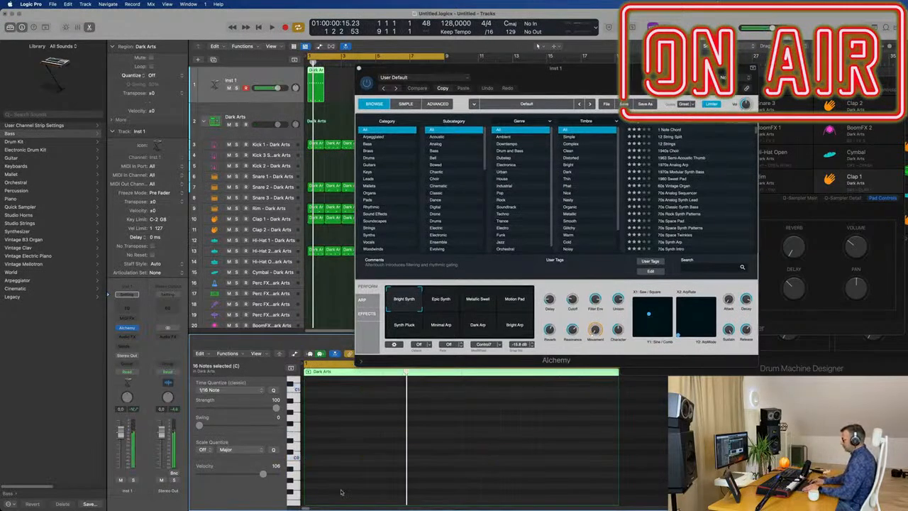
pyautogui.press('space')
pyautogui.press('space')
# Filter Alchemy's presets to the Bass category and load 70s Classic Synth Bass.
pyautogui.moveTo(541, 70); pyautogui.dragTo(597, 74)
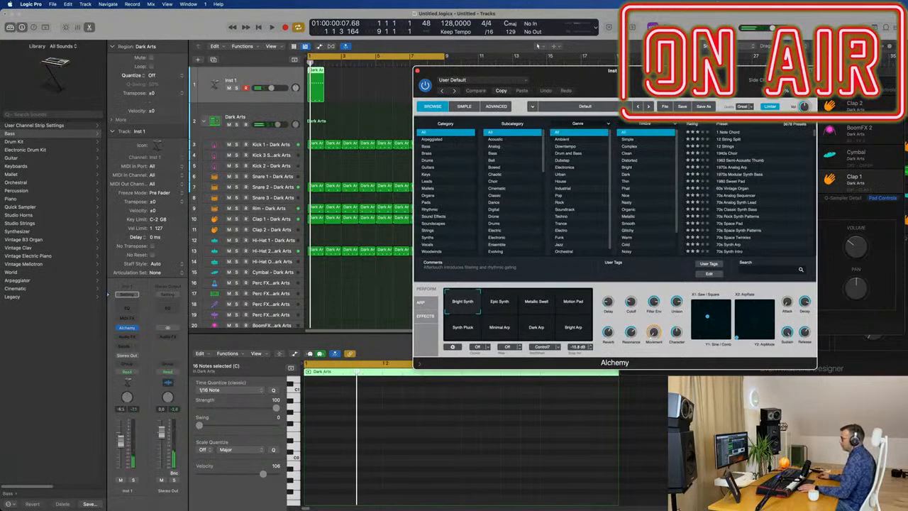
pyautogui.press('super+grave')
pyautogui.click(429, 147)
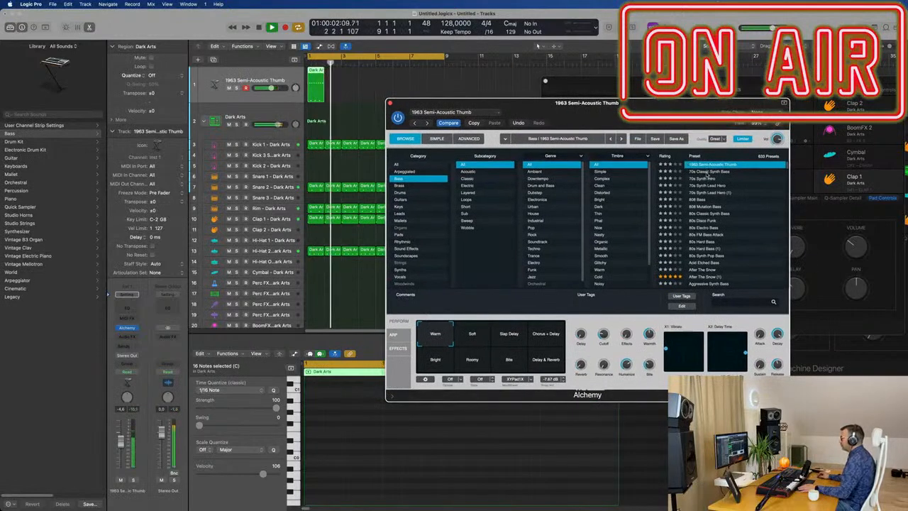
pyautogui.click(708, 172)
pyautogui.press('space')
# Repeat the bass region across all eight bars.
pyautogui.click(319, 88)
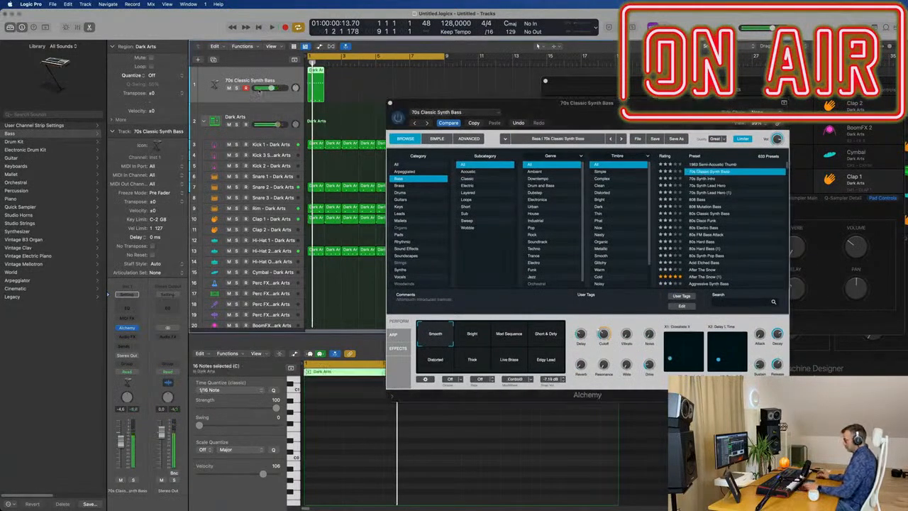
pyautogui.press('super+r')
pyautogui.press('super+r')
pyautogui.press('super+r')
pyautogui.press('super+r')
pyautogui.press('space')
# Audition the 70s Synth Intro and 70s Synth Lead Hero bass presets with the beat and load 80s Classic Synth Bass.
pyautogui.moveTo(502, 103); pyautogui.dragTo(536, 87)
pyautogui.press('space')
pyautogui.press('space')
pyautogui.click(738, 162)
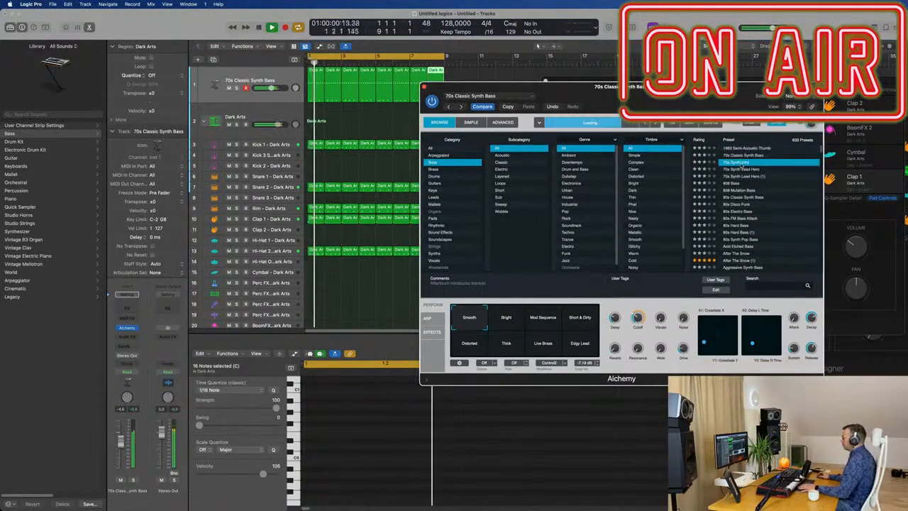
pyautogui.click(739, 169)
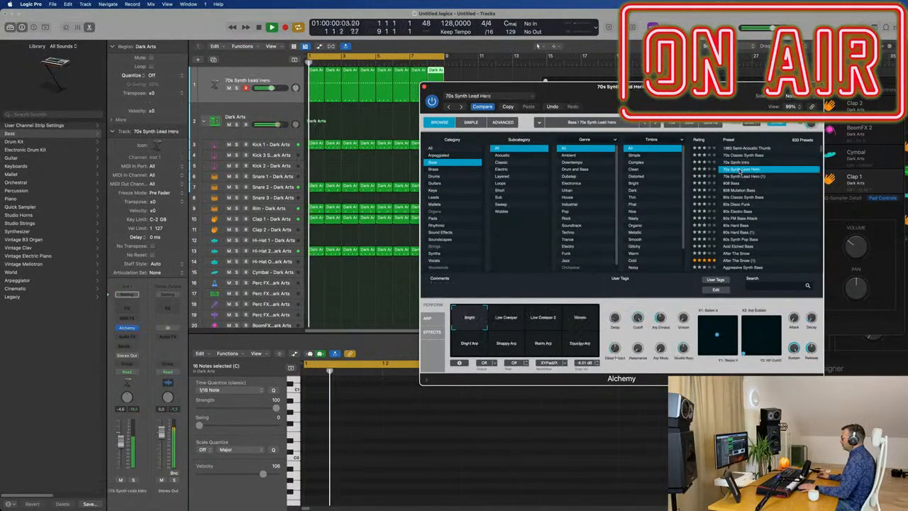
pyautogui.click(738, 176)
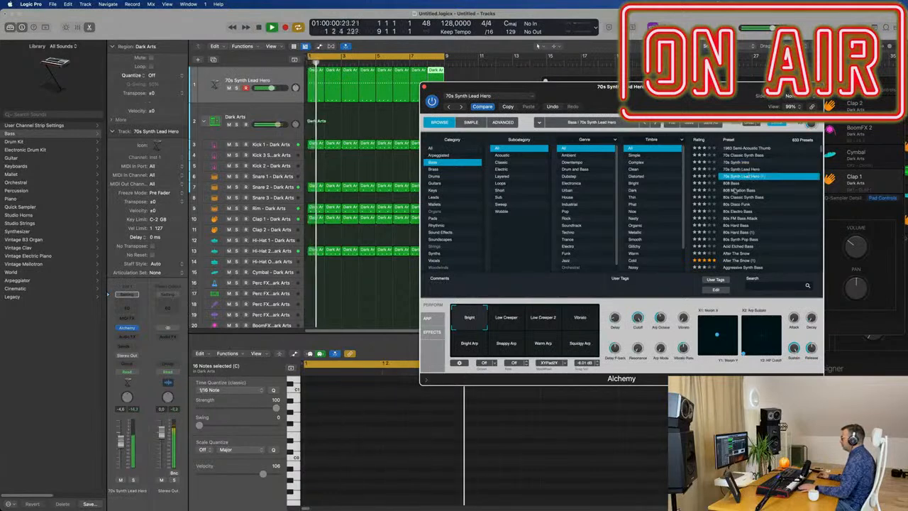
pyautogui.click(738, 197)
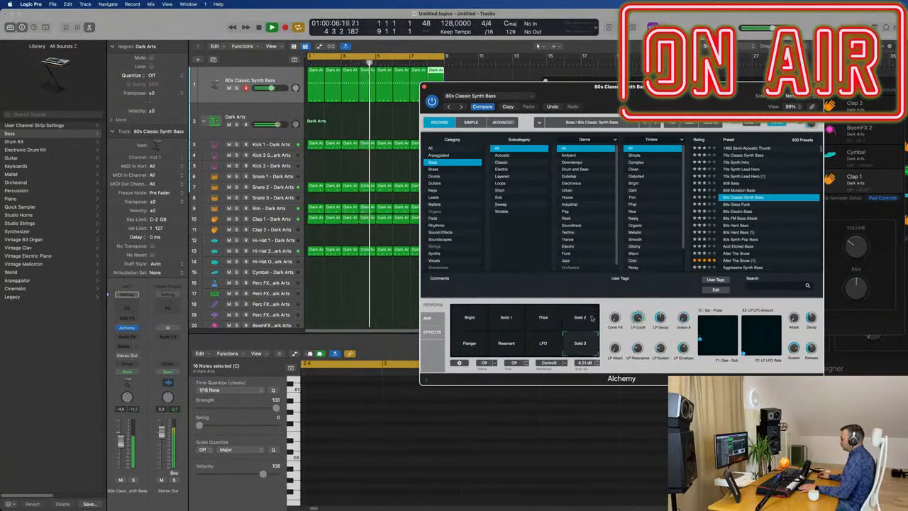
# Audition the LFO, Resonant and Flanger variations of the 80s Classic Synth Bass preset with the beat.
pyautogui.click(541, 345)
pyautogui.click(517, 347)
pyautogui.click(484, 347)
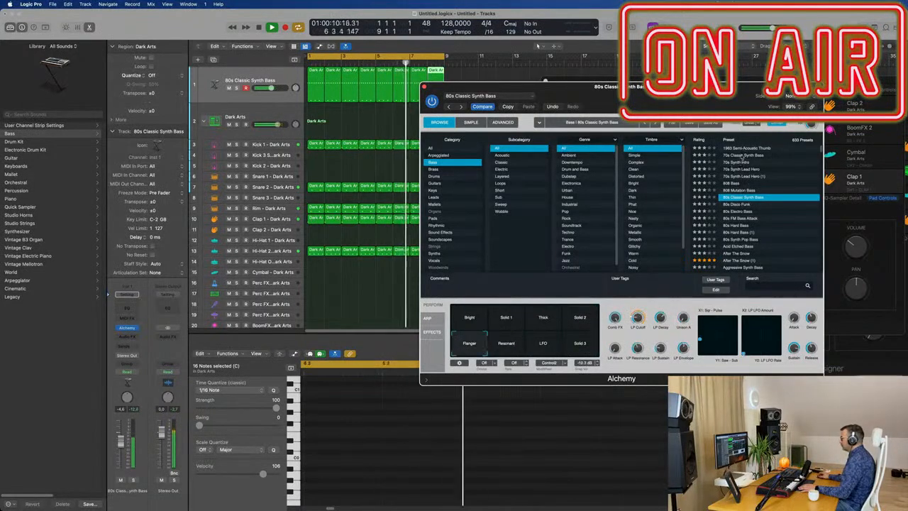
# Load 70s Classic Synth Bass in Alchemy, audition its Mod Sequence variation and switch back to Smooth.
pyautogui.click(743, 155)
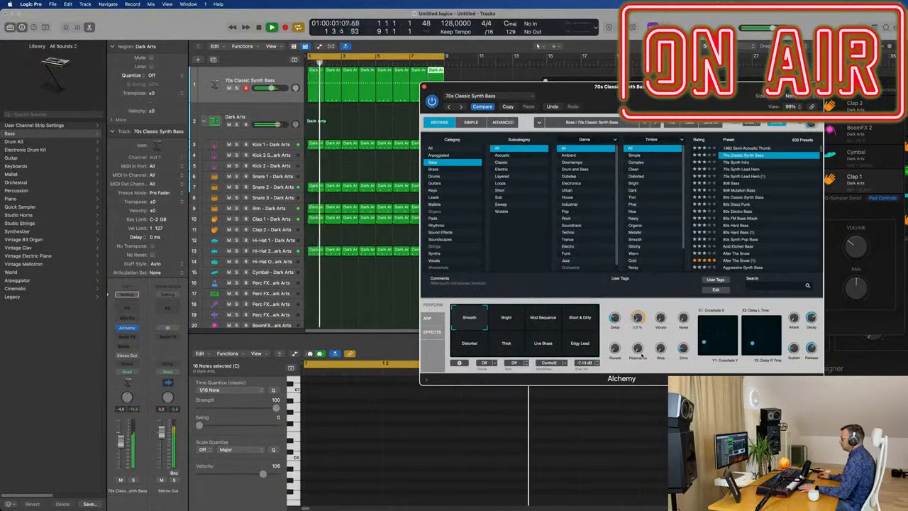
pyautogui.moveTo(497, 87); pyautogui.dragTo(527, 75)
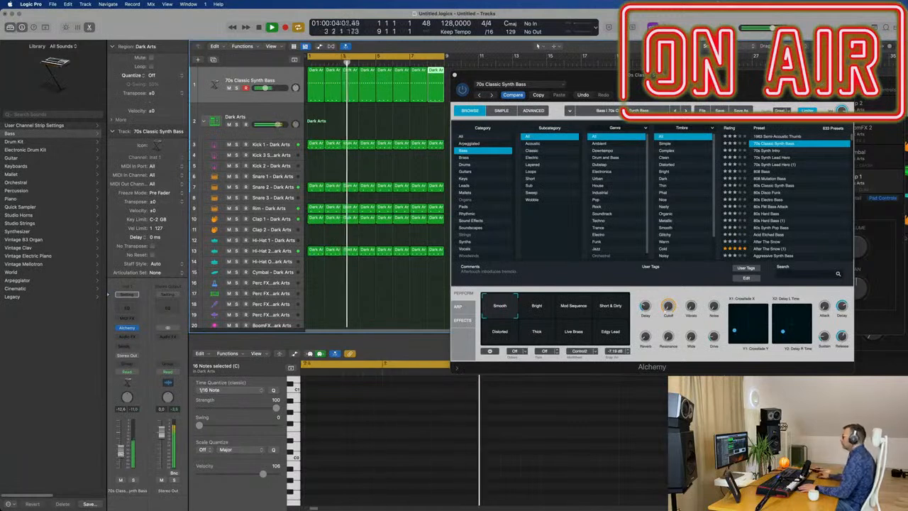
pyautogui.moveTo(574, 306); pyautogui.dragTo(552, 302)
pyautogui.press('space')
pyautogui.press('space')
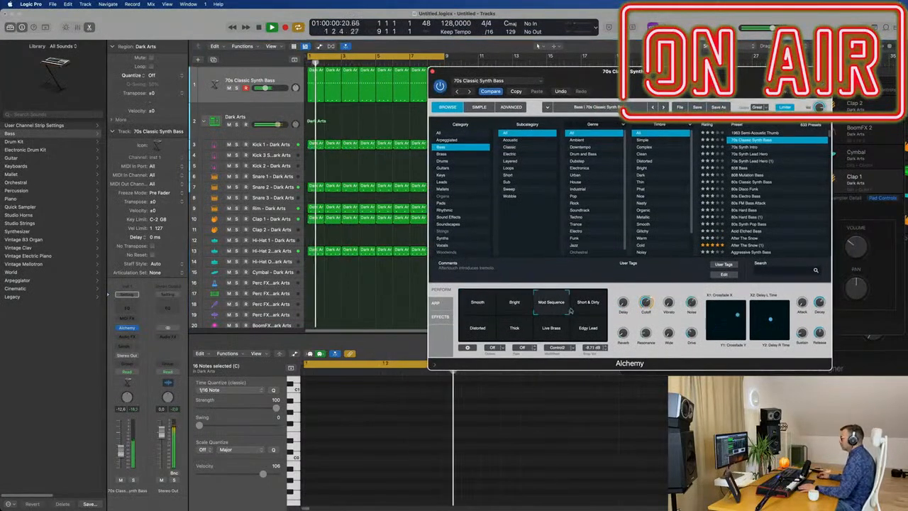
pyautogui.click(478, 304)
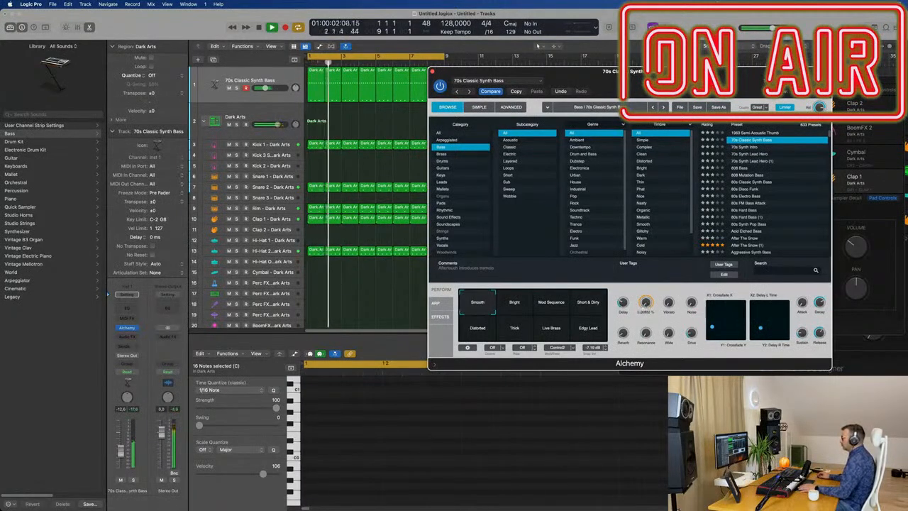
pyautogui.moveTo(647, 305); pyautogui.dragTo(658, 320)
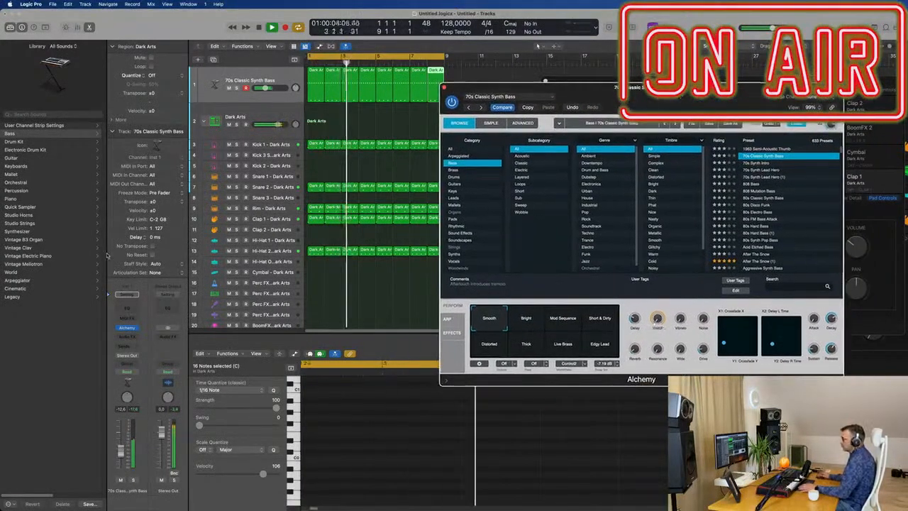
# Insert a Compressor after Alchemy on the bass track.
pyautogui.click(140, 336)
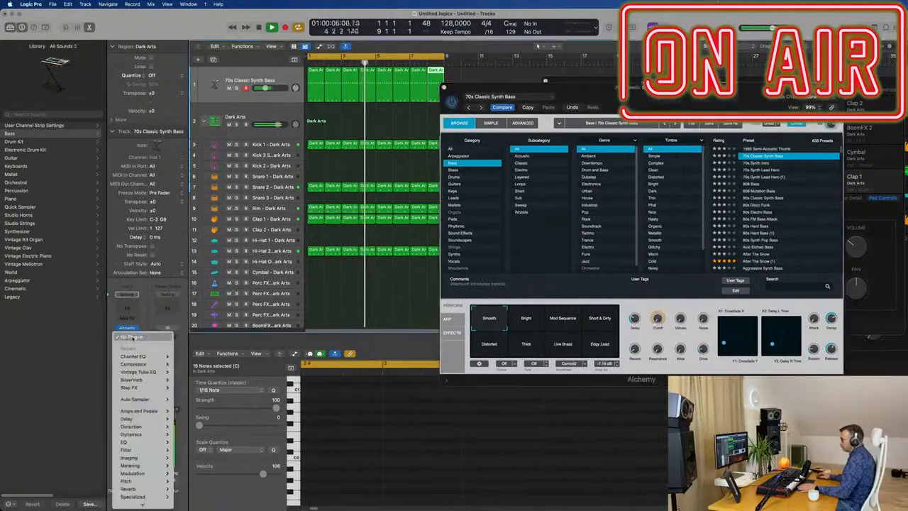
pyautogui.moveTo(146, 372)
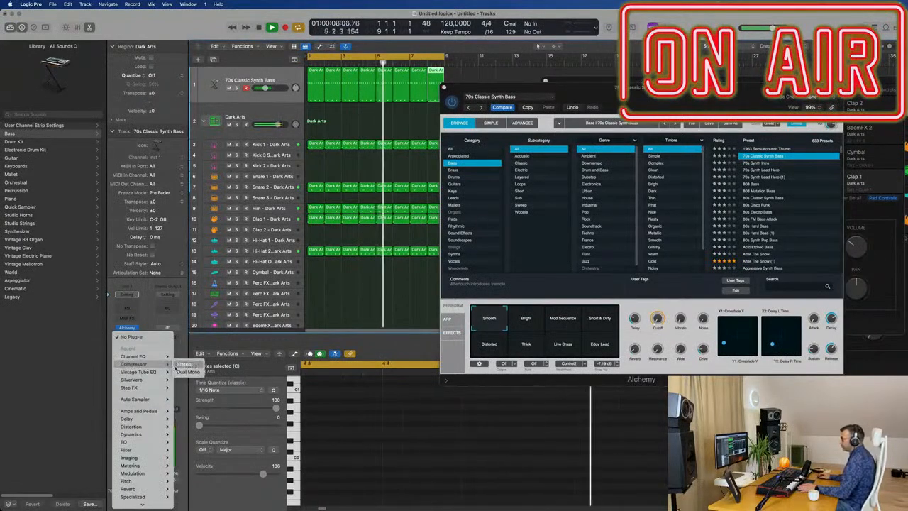
pyautogui.click(183, 372)
pyautogui.moveTo(493, 112); pyautogui.dragTo(576, 180)
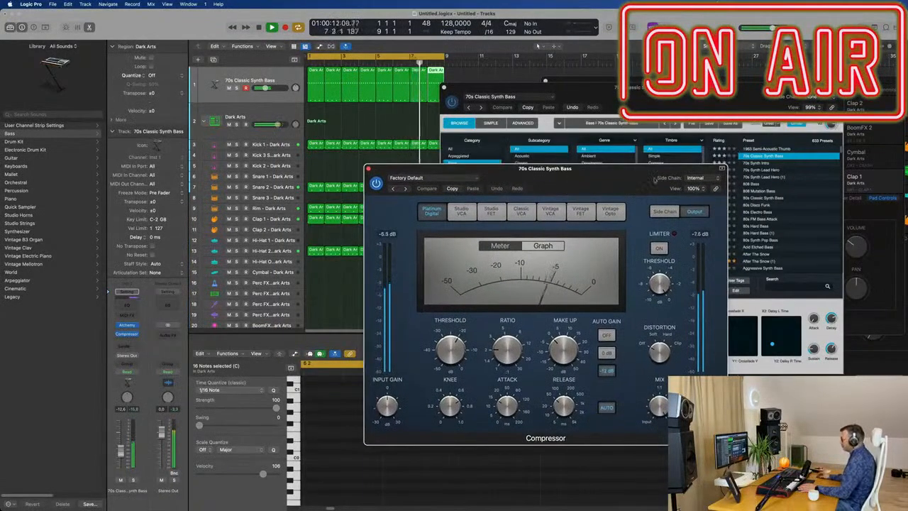
# Try Bus 1 and Kick 1 - Chrome (Inst 2) as the bass compressor's side-chain source.
pyautogui.click(700, 178)
pyautogui.moveTo(701, 198)
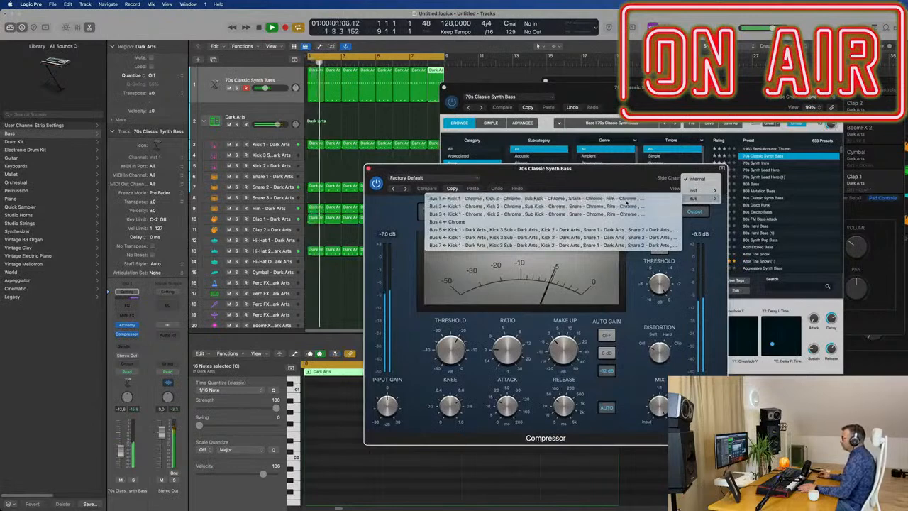
pyautogui.click(626, 198)
pyautogui.moveTo(601, 181); pyautogui.dragTo(600, 218)
pyautogui.click(721, 215)
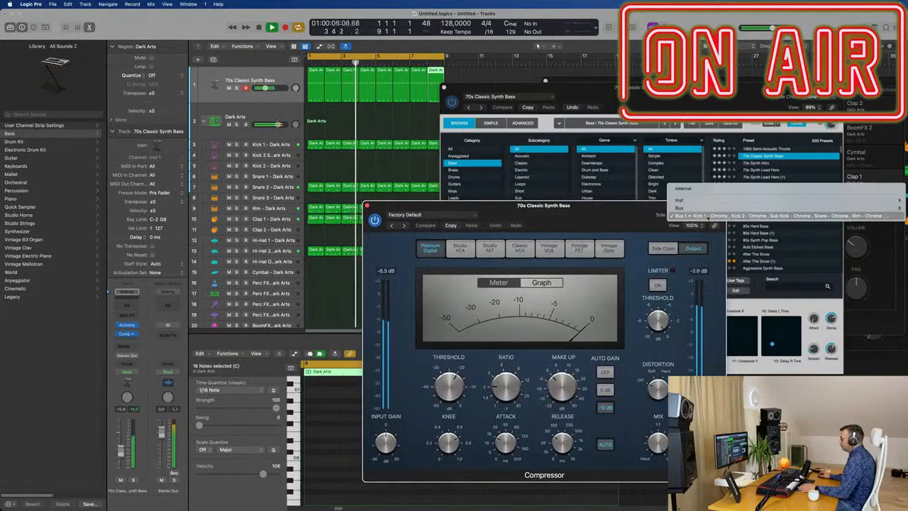
pyautogui.moveTo(652, 201)
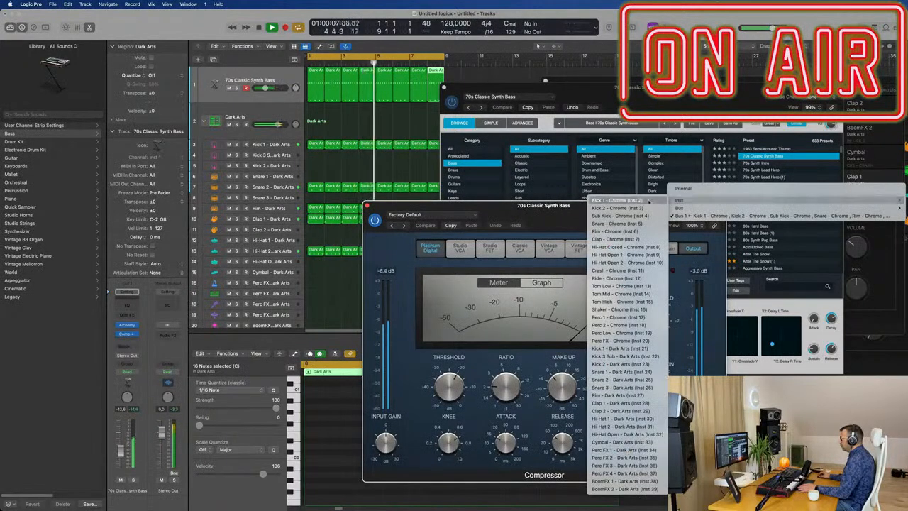
pyautogui.click(649, 201)
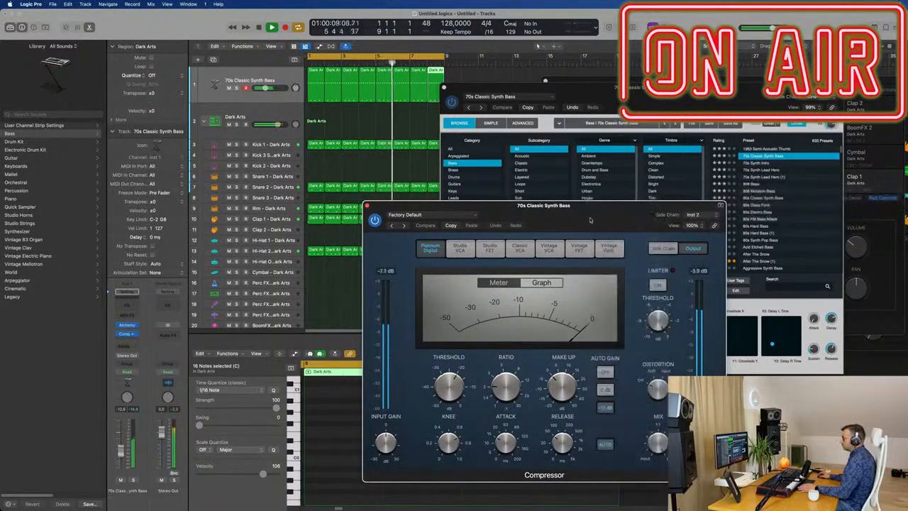
# Set the bass compressor's side chain to Kick 1 - Dark Arts (Inst 21).
pyautogui.click(703, 216)
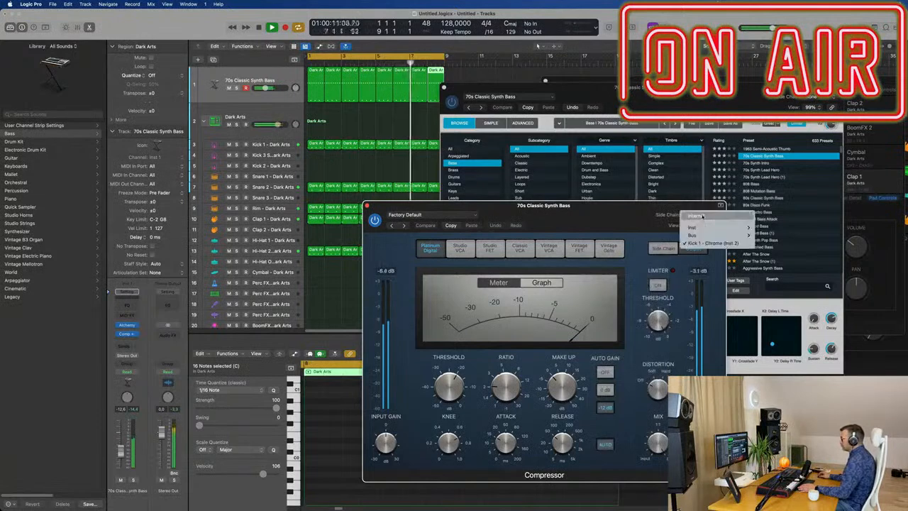
pyautogui.moveTo(704, 227)
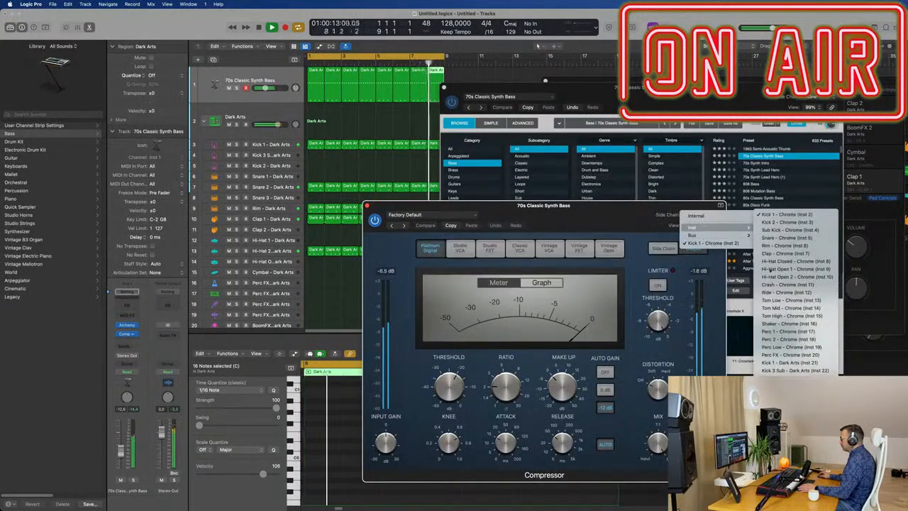
pyautogui.click(781, 362)
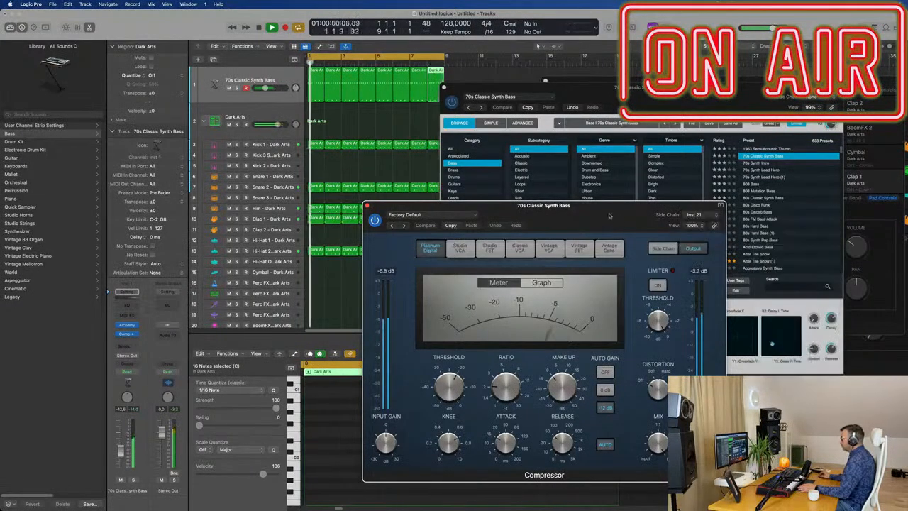
# Set the compressor's attack to 0 ms, turn off auto release, raise the ratio and set the threshold to -16.5 dB.
pyautogui.moveTo(609, 216); pyautogui.dragTo(603, 214)
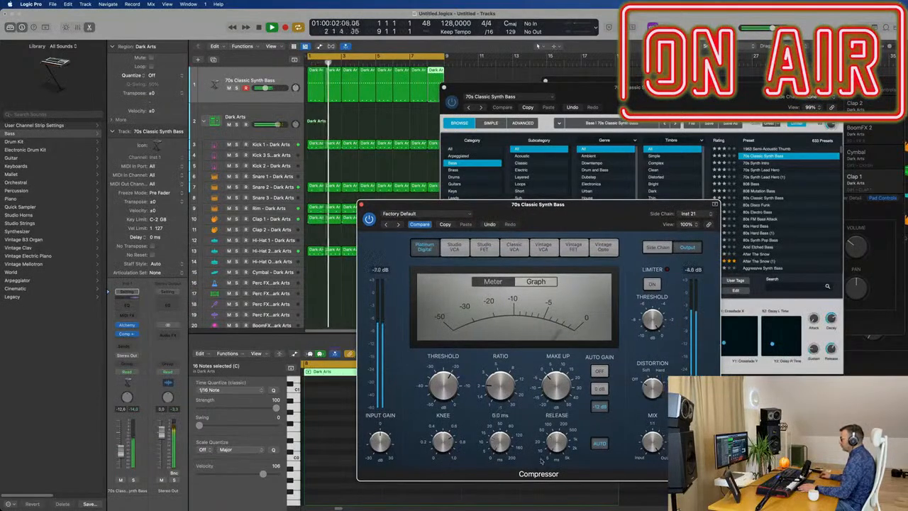
pyautogui.click(600, 444)
pyautogui.moveTo(502, 365); pyautogui.dragTo(494, 334)
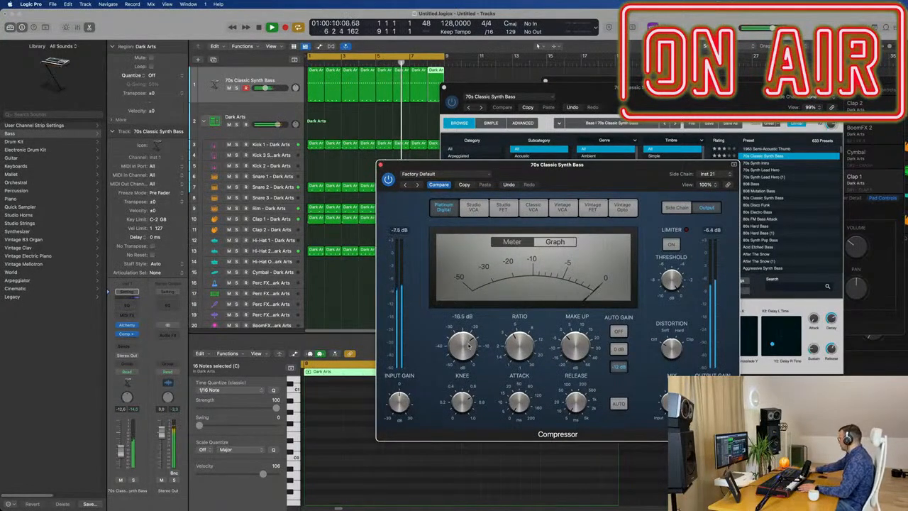
# Bring Alchemy forward and show the advanced source, filter and modulation settings of the bass sound.
pyautogui.click(595, 158)
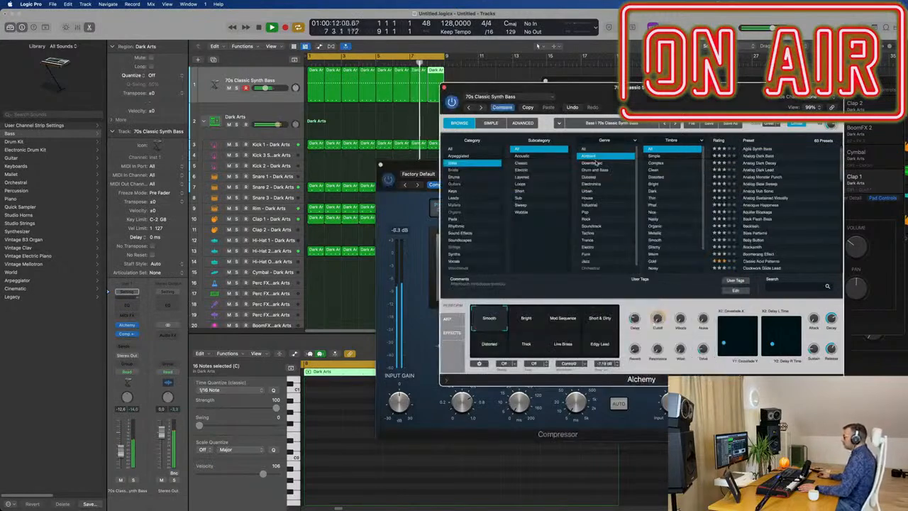
pyautogui.moveTo(637, 87); pyautogui.dragTo(657, 85)
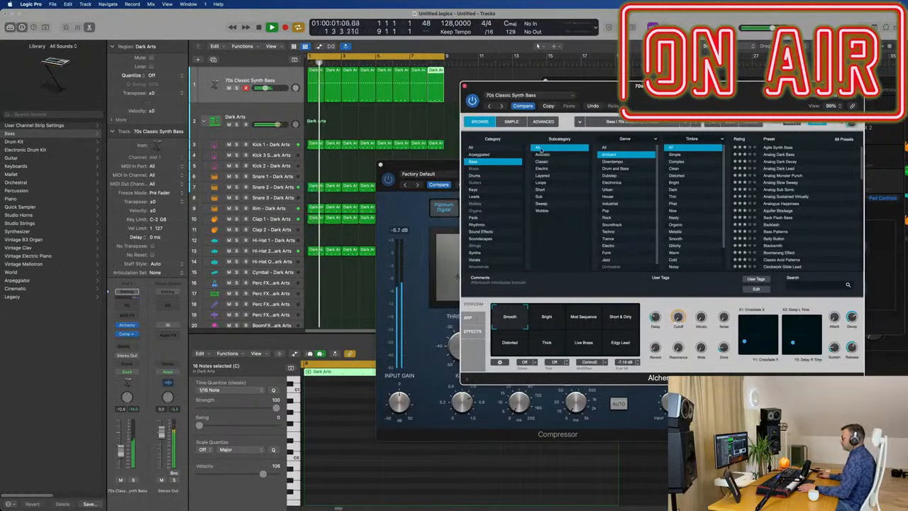
pyautogui.moveTo(638, 89); pyautogui.dragTo(580, 94)
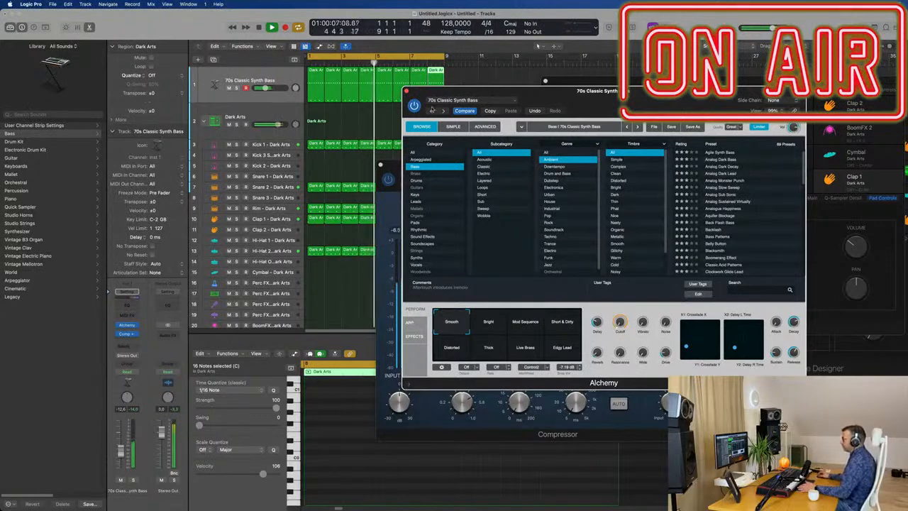
pyautogui.click(485, 126)
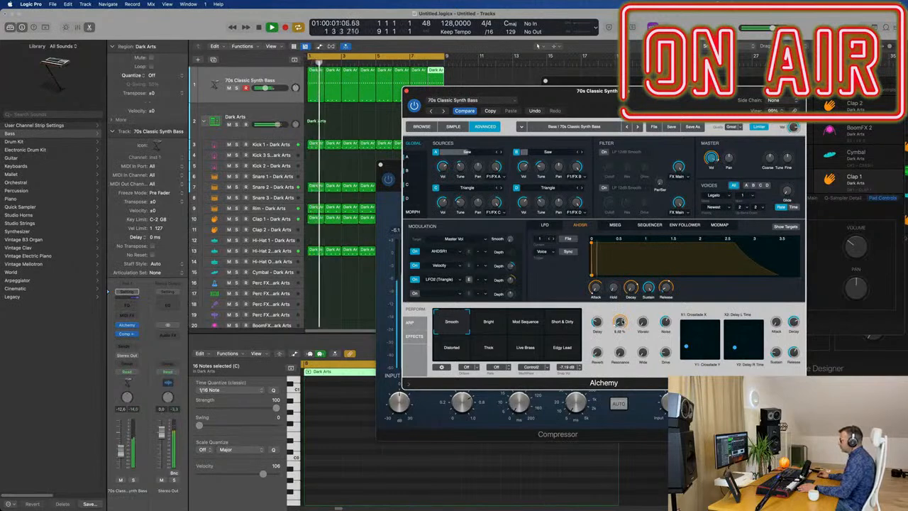
pyautogui.moveTo(497, 91); pyautogui.dragTo(624, 92)
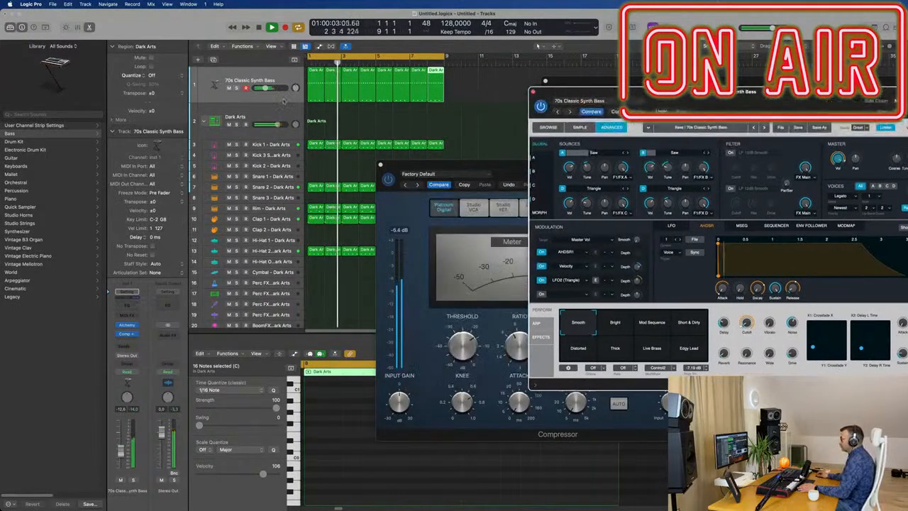
# Show the notes of the first bass region in the Piano Roll, uncovered by the plug-in windows.
pyautogui.click(321, 69)
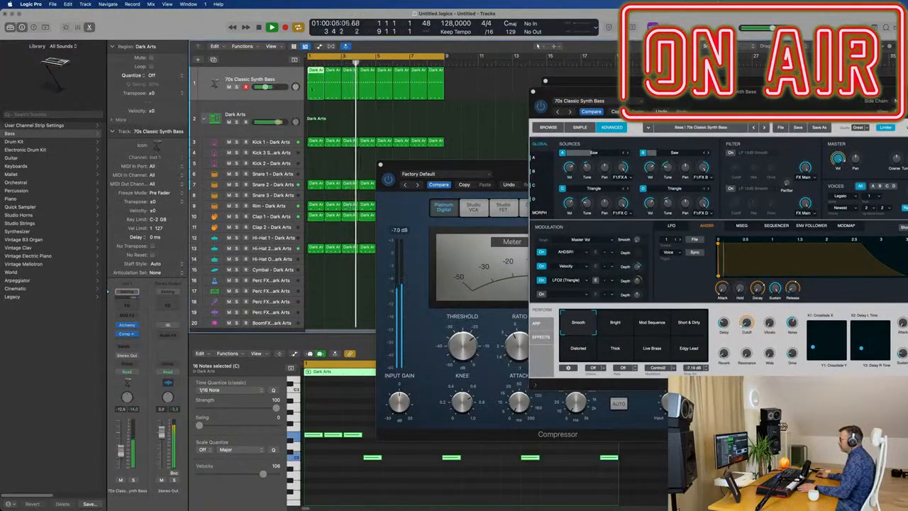
pyautogui.click(355, 415)
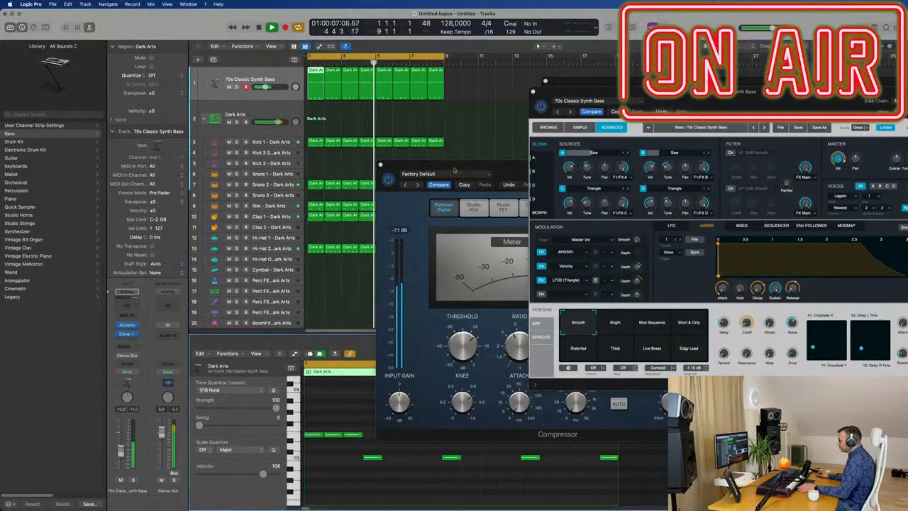
pyautogui.moveTo(427, 166); pyautogui.dragTo(714, 179)
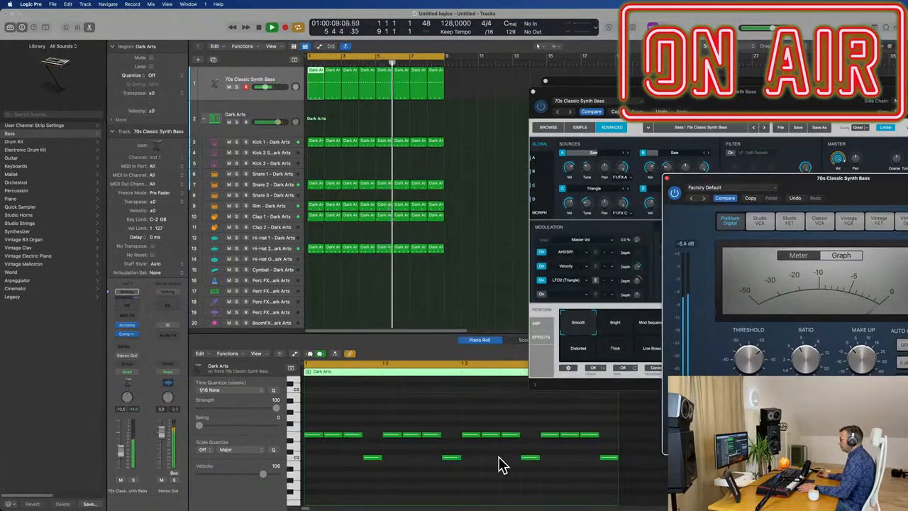
# Place the Compressor and Alchemy side by side to review them, close the Compressor and move Alchemy out of the way.
pyautogui.moveTo(778, 184); pyautogui.dragTo(711, 181)
pyautogui.moveTo(569, 190); pyautogui.dragTo(402, 193)
pyautogui.moveTo(713, 97); pyautogui.dragTo(607, 88)
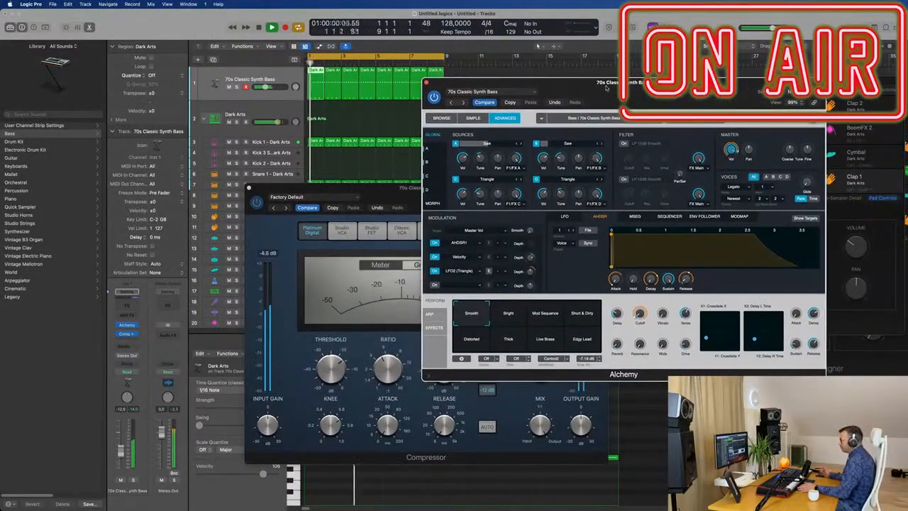
pyautogui.moveTo(553, 87); pyautogui.dragTo(616, 98)
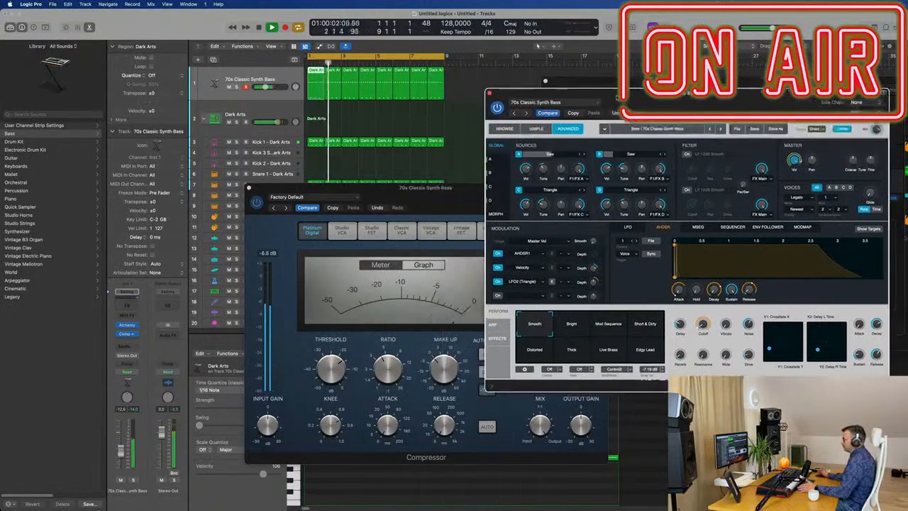
pyautogui.moveTo(436, 198); pyautogui.dragTo(364, 201)
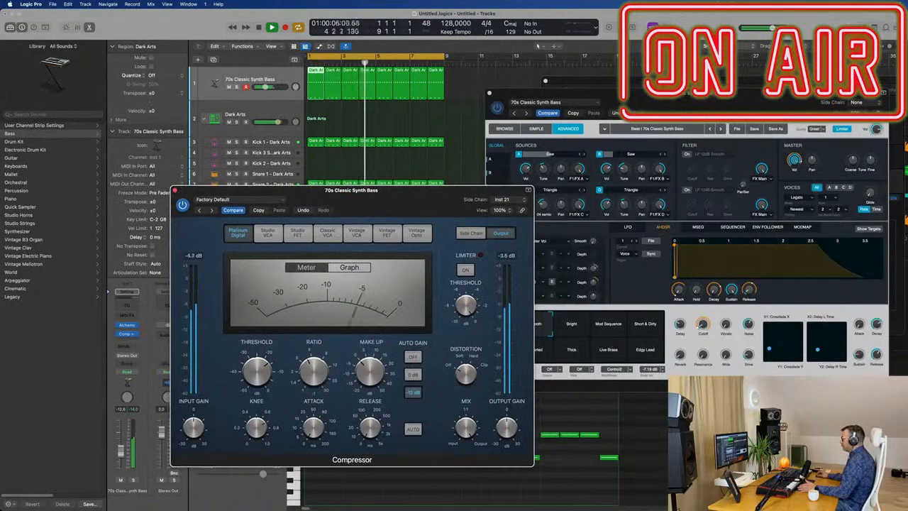
pyautogui.click(175, 190)
pyautogui.moveTo(522, 95); pyautogui.dragTo(668, 135)
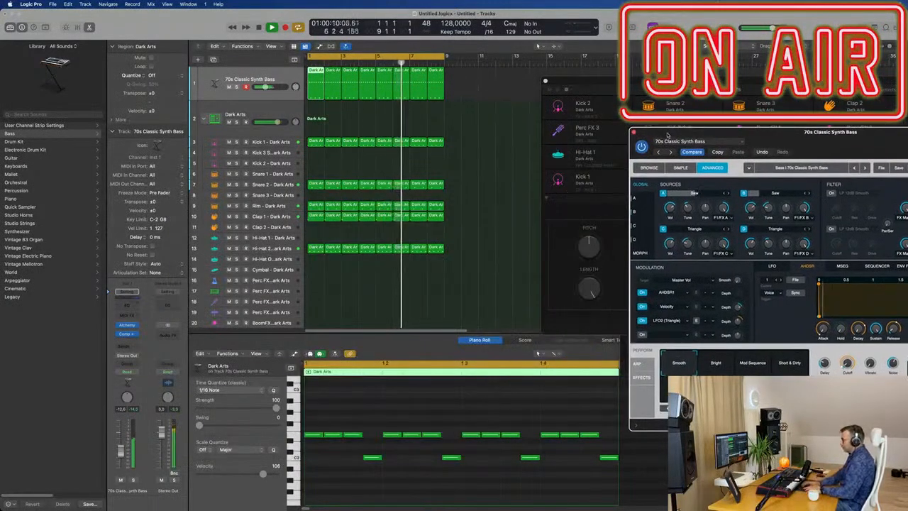
# Select all the drum and bass regions and repeat them twice to extend the arrangement beyond the first eight bars.
pyautogui.press('super+z')
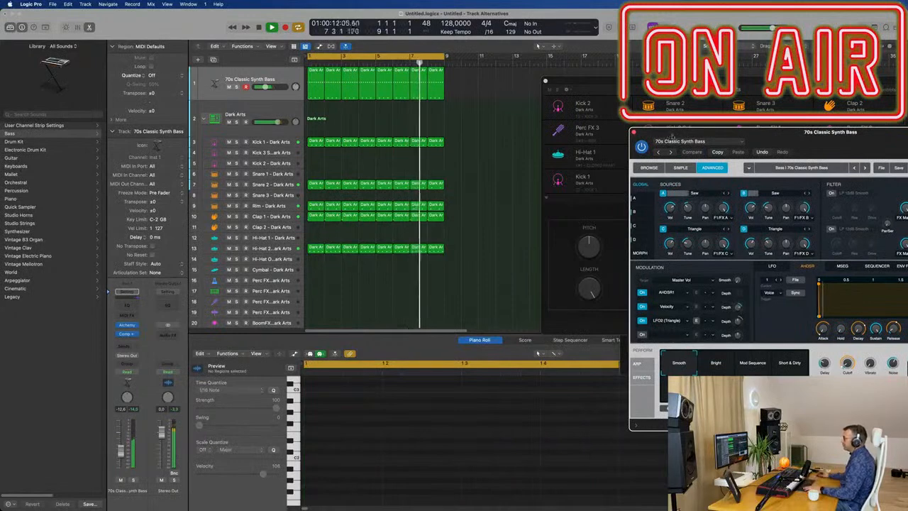
pyautogui.click(484, 256)
pyautogui.press('super+a')
pyautogui.press('super+r')
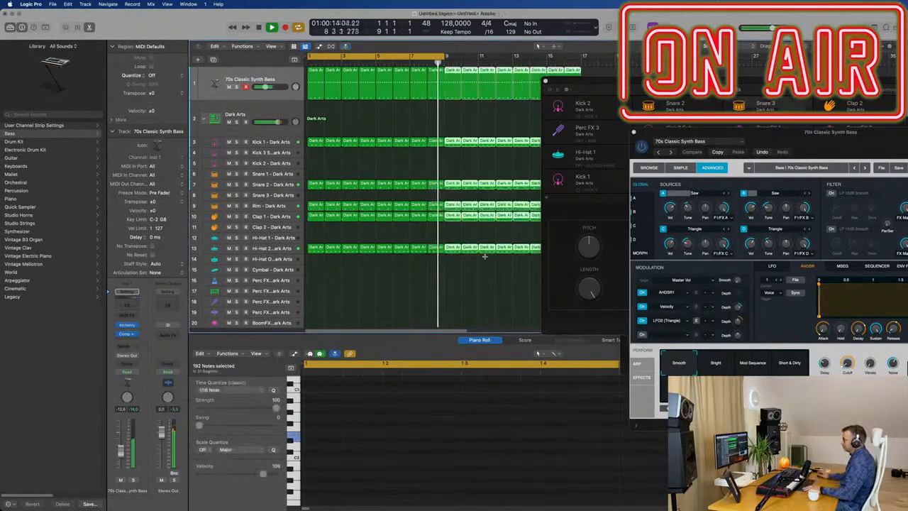
pyautogui.scroll(-4, 452, 264)
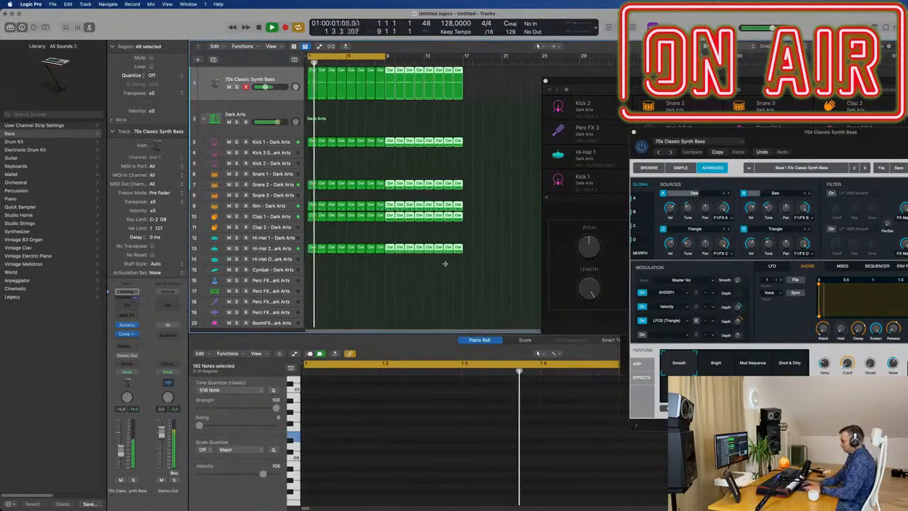
pyautogui.press('super+r')
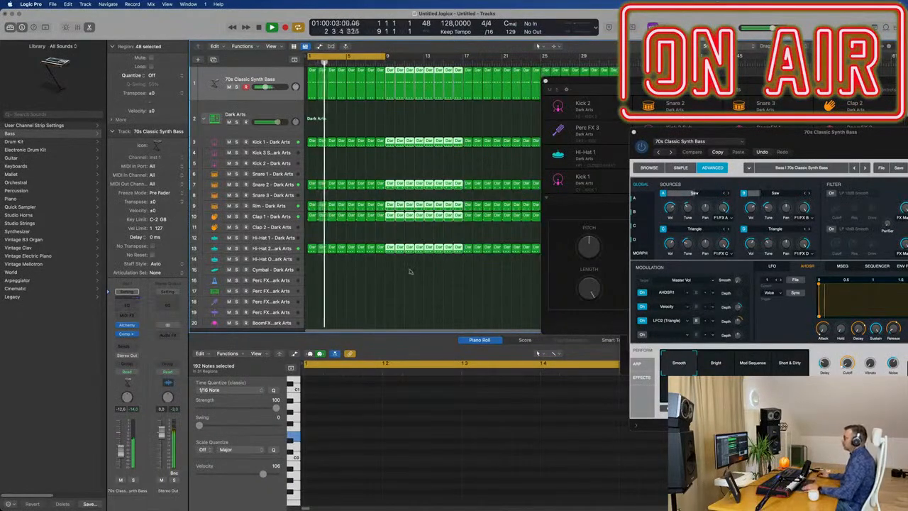
pyautogui.click(546, 82)
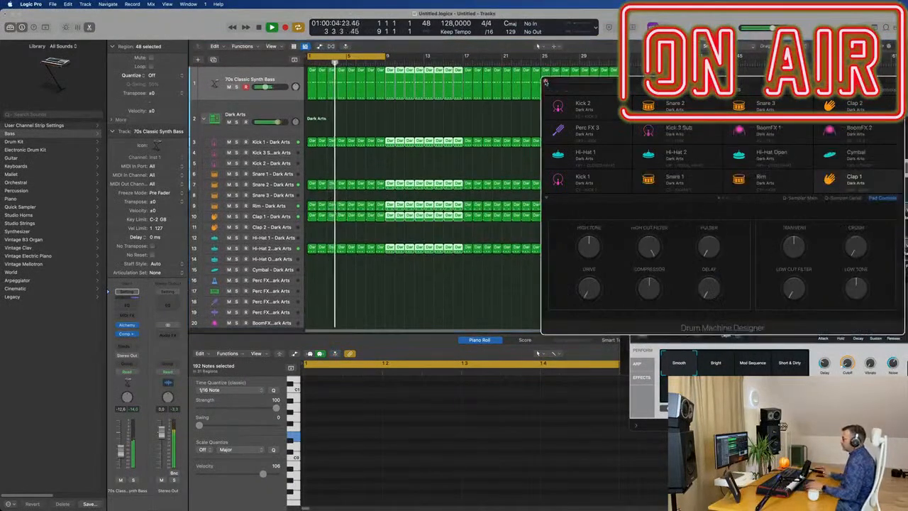
# Close the drum machine's plug-in window, collapse the Dark Arts drum stack and move Alchemy off the arrangement.
pyautogui.click(546, 82)
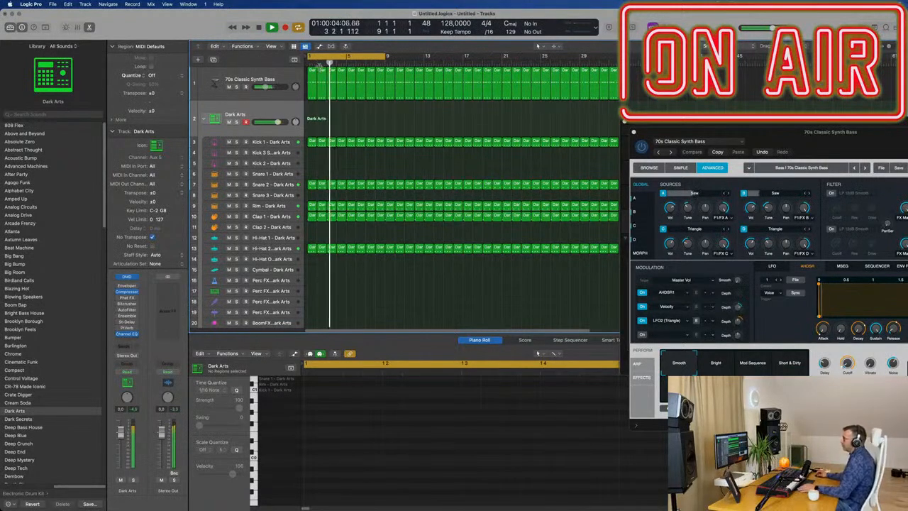
pyautogui.moveTo(771, 135); pyautogui.dragTo(580, 112)
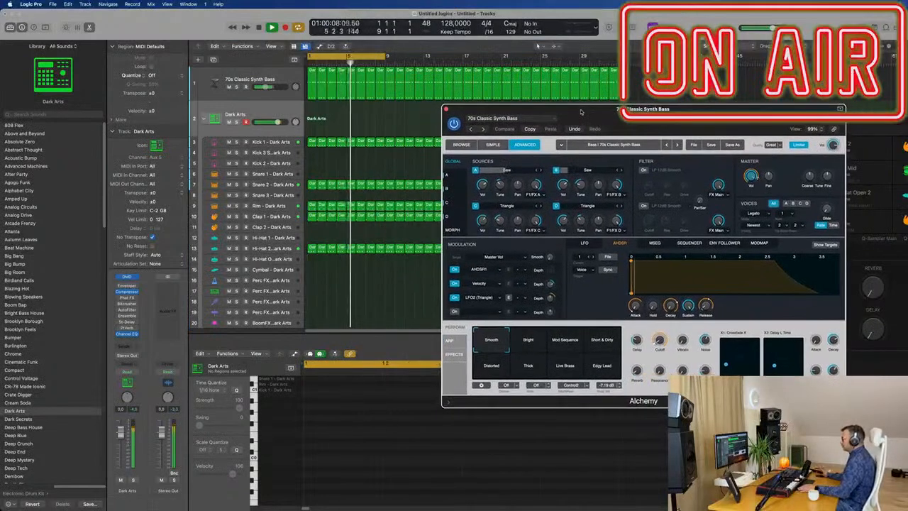
pyautogui.scroll(-1, 199, 106)
pyautogui.click(204, 105)
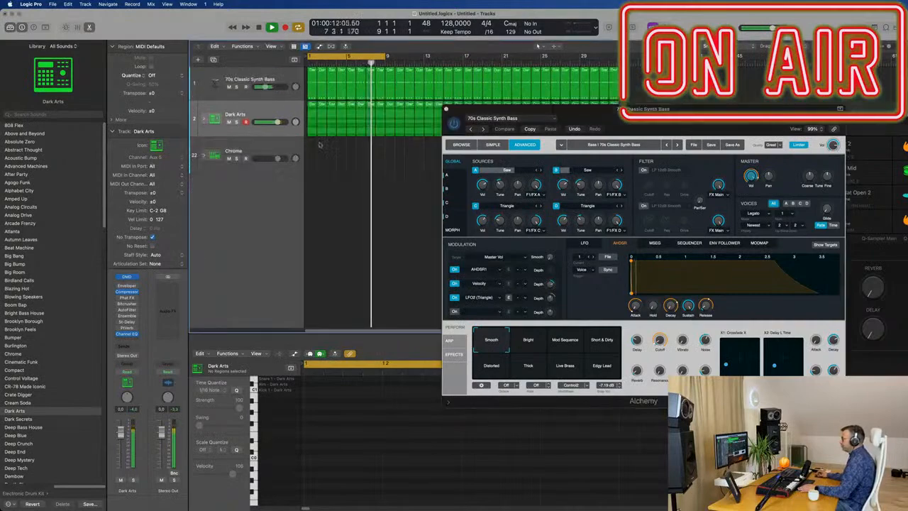
pyautogui.moveTo(475, 112); pyautogui.dragTo(757, 116)
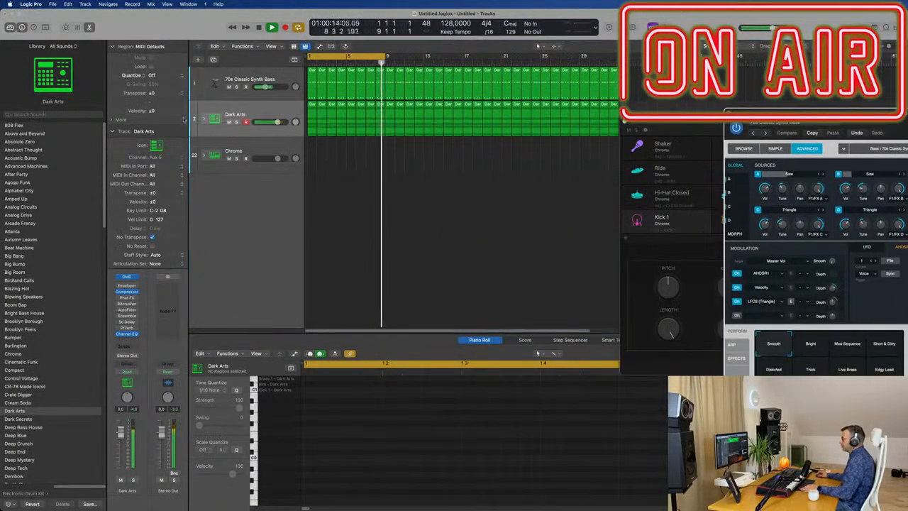
# Expand both drum stacks and copy the first Dark Arts Kick 1 region to bar 1 of the Chrome Hi-Hat Closed track.
pyautogui.click(204, 119)
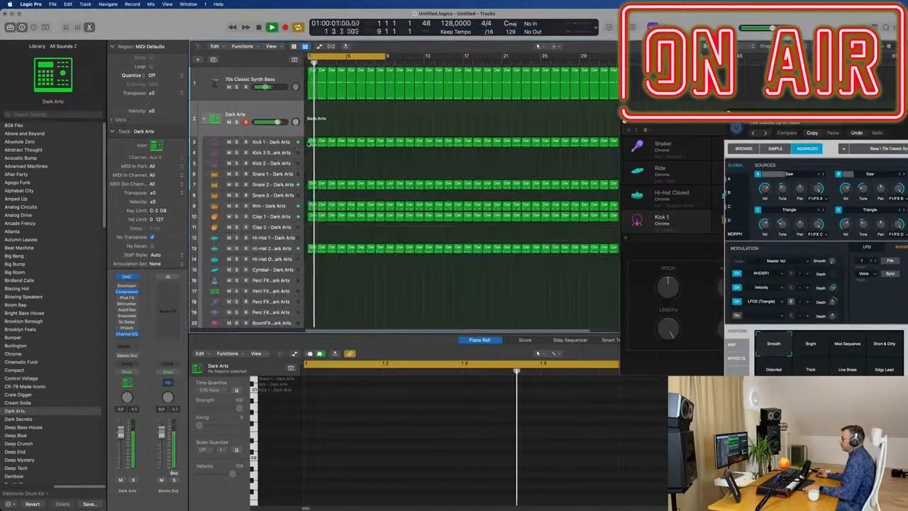
pyautogui.click(310, 142)
pyautogui.scroll(-3, 307, 146)
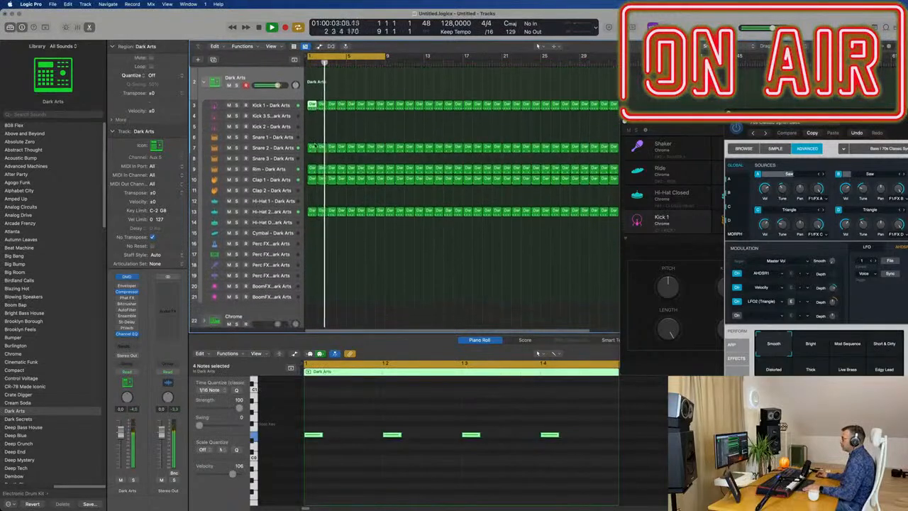
pyautogui.moveTo(312, 105); pyautogui.dragTo(313, 314)
pyautogui.scroll(-3, 347, 277)
pyautogui.scroll(-2, 348, 274)
pyautogui.click(204, 274)
pyautogui.scroll(-5, 436, 198)
pyautogui.scroll(-4, 434, 196)
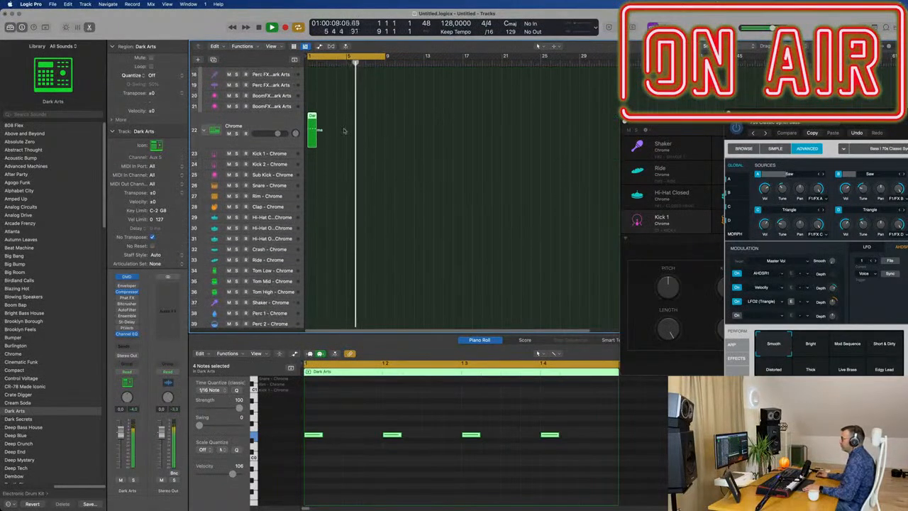
pyautogui.moveTo(323, 186); pyautogui.dragTo(313, 216)
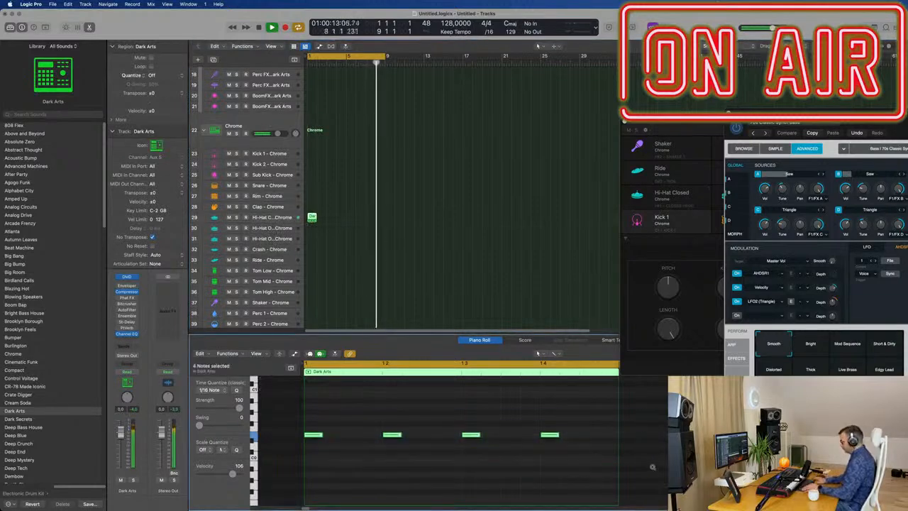
# Shift the four copied hi-hat notes half a beat later and lower the Chrome Hi-Hat Closed track to about -16 dB.
pyautogui.hotkey('alt', 'Right')
pyautogui.hotkey('alt', 'Right')
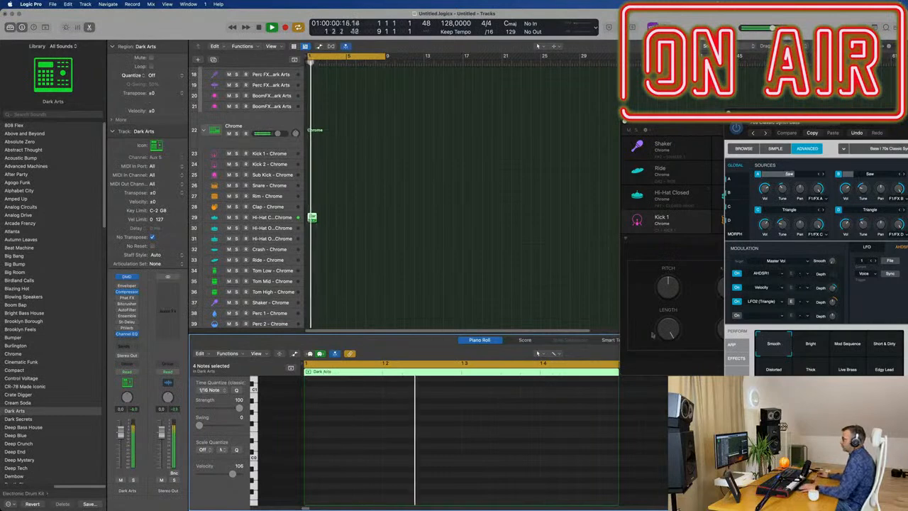
pyautogui.click(289, 221)
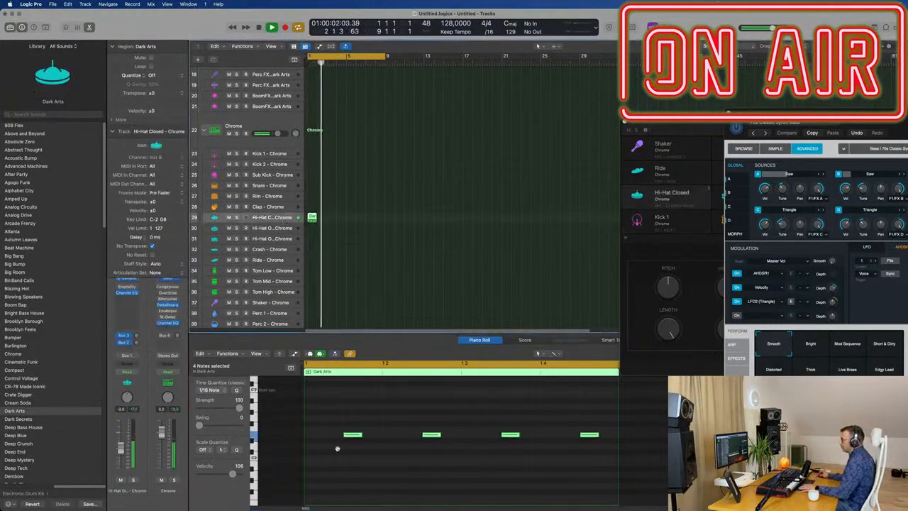
pyautogui.press('space')
pyautogui.press('space')
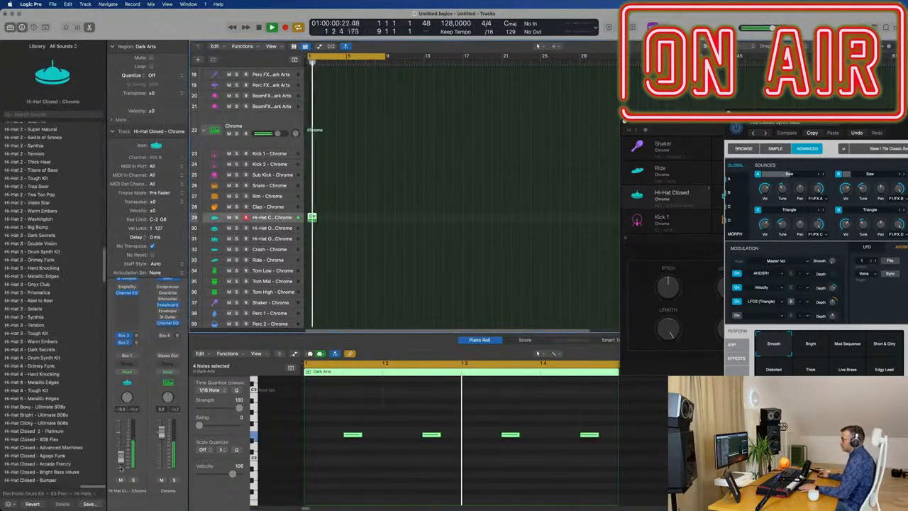
pyautogui.press('space')
# Repeat the closed hi-hat region to fill the eight-bar cycle and restart playback from the beginning.
pyautogui.click(298, 218)
pyautogui.press('super+r')
pyautogui.press('super+r')
pyautogui.press('super+r')
pyautogui.press('super+r')
pyautogui.press('super+r')
pyautogui.press('super+r')
pyautogui.press('super+r')
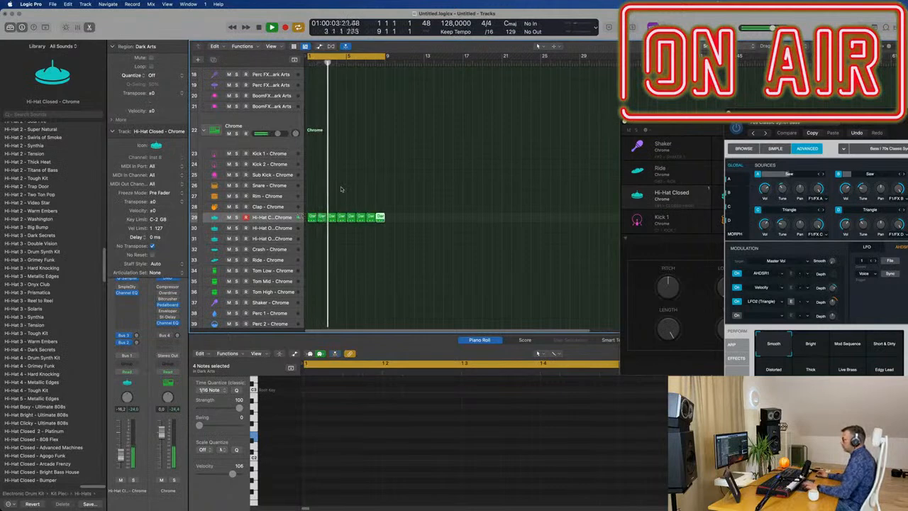
pyautogui.press('Return')
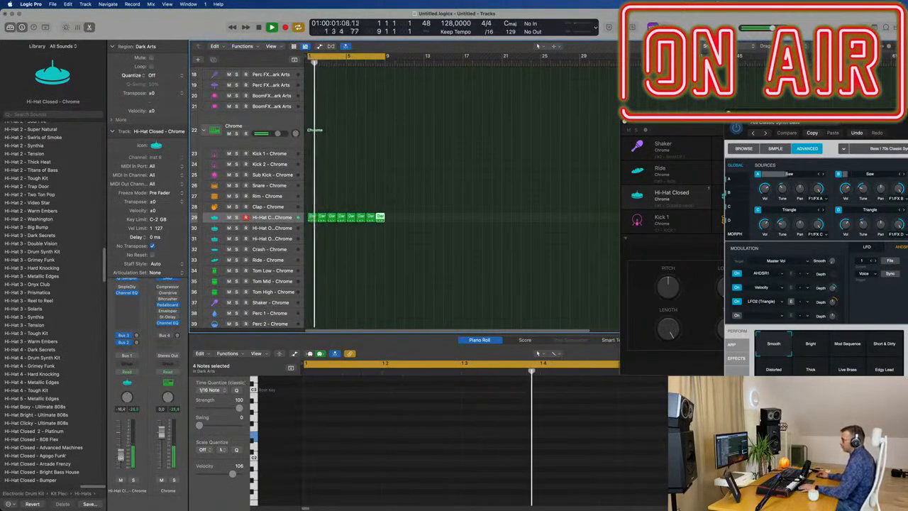
# Trim the closed hi-hat's sample end to 0.064 s in Quick Sampler, add a 0.017 s fade-out and close the plug-in.
pyautogui.click(126, 279)
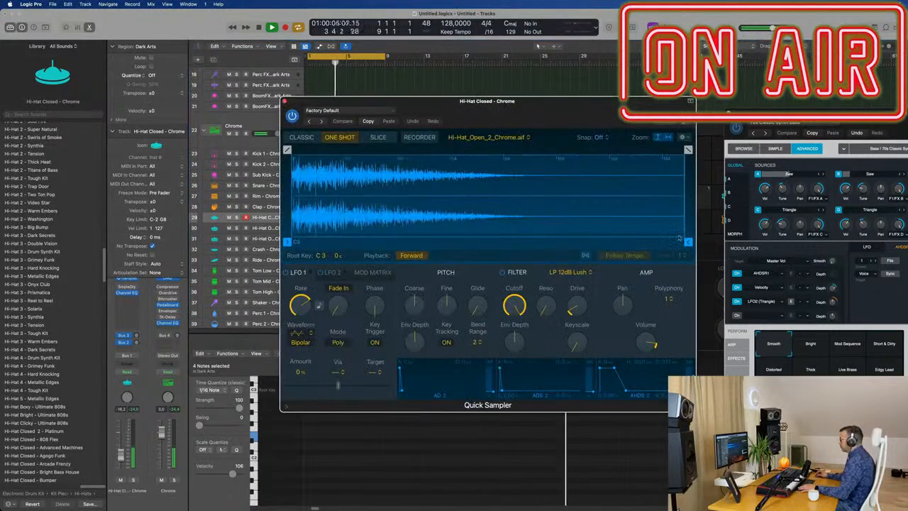
pyautogui.moveTo(688, 242); pyautogui.dragTo(457, 227)
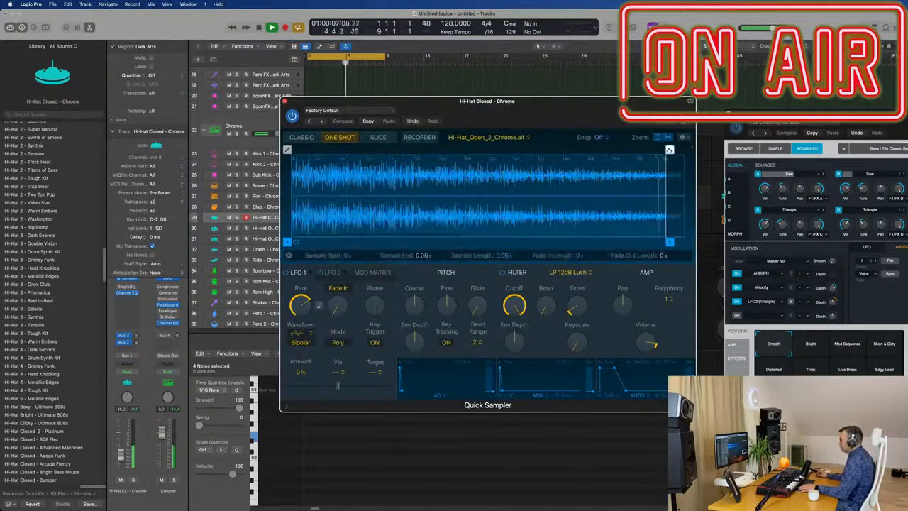
pyautogui.moveTo(670, 150); pyautogui.dragTo(563, 150)
pyautogui.moveTo(670, 242)
pyautogui.mouseDown()
pyautogui.moveTo(688, 245)
pyautogui.moveTo(670, 242)
pyautogui.mouseUp()
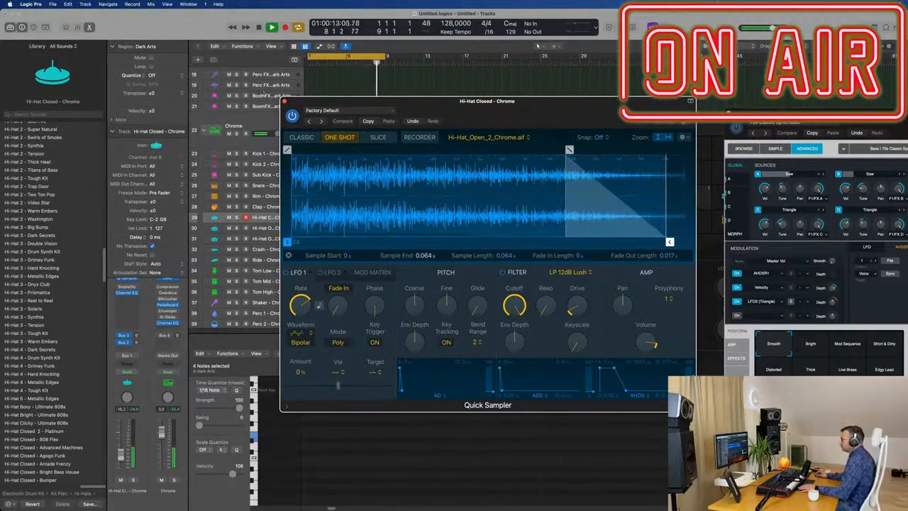
pyautogui.moveTo(283, 102); pyautogui.dragTo(285, 101)
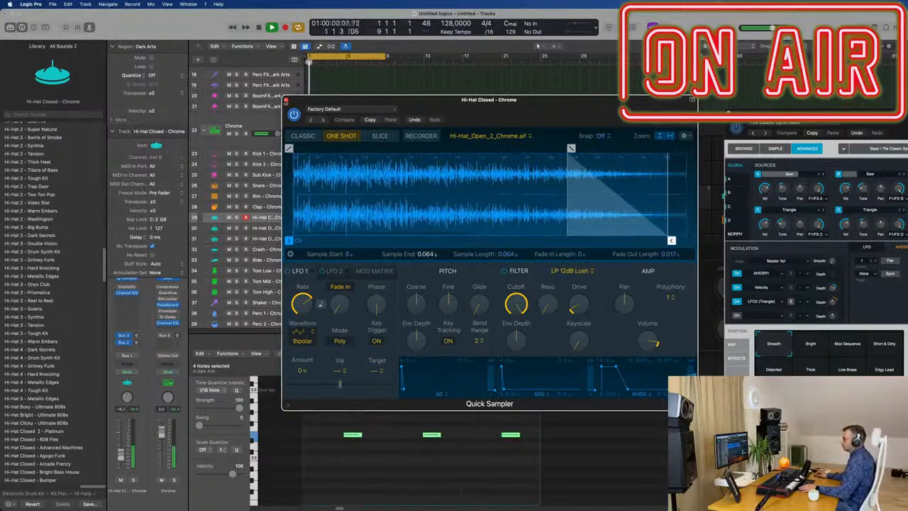
pyautogui.click(286, 100)
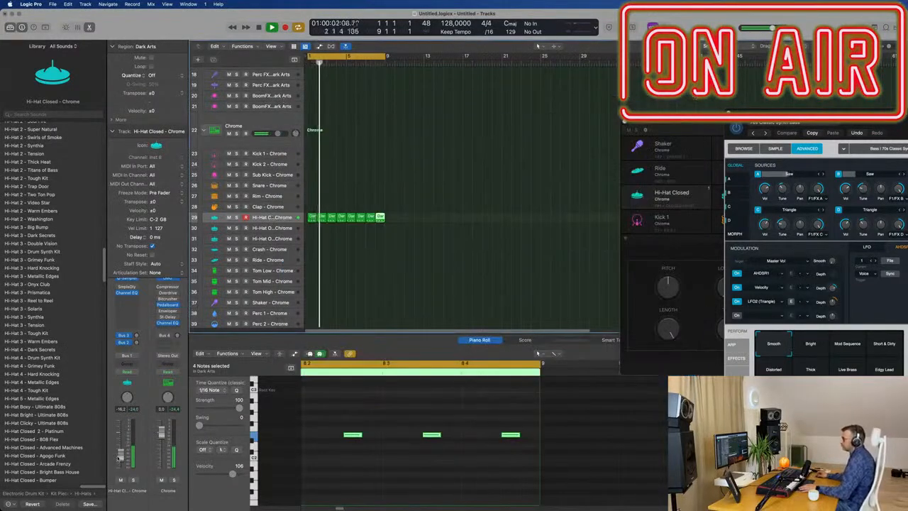
# Duplicate the 70s Classic Synth Bass track with its settings as an empty track below the original.
pyautogui.scroll(8, 426, 184)
pyautogui.scroll(3, 426, 184)
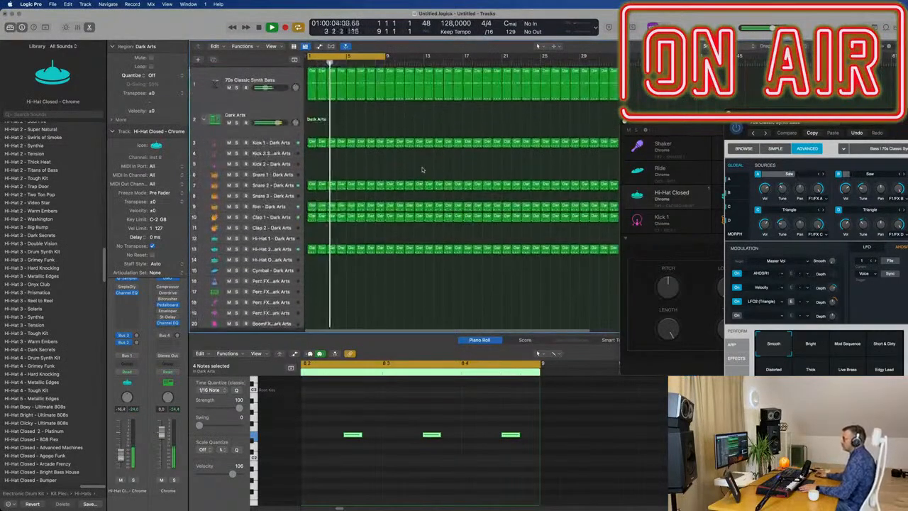
pyautogui.click(253, 76)
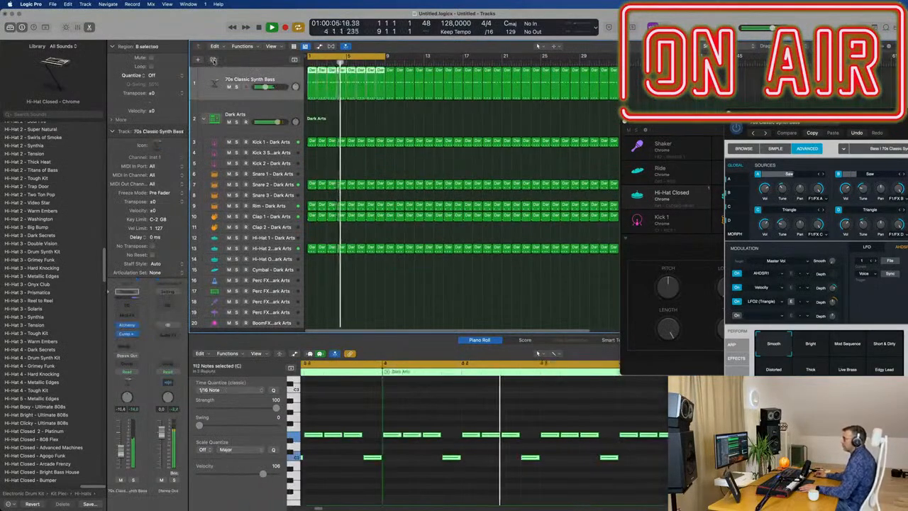
pyautogui.click(213, 60)
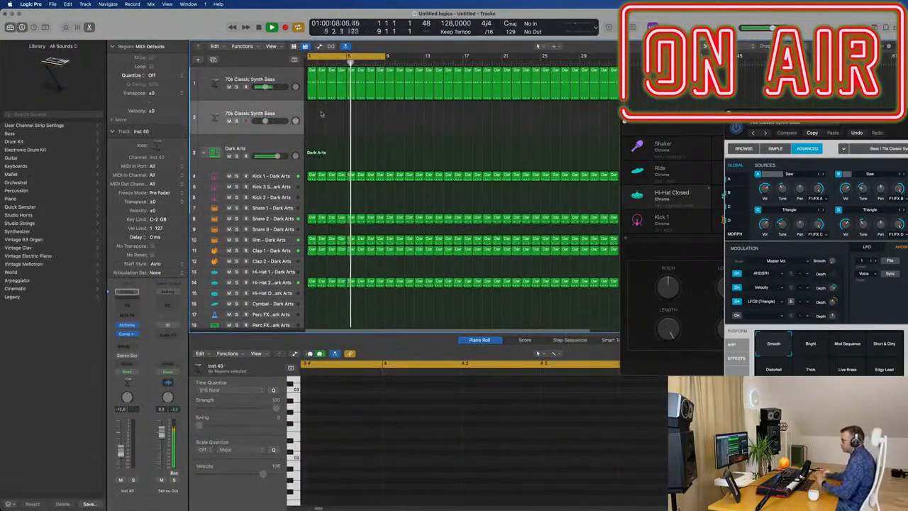
# Insert a Vintage Tube EQ on the original bass track and load its Big Synth preset.
pyautogui.click(287, 80)
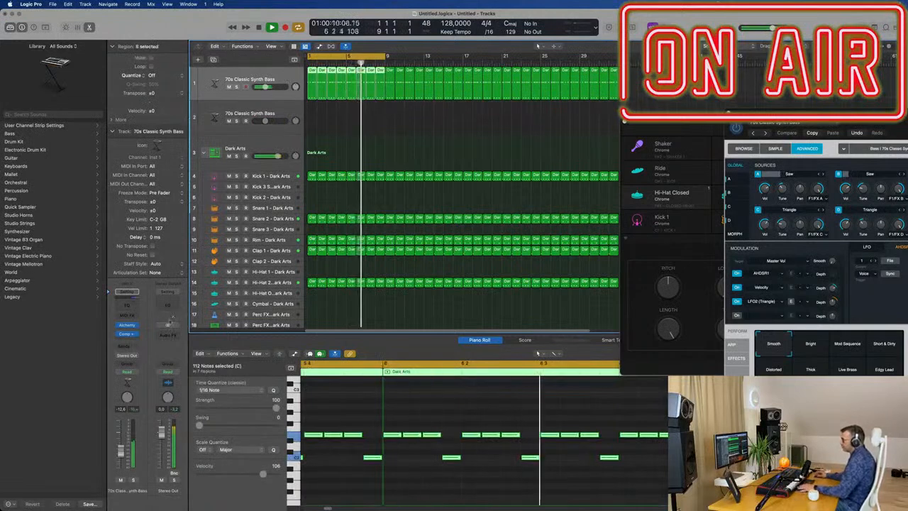
pyautogui.click(130, 340)
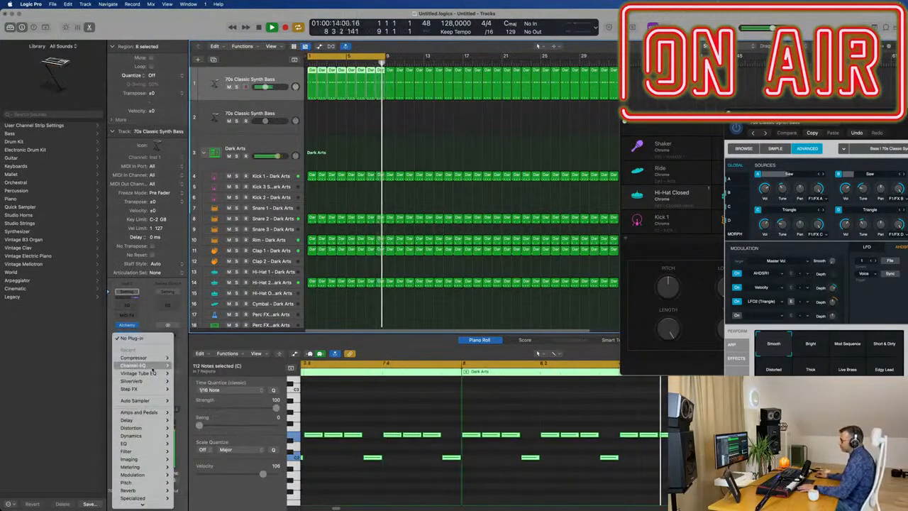
pyautogui.click(185, 374)
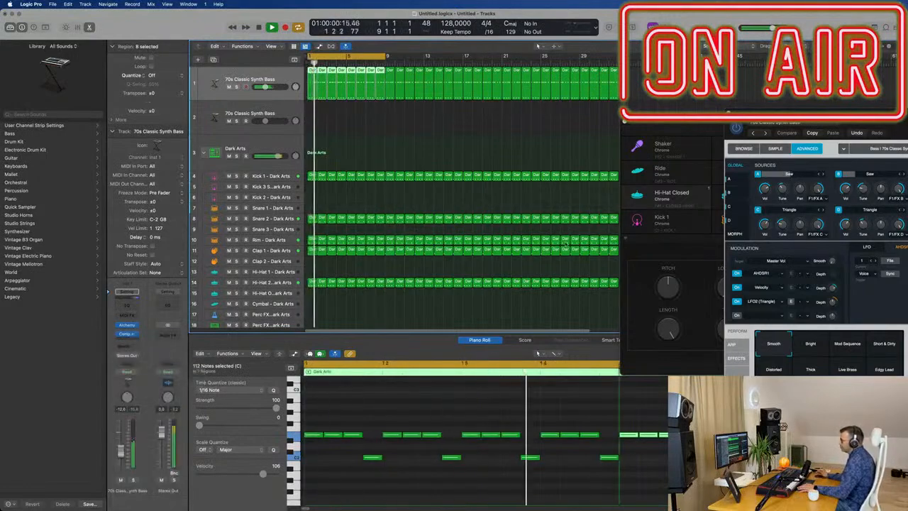
pyautogui.click(305, 110)
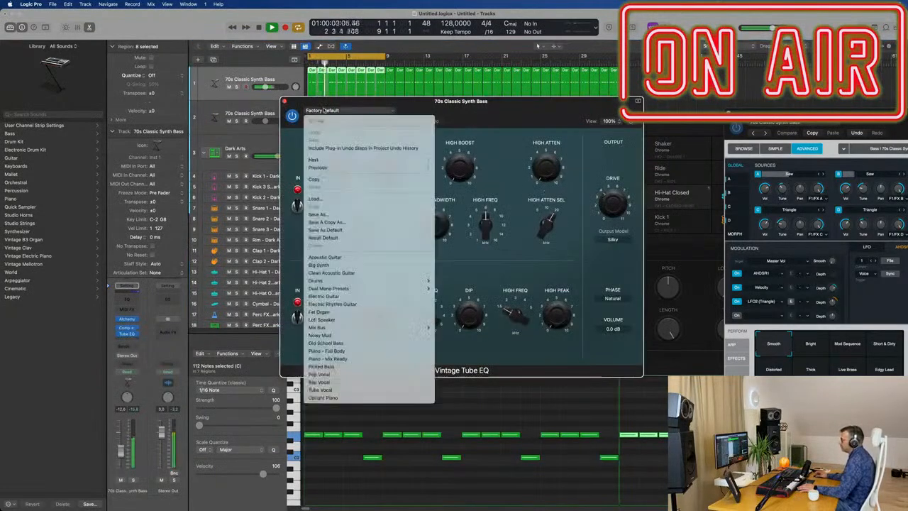
pyautogui.click(346, 266)
pyautogui.moveTo(442, 105); pyautogui.dragTo(552, 172)
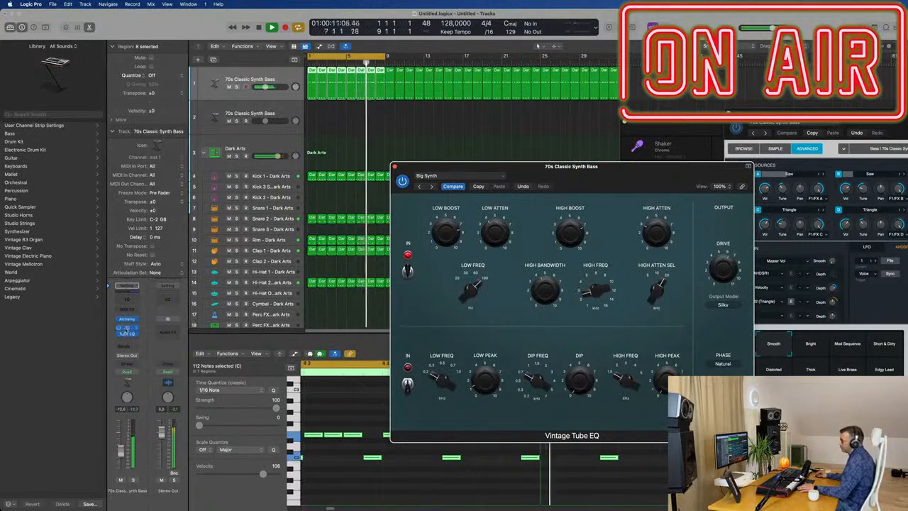
# Place the Tube EQ ahead of the Compressor in the bass effects chain and close the EQ window.
pyautogui.moveTo(125, 341); pyautogui.dragTo(125, 341)
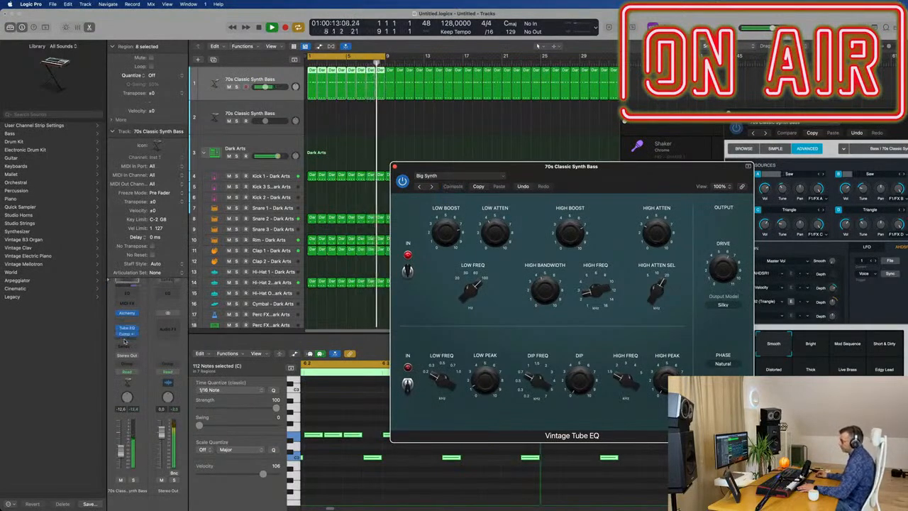
pyautogui.moveTo(604, 177); pyautogui.dragTo(580, 178)
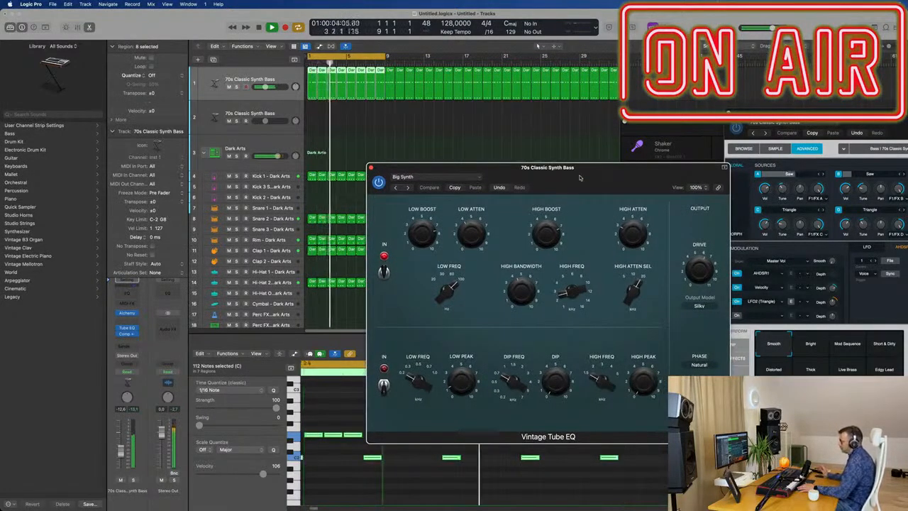
pyautogui.moveTo(579, 177); pyautogui.dragTo(568, 178)
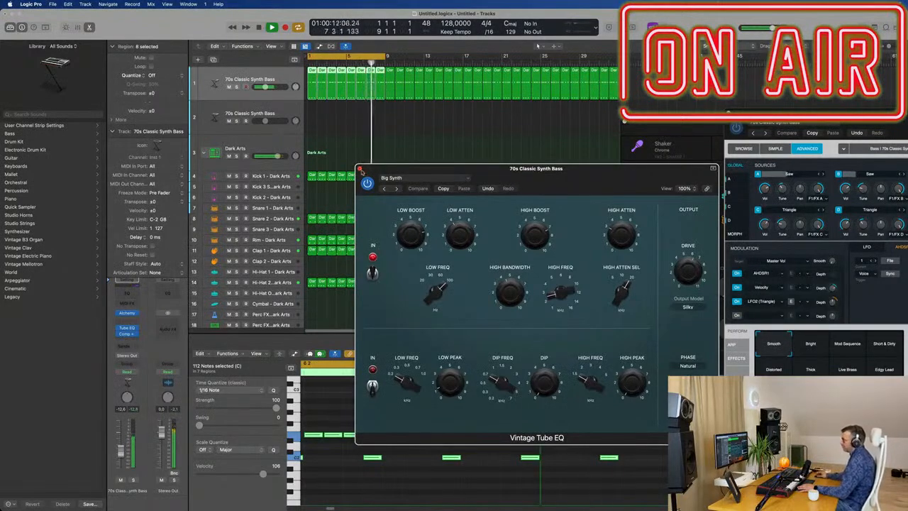
pyautogui.click(360, 169)
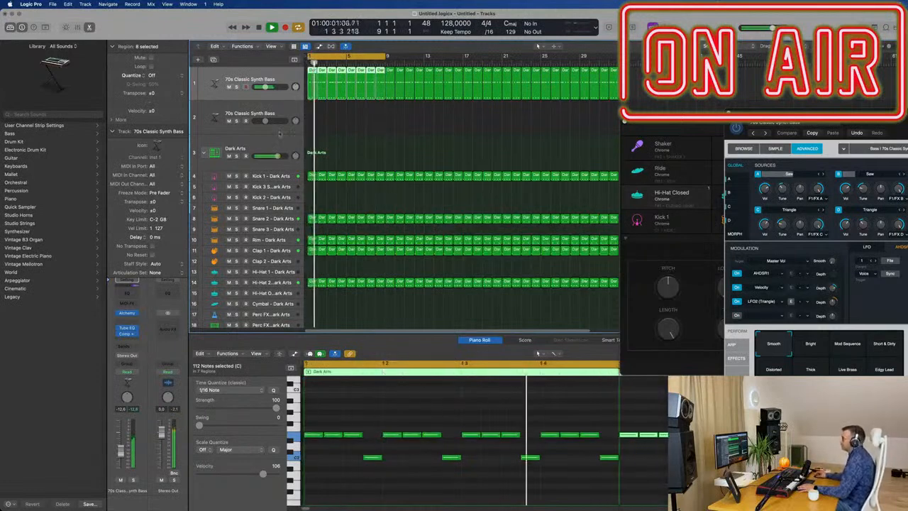
# Load the Synths preset Chordal Perks in Alchemy on the empty duplicated bass track.
pyautogui.click(282, 114)
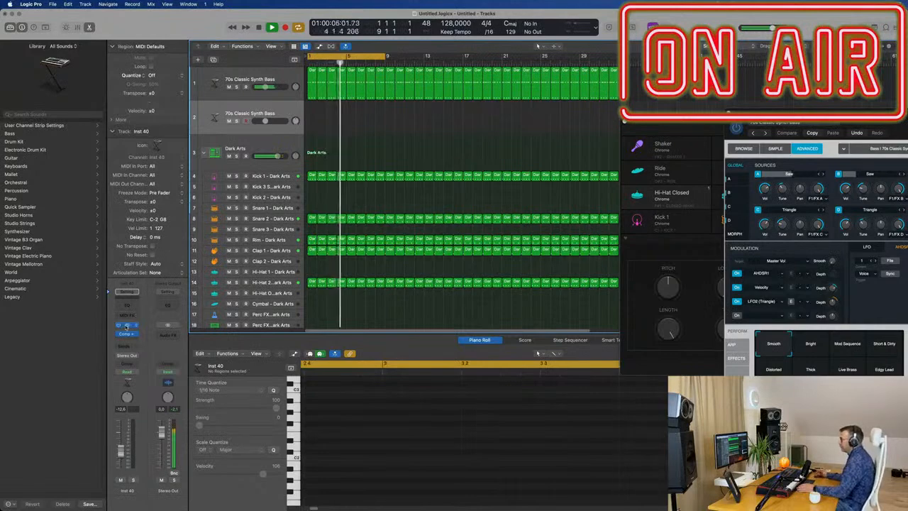
pyautogui.click(126, 325)
pyautogui.moveTo(525, 115); pyautogui.dragTo(442, 132)
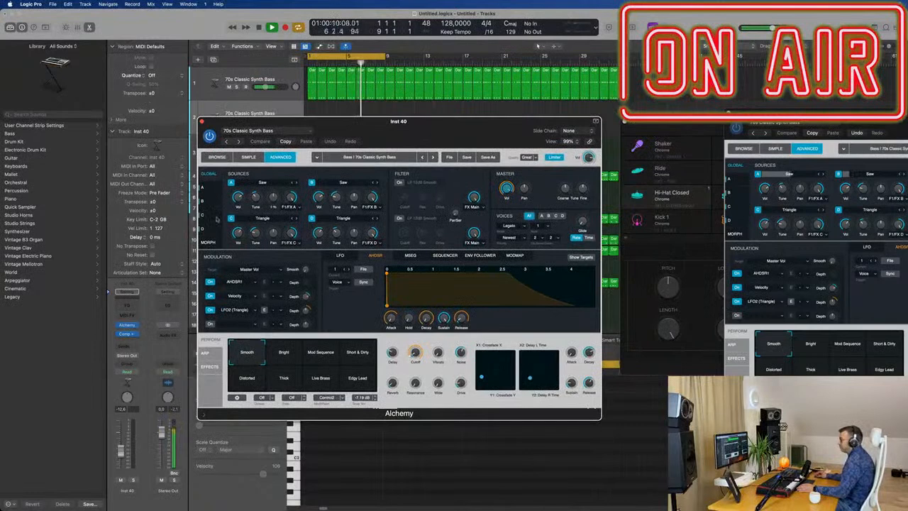
pyautogui.click(215, 157)
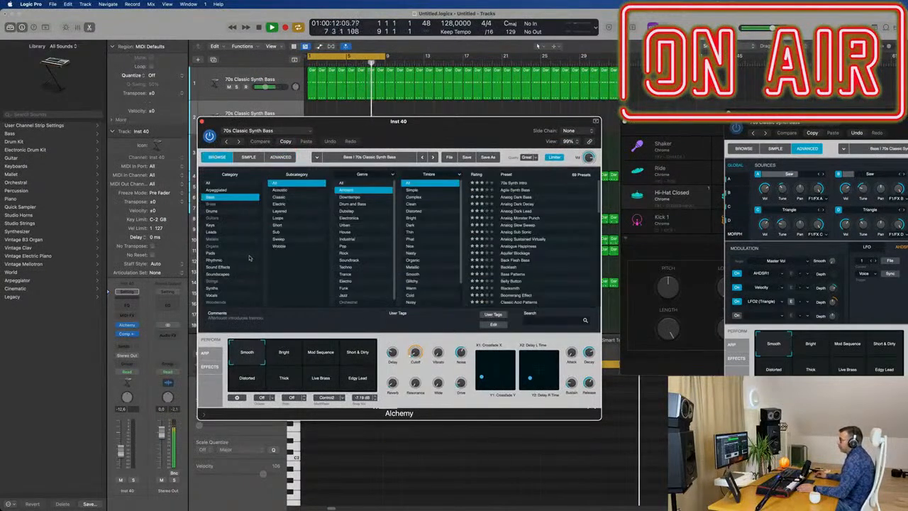
pyautogui.click(213, 288)
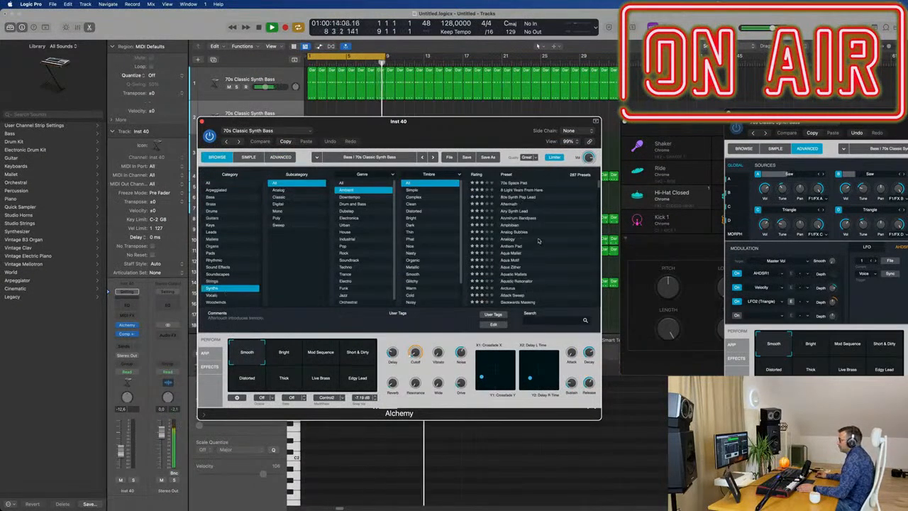
pyautogui.moveTo(421, 120); pyautogui.dragTo(501, 117)
pyautogui.scroll(-5, 600, 250)
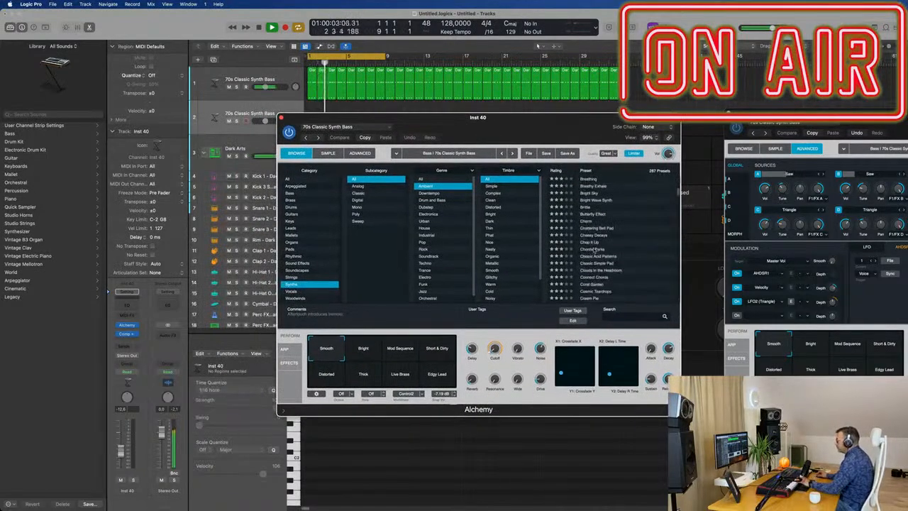
pyautogui.click(591, 250)
pyautogui.moveTo(535, 126); pyautogui.dragTo(627, 149)
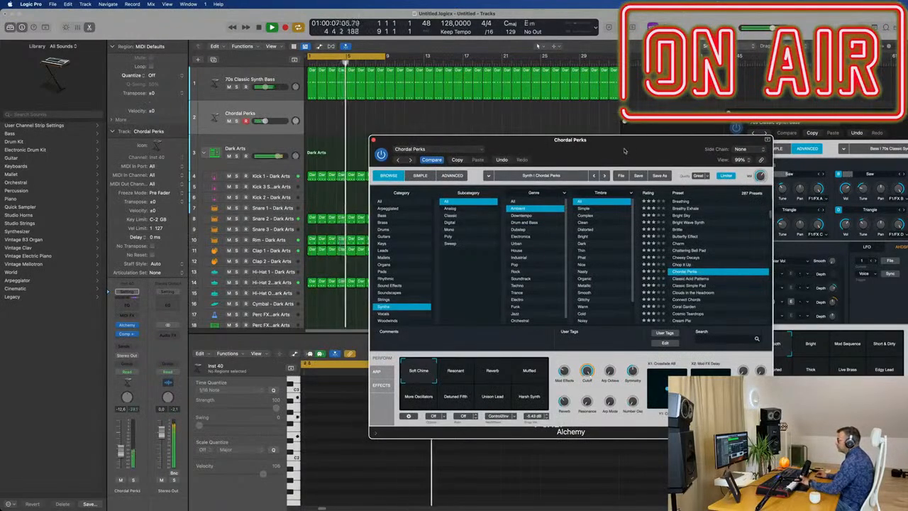
pyautogui.moveTo(627, 149); pyautogui.dragTo(678, 145)
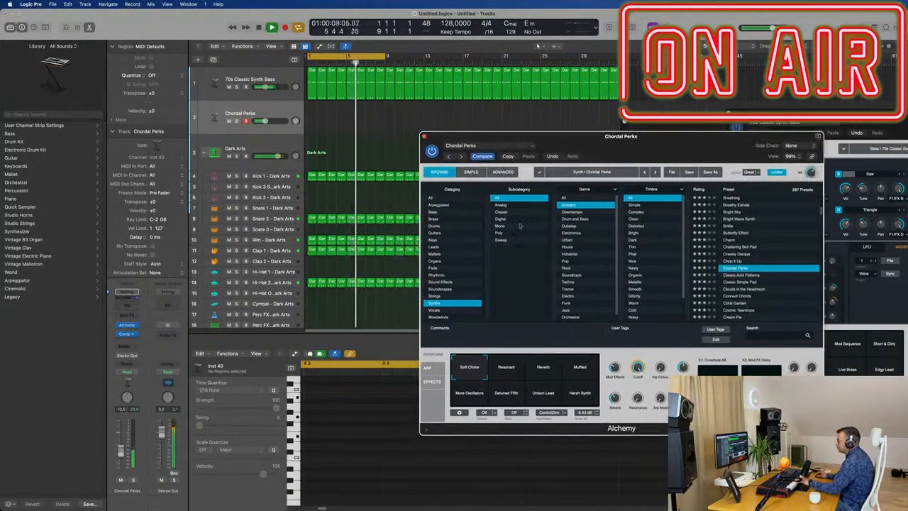
# Raise the Chordal Perks track's volume and record a short chord phrase on it during playback.
pyautogui.moveTo(121, 452); pyautogui.dragTo(120, 434)
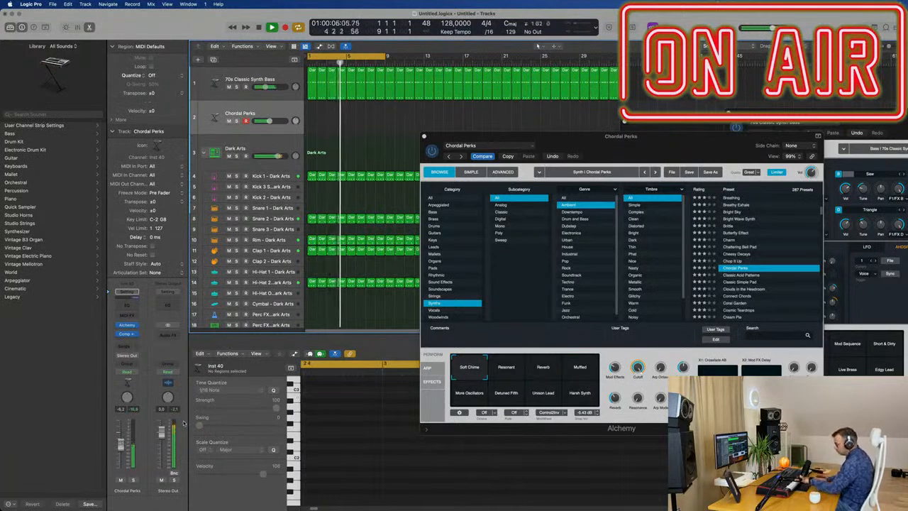
pyautogui.press('r')
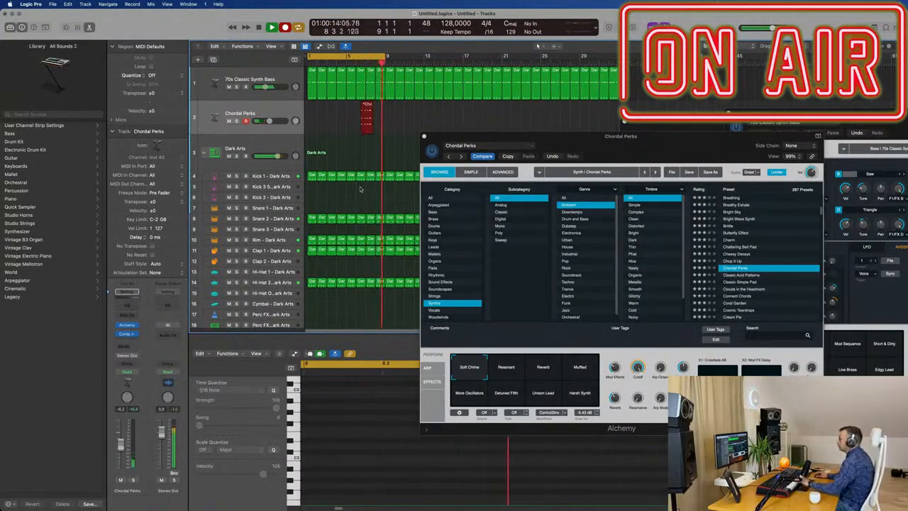
pyautogui.press('space')
# Move the recorded Chordal Perks region to bar 1.
pyautogui.moveTo(365, 105); pyautogui.dragTo(313, 106)
pyautogui.press('super+Right')
pyautogui.press('super+Right')
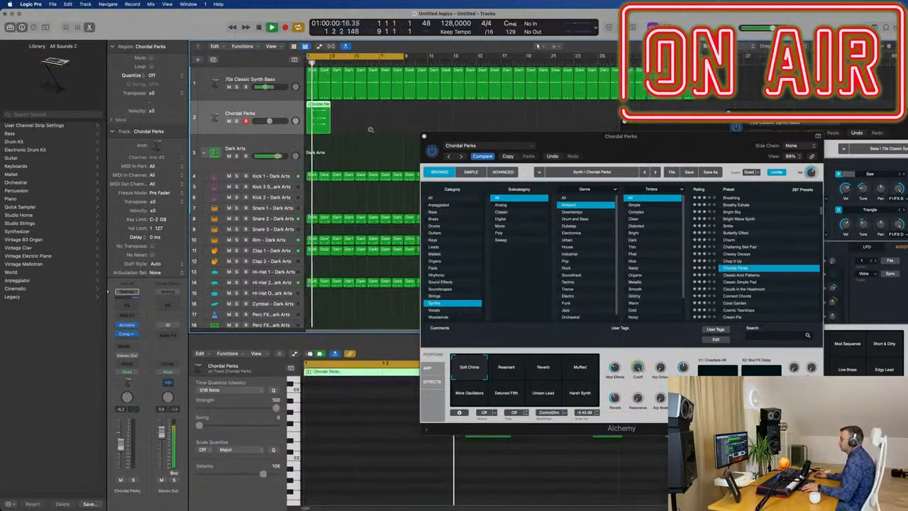
# Quantize all notes of the chord region to 1/16 and repeat the region to fill bars 1 to 8.
pyautogui.moveTo(556, 136); pyautogui.dragTo(885, 135)
pyautogui.scroll(-3, 478, 487)
pyautogui.click(476, 486)
pyautogui.press('super+a')
pyautogui.press('q')
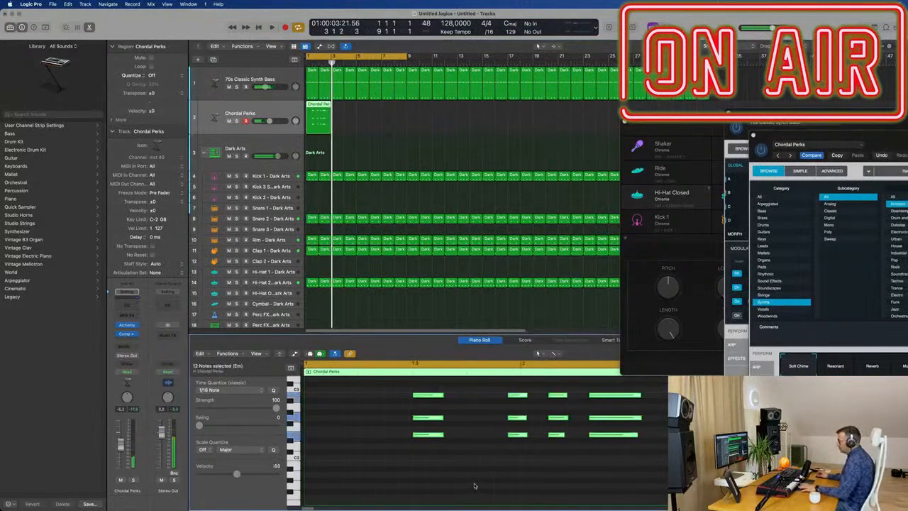
pyautogui.scroll(-5, 478, 485)
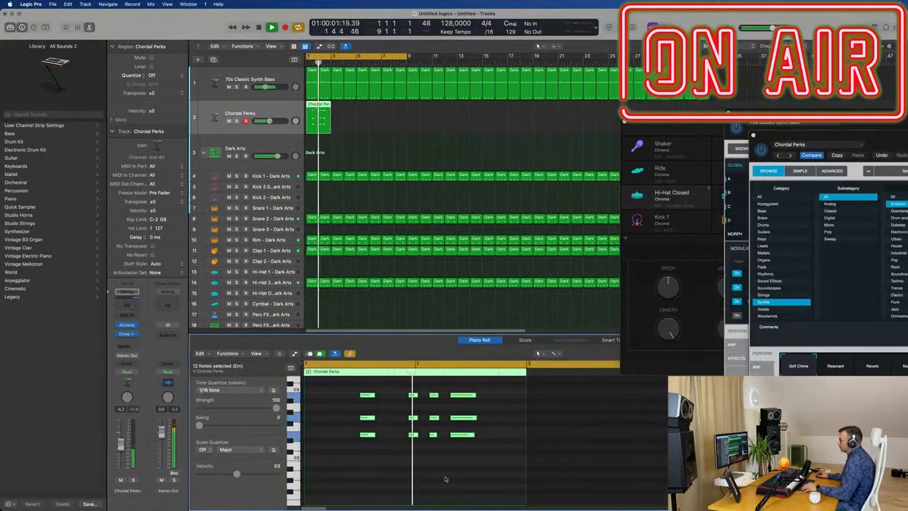
pyautogui.scroll(5, 450, 477)
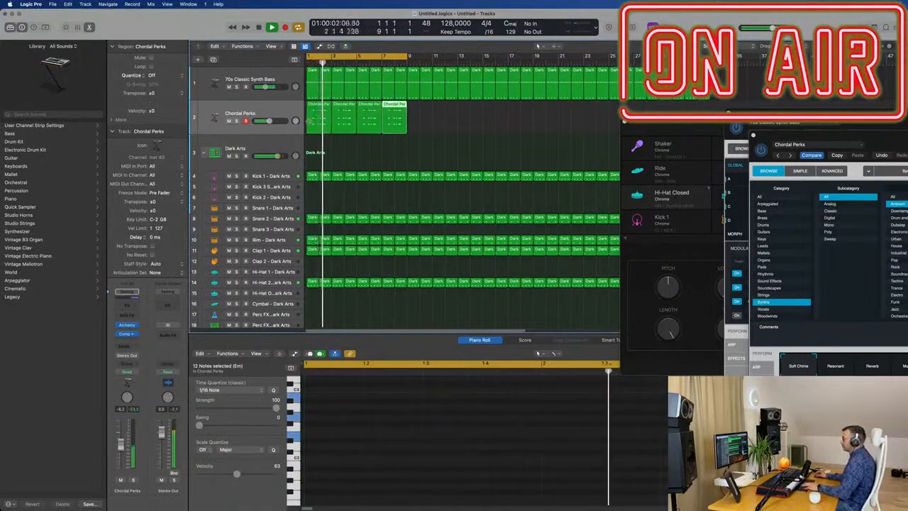
# Close the Drum Machine Designer and bass Alchemy windows and reselect the Chordal Perks track with its regions.
pyautogui.moveTo(649, 134); pyautogui.dragTo(510, 125)
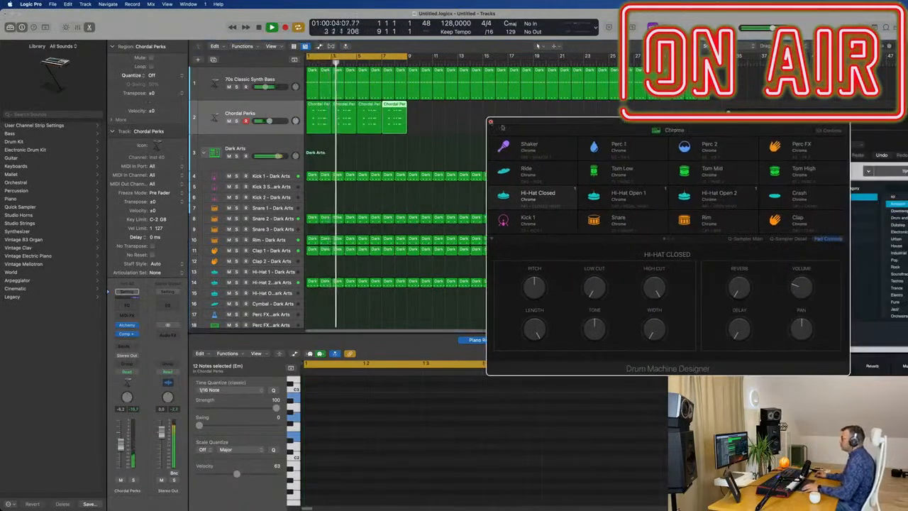
pyautogui.click(491, 122)
pyautogui.moveTo(740, 118); pyautogui.dragTo(431, 91)
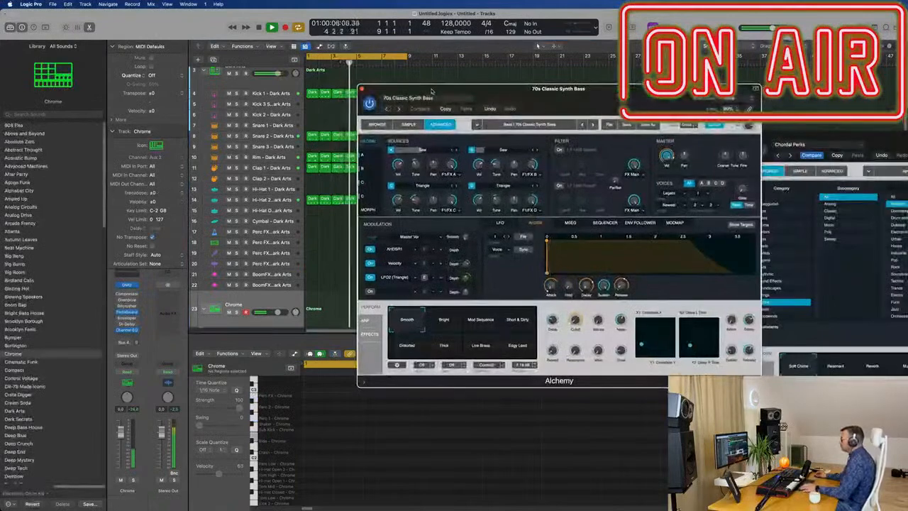
pyautogui.click(362, 89)
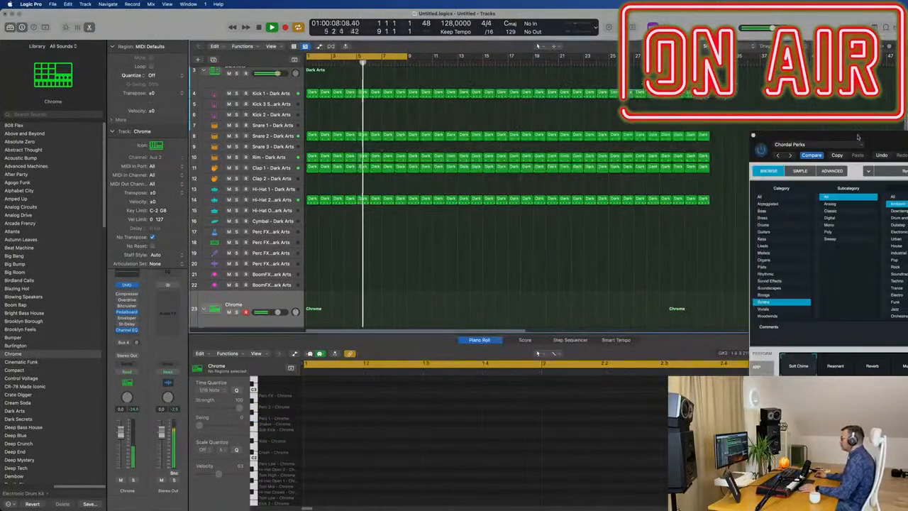
pyautogui.moveTo(858, 136); pyautogui.dragTo(482, 93)
pyautogui.scroll(4, 286, 118)
pyautogui.scroll(2, 286, 117)
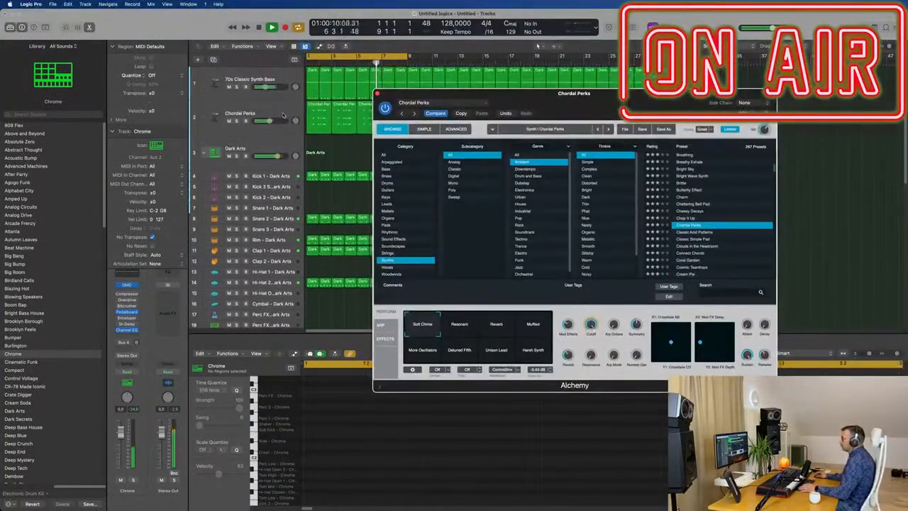
pyautogui.click(285, 115)
pyautogui.press('Return')
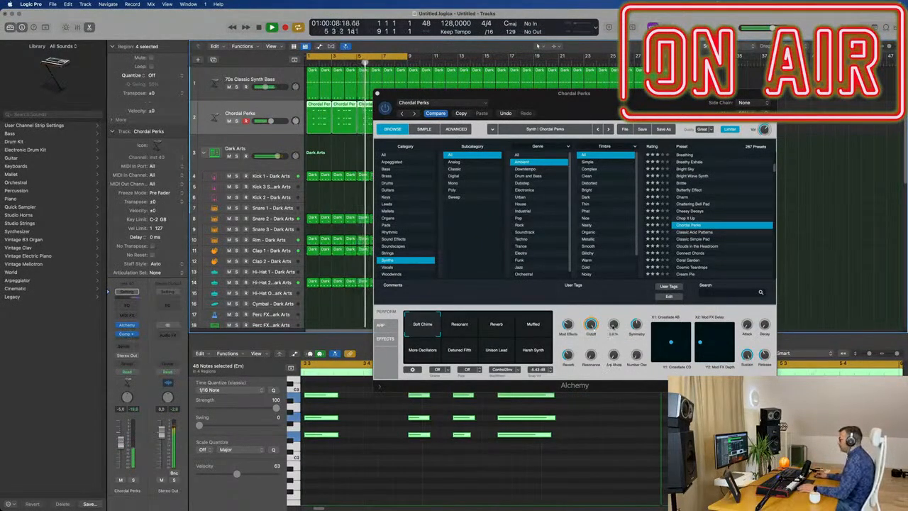
# Audition the cutoff and the Resonant and Reverb snapshots of Chordal Perks, settle on Muffled and close Alchemy.
pyautogui.moveTo(592, 326); pyautogui.dragTo(599, 360)
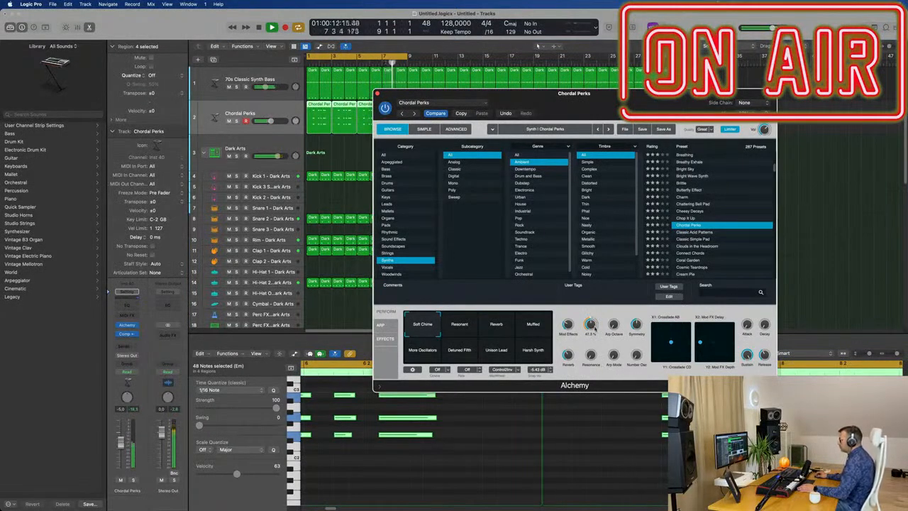
pyautogui.click(459, 324)
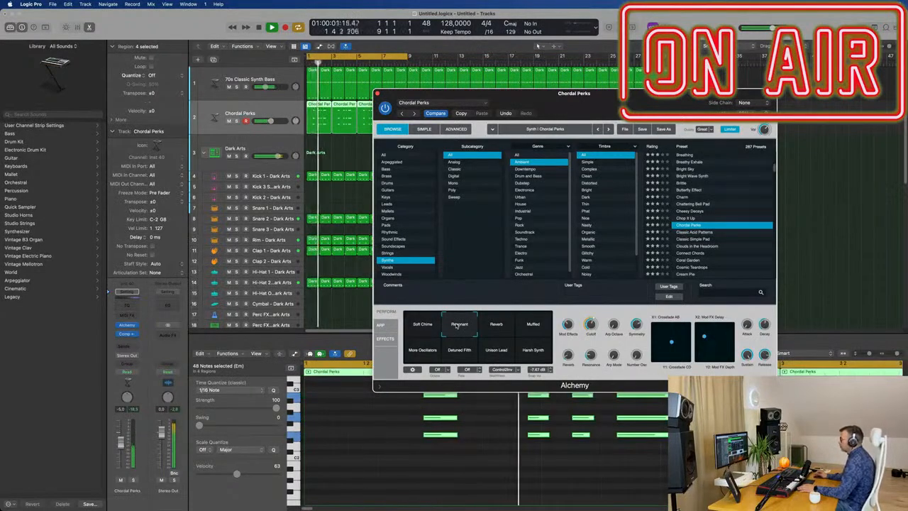
pyautogui.click(493, 326)
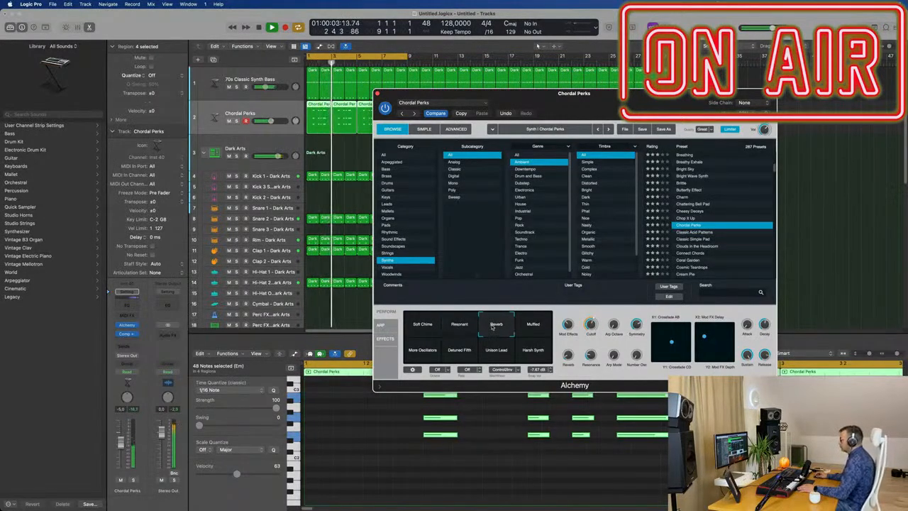
pyautogui.click(533, 324)
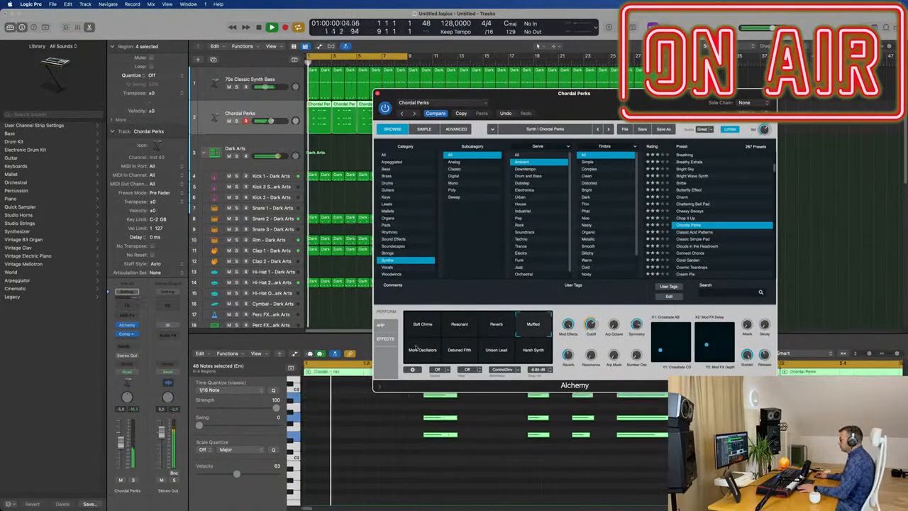
pyautogui.moveTo(567, 102); pyautogui.dragTo(599, 100)
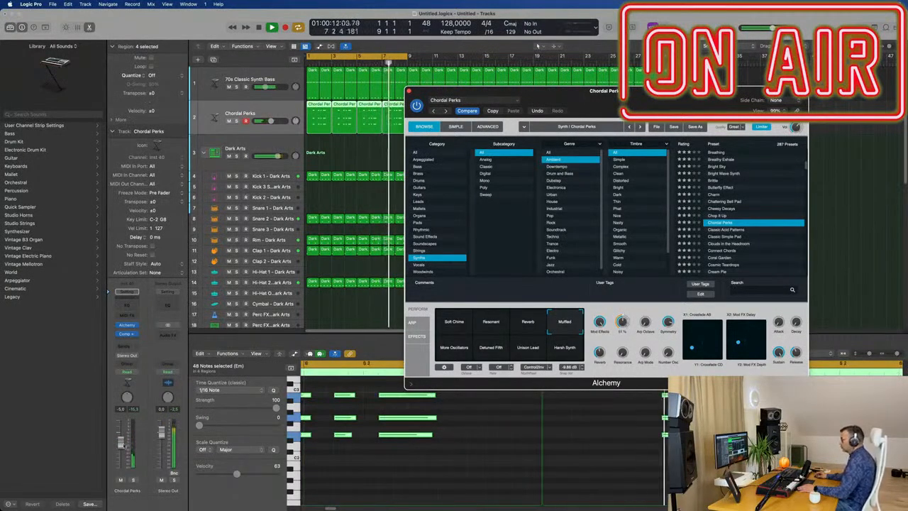
pyautogui.click(245, 114)
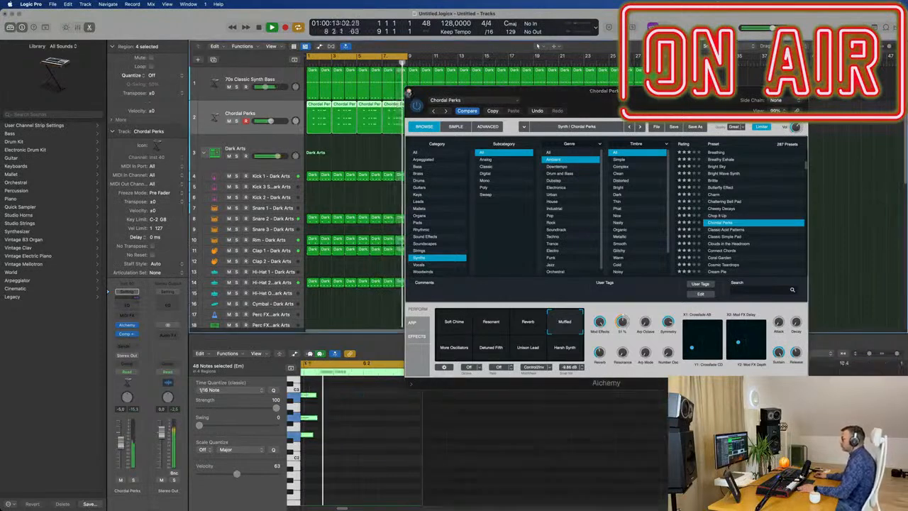
pyautogui.click(409, 91)
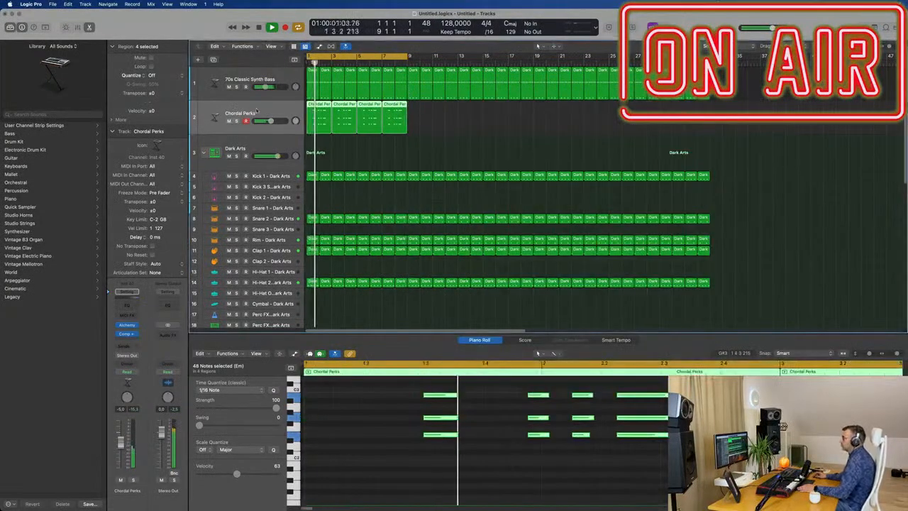
# Duplicate the Chordal Perks track with its settings and show the Soundscapes presets in the new track's Alchemy.
pyautogui.click(212, 59)
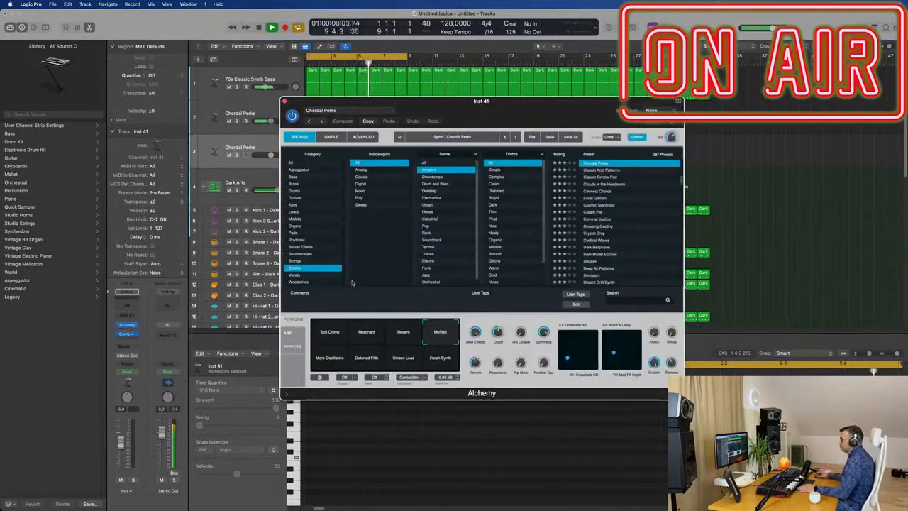
pyautogui.click(306, 254)
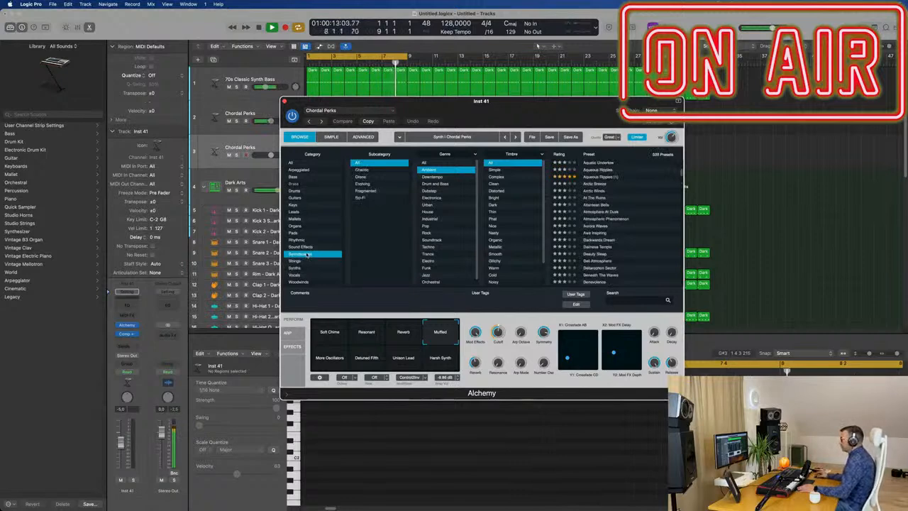
pyautogui.moveTo(584, 100); pyautogui.dragTo(729, 108)
# Repeat the four Chordal Perks regions to fill bars 9 to 16 and extend the cycle range to bar 17.
pyautogui.click(315, 122)
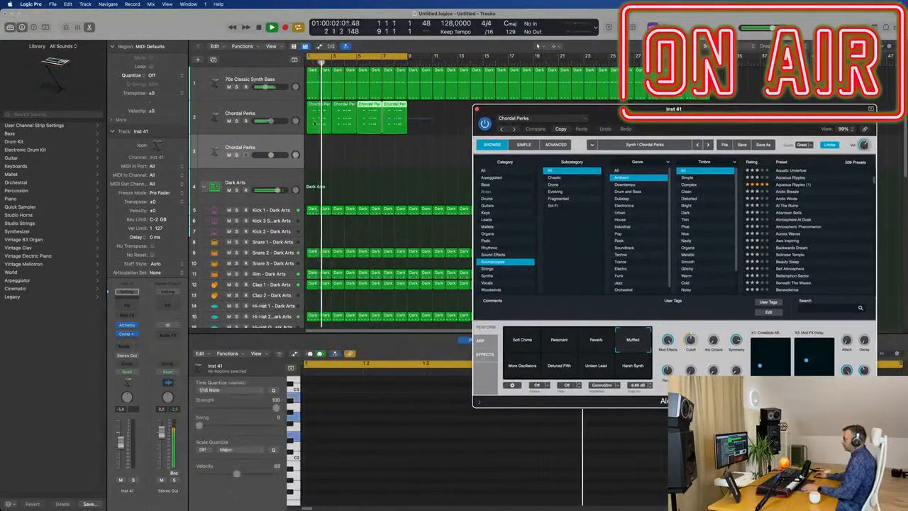
pyautogui.press('super+r')
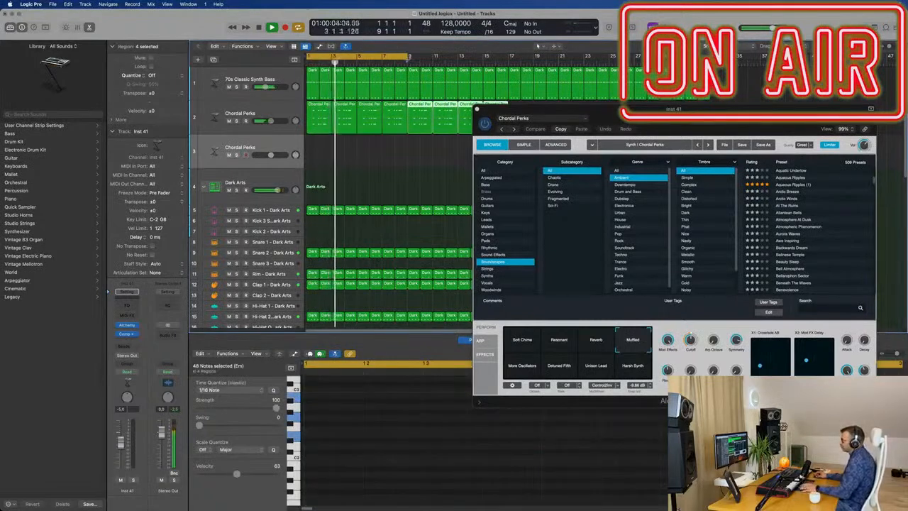
pyautogui.moveTo(408, 56); pyautogui.dragTo(511, 56)
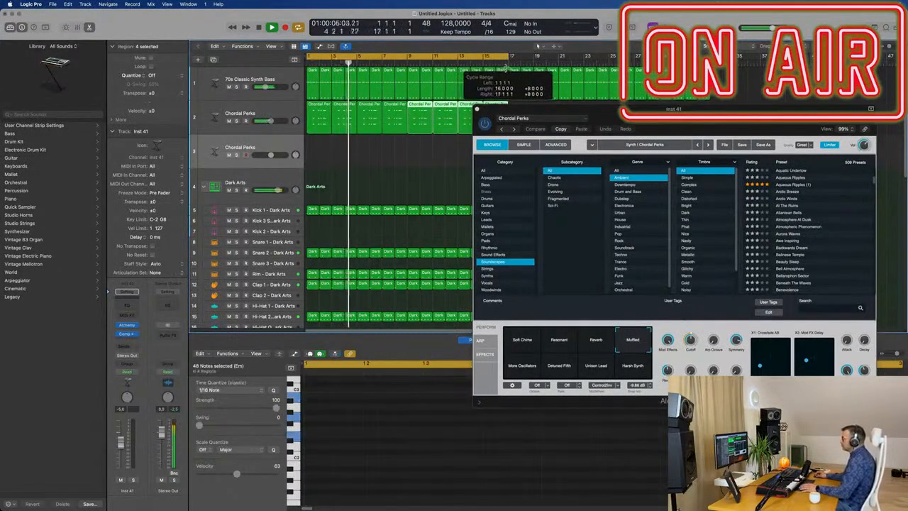
# Load the Soundscapes preset Genetic Soup on the new track and restart playback from the beginning.
pyautogui.moveTo(560, 127); pyautogui.dragTo(529, 130)
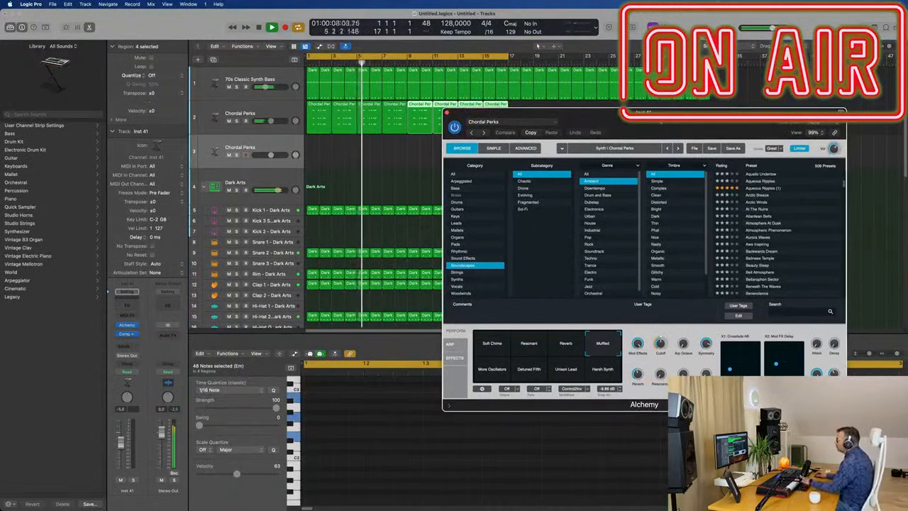
pyautogui.scroll(-10, 783, 226)
pyautogui.scroll(-15, 795, 198)
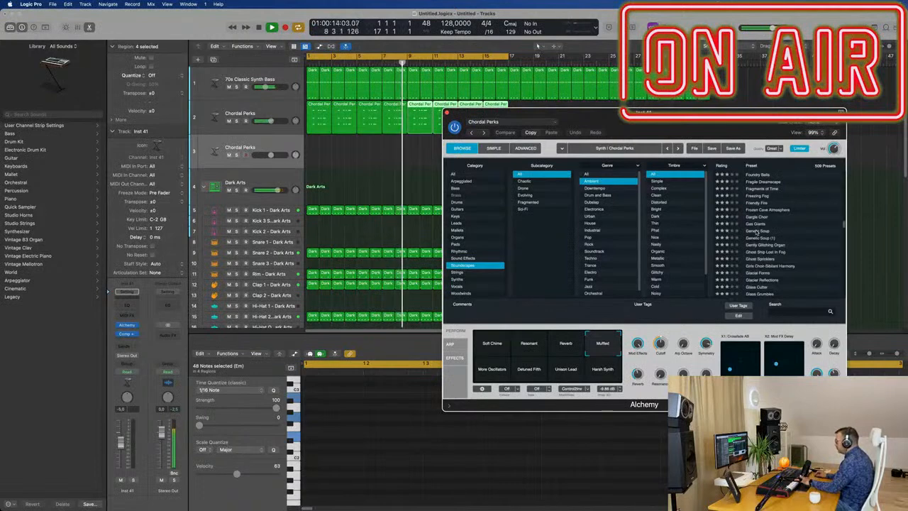
pyautogui.click(758, 232)
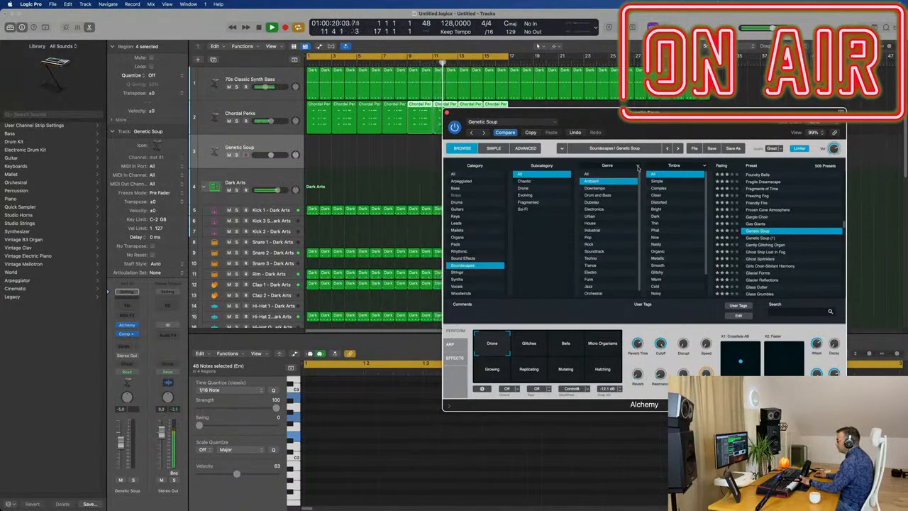
pyautogui.press('Return')
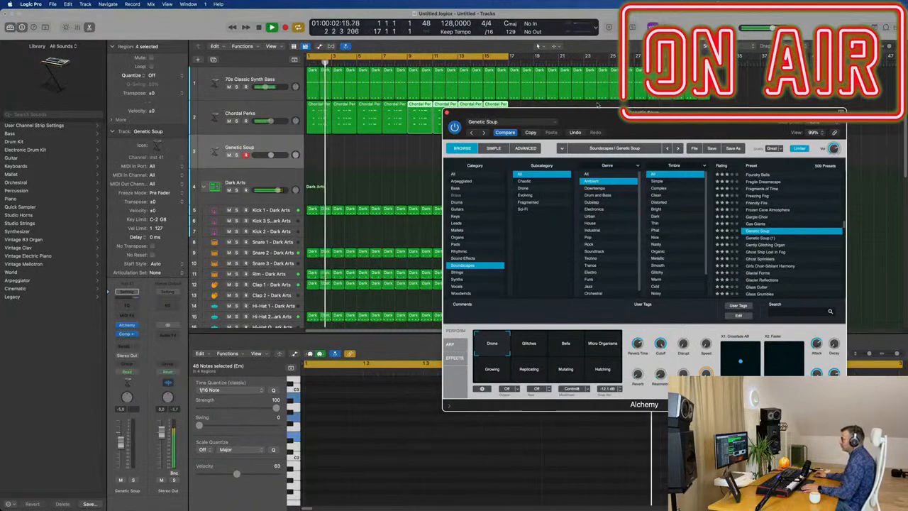
# Repeat the eight Chrome hi-hat regions to fill bars 9 to 16.
pyautogui.moveTo(487, 119); pyautogui.dragTo(703, 129)
pyautogui.scroll(-2, 603, 270)
pyautogui.scroll(-6, 422, 213)
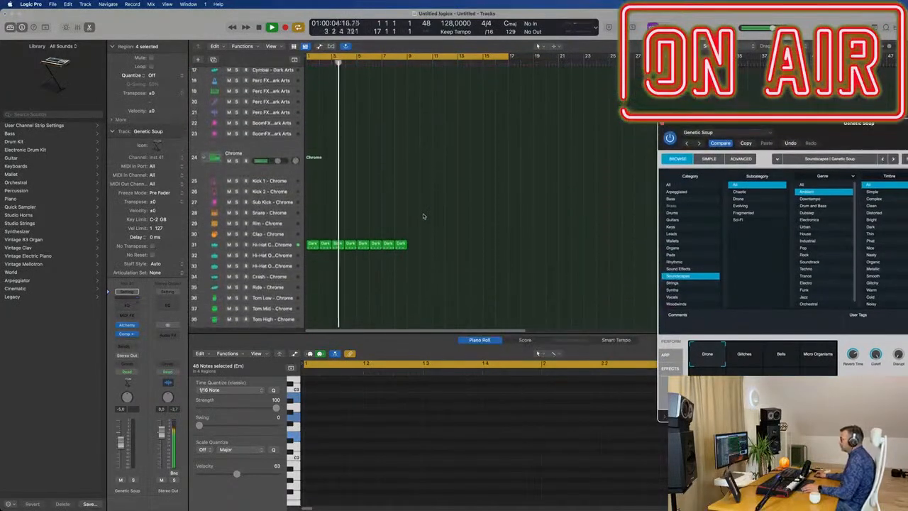
pyautogui.moveTo(426, 230); pyautogui.dragTo(305, 254)
pyautogui.press('super+r')
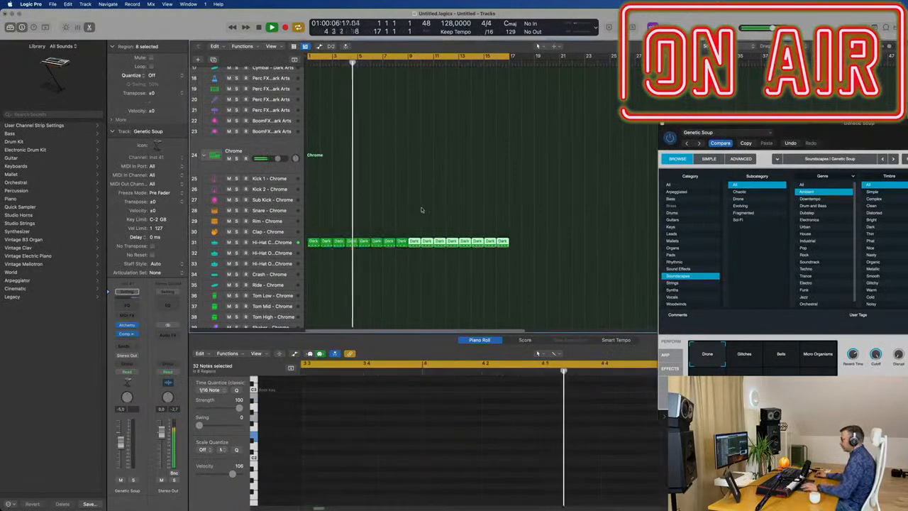
pyautogui.scroll(6, 420, 211)
# Load the Soundscapes preset Ghost Ship Lost In Fog on the third track and audition its Interference and Waves snapshots.
pyautogui.moveTo(701, 126); pyautogui.dragTo(418, 113)
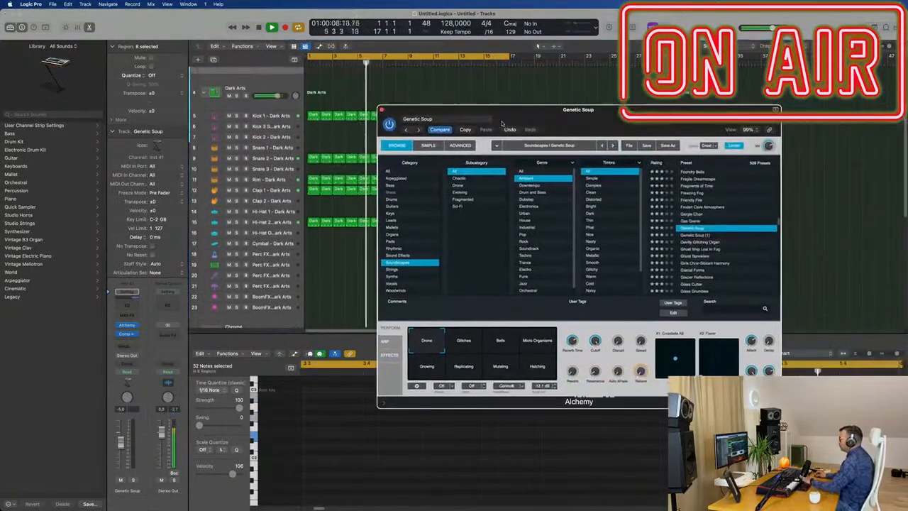
pyautogui.moveTo(594, 114); pyautogui.dragTo(539, 99)
pyautogui.scroll(5, 318, 131)
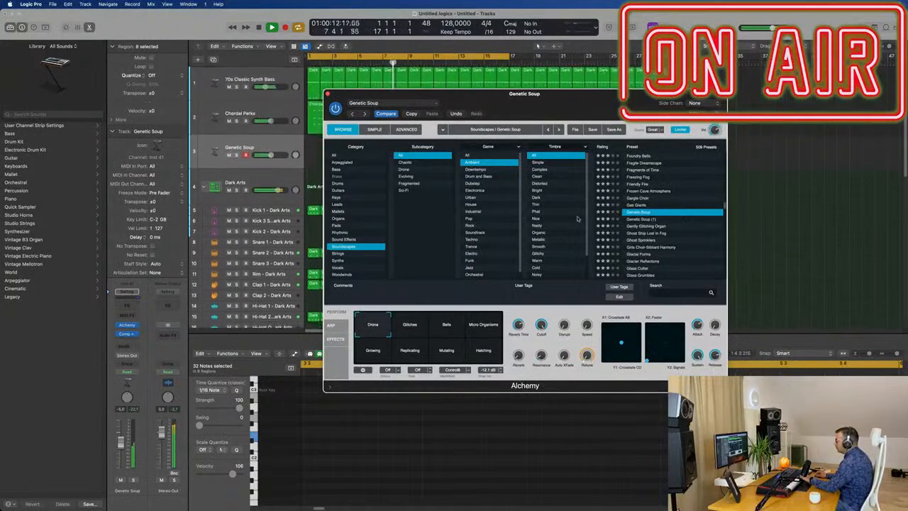
pyautogui.click(650, 233)
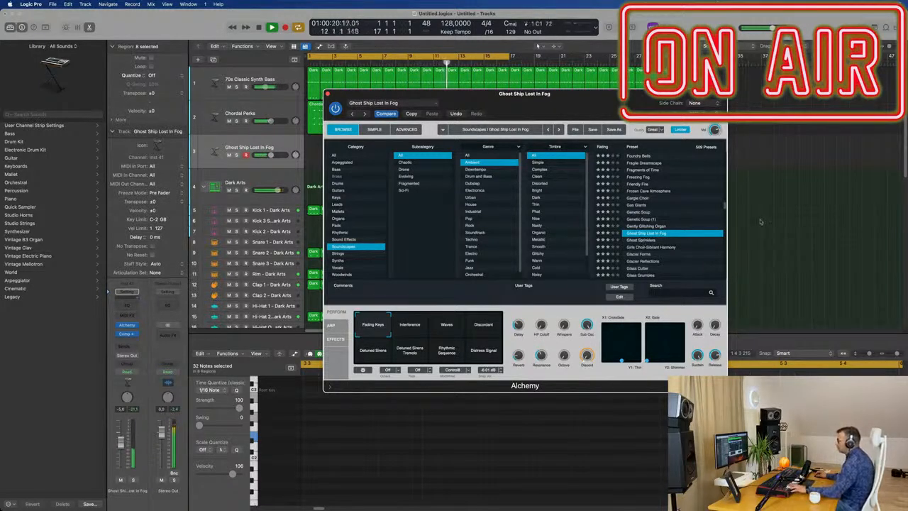
pyautogui.click(411, 327)
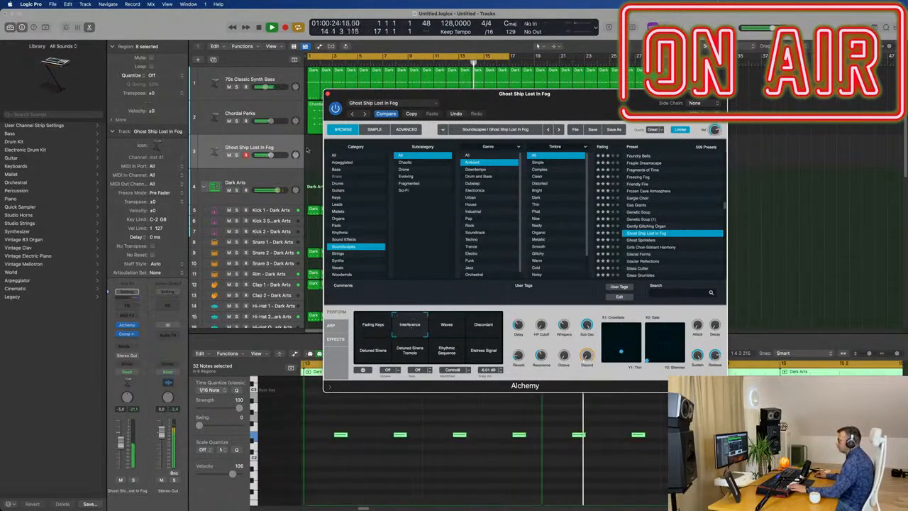
pyautogui.click(284, 149)
pyautogui.click(290, 113)
pyautogui.click(288, 146)
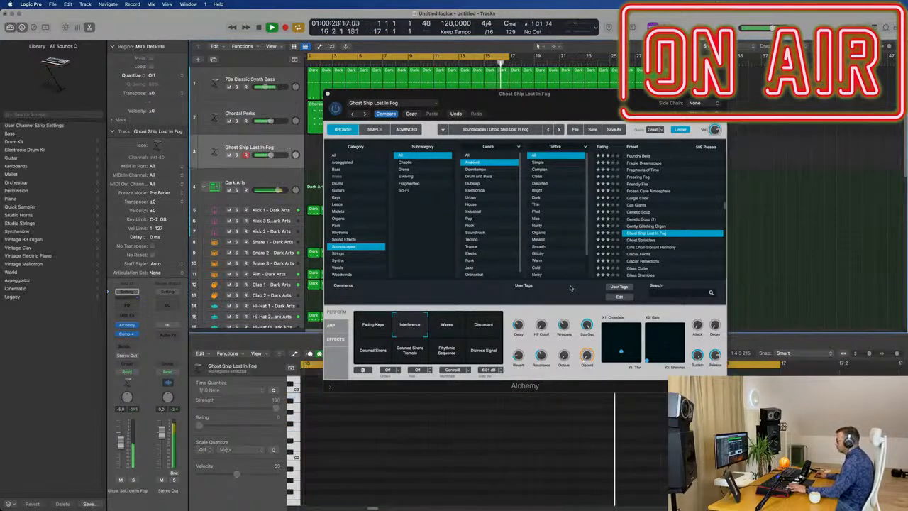
pyautogui.click(447, 324)
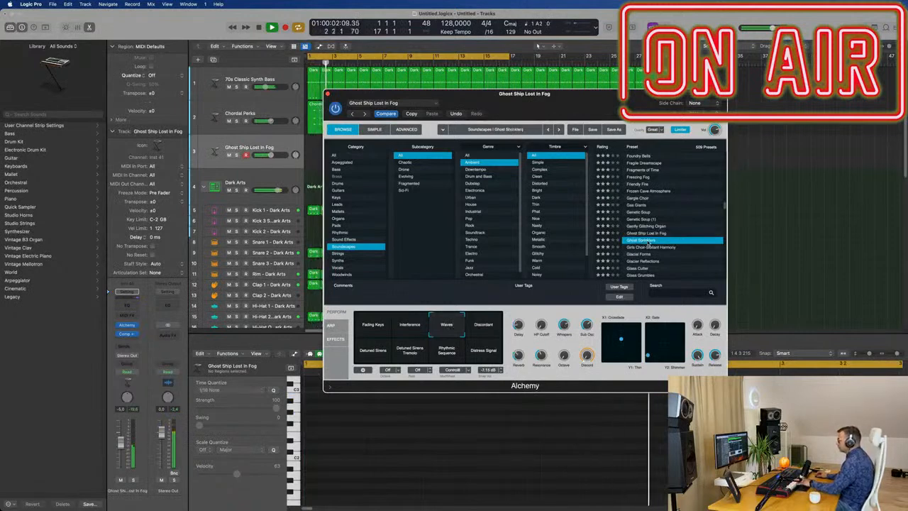
# Load the Soundscapes preset Ghost Sprinklers and audition its Brighter and Noisy Tremolo snapshots.
pyautogui.click(648, 241)
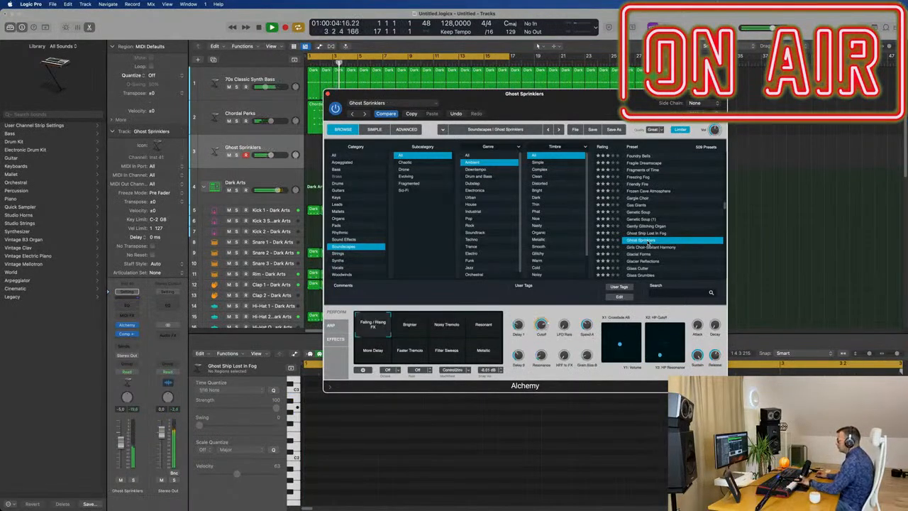
pyautogui.click(409, 329)
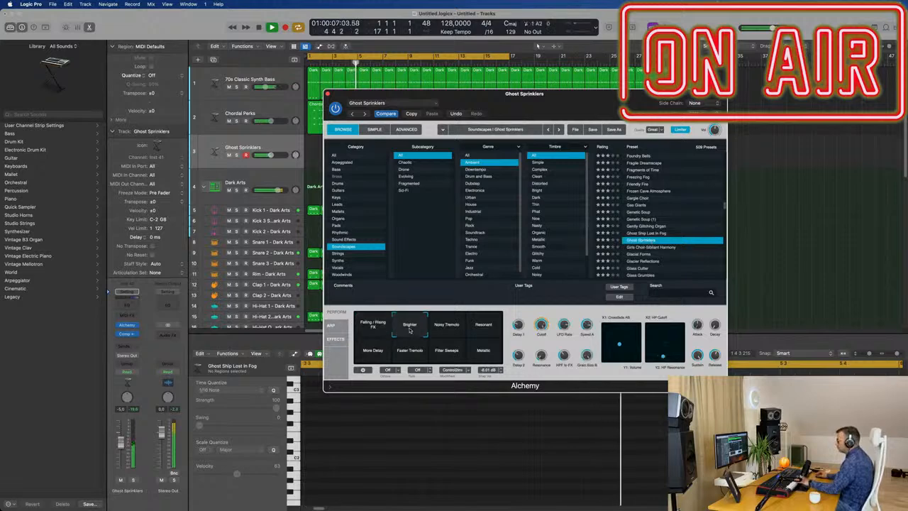
pyautogui.click(460, 326)
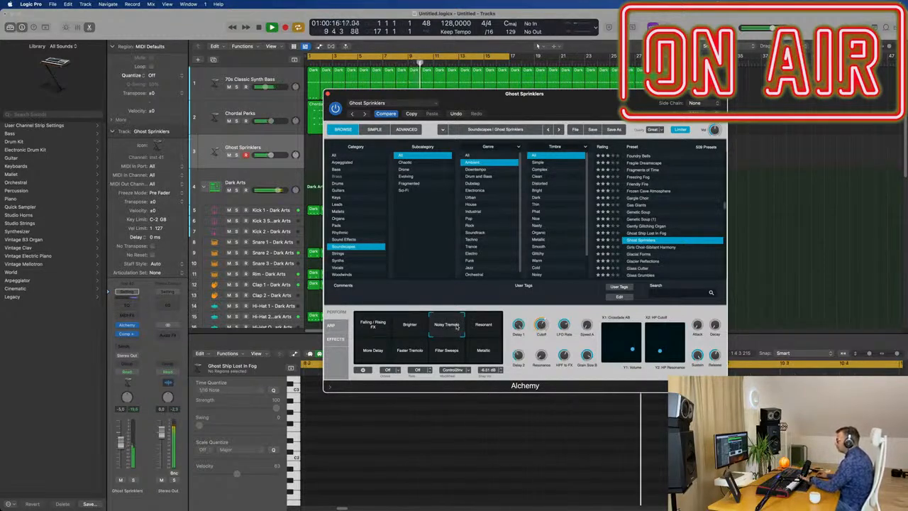
# Record a sustained Ghost Sprinklers note on the third track up to the end of bar 16.
pyautogui.moveTo(508, 93); pyautogui.dragTo(770, 112)
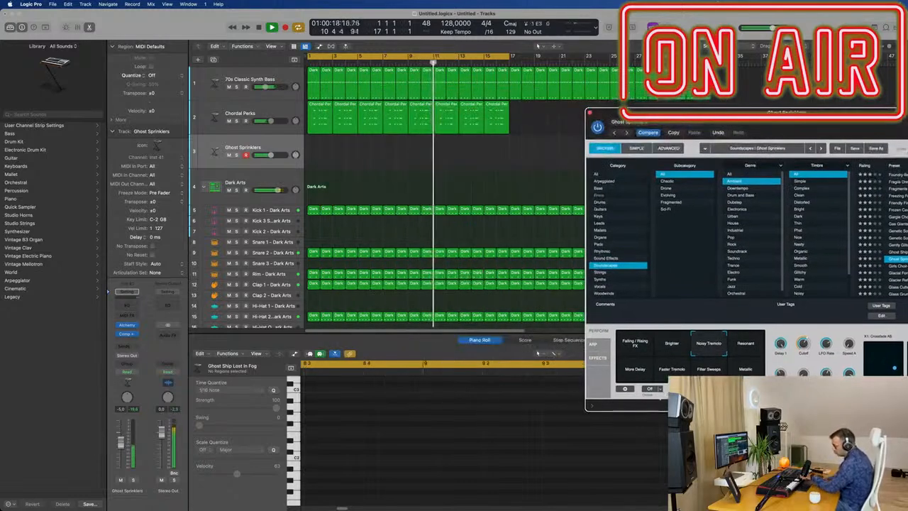
pyautogui.press('r')
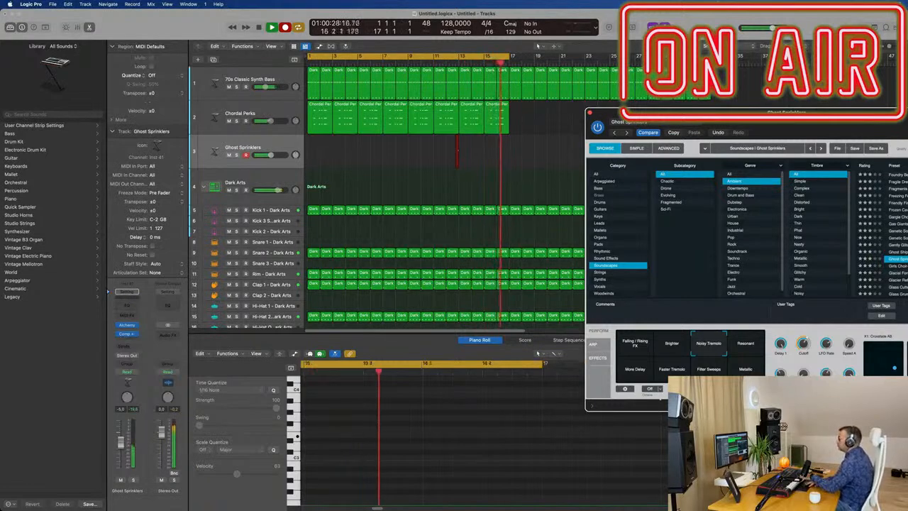
pyautogui.press('space')
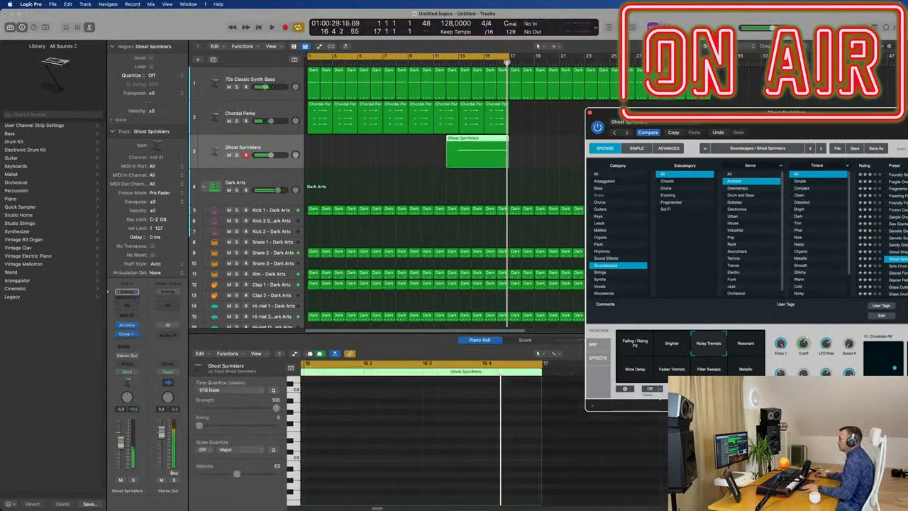
# Split the recorded Ghost Sprinklers region at bar 13, delete the part before the cut and move the rest to bar 1.
pyautogui.keyDown('super'); pyautogui.click(459, 146); pyautogui.keyUp('super')
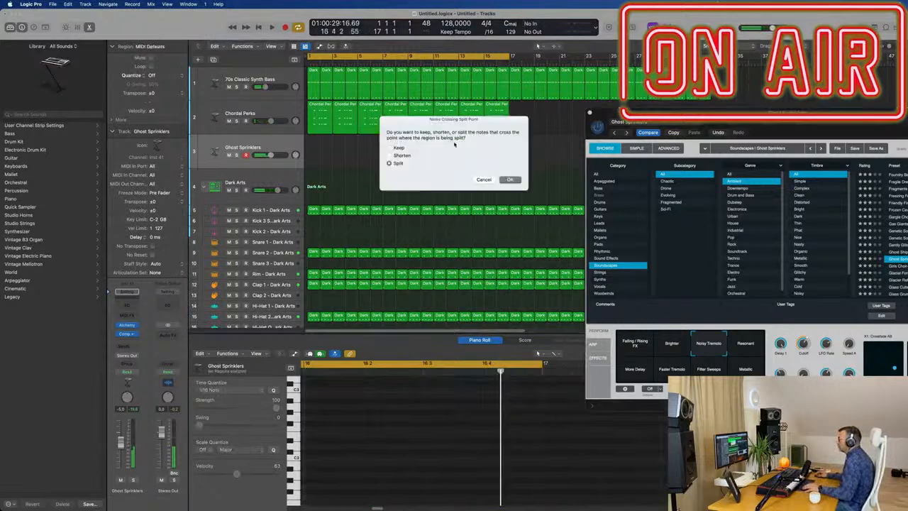
pyautogui.click(510, 180)
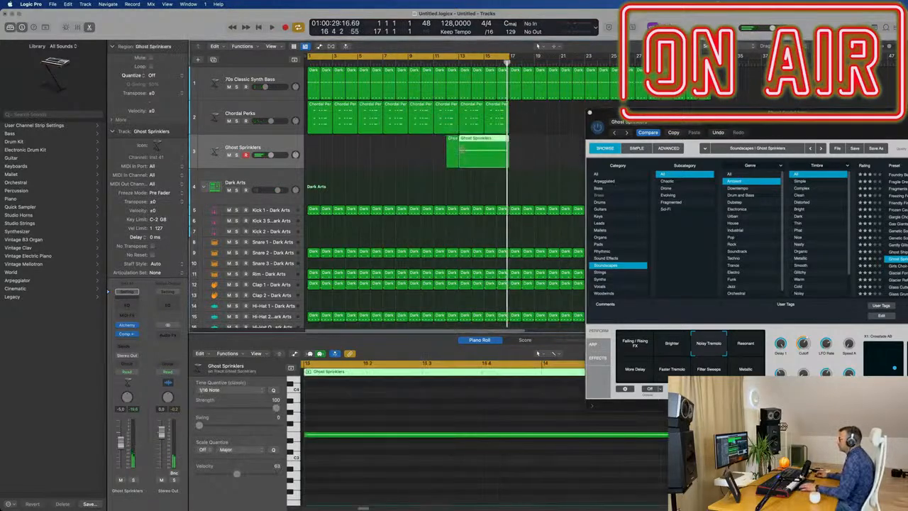
pyautogui.click(451, 150)
pyautogui.press('Delete')
pyautogui.press('space')
pyautogui.moveTo(482, 151); pyautogui.dragTo(288, 145)
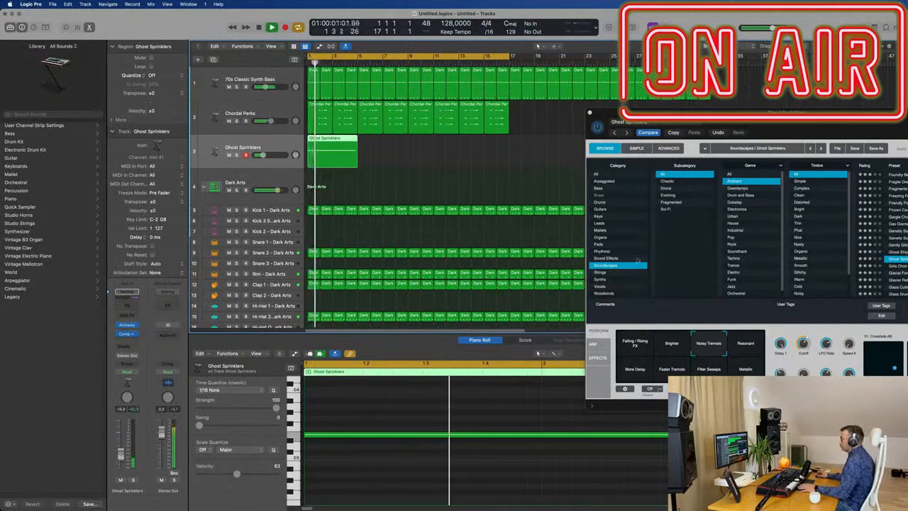
# Slightly lower the Ghost Sprinklers track volume and place a copy of its region at bar 9.
pyautogui.moveTo(826, 125); pyautogui.dragTo(701, 105)
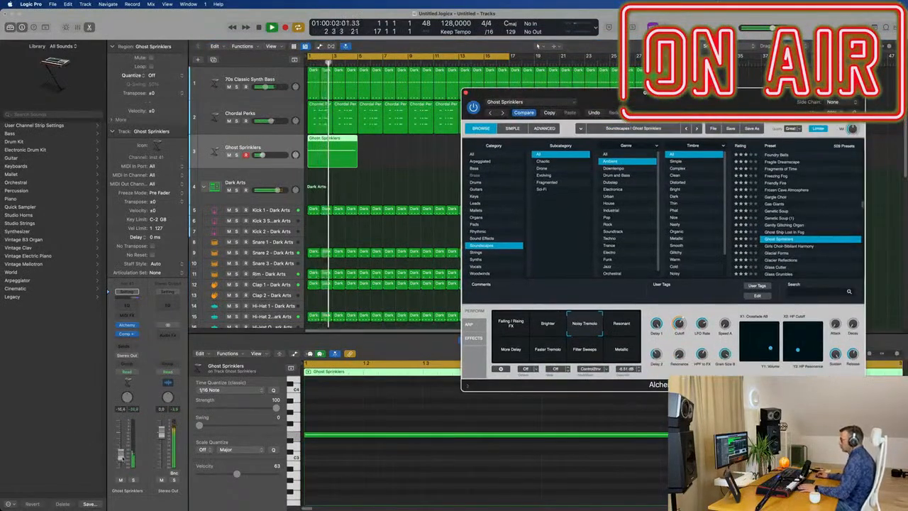
pyautogui.moveTo(122, 458); pyautogui.dragTo(121, 459)
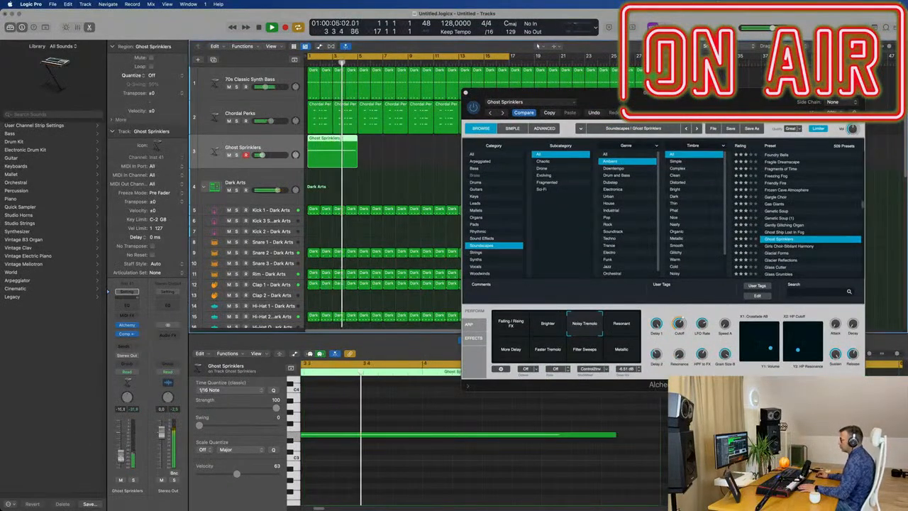
pyautogui.moveTo(553, 93); pyautogui.dragTo(767, 108)
pyautogui.click(413, 149)
pyautogui.click(308, 158)
pyautogui.press('super+r')
pyautogui.moveTo(390, 140); pyautogui.dragTo(439, 140)
pyautogui.moveTo(863, 106); pyautogui.dragTo(596, 62)
pyautogui.press('space')
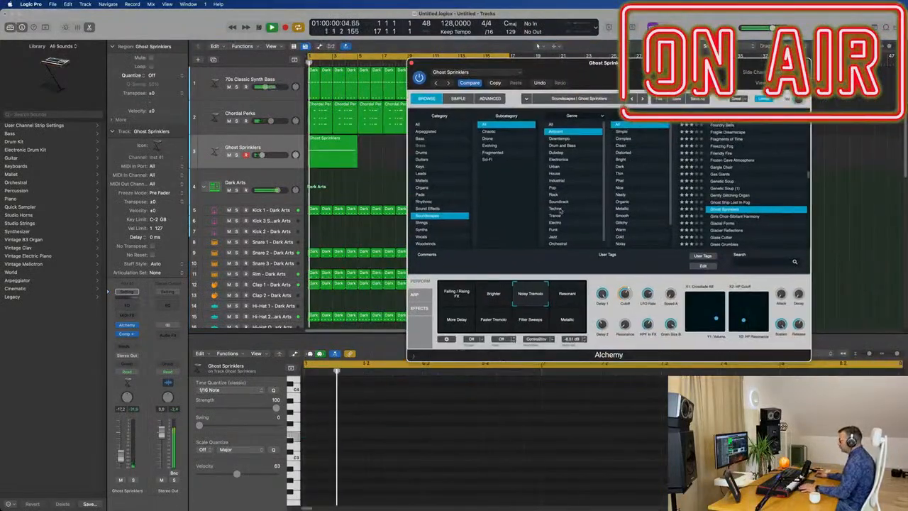
# Audition the Resonant, Faster Tremolo, Filter Sweeps and Metallic snapshots of Ghost Sprinklers, settle on More Delay and close Alchemy.
pyautogui.click(572, 297)
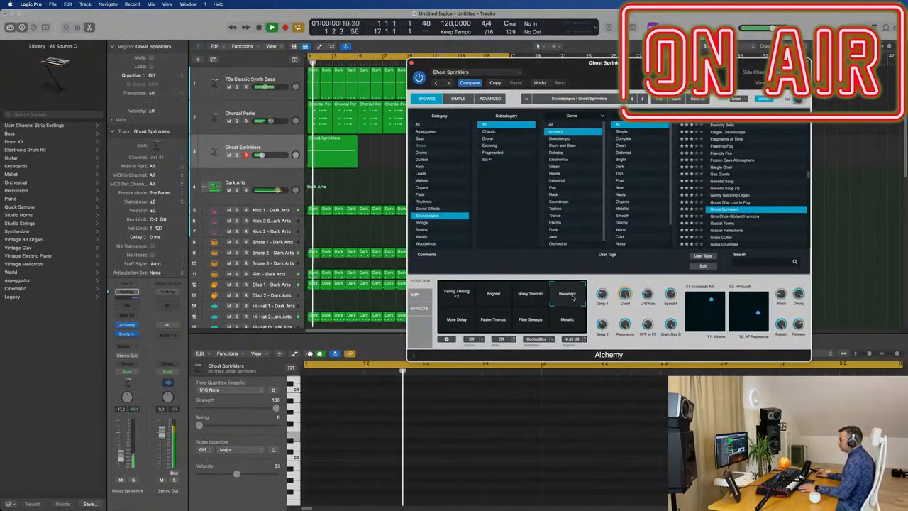
pyautogui.click(444, 324)
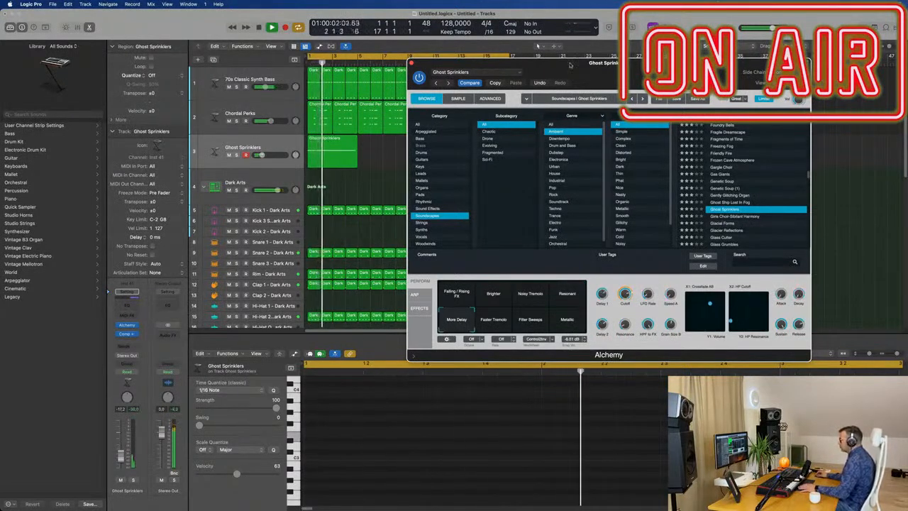
pyautogui.moveTo(569, 62); pyautogui.dragTo(609, 57)
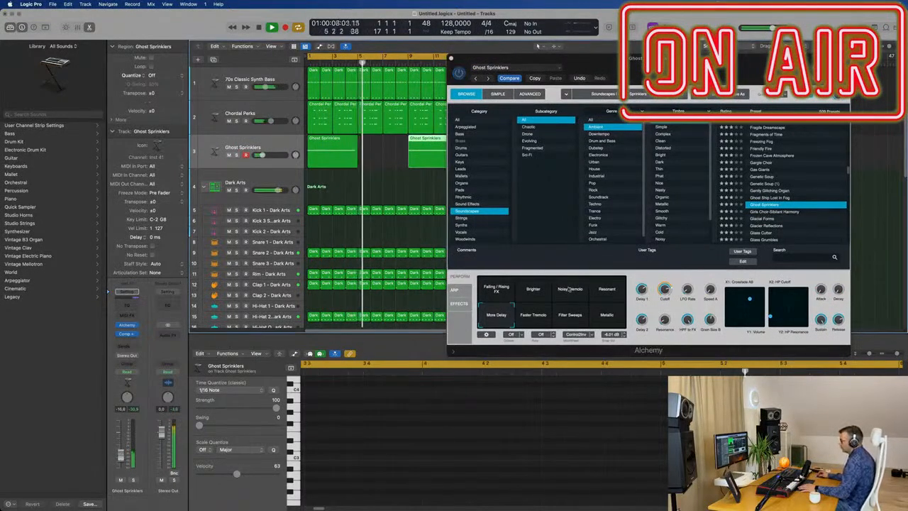
pyautogui.click(540, 318)
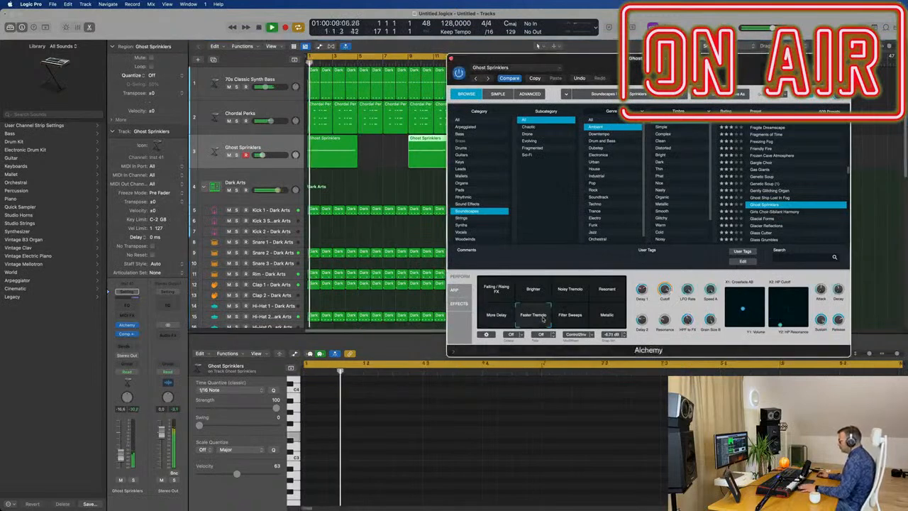
pyautogui.click(572, 320)
pyautogui.click(612, 318)
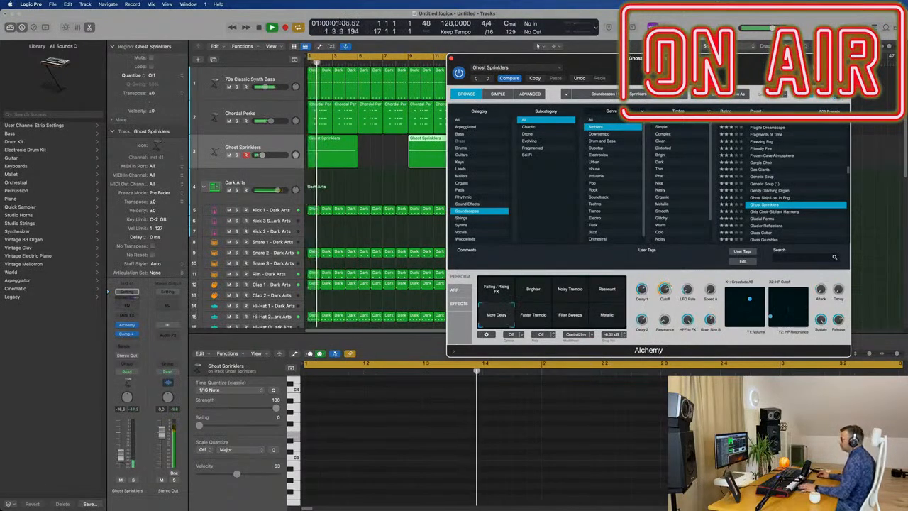
pyautogui.click(451, 59)
pyautogui.scroll(4, 549, 185)
pyautogui.scroll(-1, 541, 187)
pyautogui.click(279, 126)
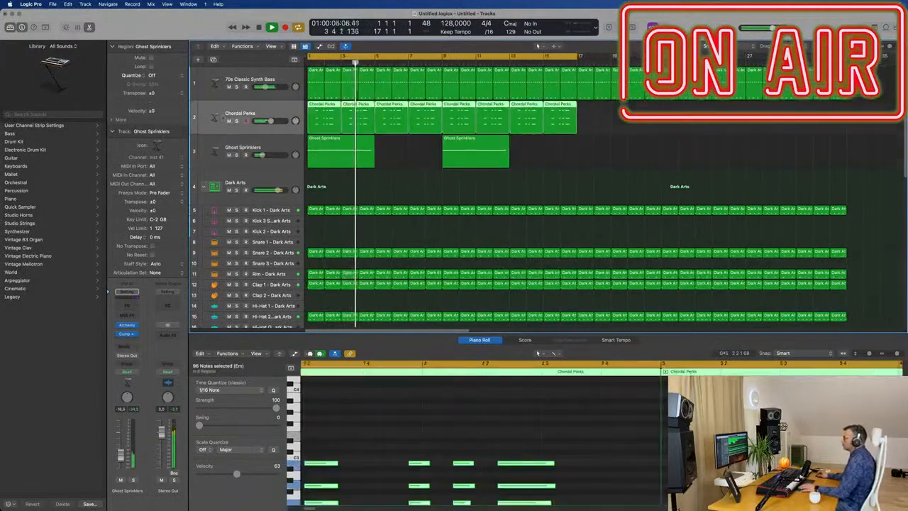
pyautogui.click(627, 164)
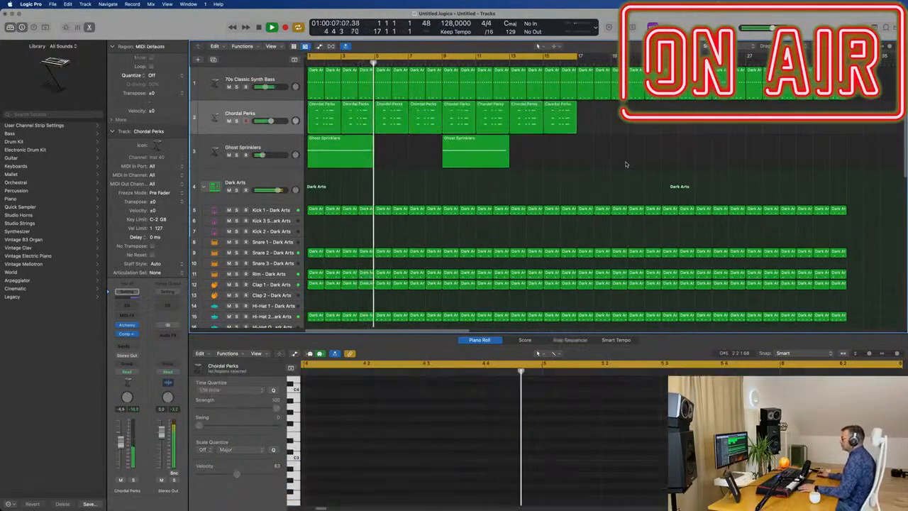
pyautogui.scroll(1, 638, 165)
pyautogui.scroll(-2, 638, 166)
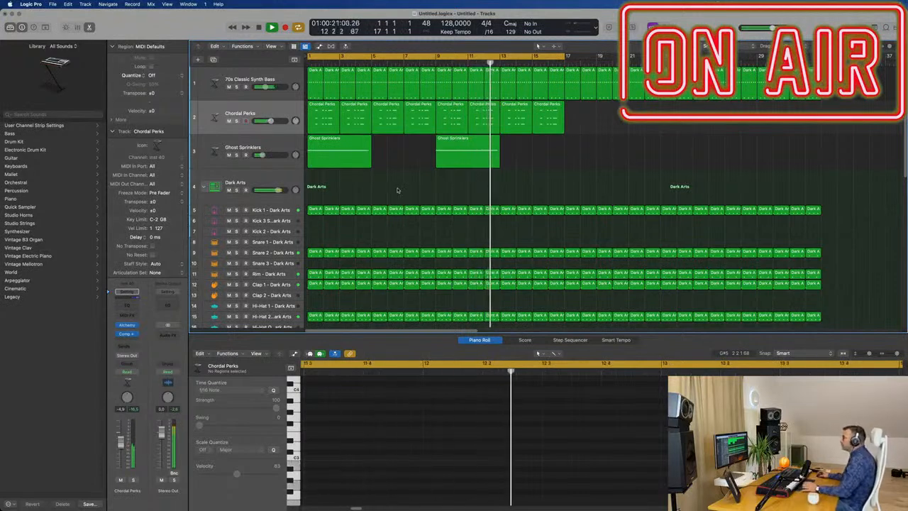
# Duplicate the Ghost Sprinklers track with its settings and open the new track's Alchemy.
pyautogui.click(282, 144)
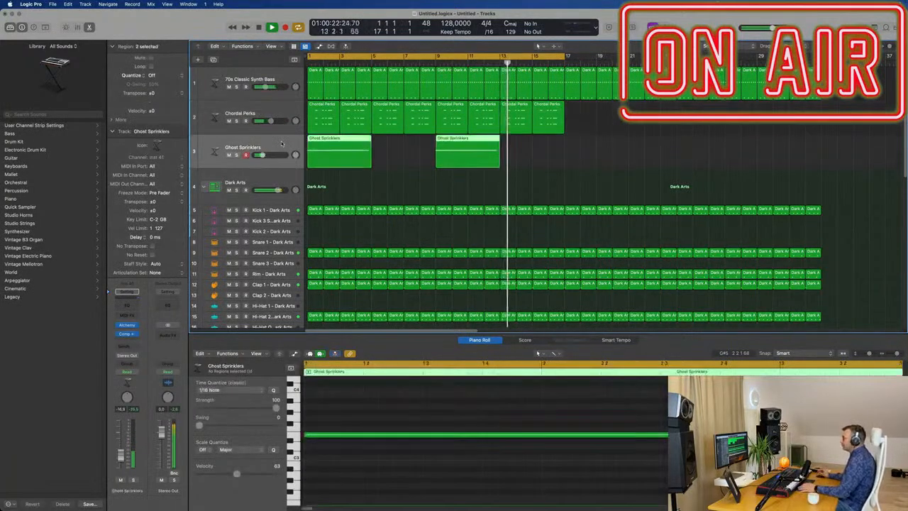
pyautogui.click(213, 59)
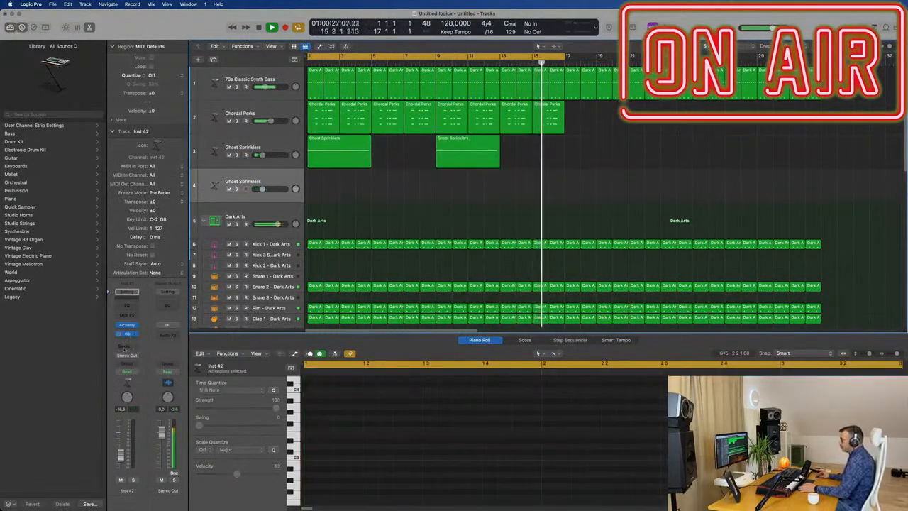
pyautogui.click(128, 325)
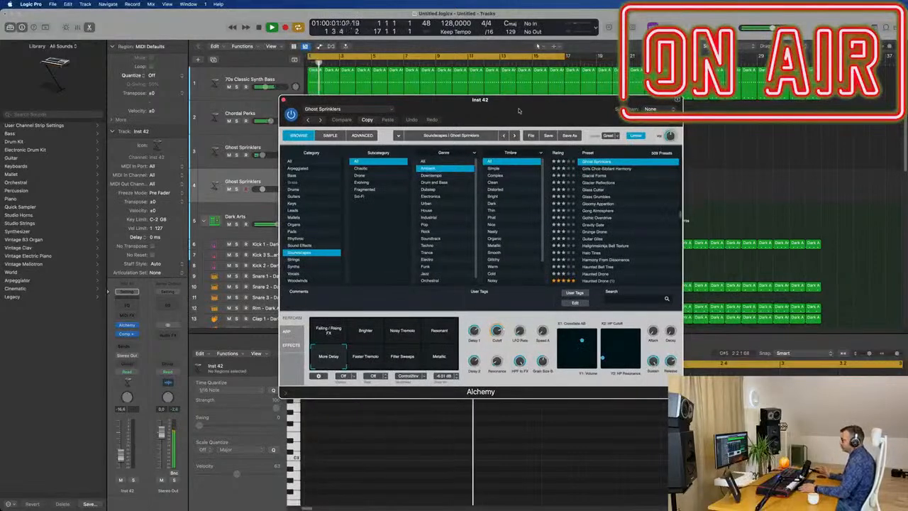
# Load the preset Perfect Pad 03 from the Fast Attack pads on the new track.
pyautogui.click(296, 232)
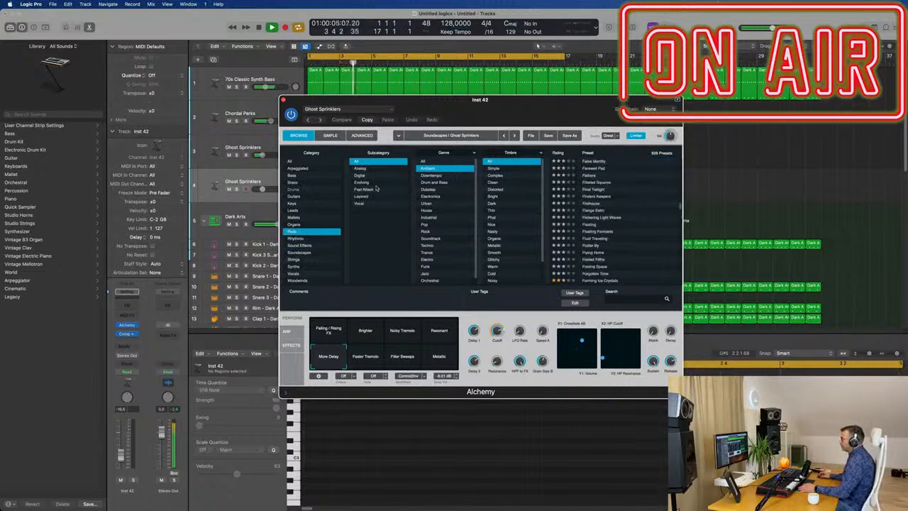
pyautogui.click(378, 189)
pyautogui.scroll(-5, 633, 199)
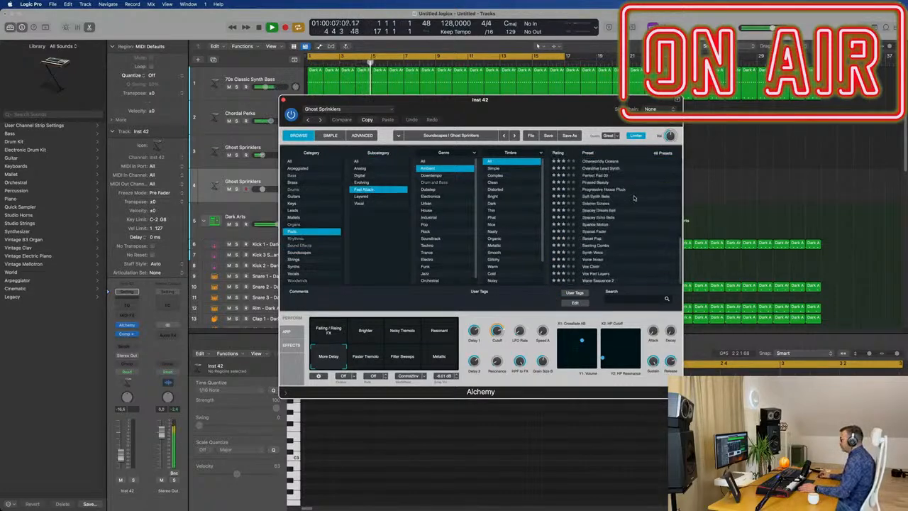
pyautogui.scroll(5, 634, 198)
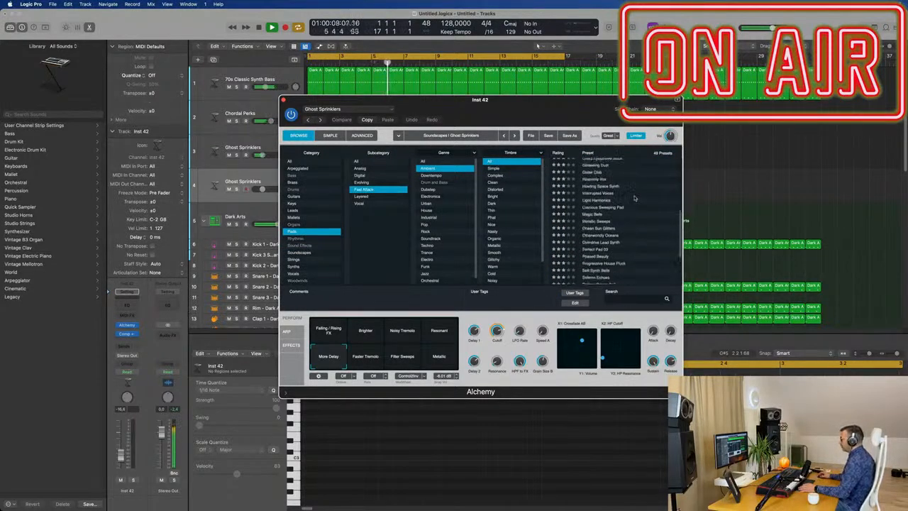
pyautogui.click(597, 246)
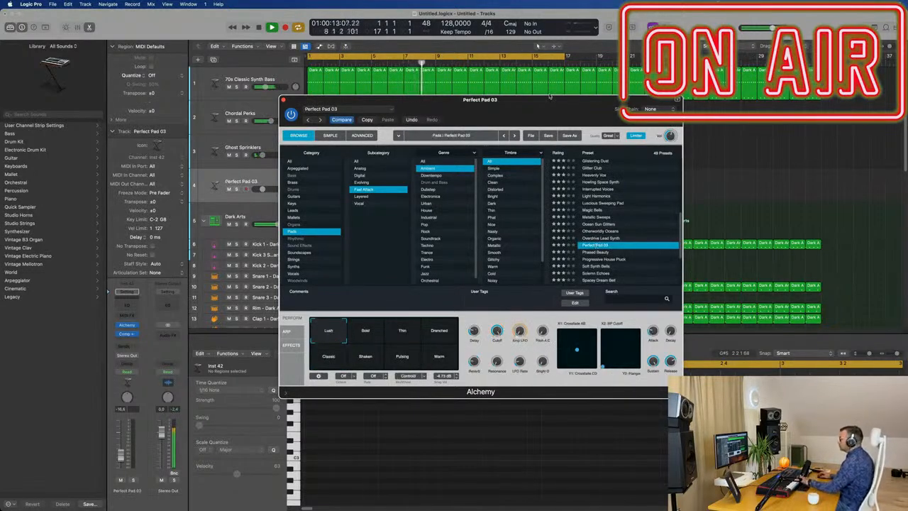
# Raise the Perfect Pad 03 channel volume slightly and add a send to Bus 8.
pyautogui.moveTo(548, 105); pyautogui.dragTo(660, 132)
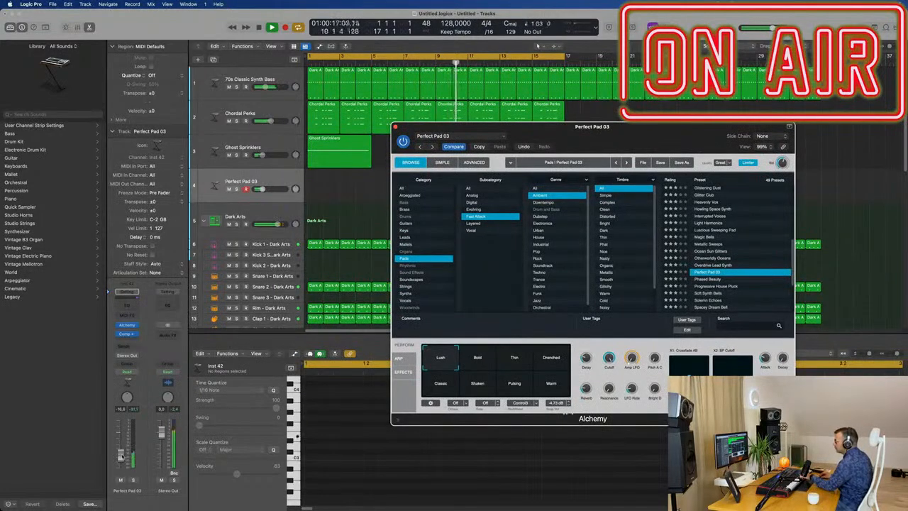
pyautogui.click(122, 457)
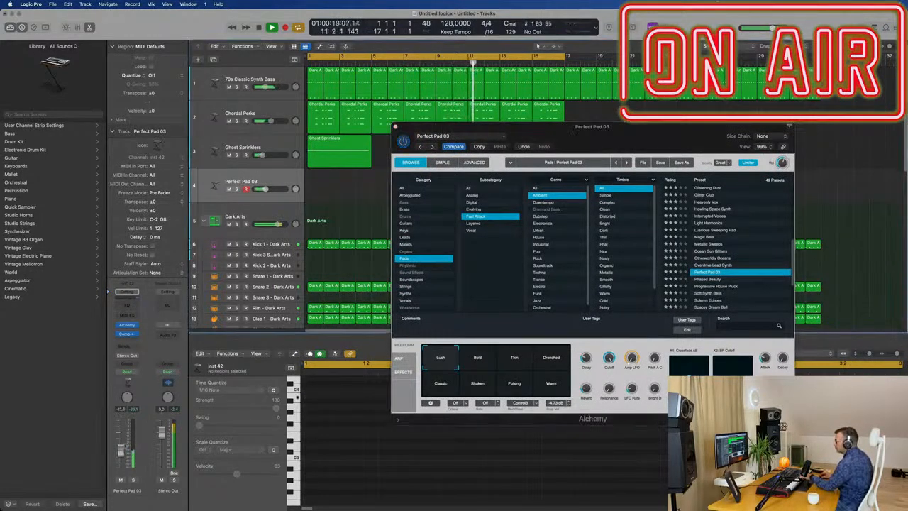
pyautogui.click(129, 348)
pyautogui.moveTo(131, 358)
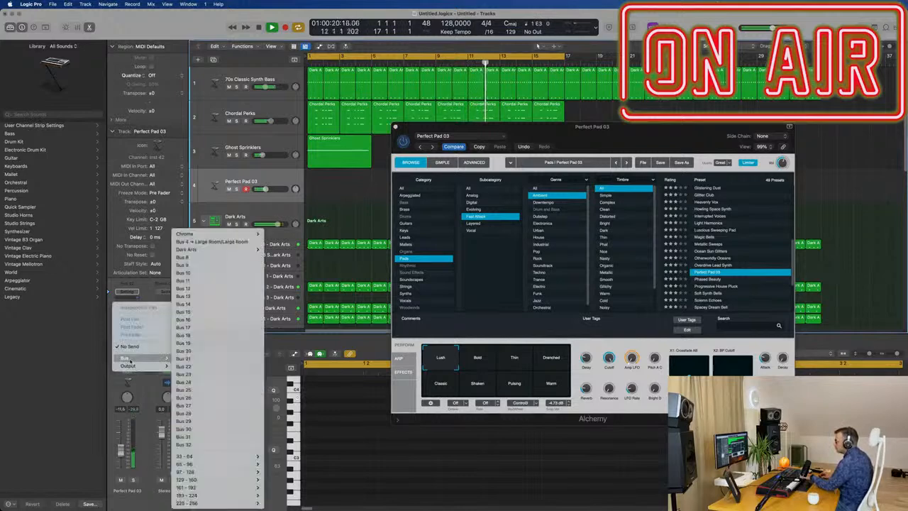
pyautogui.click(214, 259)
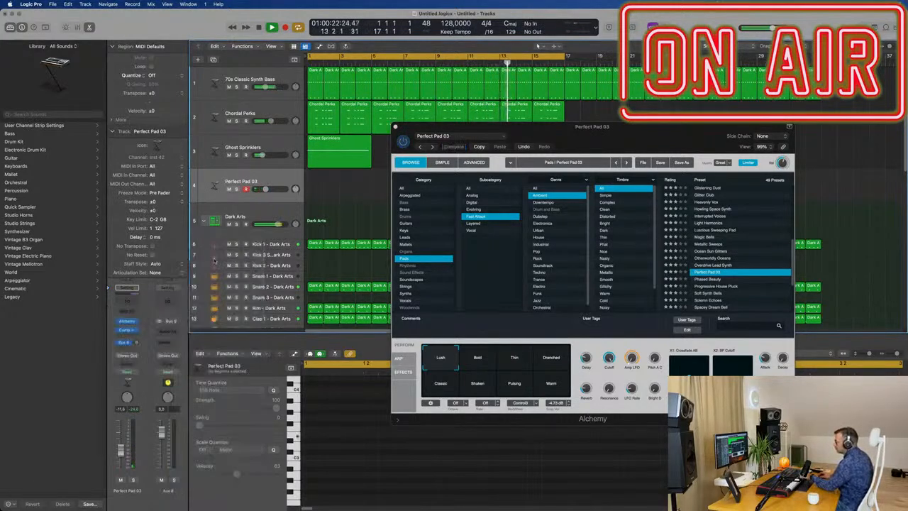
# Insert a SilverVerb on the Aux 8 channel and load its grandiose preset.
pyautogui.click(173, 332)
pyautogui.moveTo(186, 374)
pyautogui.click(220, 378)
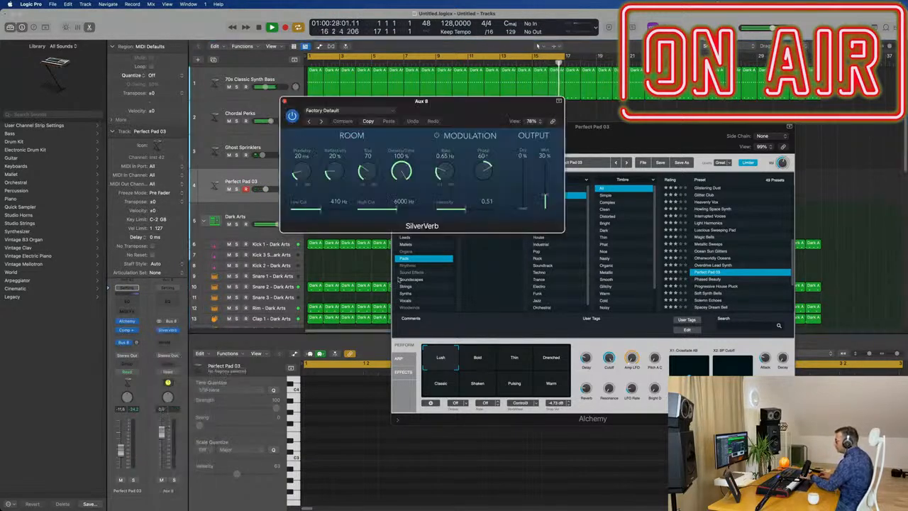
pyautogui.click(341, 110)
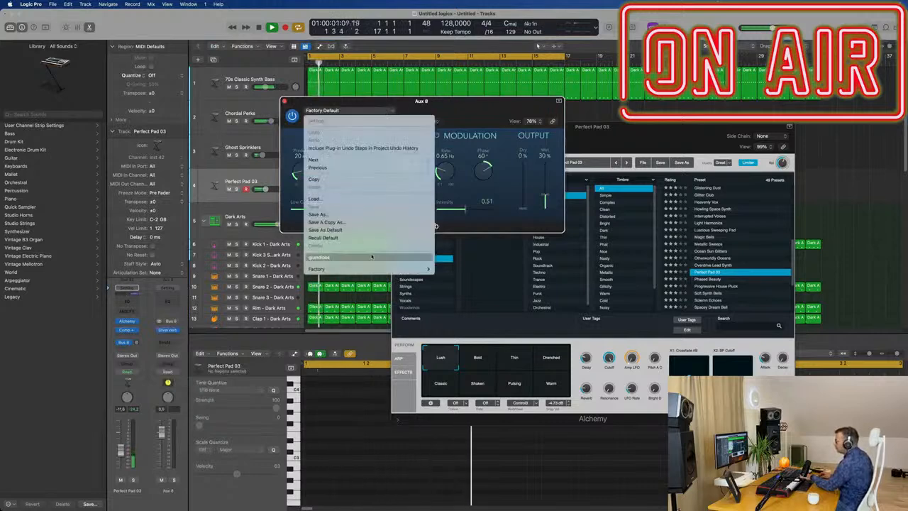
pyautogui.click(373, 257)
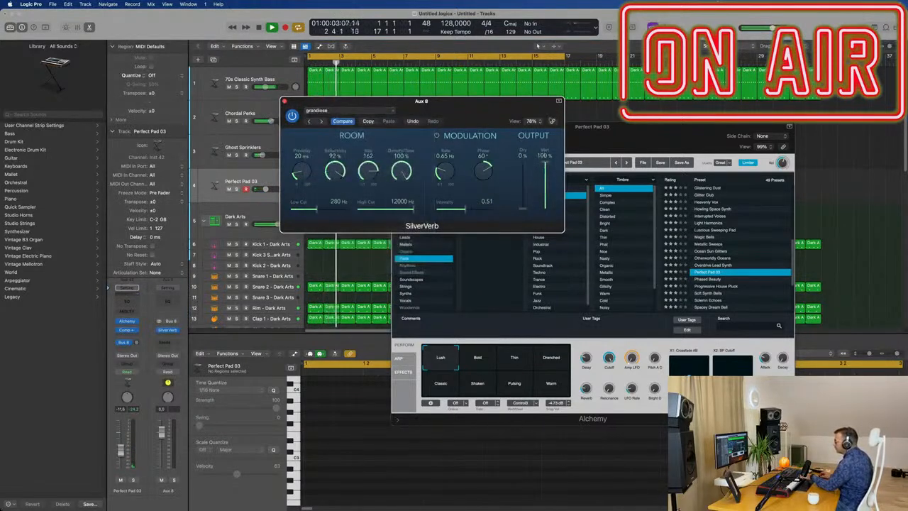
pyautogui.moveTo(491, 115); pyautogui.dragTo(538, 119)
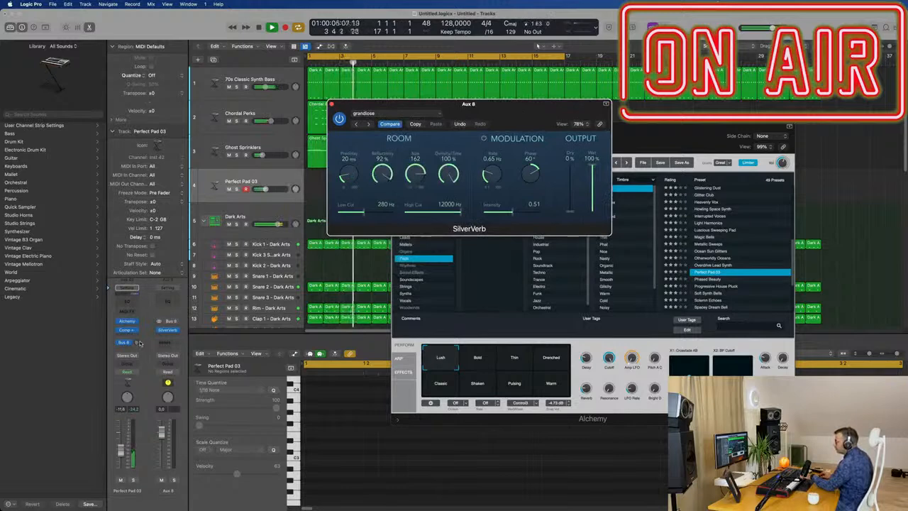
# Turn up the Perfect Pad 03 track's Bus 8 send and raise its channel volume, keeping both plug-in windows clear of the arrangement.
pyautogui.moveTo(137, 345); pyautogui.dragTo(138, 343)
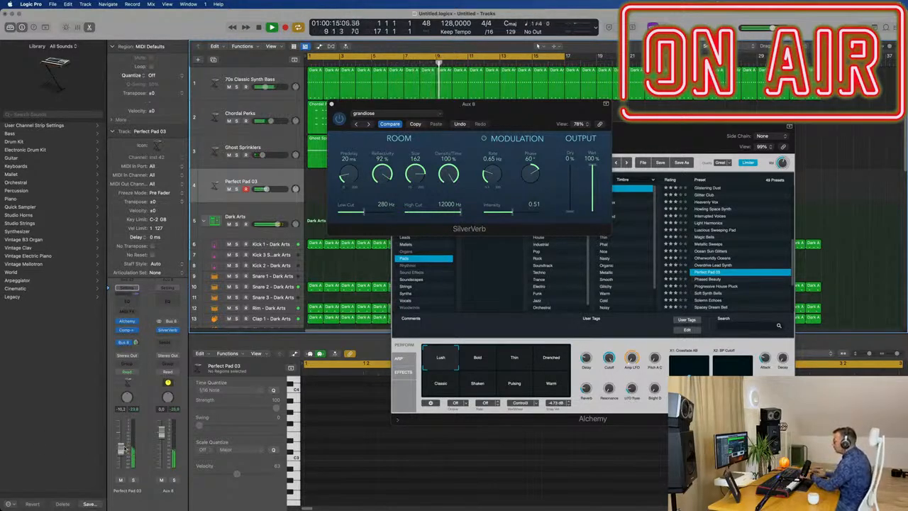
pyautogui.moveTo(518, 110); pyautogui.dragTo(807, 205)
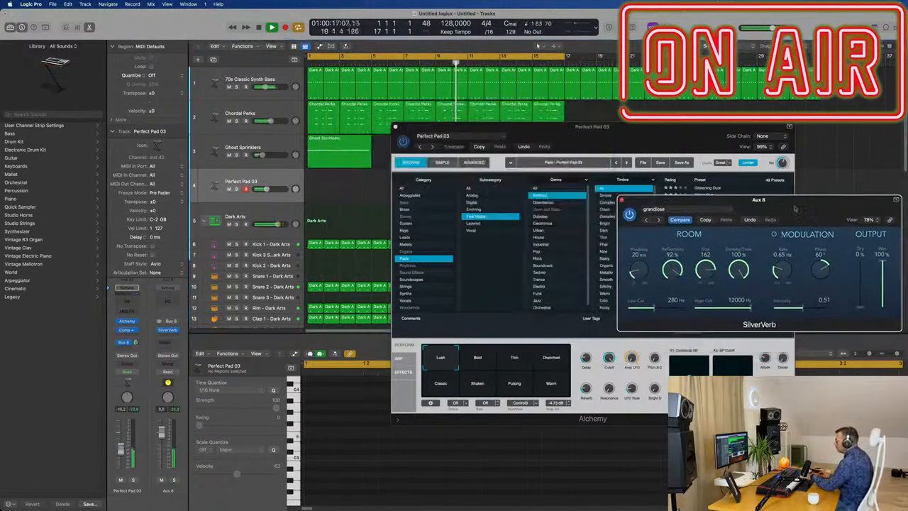
pyautogui.moveTo(644, 146); pyautogui.dragTo(628, 273)
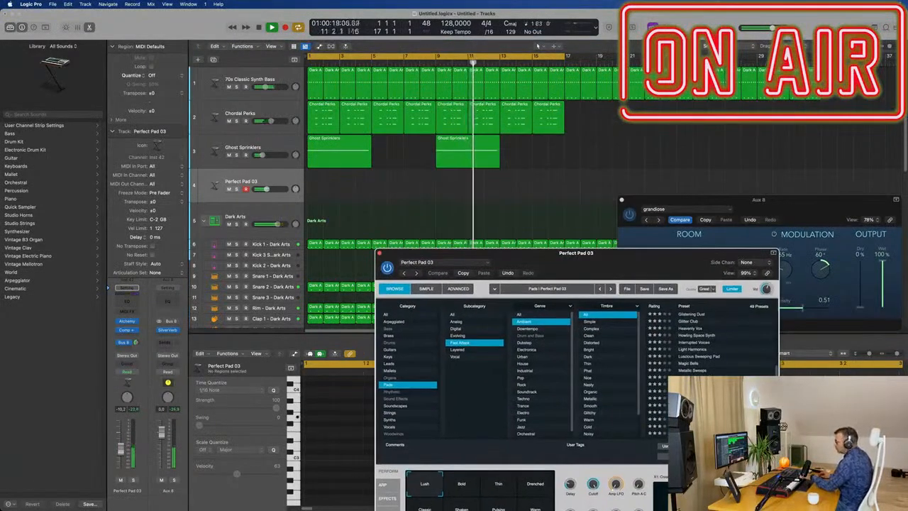
pyautogui.moveTo(122, 454); pyautogui.dragTo(122, 450)
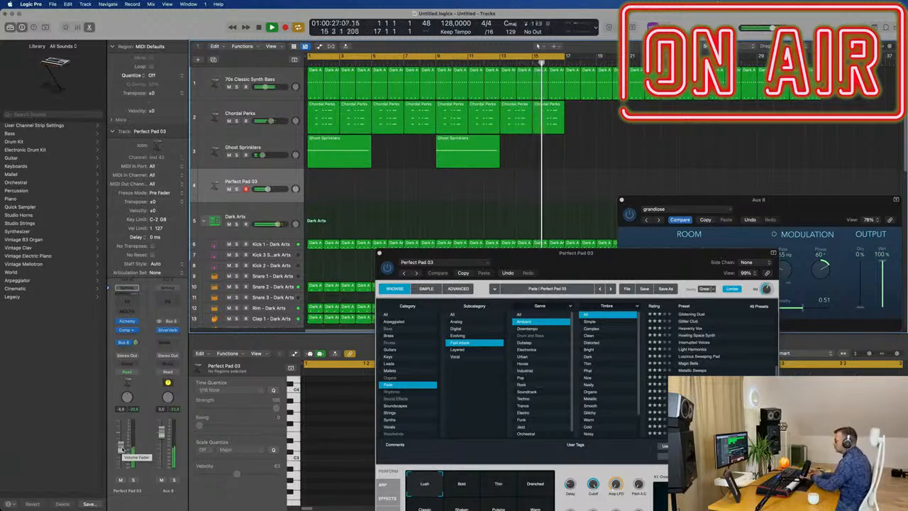
pyautogui.moveTo(122, 450); pyautogui.dragTo(122, 447)
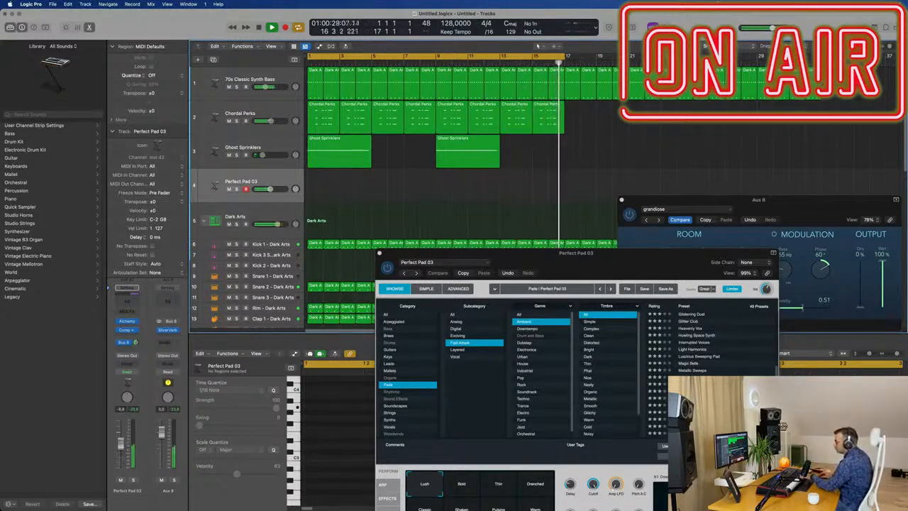
# Audition the Bold, Drenched, Warm and Classic snapshots of Perfect Pad 03 and settle on Lush.
pyautogui.moveTo(569, 263); pyautogui.dragTo(551, 164)
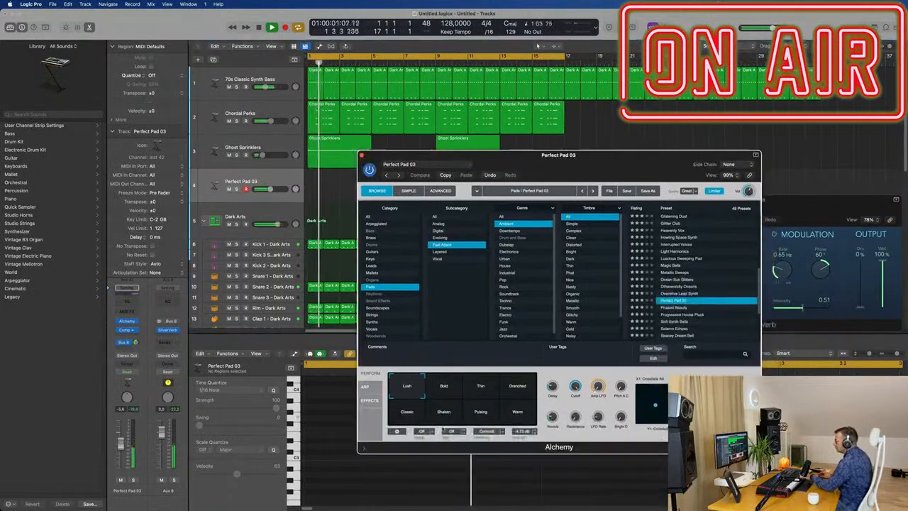
pyautogui.click(452, 388)
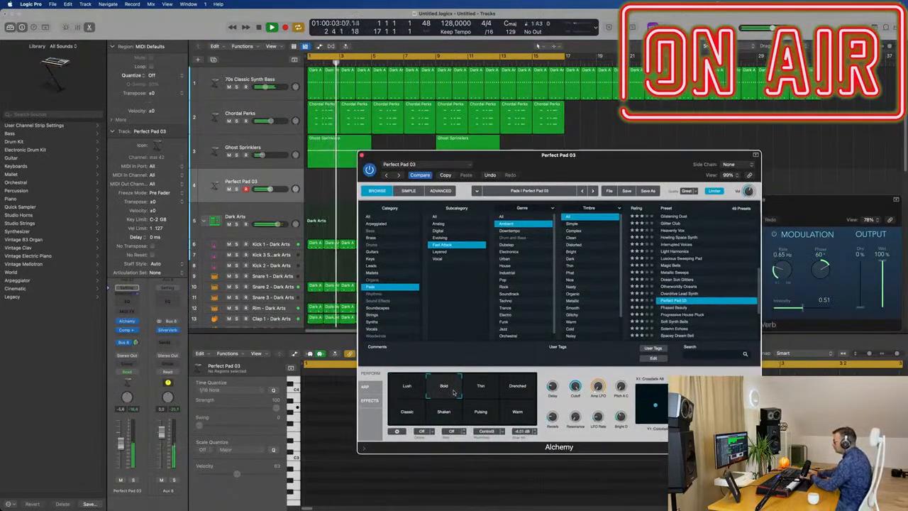
pyautogui.click(519, 392)
pyautogui.click(443, 389)
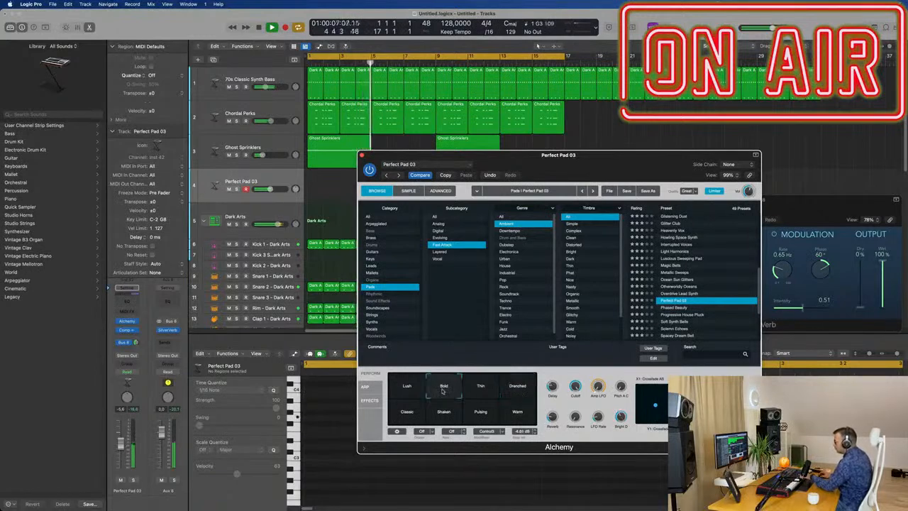
pyautogui.click(517, 412)
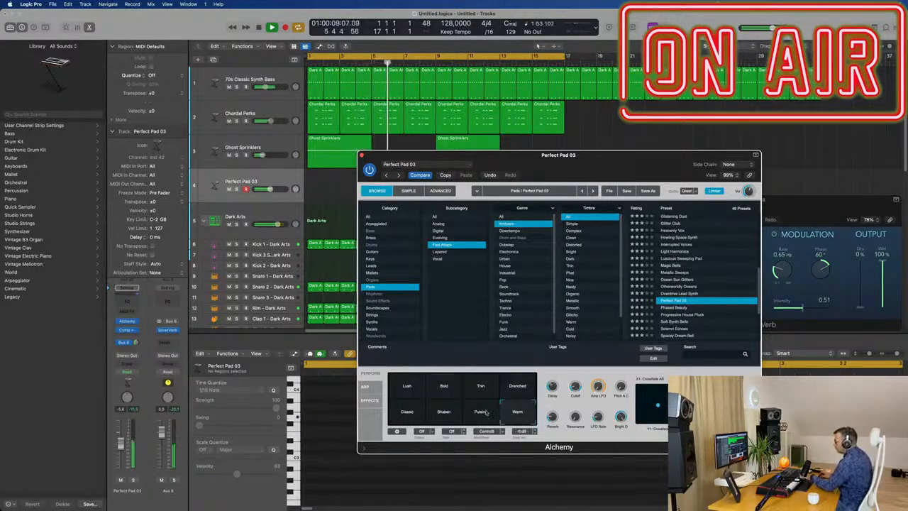
pyautogui.click(406, 415)
pyautogui.click(409, 395)
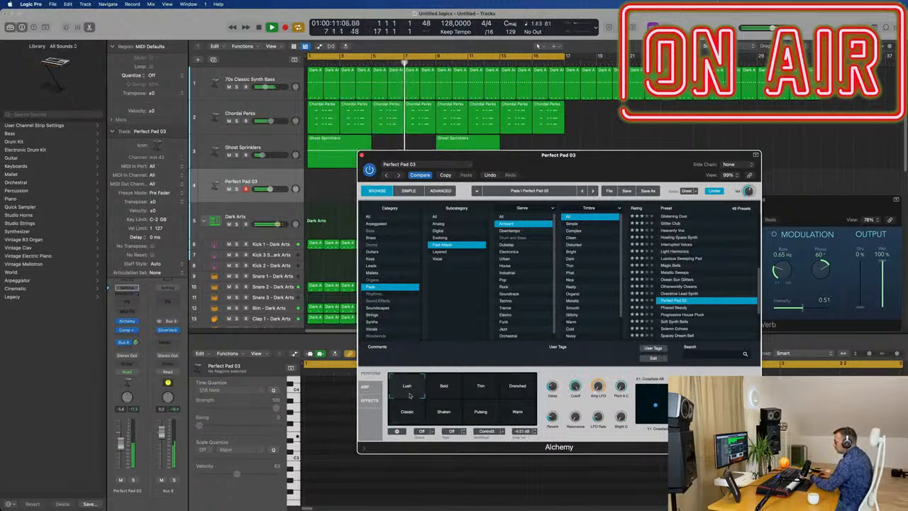
pyautogui.click(445, 388)
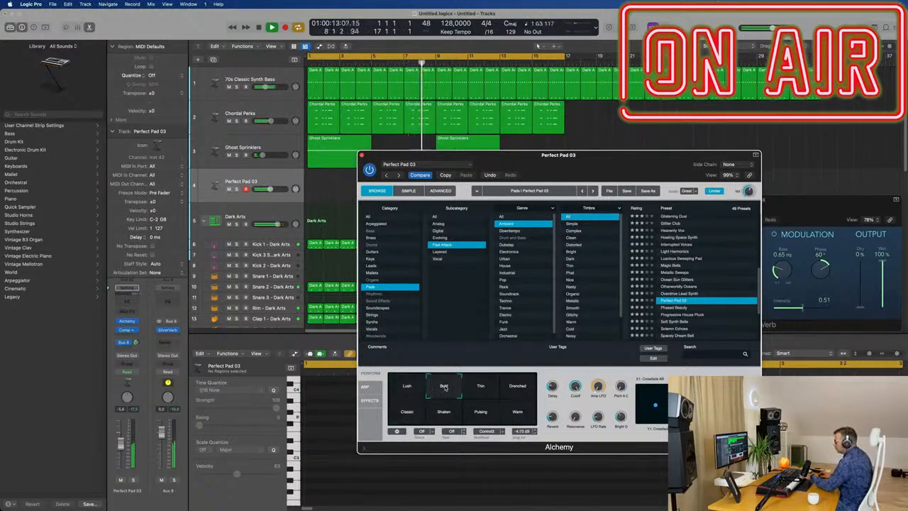
pyautogui.click(412, 388)
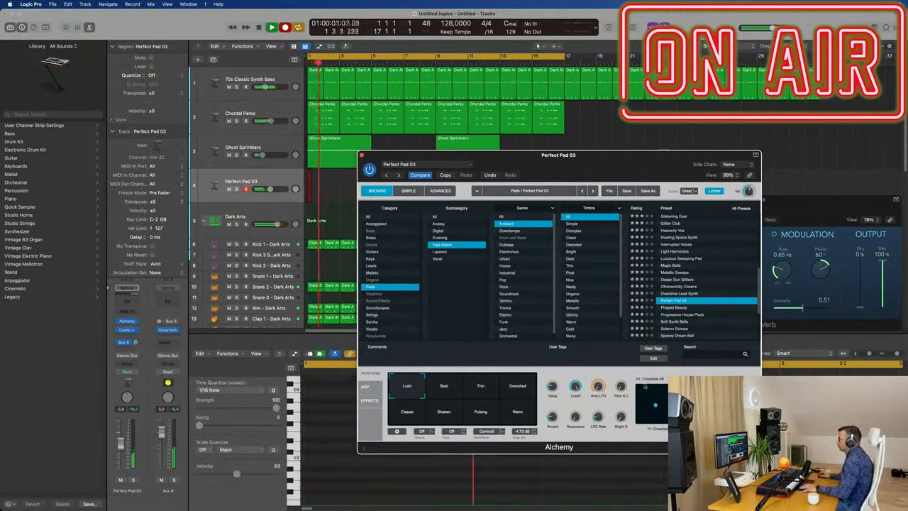
# Stop recording and move the recorded Perfect Pad 03 region from bar 15 to bar 1.
pyautogui.moveTo(608, 154); pyautogui.dragTo(905, 145)
pyautogui.press('space')
pyautogui.press('space')
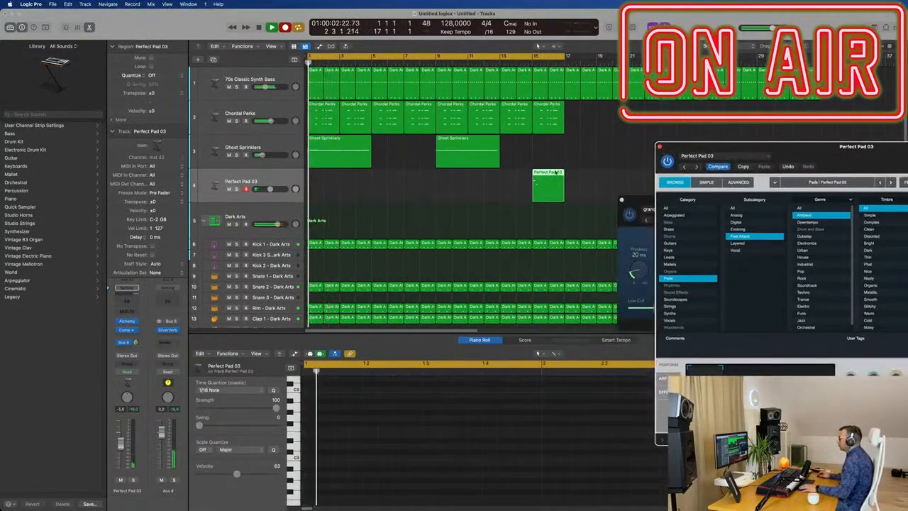
pyautogui.moveTo(556, 172); pyautogui.dragTo(379, 191)
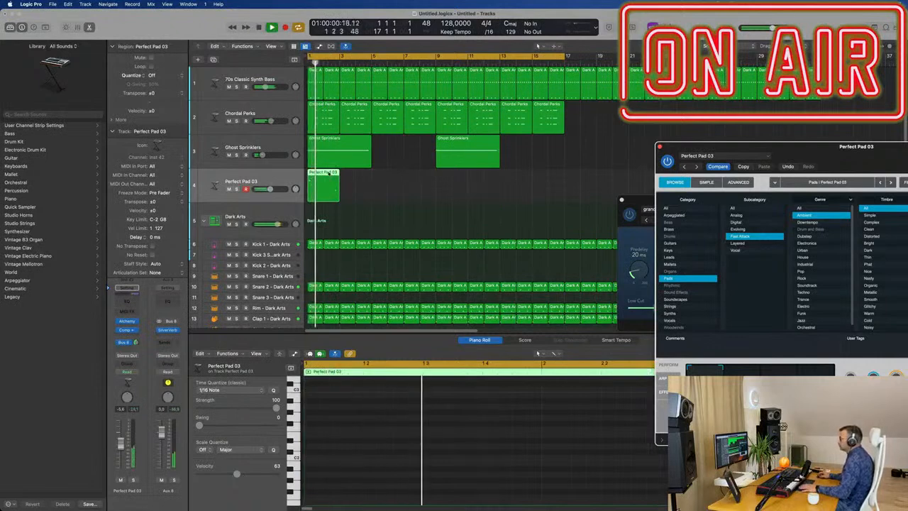
# Open the Perfect Pad 03 region in the Piano Roll and quantize all its notes to 1/16.
pyautogui.doubleClick(329, 172)
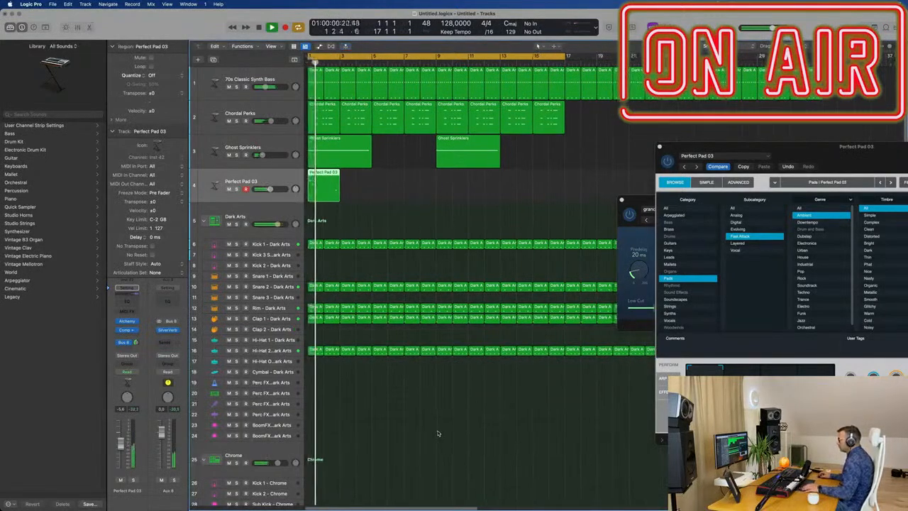
pyautogui.doubleClick(331, 172)
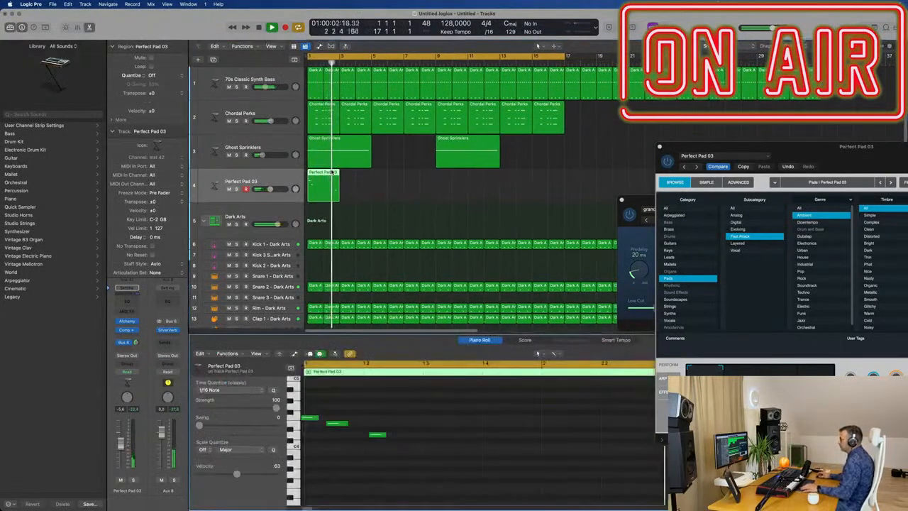
pyautogui.press('super+a')
pyautogui.press('q')
pyautogui.press('space')
pyautogui.press('space')
pyautogui.scroll(-3, 419, 478)
pyautogui.scroll(-3, 417, 472)
pyautogui.scroll(5, 409, 465)
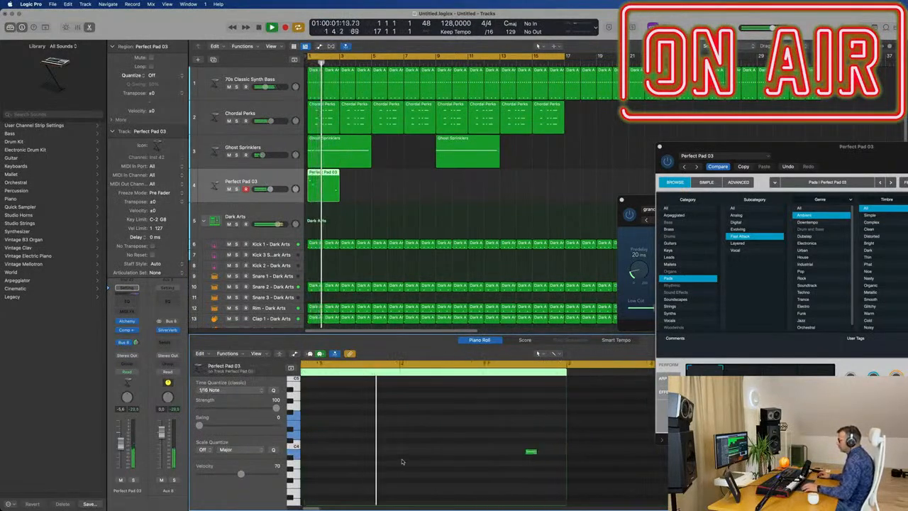
pyautogui.click(405, 452)
# Shift the second and third notes of the Perfect Pad 03 region one sixteenth note later and audition the timing.
pyautogui.press('space')
pyautogui.press('space')
pyautogui.moveTo(360, 409); pyautogui.dragTo(324, 456)
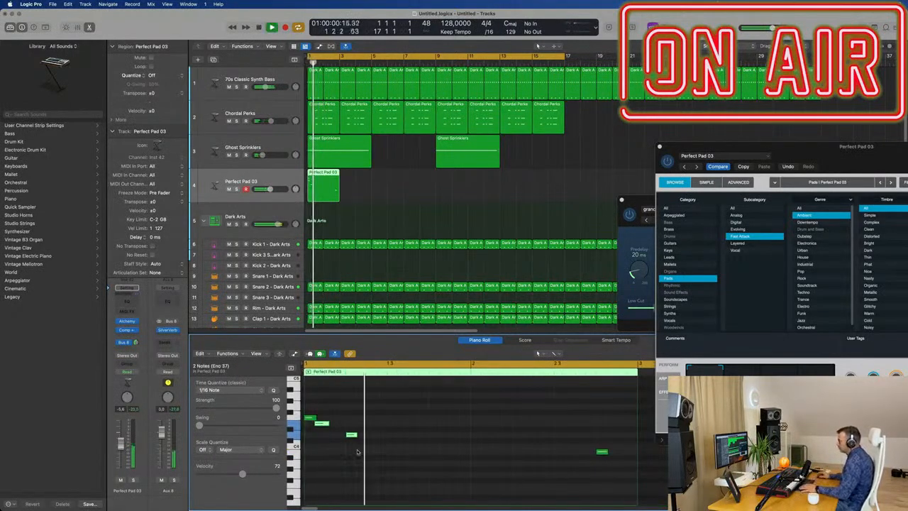
pyautogui.press('space')
pyautogui.press('space')
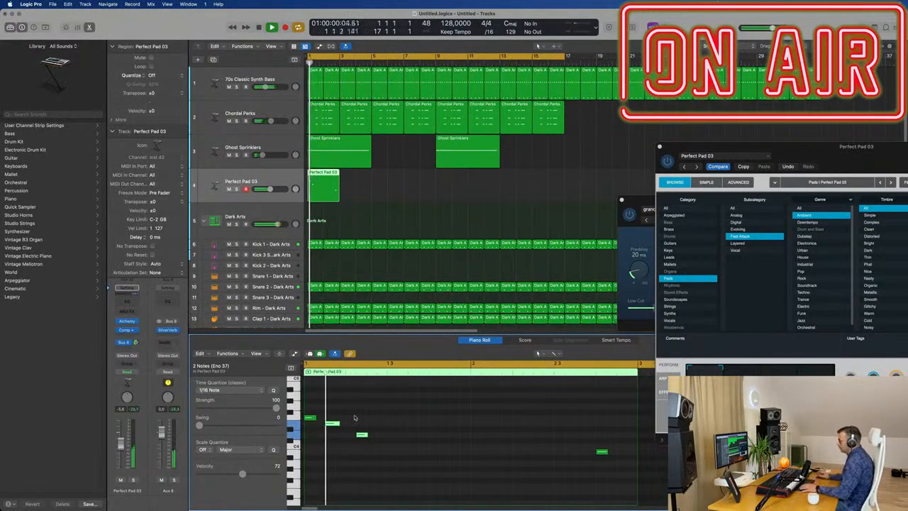
pyautogui.press('space')
# Nudge only the third note of the melody two further sixteenth notes later, replaying the region to judge its timing.
pyautogui.press('space')
pyautogui.click(362, 435)
pyautogui.press('space')
pyautogui.press('space')
pyautogui.hotkey('alt', 'Left')
pyautogui.press('space')
pyautogui.press('space')
pyautogui.hotkey('alt', 'Right')
pyautogui.hotkey('alt', 'Right')
pyautogui.press('space')
pyautogui.press('space')
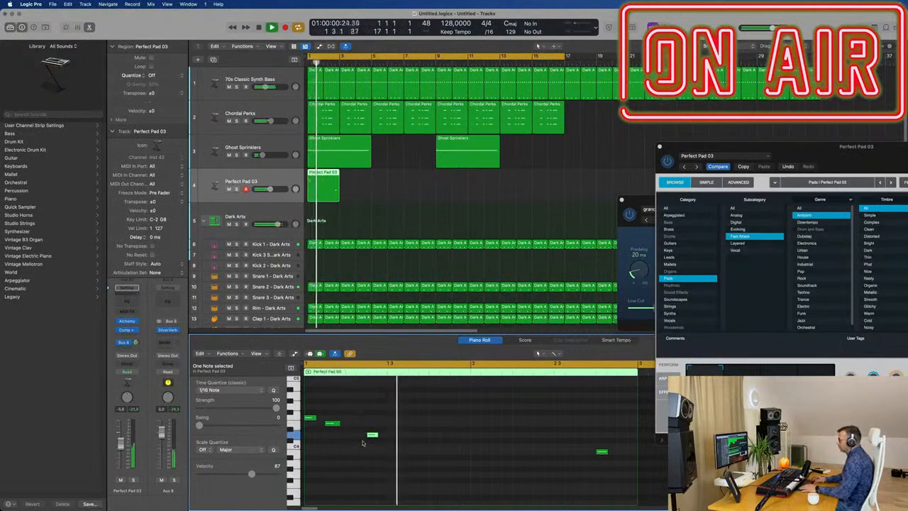
pyautogui.hotkey('alt', 'Right')
pyautogui.hotkey('alt', 'Right')
pyautogui.press('space')
pyautogui.press('space')
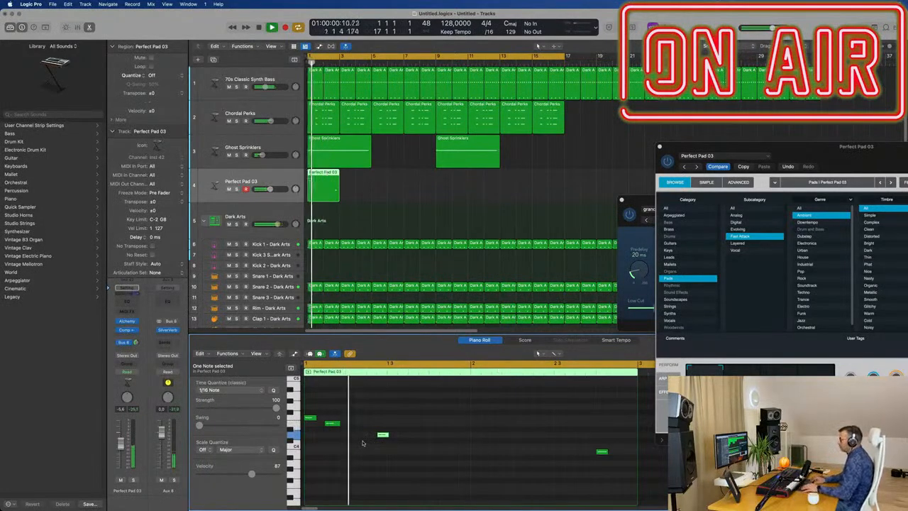
# Copy the region's last note to an eighth note later and two semitones lower.
pyautogui.scroll(4, 609, 398)
pyautogui.scroll(4, 611, 398)
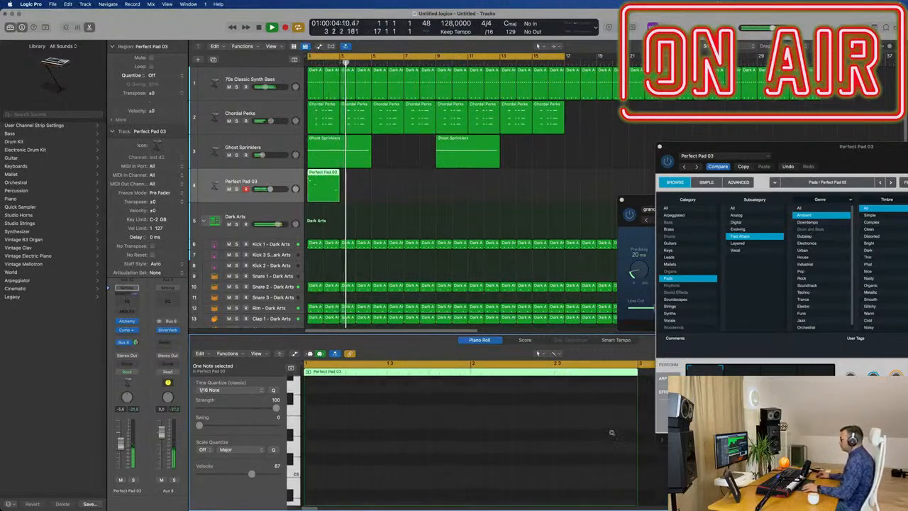
pyautogui.hscroll(-3, 612, 434)
pyautogui.scroll(-5, 544, 434)
pyautogui.click(518, 466)
pyautogui.moveTo(518, 464); pyautogui.dragTo(534, 484)
pyautogui.scroll(-3, 493, 461)
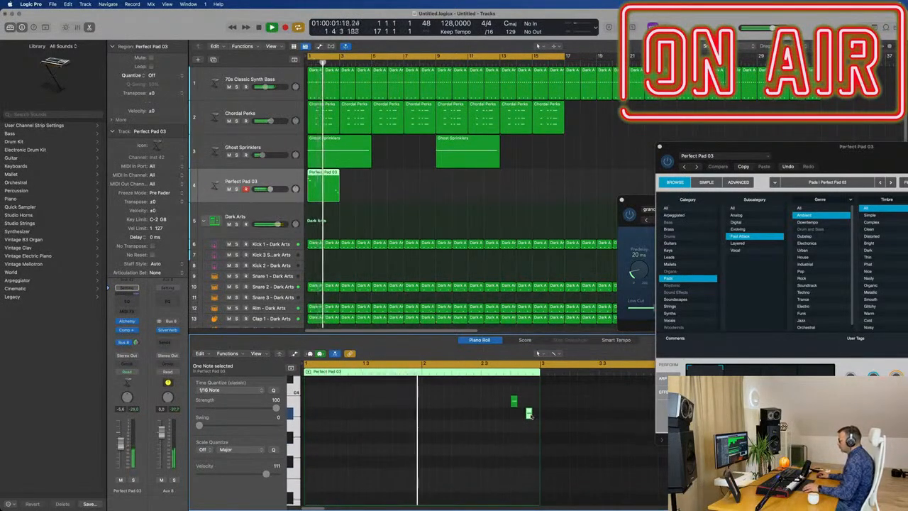
pyautogui.moveTo(530, 420); pyautogui.dragTo(531, 432)
pyautogui.scroll(-1, 446, 421)
pyautogui.scroll(3, 445, 420)
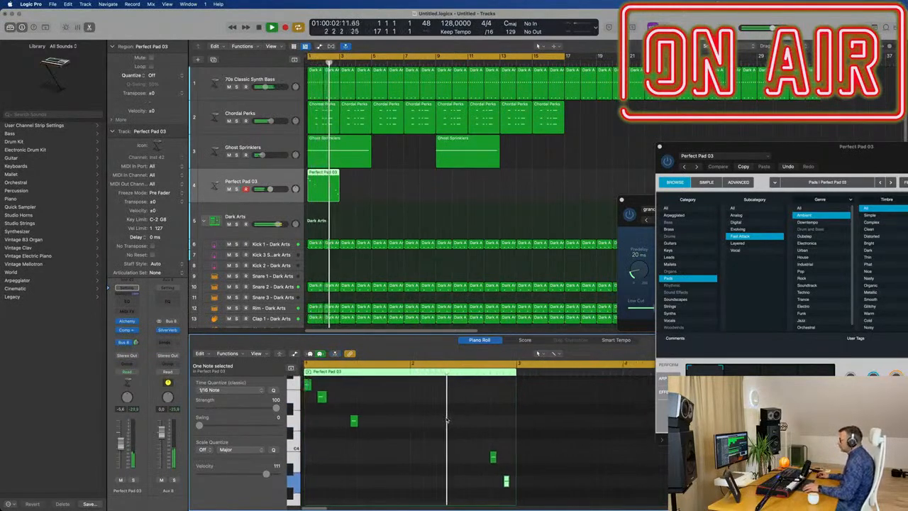
# Return playback to the start and repeat the Perfect Pad 03 region at bar 3.
pyautogui.scroll(-5, 447, 421)
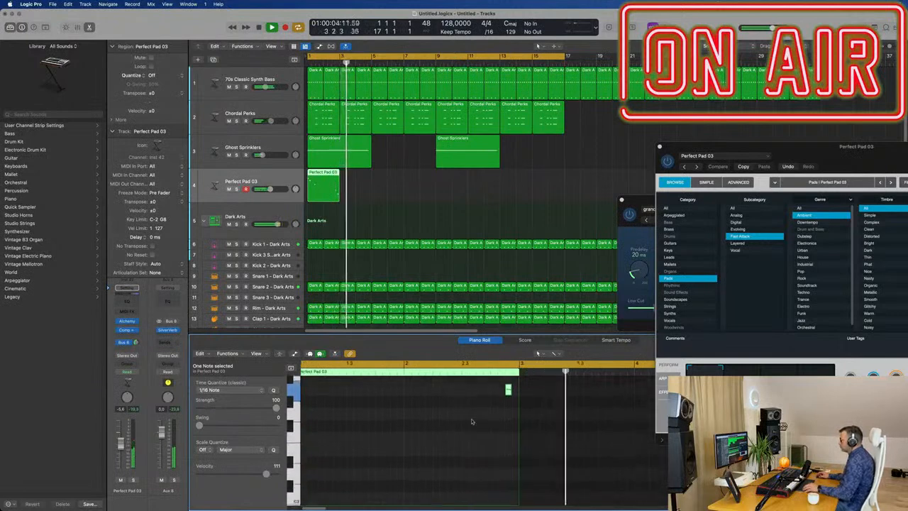
pyautogui.press('Return')
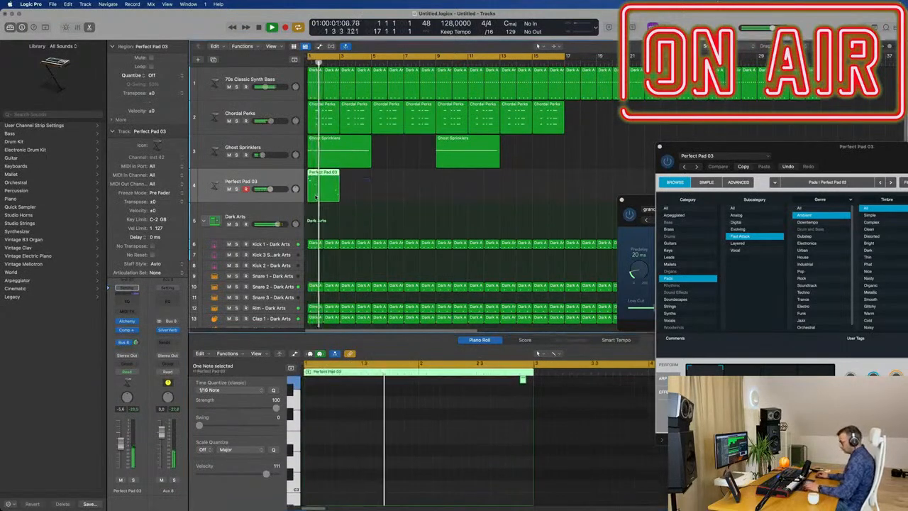
pyautogui.press('super+r')
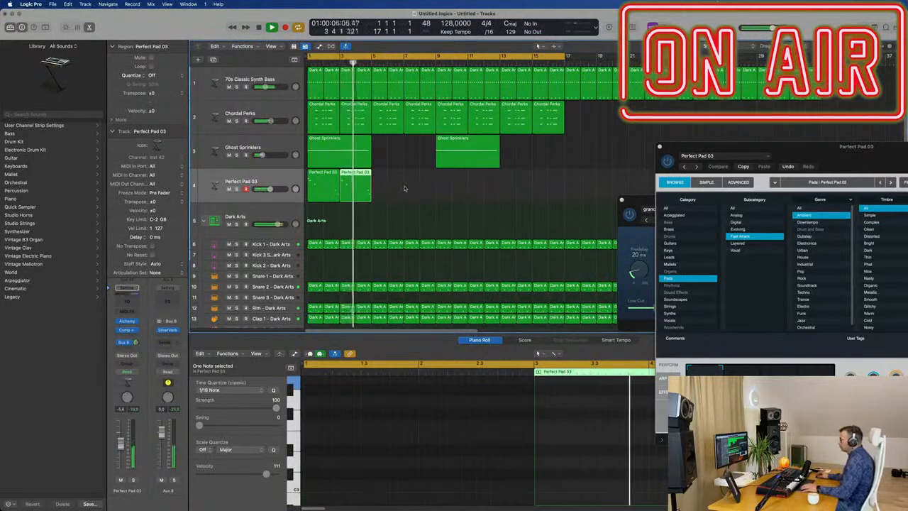
# Join the two Perfect Pad 03 regions in bars 1 to 4 into a single region.
pyautogui.press('space')
pyautogui.click(405, 189)
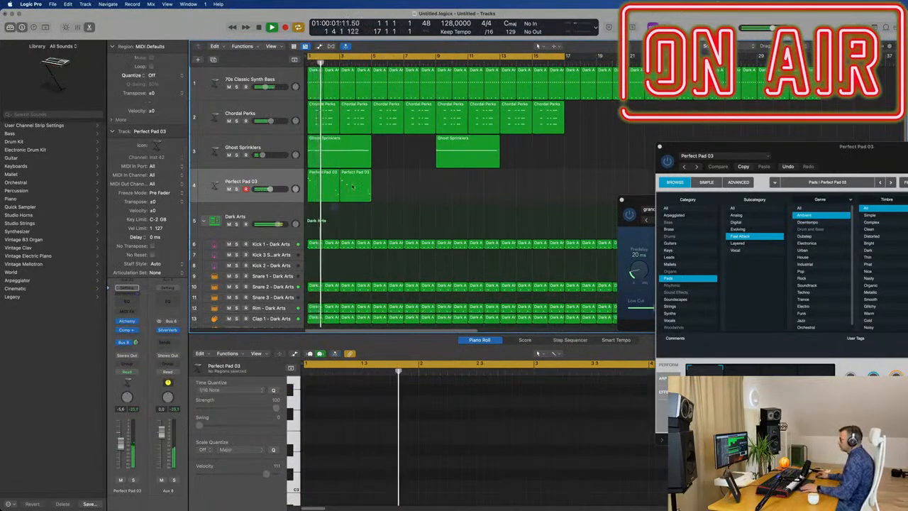
pyautogui.moveTo(331, 210); pyautogui.dragTo(352, 187)
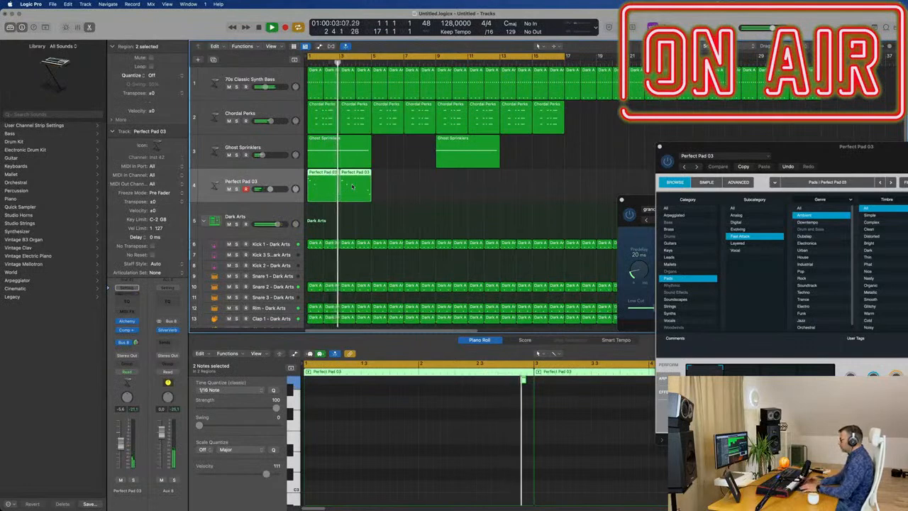
pyautogui.press('super+j')
pyautogui.scroll(5, 558, 414)
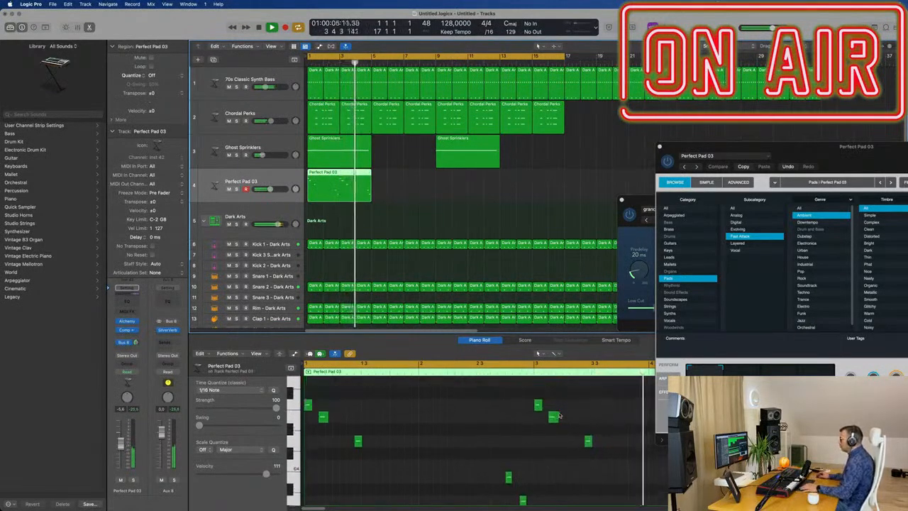
# Replay the joined Perfect Pad 03 region and examine how its notes line up across both halves.
pyautogui.scroll(-3, 541, 461)
pyautogui.press('super+Left')
pyautogui.scroll(-2, 511, 448)
pyautogui.press('super+Right')
pyautogui.scroll(4, 523, 446)
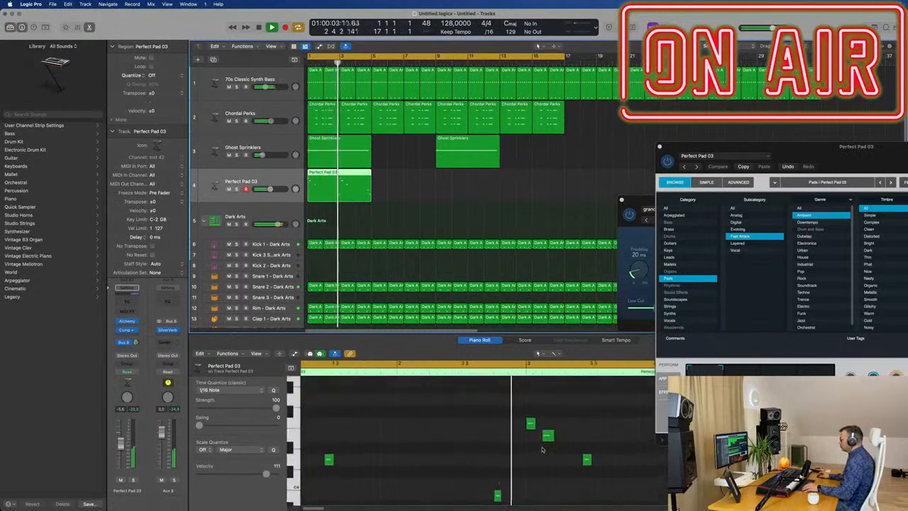
pyautogui.scroll(-1, 522, 450)
pyautogui.scroll(-1, 522, 449)
pyautogui.hscroll(-1, 532, 448)
pyautogui.press('Return')
pyautogui.press('super+Left')
pyautogui.scroll(-2, 558, 459)
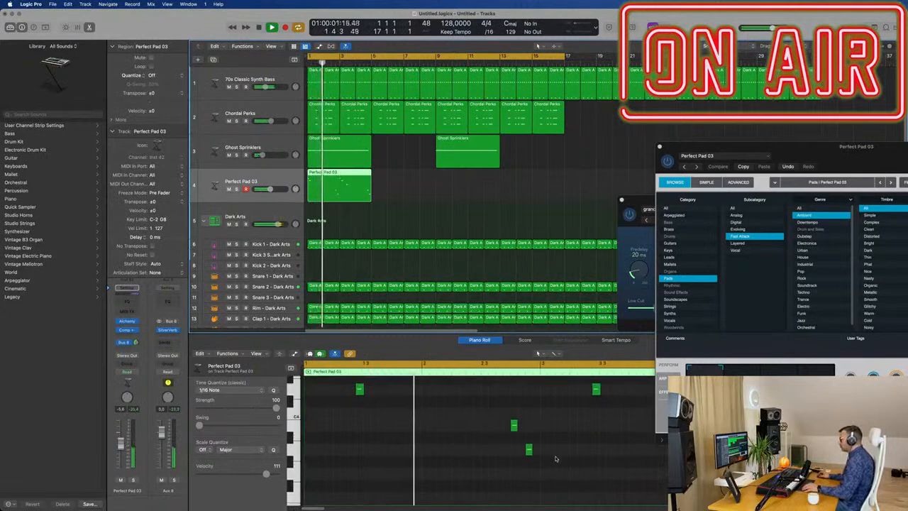
# Move the third note of the joined region's first half one sixteenth note later.
pyautogui.press('space')
pyautogui.press('space')
pyautogui.moveTo(359, 396); pyautogui.dragTo(367, 396)
pyautogui.scroll(2, 391, 428)
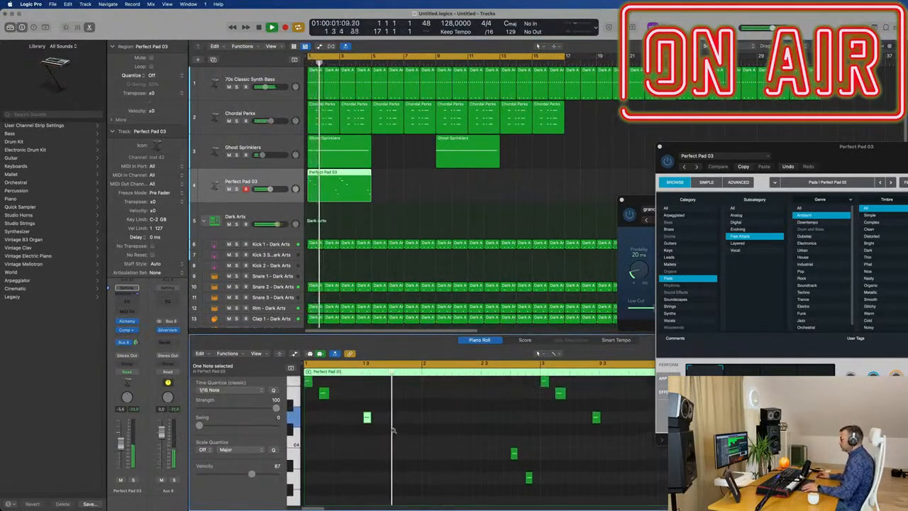
pyautogui.press('super+Left')
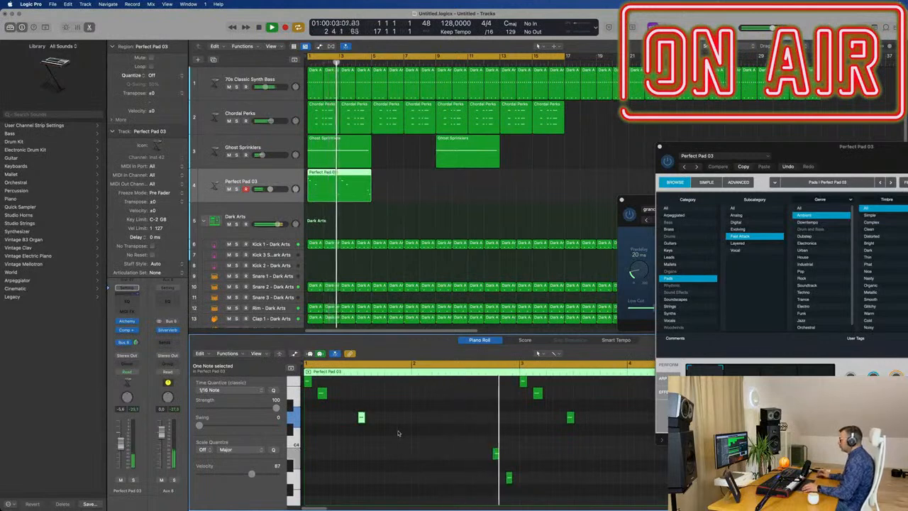
# Shift the matching third note in bar 3 one sixteenth note later and replay the region from the start.
pyautogui.press('Return')
pyautogui.hotkey('alt', 'Right')
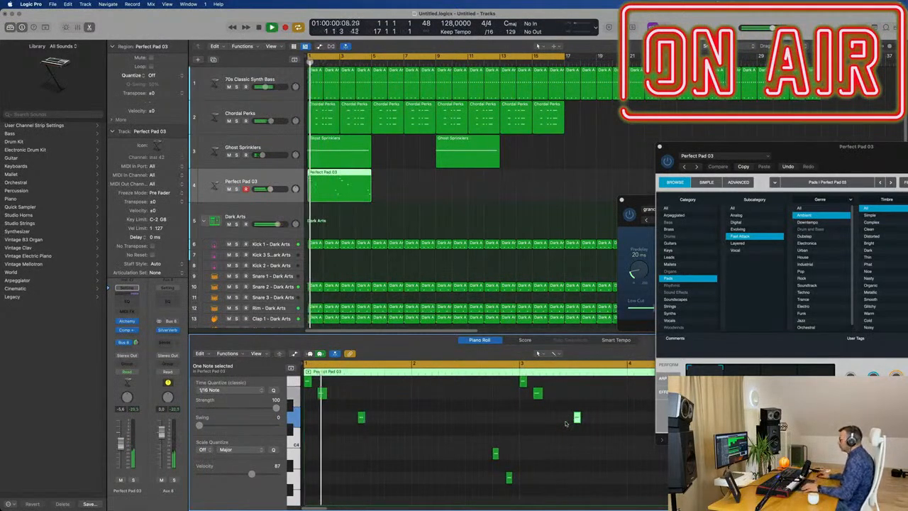
pyautogui.hscroll(-2, 531, 429)
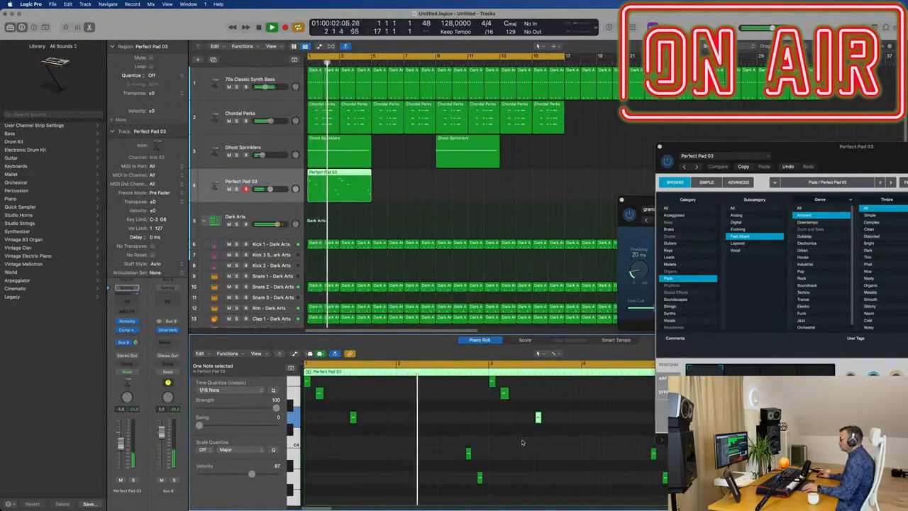
pyautogui.hscroll(-2, 526, 444)
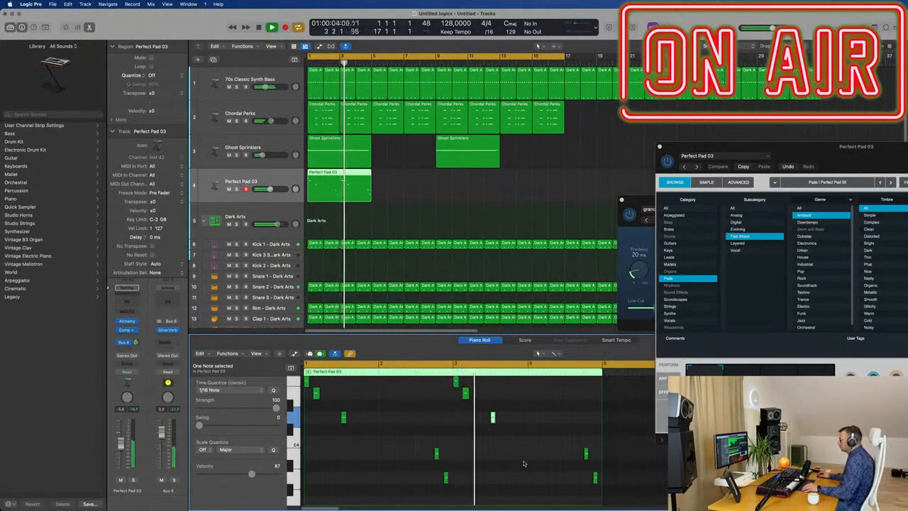
pyautogui.hscroll(1, 528, 458)
pyautogui.hscroll(-1, 533, 458)
# Repeat the joined four-bar Perfect Pad 03 region at bars 5 and 9 and restart playback from the beginning.
pyautogui.click(362, 195)
pyautogui.press('Return')
pyautogui.press('super+r')
pyautogui.press('super+r')
pyautogui.press('super+r')
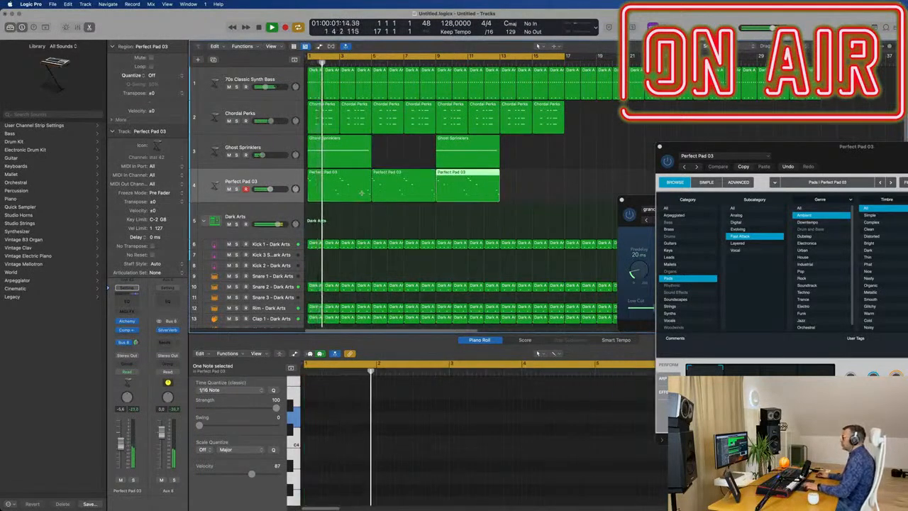
# Bring the Alchemy window into full view and audition the Bold, Warm and Pulsing snapshots of Perfect Pad 03.
pyautogui.moveTo(787, 149); pyautogui.dragTo(490, 156)
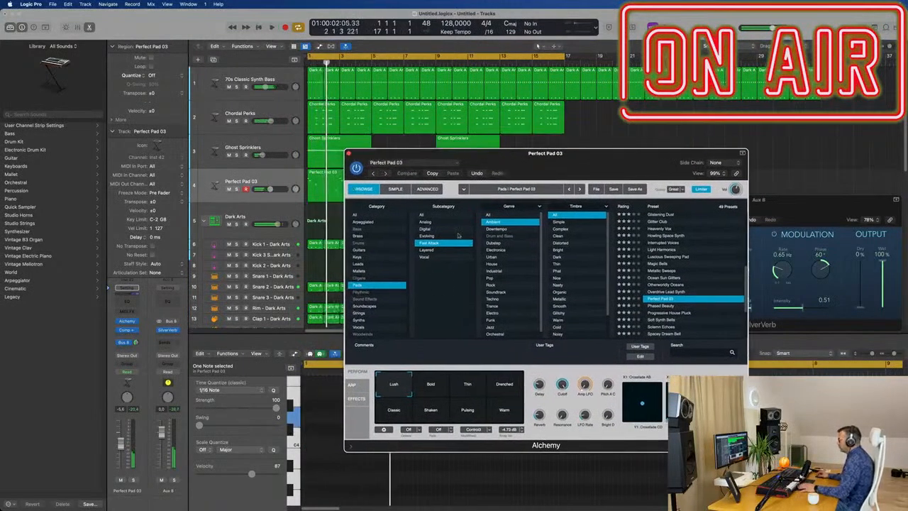
pyautogui.click(430, 384)
pyautogui.moveTo(553, 162); pyautogui.dragTo(578, 159)
pyautogui.click(529, 408)
pyautogui.click(495, 408)
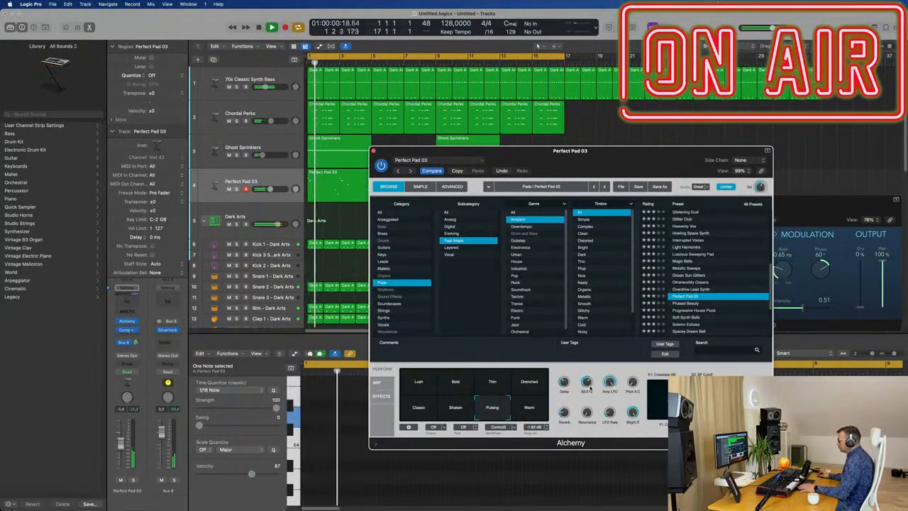
# Load the Progressive House Pluck preset on the melody track and raise its volume to -1.8 dB.
pyautogui.click(715, 311)
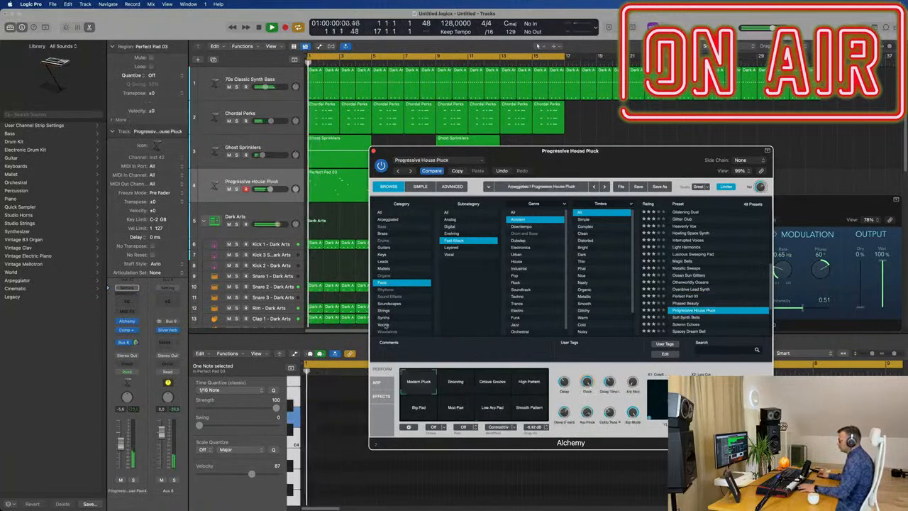
pyautogui.moveTo(121, 439); pyautogui.dragTo(121, 436)
pyautogui.press('Return')
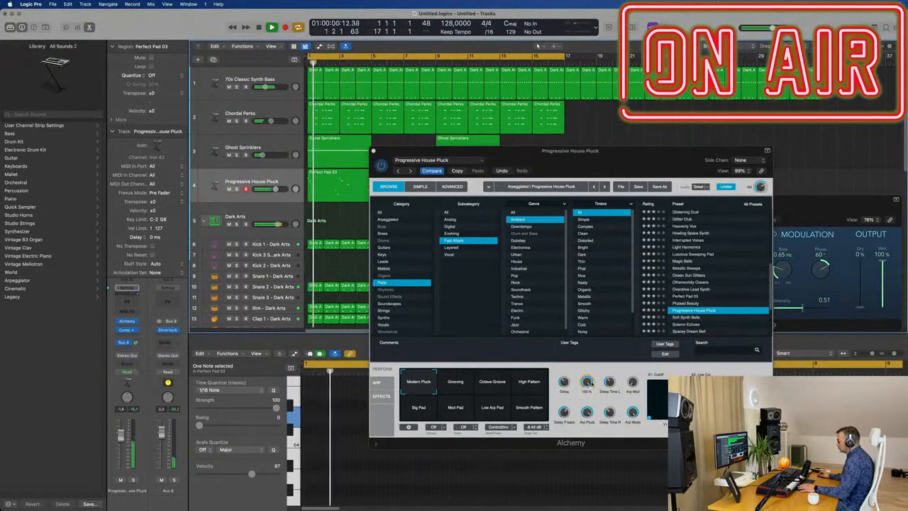
# Audition the Grooving, Octave Groove and High Pattern snapshots, return to Octave Groove and lower the track volume.
pyautogui.click(466, 382)
pyautogui.click(493, 382)
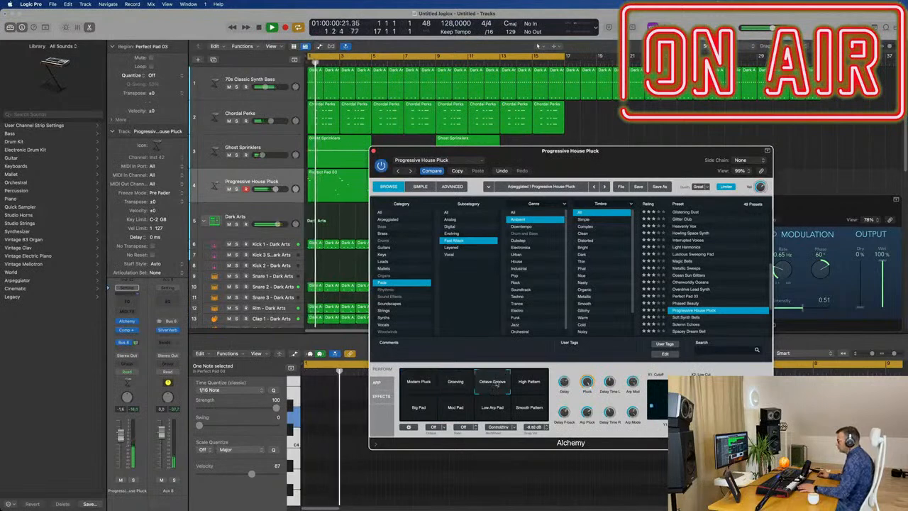
pyautogui.click(525, 382)
pyautogui.click(496, 385)
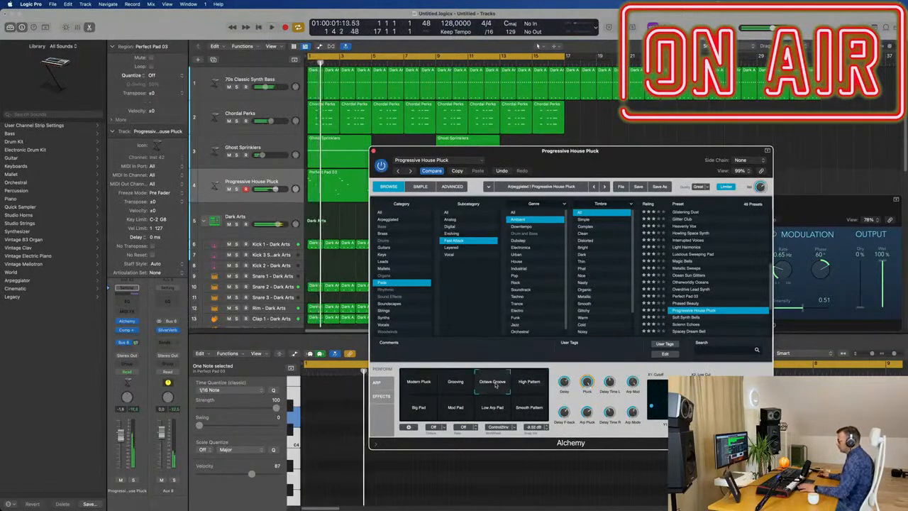
pyautogui.moveTo(121, 436); pyautogui.dragTo(121, 444)
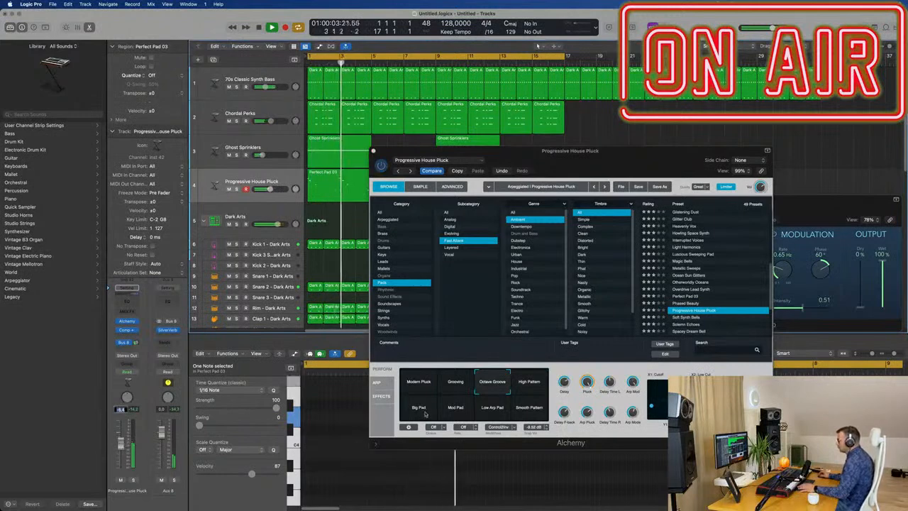
# Compare the Smooth Pattern, Low Arp Pad, Mod Pad and Big Pad snapshots against the track.
pyautogui.click(538, 410)
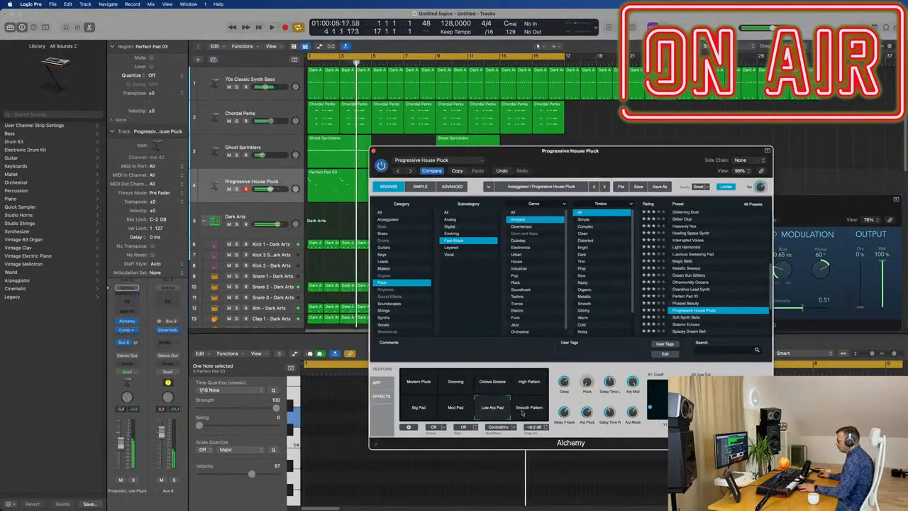
pyautogui.press('space')
pyautogui.press('space')
pyautogui.click(494, 411)
pyautogui.press('space')
# Audition the High Pattern and Octave Groove snapshots again, switching to Grooving at the end.
pyautogui.press('space')
pyautogui.click(456, 414)
pyautogui.click(420, 410)
pyautogui.click(529, 383)
pyautogui.press('space')
pyautogui.press('space')
pyautogui.click(492, 383)
pyautogui.press('space')
pyautogui.press('space')
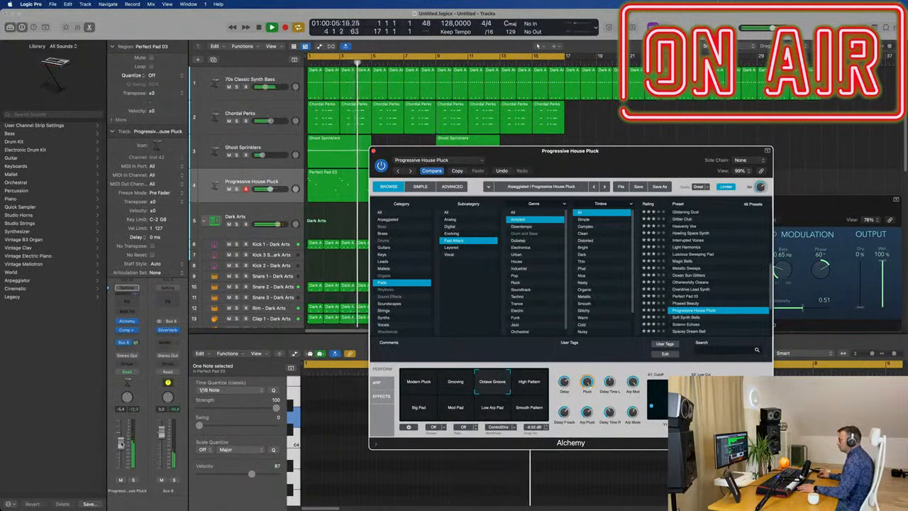
pyautogui.click(462, 387)
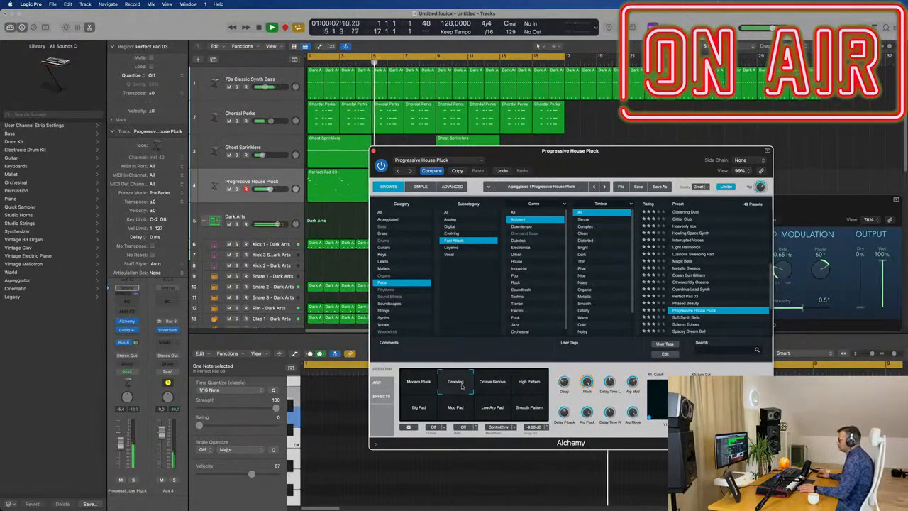
# Load the Soft Synth Bells preset and lower the melody track's volume.
pyautogui.scroll(-2, 680, 283)
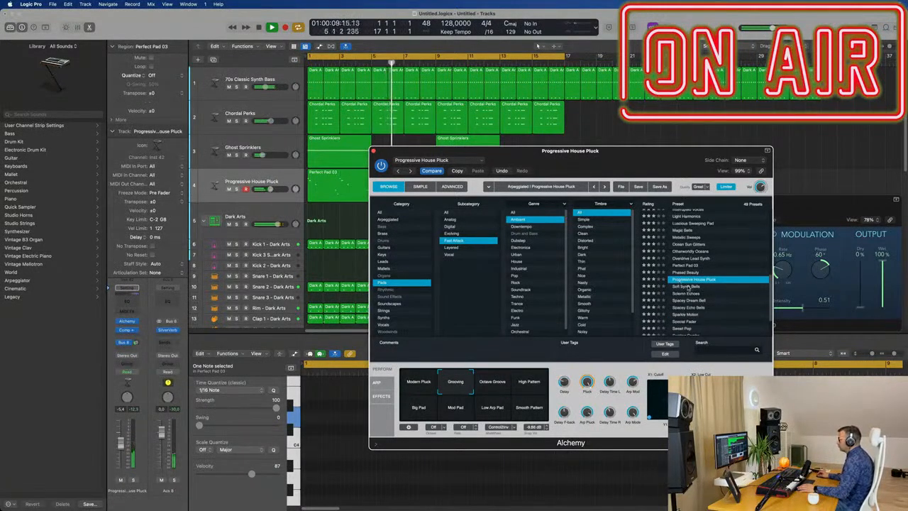
pyautogui.click(687, 287)
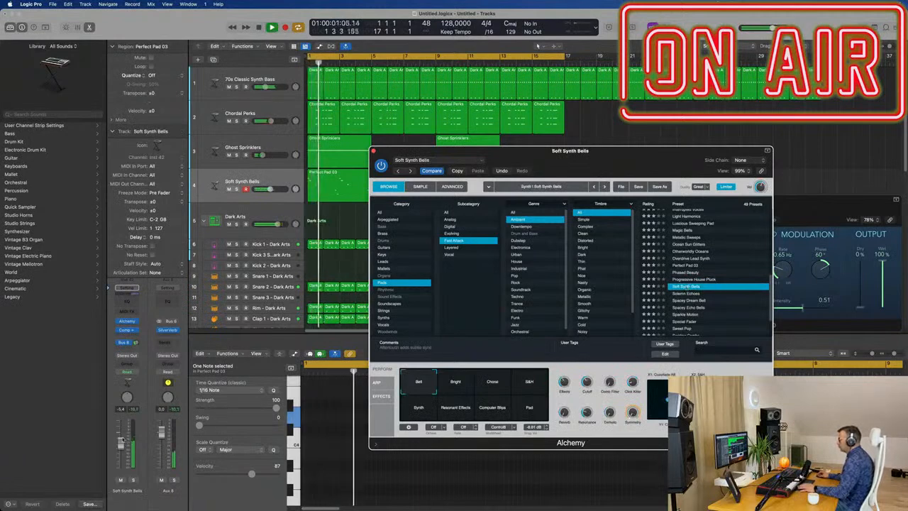
pyautogui.press('v')
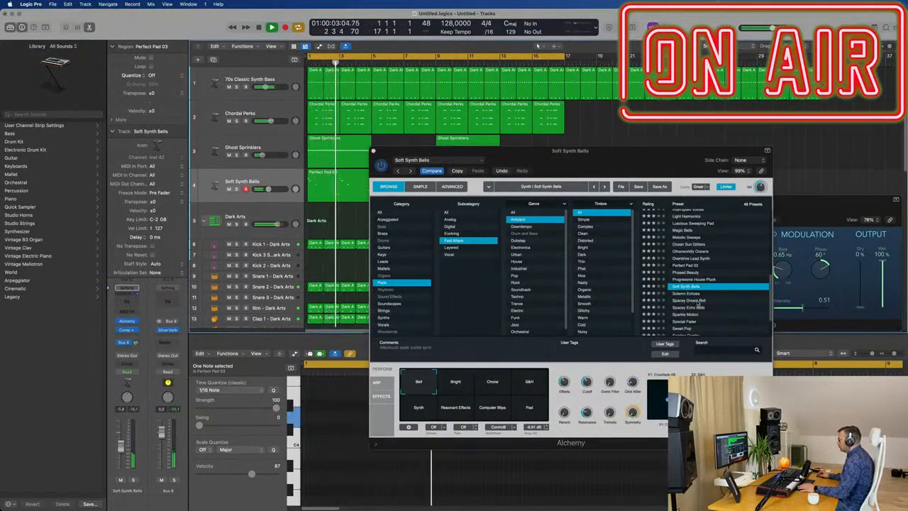
# Audition the Spacey Dream Bell, Special Fader and Synth Voice presets on the melody track.
pyautogui.click(701, 300)
pyautogui.scroll(-2, 728, 292)
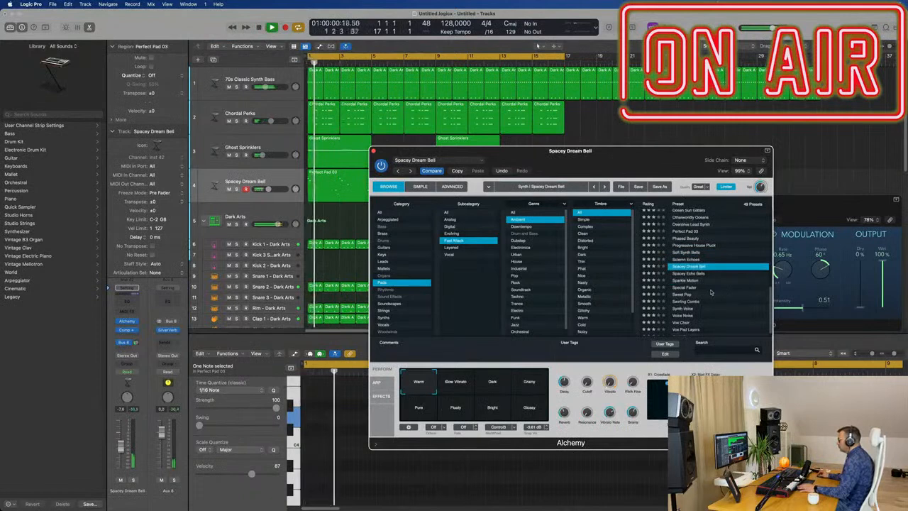
pyautogui.click(692, 287)
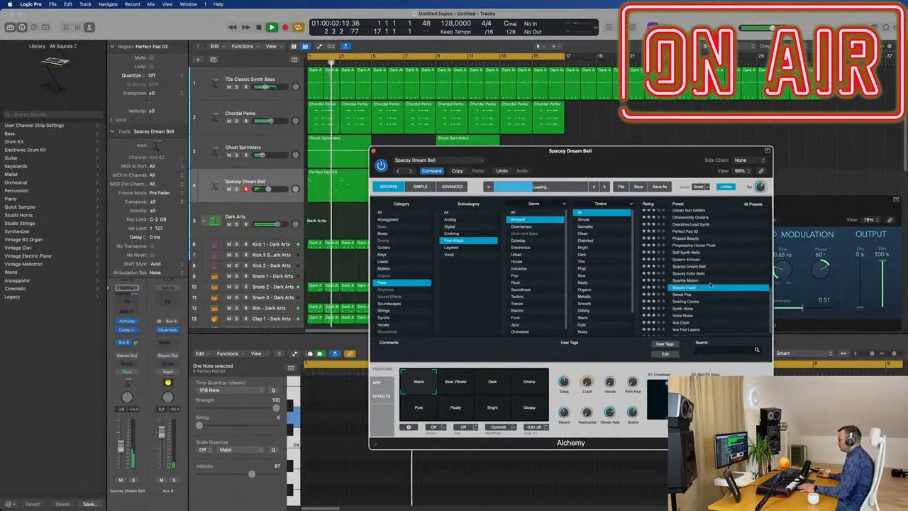
pyautogui.scroll(-1, 700, 286)
pyautogui.click(689, 303)
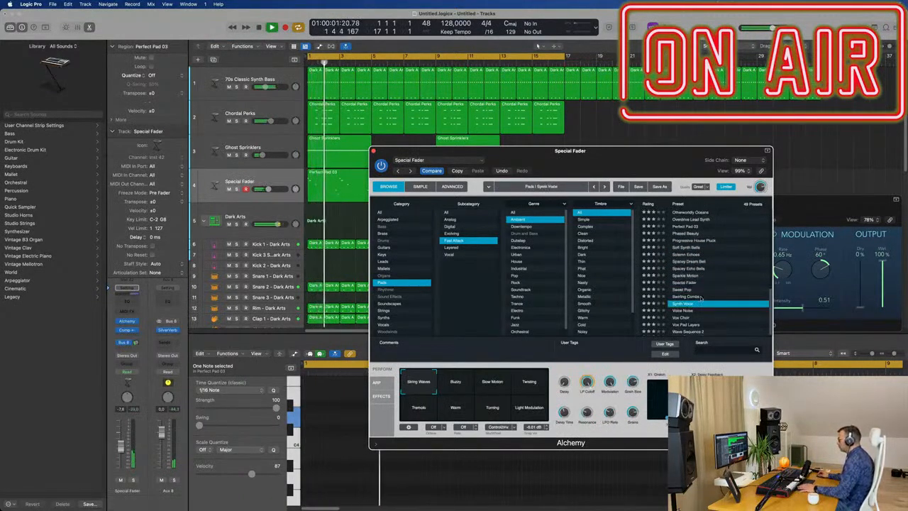
pyautogui.scroll(10, 712, 295)
pyautogui.scroll(2, 715, 286)
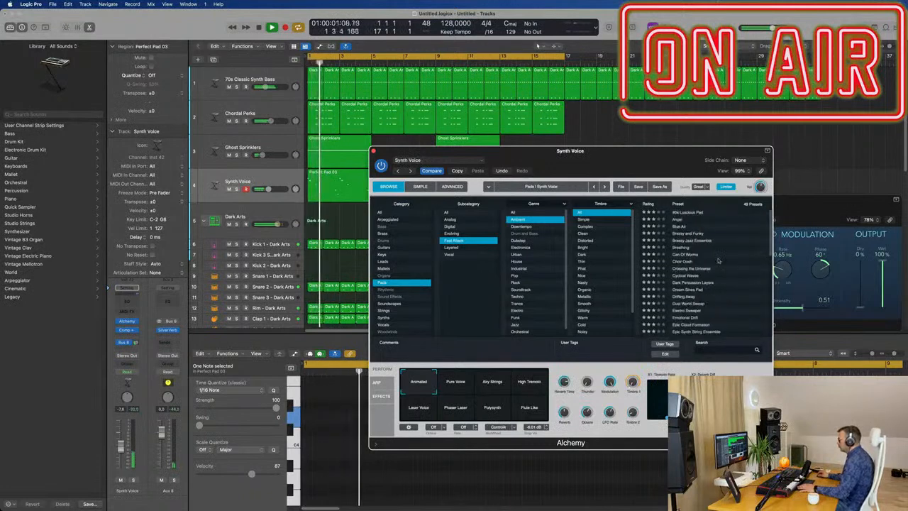
# Try the Blue Air, Breathing and Crossing the Universe presets for the melody.
pyautogui.click(679, 227)
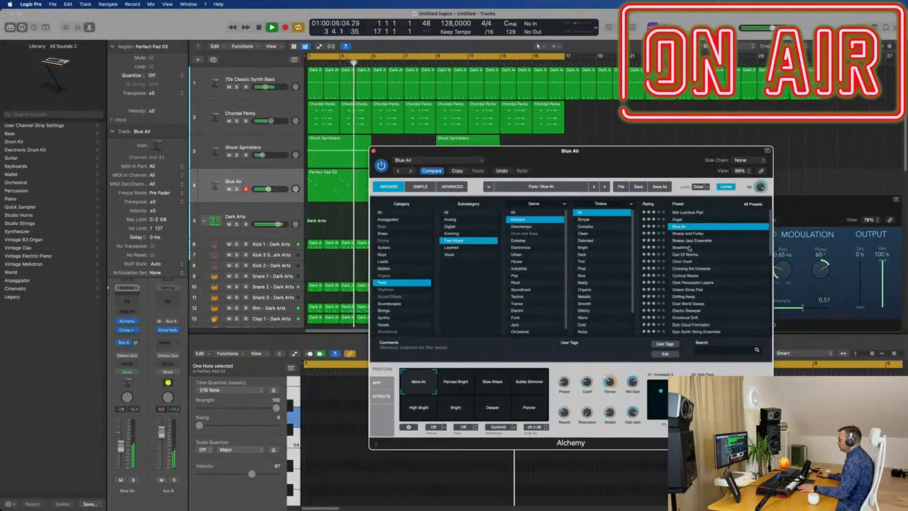
pyautogui.click(688, 247)
pyautogui.scroll(-2, 732, 249)
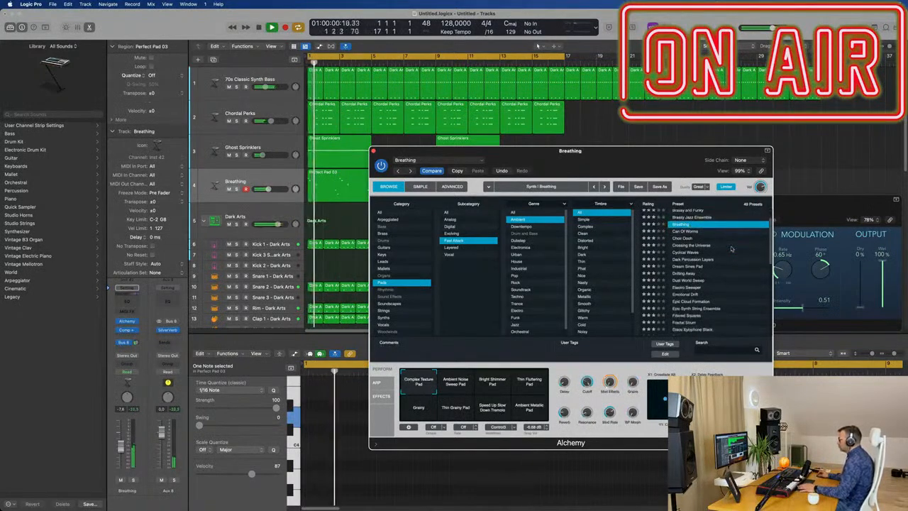
pyautogui.click(692, 246)
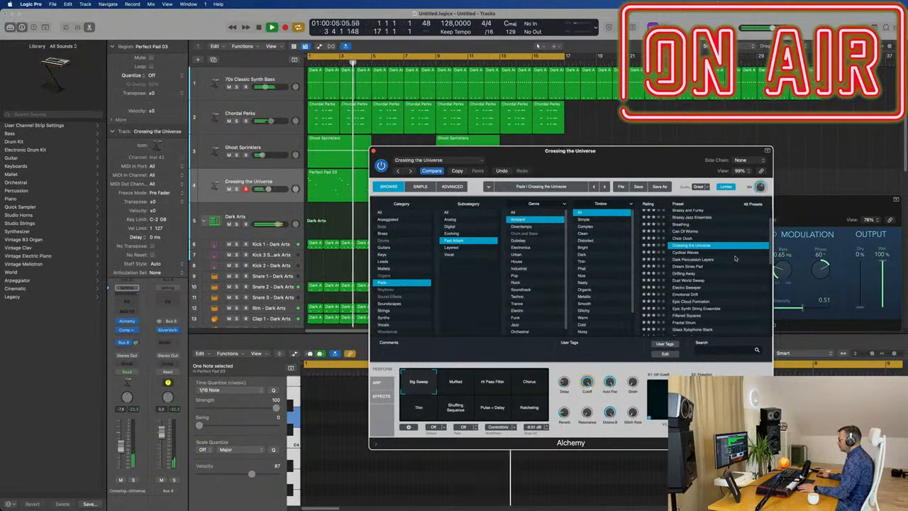
# Load the Electro Sweeper preset and audition its Atmospheric and Ring Mod Bell snapshots.
pyautogui.scroll(-3, 727, 246)
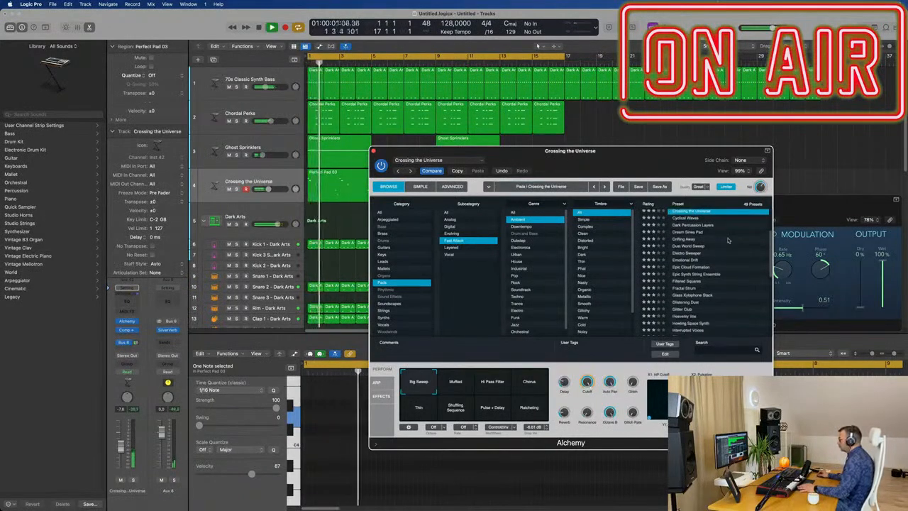
pyautogui.click(699, 253)
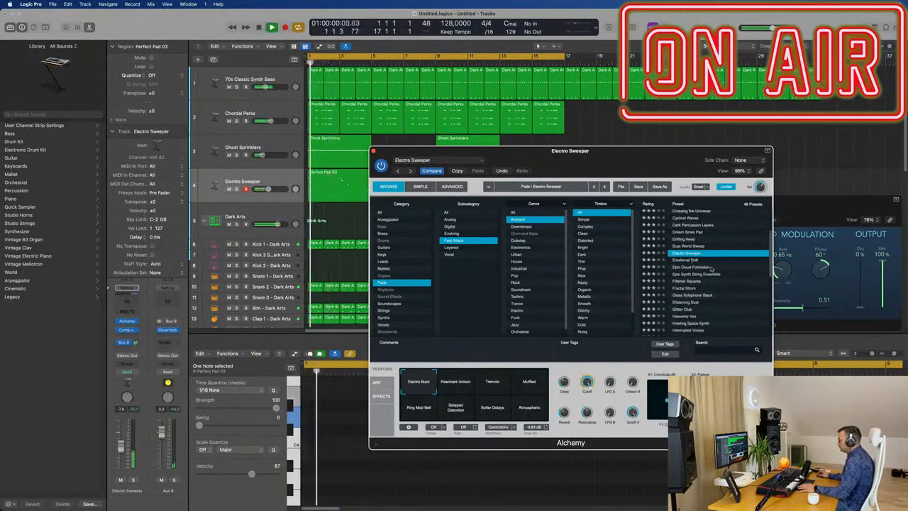
pyautogui.scroll(-3, 709, 267)
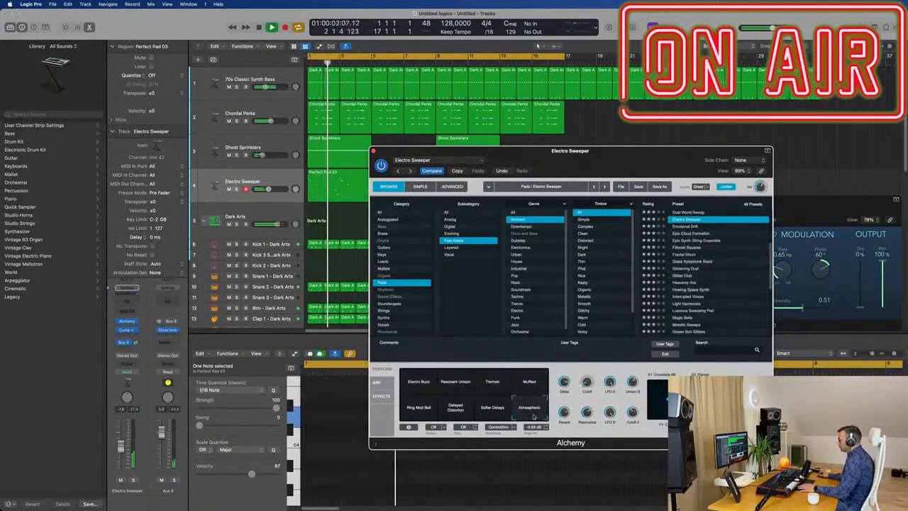
pyautogui.scroll(-6, 710, 261)
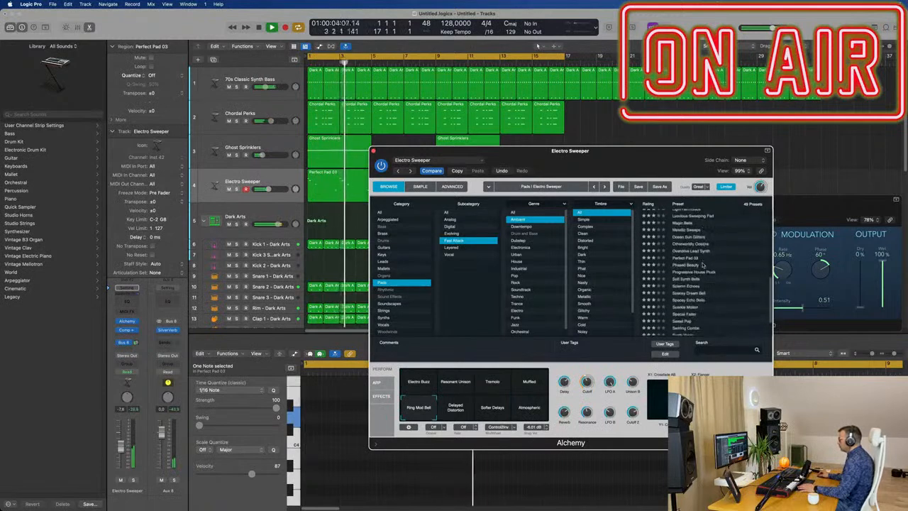
# Load the Perfect Pad 03 preset again on the melody track.
pyautogui.scroll(5, 704, 264)
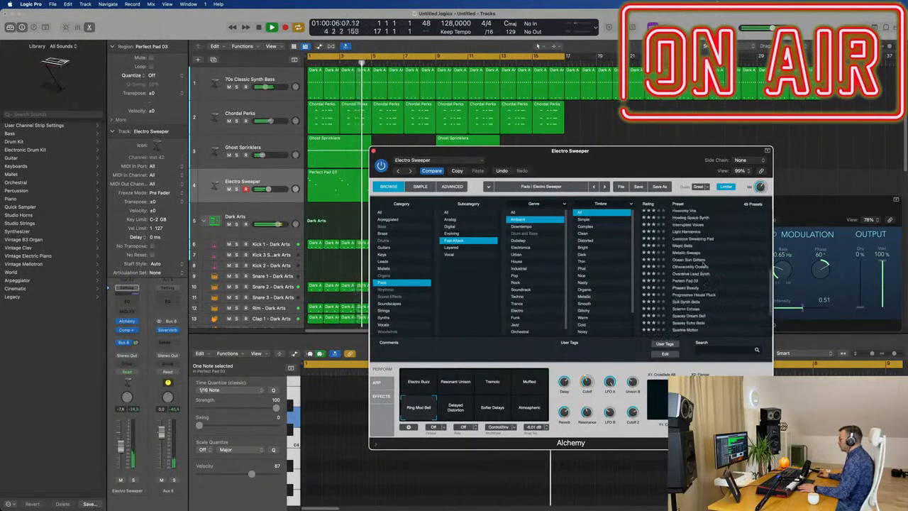
pyautogui.scroll(-2, 704, 264)
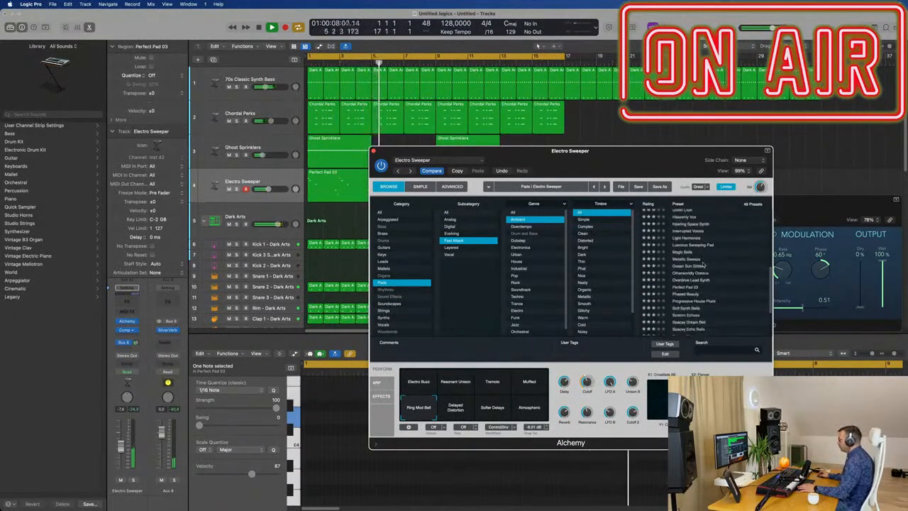
pyautogui.click(685, 287)
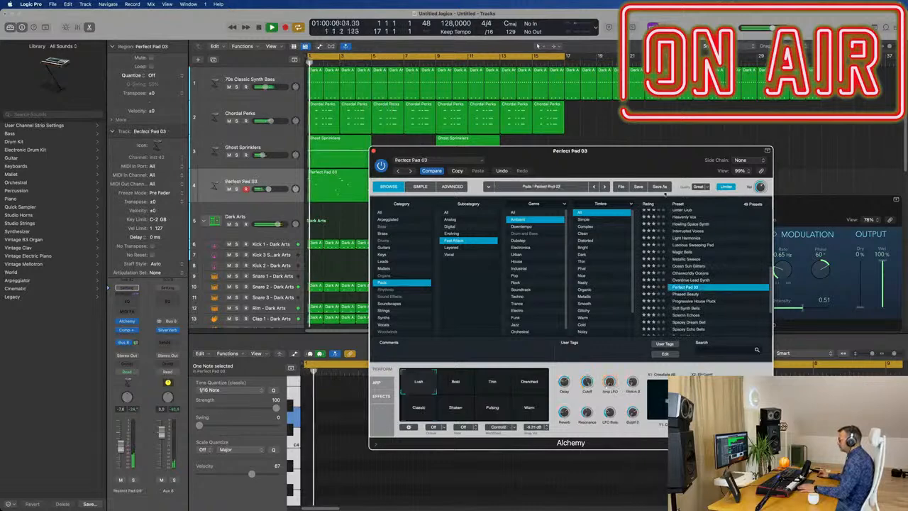
pyautogui.moveTo(619, 164); pyautogui.dragTo(641, 148)
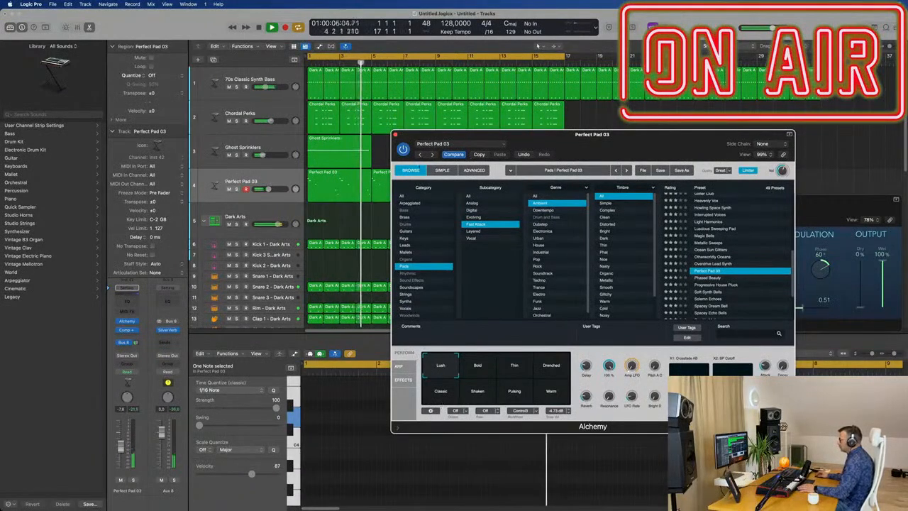
# In the advanced synth settings, try the Saw - Vintage 1 and Saw - Emi waveforms for source A and settle on Saw - DC.
pyautogui.click(475, 170)
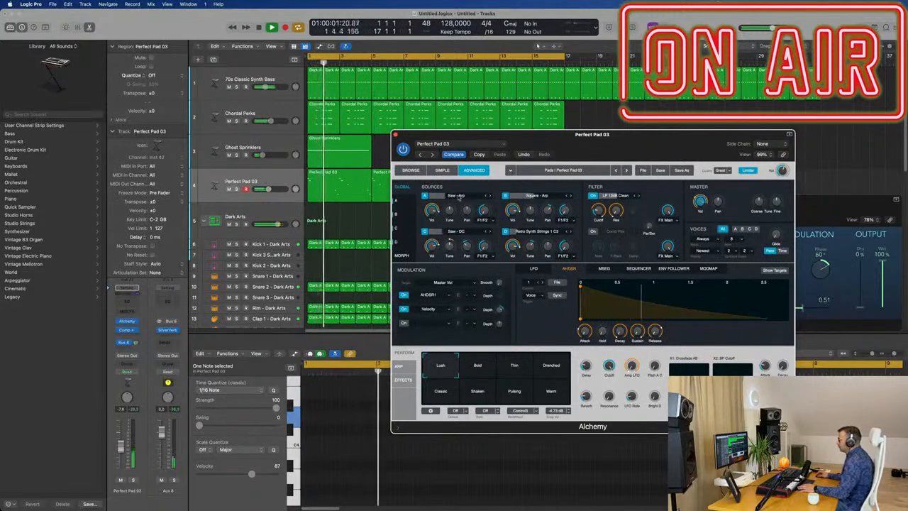
pyautogui.click(476, 196)
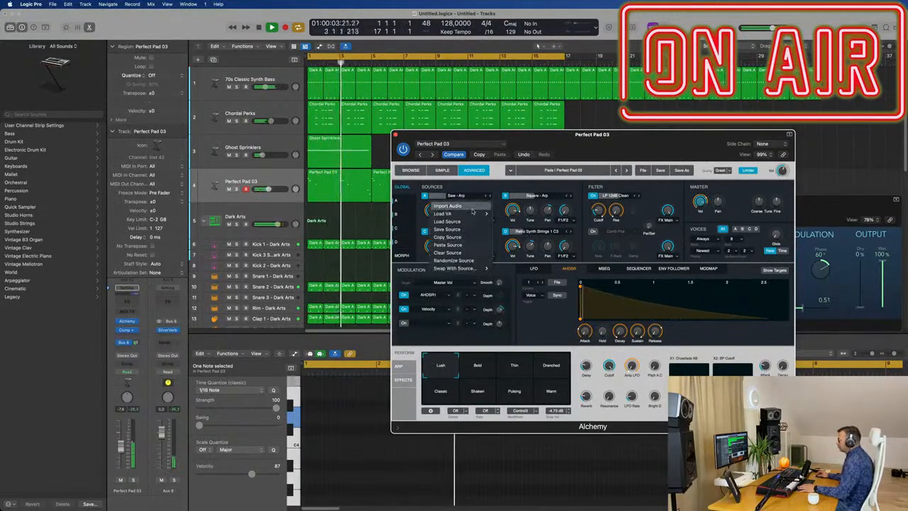
pyautogui.moveTo(472, 214)
pyautogui.moveTo(512, 238)
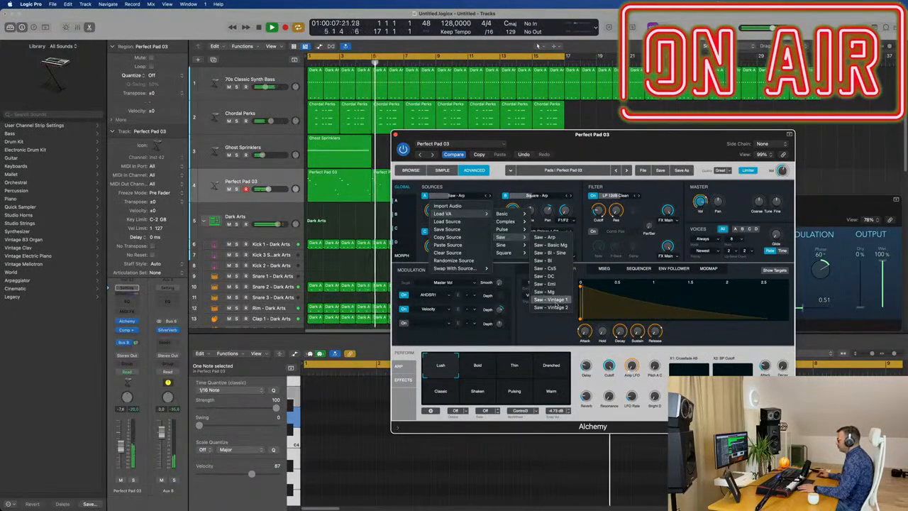
pyautogui.click(551, 300)
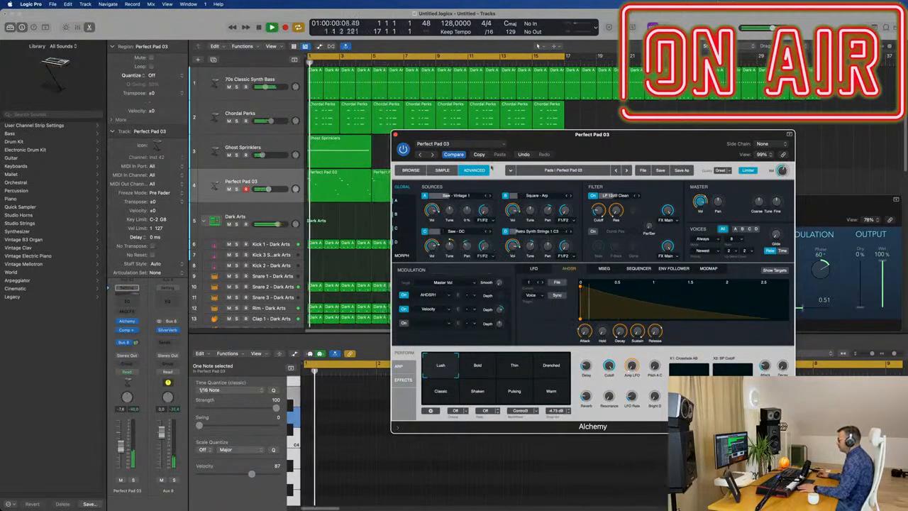
pyautogui.click(488, 196)
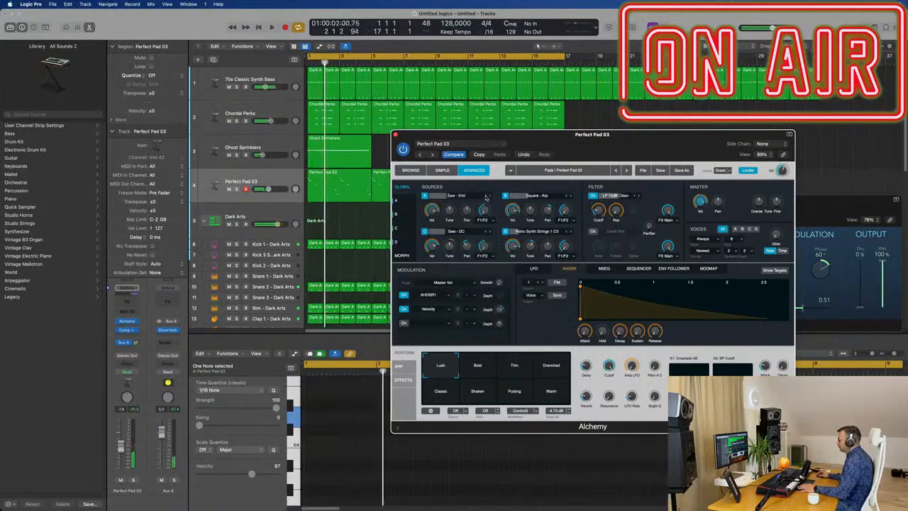
pyautogui.click(488, 196)
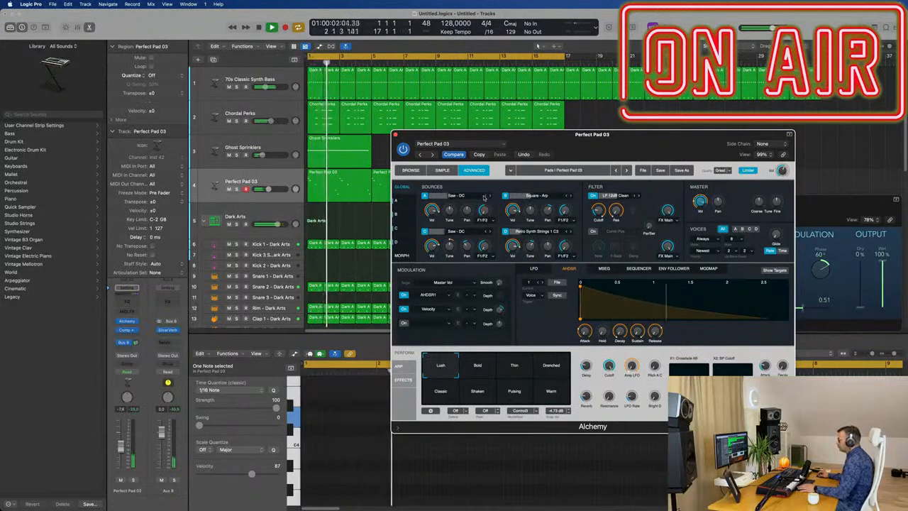
# Adjust the coarse tuning of sources A and B in the Perfect Pad 03 patch.
pyautogui.moveTo(451, 212)
pyautogui.mouseDown()
pyautogui.moveTo(453, 204)
pyautogui.moveTo(452, 213)
pyautogui.mouseUp()
pyautogui.press('Return')
pyautogui.doubleClick(453, 212)
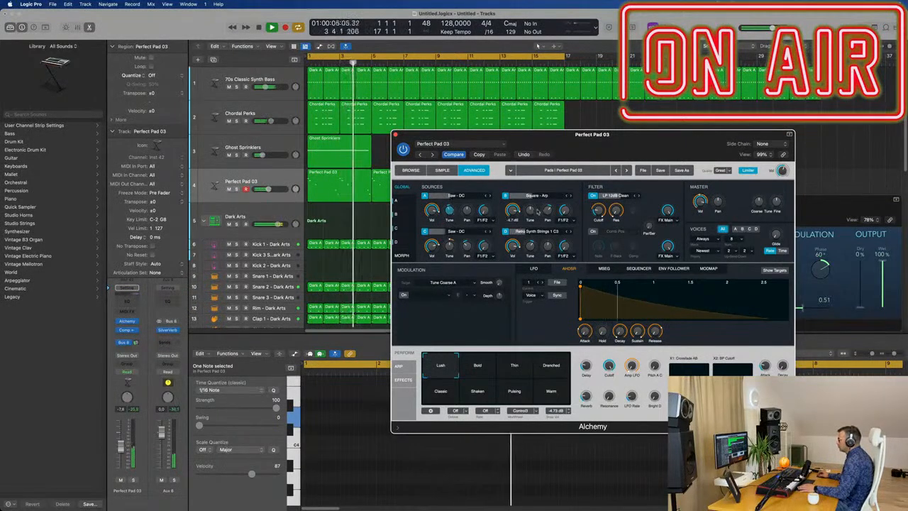
pyautogui.moveTo(531, 212); pyautogui.dragTo(533, 211)
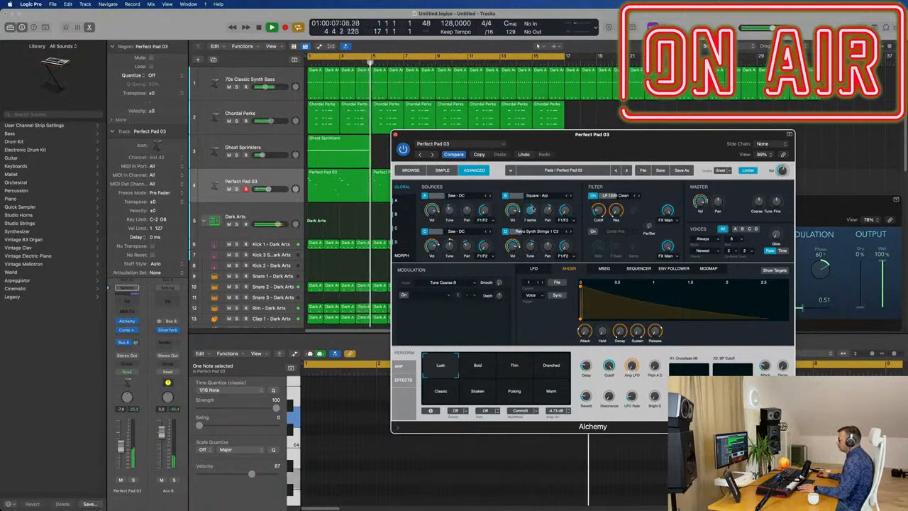
# Play the arrangement to hear the edited pad in the mix, and return to the preset browser.
pyautogui.press('space')
pyautogui.moveTo(622, 144)
pyautogui.mouseDown()
pyautogui.moveTo(655, 143)
pyautogui.moveTo(628, 135)
pyautogui.mouseUp()
pyautogui.press('space')
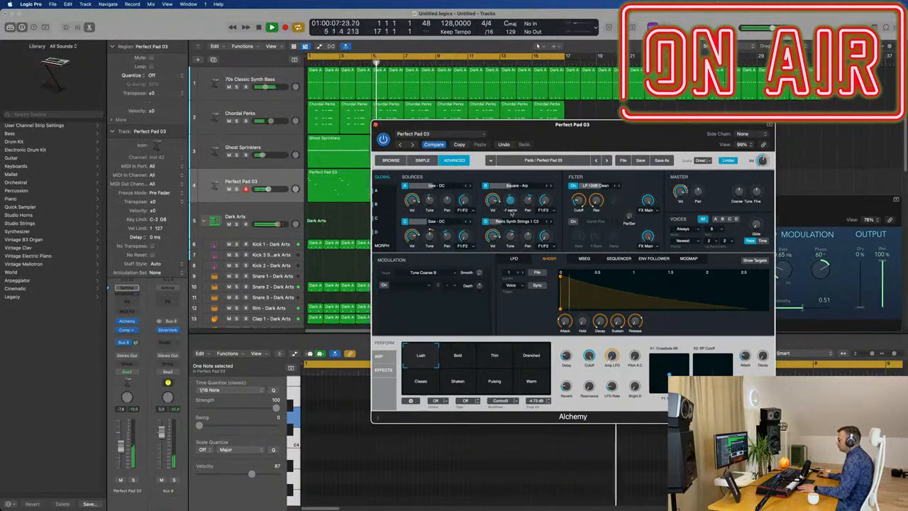
pyautogui.moveTo(598, 123); pyautogui.dragTo(579, 119)
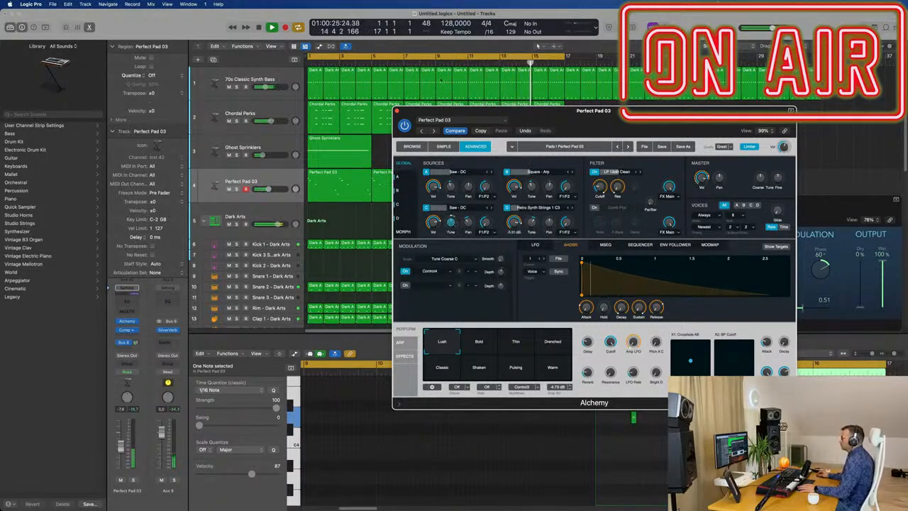
pyautogui.moveTo(458, 117); pyautogui.dragTo(458, 102)
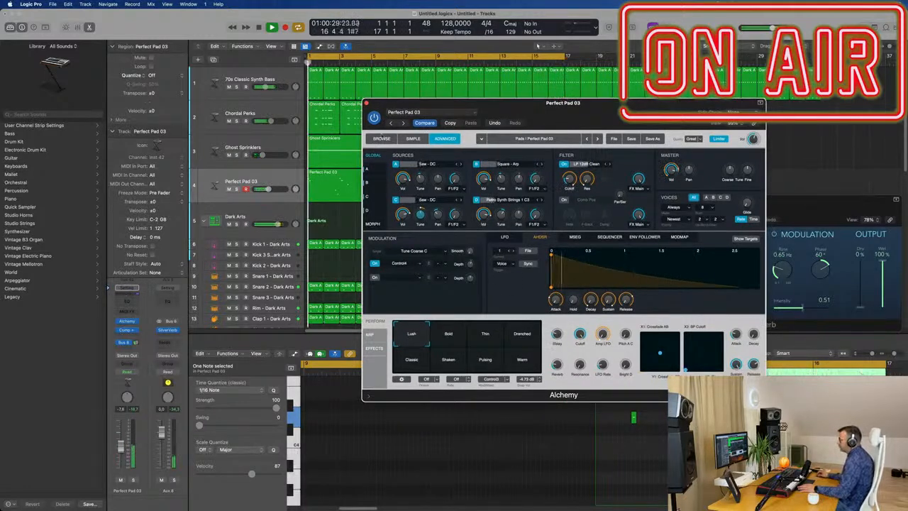
pyautogui.click(382, 139)
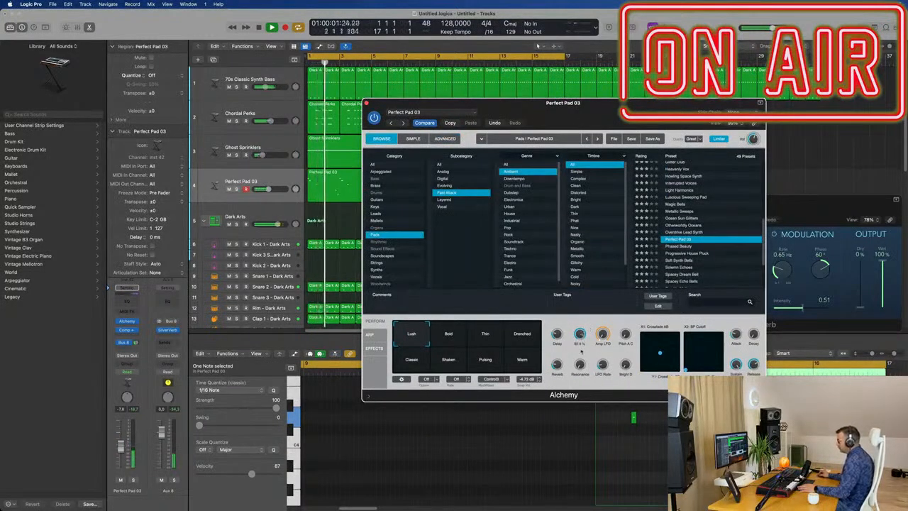
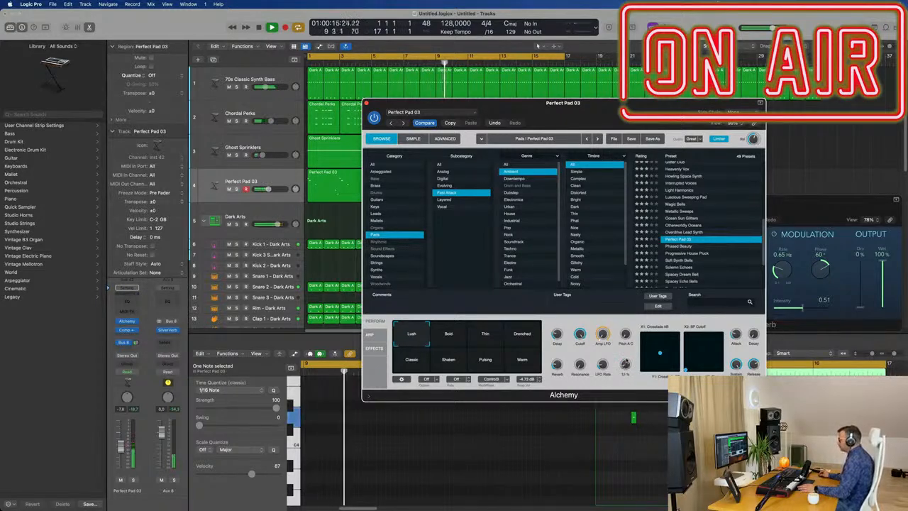
# Close the pad synth and copy the first Hi-Hat 2 region of Dark Arts onto the Hi-Hat Open track at bar 1.
pyautogui.click(367, 104)
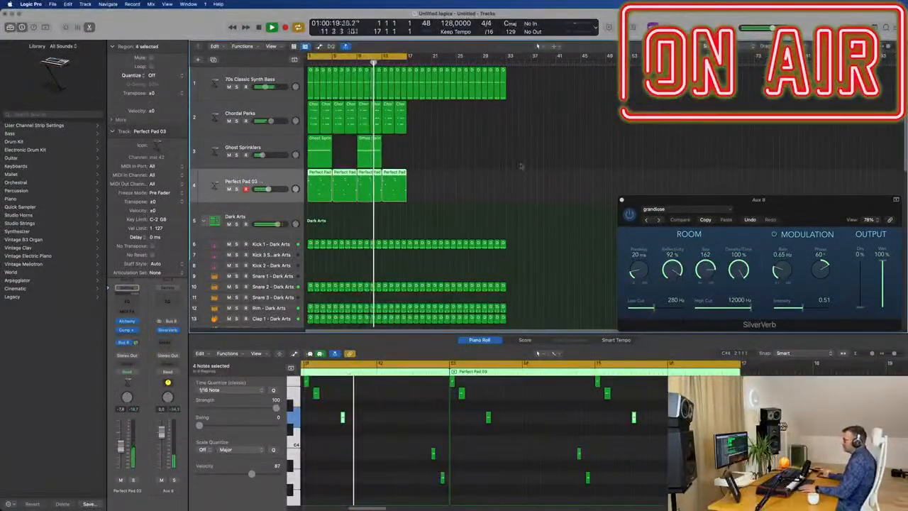
pyautogui.click(442, 156)
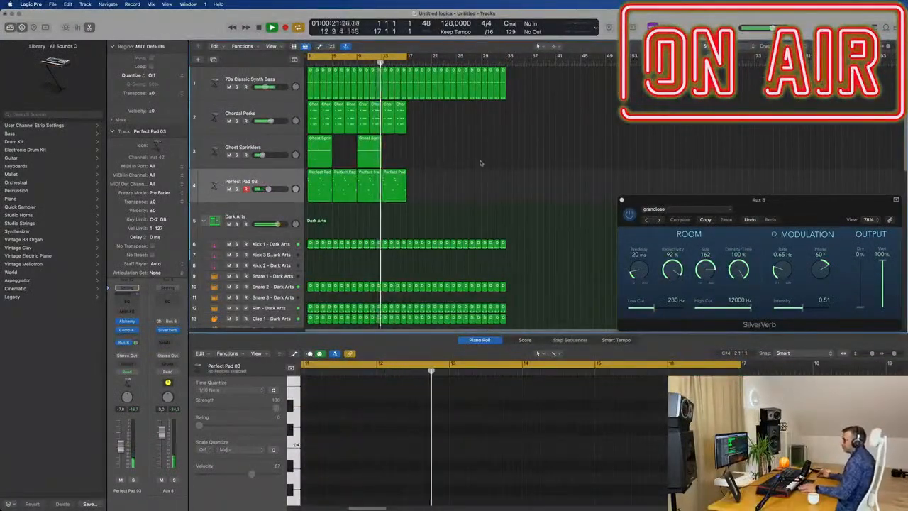
pyautogui.scroll(-5, 425, 247)
pyautogui.scroll(-2, 335, 264)
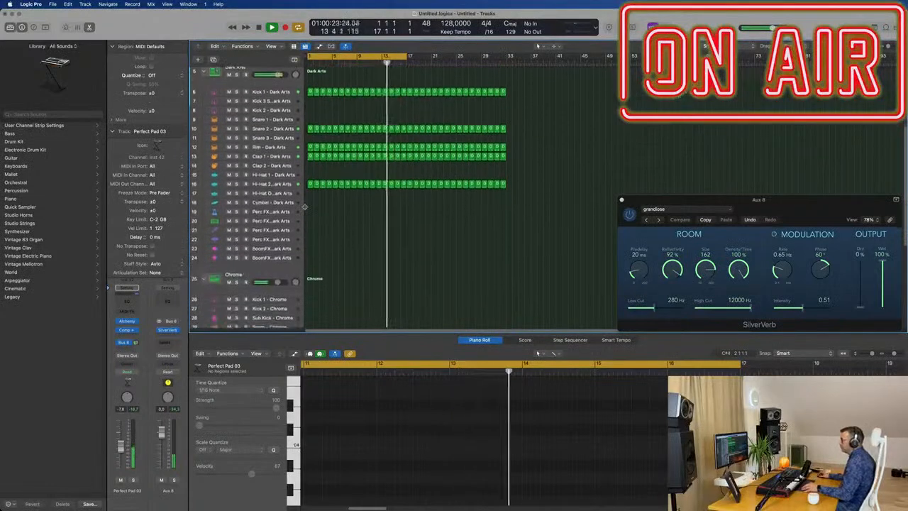
pyautogui.click(310, 184)
pyautogui.moveTo(310, 186); pyautogui.dragTo(310, 183)
pyautogui.click(317, 183)
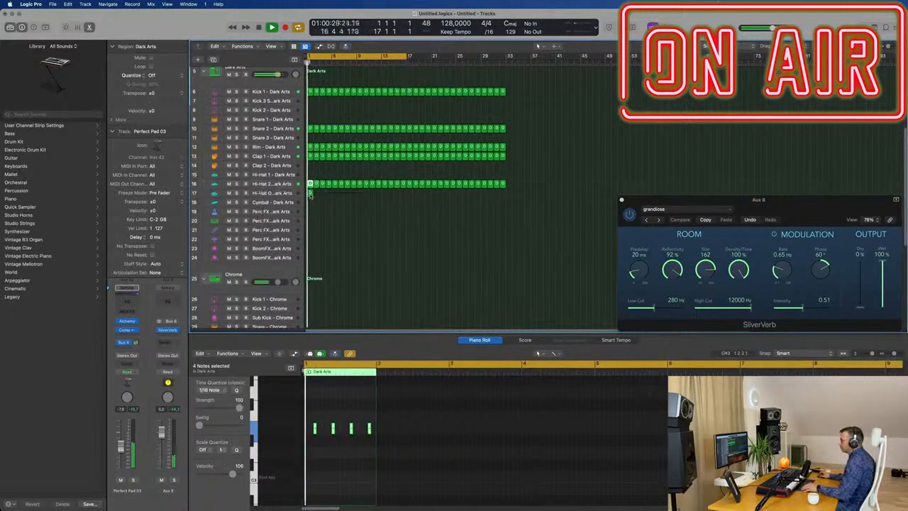
# Shift the four notes of the copied Hi-Hat Open region about one sixteenth later.
pyautogui.press('space')
pyautogui.scroll(3, 335, 480)
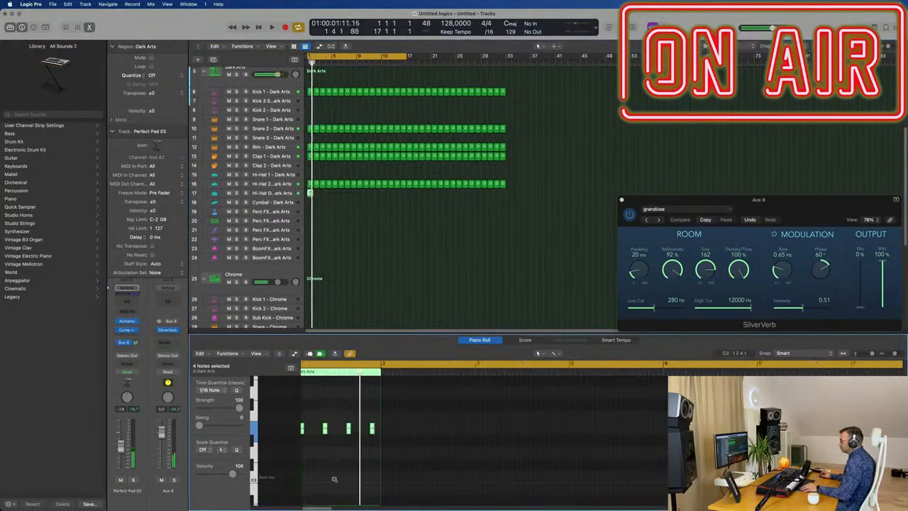
pyautogui.hscroll(-3, 337, 480)
pyautogui.press('space')
pyautogui.moveTo(321, 420); pyautogui.dragTo(530, 435)
pyautogui.press('space')
pyautogui.scroll(3, 355, 444)
pyautogui.hscroll(-3, 355, 444)
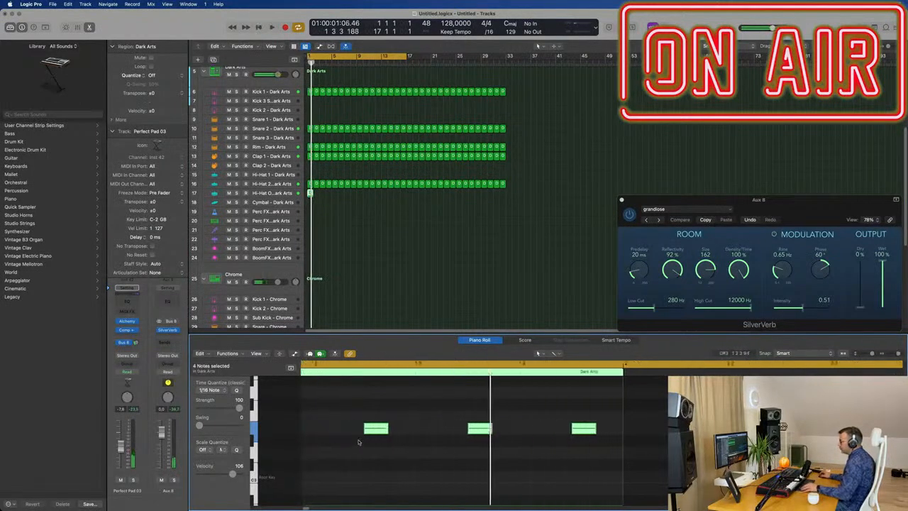
pyautogui.press('space')
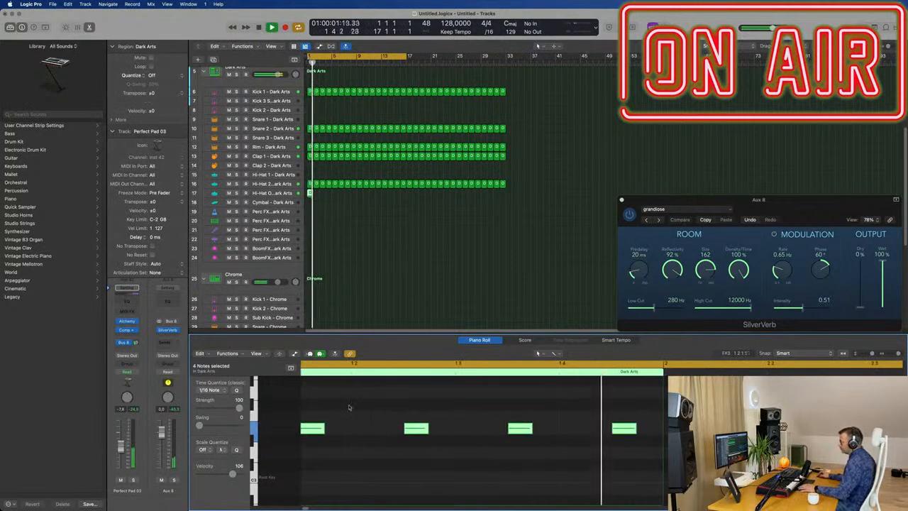
pyautogui.hscroll(-3, 336, 431)
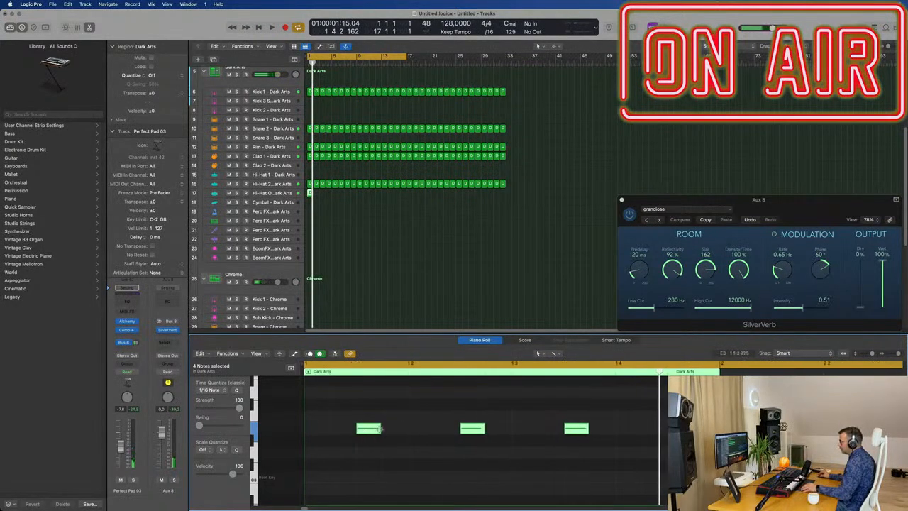
pyautogui.moveTo(363, 429); pyautogui.dragTo(388, 431)
# Repeat the edited Hi-Hat Open region along its track until it fills bars 1 to 32.
pyautogui.click(312, 200)
pyautogui.click(310, 194)
pyautogui.click(344, 198)
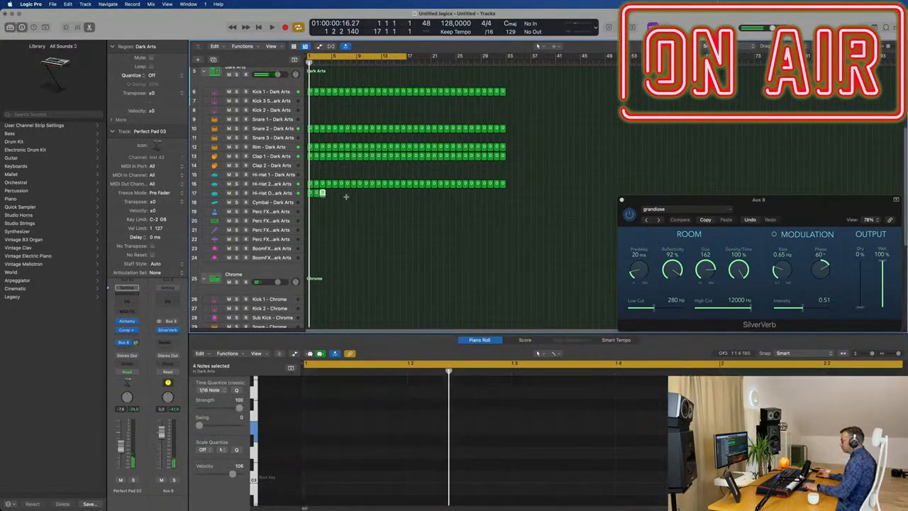
pyautogui.moveTo(331, 198); pyautogui.dragTo(301, 201)
pyautogui.press('super+r')
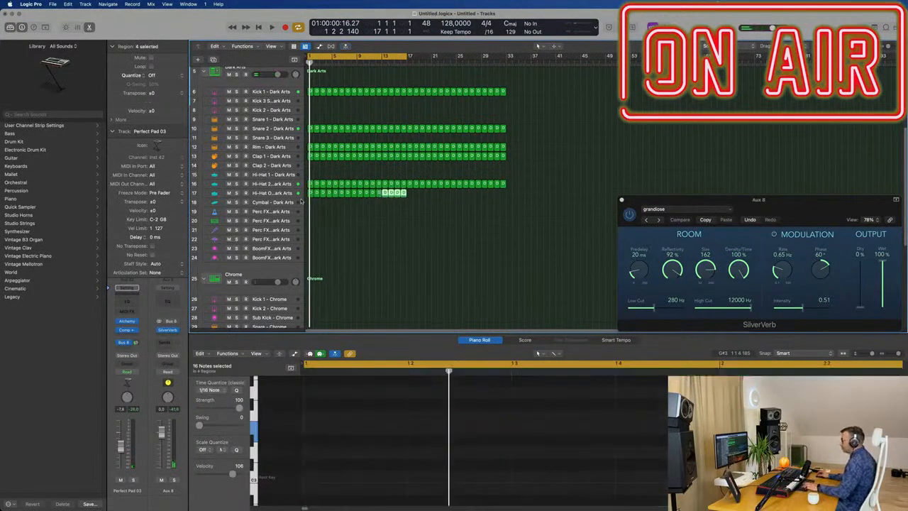
# Play the arrangement and lower the Hi-Hat Open channel volume to -21.5 dB.
pyautogui.press('space')
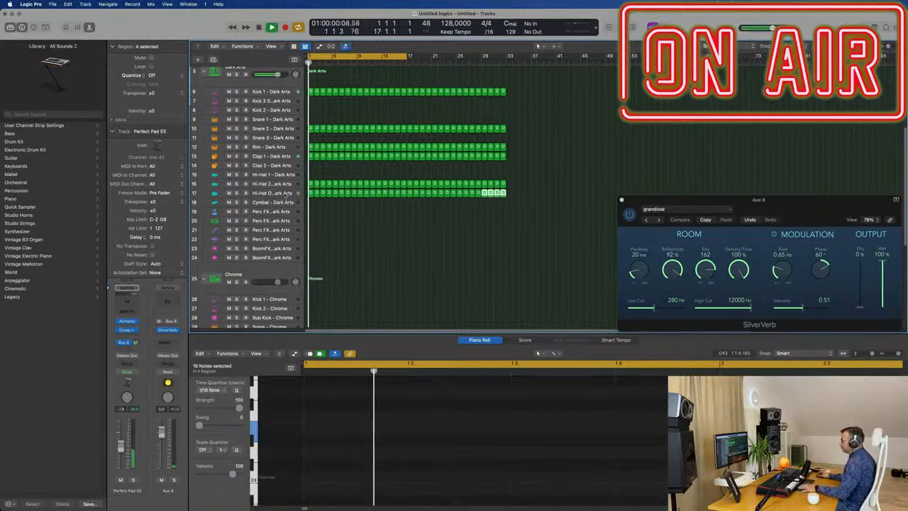
pyautogui.click(274, 194)
pyautogui.moveTo(121, 445); pyautogui.dragTo(121, 460)
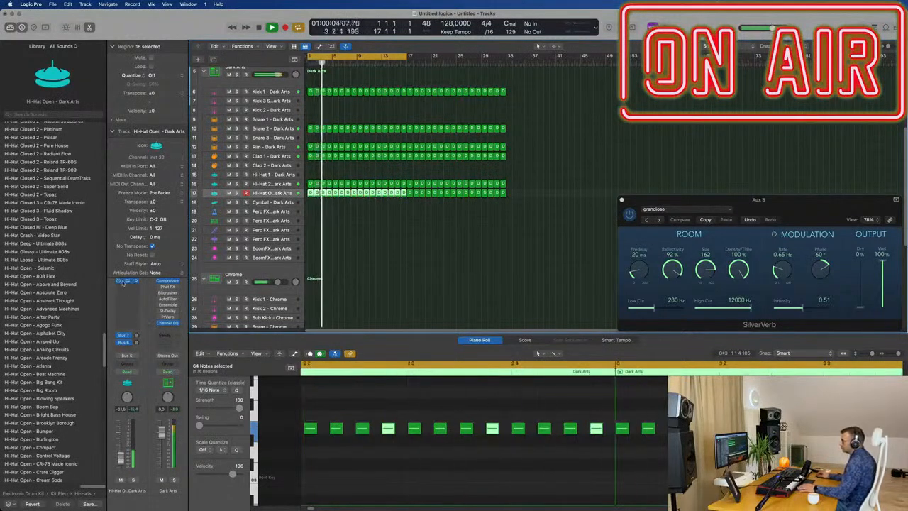
# In the Hi-Hat Open Quick Sampler, shorten the sample end to 0.066 s with a 0.007 s fade-out, and close the sampler.
pyautogui.click(111, 132)
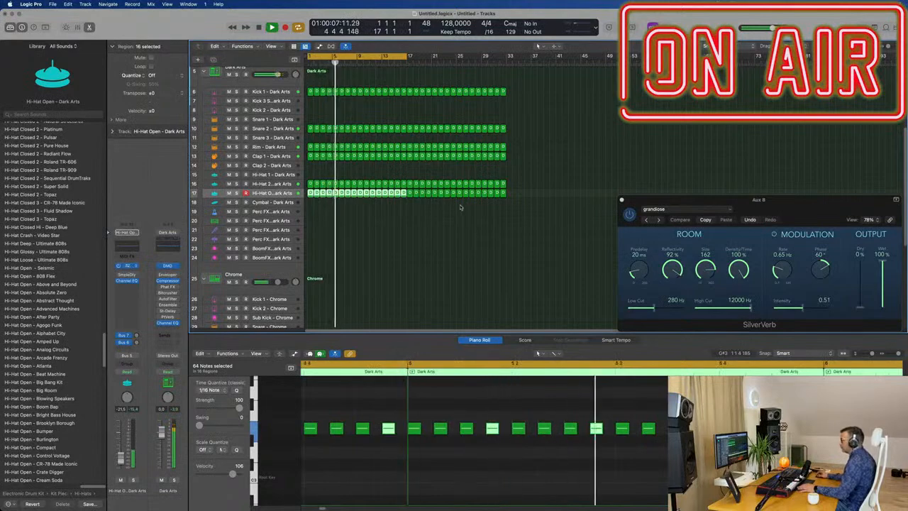
pyautogui.click(127, 266)
pyautogui.moveTo(677, 239); pyautogui.dragTo(317, 240)
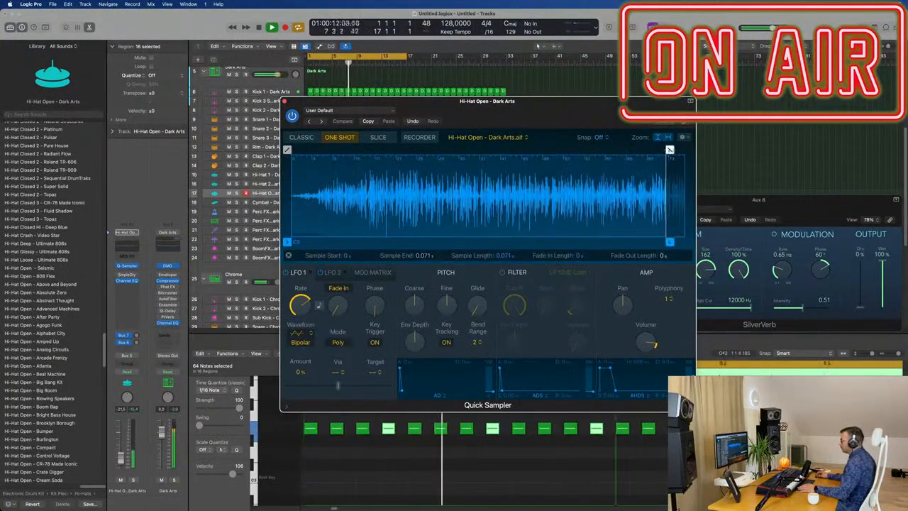
pyautogui.moveTo(669, 150); pyautogui.dragTo(632, 150)
pyautogui.moveTo(670, 242)
pyautogui.mouseDown()
pyautogui.moveTo(693, 248)
pyautogui.moveTo(573, 246)
pyautogui.mouseUp()
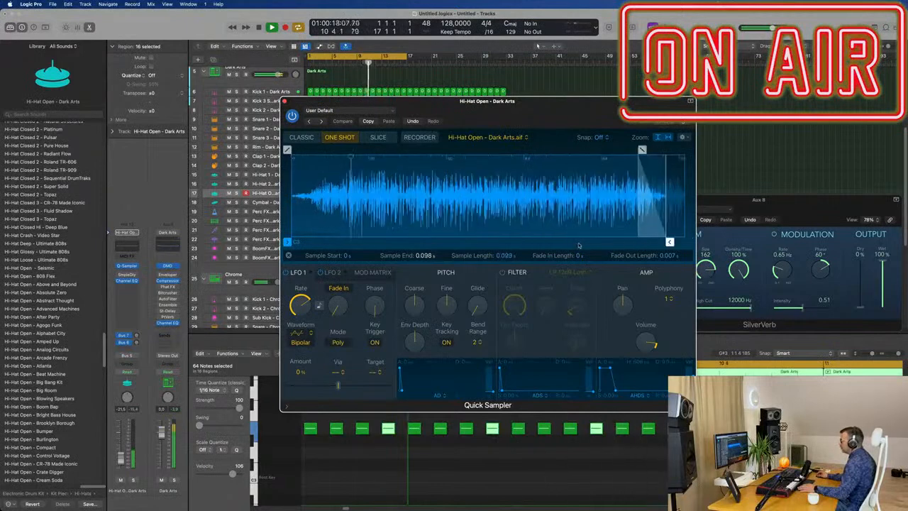
pyautogui.moveTo(670, 243); pyautogui.dragTo(562, 245)
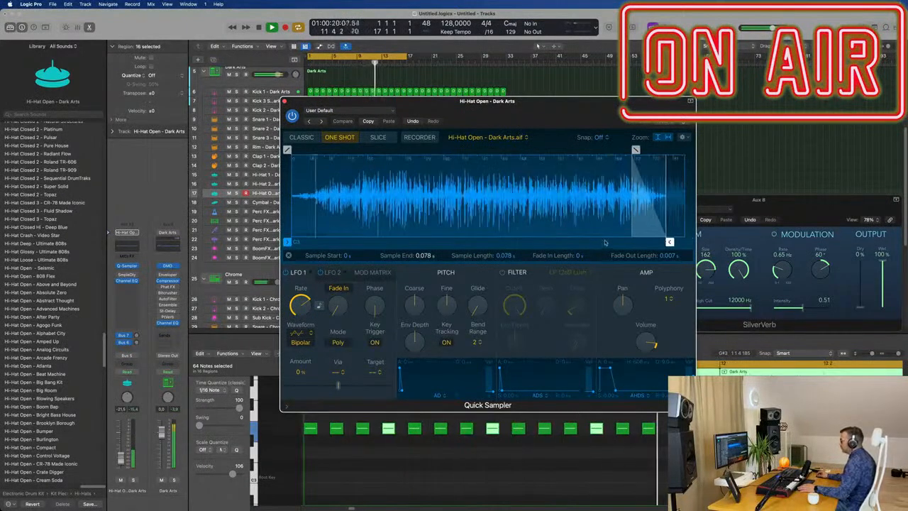
pyautogui.moveTo(669, 243); pyautogui.dragTo(641, 244)
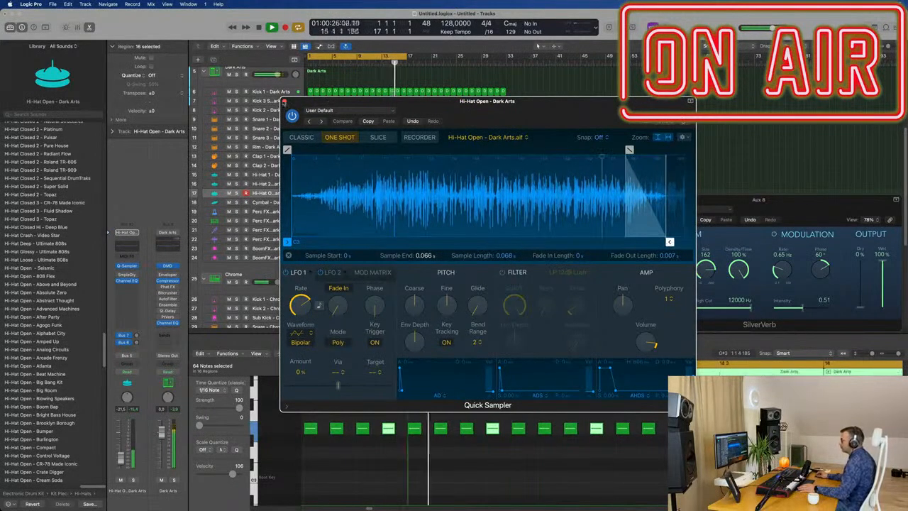
pyautogui.press('super+w')
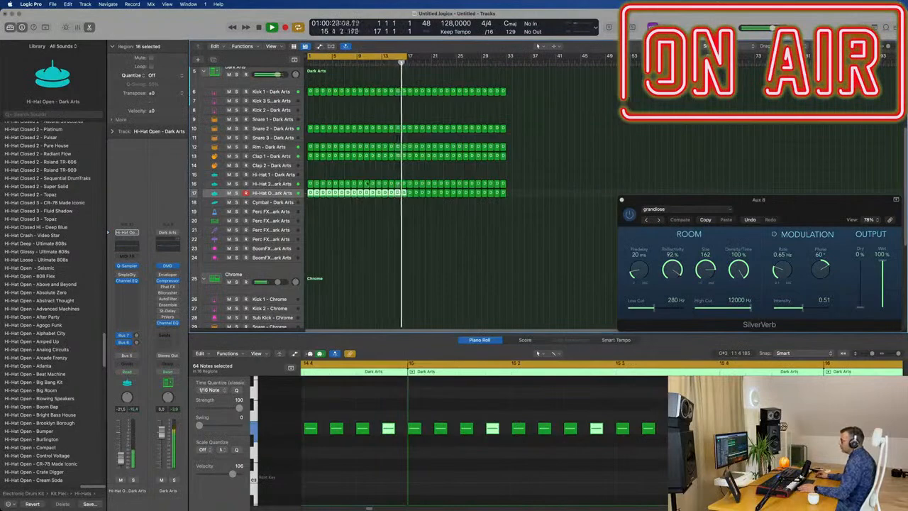
# Mute the Perfect Pad 03 track and repeat the Chordal Perks and Ghost Sprinklers regions once from bar 17.
pyautogui.scroll(5, 269, 165)
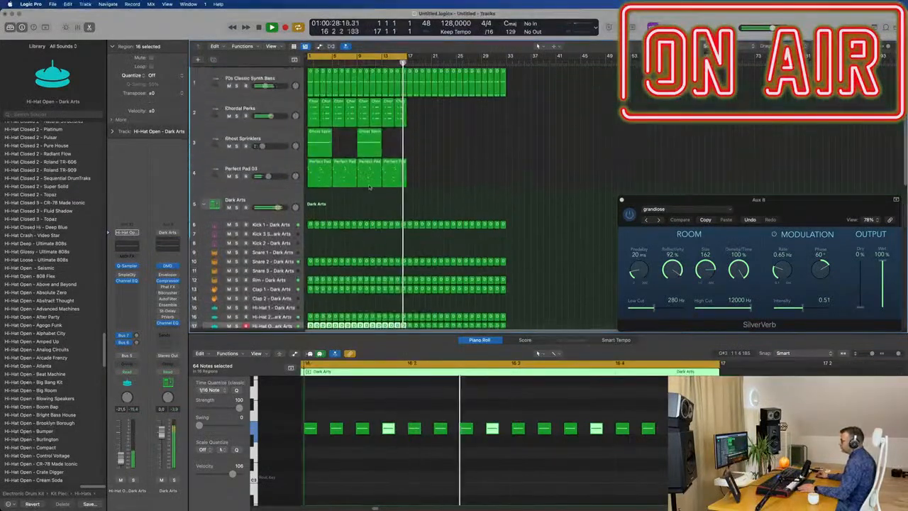
pyautogui.click(269, 165)
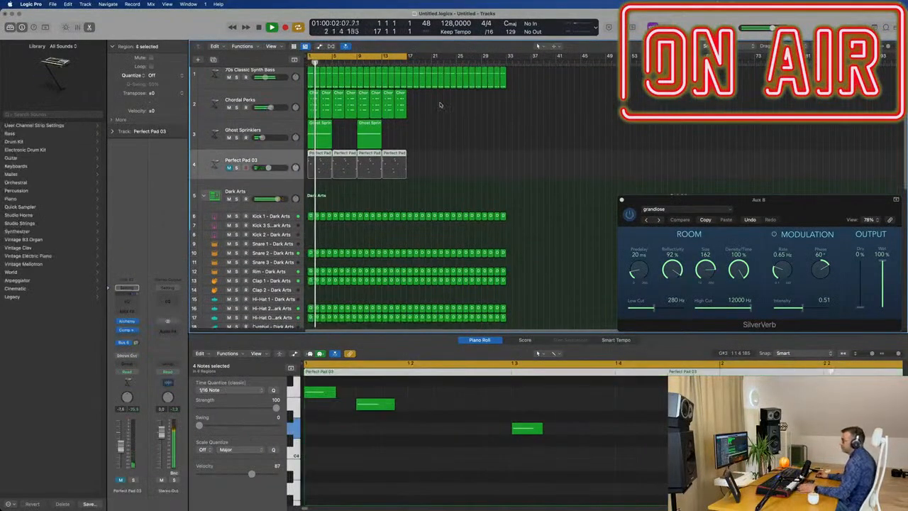
pyautogui.moveTo(439, 103); pyautogui.dragTo(317, 137)
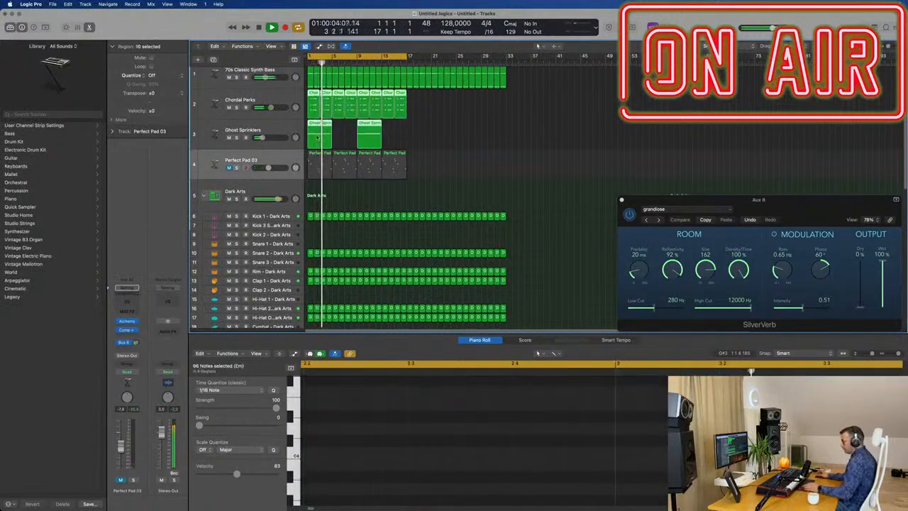
pyautogui.press('super+r')
pyautogui.click(596, 121)
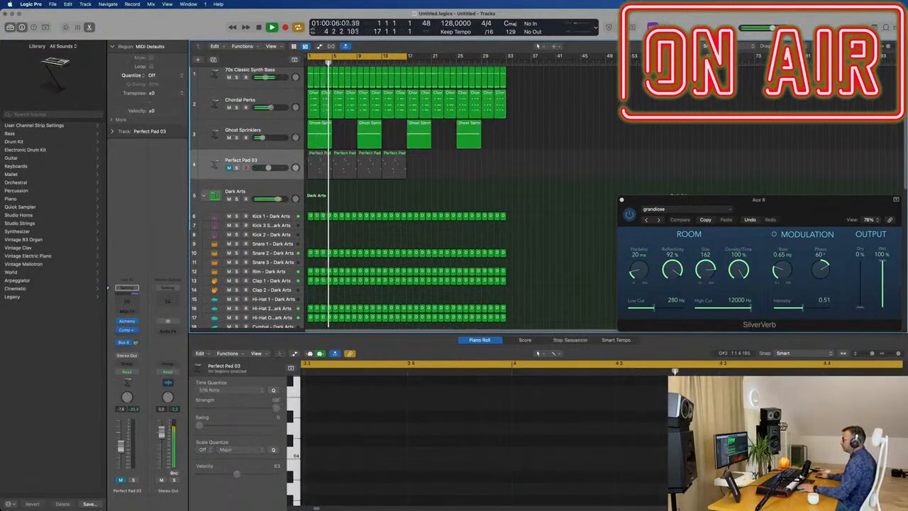
# Show the secondary ruler in the arrangement and extend the cycle range to bar 33.
pyautogui.click(274, 46)
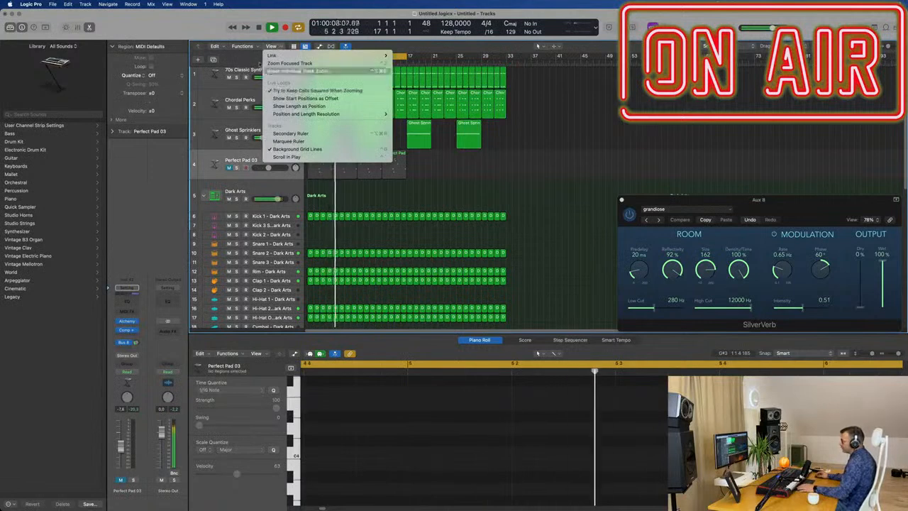
pyautogui.click(290, 133)
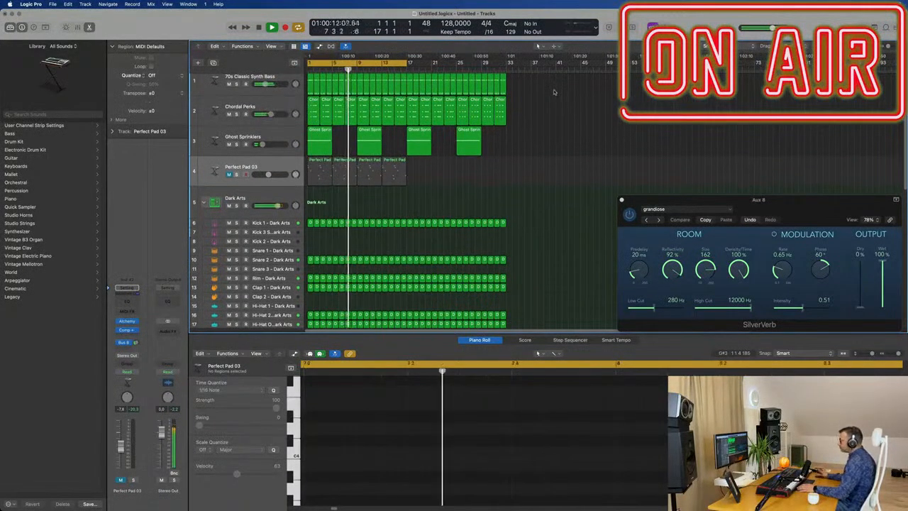
pyautogui.moveTo(410, 64); pyautogui.dragTo(508, 70)
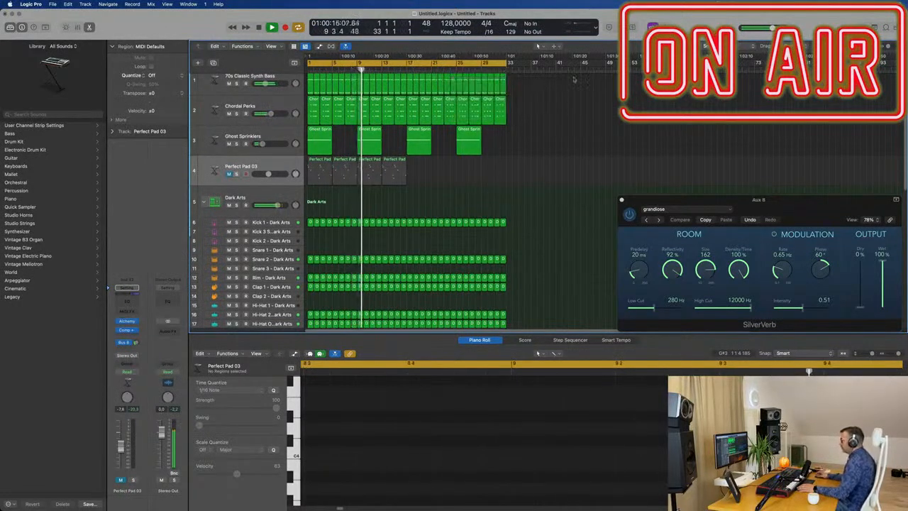
pyautogui.scroll(1, 566, 146)
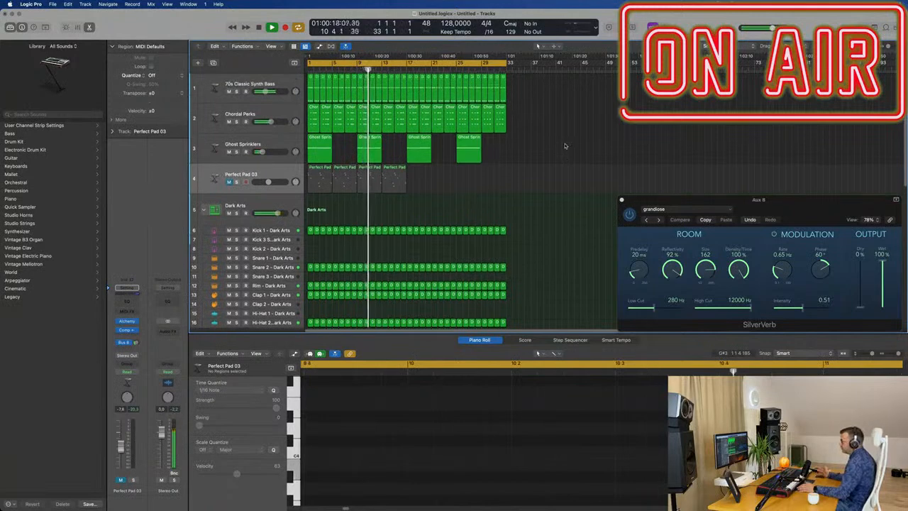
# Repeat all regions until the arrangement reaches bar 129, and extend the cycle range over it.
pyautogui.scroll(-2, 544, 147)
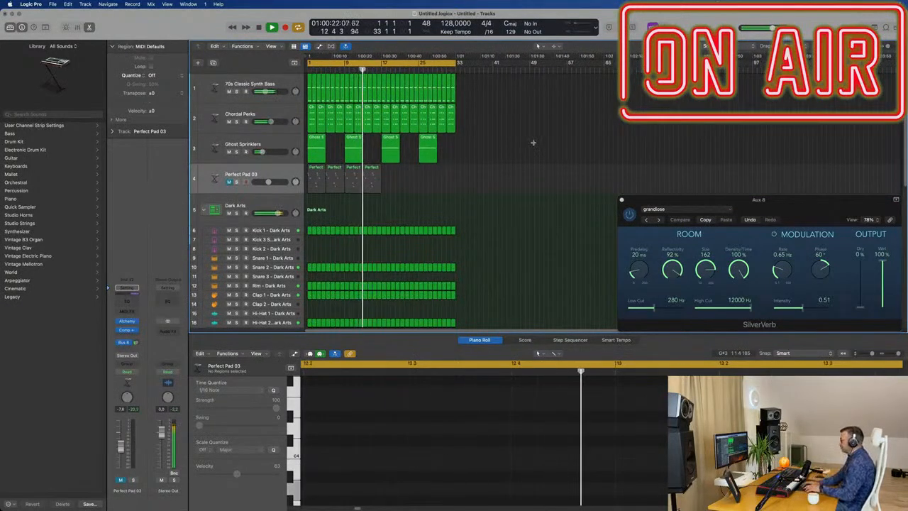
pyautogui.press('super+a')
pyautogui.press('super+r')
pyautogui.press('super+r')
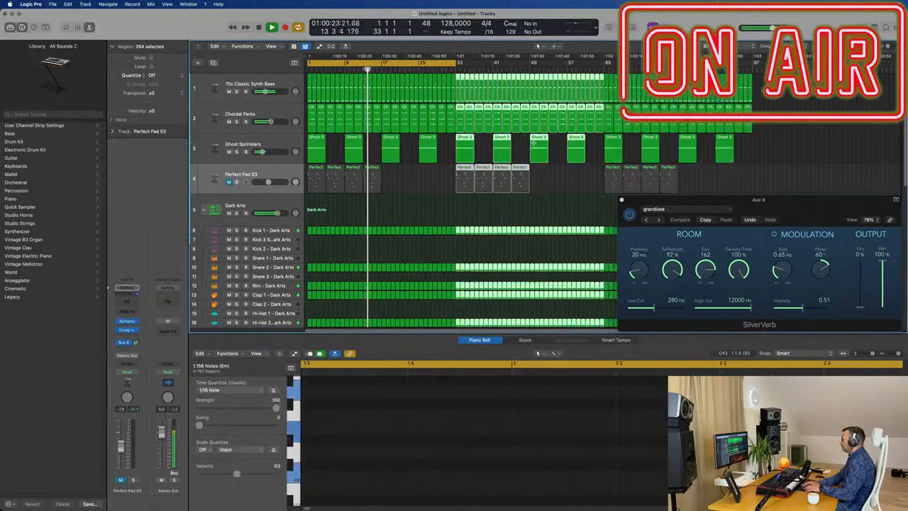
pyautogui.press('super+r')
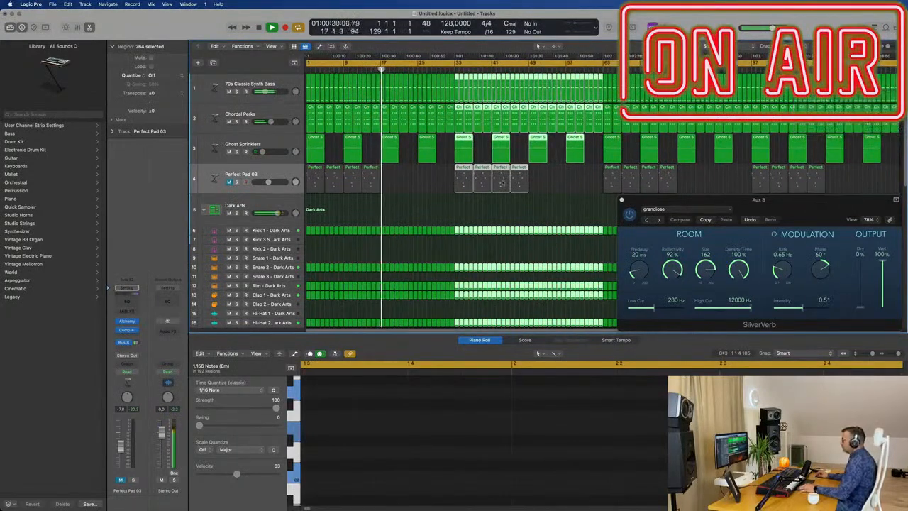
pyautogui.click(419, 211)
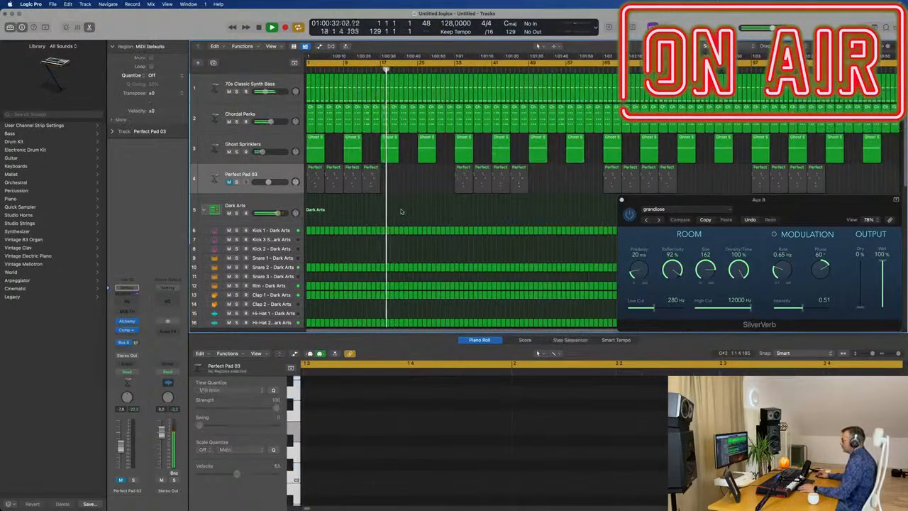
# Copy all regions on the Chrome closed hi-hat track 16 bars later to fill the empty gaps.
pyautogui.scroll(-10, 401, 211)
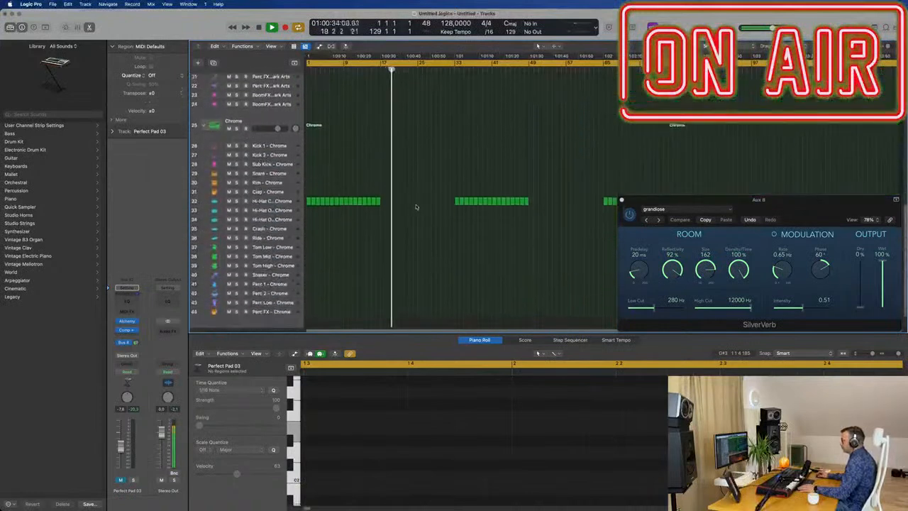
pyautogui.scroll(-2, 416, 208)
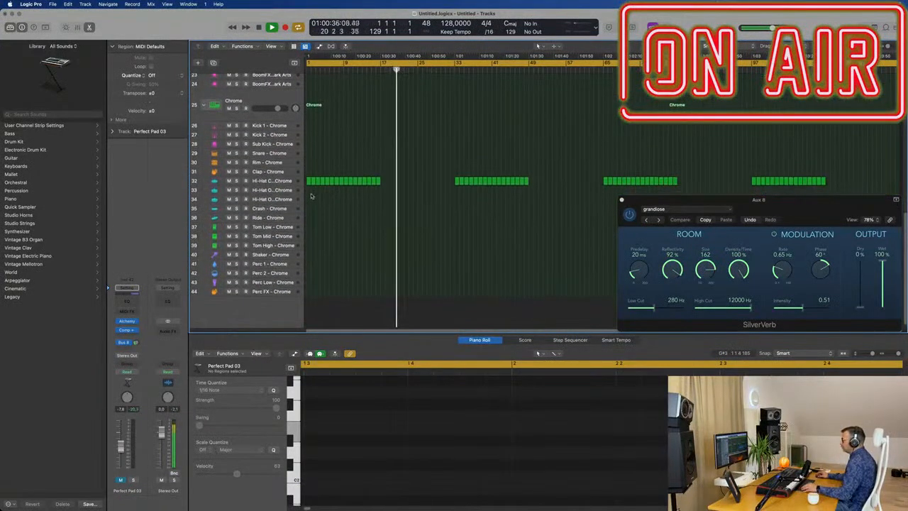
pyautogui.click(280, 181)
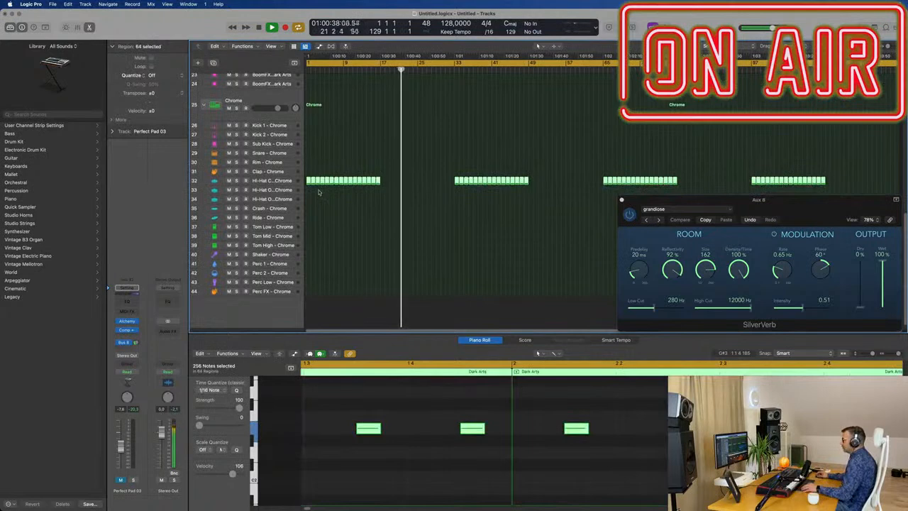
pyautogui.moveTo(319, 183); pyautogui.dragTo(388, 191)
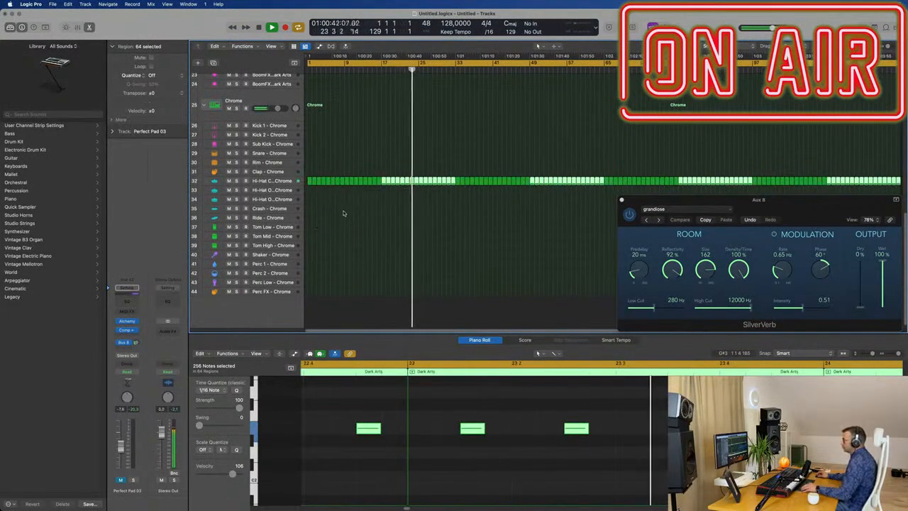
pyautogui.scroll(5, 354, 211)
pyautogui.scroll(6, 362, 211)
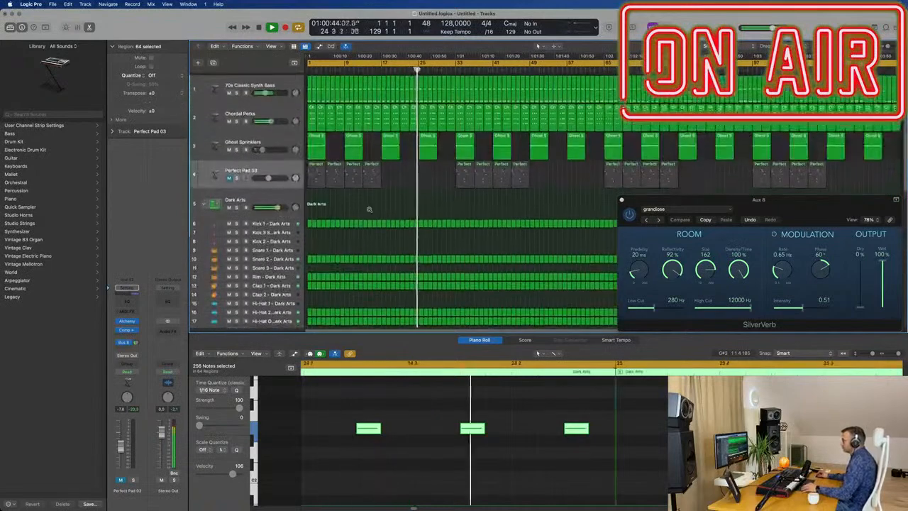
# Play the arrangement from the start and compare it with the Perfect Pad 03 track unmuted and muted.
pyautogui.click(371, 207)
pyautogui.press('space')
pyautogui.press('space')
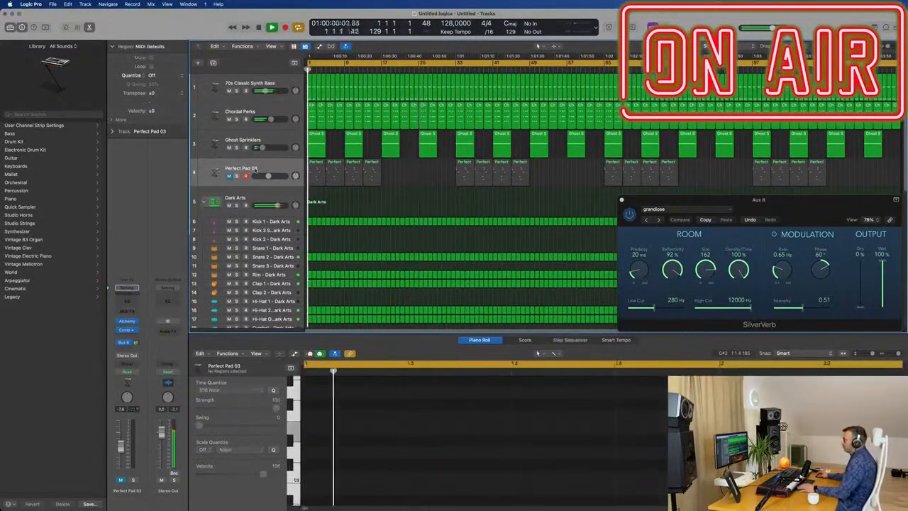
pyautogui.click(228, 176)
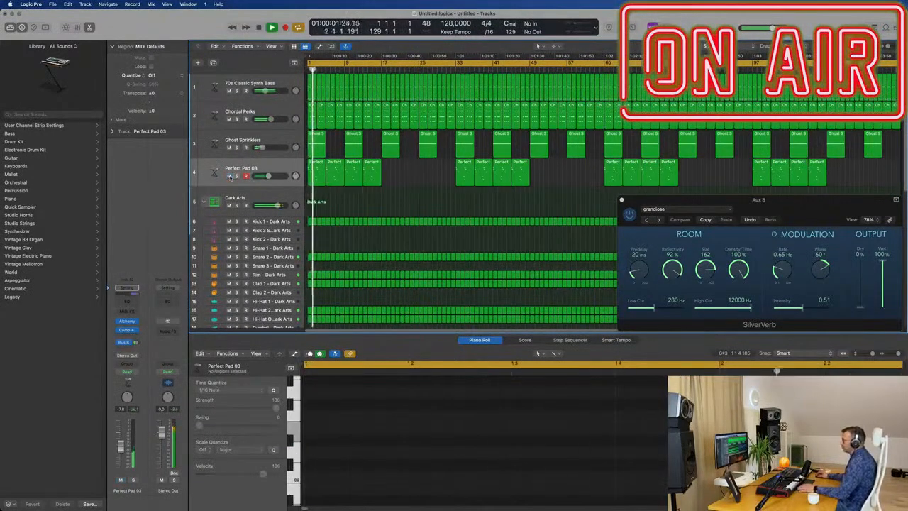
pyautogui.click(229, 176)
# Duplicate the 70s Classic Synth Bass track and copy its first region onto the new track at bar 1.
pyautogui.click(279, 80)
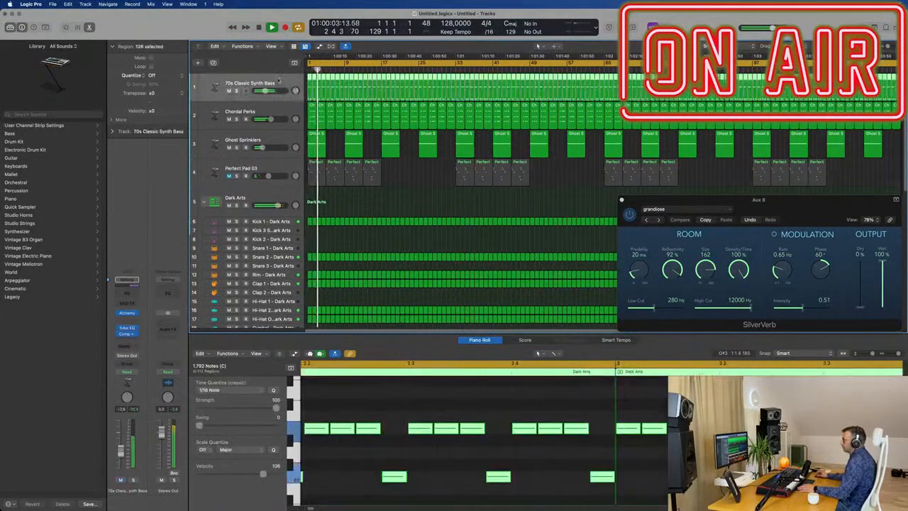
pyautogui.click(213, 63)
pyautogui.moveTo(309, 92); pyautogui.dragTo(310, 114)
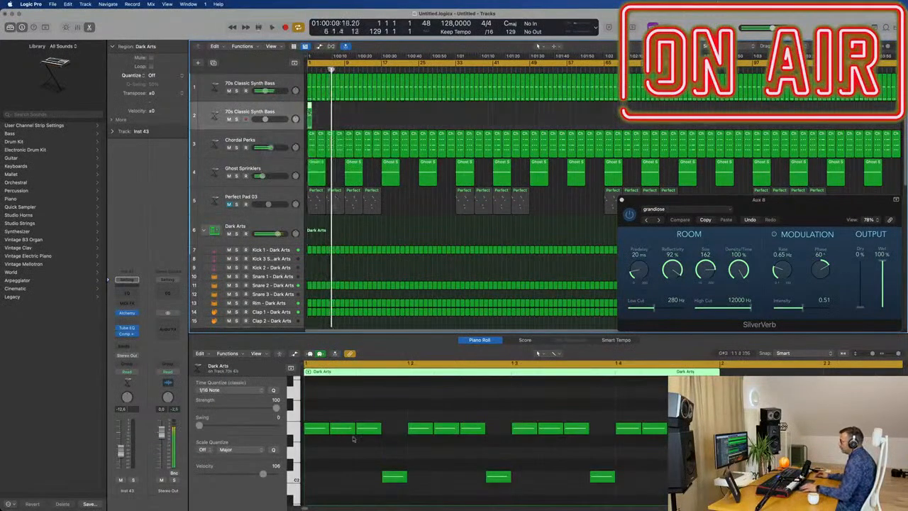
# Raise the low notes of the copied bass region so they sit just above its row of repeated notes.
pyautogui.moveTo(309, 404); pyautogui.dragTo(670, 505)
pyautogui.scroll(3, 425, 493)
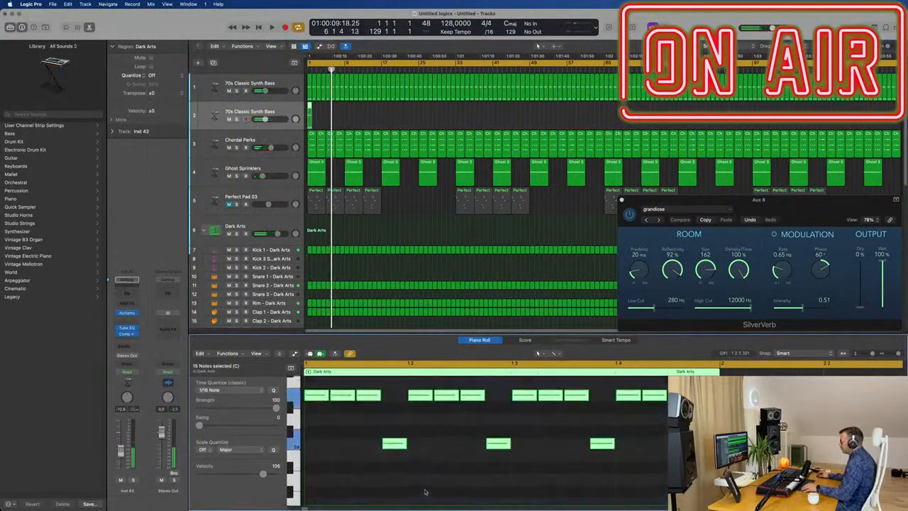
pyautogui.click(359, 472)
pyautogui.moveTo(353, 463); pyautogui.dragTo(702, 486)
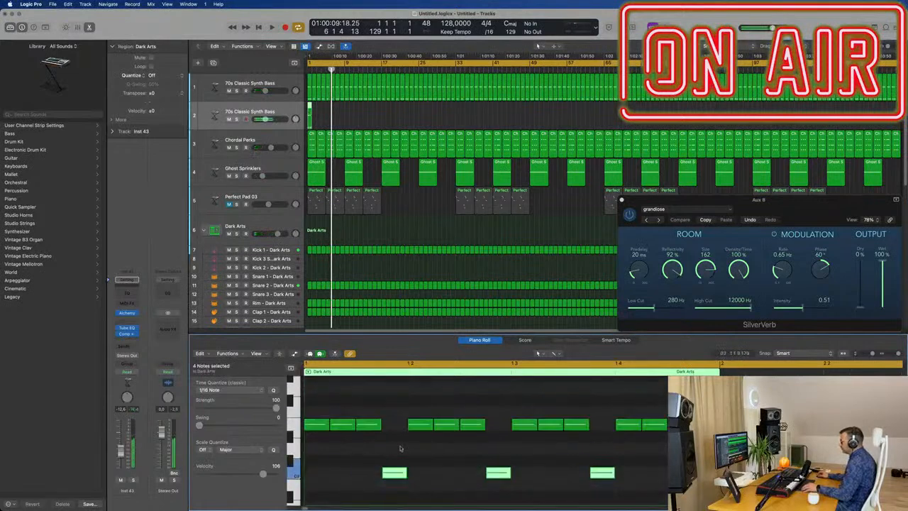
pyautogui.moveTo(393, 475); pyautogui.dragTo(394, 413)
pyautogui.moveTo(372, 448); pyautogui.dragTo(670, 490)
pyautogui.press('Delete')
# Transpose all notes in the copied bass region up one octave.
pyautogui.moveTo(328, 117); pyautogui.dragTo(298, 122)
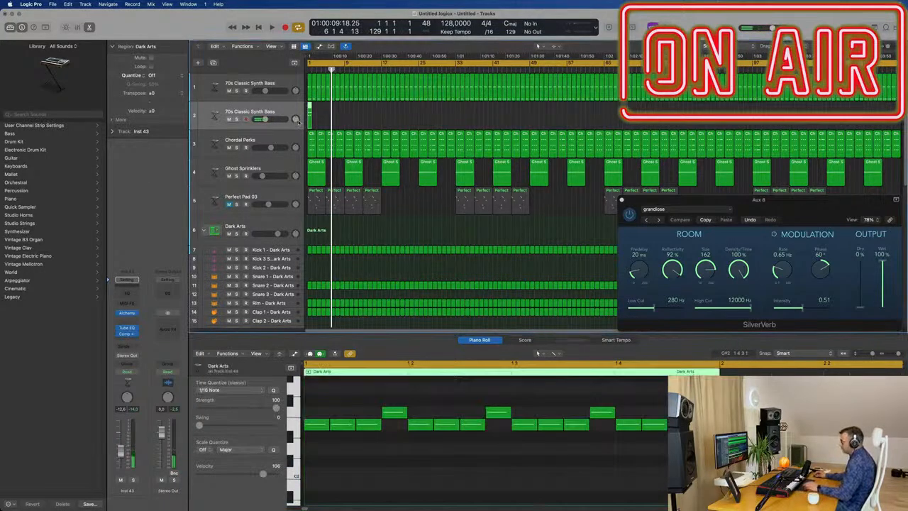
pyautogui.click(417, 488)
pyautogui.press('super+a')
pyautogui.press('Delete')
# Lower the duplicated bass track's volume to -16.6 dB and repeat its one-bar region along the track up to bar 129.
pyautogui.press('space')
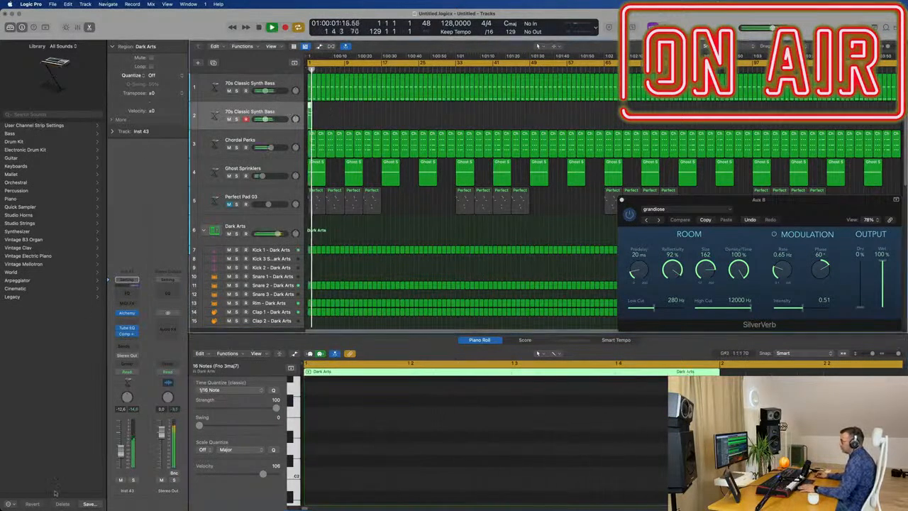
pyautogui.press('space')
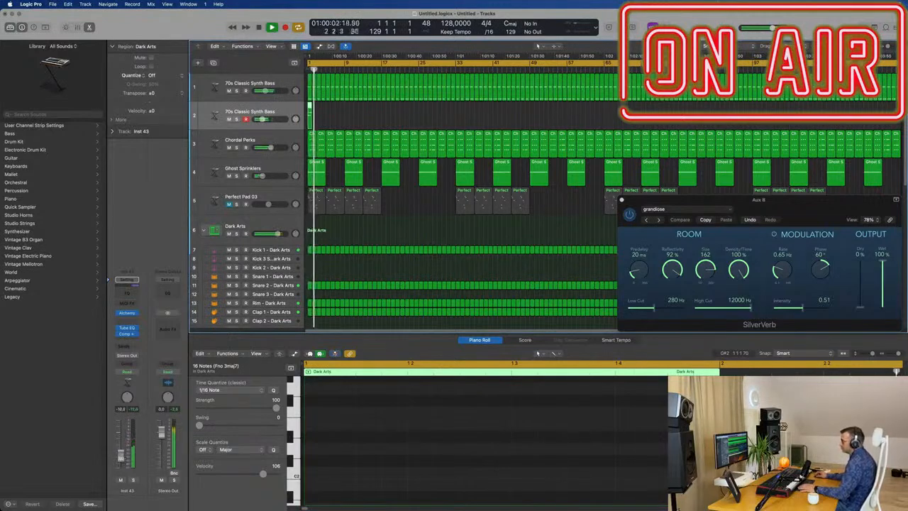
pyautogui.press('space')
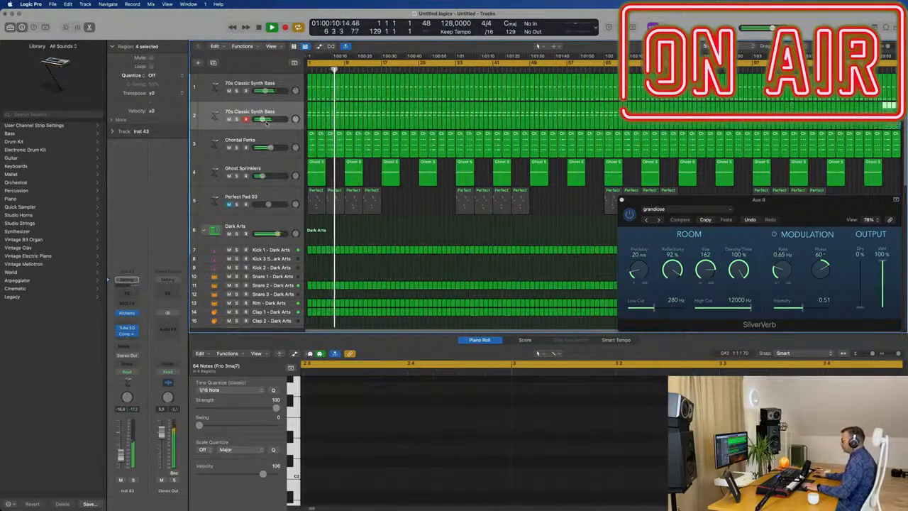
pyautogui.click(289, 113)
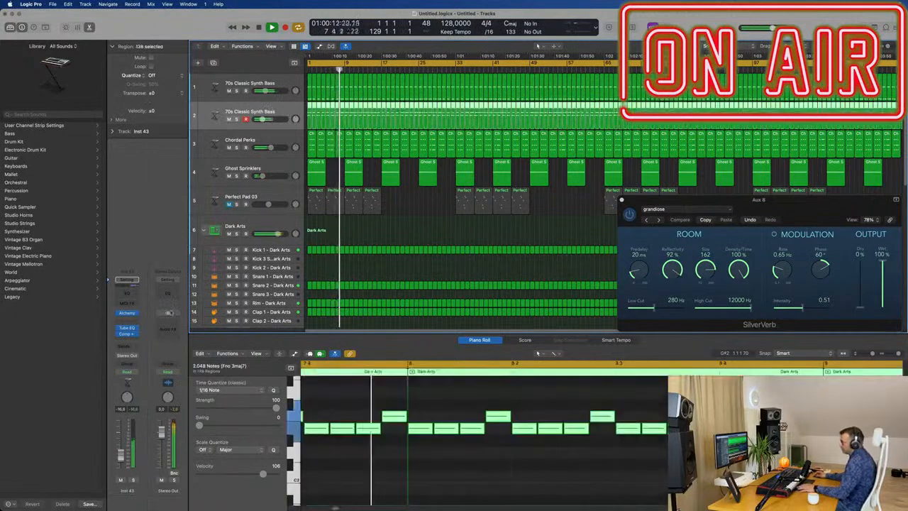
# Open the duplicated bass track's Alchemy synth and show its preset browser.
pyautogui.click(127, 314)
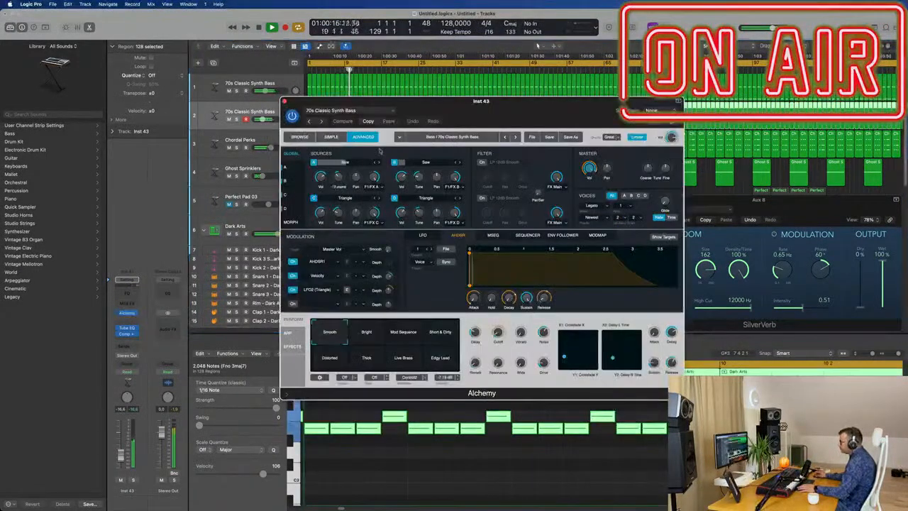
pyautogui.moveTo(487, 102); pyautogui.dragTo(478, 102)
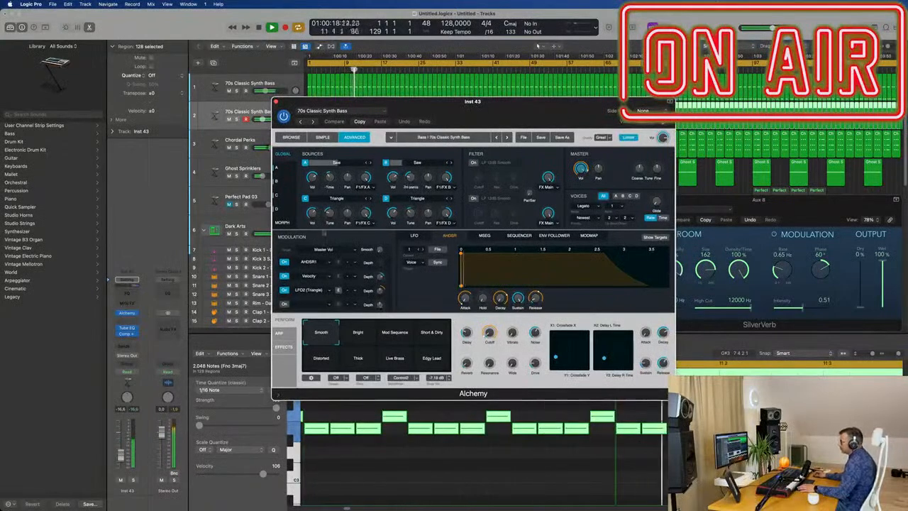
pyautogui.click(290, 139)
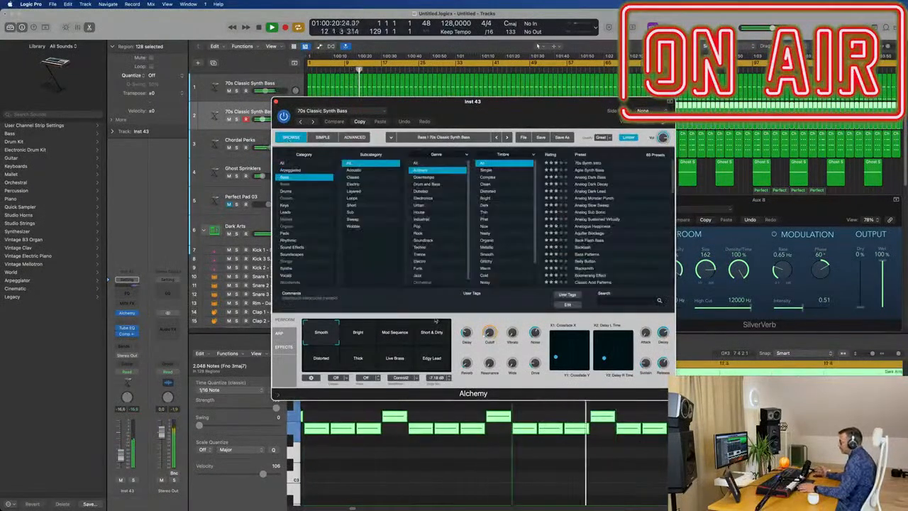
# Audition Alchemy's performance snapshots for the duplicated bass, choose Bright and adjust its cutoff.
pyautogui.click(362, 339)
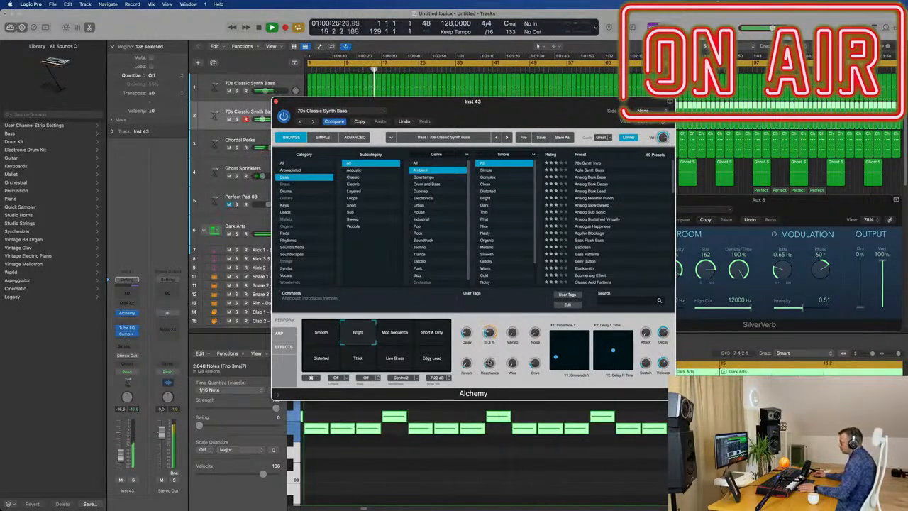
pyautogui.click(390, 345)
pyautogui.click(424, 338)
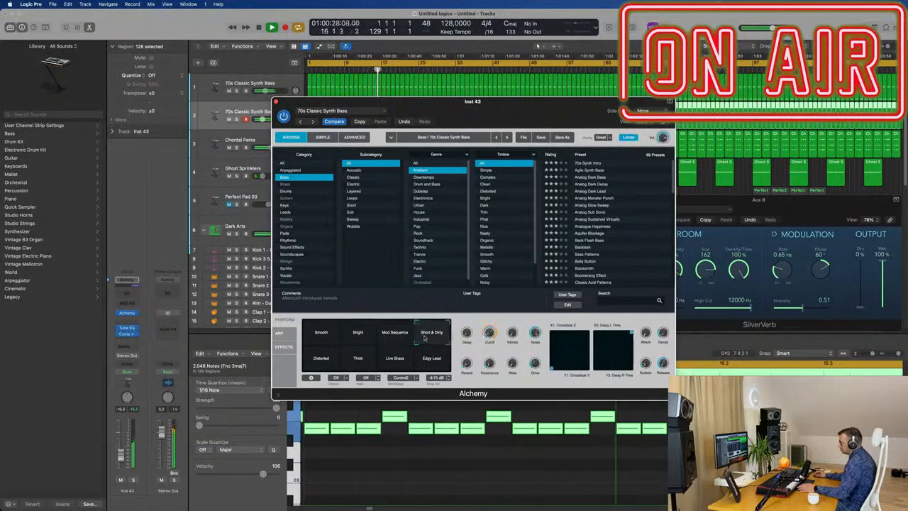
pyautogui.click(357, 335)
pyautogui.click(328, 361)
pyautogui.click(345, 362)
pyautogui.click(399, 362)
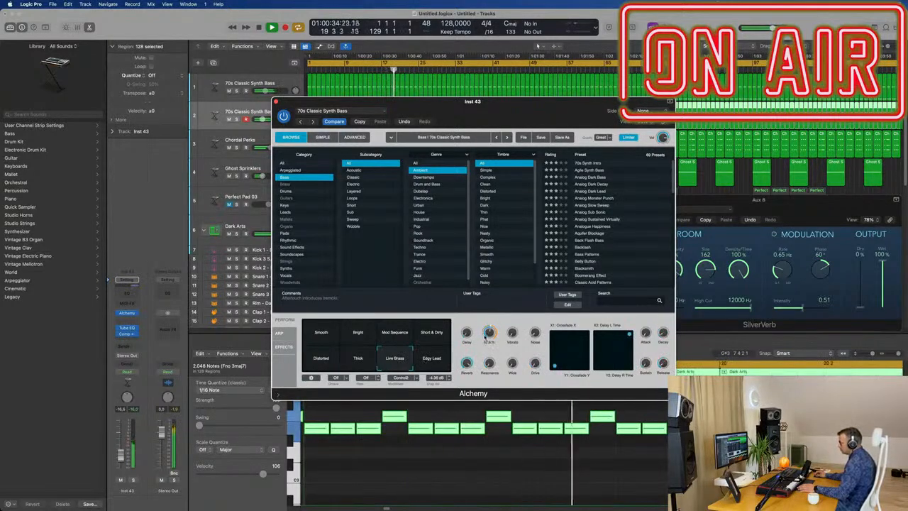
pyautogui.click(438, 359)
pyautogui.click(375, 341)
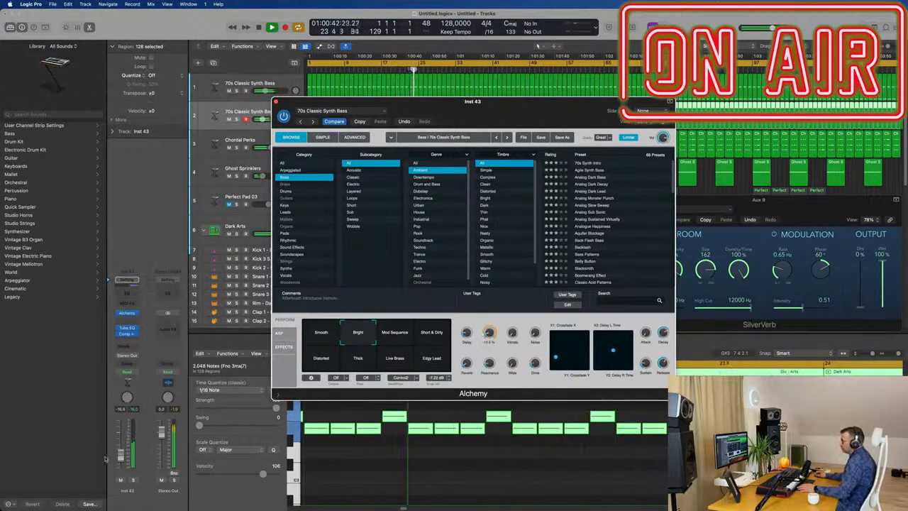
# Compare the mix with the duplicated bass muted and unmuted, and lower that track's volume to -17.6 dB.
pyautogui.click(120, 482)
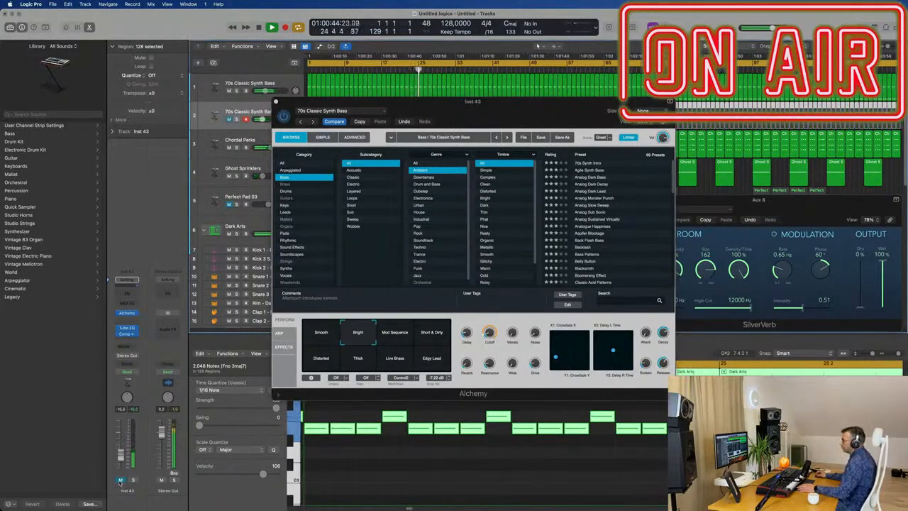
pyautogui.click(120, 481)
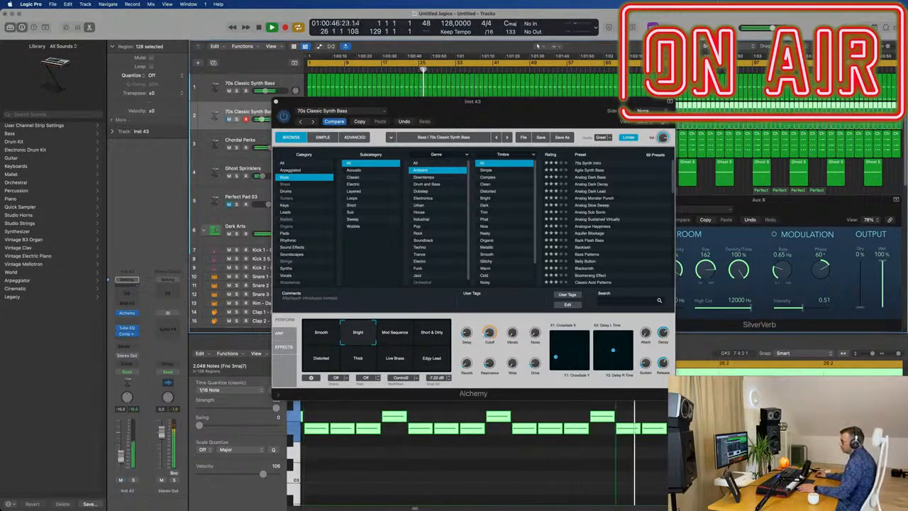
pyautogui.moveTo(508, 97); pyautogui.dragTo(615, 143)
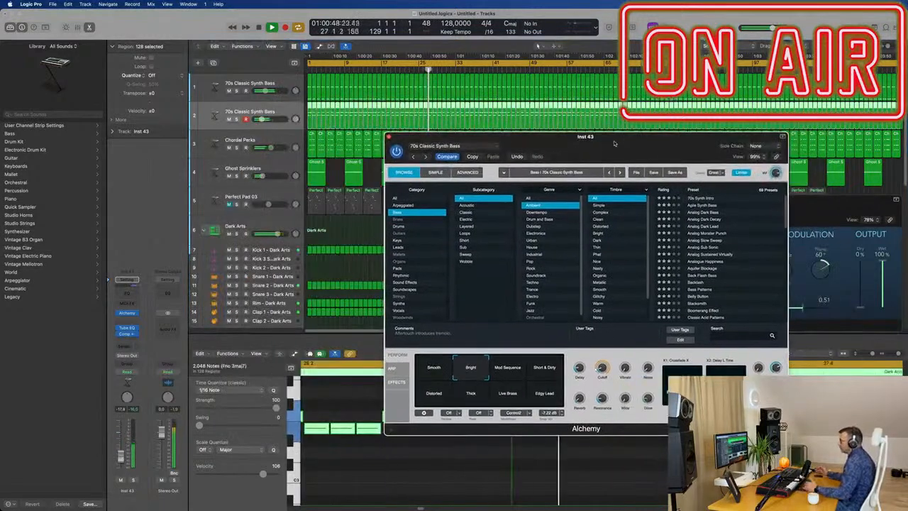
# Add a Channel EQ to the duplicated bass with a 12 dB/Oct low cut at 114 Hz and a Q of 0.93.
pyautogui.click(127, 281)
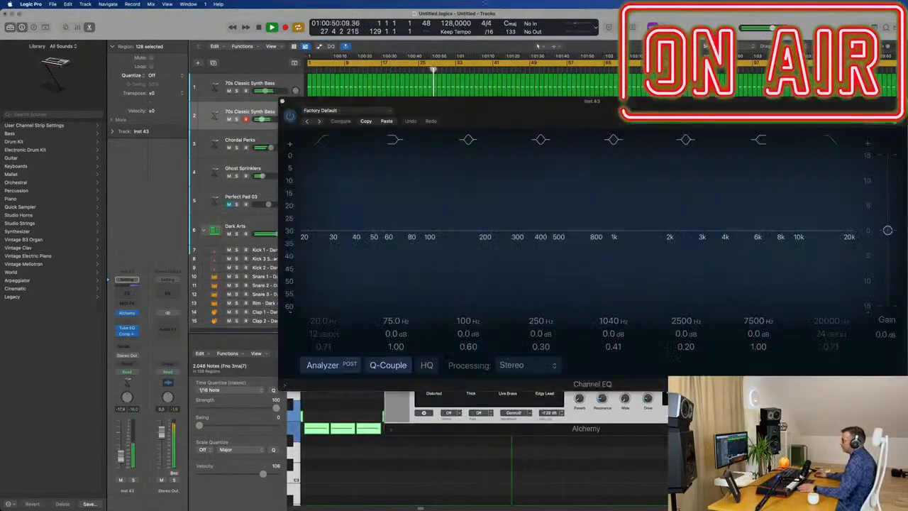
pyautogui.moveTo(316, 185)
pyautogui.mouseDown()
pyautogui.moveTo(373, 213)
pyautogui.moveTo(419, 217)
pyautogui.mouseUp()
pyautogui.moveTo(409, 252); pyautogui.dragTo(447, 242)
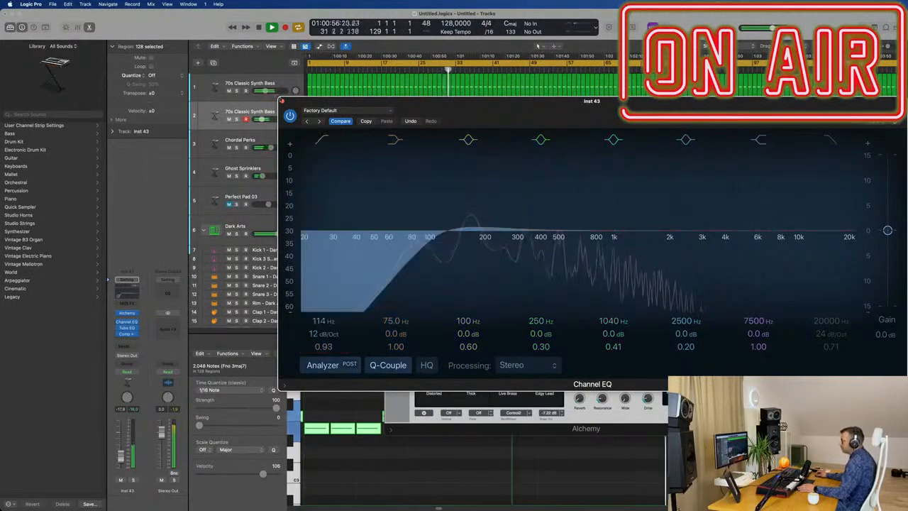
pyautogui.click(283, 101)
# Add a Channel EQ to the original bass with a +2.7 dB low shelf at 75 Hz, and close the plug-in windows for both basses.
pyautogui.click(267, 84)
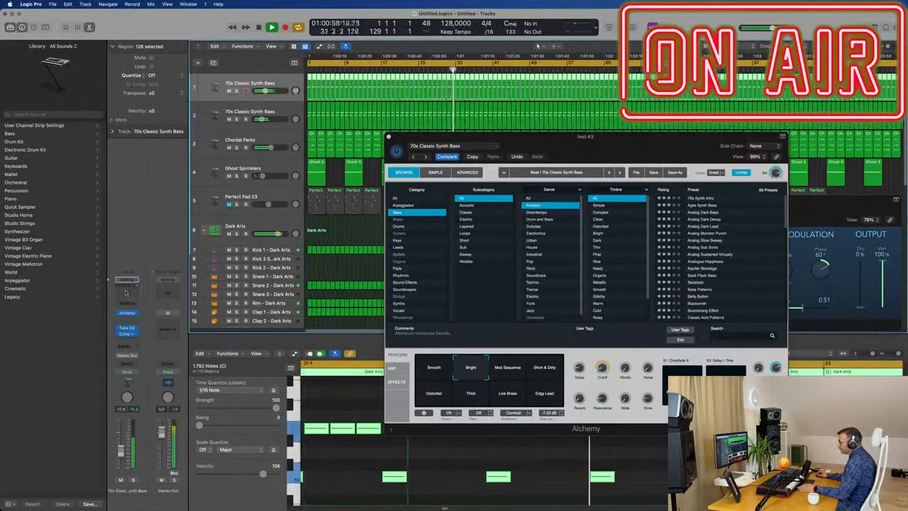
pyautogui.click(126, 292)
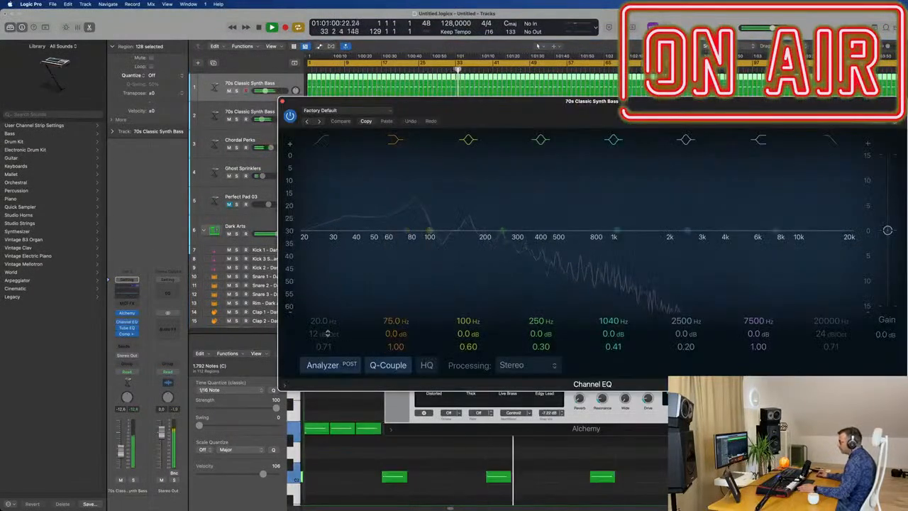
pyautogui.moveTo(383, 339)
pyautogui.mouseDown()
pyautogui.moveTo(383, 328)
pyautogui.moveTo(396, 337)
pyautogui.mouseUp()
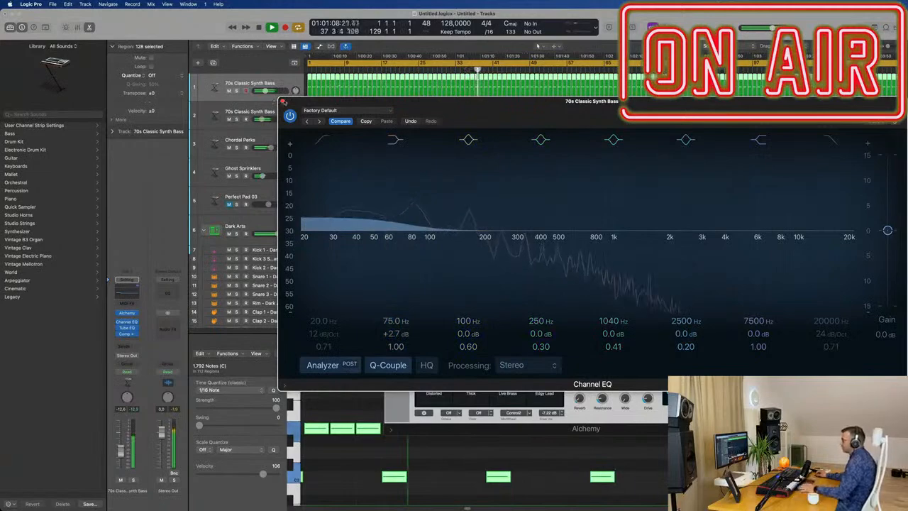
pyautogui.click(283, 102)
pyautogui.moveTo(423, 140); pyautogui.dragTo(285, 123)
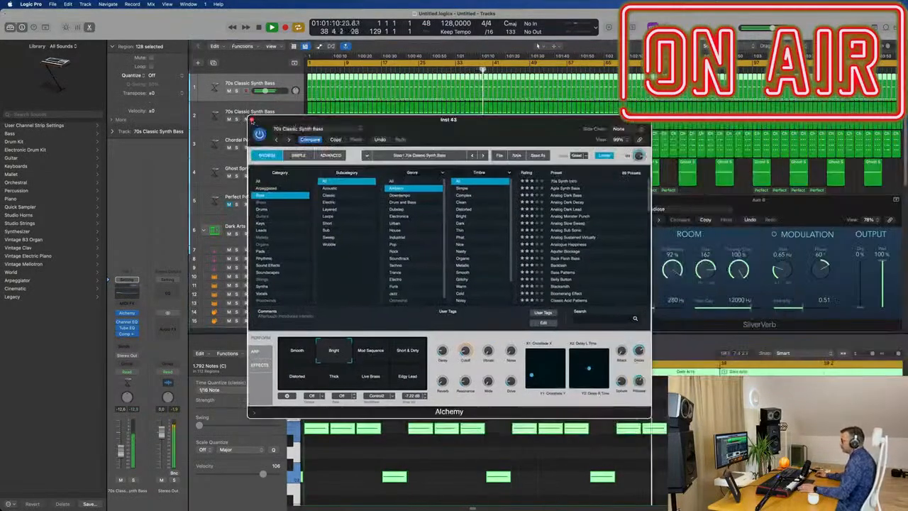
pyautogui.click(252, 120)
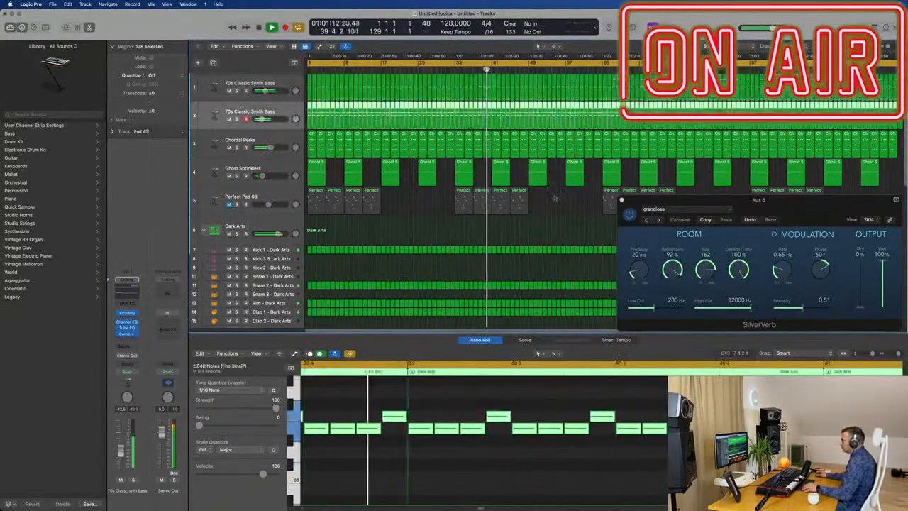
# Duplicate the Chordal Perks track and copy its first region onto the new track at bar 1.
pyautogui.click(281, 196)
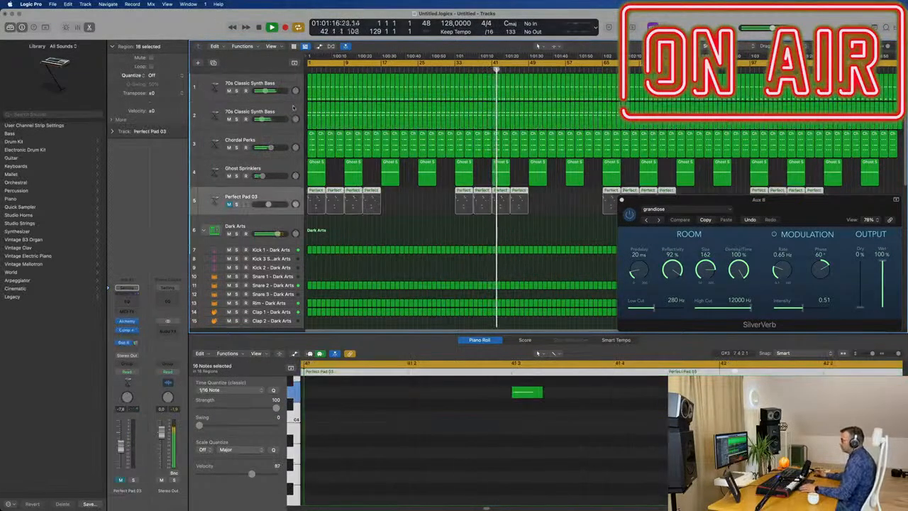
pyautogui.click(291, 134)
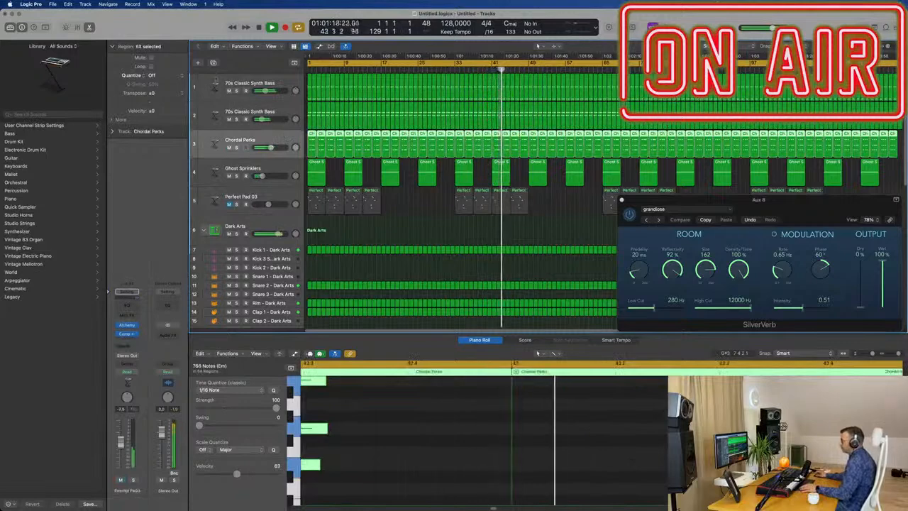
pyautogui.press('super+d')
pyautogui.moveTo(311, 144); pyautogui.dragTo(311, 173)
# Delete nine notes from the copied Chordal Perks region, keeping only the three-note chord at beat 3 of bar 1.
pyautogui.moveTo(430, 383); pyautogui.dragTo(681, 496)
pyautogui.press('Delete')
pyautogui.hscroll(-2, 395, 405)
pyautogui.hscroll(-2, 395, 405)
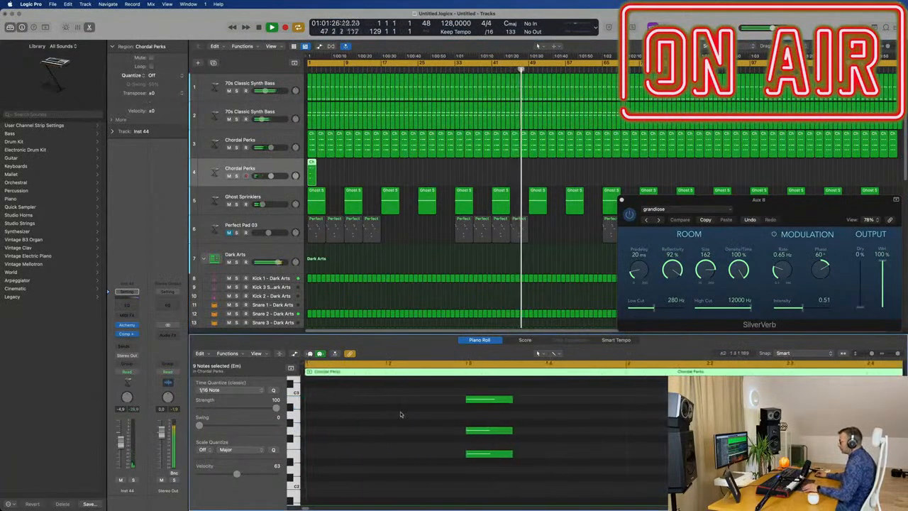
# Move the remaining chord to the start of the Chordal Perks region and add a copy of it one octave higher.
pyautogui.moveTo(416, 406); pyautogui.dragTo(549, 477)
pyautogui.moveTo(481, 410); pyautogui.dragTo(324, 410)
pyautogui.scroll(-2, 362, 430)
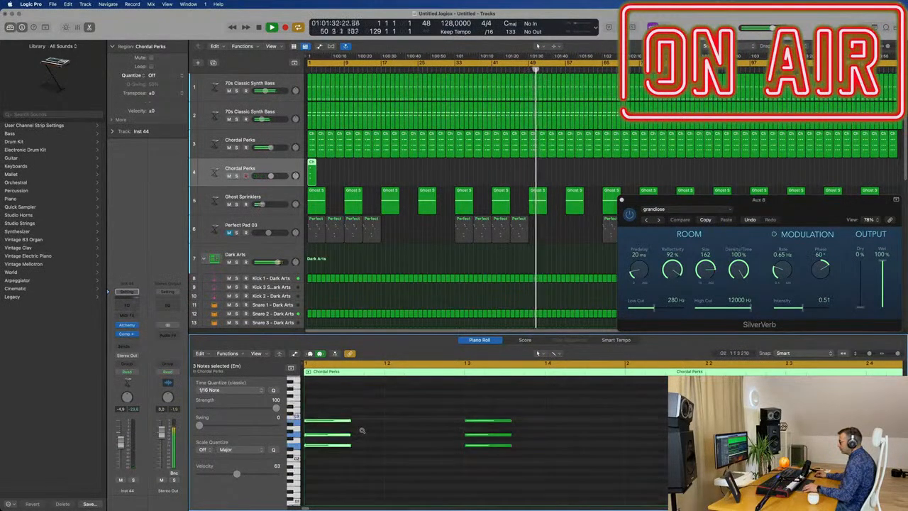
pyautogui.moveTo(452, 404); pyautogui.dragTo(507, 487)
pyautogui.press('Delete')
pyautogui.moveTo(381, 404); pyautogui.dragTo(325, 461)
pyautogui.moveTo(321, 417); pyautogui.dragTo(319, 384)
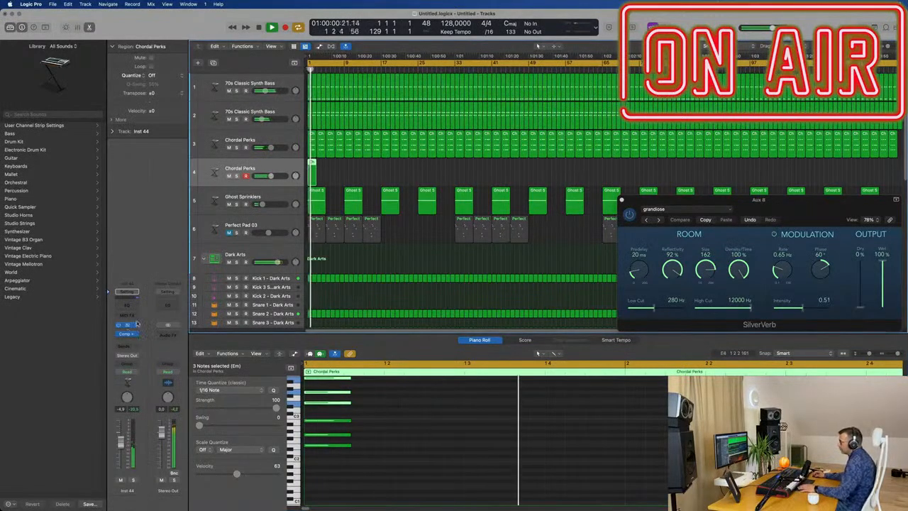
# Open the duplicated Chordal Perks track's Alchemy synth and add a send from the track to Bus 8 (Aux 8).
pyautogui.click(128, 325)
pyautogui.click(127, 347)
pyautogui.moveTo(131, 357)
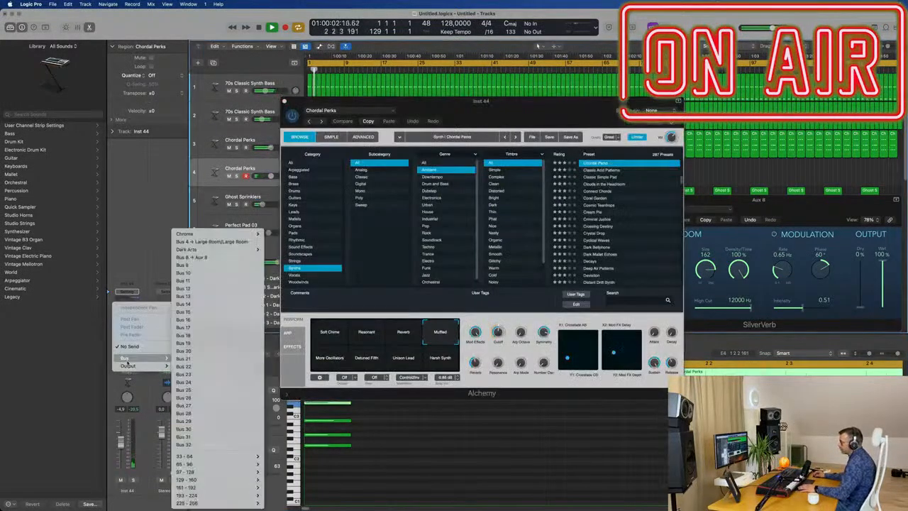
pyautogui.click(192, 257)
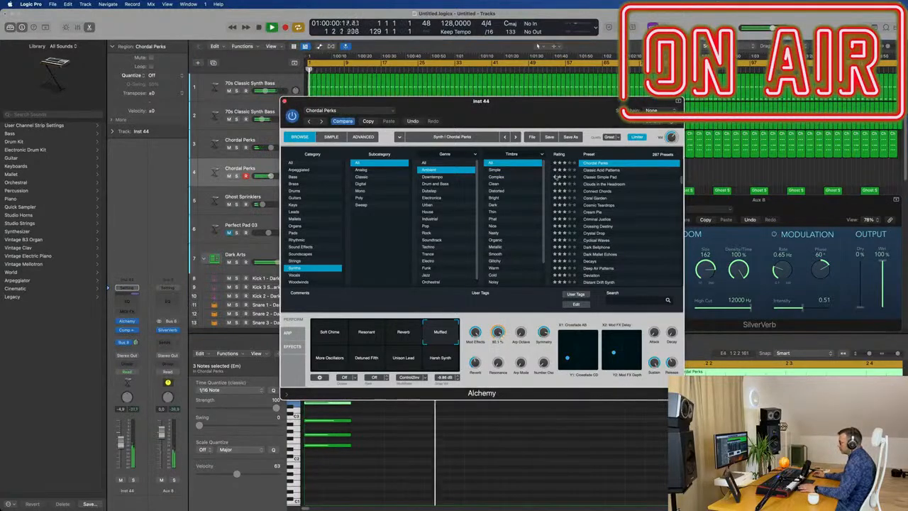
# Switch the duplicated Chordal Perks track's Alchemy preset to the Soft Chime snapshot and move the synth window aside.
pyautogui.moveTo(481, 105); pyautogui.dragTo(586, 155)
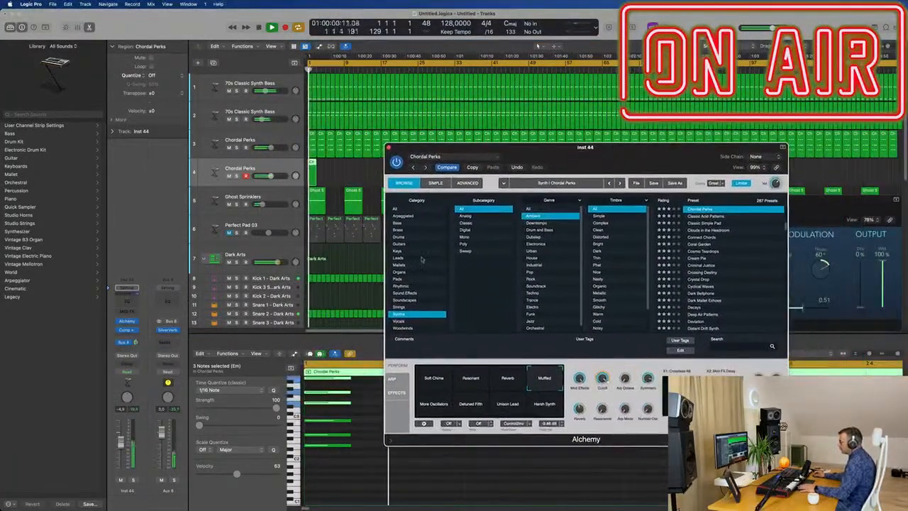
pyautogui.click(443, 380)
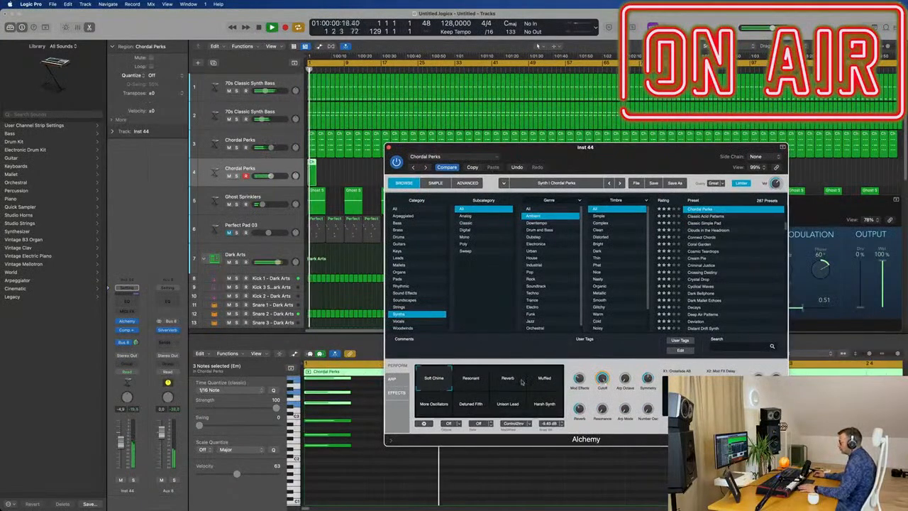
pyautogui.moveTo(549, 170); pyautogui.dragTo(750, 187)
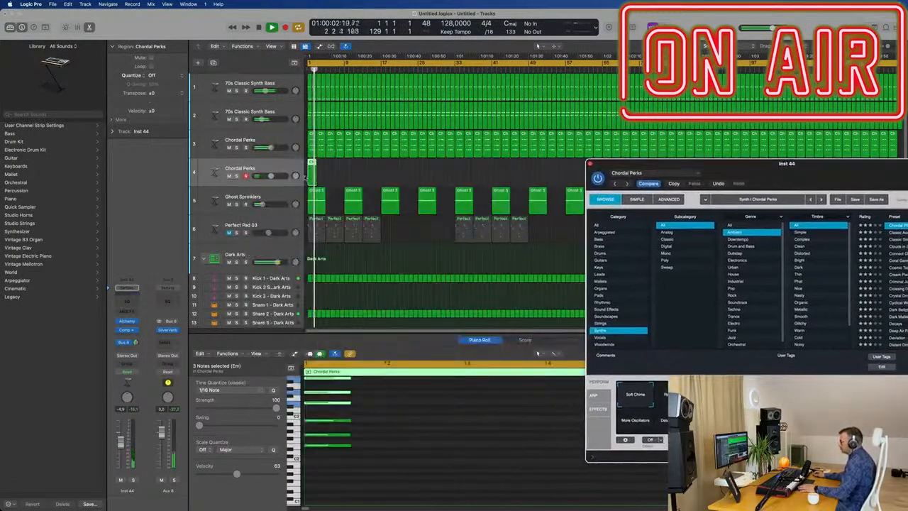
# Repeat the two-bar chord region on the duplicated Chordal Perks track until it fills bars 1 to 16.
pyautogui.click(280, 177)
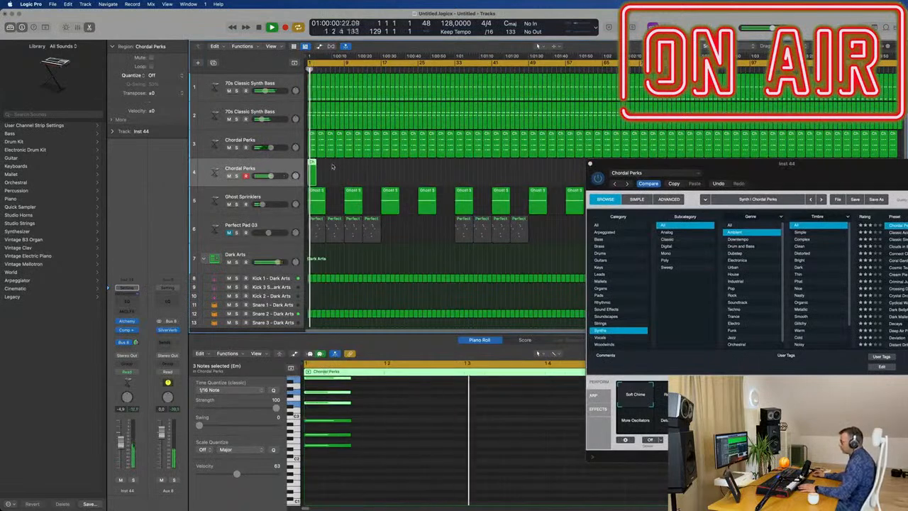
pyautogui.press('super+r')
pyautogui.press('super+r')
pyautogui.press('super+r')
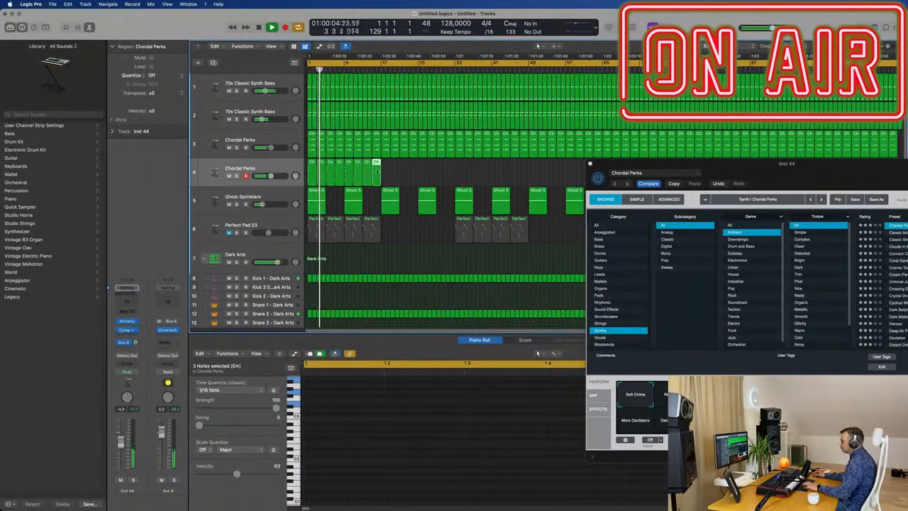
# Repeat the group of eight chord regions through bar 128 on track 4 and close the Alchemy and SilverVerb windows.
pyautogui.click(287, 170)
pyautogui.moveTo(750, 173); pyautogui.dragTo(446, 288)
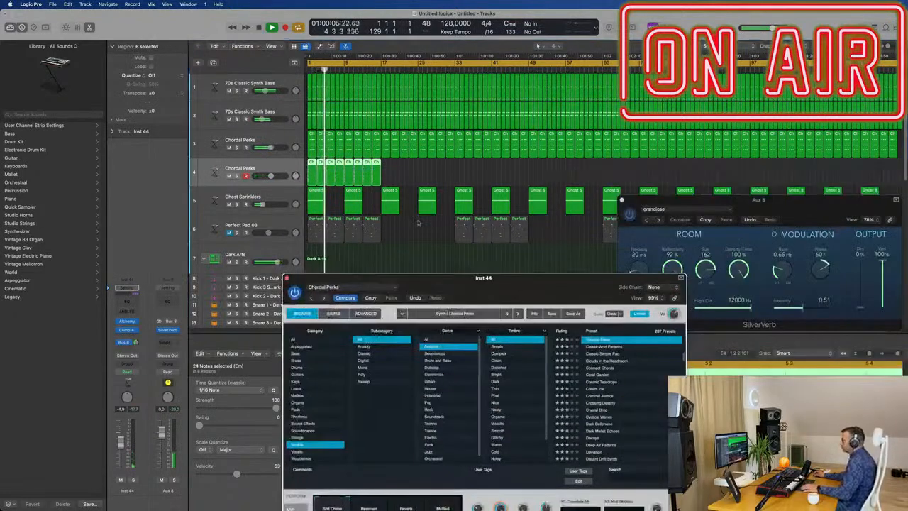
pyautogui.scroll(-1, 400, 184)
pyautogui.press('super+r')
pyautogui.press('super+r')
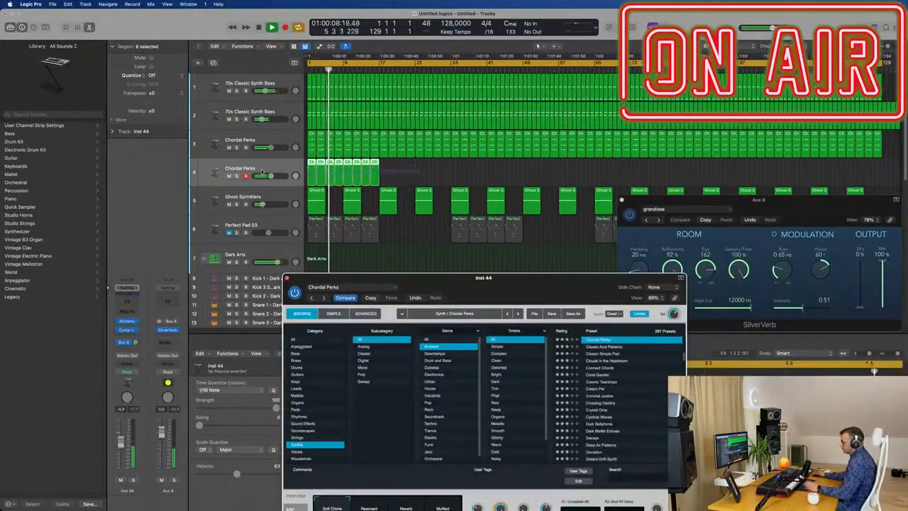
pyautogui.press('super+r')
pyautogui.press('super+r')
pyautogui.press('super+r')
pyautogui.press('super+r')
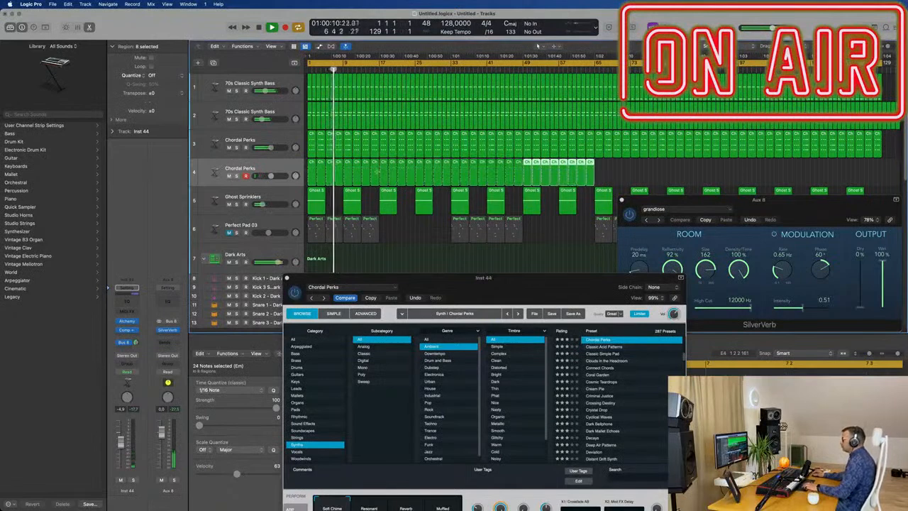
pyautogui.press('super+r')
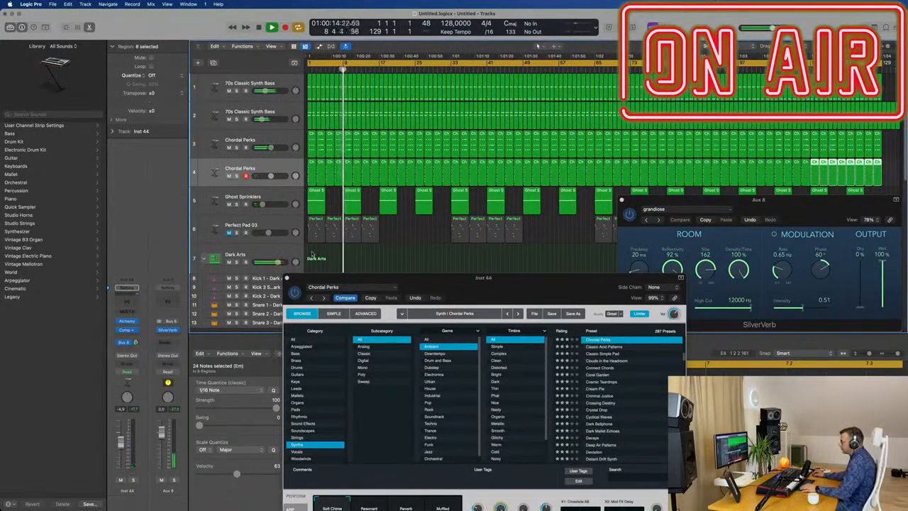
pyautogui.click(287, 278)
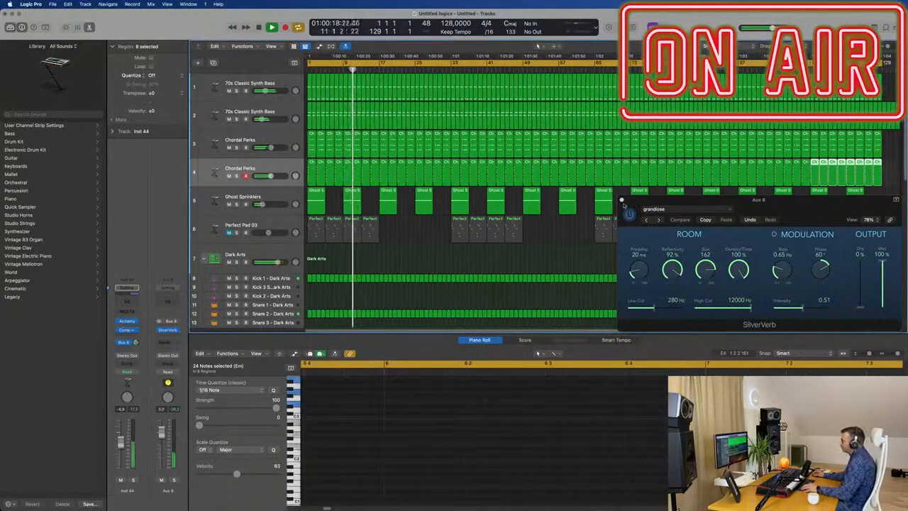
pyautogui.click(622, 199)
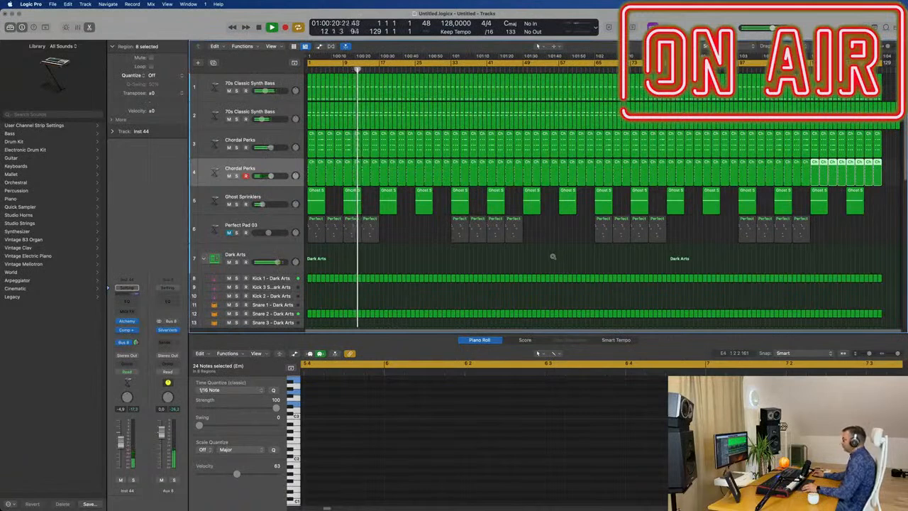
# Audition the duplicated Chordal Perks track in solo, unsolo it and lower its volume slightly.
pyautogui.click(410, 251)
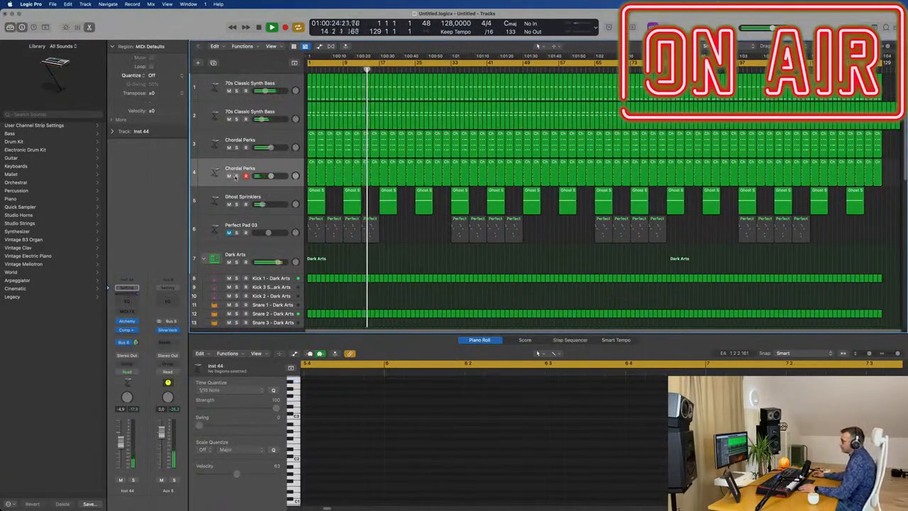
pyautogui.click(237, 175)
pyautogui.click(236, 176)
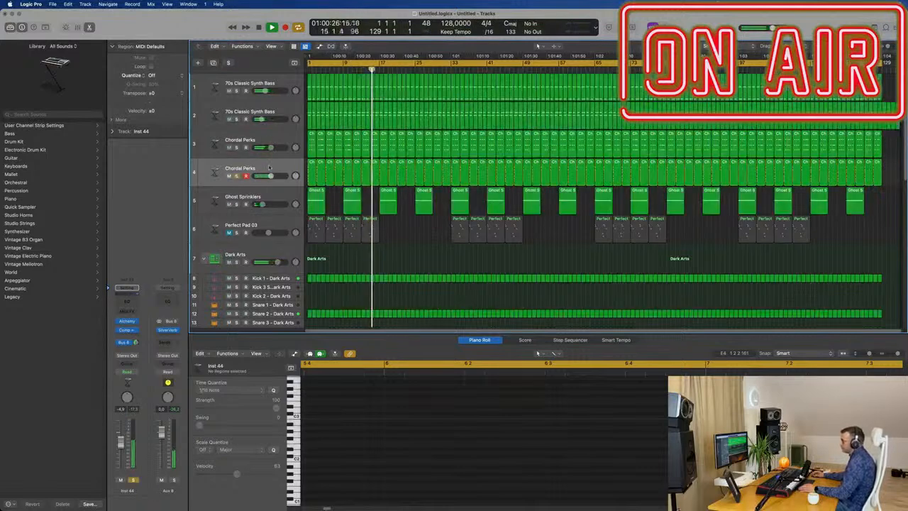
pyautogui.click(216, 174)
pyautogui.press('Return')
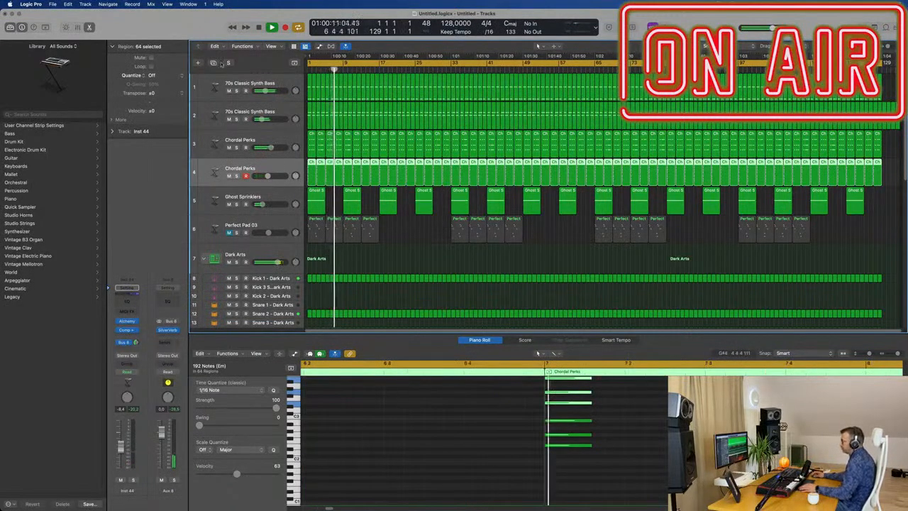
# Duplicate the Chordal Perks track on track 4 and copy its first region onto the new track at bar 1.
pyautogui.press('super+d')
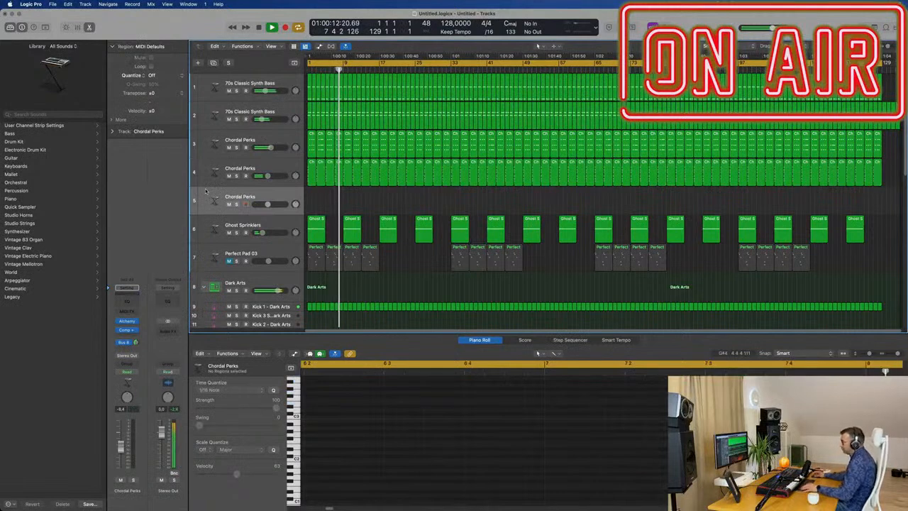
pyautogui.click(313, 175)
pyautogui.moveTo(312, 196); pyautogui.dragTo(312, 199)
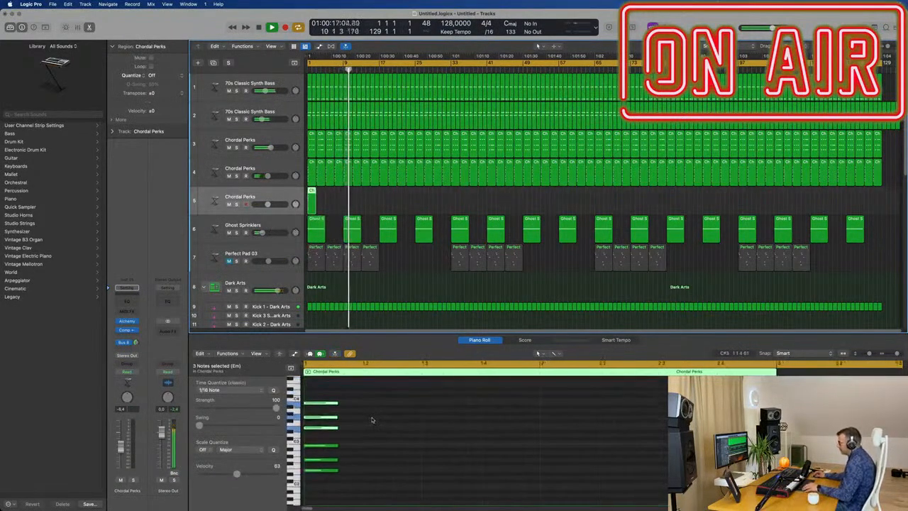
# Lengthen all six notes of the copied region into sustained chords and play the result from the start.
pyautogui.moveTo(307, 394); pyautogui.dragTo(589, 442)
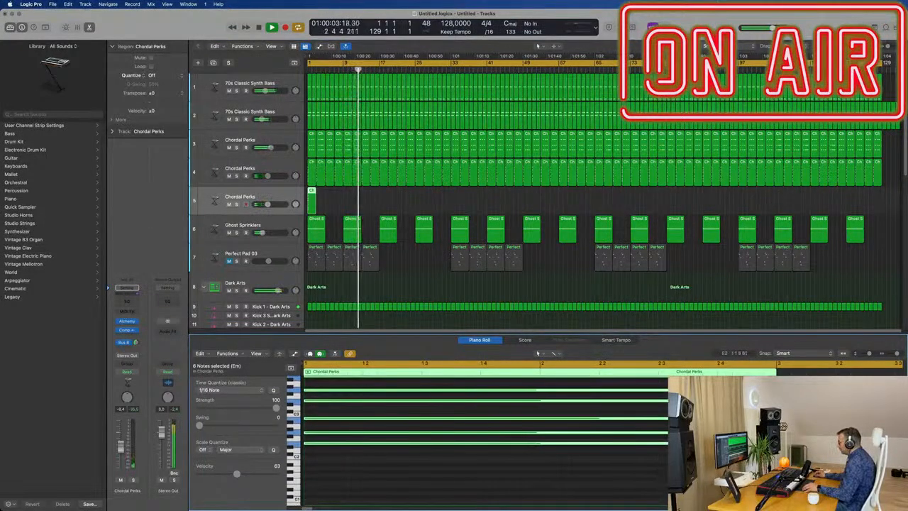
pyautogui.press('Return')
pyautogui.press('space')
pyautogui.press('space')
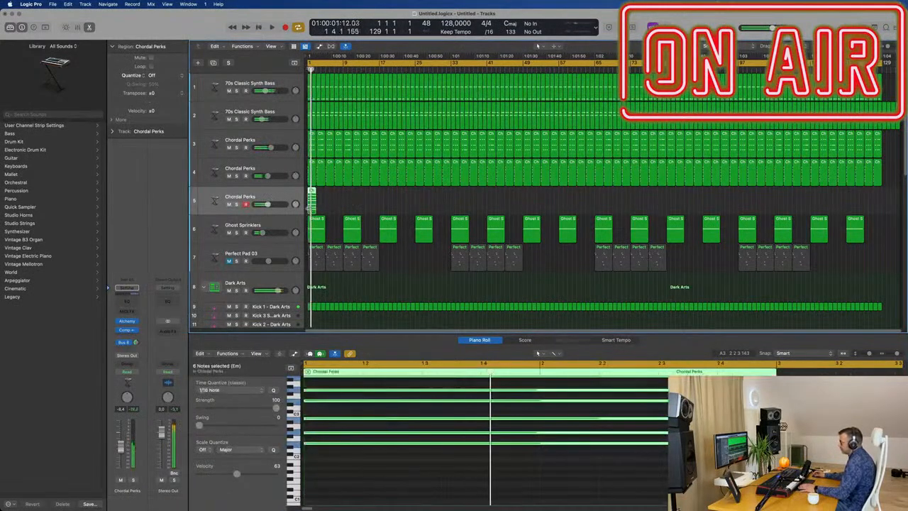
pyautogui.press('Return')
pyautogui.press('space')
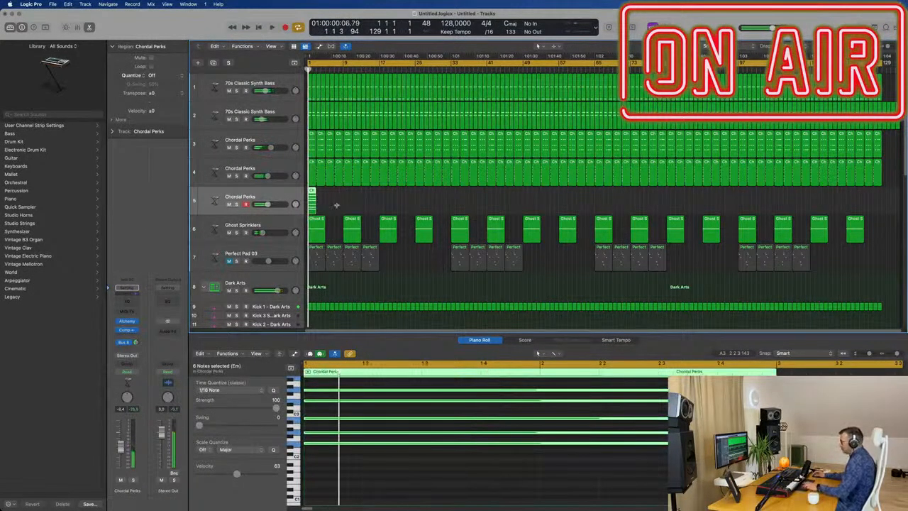
# Repeat the sustained chord region to fill bars 1 to 8 and shorten the cycle range to those bars.
pyautogui.press('super+r')
pyautogui.press('super+r')
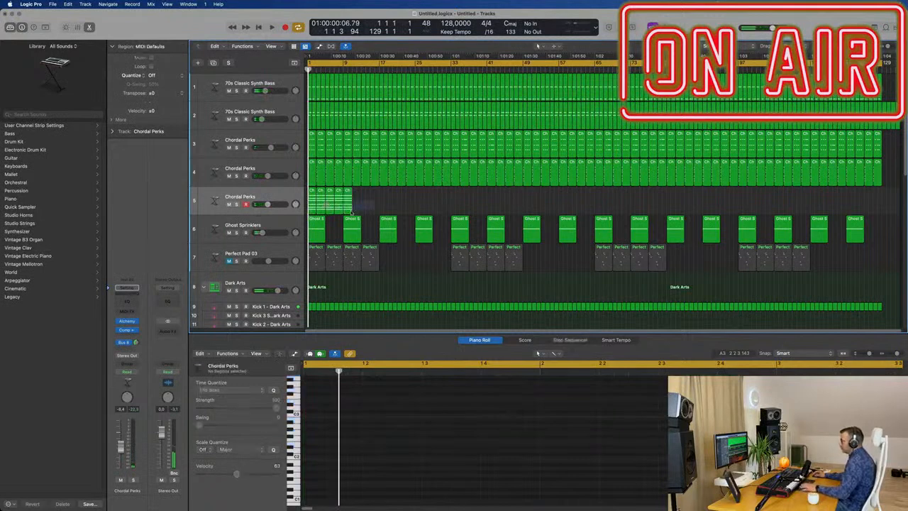
pyautogui.press('super+z')
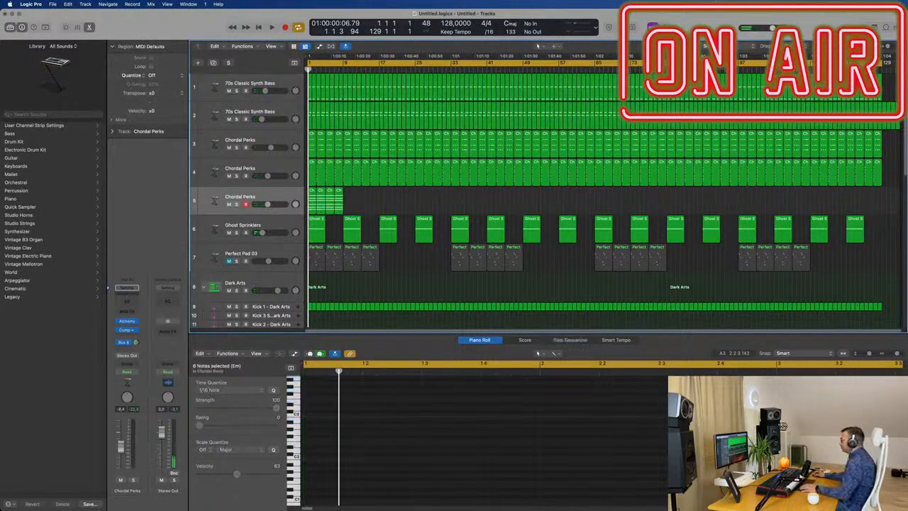
pyautogui.moveTo(882, 64); pyautogui.dragTo(343, 93)
pyautogui.press('space')
pyautogui.click(273, 197)
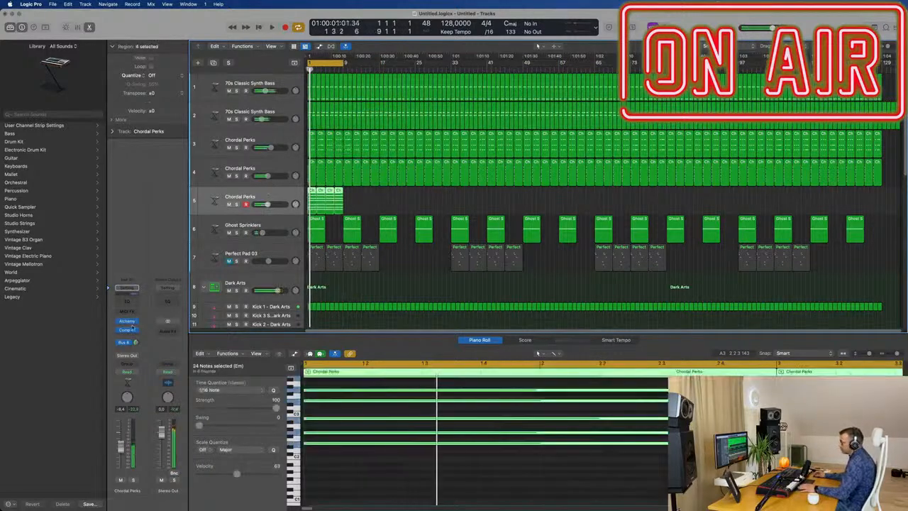
# Open Alchemy on the new Chordal Perks track, filter its presets to Arpeggiated and audition Afterthought.
pyautogui.click(127, 321)
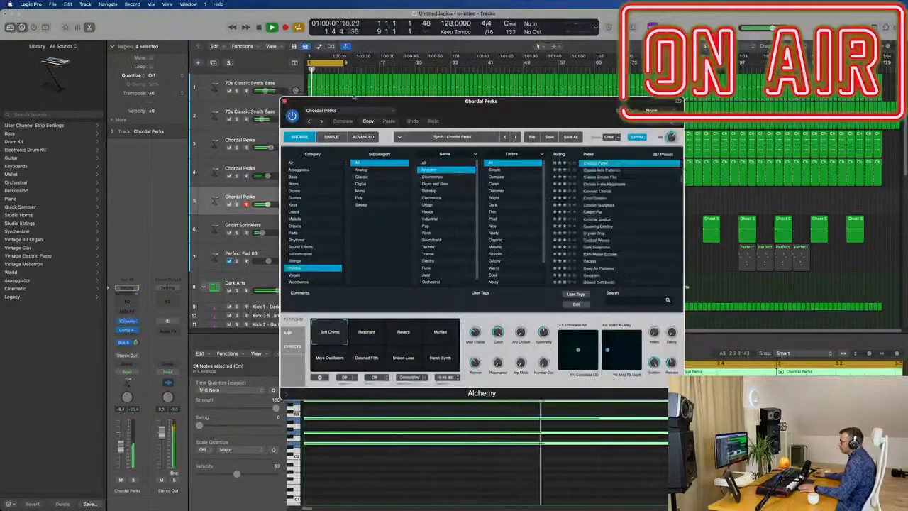
pyautogui.click(299, 169)
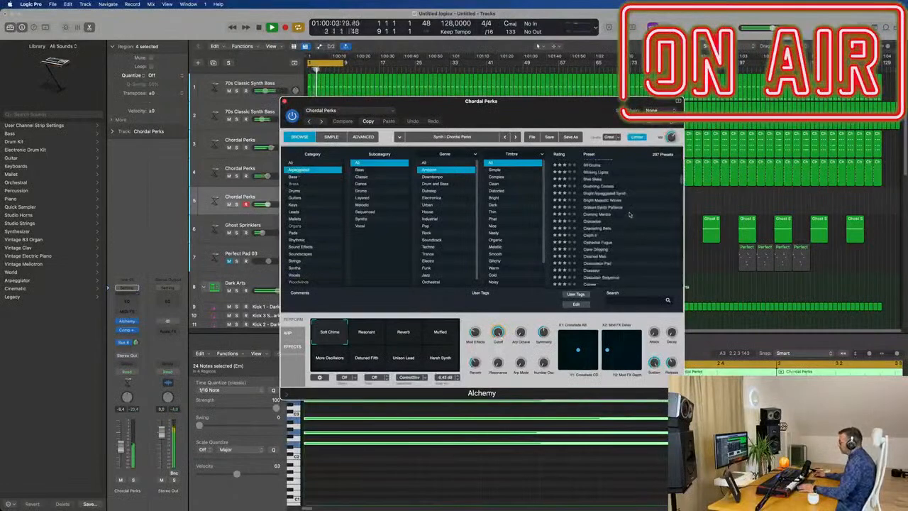
pyautogui.moveTo(505, 122); pyautogui.dragTo(506, 144)
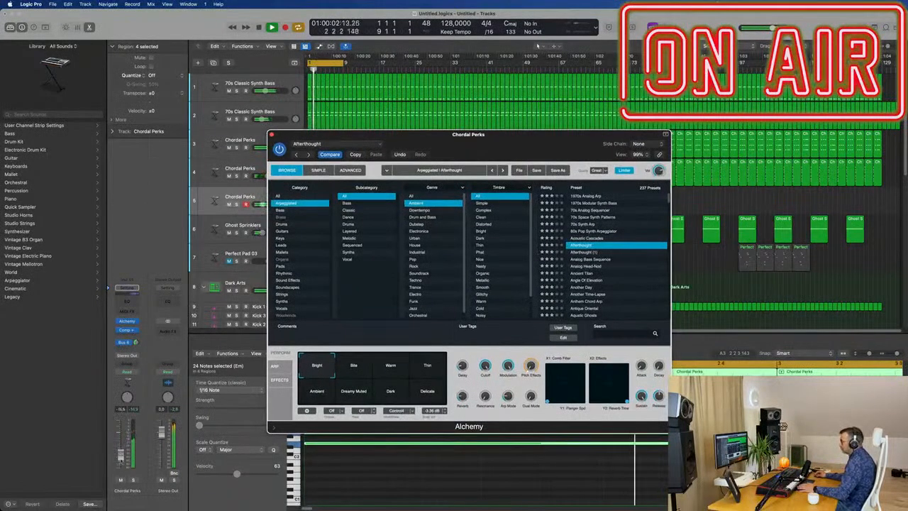
pyautogui.click(249, 335)
pyautogui.press('space')
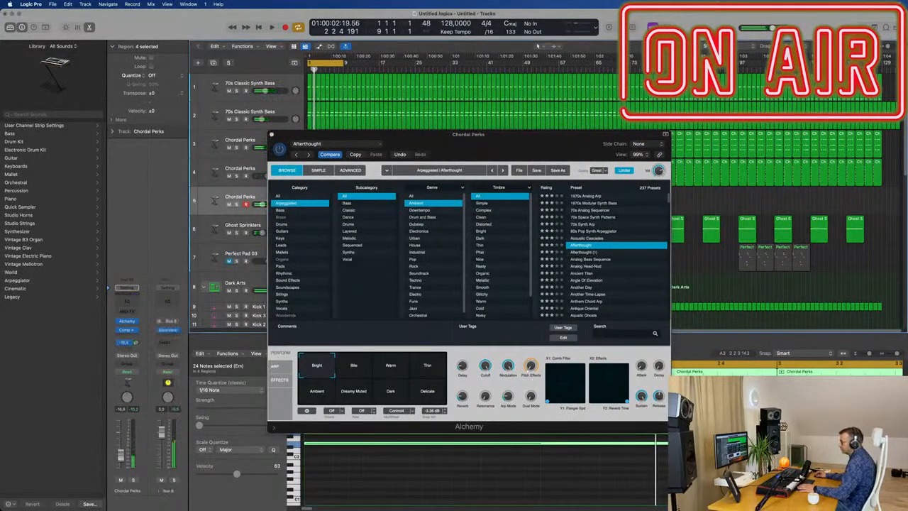
# Load the Analog Bass Sequence preset in Alchemy and audition it with the looped chords.
pyautogui.click(603, 261)
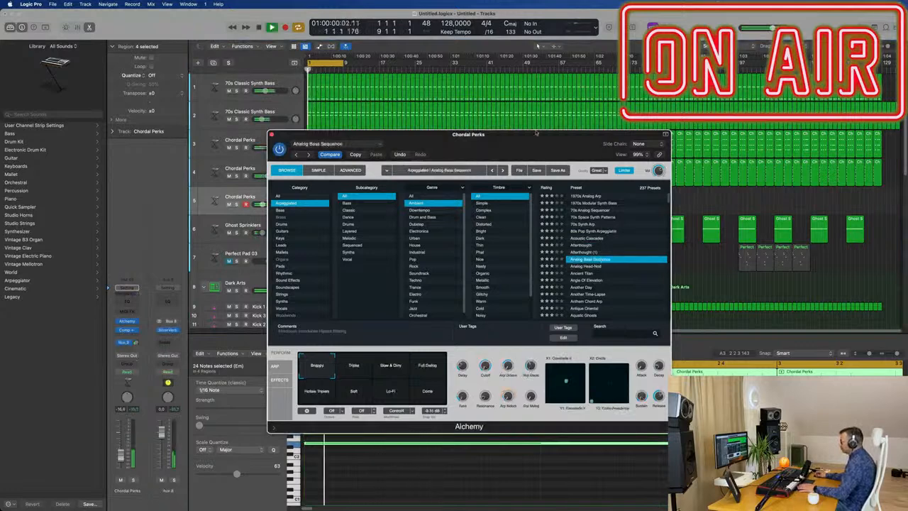
pyautogui.moveTo(469, 134); pyautogui.dragTo(544, 86)
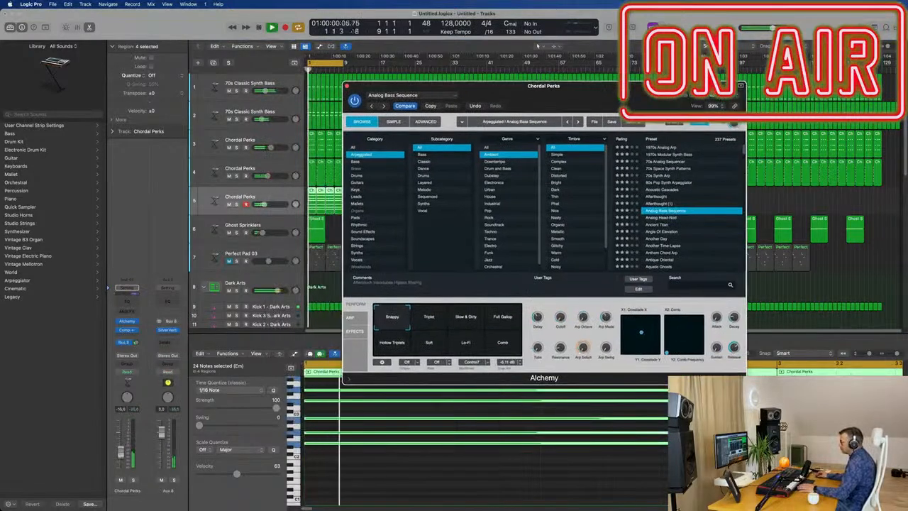
pyautogui.press('space')
pyautogui.press('space')
# Load the Analog Head-Nod preset in Alchemy and raise the track's volume to about -4 dB.
pyautogui.click(662, 217)
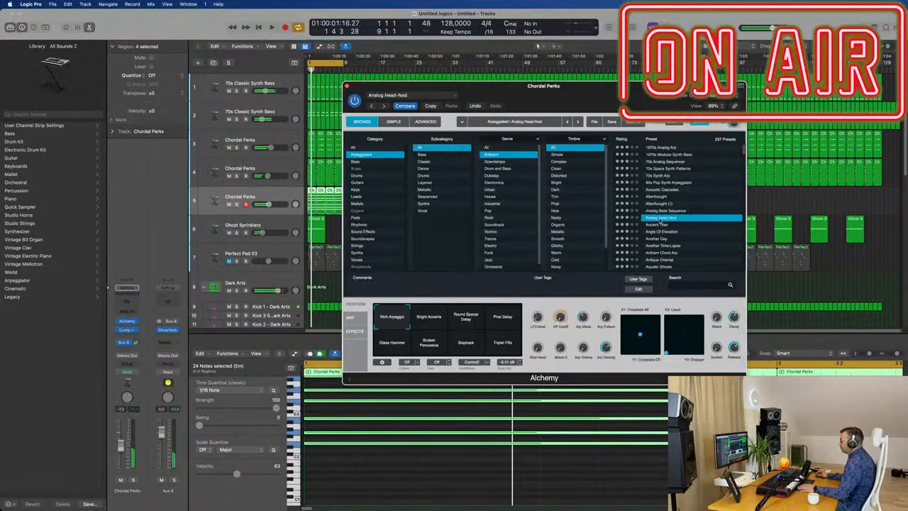
pyautogui.moveTo(606, 88); pyautogui.dragTo(592, 78)
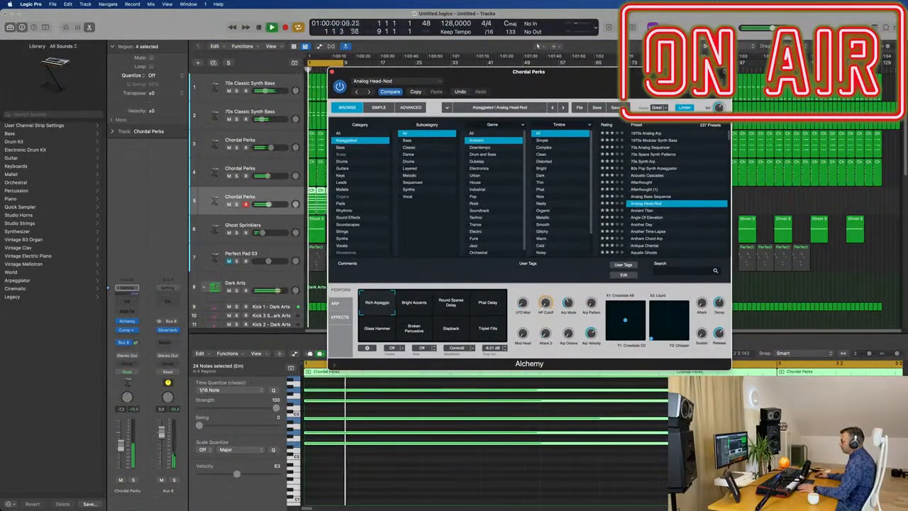
pyautogui.moveTo(121, 442); pyautogui.dragTo(120, 445)
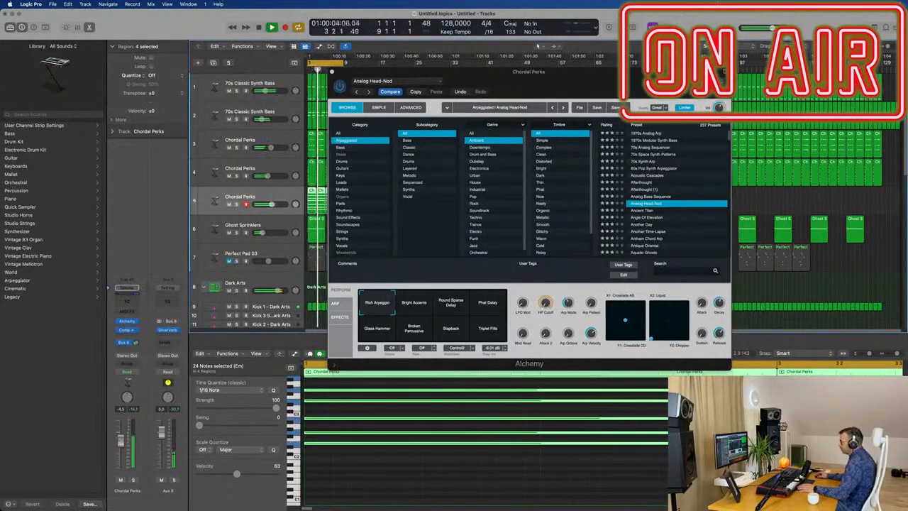
# Audition the Analog Head-Nod performance variations, including Bright Accents, Phat Delay, Rich Arpeggio, Glass Hammer and Triplet Fills.
pyautogui.click(424, 304)
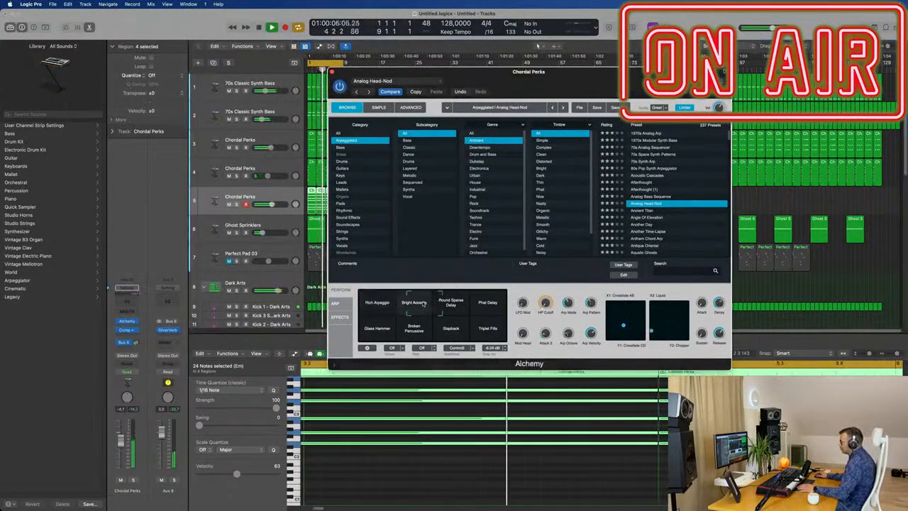
pyautogui.click(469, 300)
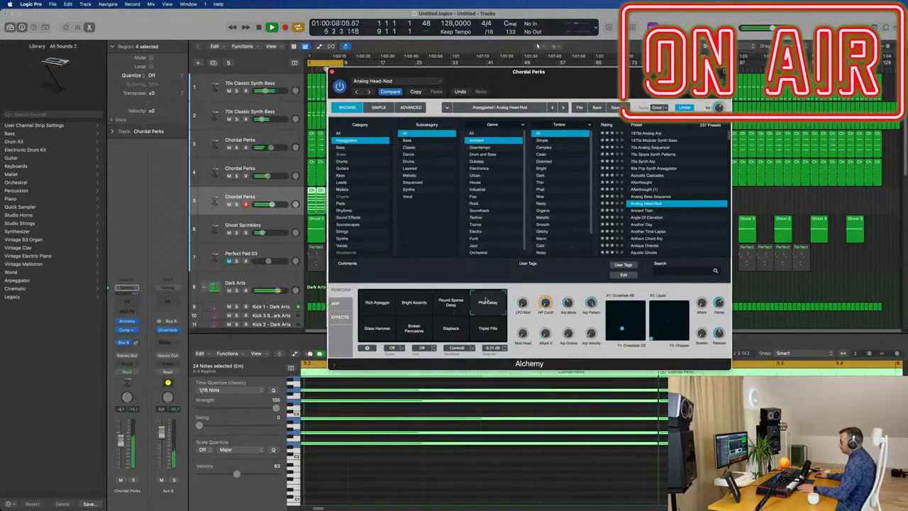
pyautogui.click(383, 301)
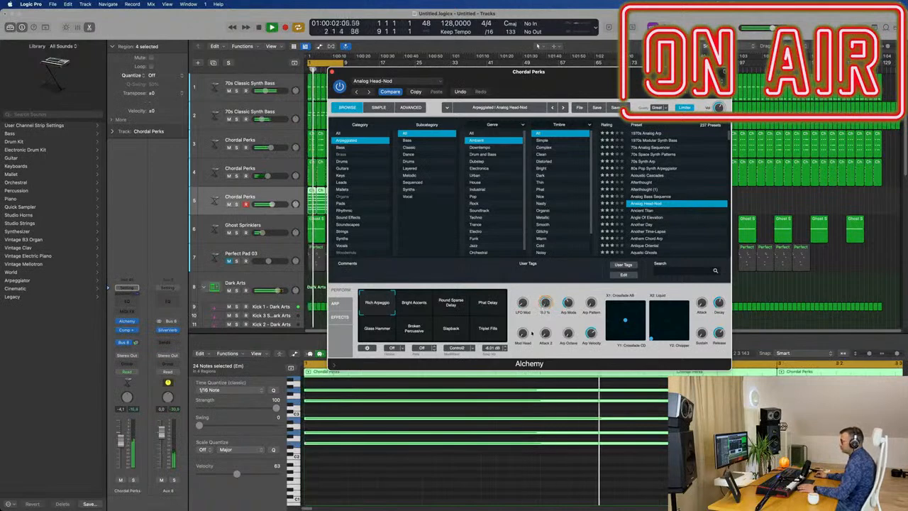
pyautogui.click(370, 334)
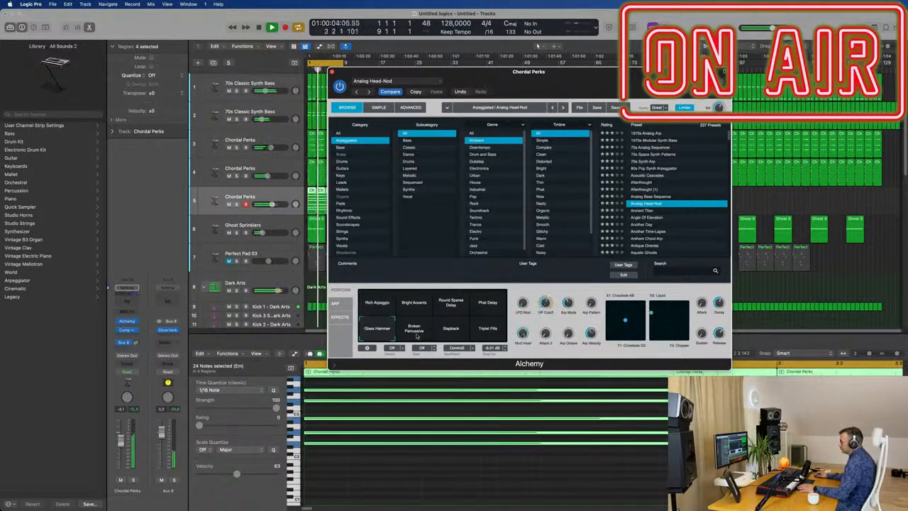
pyautogui.moveTo(611, 72); pyautogui.dragTo(639, 139)
pyautogui.click(445, 397)
pyautogui.click(481, 399)
pyautogui.click(517, 397)
# Audition the Angle Of Elevation preset with its Tremolo Arp and Thin Tremolo Arp variations, and try the Another Day preset.
pyautogui.click(677, 285)
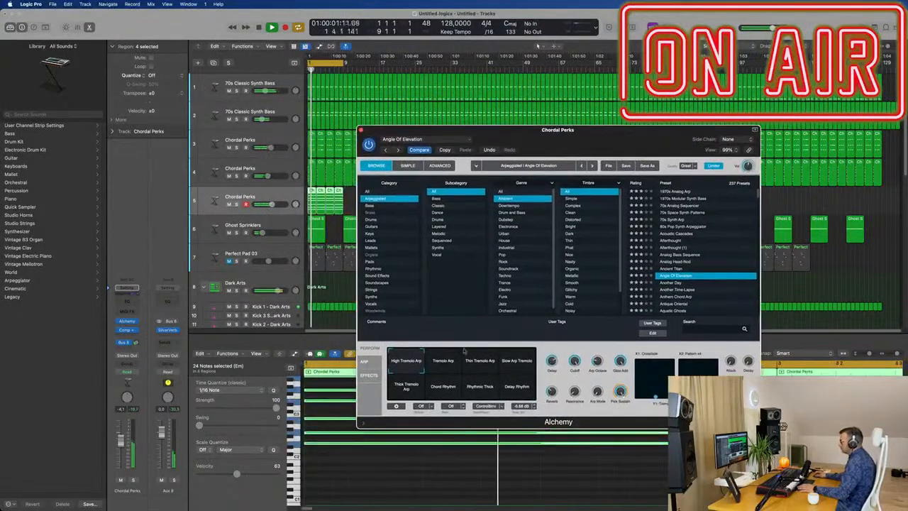
pyautogui.click(445, 362)
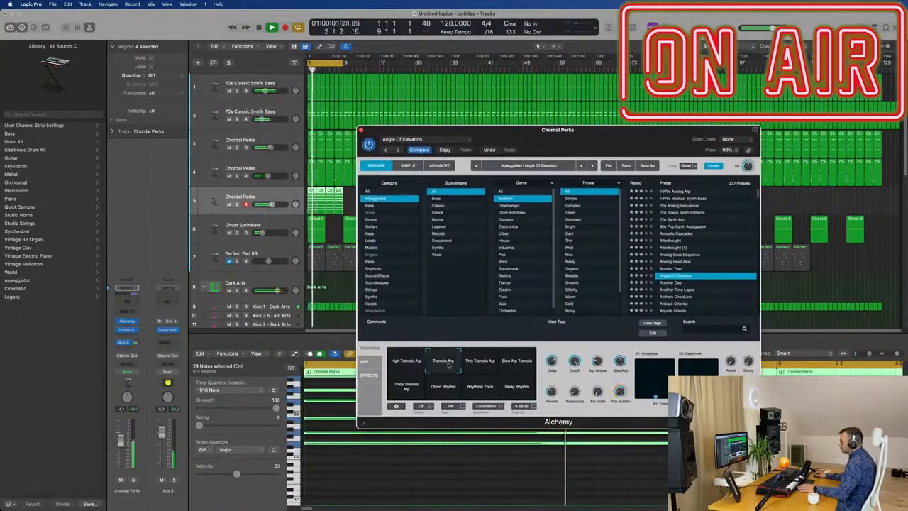
pyautogui.click(473, 364)
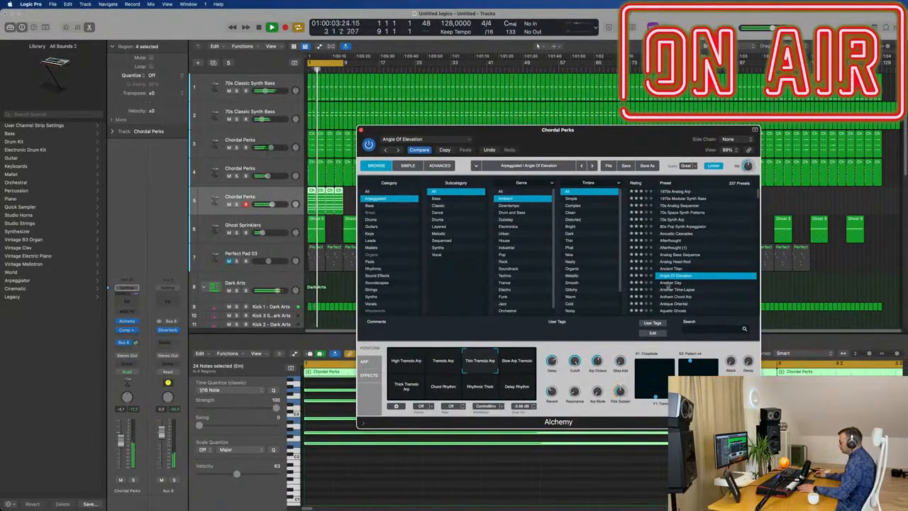
pyautogui.click(669, 283)
pyautogui.press('space')
pyautogui.scroll(-4, 685, 283)
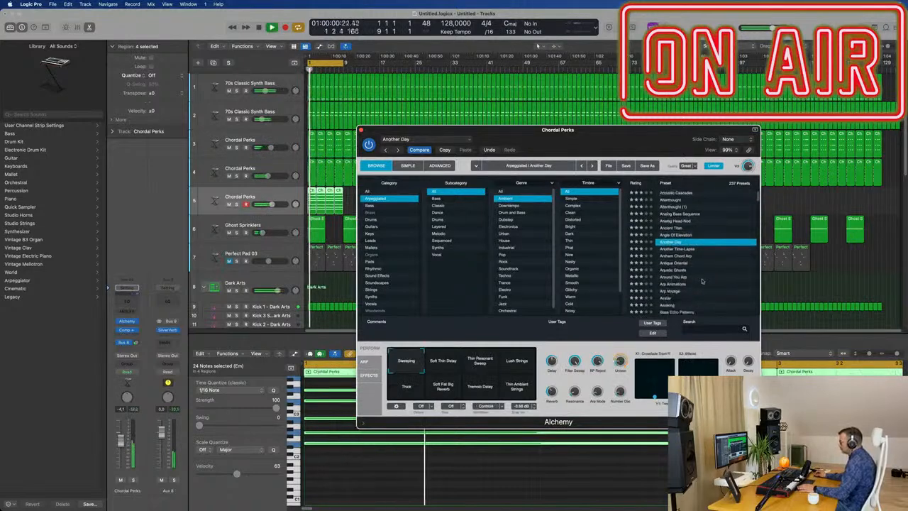
# Audition the Arp Voyage preset with its Brass and Broken Glass and Deep Brass variations, setting the track volume to about -5.5 dB.
pyautogui.click(671, 261)
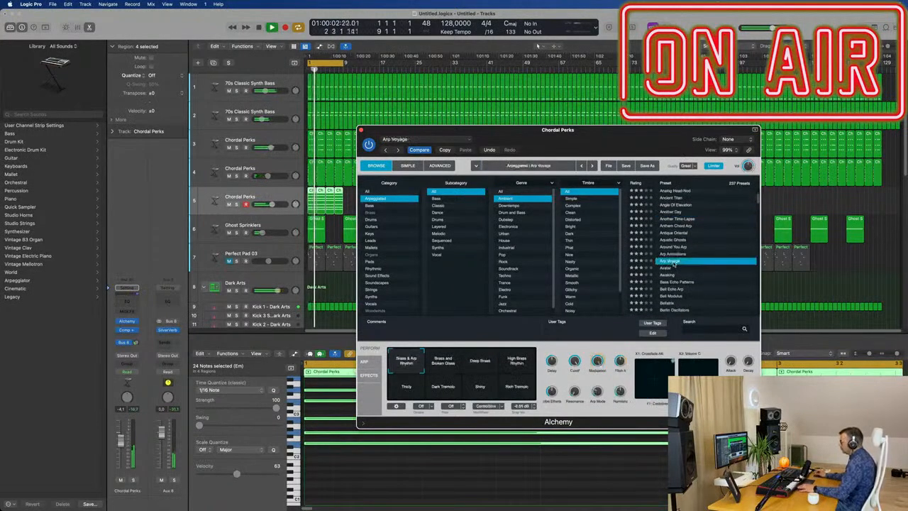
pyautogui.moveTo(620, 137); pyautogui.dragTo(605, 139)
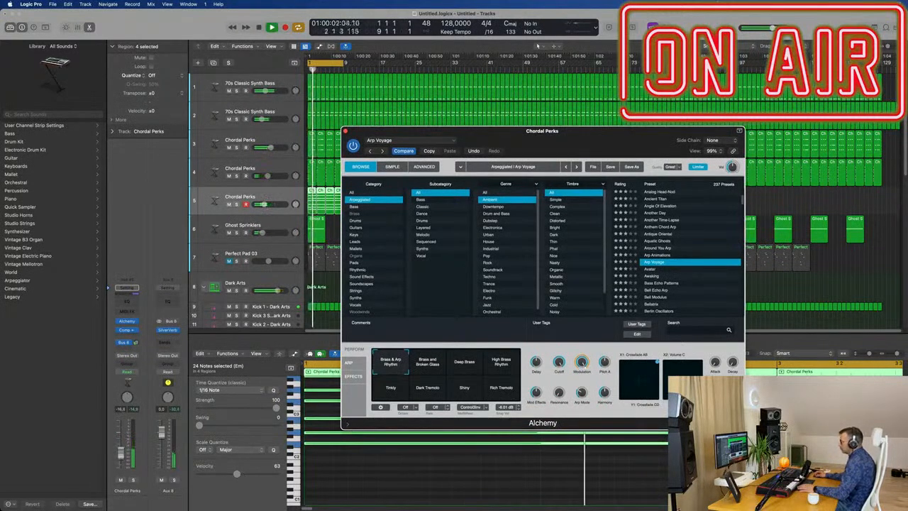
pyautogui.click(429, 364)
pyautogui.click(467, 364)
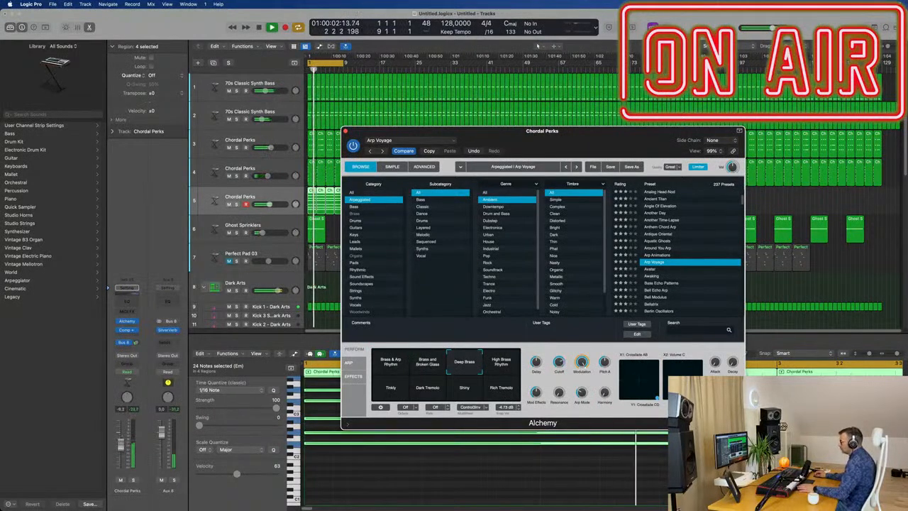
pyautogui.click(122, 441)
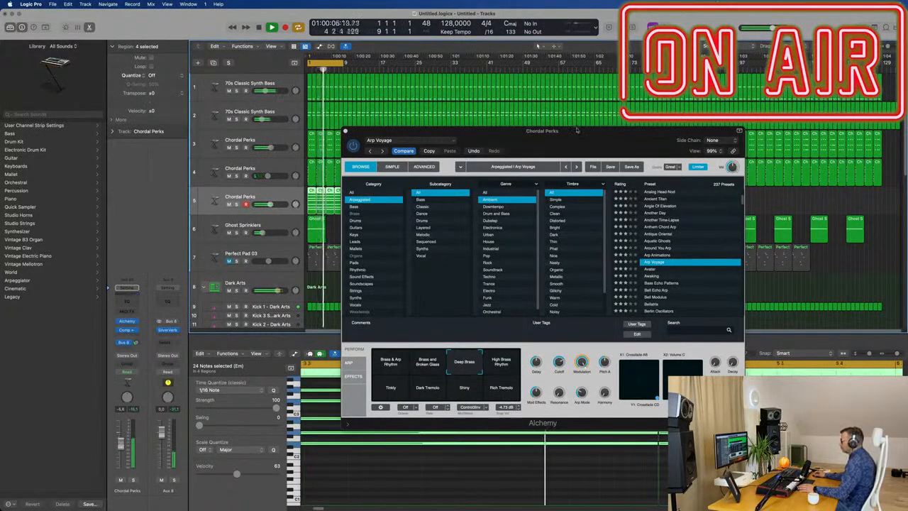
pyautogui.moveTo(577, 130); pyautogui.dragTo(614, 237)
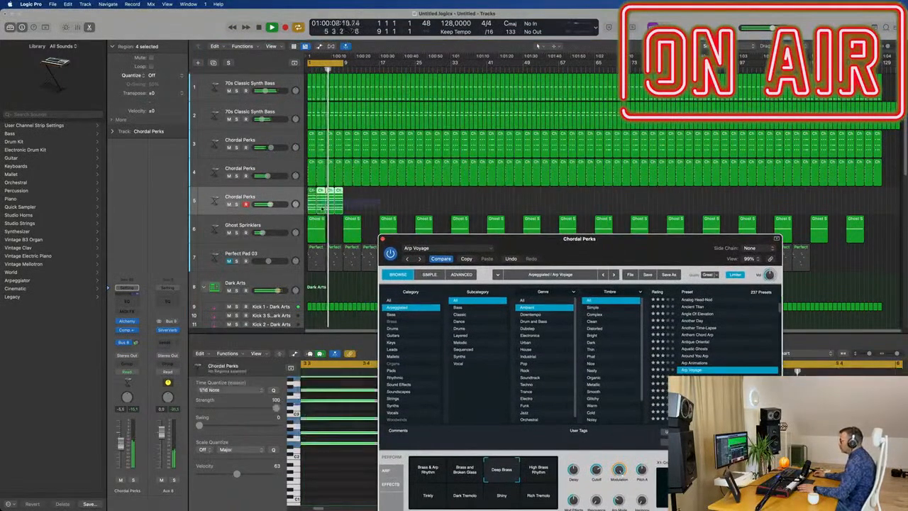
# Delete the repeated chord regions on the arpeggio track and lengthen the first region to 8 bars.
pyautogui.moveTo(323, 208); pyautogui.dragTo(333, 208)
pyautogui.press('Delete')
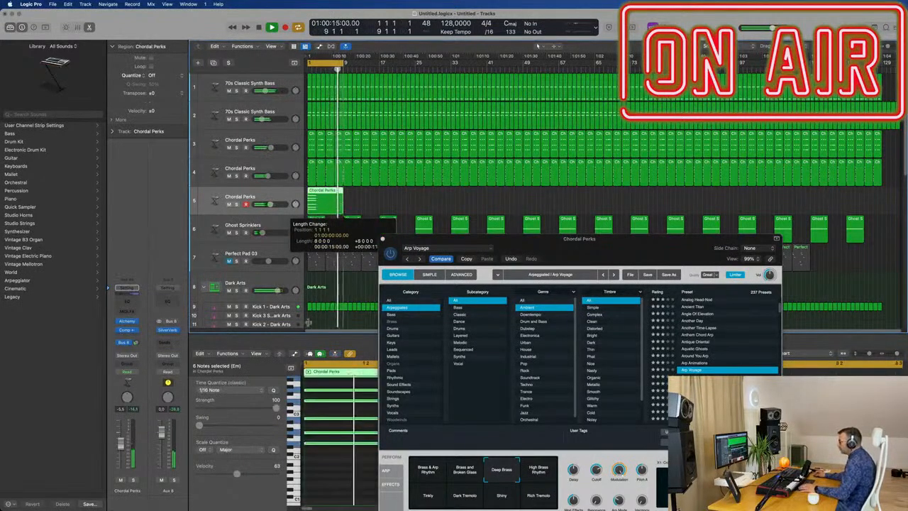
pyautogui.moveTo(482, 252); pyautogui.dragTo(690, 267)
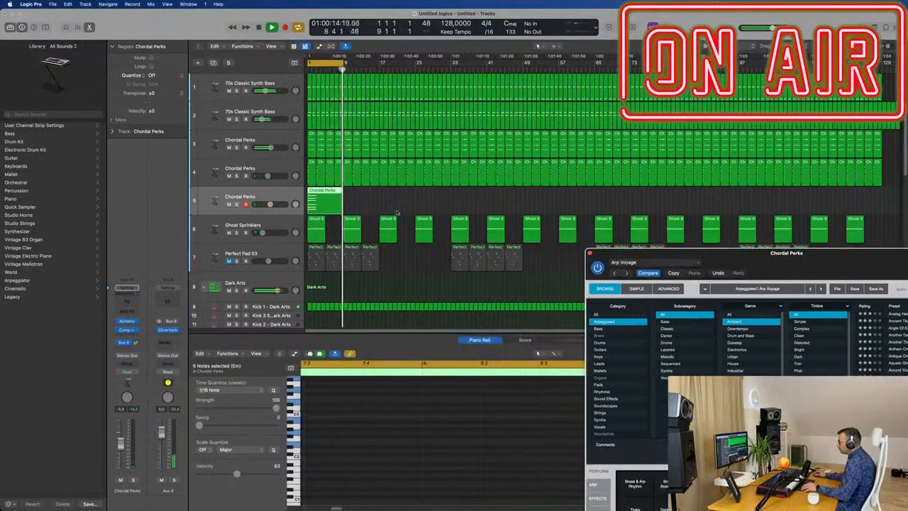
# Stretch the six selected chord notes in the Piano Roll to the end of the 8-bar region.
pyautogui.scroll(-6, 389, 410)
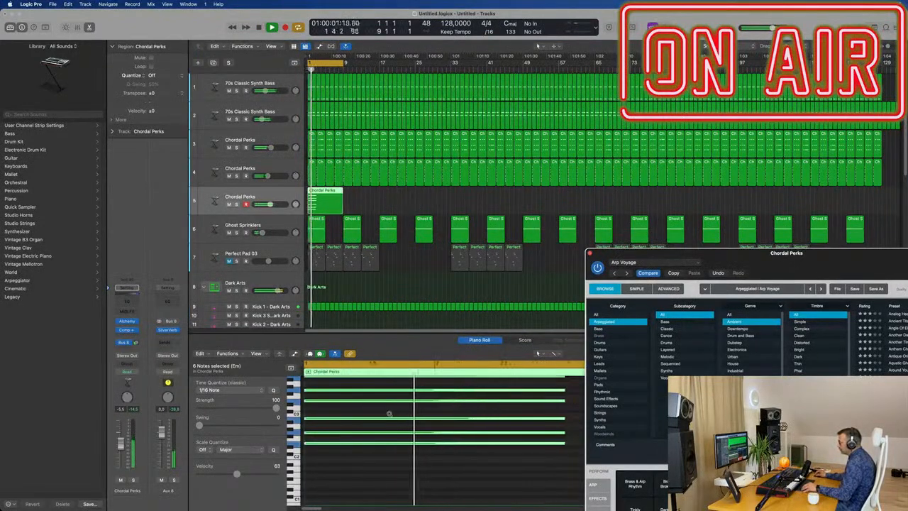
pyautogui.scroll(2, 412, 436)
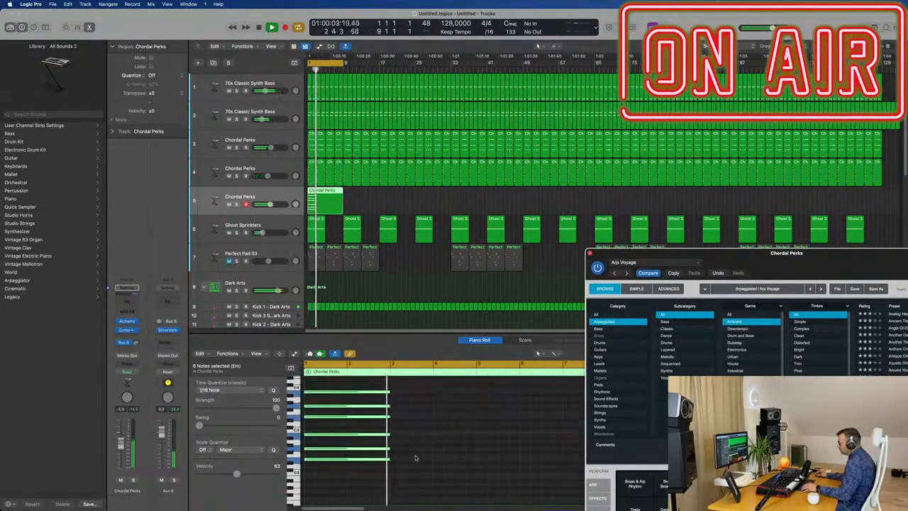
pyautogui.moveTo(390, 459); pyautogui.dragTo(557, 460)
pyautogui.scroll(-4, 523, 462)
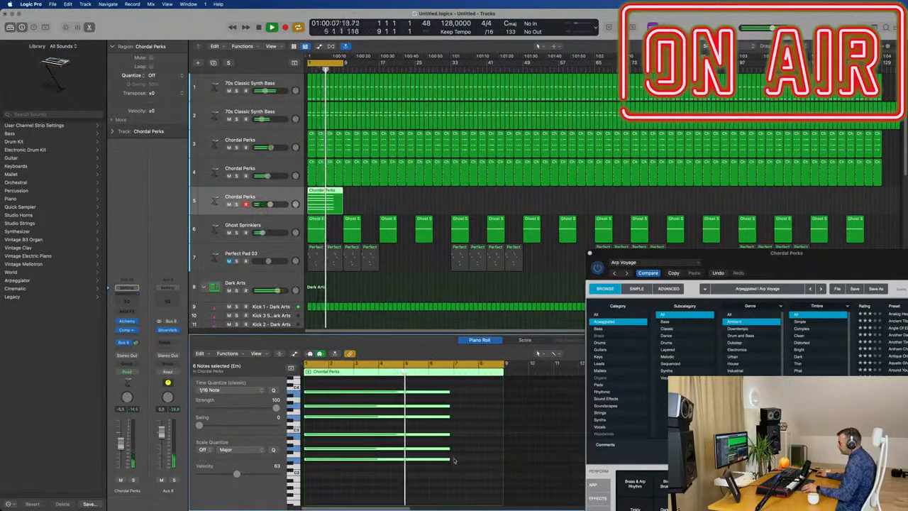
pyautogui.moveTo(454, 460); pyautogui.dragTo(502, 462)
# Audition the Avatar, Awaking and Bass Echo Patterns presets in Alchemy against the sustained chord.
pyautogui.moveTo(757, 260); pyautogui.dragTo(528, 154)
pyautogui.click(669, 285)
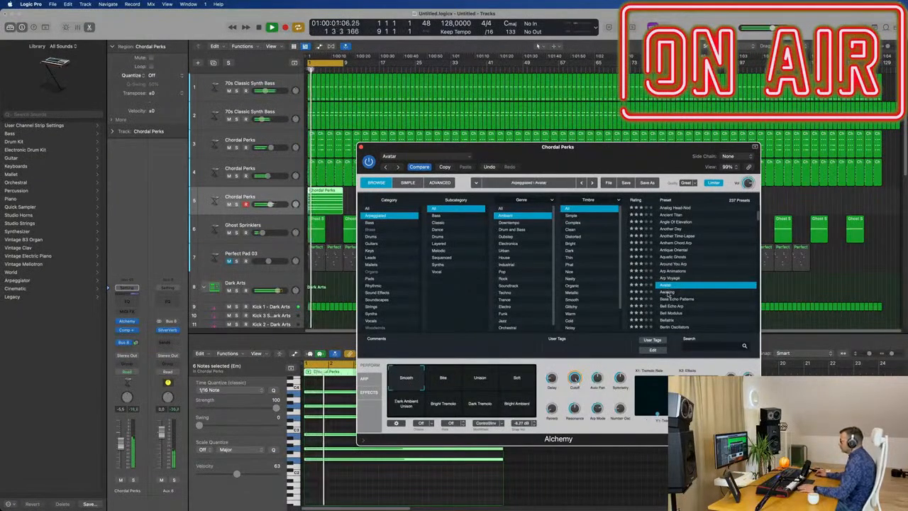
pyautogui.click(669, 292)
pyautogui.scroll(-1, 677, 284)
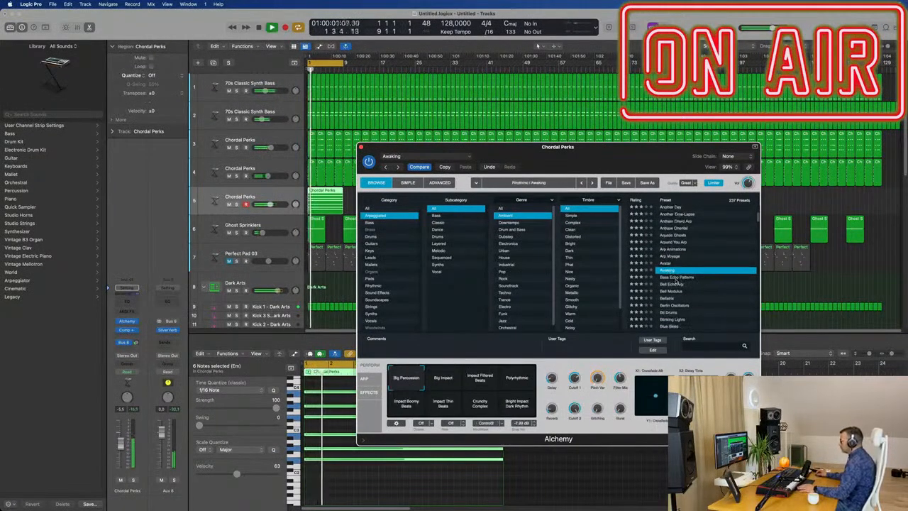
pyautogui.click(677, 278)
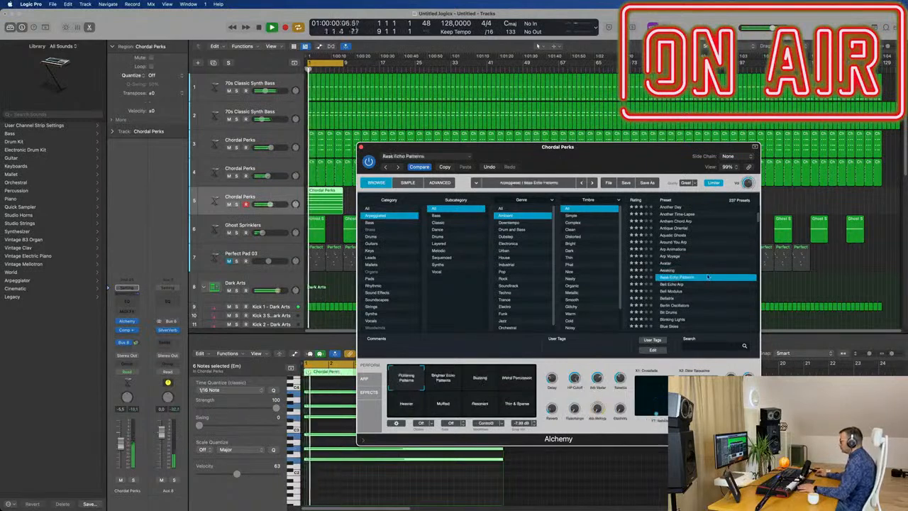
# Load the Bell Echo Arp preset in Alchemy and audition its Bell Fade and Short variations.
pyautogui.scroll(-1, 692, 276)
pyautogui.click(669, 261)
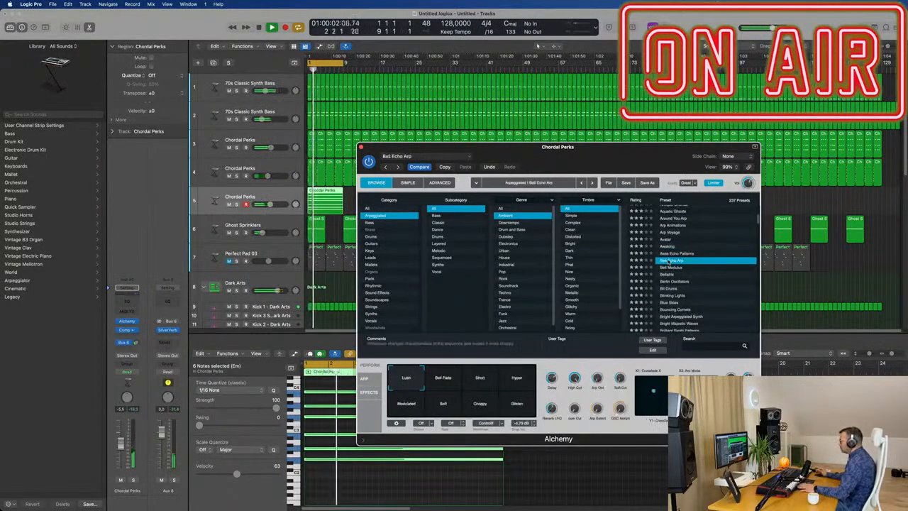
pyautogui.scroll(-1, 705, 273)
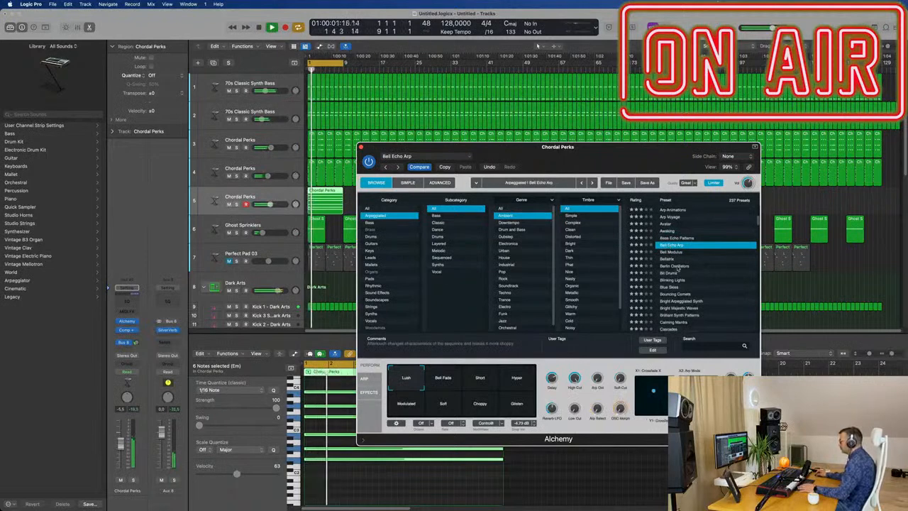
pyautogui.moveTo(600, 159); pyautogui.dragTo(677, 122)
pyautogui.click(529, 345)
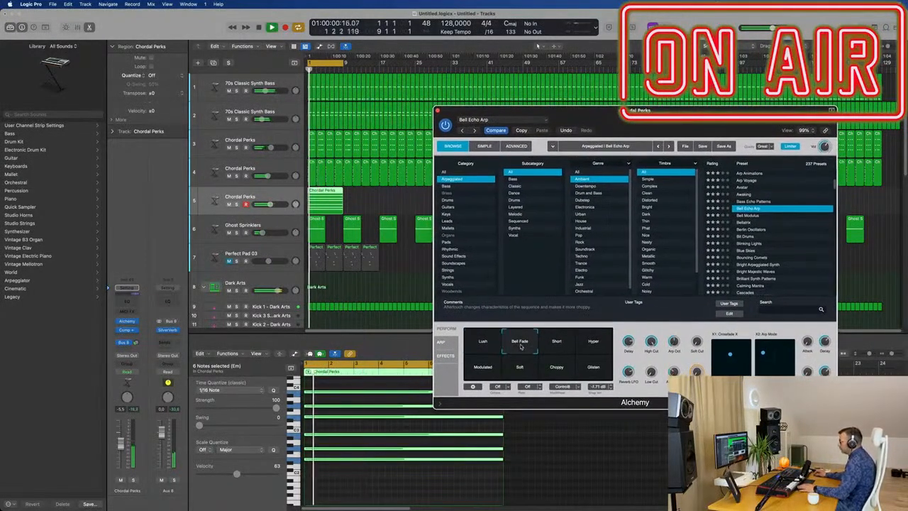
pyautogui.click(559, 346)
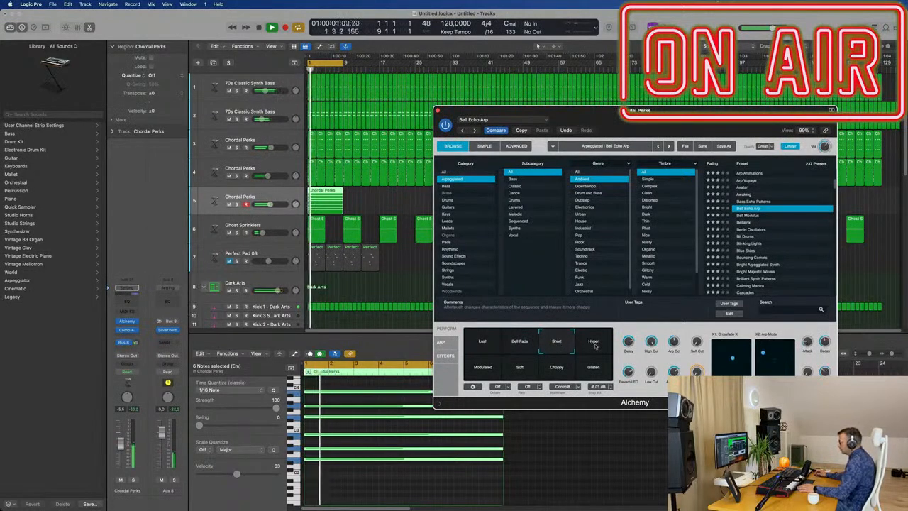
# Compare the Hyper, Modulated, Soft and Choppy variations of Bell Echo Arp and settle on Short.
pyautogui.moveTo(673, 123); pyautogui.dragTo(607, 124)
pyautogui.click(529, 342)
pyautogui.click(425, 368)
pyautogui.press('Return')
pyautogui.click(452, 370)
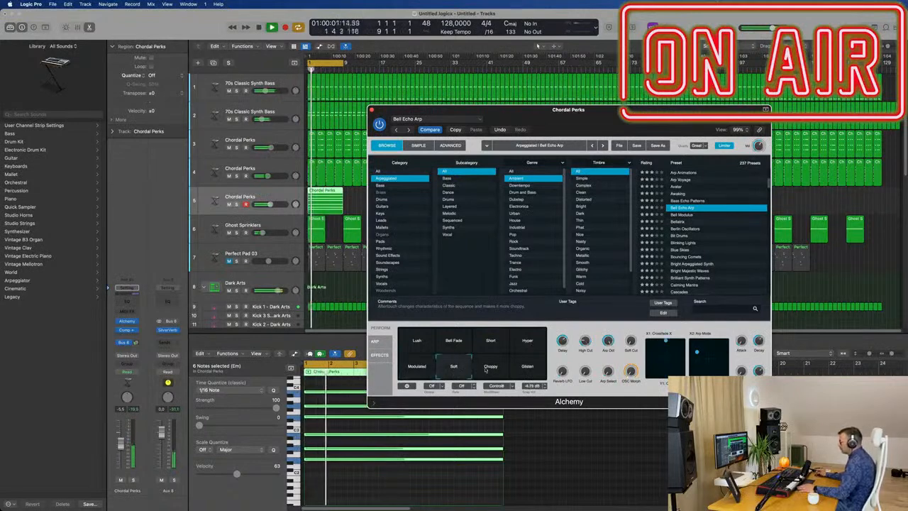
pyautogui.moveTo(606, 111)
pyautogui.mouseDown()
pyautogui.moveTo(684, 105)
pyautogui.moveTo(623, 114)
pyautogui.mouseUp()
pyautogui.click(508, 372)
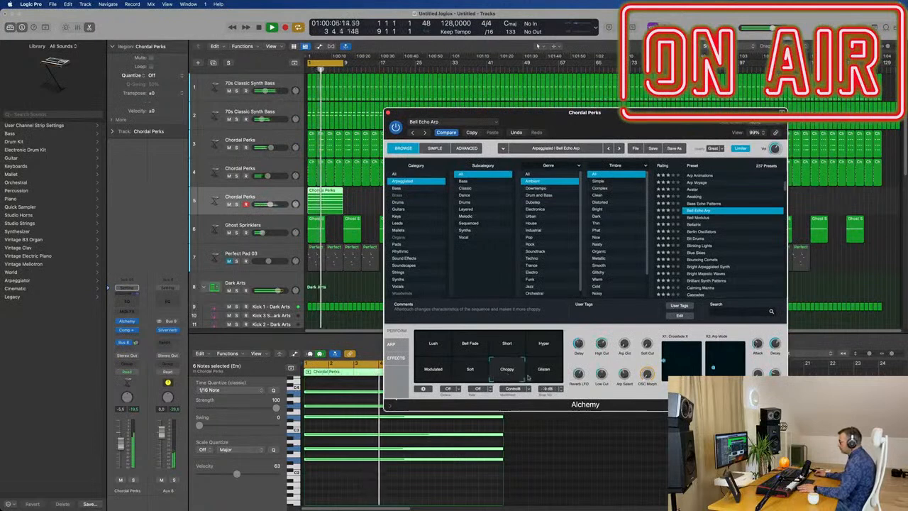
pyautogui.click(507, 343)
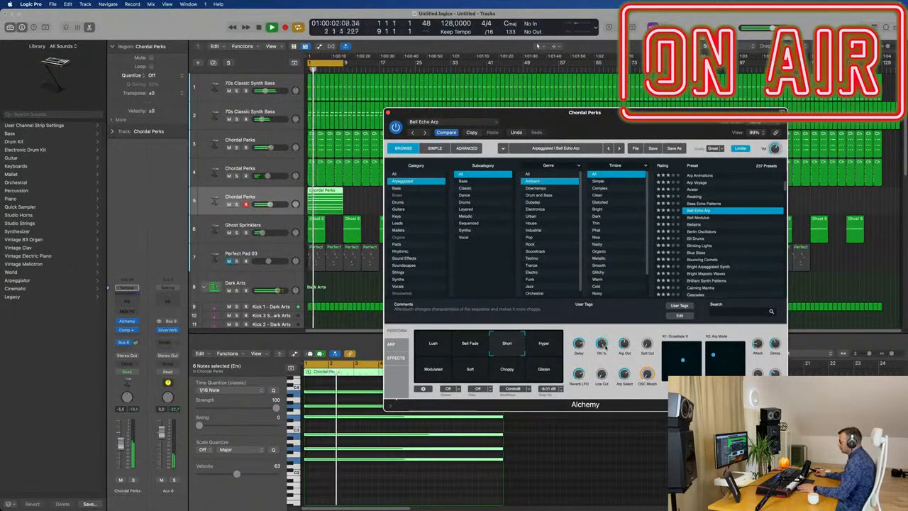
# Add a Channel EQ with a 12 dB/Oct low cut at about 316 Hz and set the track volume to about -6 dB.
pyautogui.moveTo(634, 126); pyautogui.dragTo(701, 98)
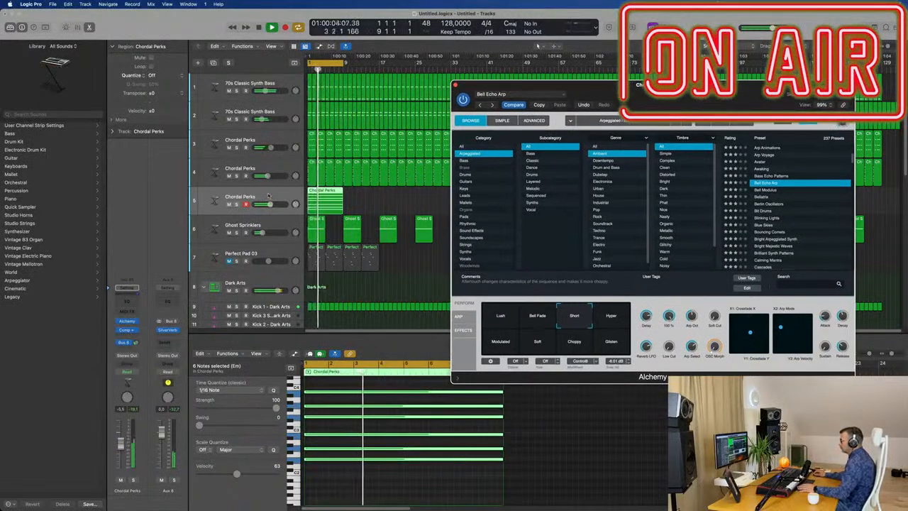
pyautogui.click(91, 419)
pyautogui.press('Return')
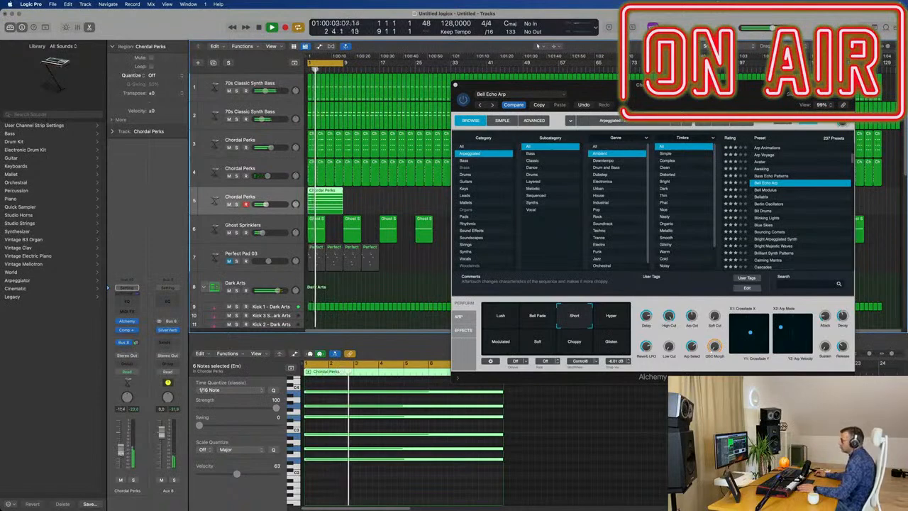
pyautogui.click(127, 289)
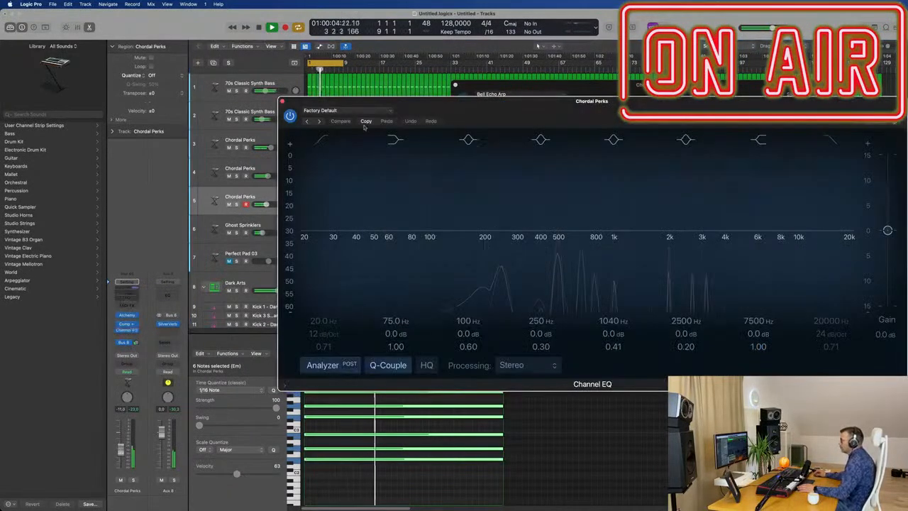
pyautogui.moveTo(426, 245); pyautogui.dragTo(521, 236)
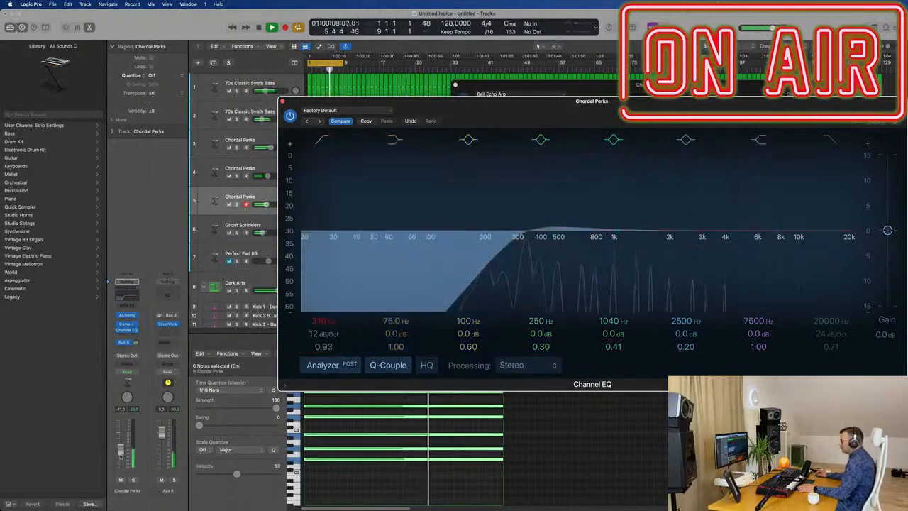
pyautogui.moveTo(120, 447); pyautogui.dragTo(120, 445)
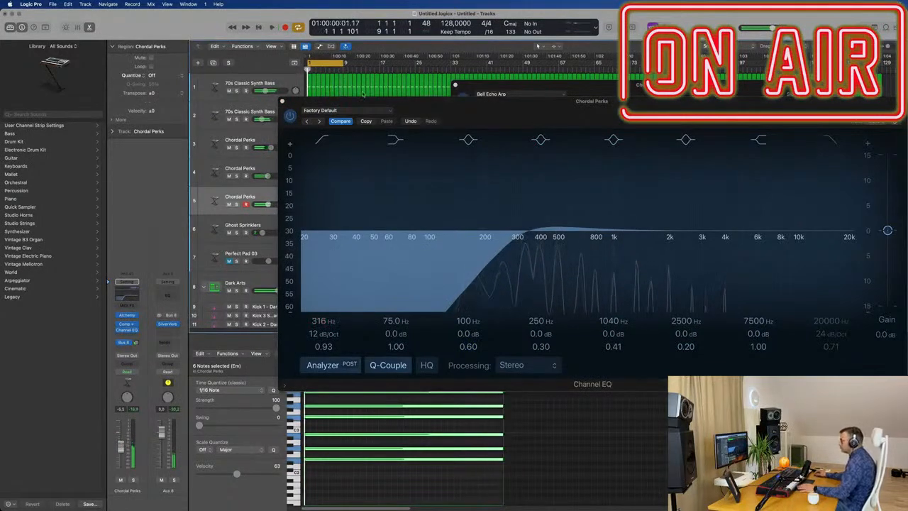
pyautogui.click(283, 103)
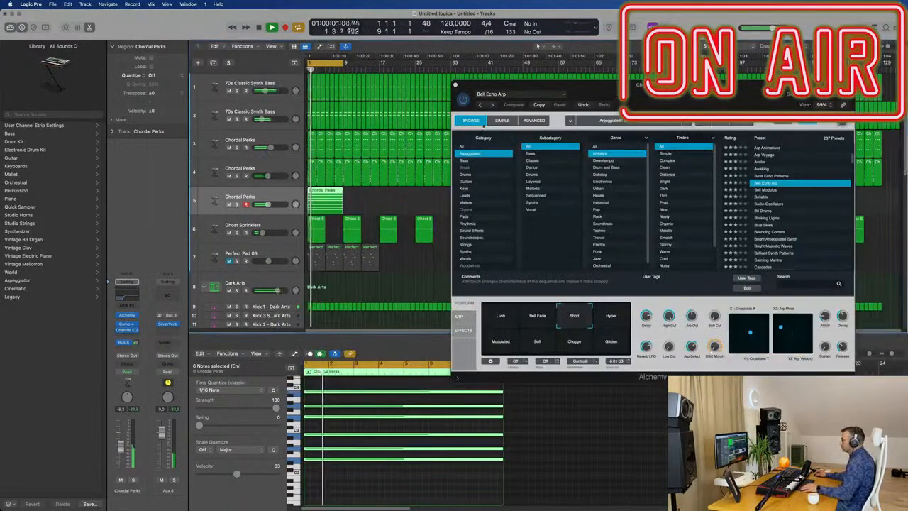
# Close Alchemy and repeat the eight-bar sustained Chordal Perks region on track 5 until it fills the arrangement to bar 129.
pyautogui.click(456, 85)
pyautogui.moveTo(385, 205); pyautogui.dragTo(311, 199)
pyautogui.press('super+r')
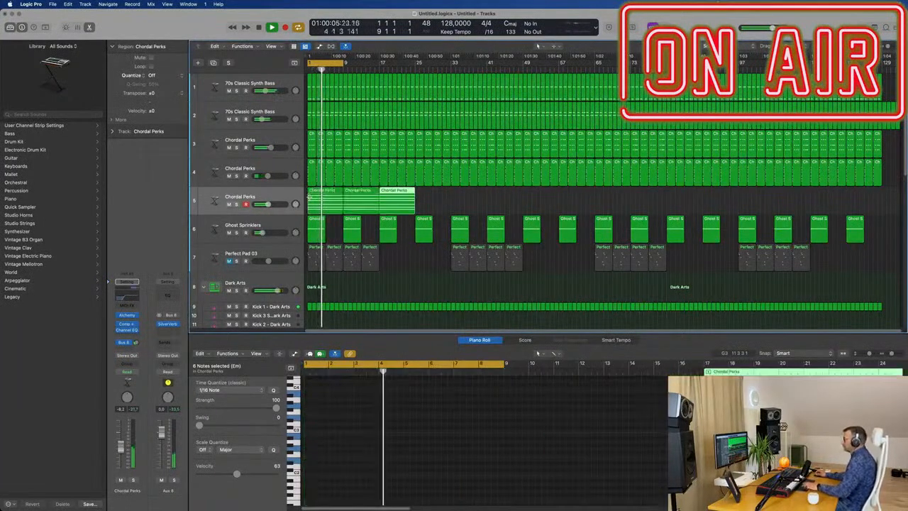
pyautogui.press('super+r')
pyautogui.press('super+r')
pyautogui.press('super+r')
pyautogui.moveTo(510, 197); pyautogui.dragTo(314, 208)
pyautogui.press('super+r')
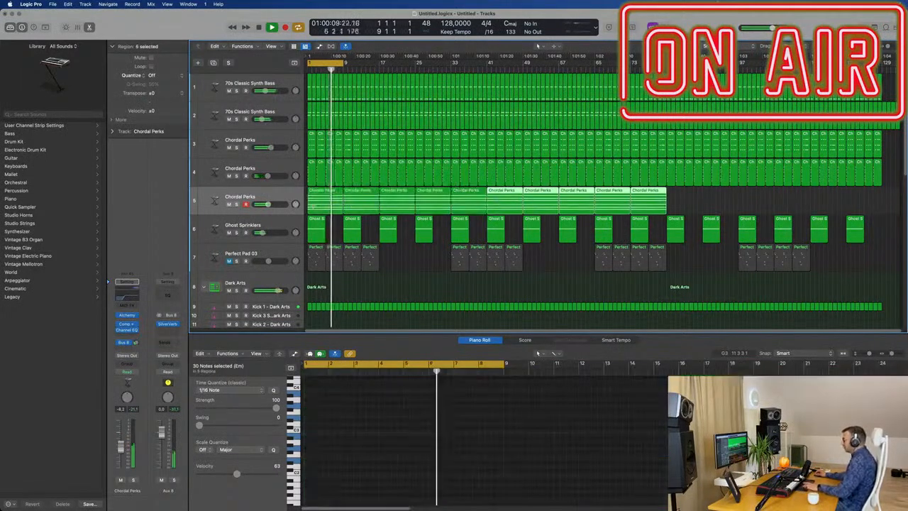
pyautogui.press('super+r')
pyautogui.click(831, 203)
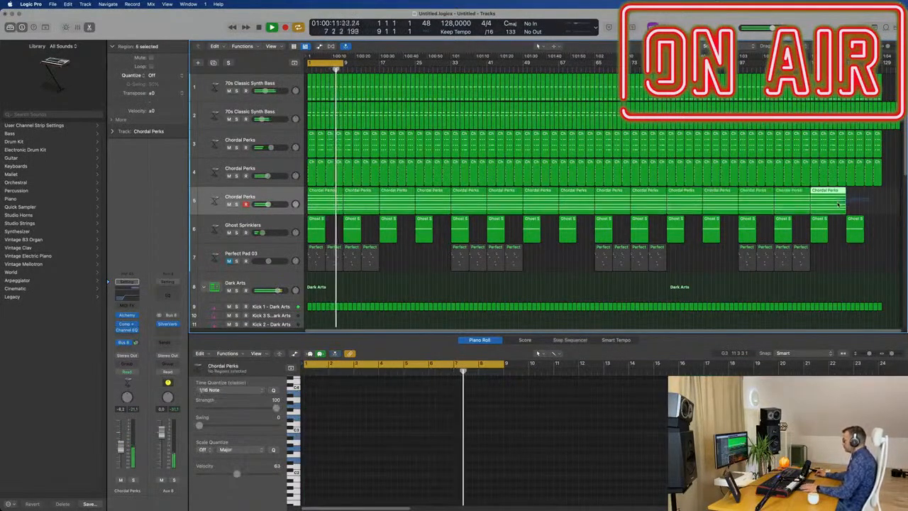
pyautogui.press('super+r')
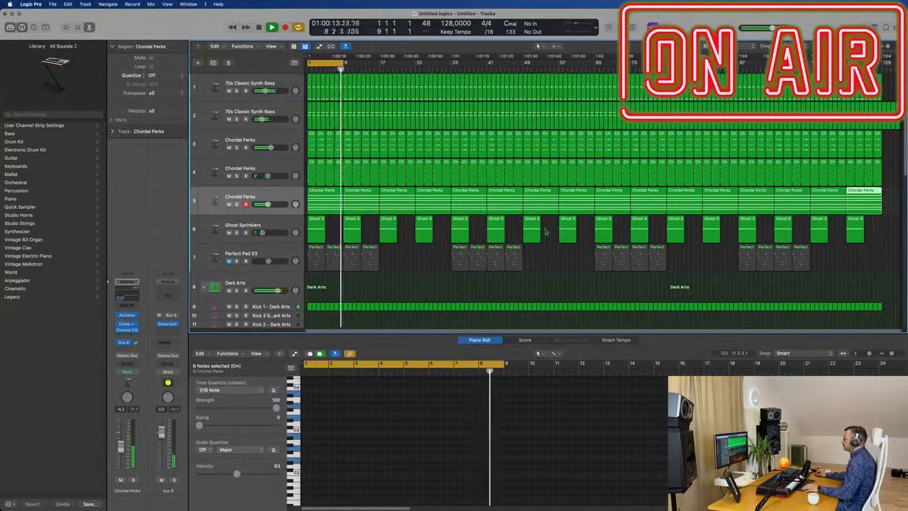
pyautogui.click(422, 264)
pyautogui.press('Return')
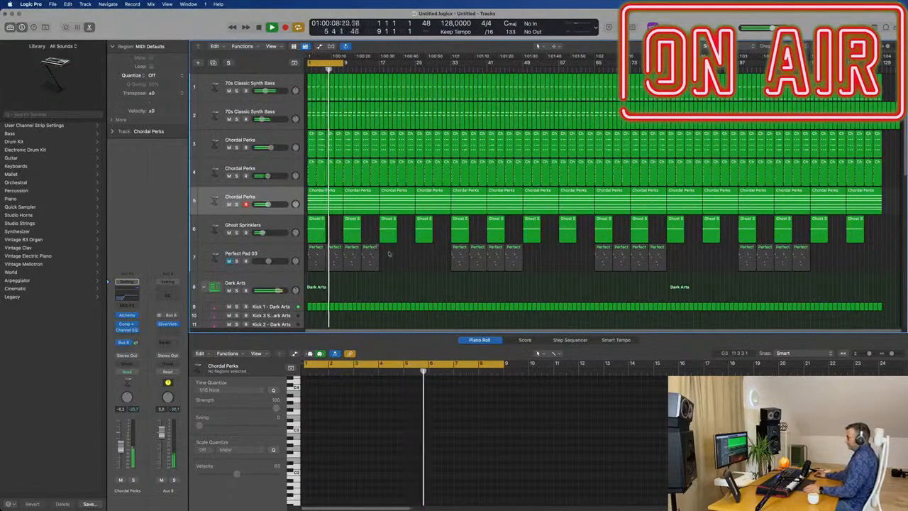
# Hide the Piano Roll to enlarge the arrangement and collapse the Chrome drum kit's sub-tracks.
pyautogui.scroll(-1, 391, 255)
pyautogui.scroll(3, 392, 255)
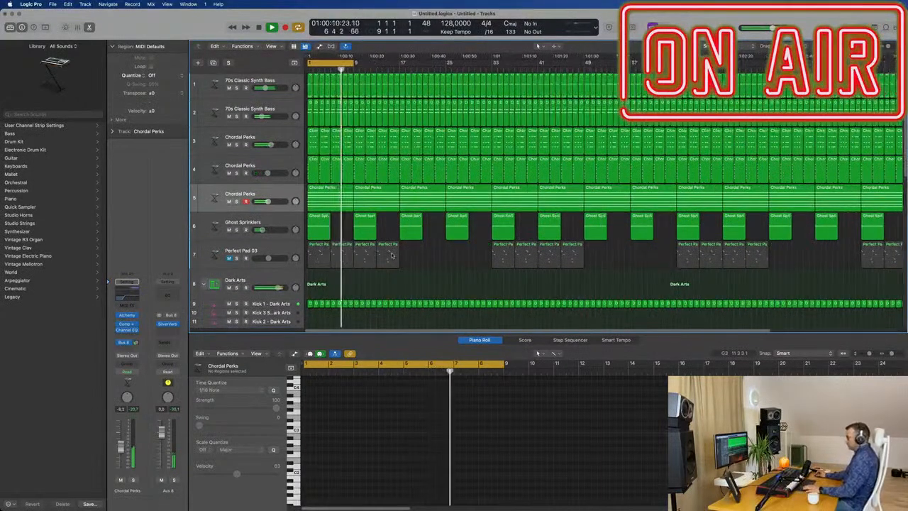
pyautogui.press('x')
pyautogui.press('x')
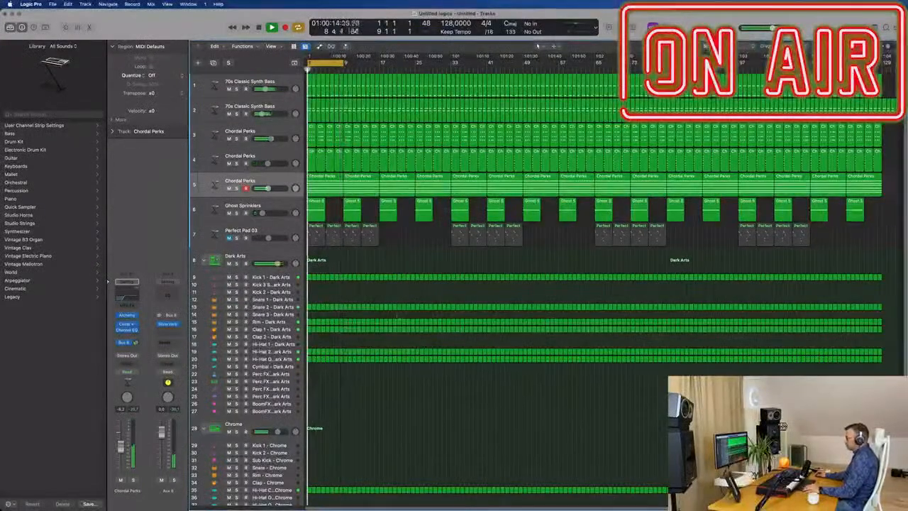
pyautogui.scroll(-4, 403, 333)
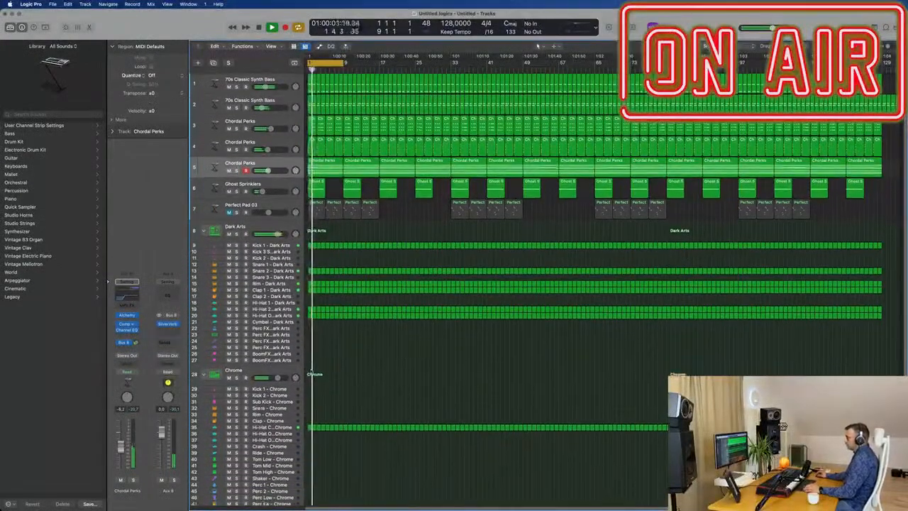
pyautogui.scroll(-2, 337, 374)
pyautogui.click(205, 341)
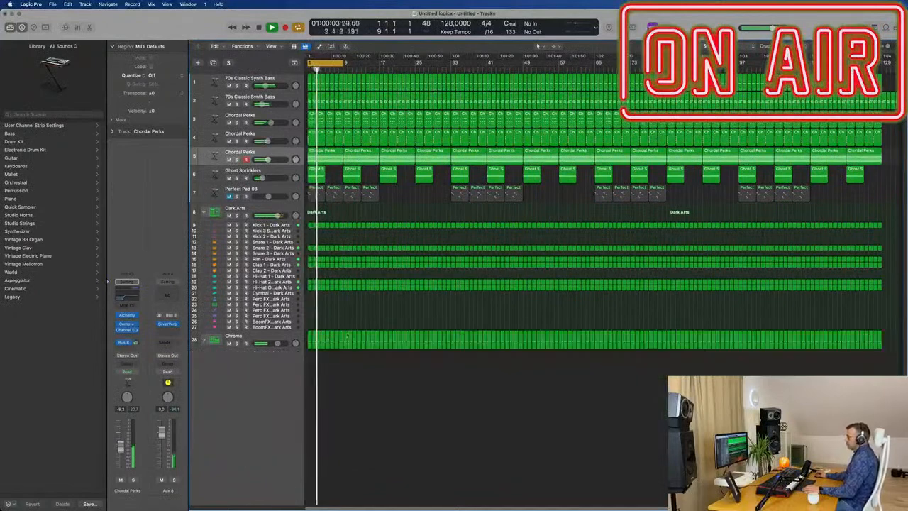
# Unmute the Perfect Pad 03 track to hear it in the mix, and mute it again.
pyautogui.click(229, 196)
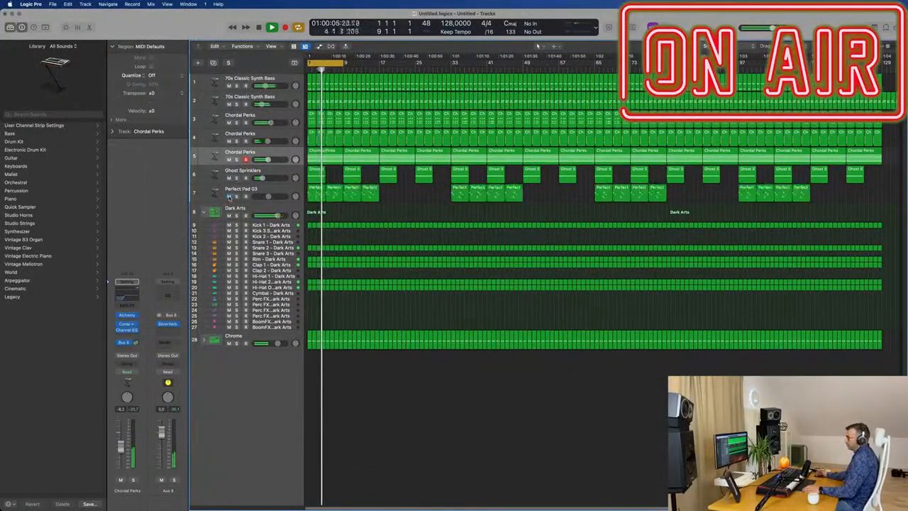
pyautogui.click(249, 190)
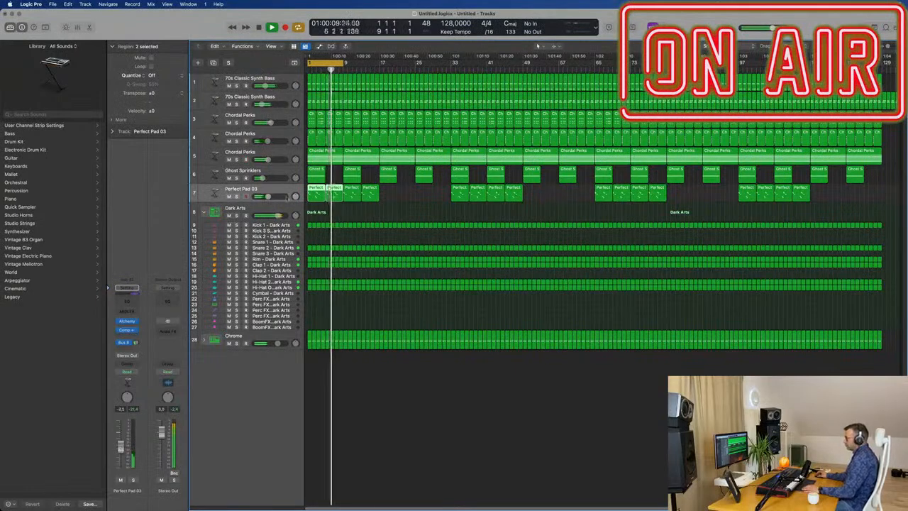
pyautogui.click(229, 196)
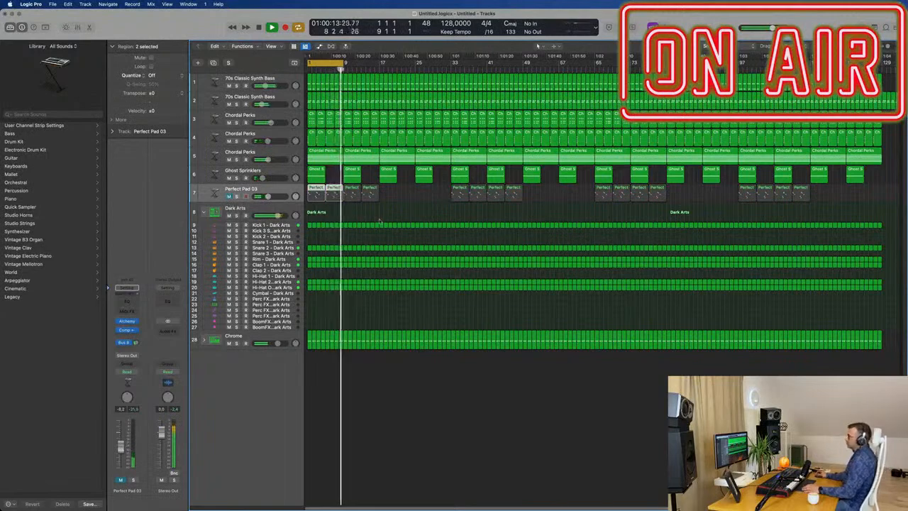
# Expand the Chrome drum kit and select its Hi-Hat Closed sub-track.
pyautogui.press('super+Right')
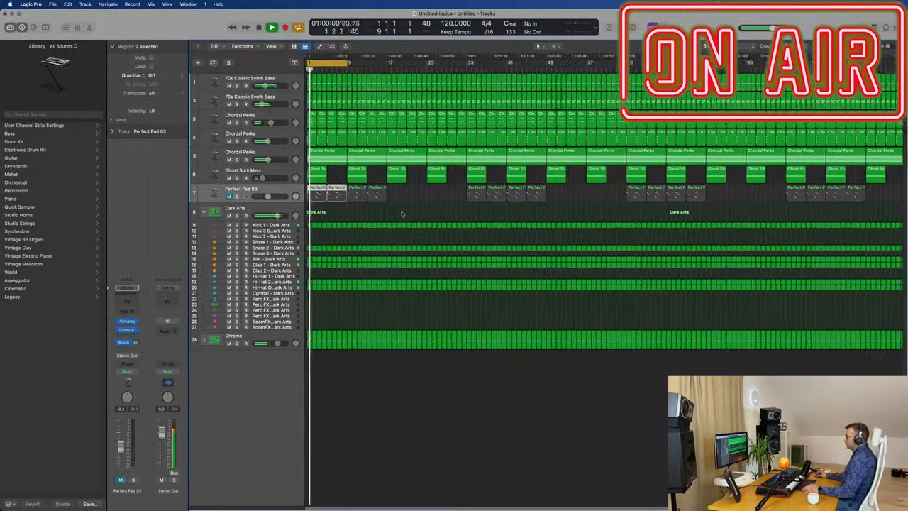
pyautogui.press('super+Left')
pyautogui.press('super+Right')
pyautogui.press('super+Right')
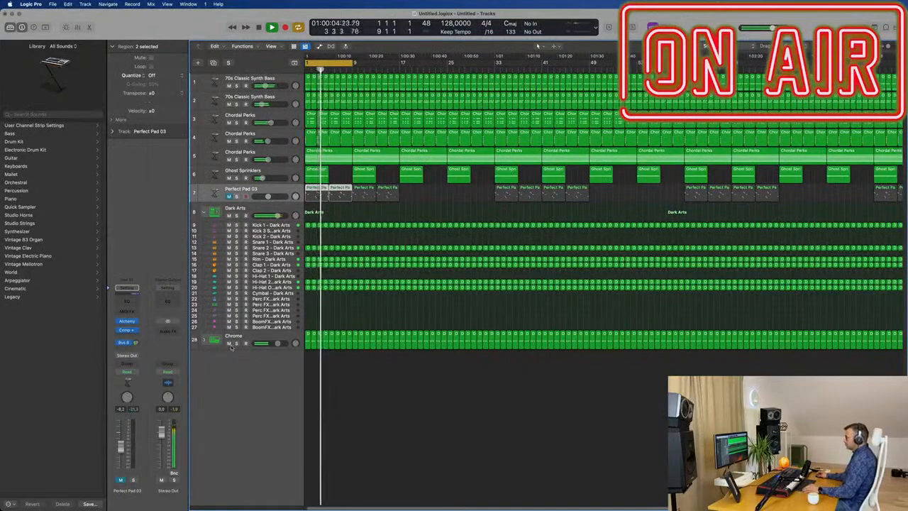
pyautogui.click(256, 337)
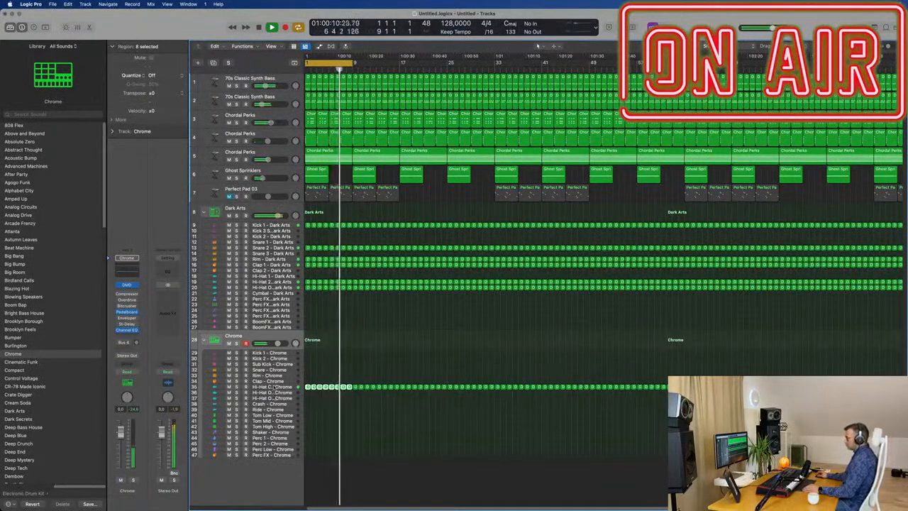
pyautogui.click(272, 386)
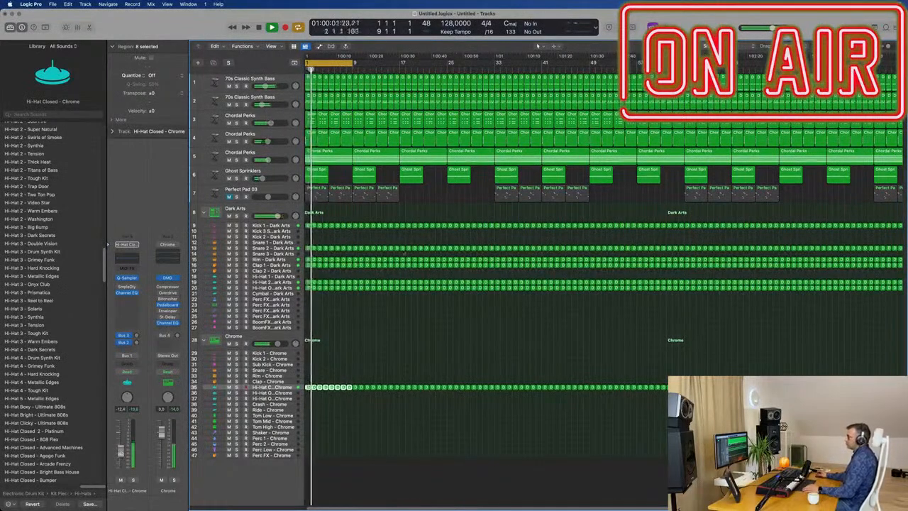
pyautogui.press('super+Right')
pyautogui.press('super+Right')
pyautogui.press('super+Right')
pyautogui.press('super+Left')
pyautogui.press('super+Left')
pyautogui.press('super+Left')
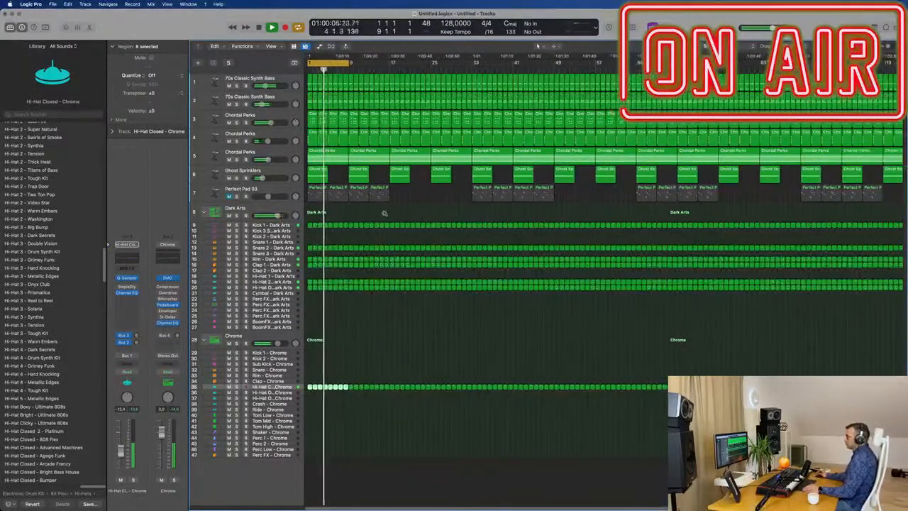
pyautogui.press('super+Right')
pyautogui.press('super+Right')
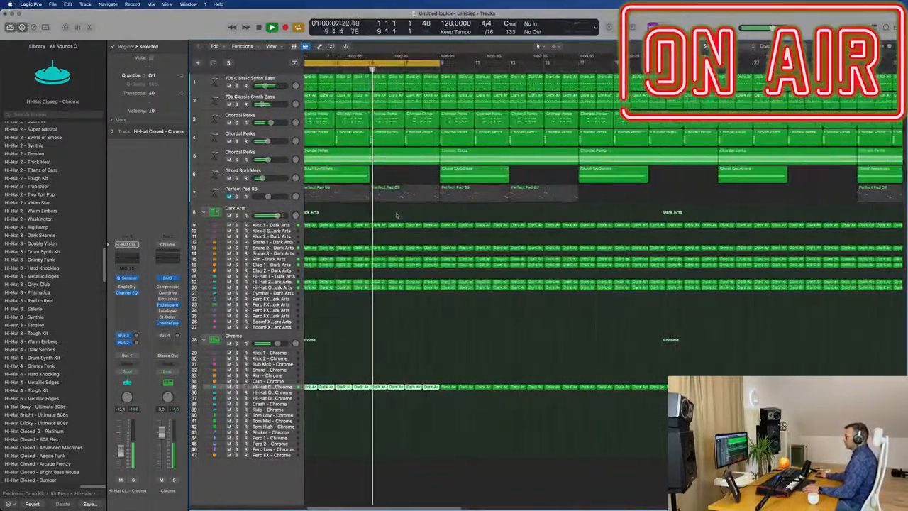
pyautogui.press('super+Right')
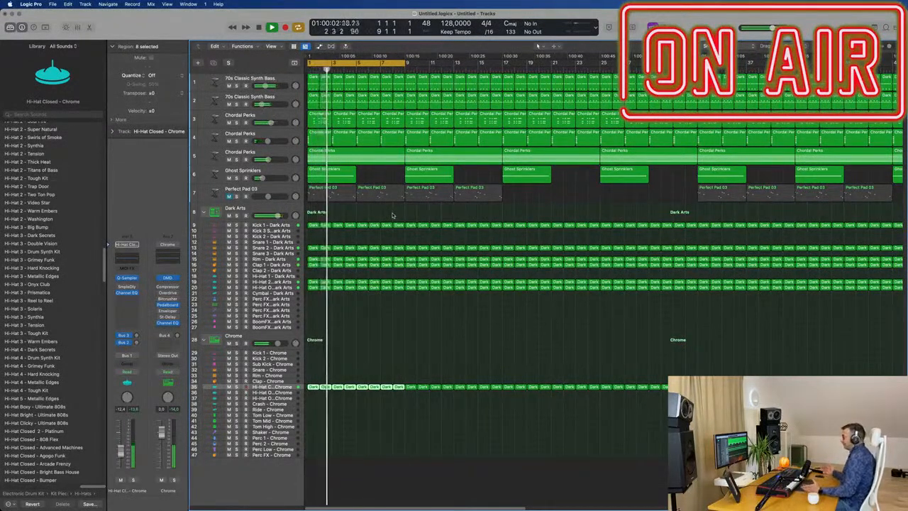
pyautogui.press('super+Left')
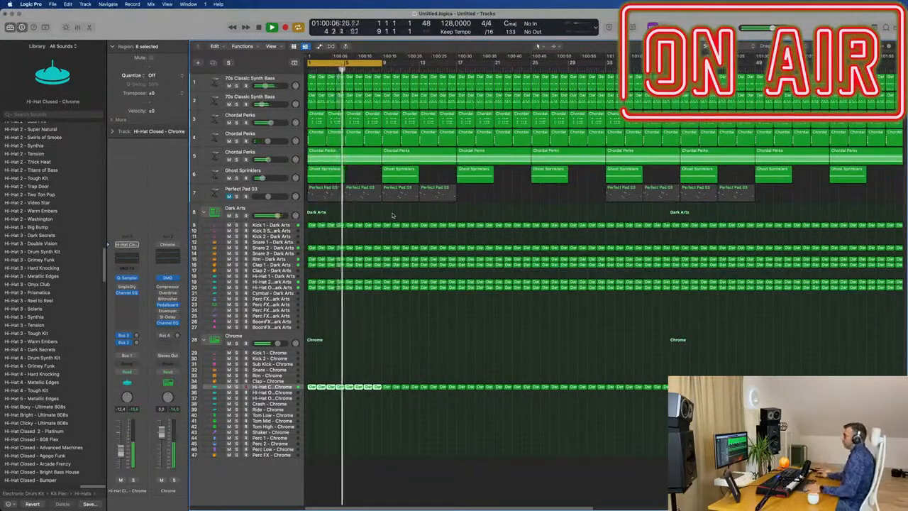
# Delete the first eight-bar region of the sustained Chordal Perks track so the arpeggio starts at bar 9.
pyautogui.scroll(-3, 369, 222)
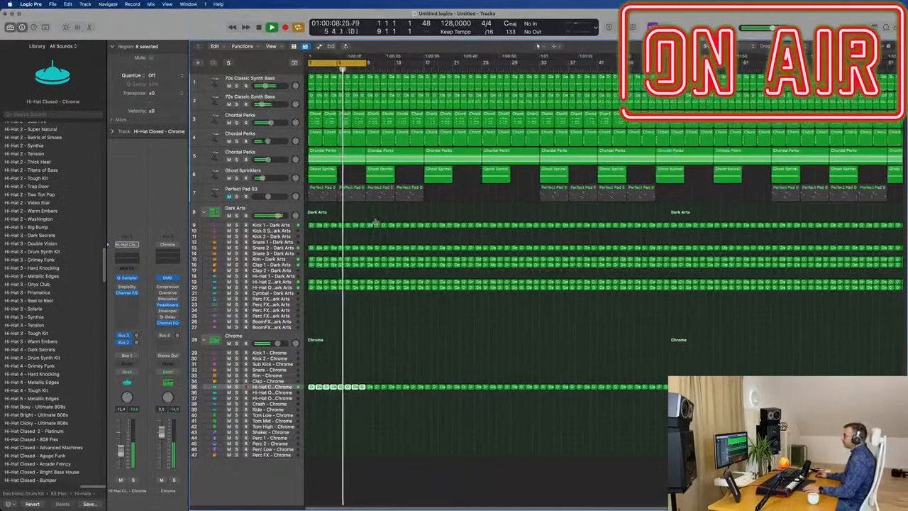
pyautogui.scroll(3, 369, 185)
pyautogui.click(351, 153)
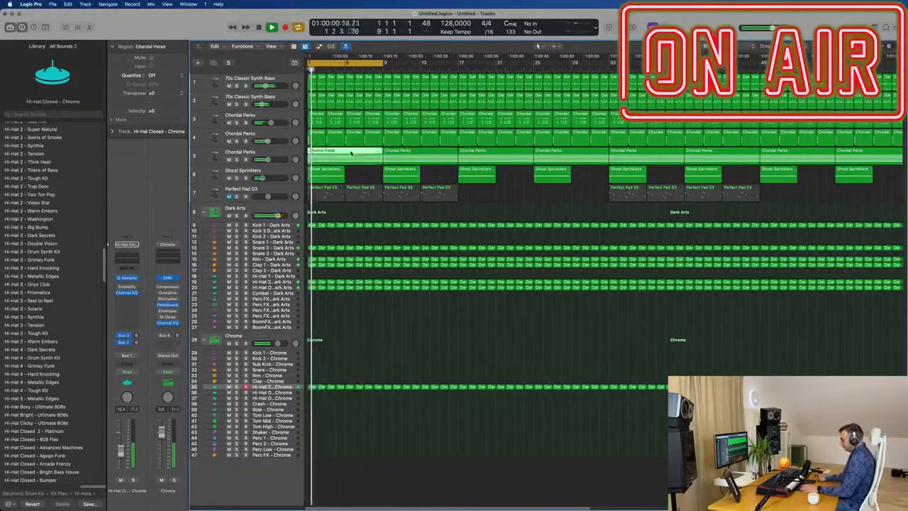
pyautogui.press('Delete')
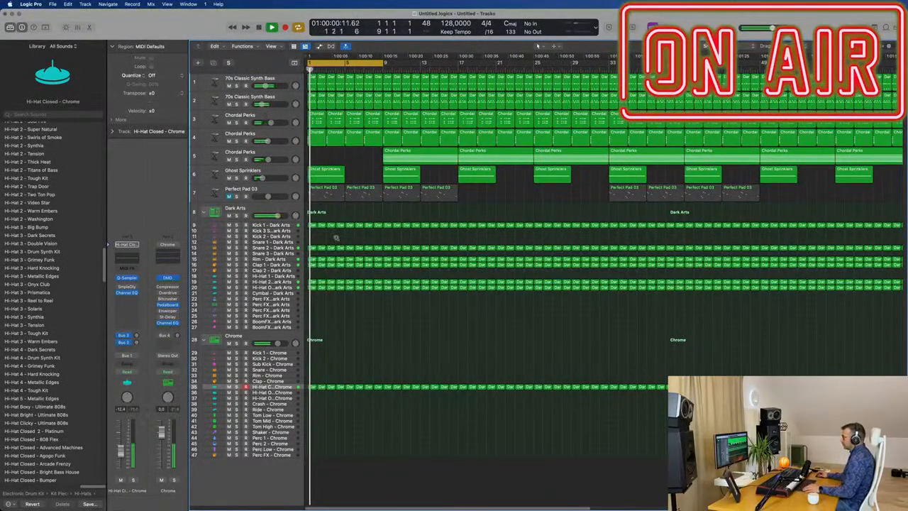
# Try removing the Chrome closed hi-hat regions from the first eight bars, and restore them.
pyautogui.scroll(2, 336, 237)
pyautogui.scroll(-2, 346, 273)
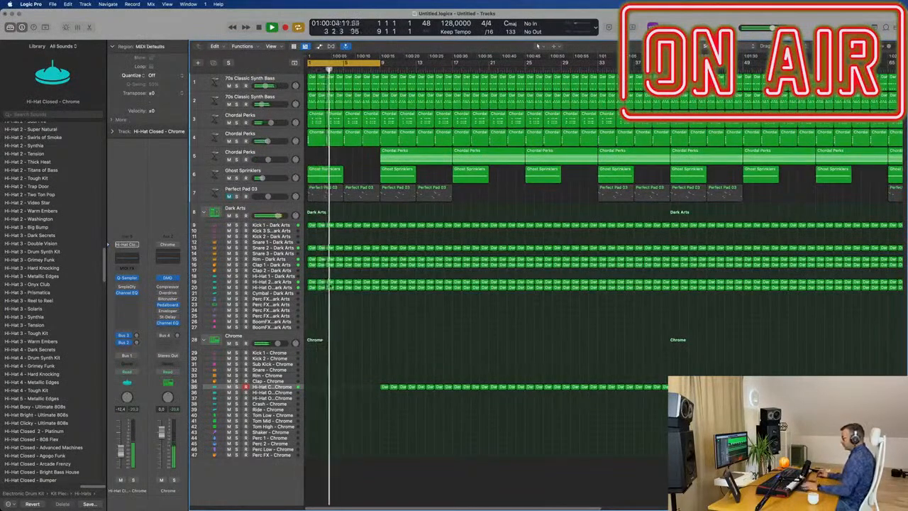
pyautogui.scroll(2, 321, 308)
pyautogui.press('Return')
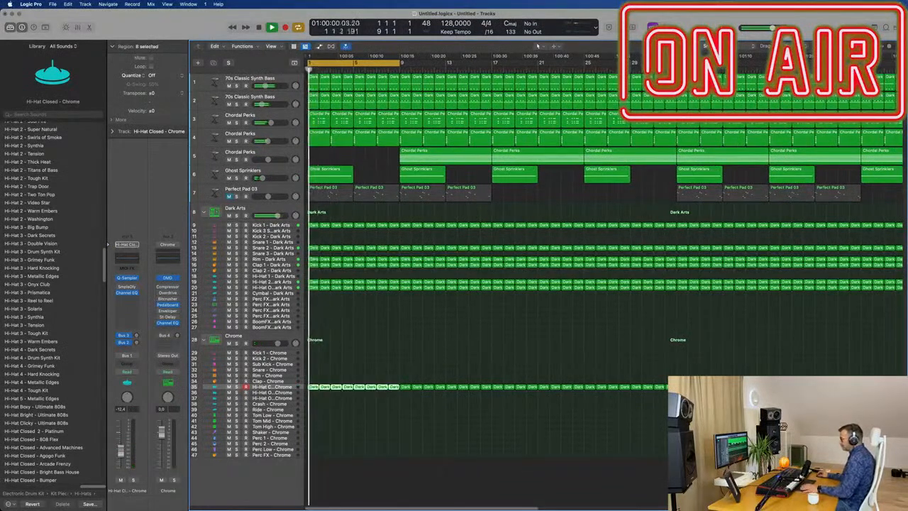
# Delete bars 1–8 of the Dark Arts rim, clap, hi-hats and Snare 2, both other Chordal Perks tracks, Ghost Sprinklers and the first synth bass.
pyautogui.moveTo(357, 296); pyautogui.dragTo(396, 306)
pyautogui.press('Delete')
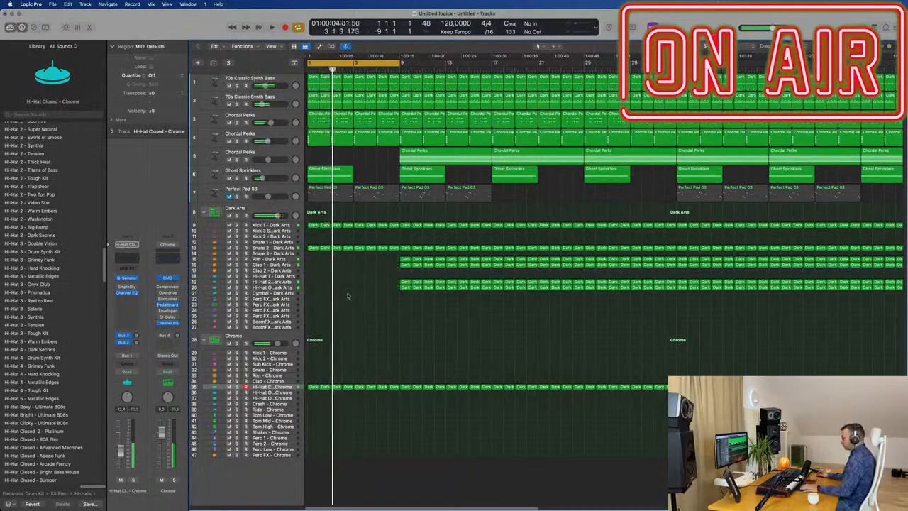
pyautogui.scroll(2, 342, 292)
pyautogui.scroll(-2, 349, 279)
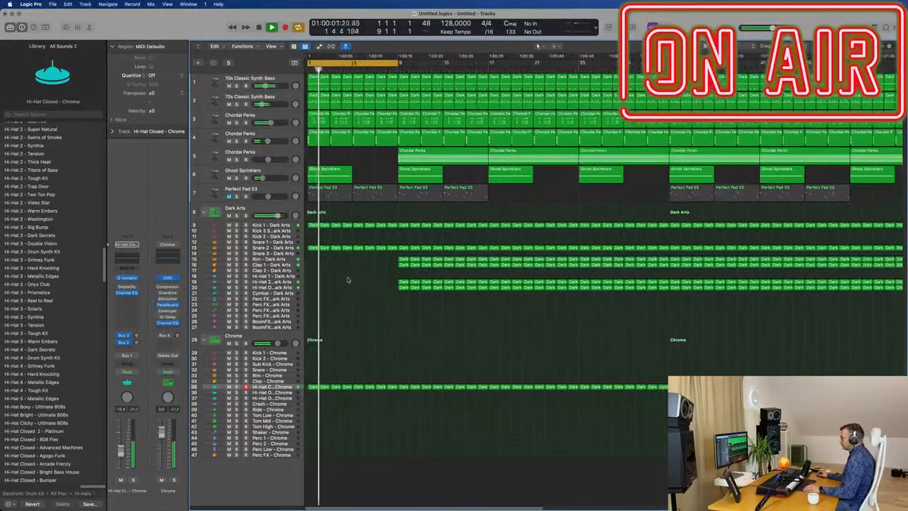
pyautogui.scroll(-1, 347, 280)
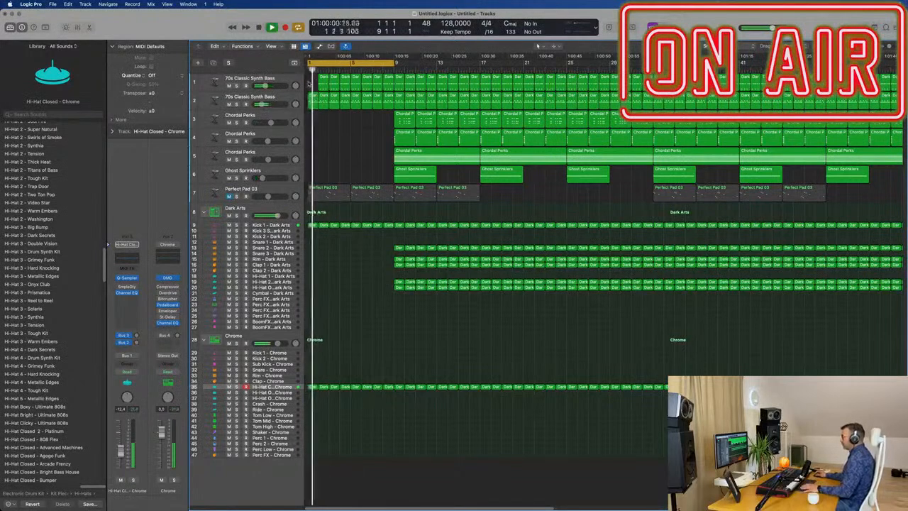
pyautogui.press('Delete')
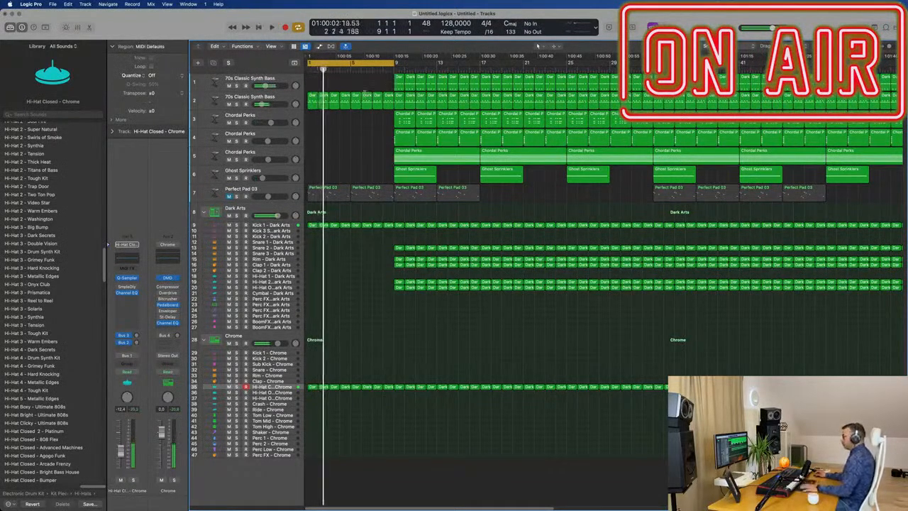
# Set the second 70s Classic Synth Bass track to Touch automation and record a movement of Alchemy's Cutoff knob.
pyautogui.click(278, 98)
pyautogui.press('space')
pyautogui.click(126, 313)
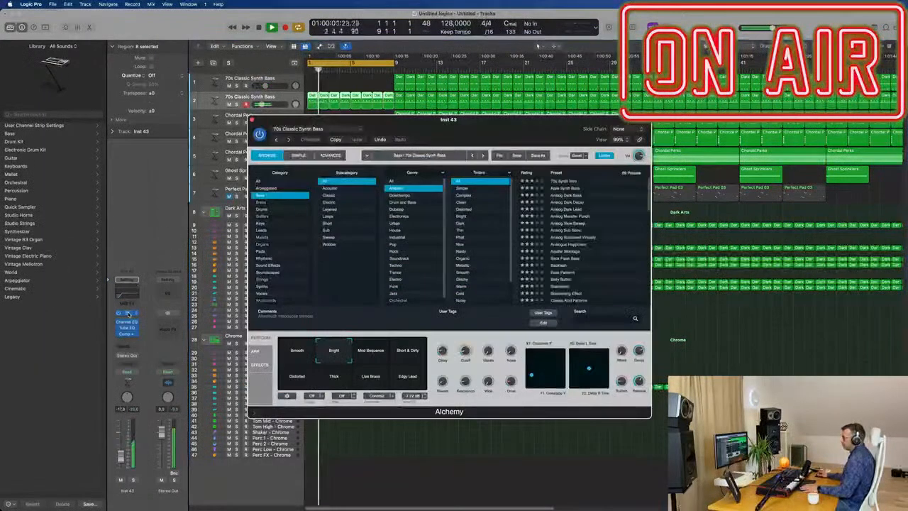
pyautogui.click(130, 373)
pyautogui.press('space')
pyautogui.press('space')
pyautogui.moveTo(512, 343); pyautogui.dragTo(512, 342)
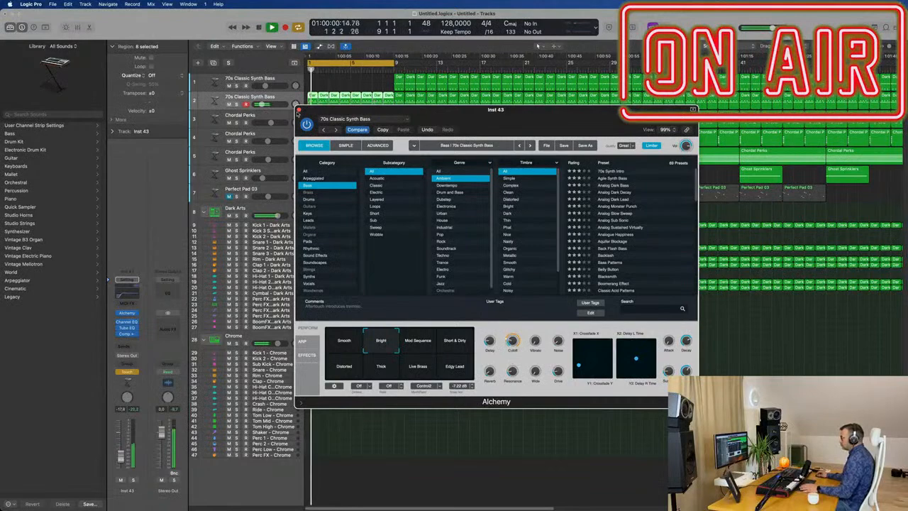
pyautogui.click(298, 109)
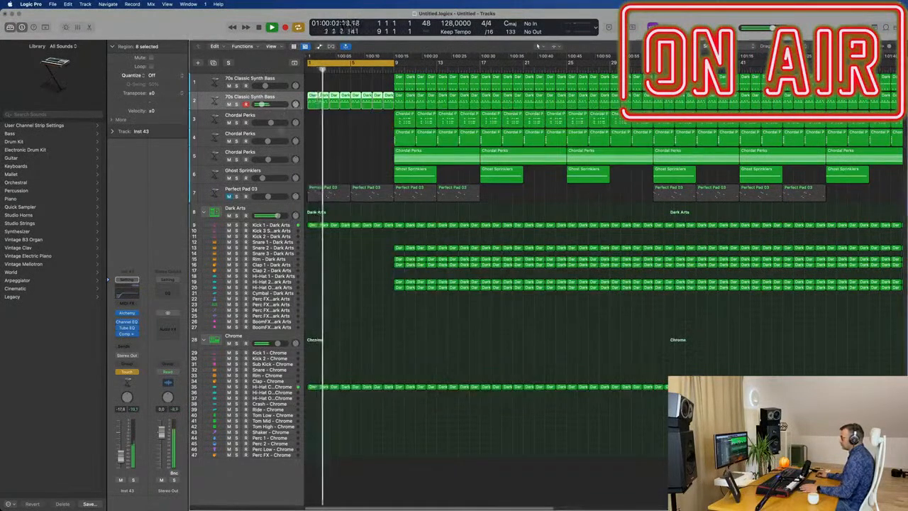
# Display the Alchemy Cutoff automation on the enlarged second synth bass track and set its automation mode to Read.
pyautogui.moveTo(281, 118); pyautogui.dragTo(282, 160)
pyautogui.press('a')
pyautogui.press('super+Down')
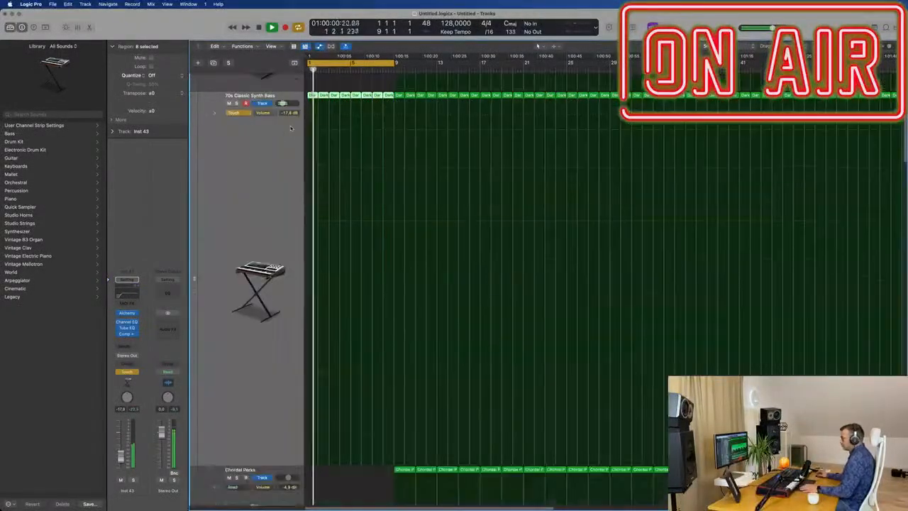
pyautogui.click(265, 115)
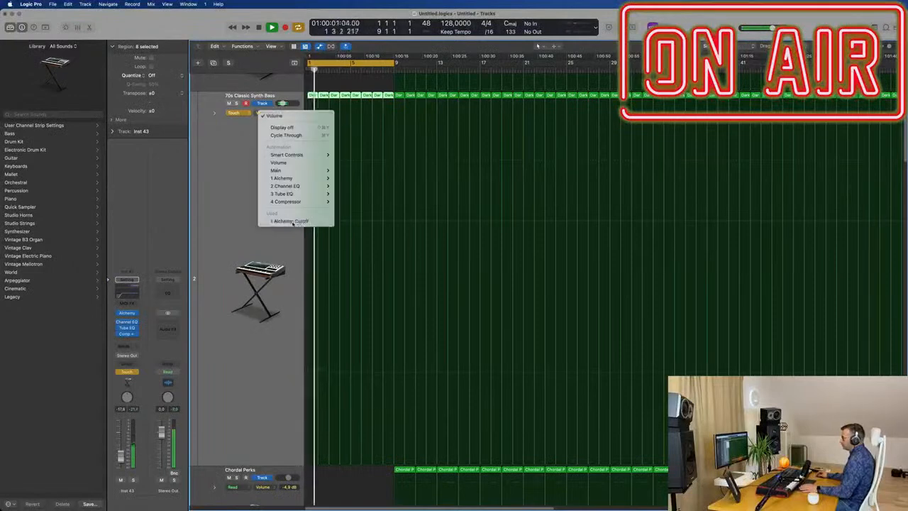
pyautogui.click(293, 221)
pyautogui.click(235, 113)
pyautogui.click(236, 106)
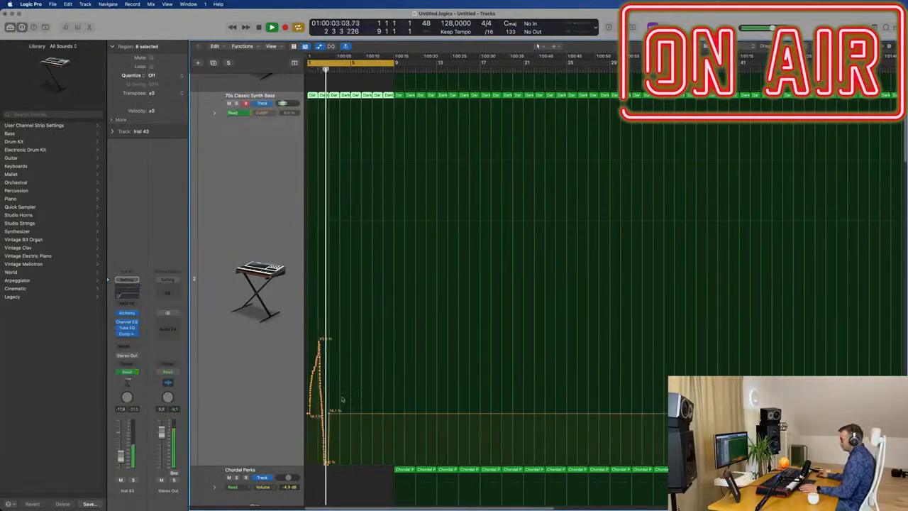
# Clear the recorded Cutoff movement on the second synth bass and draw a ramp from 1.07% at bar 1 to 14.1% at bar 5.
pyautogui.moveTo(330, 413); pyautogui.dragTo(298, 416)
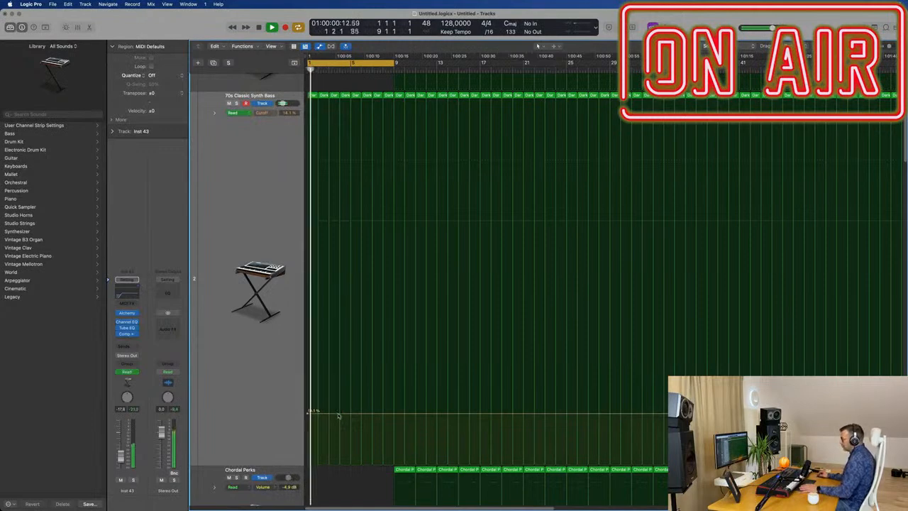
pyautogui.press('space')
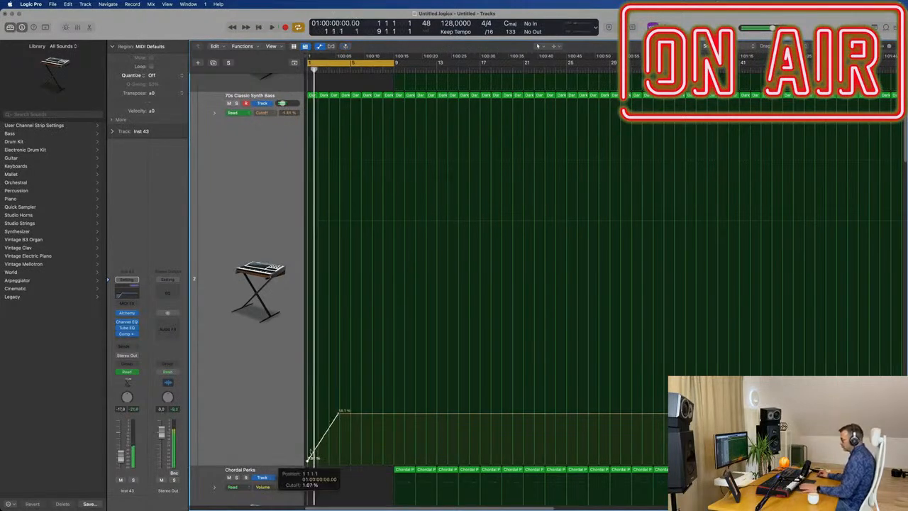
pyautogui.press('Return')
pyautogui.press('space')
pyautogui.press('super+Right')
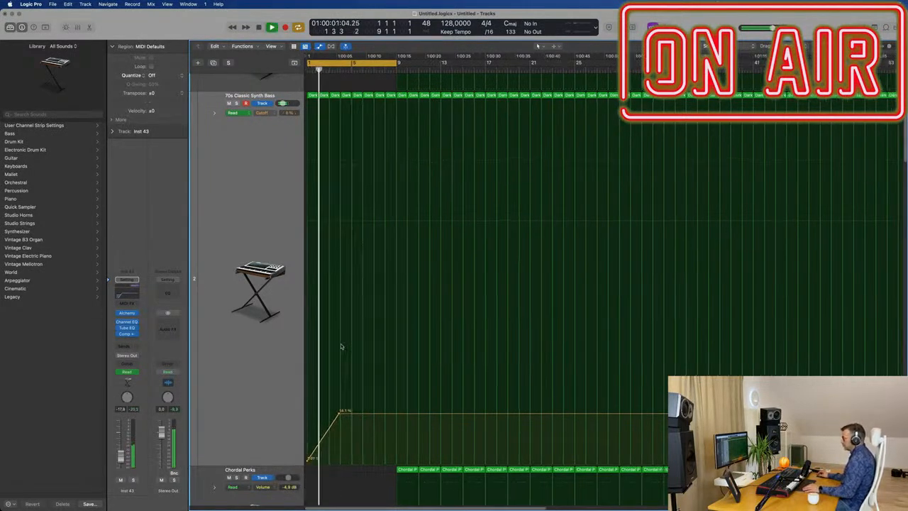
pyautogui.press('Return')
pyautogui.moveTo(354, 415); pyautogui.dragTo(371, 413)
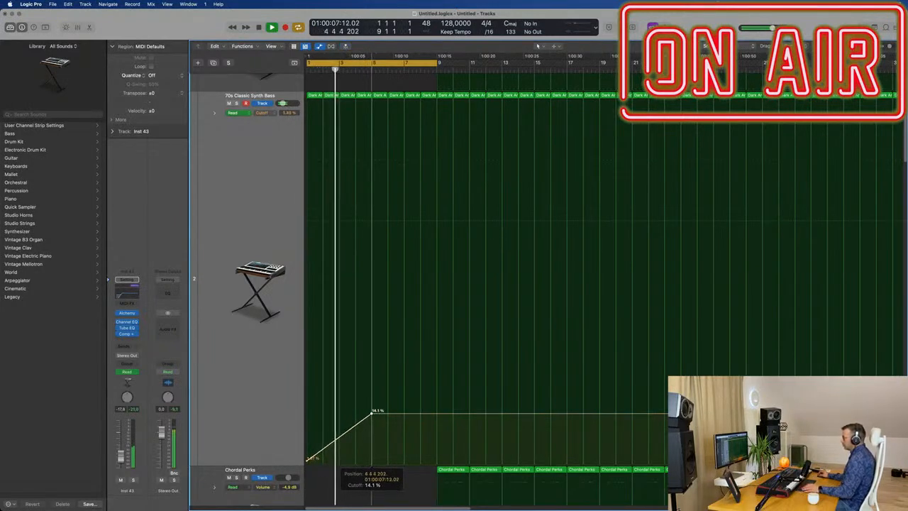
pyautogui.press('super+Left')
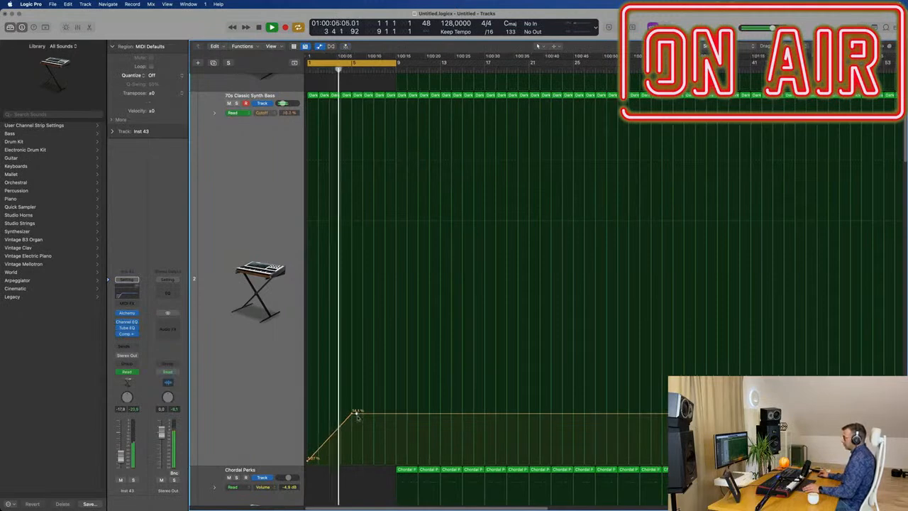
# Drop the Cutoff automation to 0% at bar 5, reduce the track heights, and ramp the Cutoff up to 63.8% at bar 9.
pyautogui.moveTo(359, 423); pyautogui.dragTo(353, 464)
pyautogui.press('super+Up')
pyautogui.press('super+Up')
pyautogui.press('super+Up')
pyautogui.press('super+Up')
pyautogui.press('super+Up')
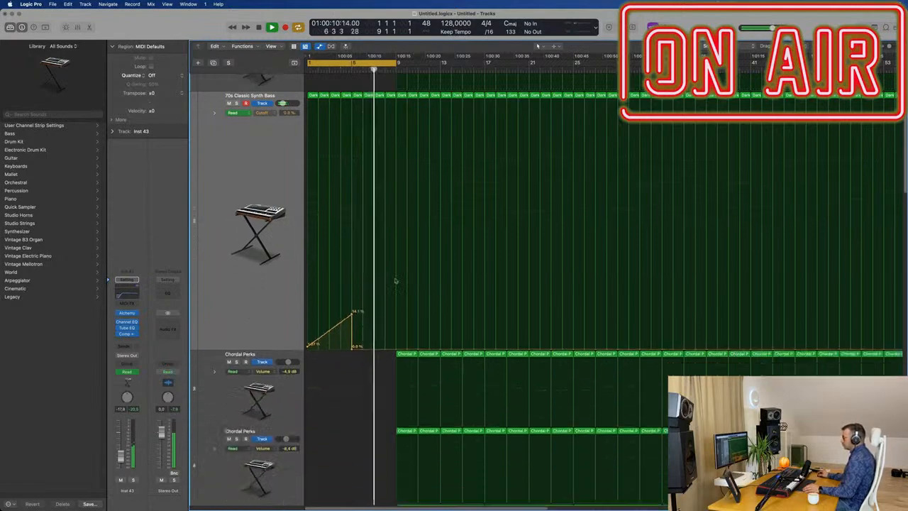
pyautogui.press('super+Up')
pyautogui.press('super+Up')
pyautogui.press('super+Up')
pyautogui.press('super+Up')
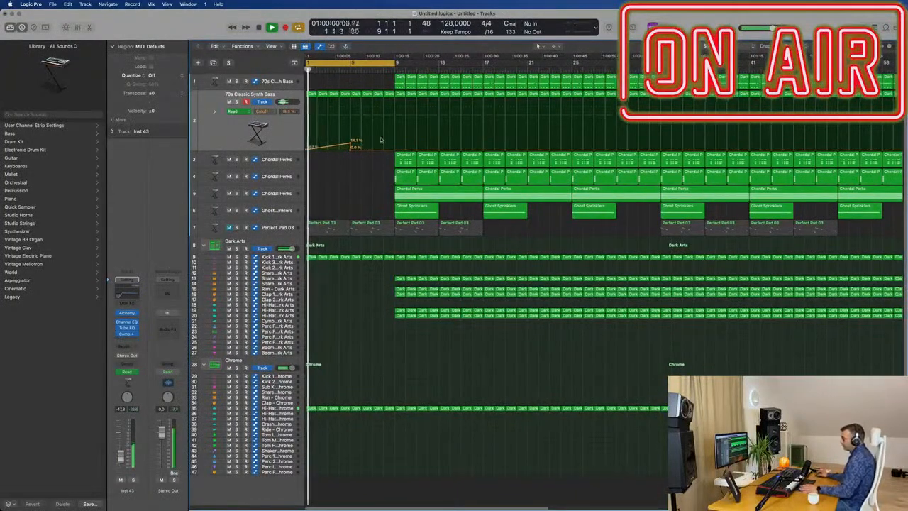
pyautogui.moveTo(394, 151); pyautogui.dragTo(398, 125)
# Copy the bar 9 region of the second Chordal Perks track to bar 5 and replay the intro from the start.
pyautogui.moveTo(407, 179); pyautogui.dragTo(361, 177)
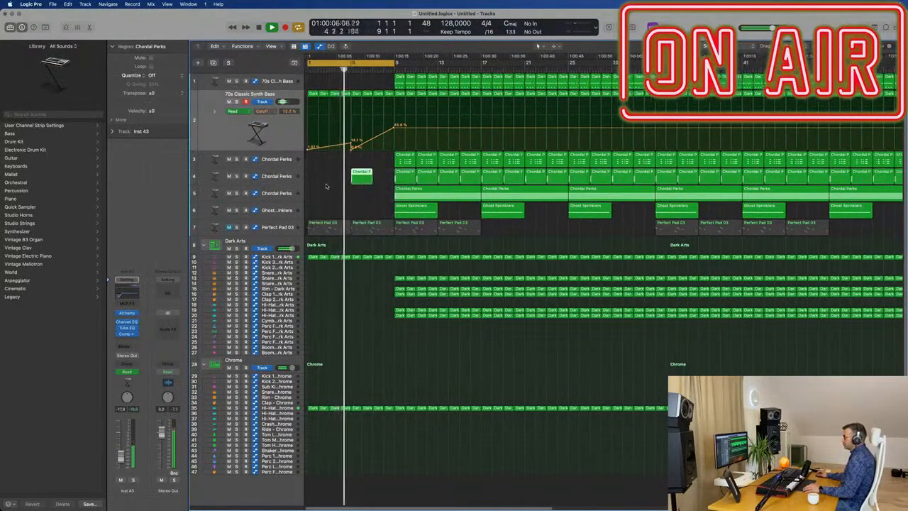
pyautogui.scroll(3, 327, 185)
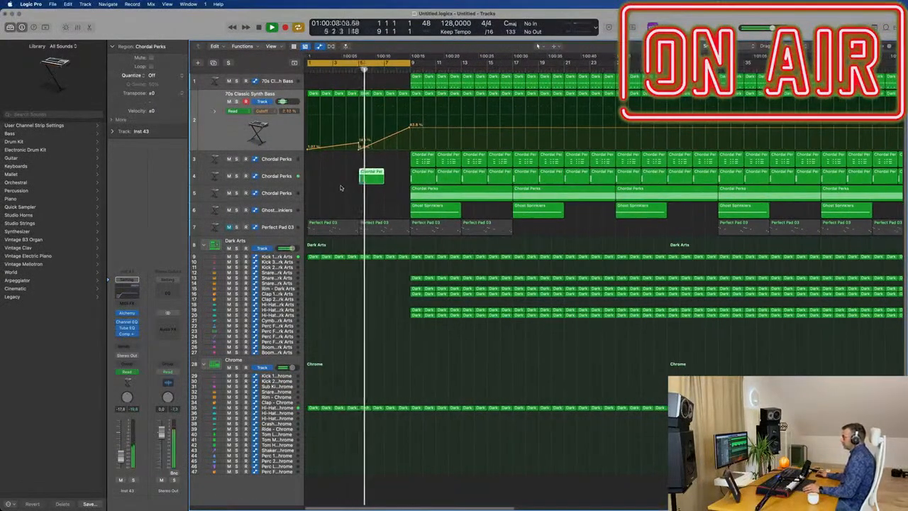
pyautogui.scroll(-5, 341, 188)
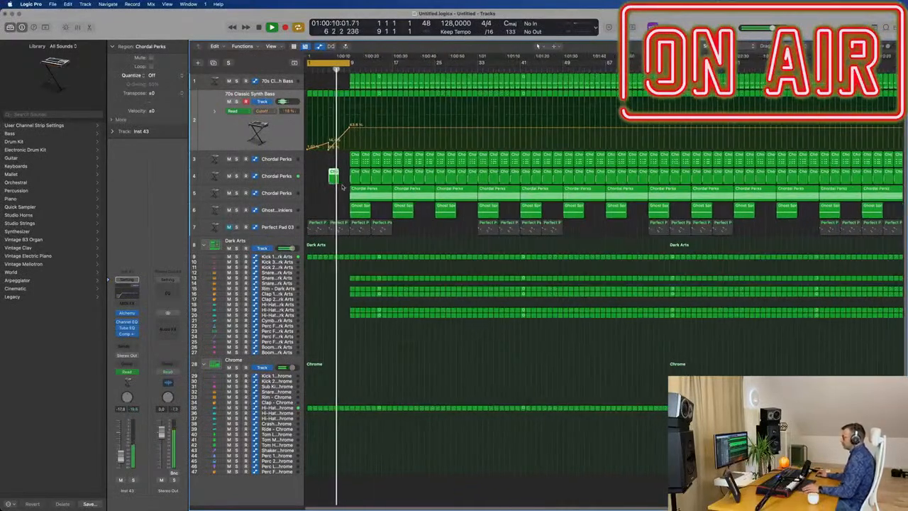
pyautogui.scroll(4, 342, 187)
pyautogui.press('Return')
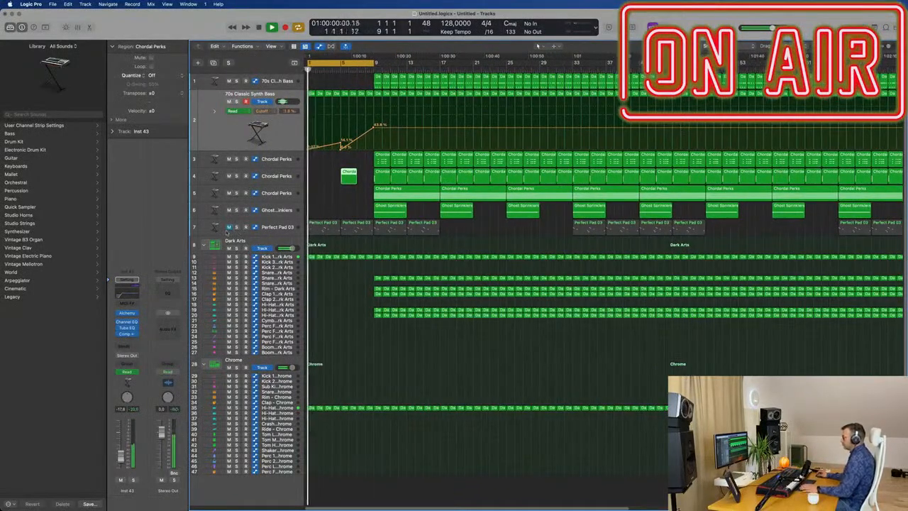
# Unmute the Perfect Pad 03 track and delete all of its regions.
pyautogui.click(229, 227)
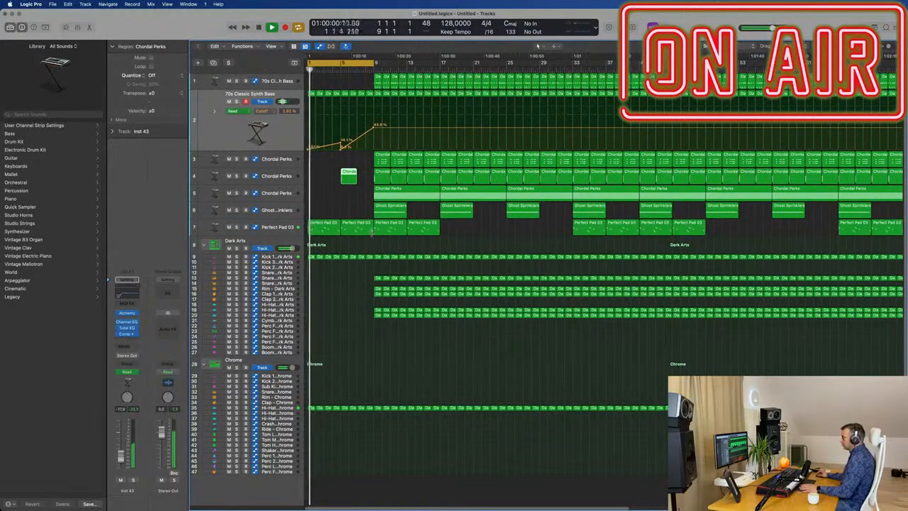
pyautogui.scroll(-4, 332, 241)
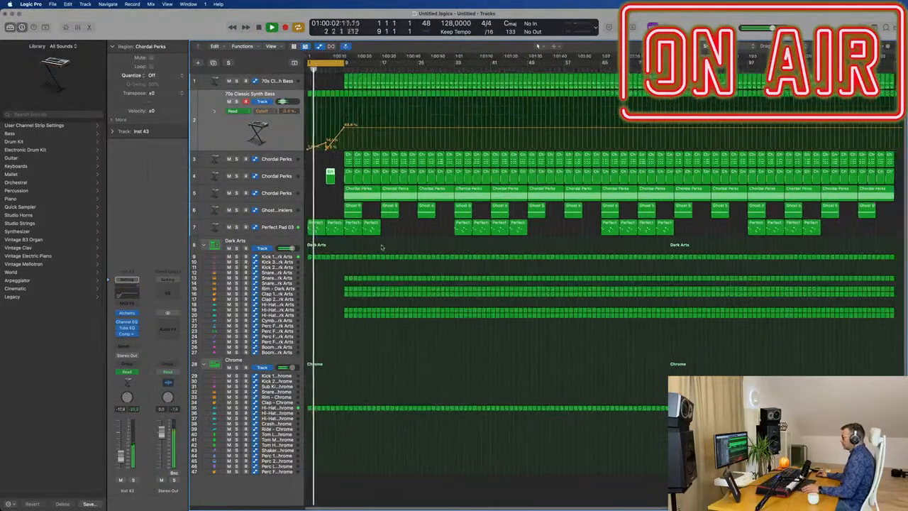
pyautogui.moveTo(829, 226); pyautogui.dragTo(319, 240)
pyautogui.press('Delete')
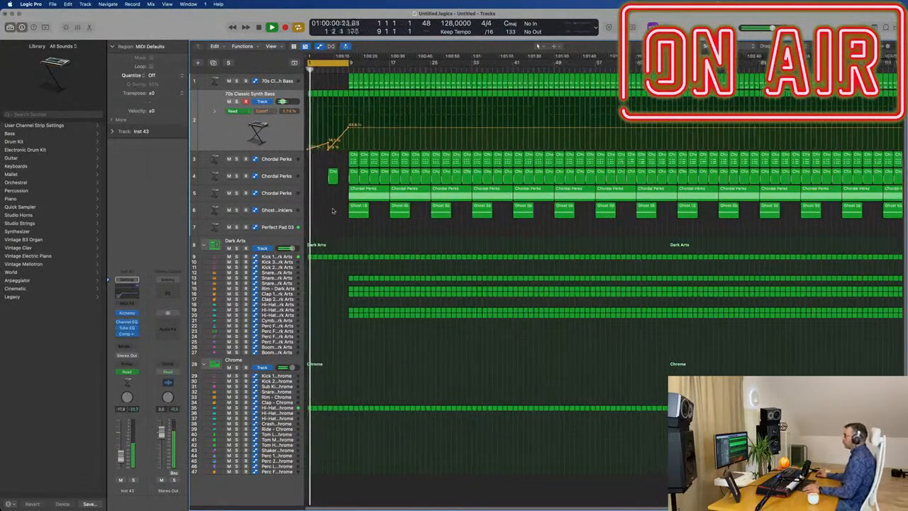
# Raise the synth bass Cutoff automation point at bar 9 to about 69%.
pyautogui.scroll(4, 332, 211)
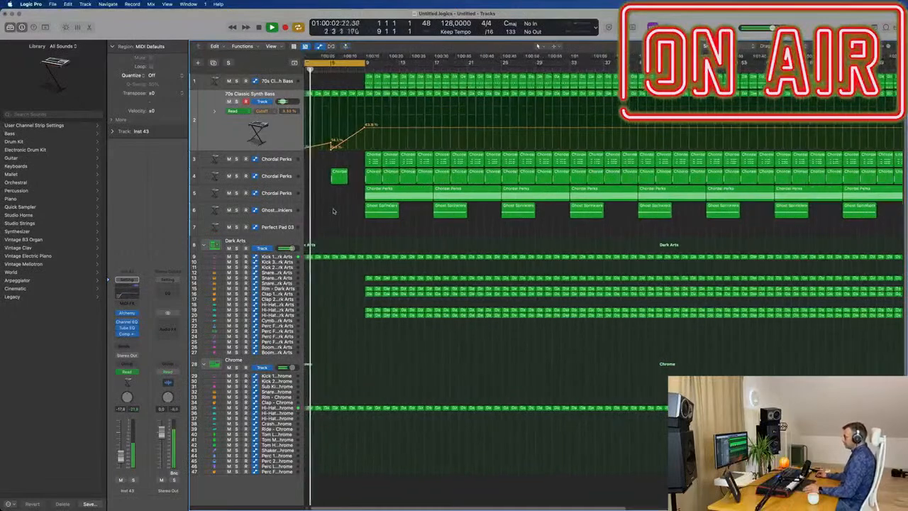
pyautogui.scroll(-3, 333, 211)
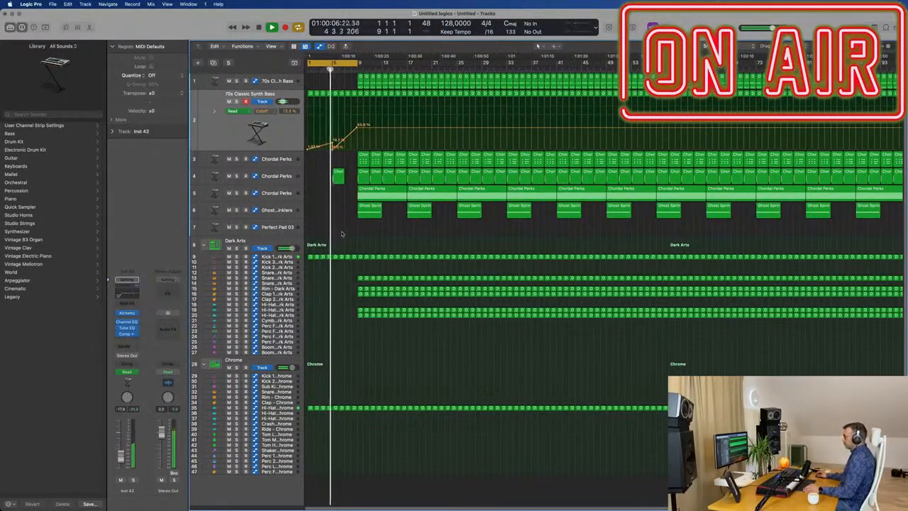
pyautogui.scroll(1, 341, 234)
pyautogui.scroll(1, 342, 227)
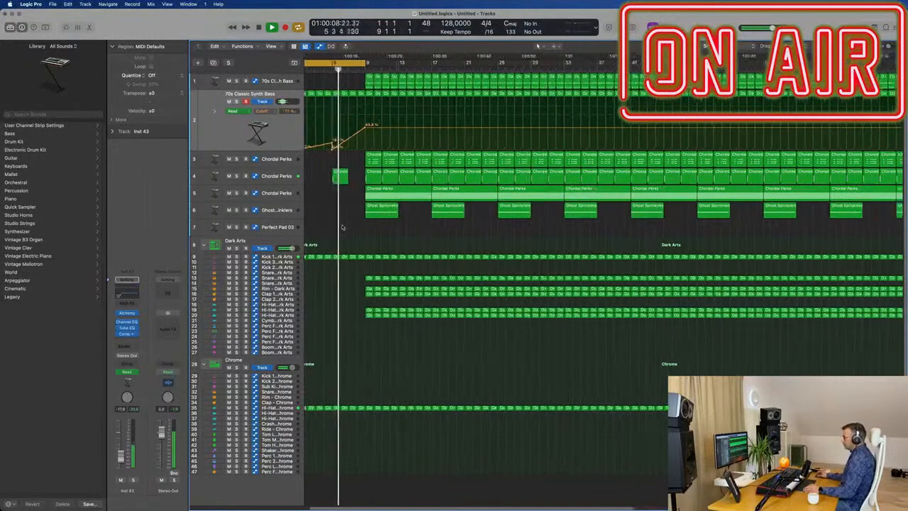
pyautogui.moveTo(367, 130); pyautogui.dragTo(367, 121)
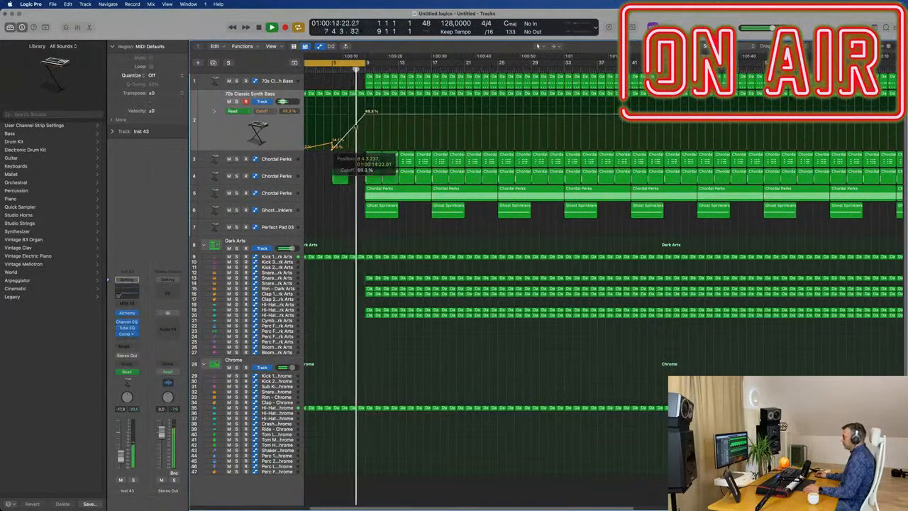
pyautogui.scroll(2, 360, 125)
pyautogui.hscroll(-2, 362, 135)
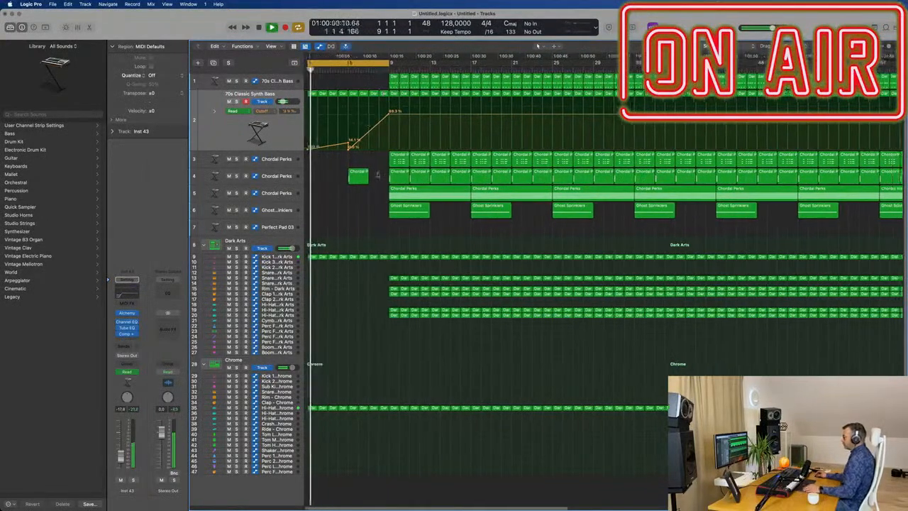
# Delete bars 9–12 of all Dark Arts and Chrome drum parts, the first Chordal Perks track and Ghost Sprinklers.
pyautogui.scroll(-2, 389, 128)
pyautogui.moveTo(377, 244); pyautogui.dragTo(399, 444)
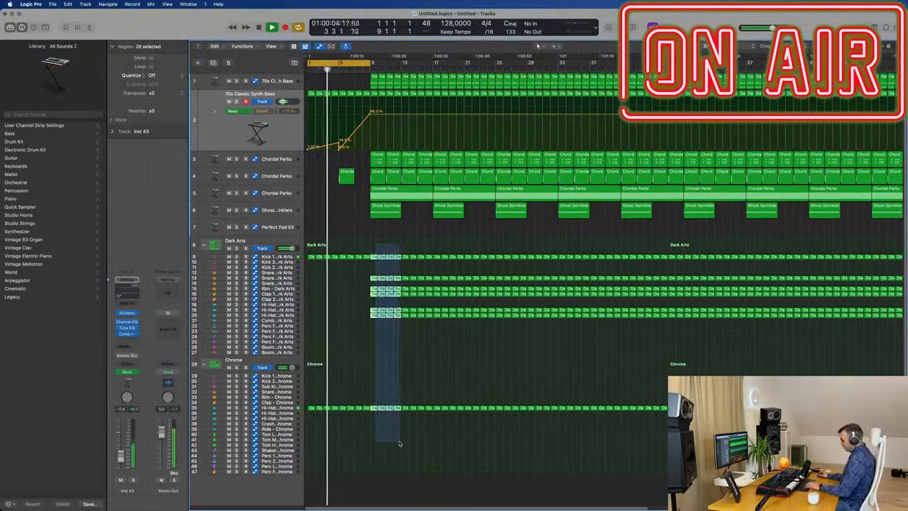
pyautogui.press('Delete')
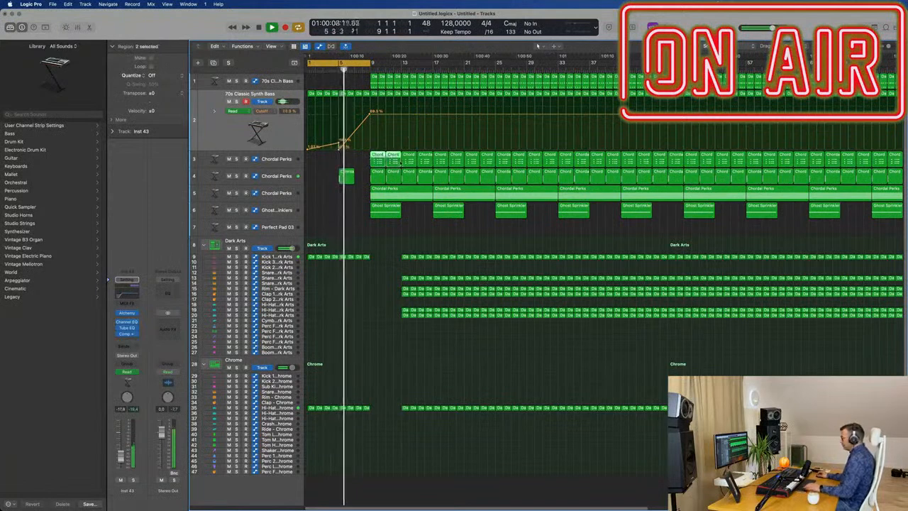
pyautogui.click(373, 157)
pyautogui.press('Delete')
pyautogui.click(380, 212)
pyautogui.press('Delete')
# Extend the cycle range to bar 13 and drop the synth bass Cutoff automation to 0% at bar 9.
pyautogui.moveTo(373, 63); pyautogui.dragTo(405, 69)
pyautogui.press('super+Right')
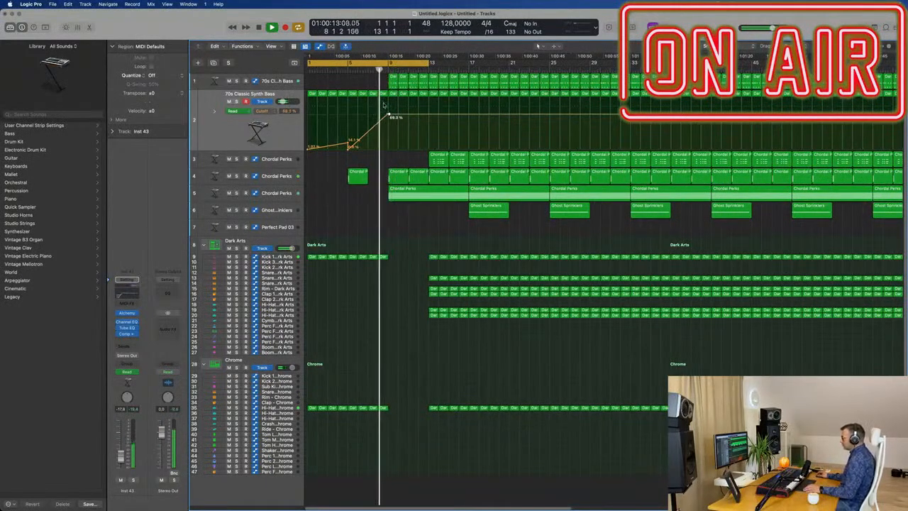
pyautogui.moveTo(389, 115); pyautogui.dragTo(389, 150)
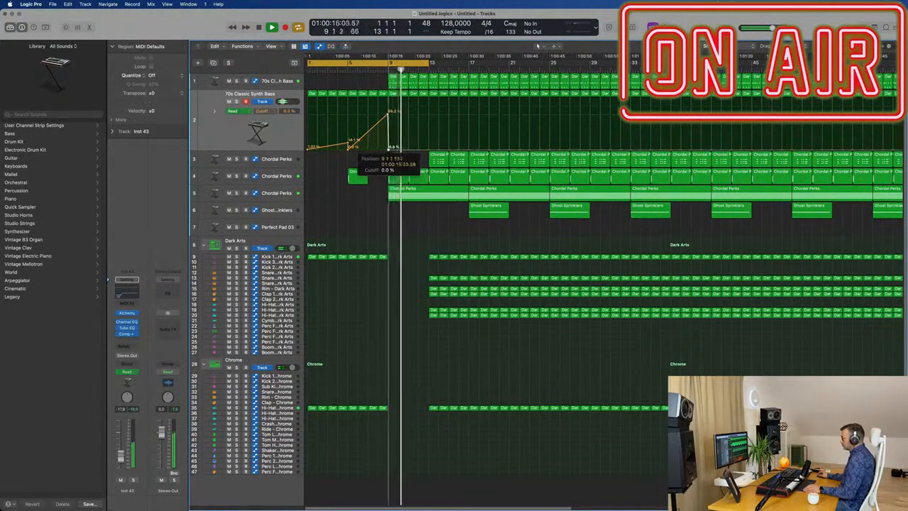
pyautogui.click(378, 71)
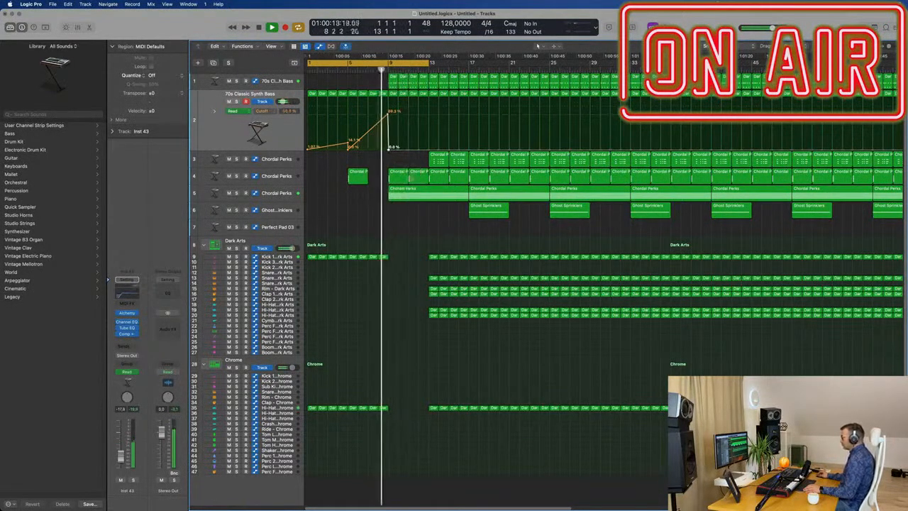
# Delete the eight-bar region at bar 9 on the third Chordal Perks track.
pyautogui.click(398, 192)
pyautogui.scroll(-5, 369, 203)
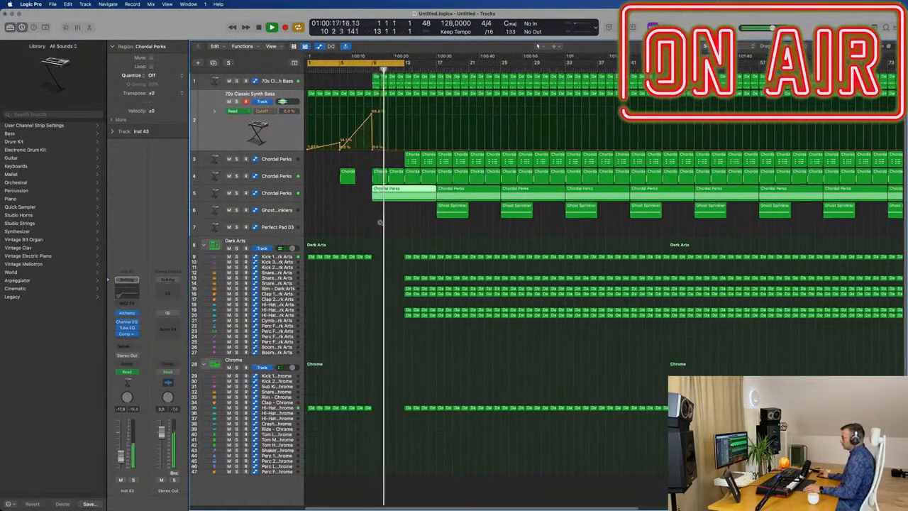
pyautogui.scroll(-3, 381, 223)
pyautogui.scroll(5, 383, 223)
pyautogui.press('Return')
pyautogui.click(417, 220)
pyautogui.click(440, 190)
pyautogui.press('Delete')
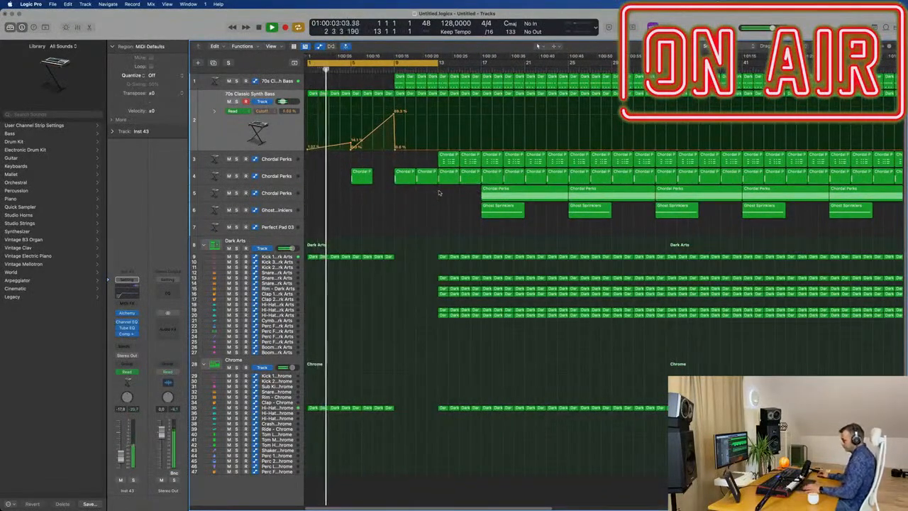
# Listen through the intro and delete all drum regions in bars 13–16 except the Dark Arts Kick 1.
pyautogui.scroll(3, 422, 206)
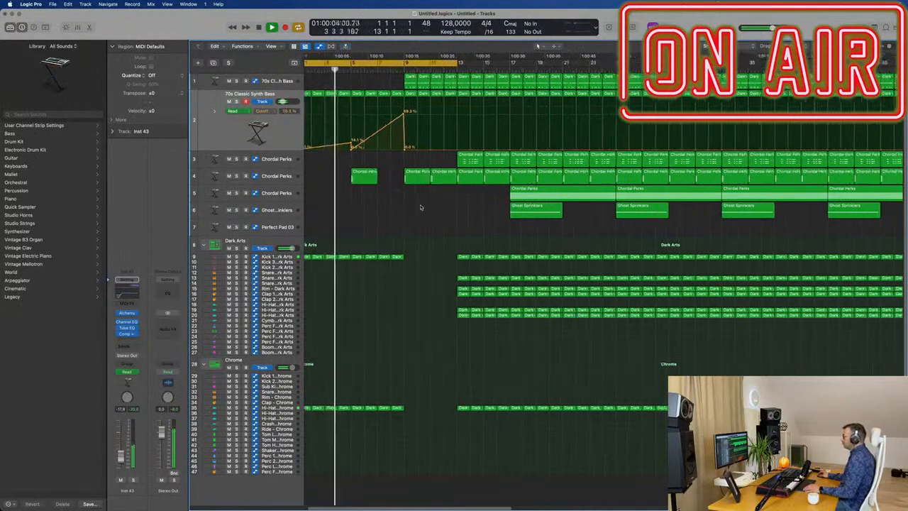
pyautogui.scroll(3, 421, 205)
pyautogui.scroll(-4, 422, 205)
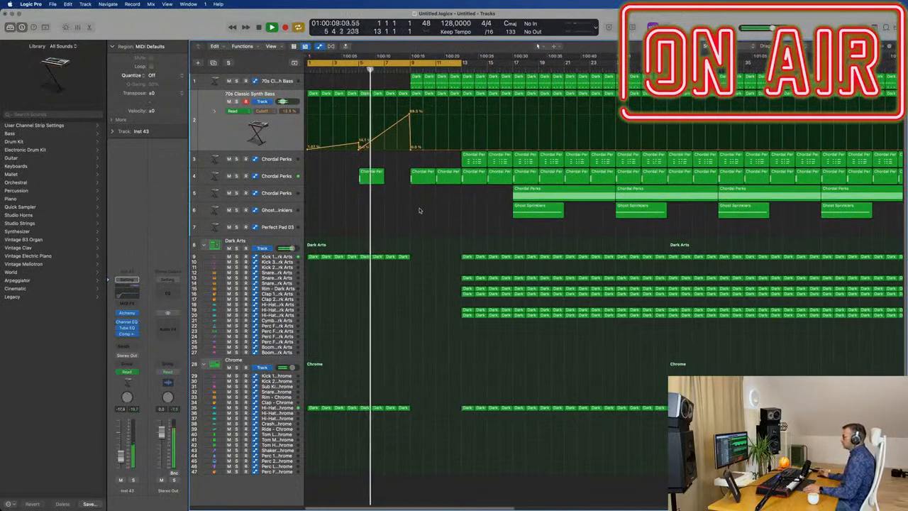
pyautogui.scroll(-2, 418, 212)
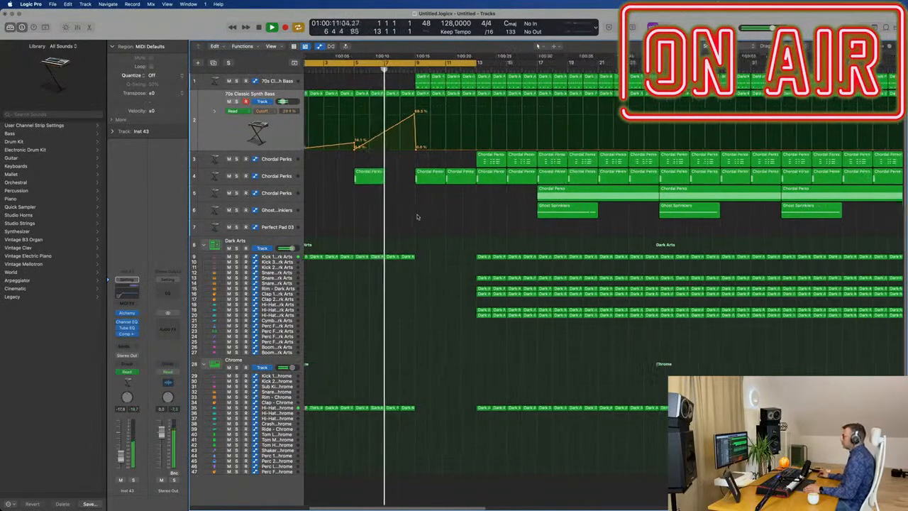
pyautogui.scroll(2, 418, 216)
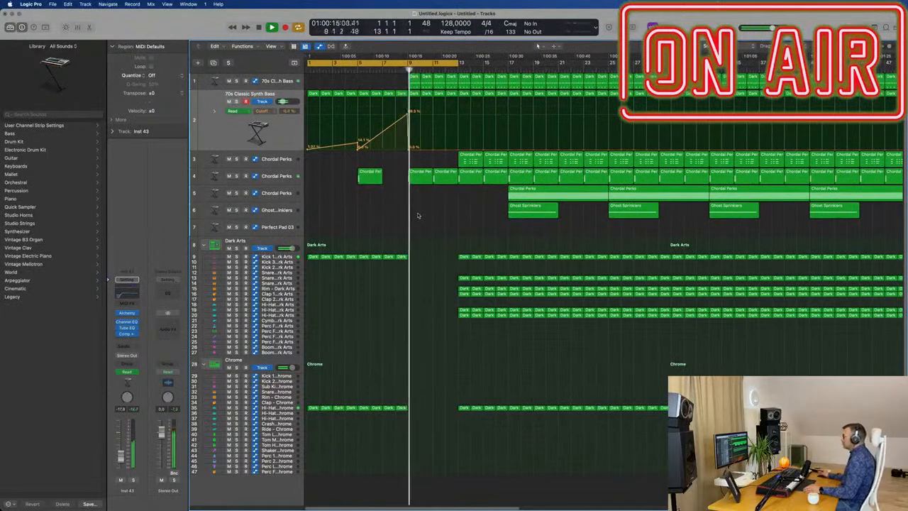
pyautogui.scroll(-1, 433, 216)
pyautogui.scroll(1, 444, 227)
pyautogui.scroll(-1, 449, 233)
pyautogui.moveTo(455, 275); pyautogui.dragTo(505, 426)
pyautogui.press('Delete')
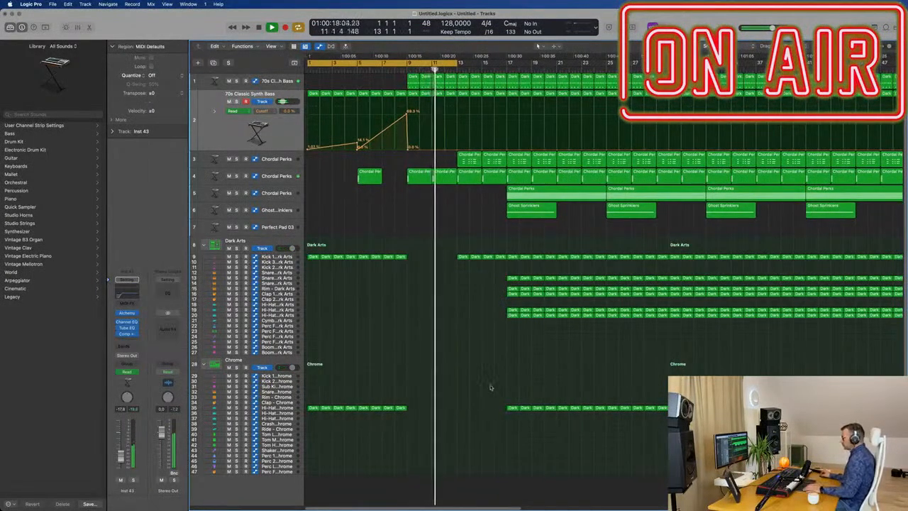
# Delete the two regions in bars 13–16 on the first Chordal Perks track.
pyautogui.click(473, 157)
pyautogui.press('Delete')
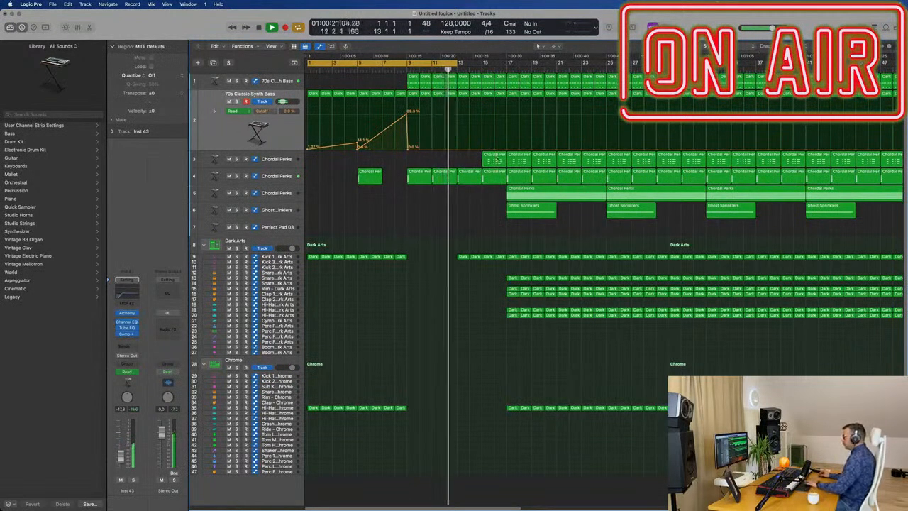
pyautogui.click(491, 157)
pyautogui.press('Delete')
# Extend the cycle range to bar 17 and play back the longer intro.
pyautogui.scroll(-3, 432, 161)
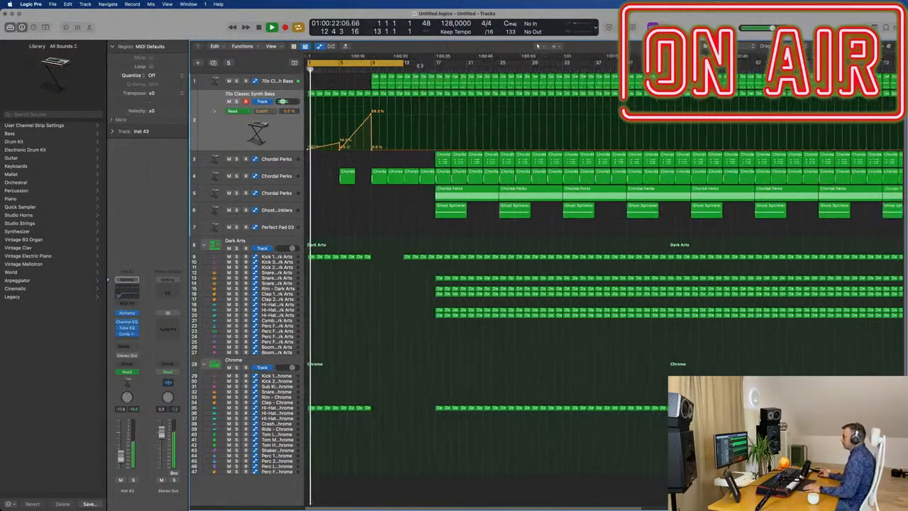
pyautogui.moveTo(404, 62); pyautogui.dragTo(435, 63)
pyautogui.press('super+Right')
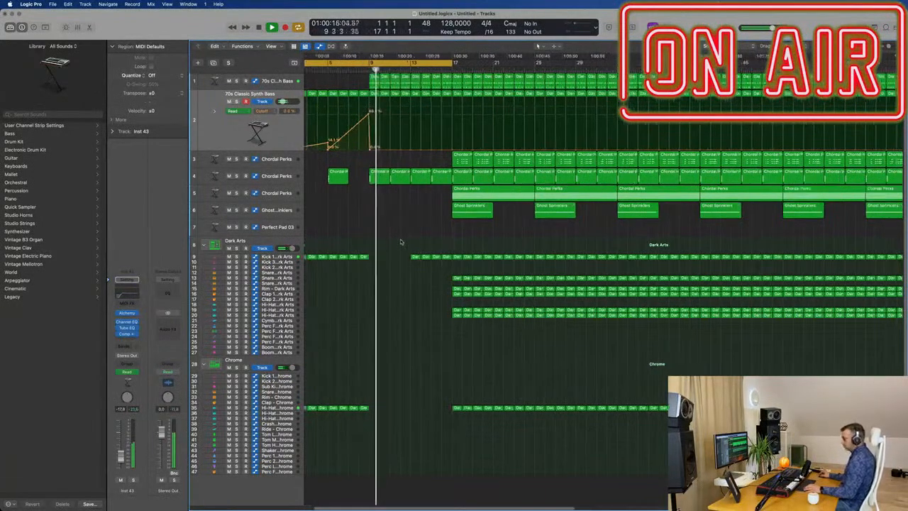
pyautogui.press('super+Left')
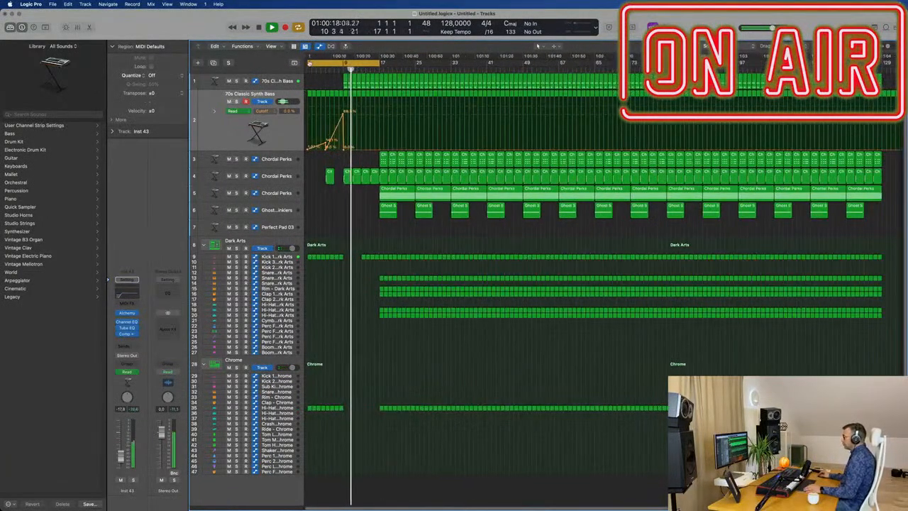
# Move the cycle start to bar 9 and play back bars 9–16.
pyautogui.moveTo(308, 63); pyautogui.dragTo(346, 63)
pyautogui.press('Return')
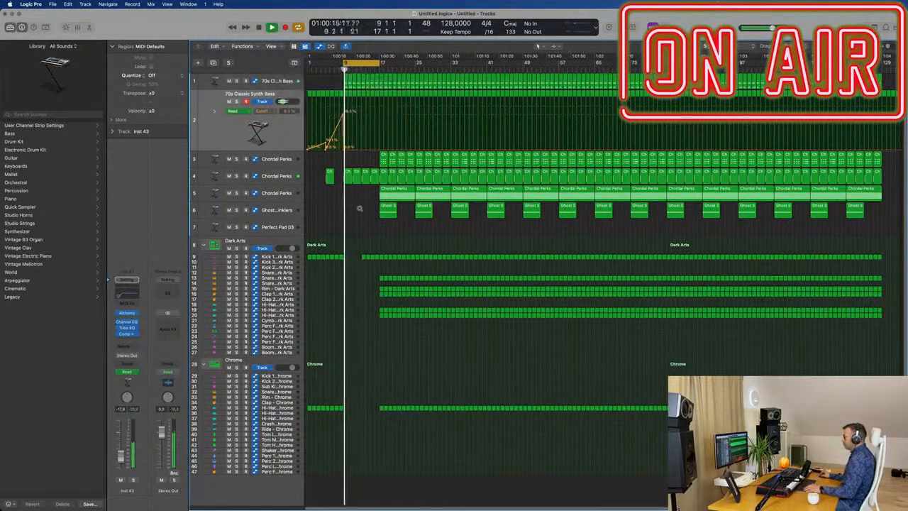
pyautogui.scroll(3, 377, 220)
pyautogui.scroll(5, 378, 219)
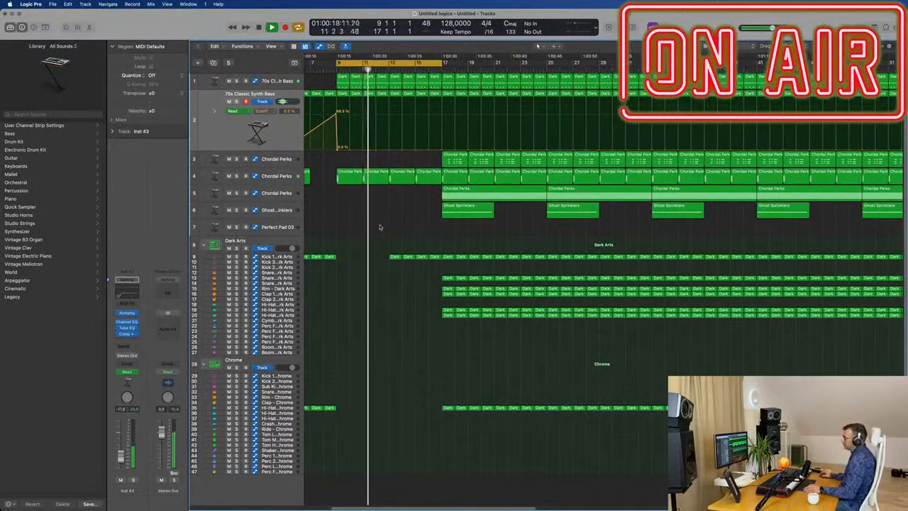
pyautogui.scroll(3, 378, 227)
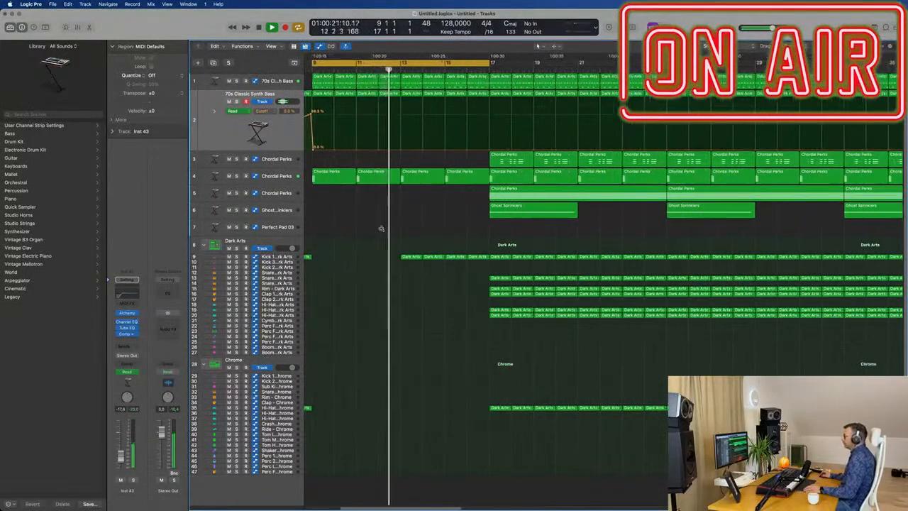
# Automate the cutoff on the second synth bass track to rise from 0% at bar 13 to 60.8% at bar 17.
pyautogui.scroll(-5, 368, 232)
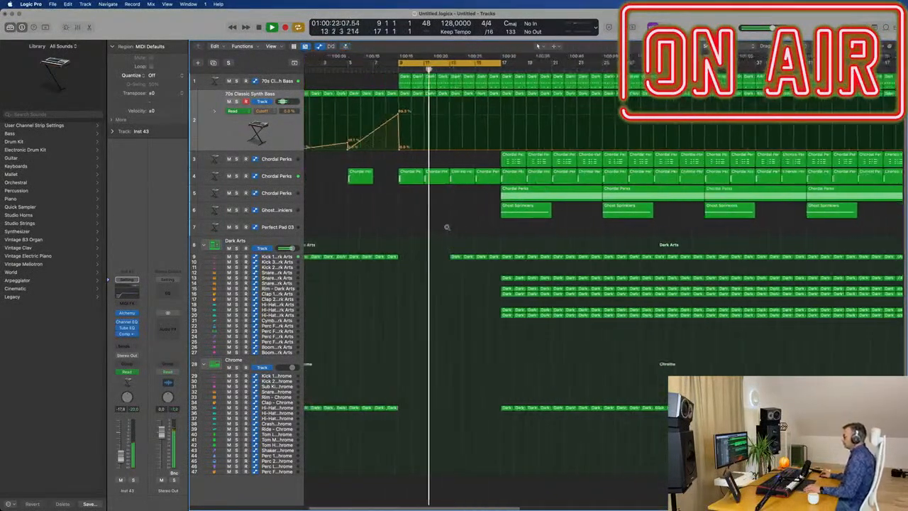
pyautogui.scroll(-2, 369, 149)
pyautogui.scroll(2, 381, 150)
pyautogui.press('space')
pyautogui.click(372, 150)
pyautogui.moveTo(443, 151); pyautogui.dragTo(454, 120)
pyautogui.press('space')
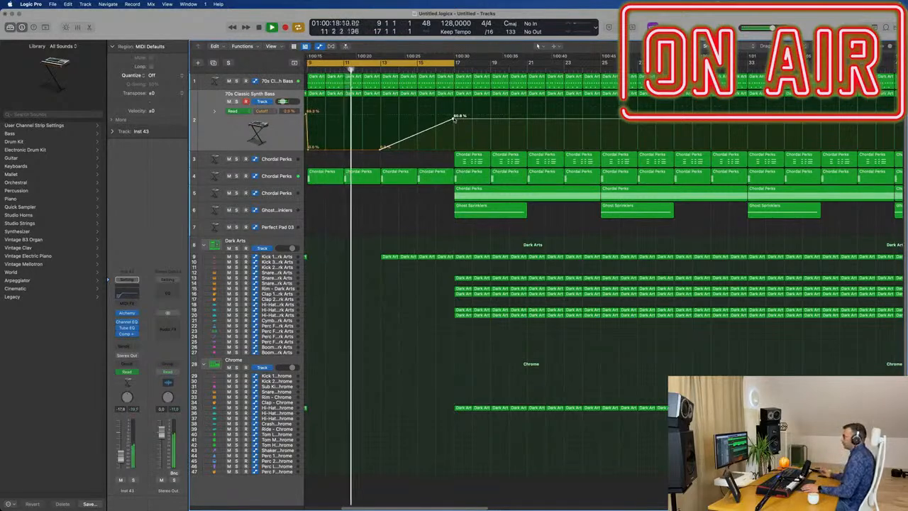
# Cut out the end of the Dark Arts Kick 1 region just before bar 17.
pyautogui.press('super+Right')
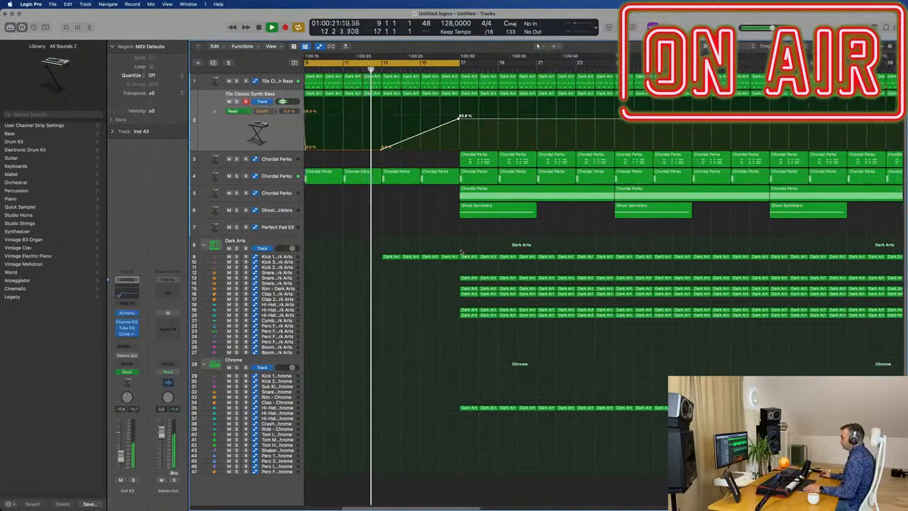
pyautogui.press('super+Right')
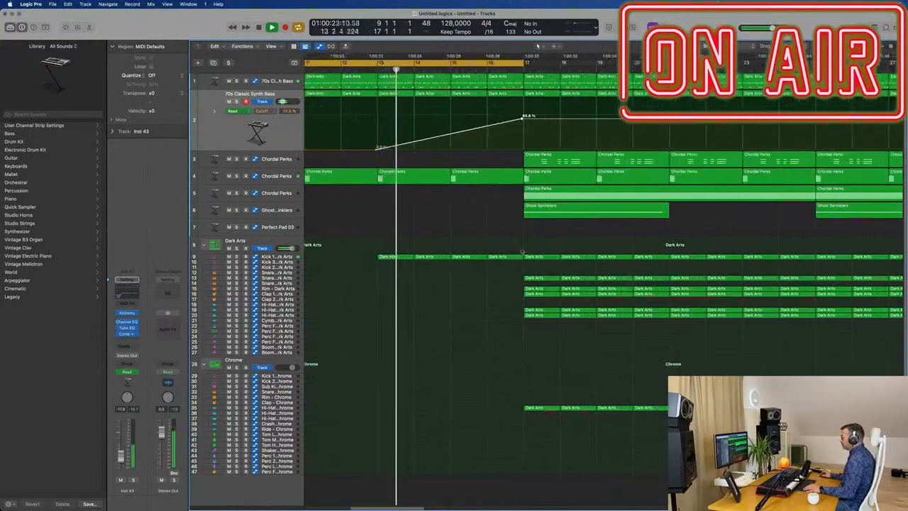
pyautogui.moveTo(515, 237); pyautogui.dragTo(523, 265)
pyautogui.press('Delete')
pyautogui.press('super+Left')
pyautogui.press('super+Left')
pyautogui.press('super+Right')
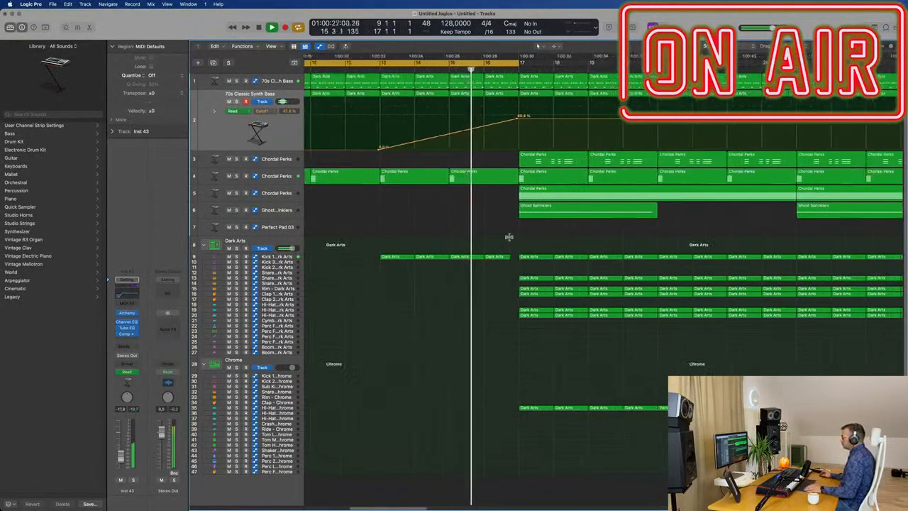
# Delete the regions starting at bar 17 on the third Chordal Perks track and the Ghost Sprinklers track.
pyautogui.press('super+Left')
pyautogui.press('super+Left')
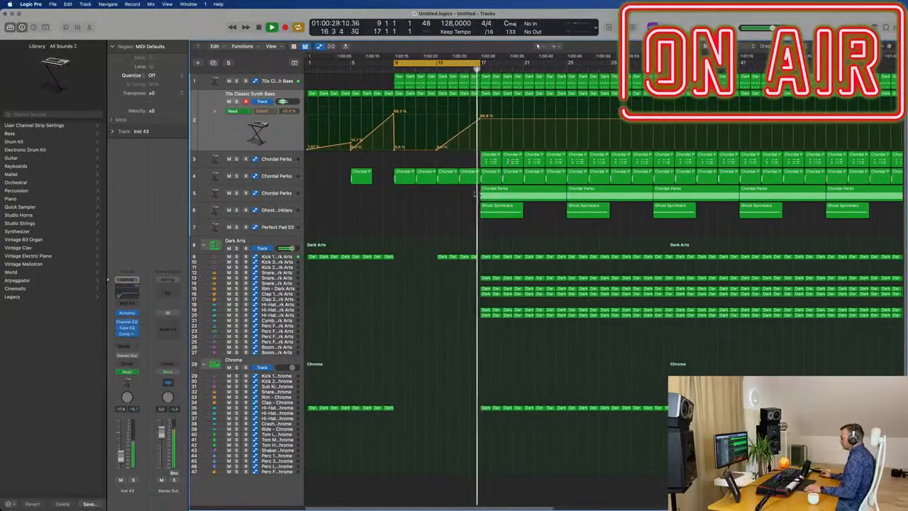
pyautogui.moveTo(472, 196); pyautogui.dragTo(523, 220)
pyautogui.press('Delete')
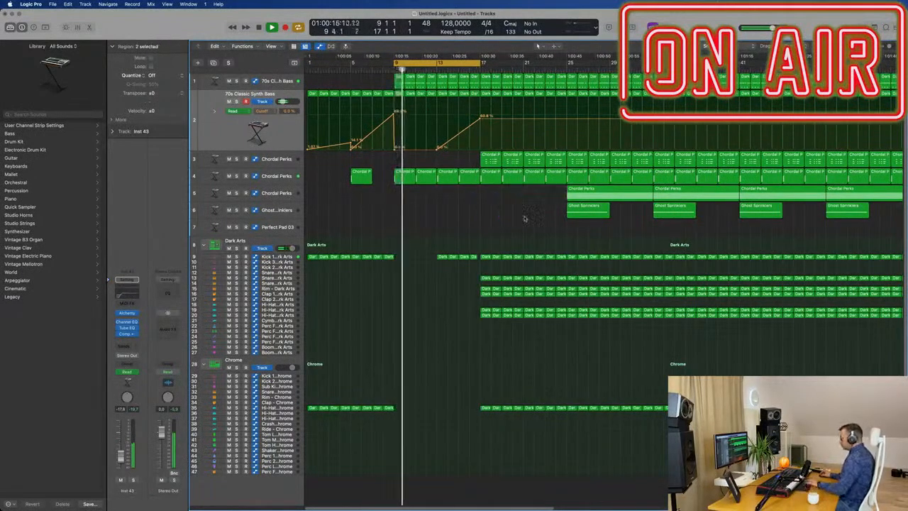
# Extend the cycle range to bar 25 and delete the two regions in bars 17–20 on the first Chordal Perks track.
pyautogui.moveTo(482, 67); pyautogui.dragTo(571, 73)
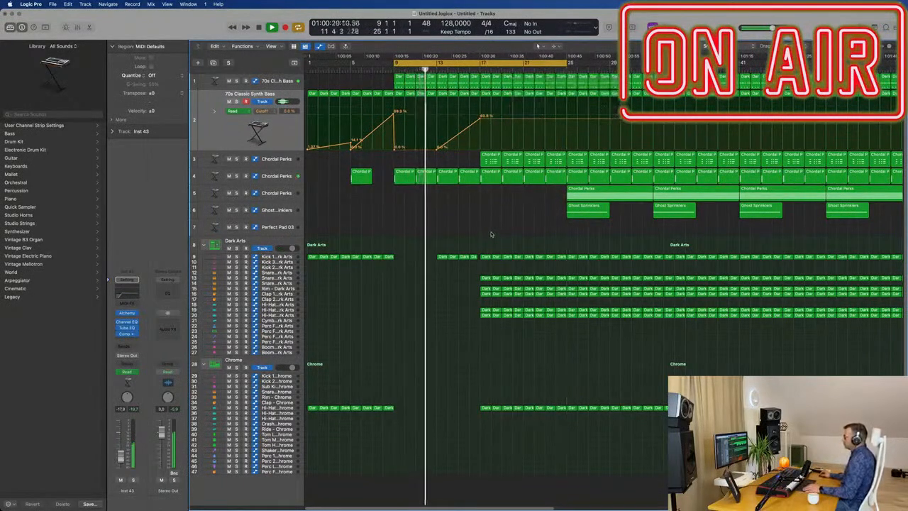
pyautogui.press('super+Left')
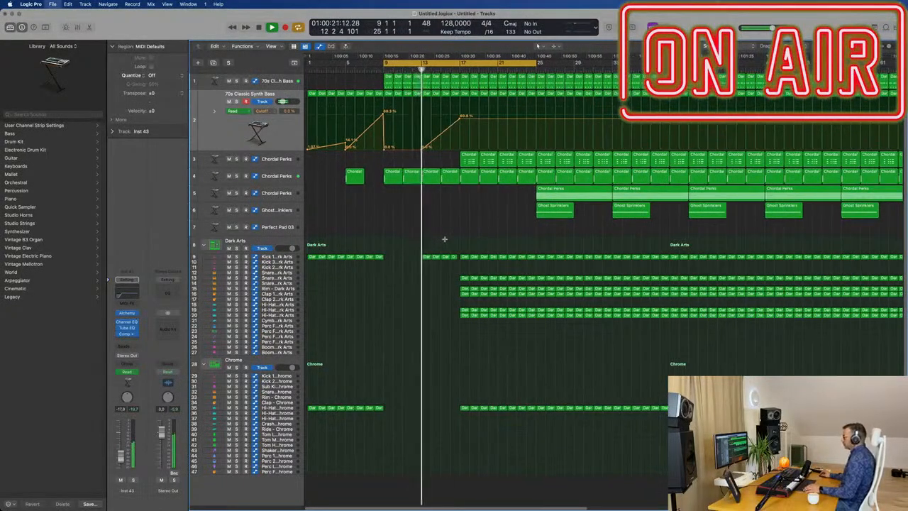
pyautogui.press('super+s')
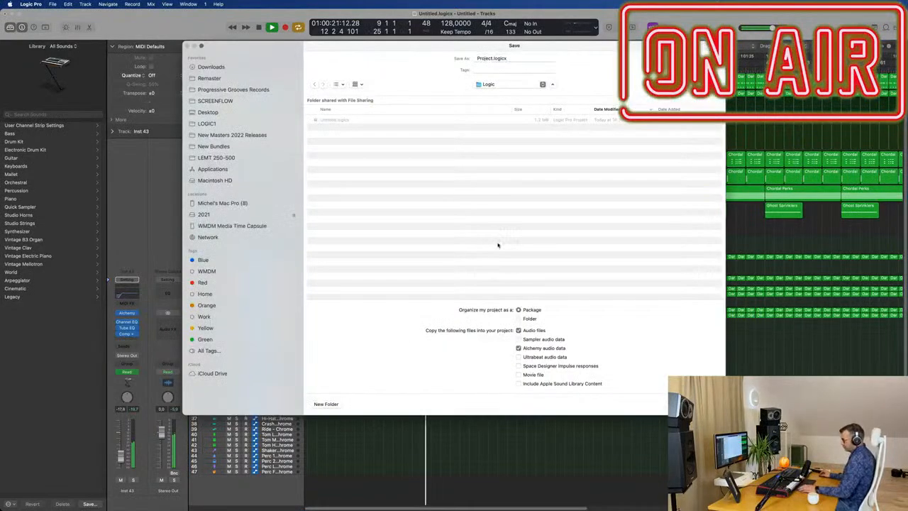
pyautogui.press('Escape')
pyautogui.press('space')
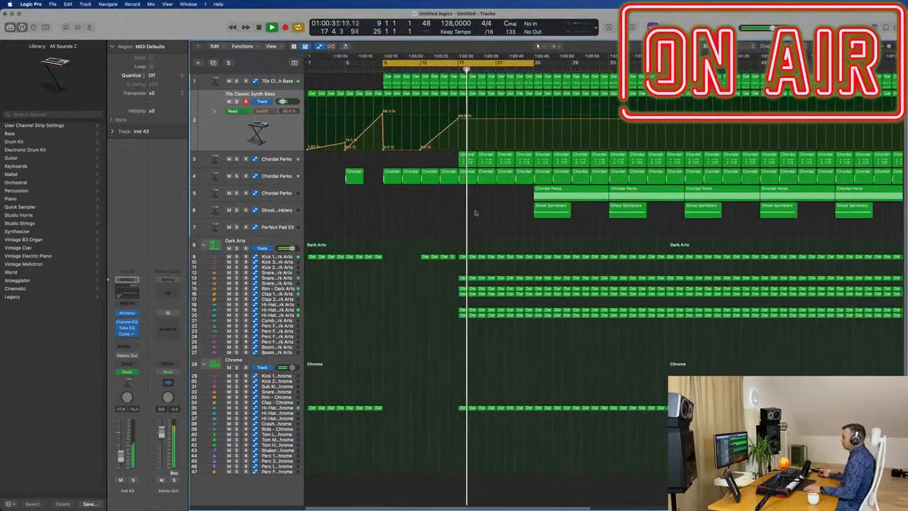
pyautogui.press('Delete')
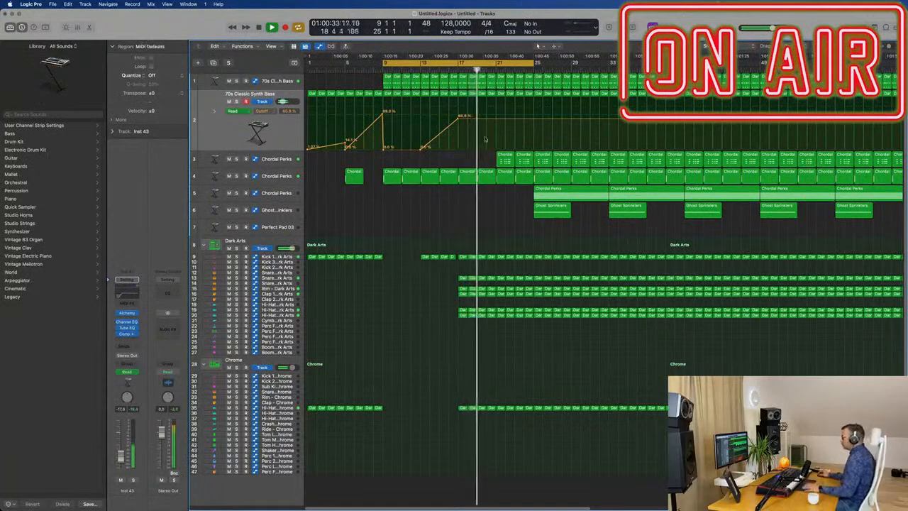
# Drop the synth bass cutoff automation to 15.7% at bar 17 and ramp it up to 34% at bar 21.
pyautogui.click(450, 70)
pyautogui.click(462, 119)
pyautogui.moveTo(463, 119); pyautogui.dragTo(458, 143)
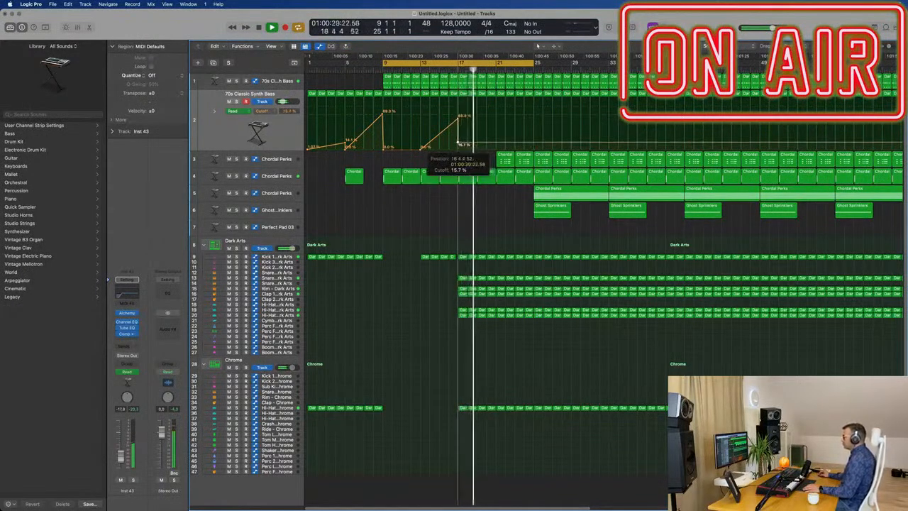
pyautogui.click(492, 132)
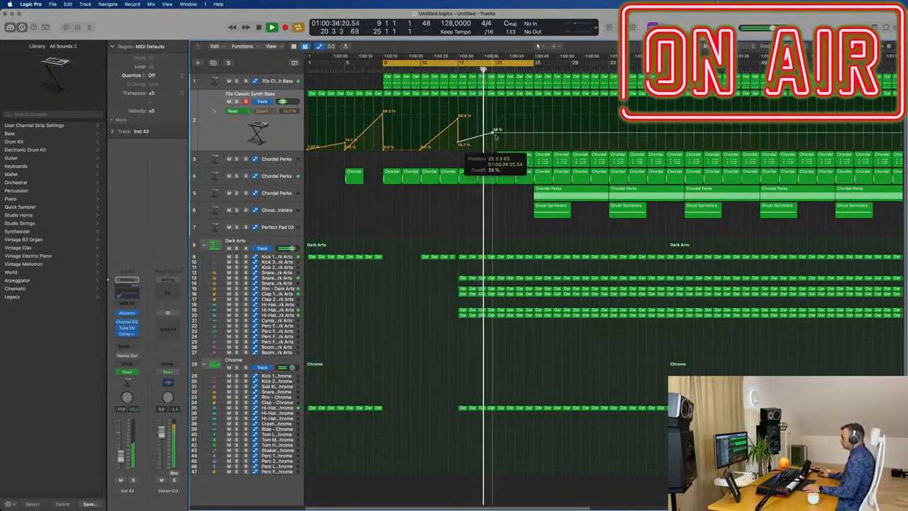
pyautogui.press('space')
pyautogui.press('space')
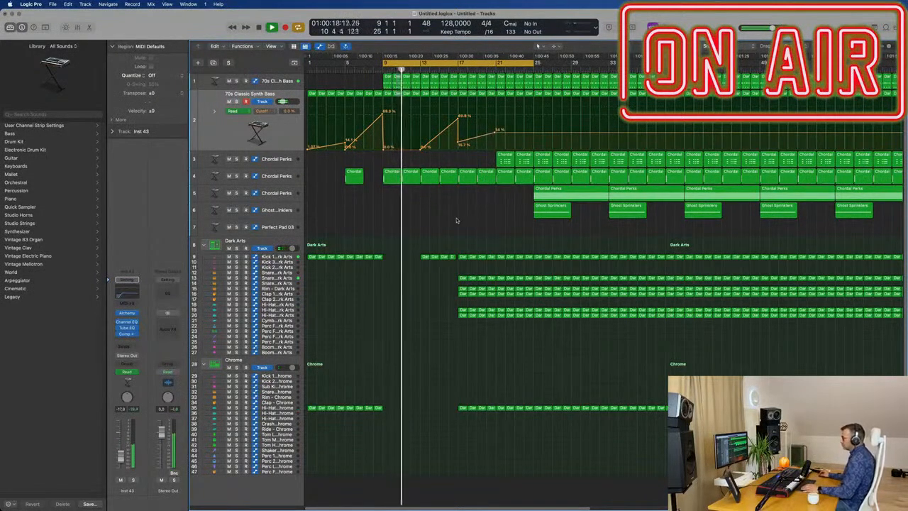
# Color and name all regions by their tracks.
pyautogui.press('super+a')
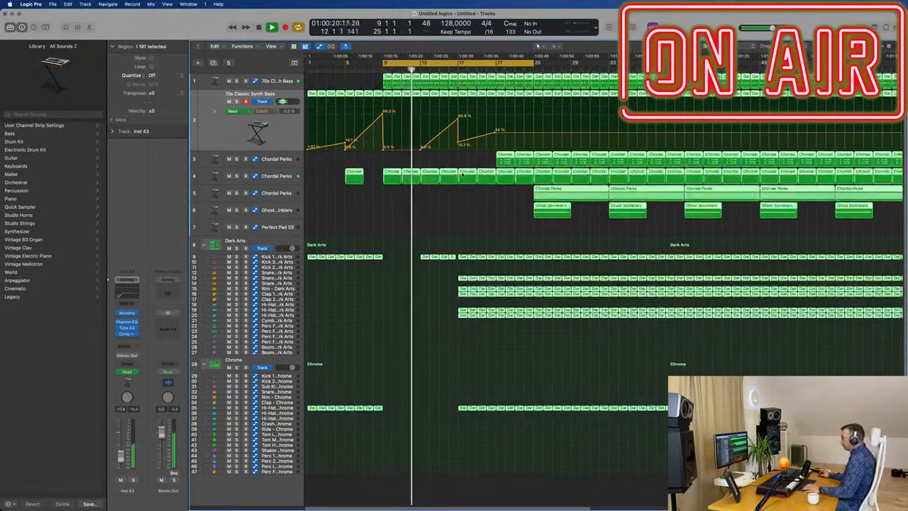
pyautogui.rightClick(462, 171)
pyautogui.click(468, 175)
pyautogui.rightClick(468, 176)
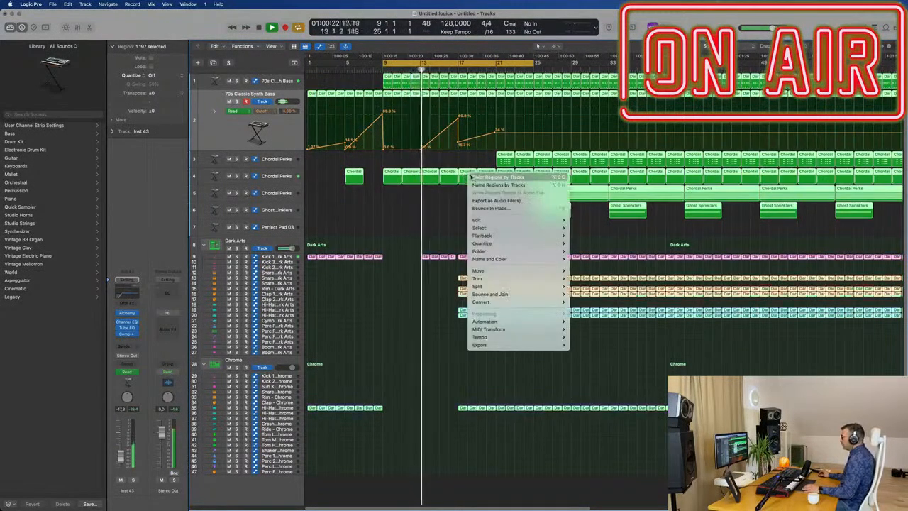
pyautogui.click(484, 179)
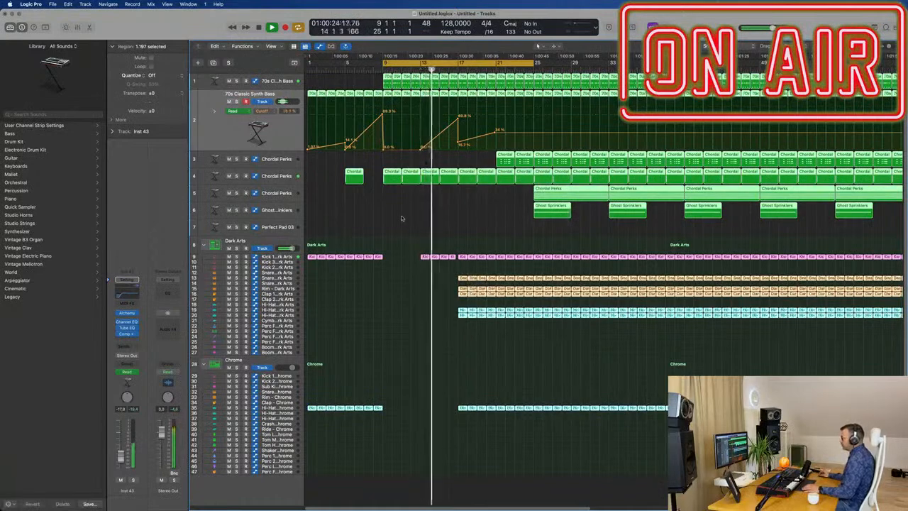
pyautogui.click(401, 218)
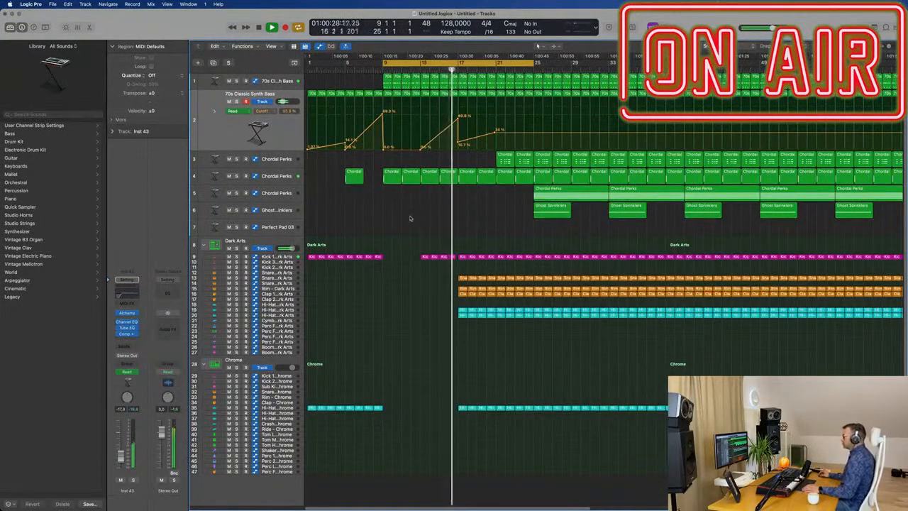
# Align the low synth bass cutoff automation point with the start of bar 17.
pyautogui.scroll(3, 409, 215)
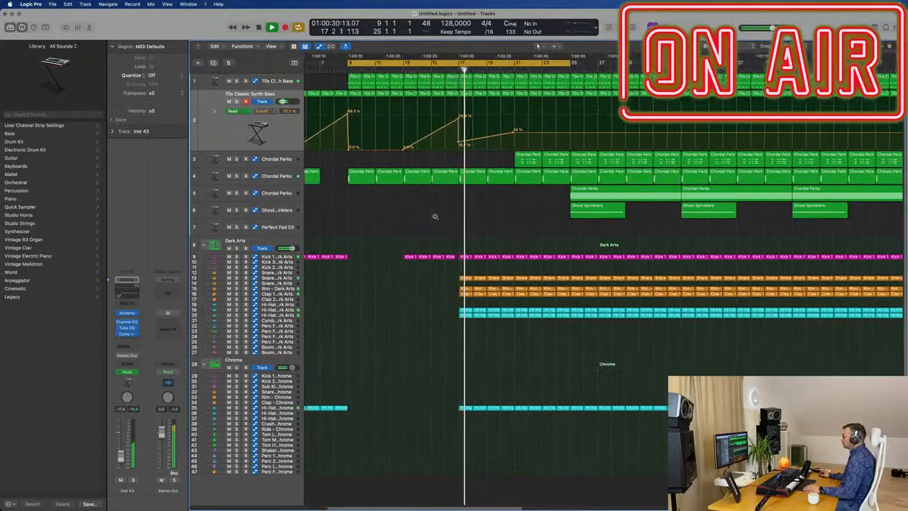
pyautogui.scroll(2, 435, 216)
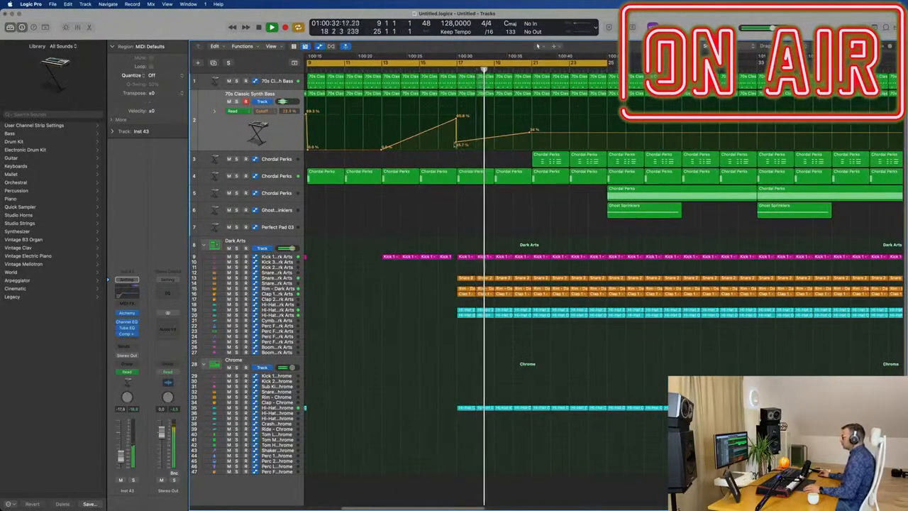
pyautogui.click(457, 144)
pyautogui.scroll(-2, 499, 193)
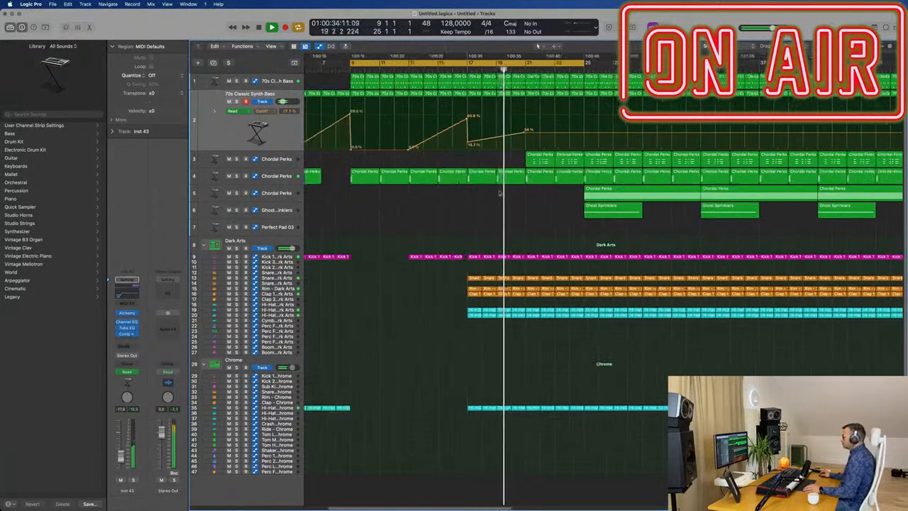
# Delete the region in bars 23–24 on the second Chordal Perks track.
pyautogui.scroll(-2, 499, 193)
pyautogui.click(525, 177)
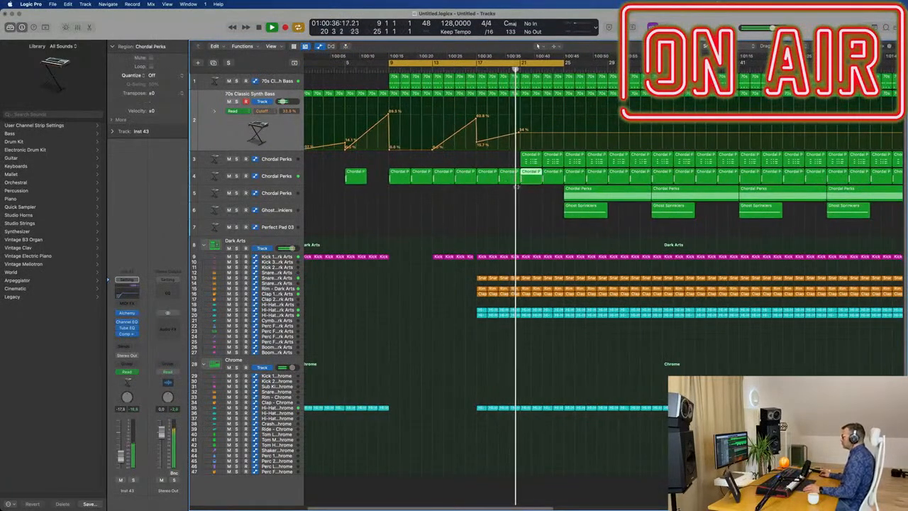
pyautogui.scroll(2, 530, 207)
pyautogui.click(557, 178)
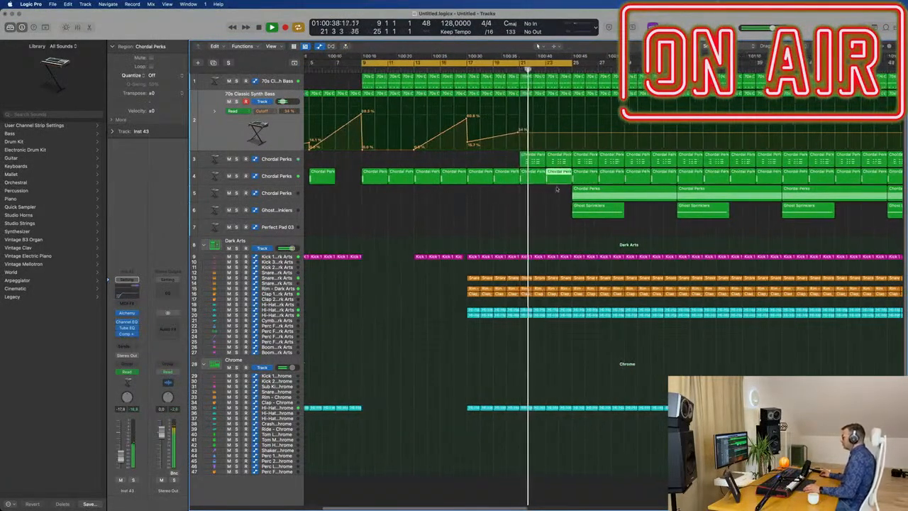
pyautogui.press('BackSpace')
# Delete the eight-bar region at bar 25 on the third Chordal Perks track.
pyautogui.scroll(-2, 543, 199)
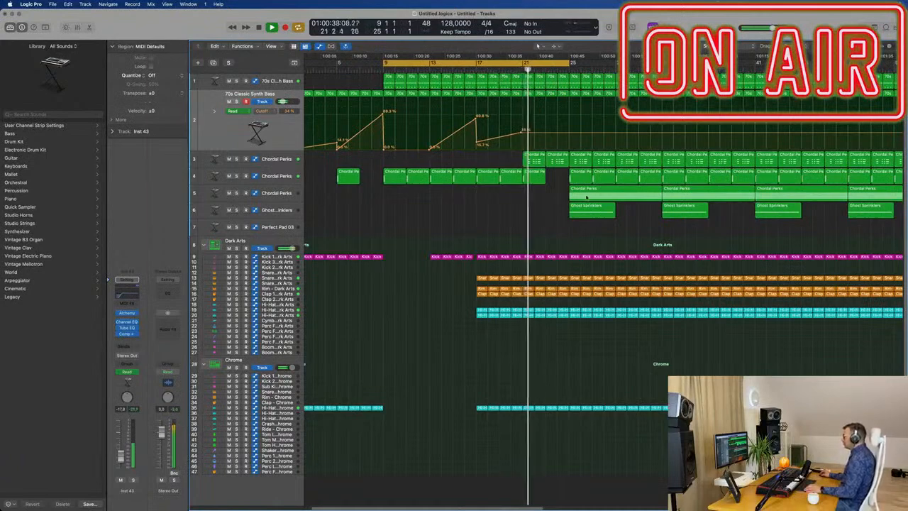
pyautogui.scroll(-2, 538, 213)
pyautogui.scroll(-1, 537, 212)
pyautogui.scroll(3, 530, 179)
pyautogui.scroll(-2, 541, 121)
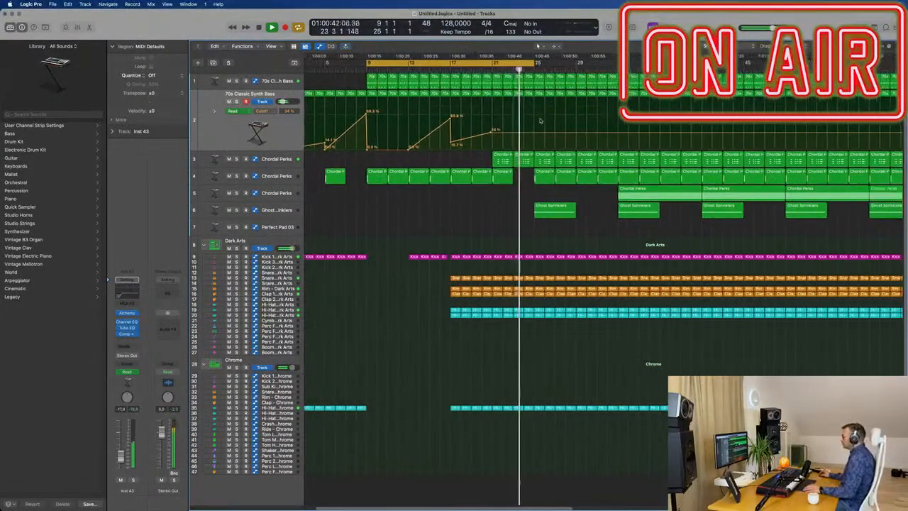
# Set the cycle range to bars 17–33 and play back from bar 17.
pyautogui.scroll(-2, 540, 122)
pyautogui.scroll(3, 523, 169)
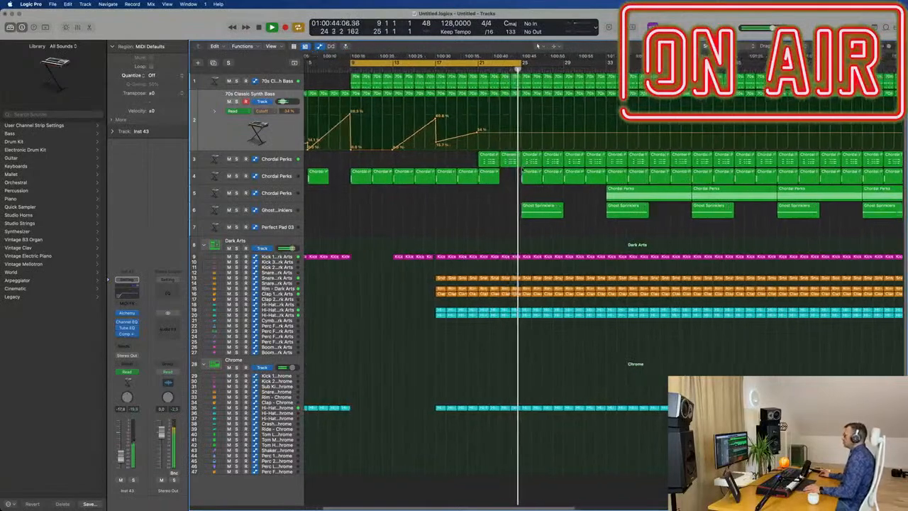
pyautogui.scroll(-2, 523, 169)
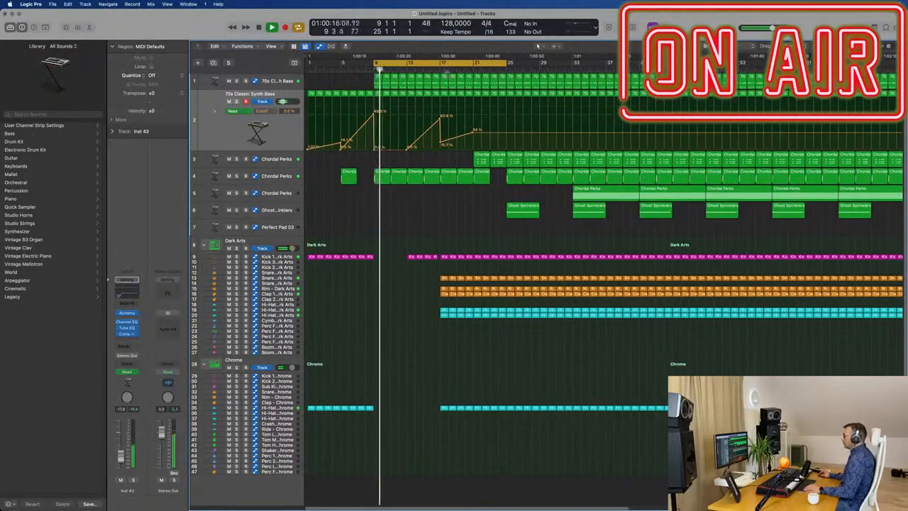
pyautogui.click(440, 69)
pyautogui.moveTo(463, 64); pyautogui.dragTo(530, 66)
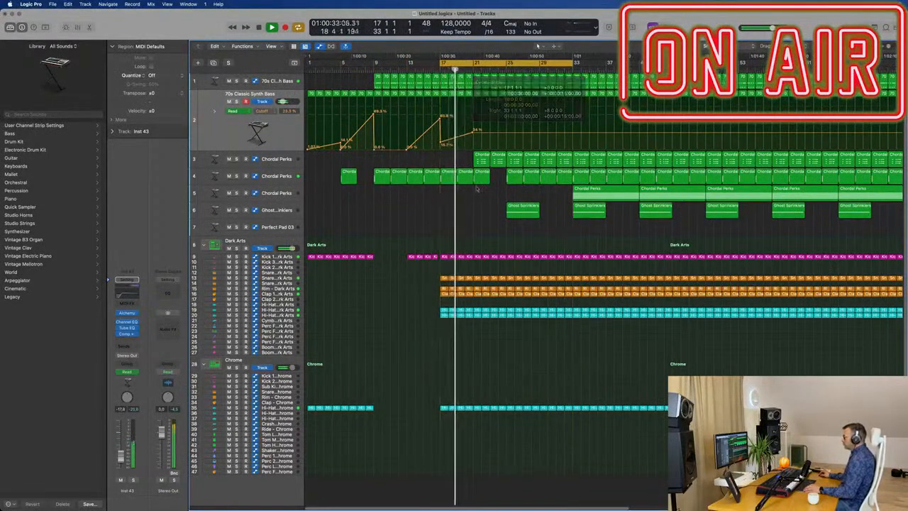
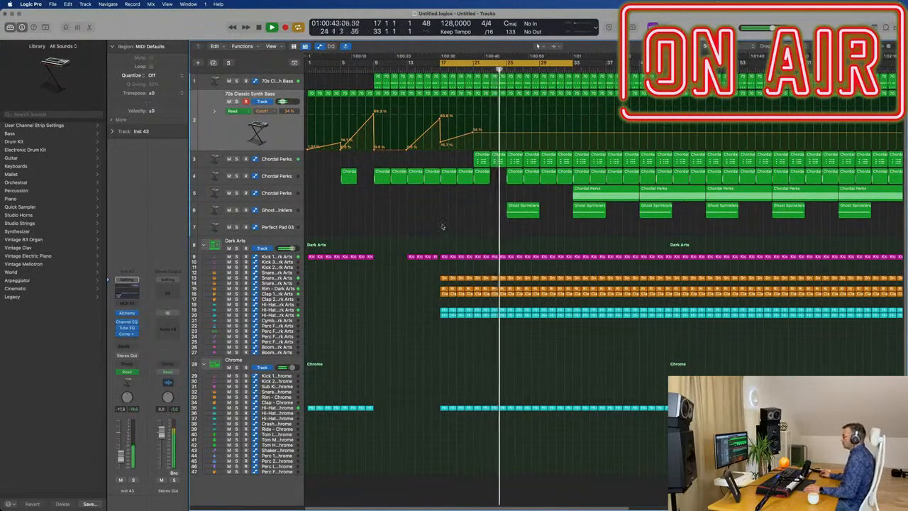
# Select the upper 70s Classic Synth Bass track and enlarge it so its automation lane shows.
pyautogui.click(277, 162)
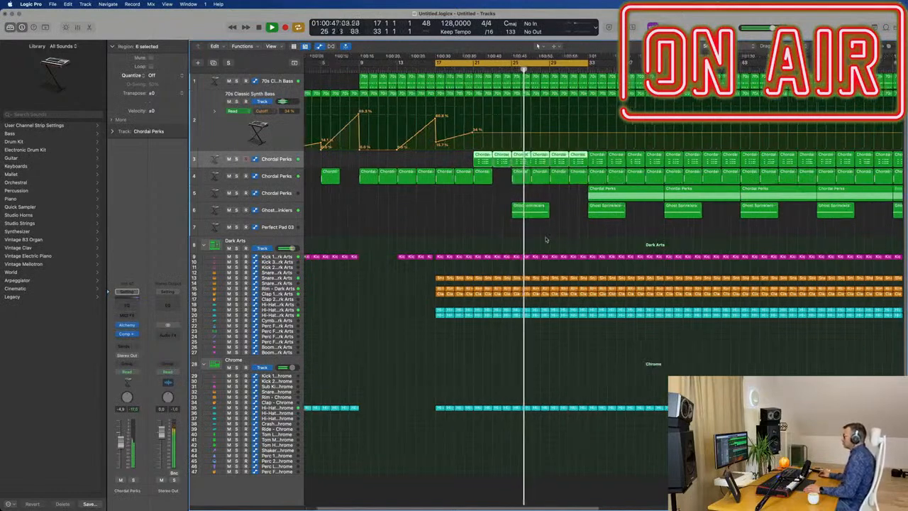
pyautogui.hscroll(1, 369, 121)
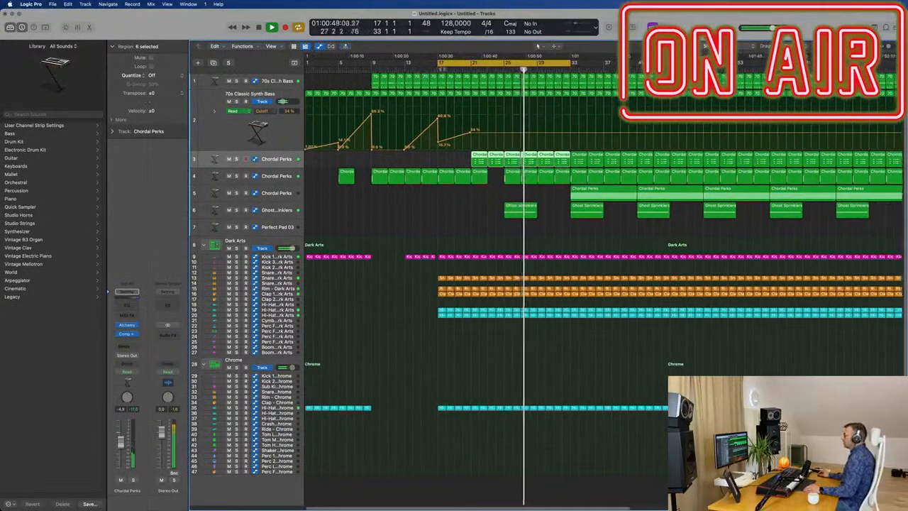
pyautogui.click(288, 87)
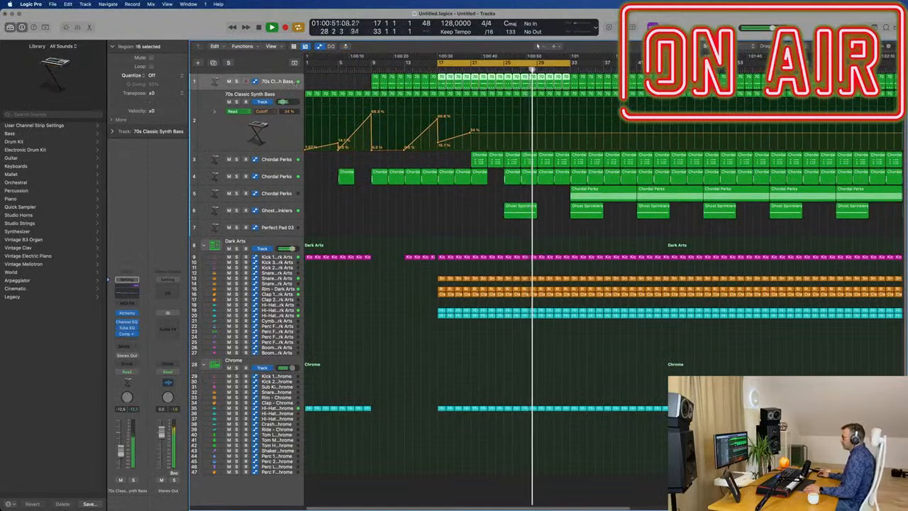
pyautogui.moveTo(283, 90); pyautogui.dragTo(285, 113)
# Shape the lower synth bass cutoff automation from bar 21, dipping to 14.4 % at bar 25 and rising to 34 % at bar 29.
pyautogui.click(472, 69)
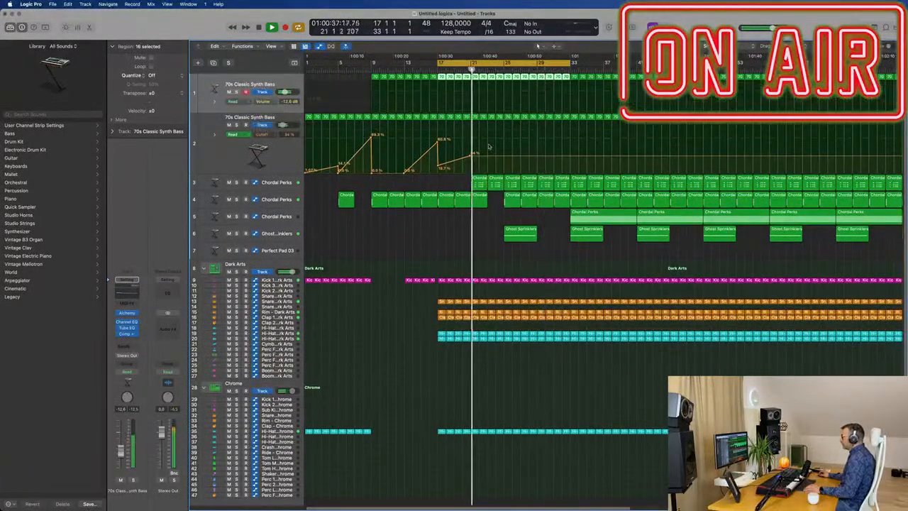
pyautogui.click(476, 155)
pyautogui.moveTo(475, 156); pyautogui.dragTo(505, 168)
pyautogui.click(537, 156)
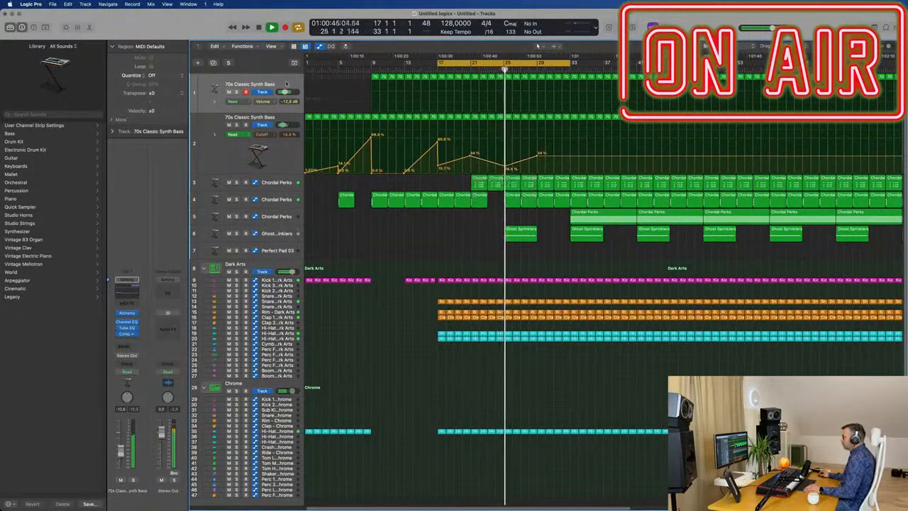
# Put the upper synth bass track in Touch automation mode and make its Alchemy cutoff the automated parameter.
pyautogui.click(126, 313)
pyautogui.moveTo(372, 326); pyautogui.dragTo(502, 345)
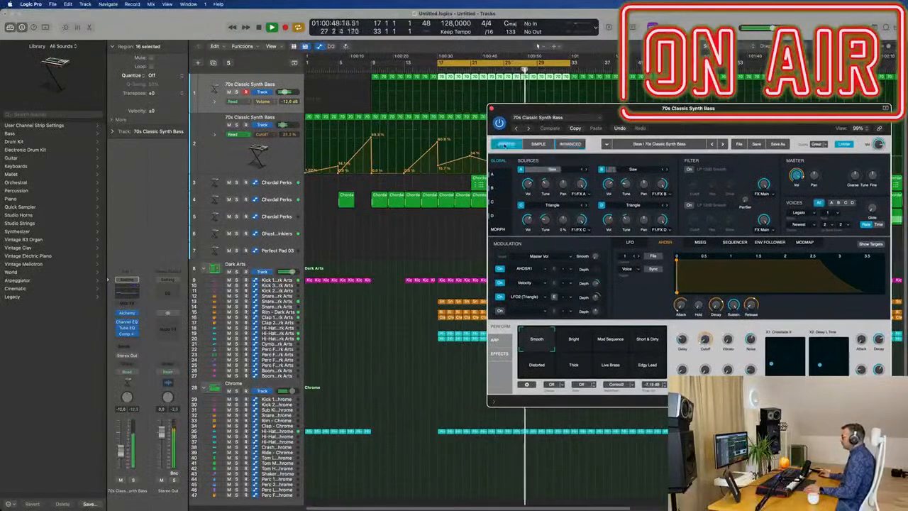
pyautogui.click(507, 144)
pyautogui.moveTo(509, 109); pyautogui.dragTo(534, 108)
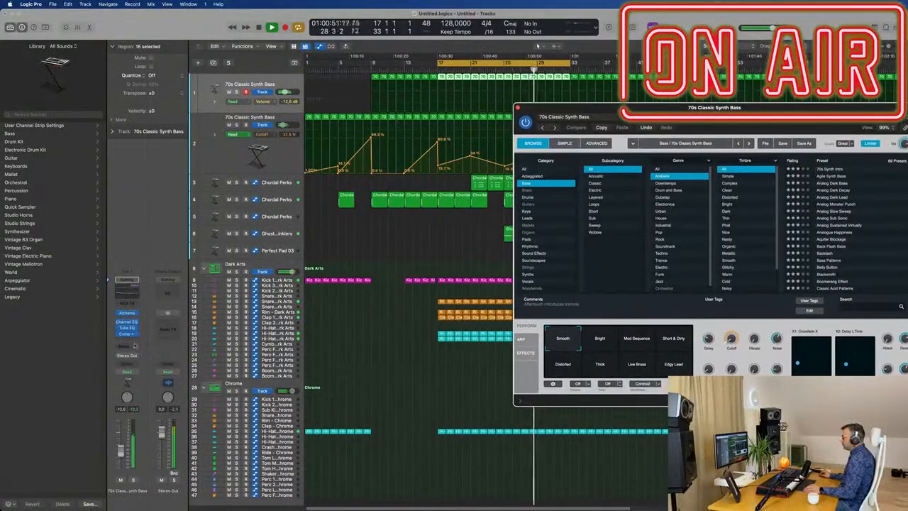
pyautogui.click(134, 370)
pyautogui.click(131, 380)
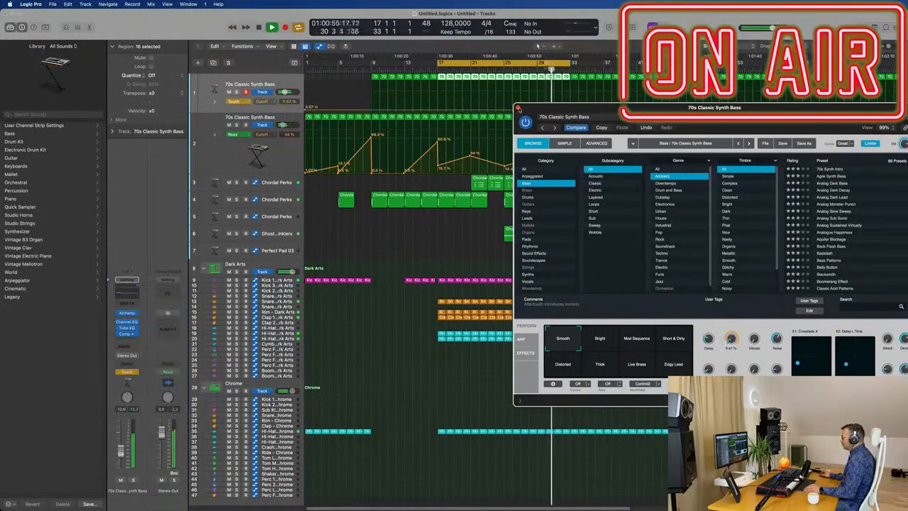
pyautogui.click(518, 109)
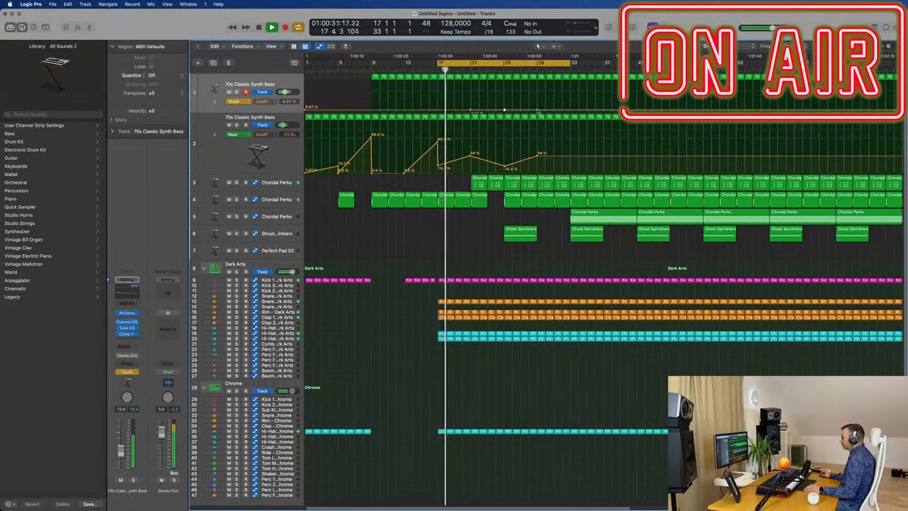
# Raise the upper synth bass cutoff to a 37.6 % peak at bar 25 between bars 21 and 29, and return its automation to Read.
pyautogui.moveTo(506, 112); pyautogui.dragTo(505, 102)
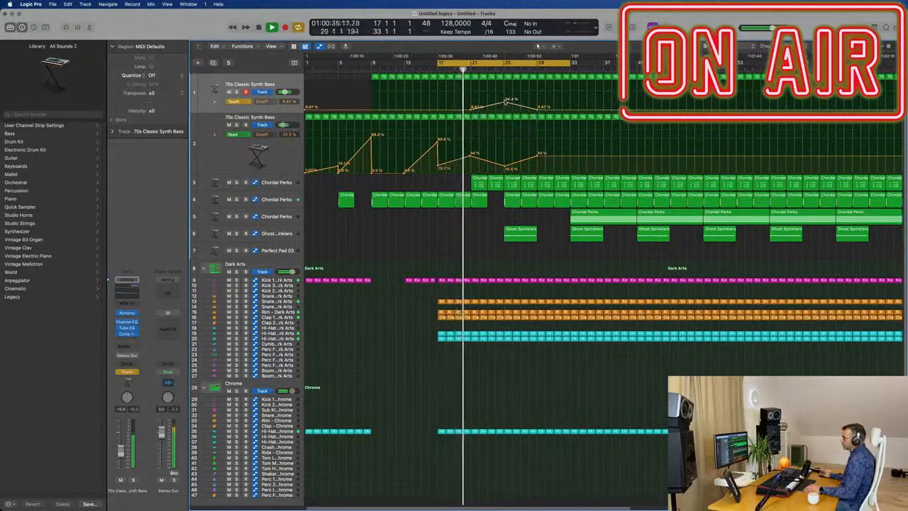
pyautogui.click(234, 101)
pyautogui.click(202, 101)
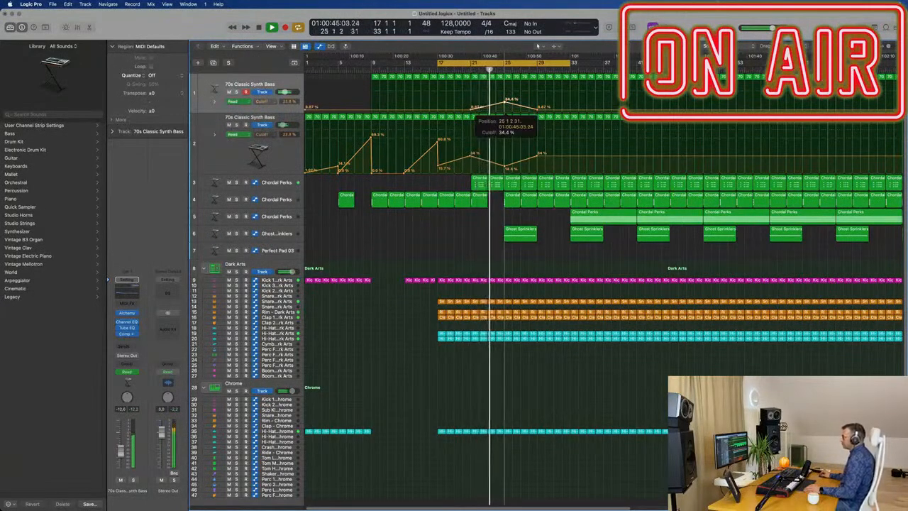
pyautogui.moveTo(505, 101); pyautogui.dragTo(505, 101)
# Copy the Hi-Hat Open region at bar 25 to the Perc FX 2 track and open the copy in the Piano Roll.
pyautogui.scroll(5, 553, 168)
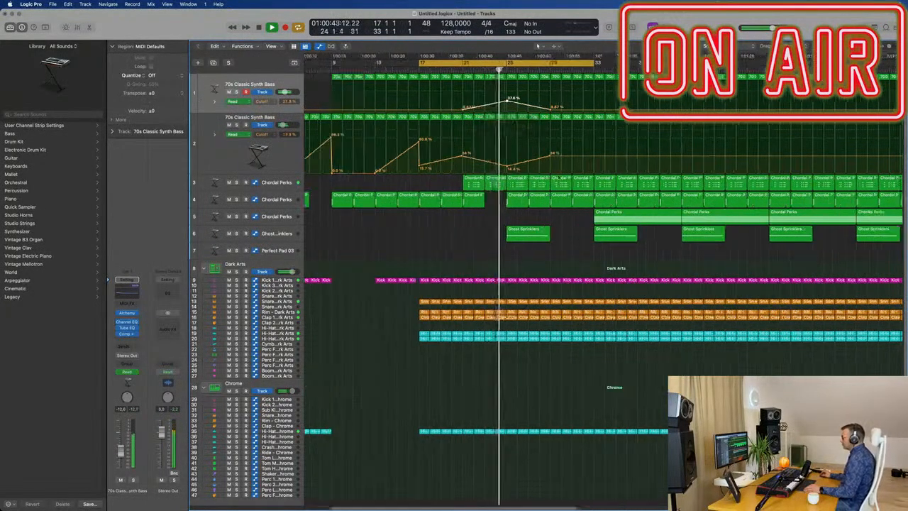
pyautogui.scroll(-10, 553, 168)
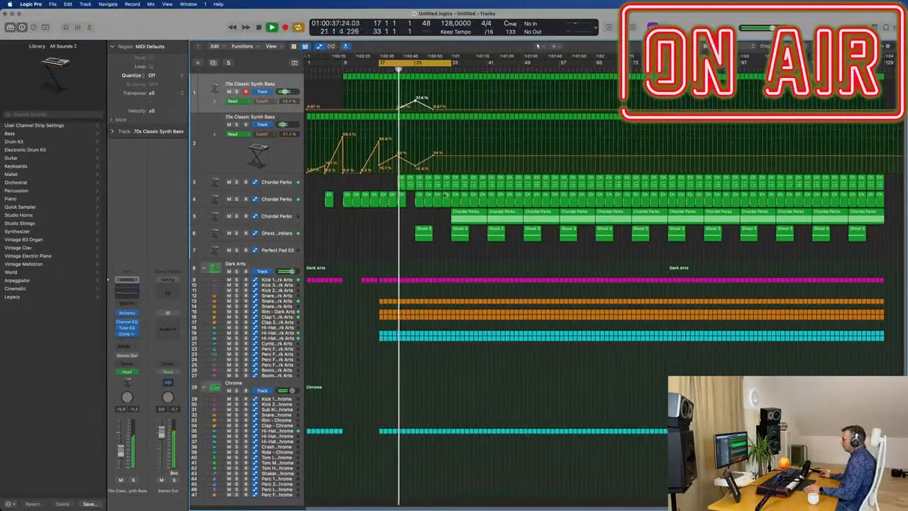
pyautogui.scroll(6, 537, 46)
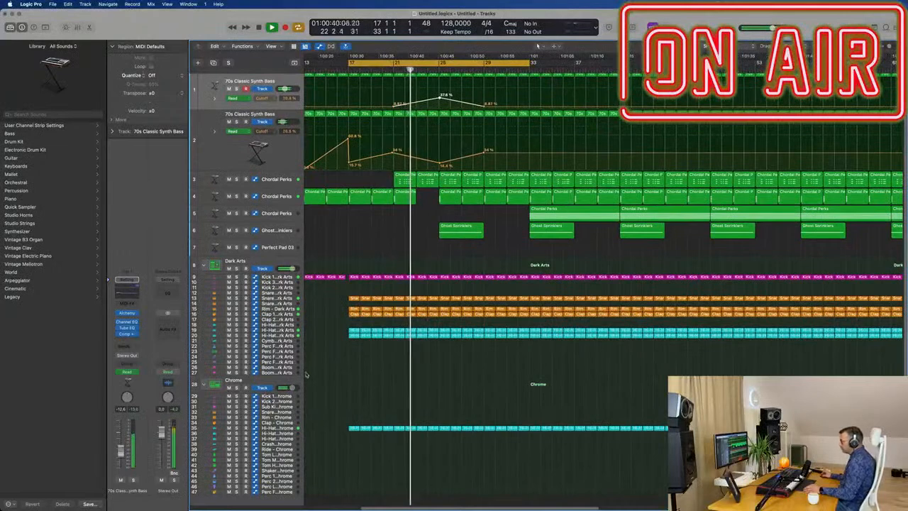
pyautogui.moveTo(301, 342); pyautogui.dragTo(331, 344)
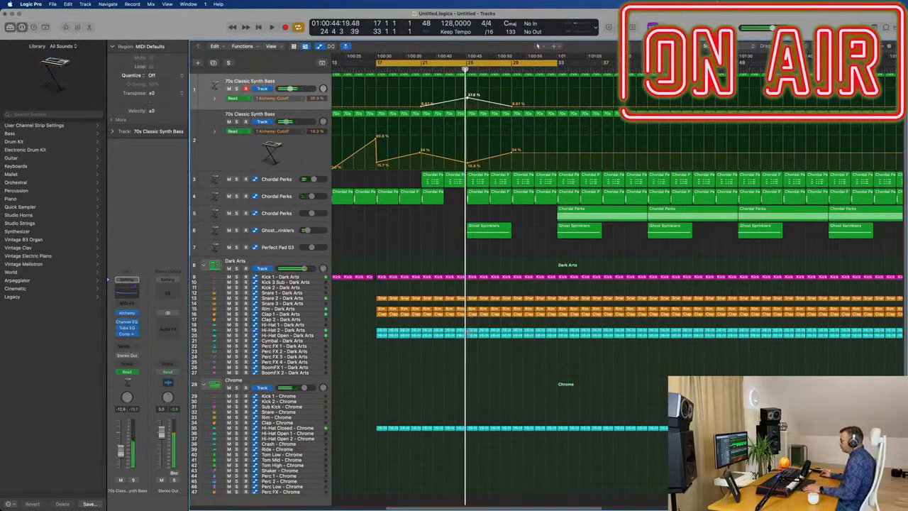
pyautogui.moveTo(473, 336); pyautogui.dragTo(472, 352)
pyautogui.doubleClick(472, 352)
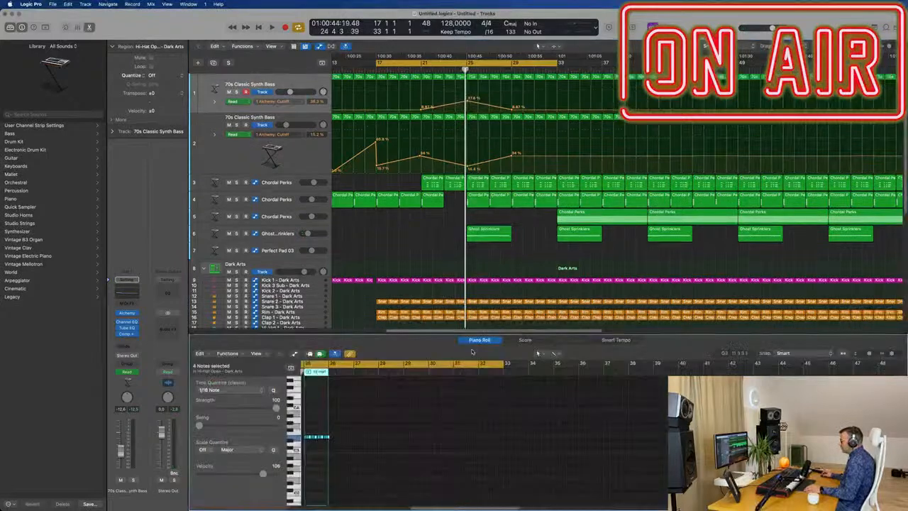
# Delete all notes but the first in the copied region and lengthen that note to about one beat.
pyautogui.scroll(5, 322, 434)
pyautogui.hscroll(-4, 360, 432)
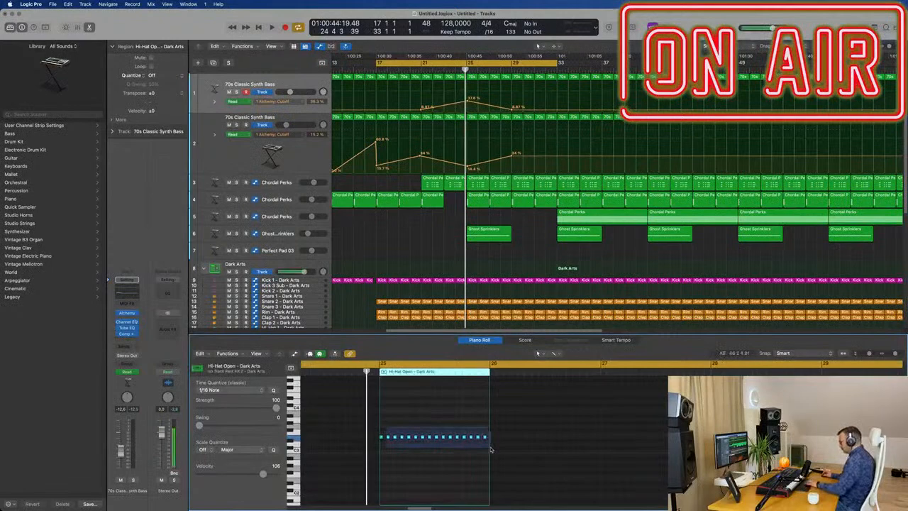
pyautogui.moveTo(491, 450); pyautogui.dragTo(491, 450)
pyautogui.press('Delete')
pyautogui.moveTo(382, 436); pyautogui.dragTo(408, 437)
# Move the copied region to the Perc FX 4 track at bar 25, shift its note's pitch and play it back.
pyautogui.scroll(-5, 473, 276)
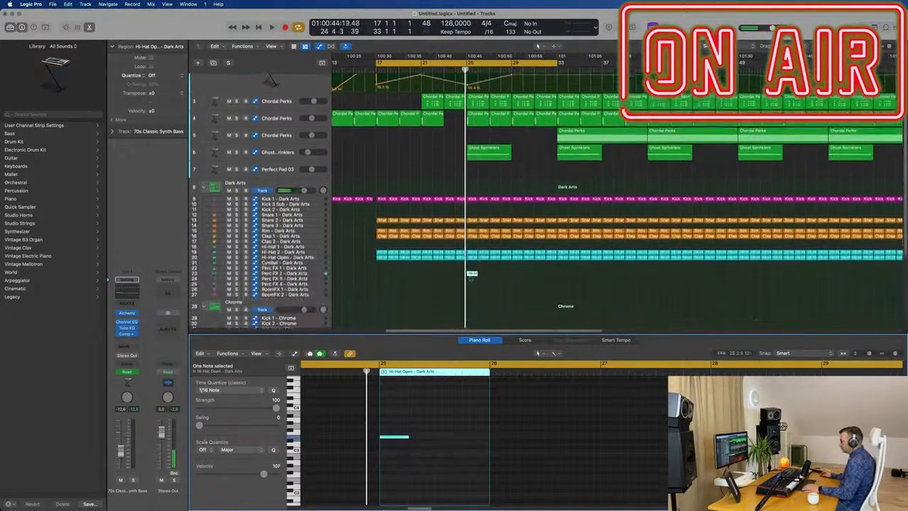
pyautogui.moveTo(472, 268); pyautogui.dragTo(472, 272)
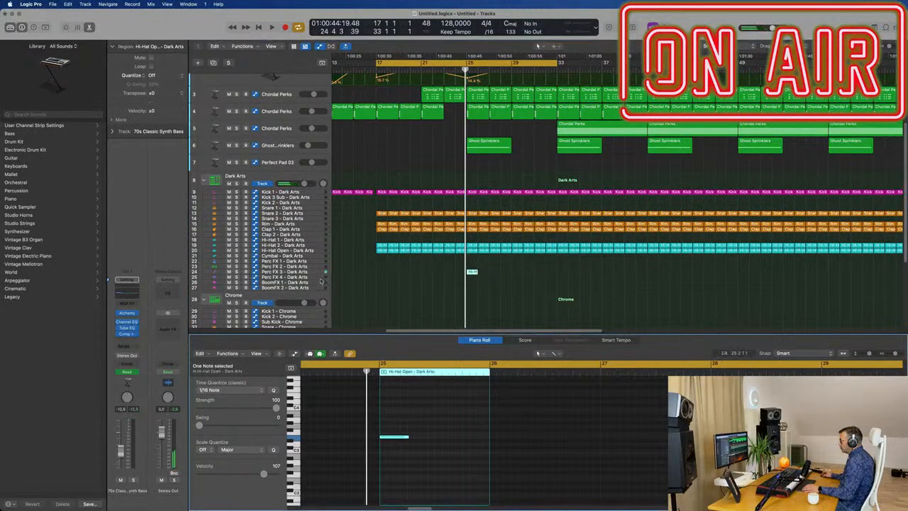
pyautogui.moveTo(472, 272); pyautogui.dragTo(474, 282)
pyautogui.moveTo(422, 411); pyautogui.dragTo(393, 452)
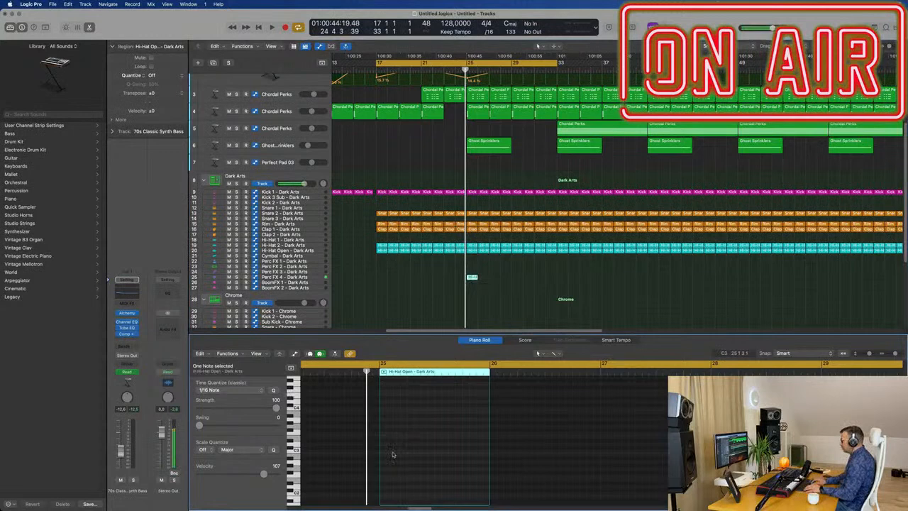
pyautogui.press('space')
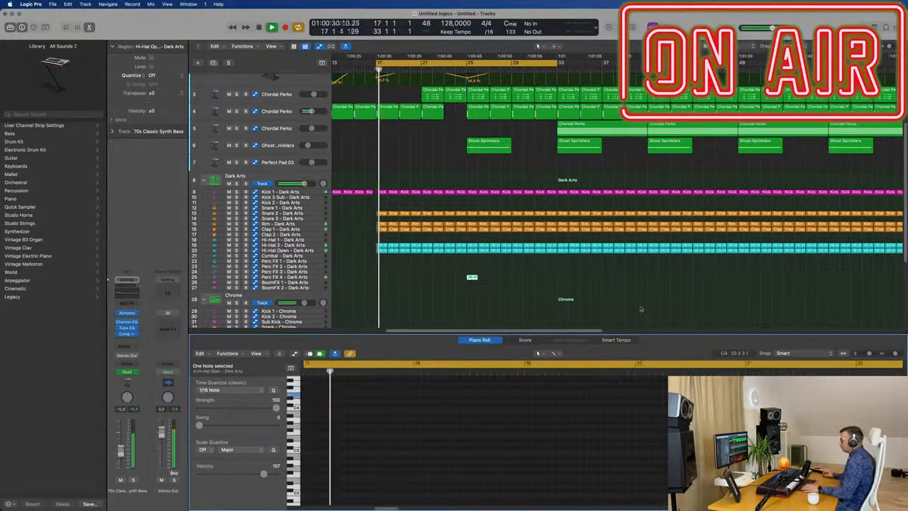
# Copy the Perc FX 4 region to Perc FX 3 at bar 25 and play with the cycle range set to bars 25–33.
pyautogui.moveTo(473, 277); pyautogui.dragTo(473, 276)
pyautogui.moveTo(378, 63); pyautogui.dragTo(467, 72)
pyautogui.press('space')
pyautogui.press('space')
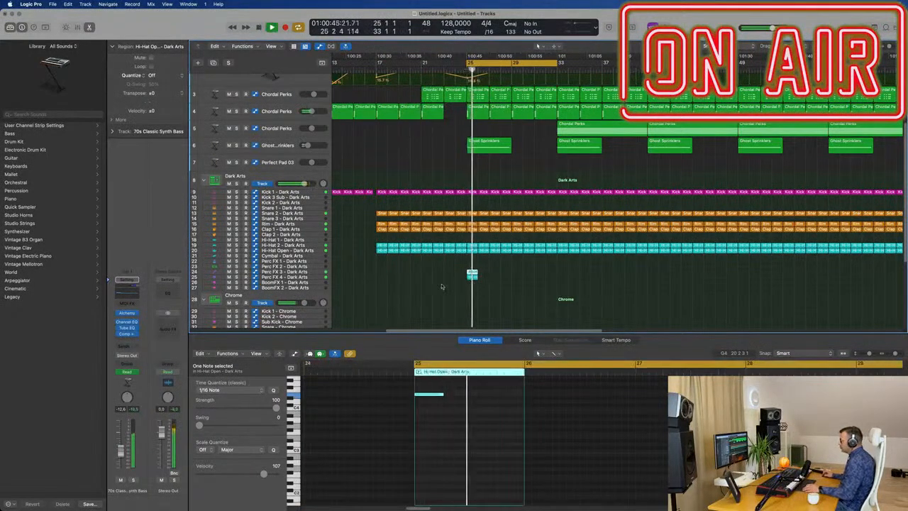
# Solo the Perc FX 3 track and audition its region from bar 25.
pyautogui.click(245, 273)
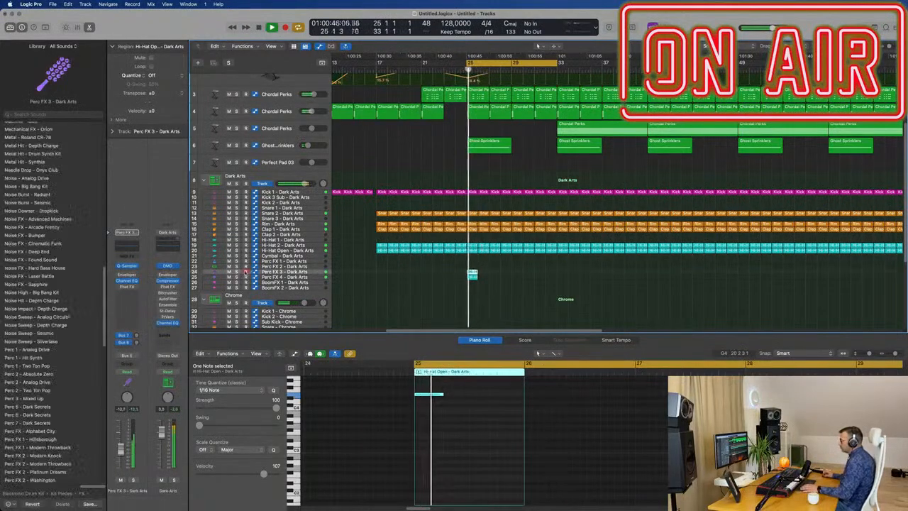
pyautogui.press('s')
pyautogui.press('space')
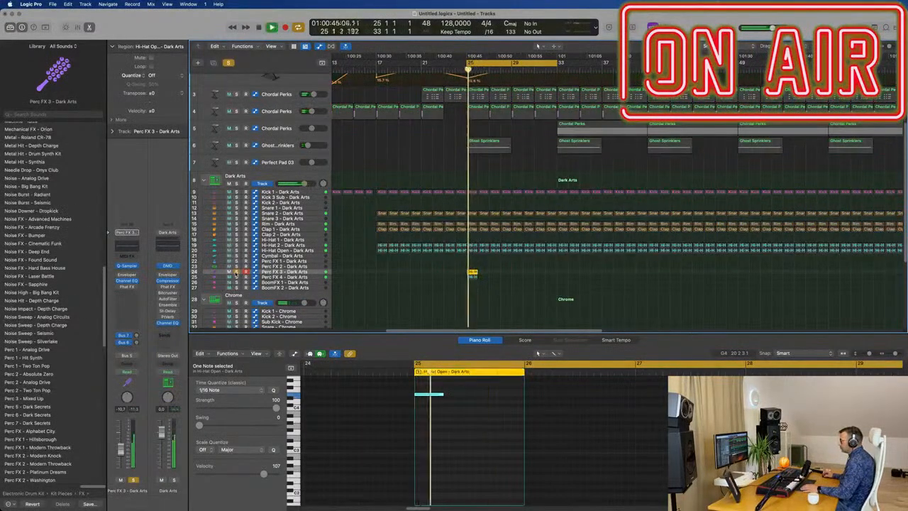
pyautogui.press('space')
pyautogui.press('space')
# Lower the Perc FX 3 note by an octave, lengthen it to fill bar 25 and play it.
pyautogui.click(439, 433)
pyautogui.press('space')
pyautogui.click(438, 393)
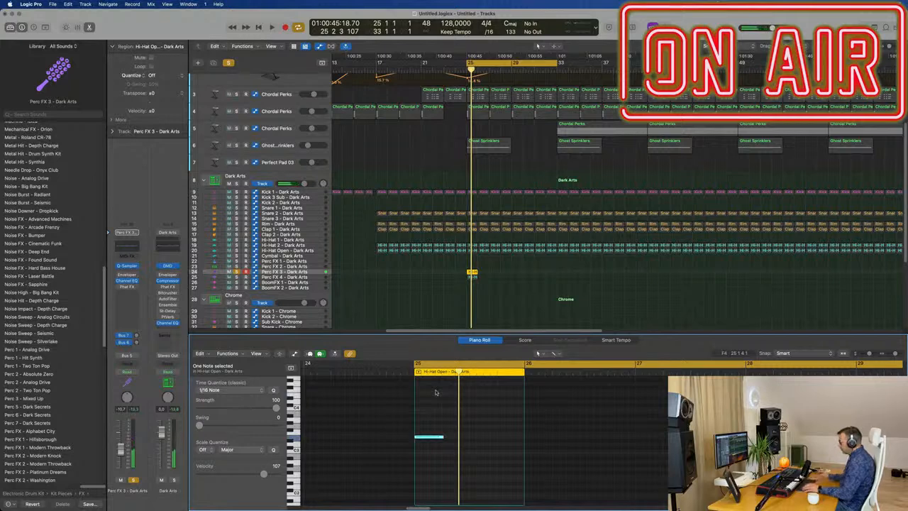
pyautogui.moveTo(441, 436); pyautogui.dragTo(490, 437)
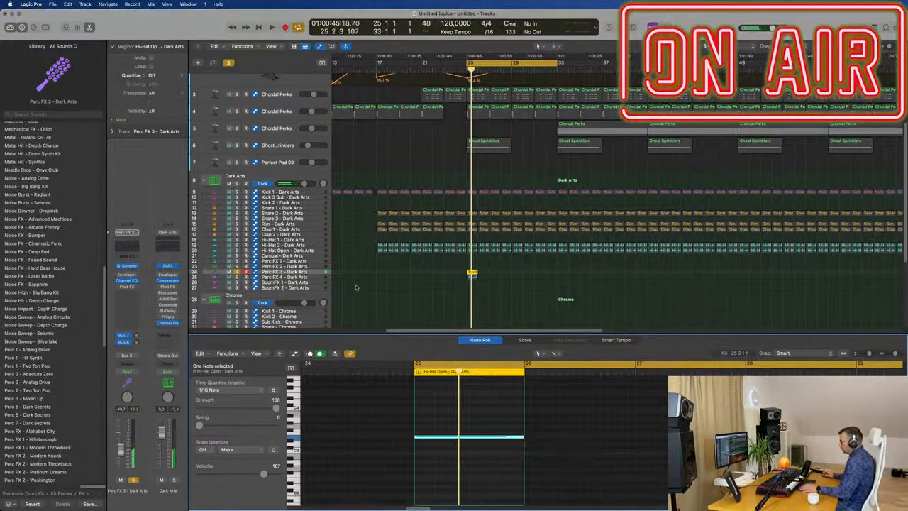
pyautogui.press('space')
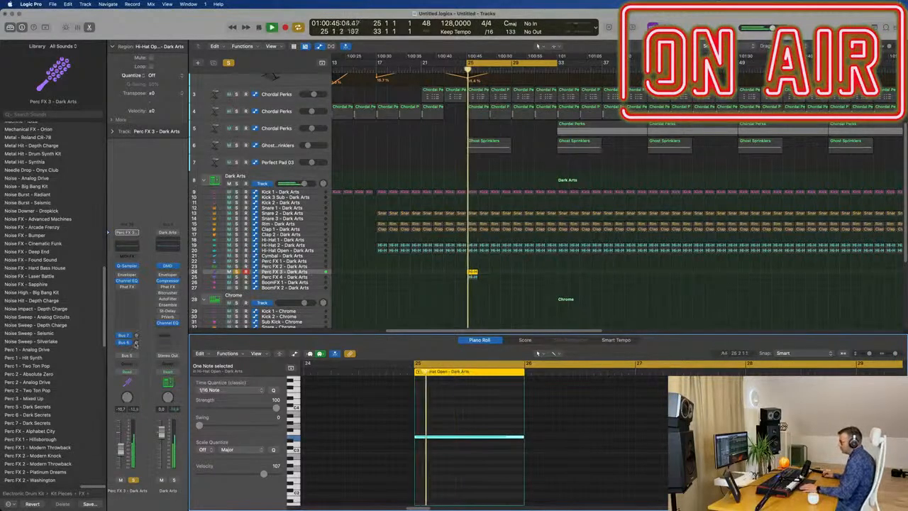
# Reroute the Perc FX 3 track's Bus 6 send to Bus 8 → Aux 8 and play it back from bar 25.
pyautogui.click(130, 342)
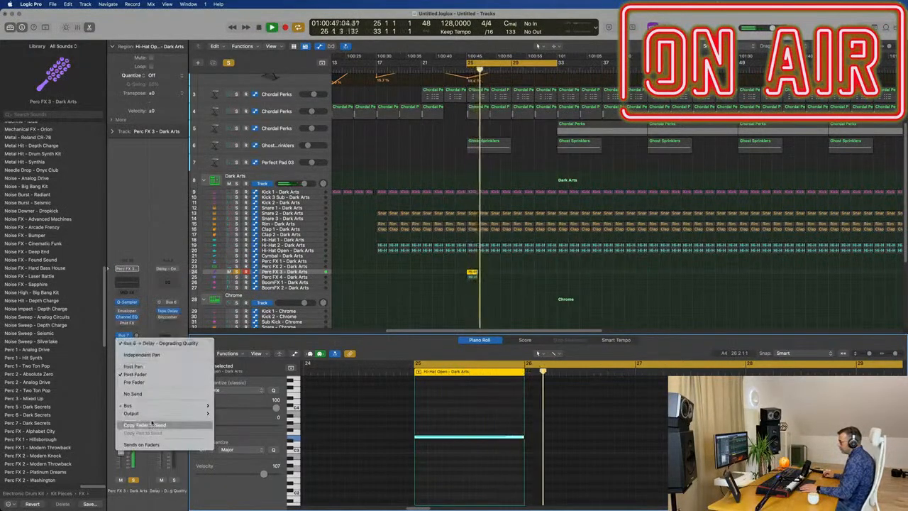
pyautogui.moveTo(160, 405)
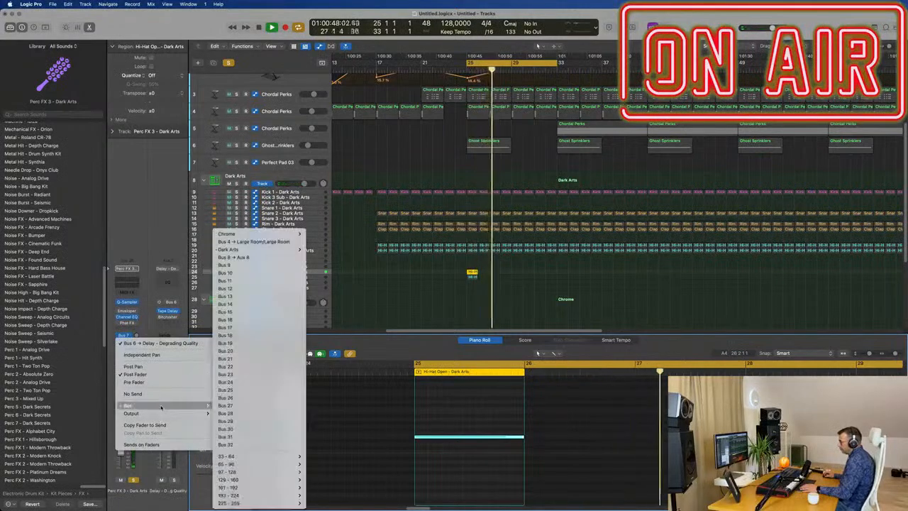
pyautogui.click(234, 257)
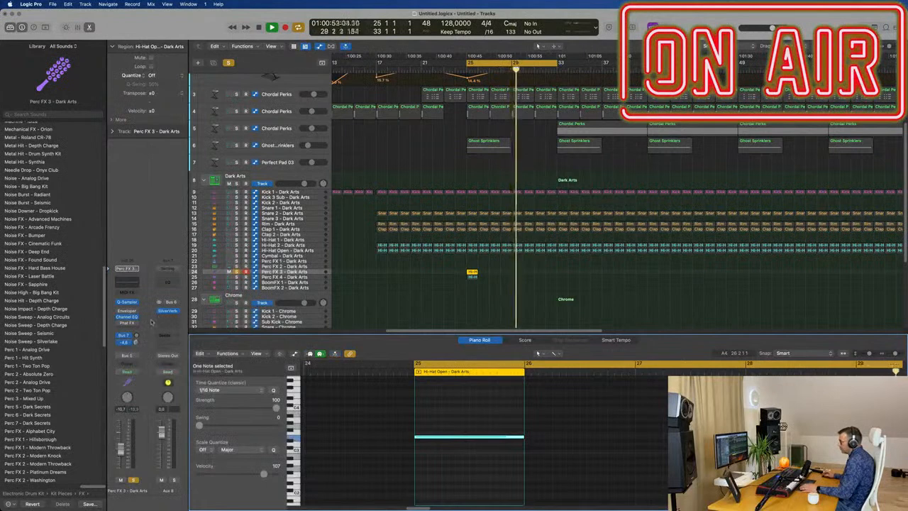
pyautogui.press('space')
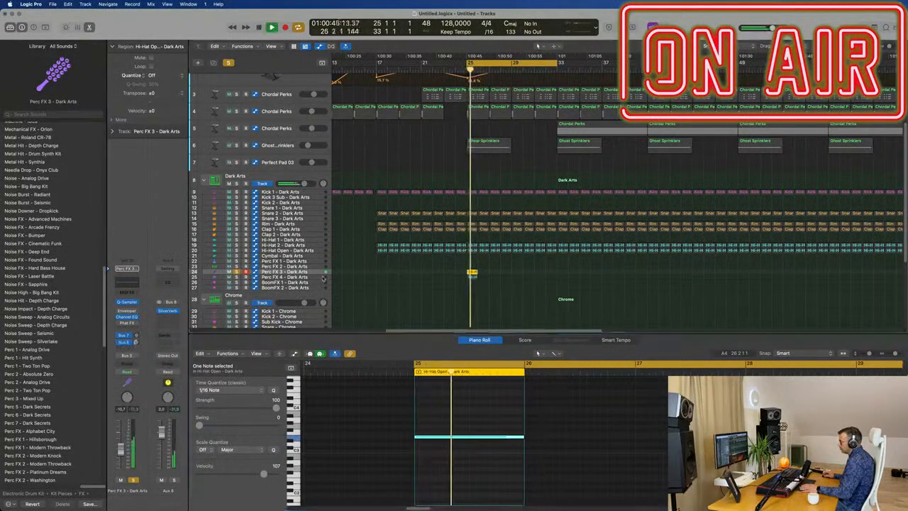
# Solo the Perc FX 4 track, shift its bar 25 note by octaves and audition it.
pyautogui.click(323, 277)
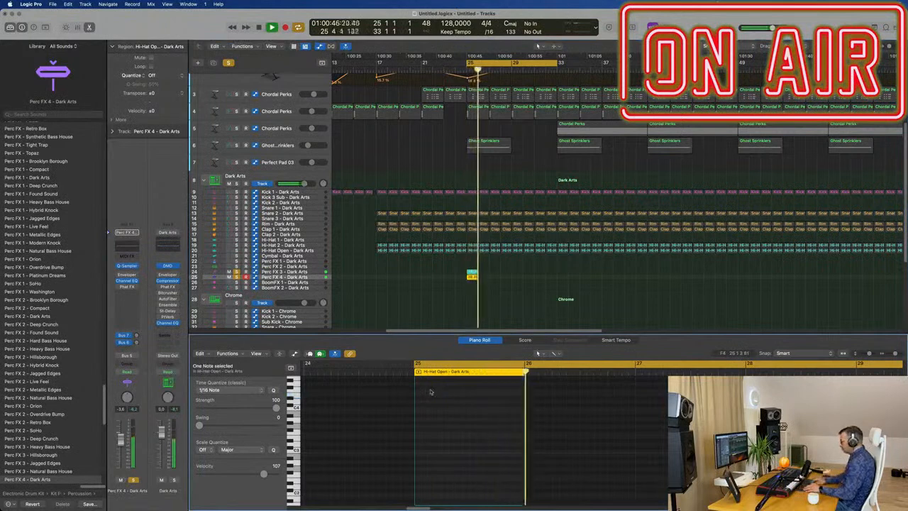
pyautogui.hotkey('alt', 'shift', 'Down')
pyautogui.hotkey('alt', 'shift', 'Down')
pyautogui.hotkey('alt', 'shift', 'Down')
pyautogui.hotkey('alt', 'shift', 'Up')
pyautogui.hotkey('alt', 'shift', 'Up')
pyautogui.press('space')
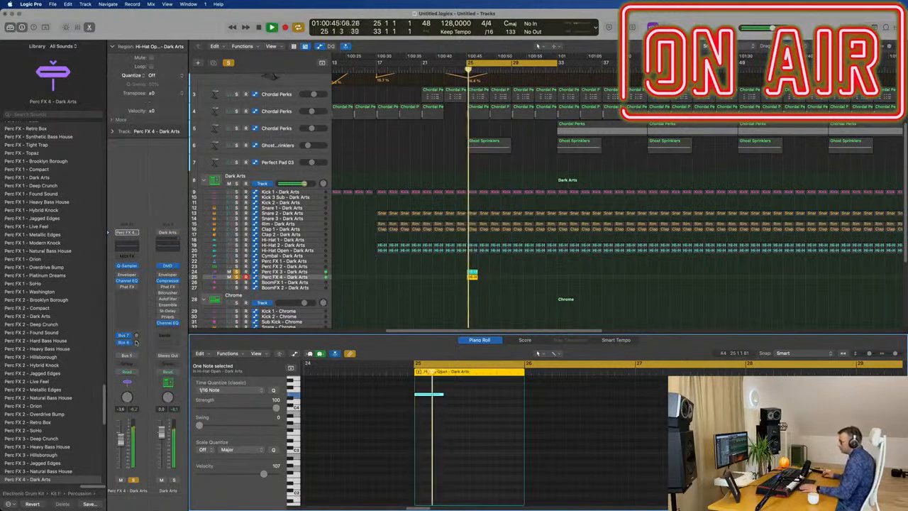
# Add a send to Bus 8 → Aux 8 on the Perc FX 4 track, raise its level and play it from bar 25.
pyautogui.click(137, 343)
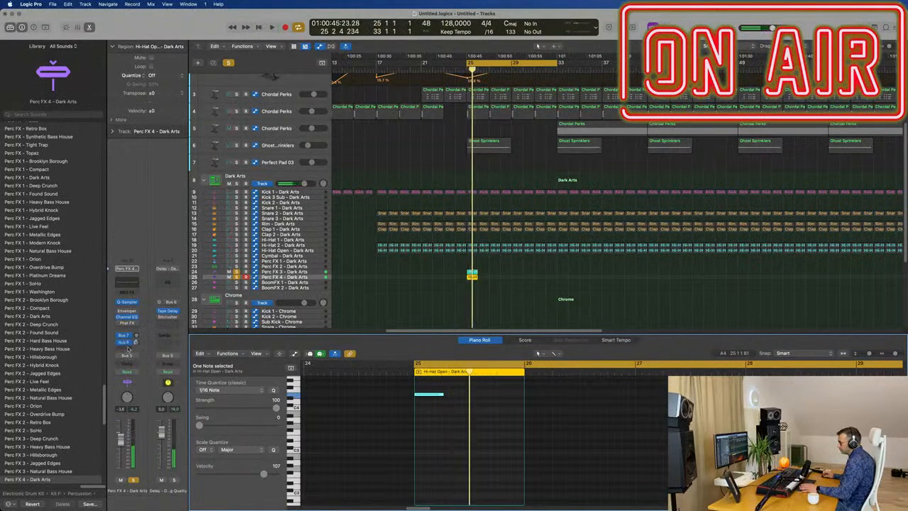
pyautogui.click(128, 347)
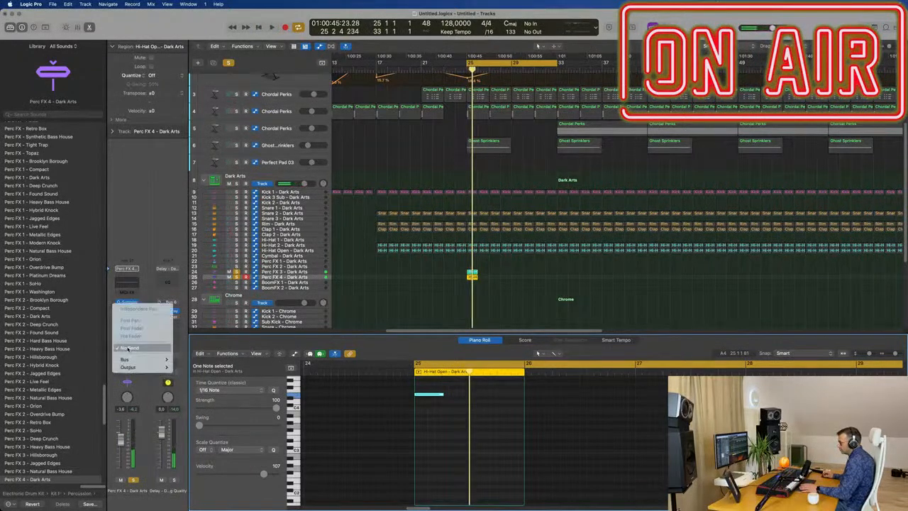
pyautogui.click(143, 231)
pyautogui.click(125, 348)
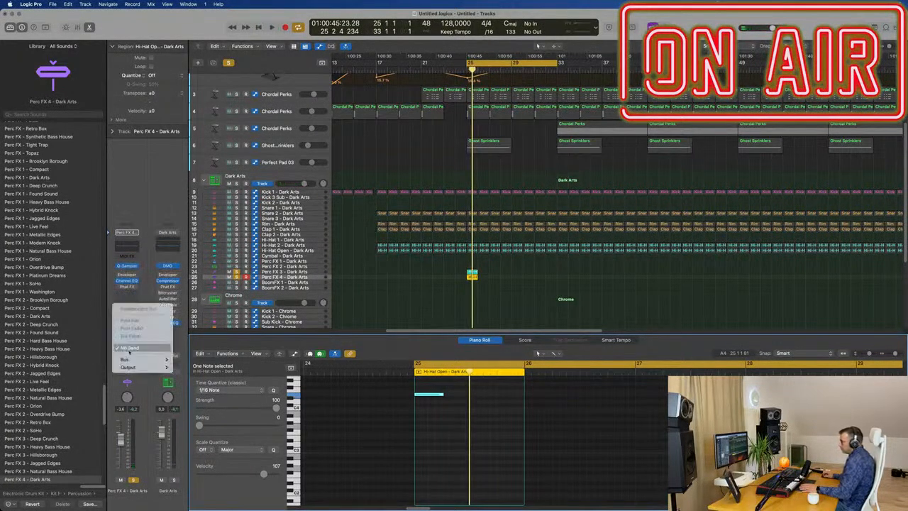
pyautogui.moveTo(132, 359)
pyautogui.click(231, 259)
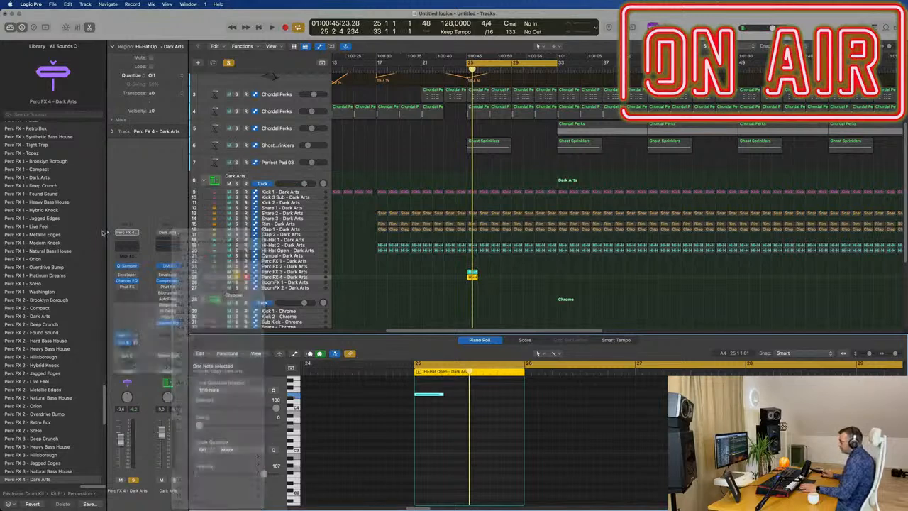
pyautogui.press('space')
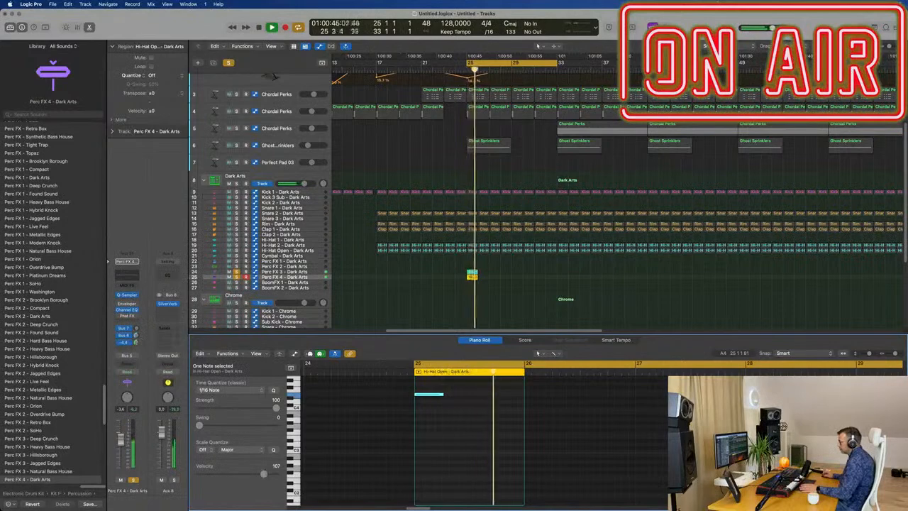
# Stop playback and copy the bar 25 region of Perc FX 3 to the Crash - Chrome track.
pyautogui.click(402, 263)
pyautogui.scroll(-3, 402, 264)
pyautogui.scroll(-2, 402, 263)
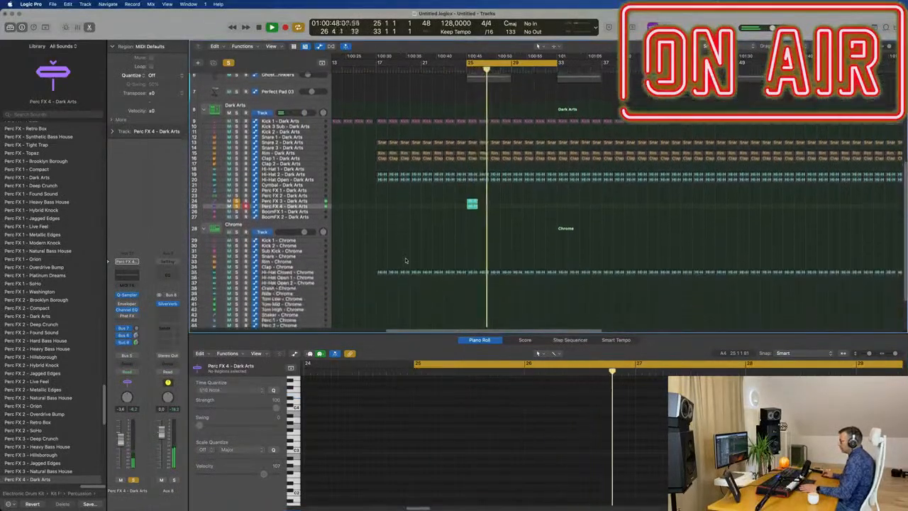
pyautogui.press('space')
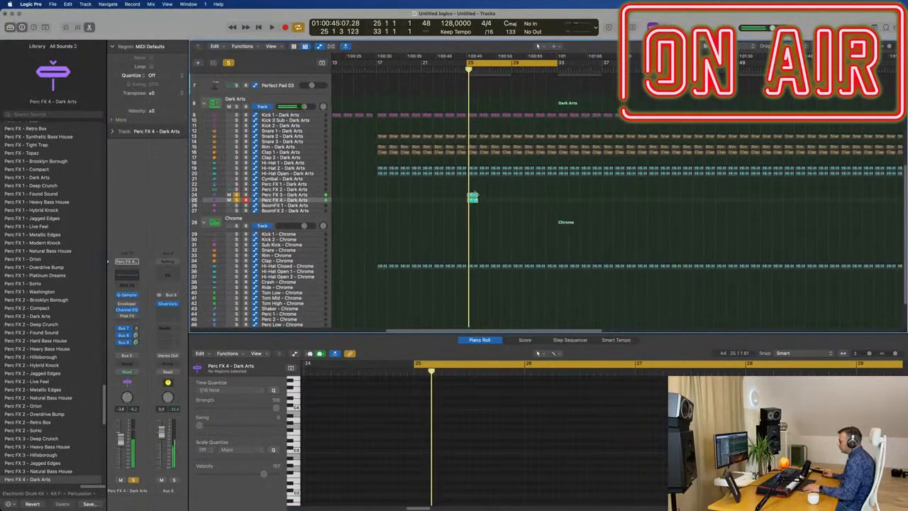
pyautogui.moveTo(473, 197); pyautogui.dragTo(475, 287)
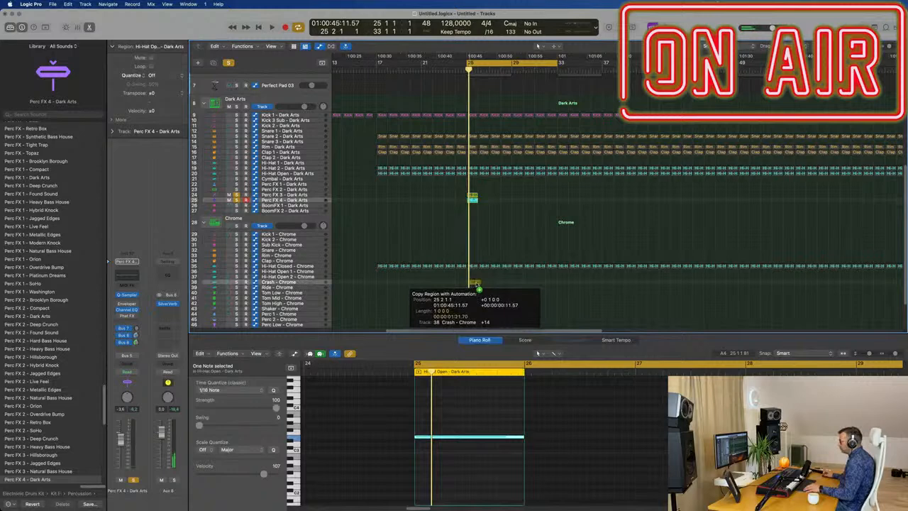
pyautogui.moveTo(452, 465); pyautogui.dragTo(456, 461)
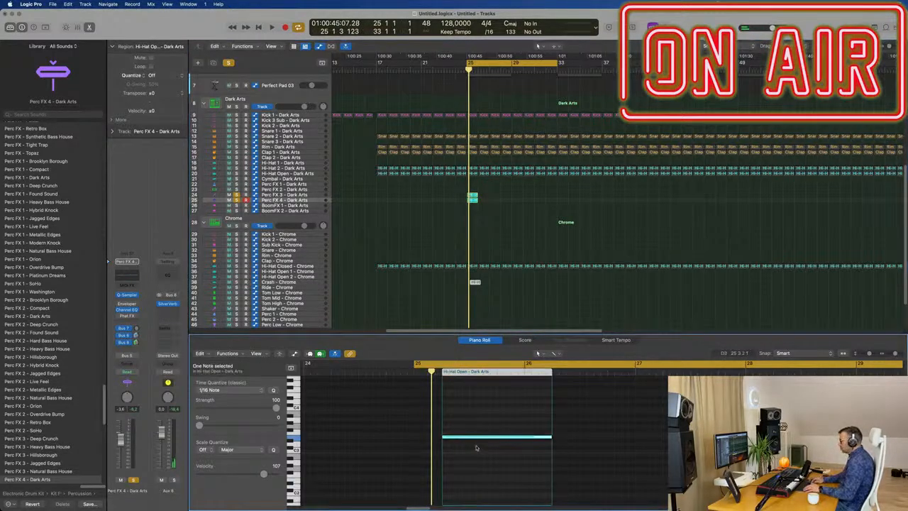
# Turn off solo, play the full mix and align the copied crash region with the start of bar 25.
pyautogui.click(228, 63)
pyautogui.press('space')
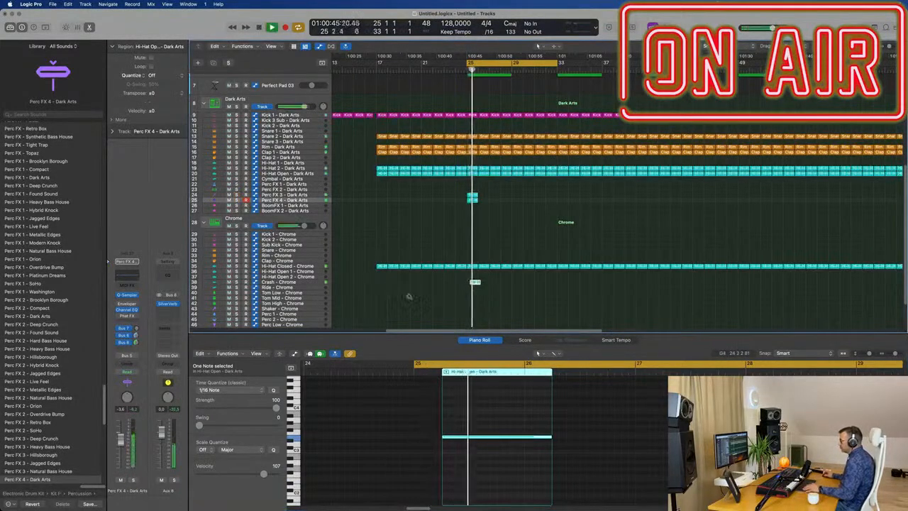
pyautogui.scroll(3, 478, 283)
pyautogui.moveTo(471, 284); pyautogui.dragTo(465, 285)
pyautogui.press('space')
pyautogui.scroll(-3, 466, 284)
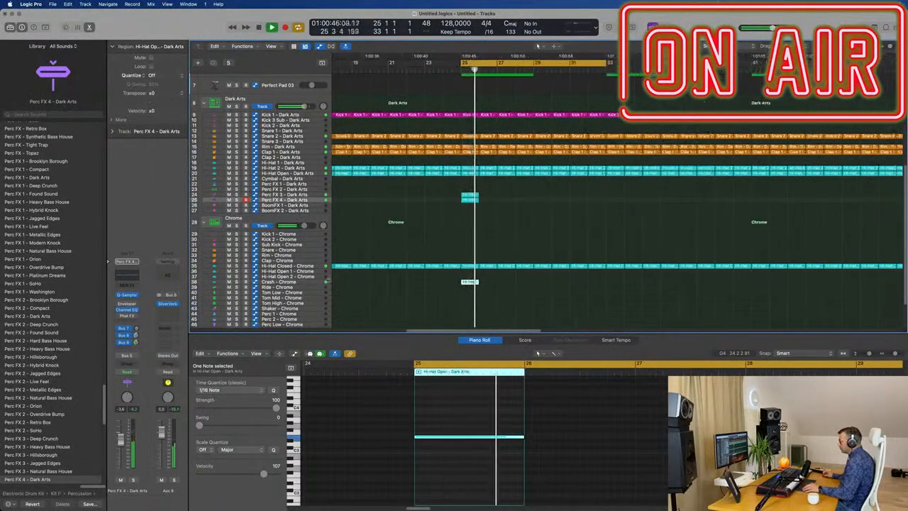
# Select the Crash - Chrome track, solo it and audition its hit from bar 25.
pyautogui.click(294, 283)
pyautogui.press('space')
pyautogui.press('space')
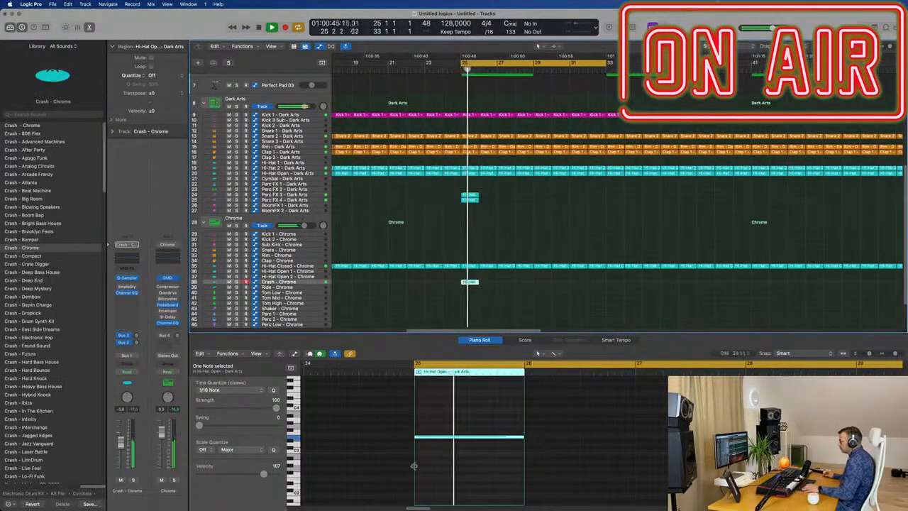
pyautogui.press('space')
pyautogui.press('space')
pyautogui.click(133, 481)
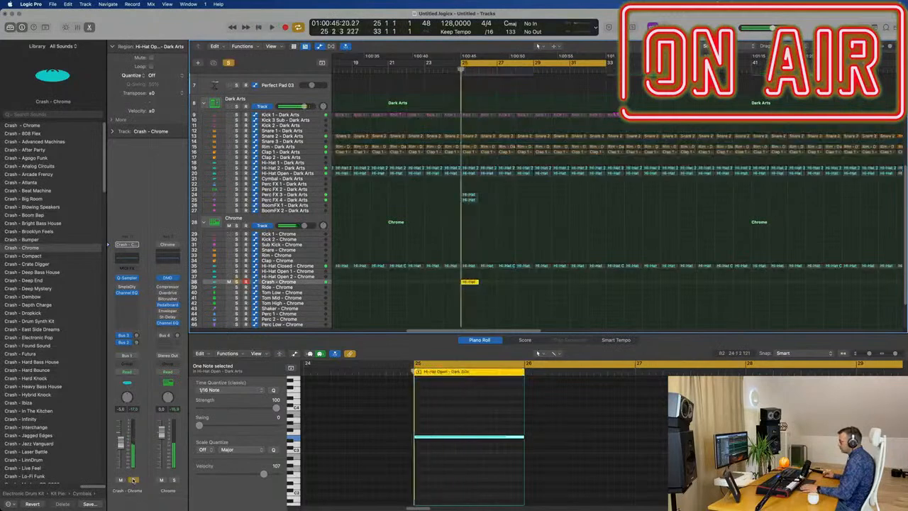
pyautogui.press('space')
# Add a send to Bus 8 → Aux 8 on the Crash - Chrome track, raise its level and play it back.
pyautogui.click(122, 350)
pyautogui.moveTo(127, 360)
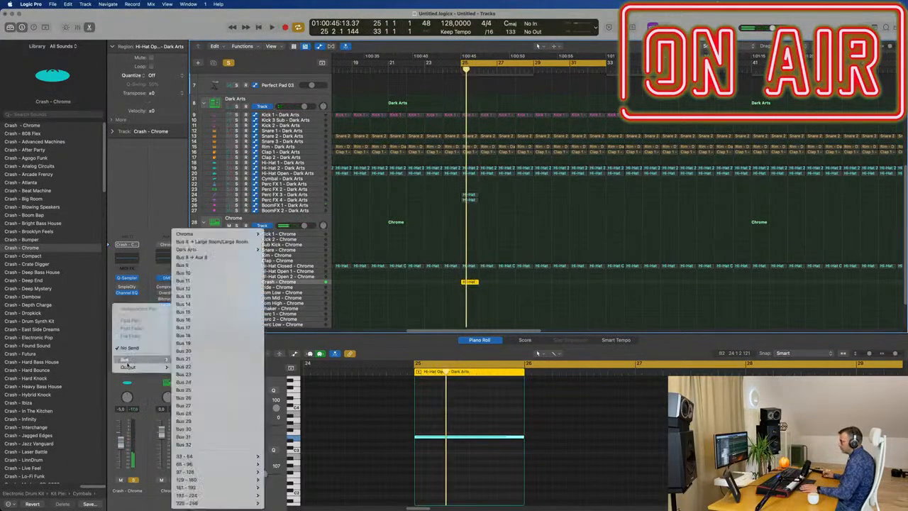
pyautogui.click(212, 263)
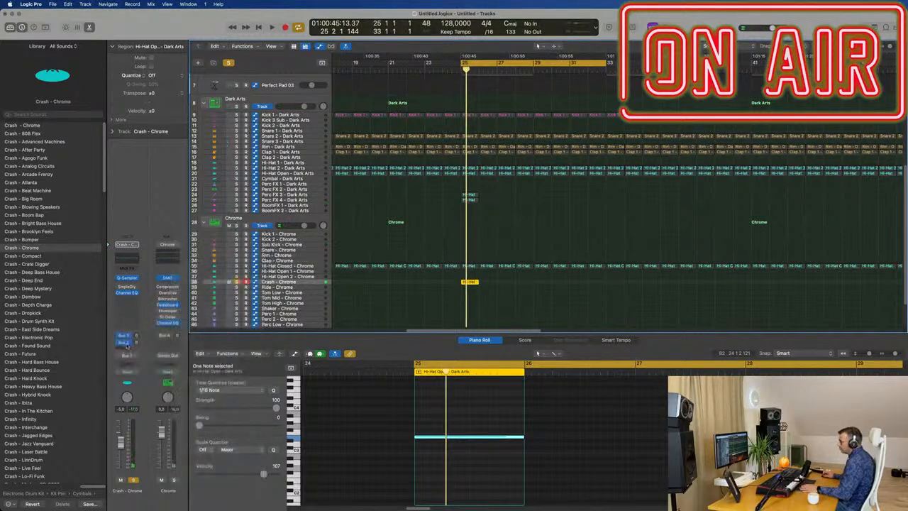
pyautogui.click(126, 343)
pyautogui.moveTo(137, 406)
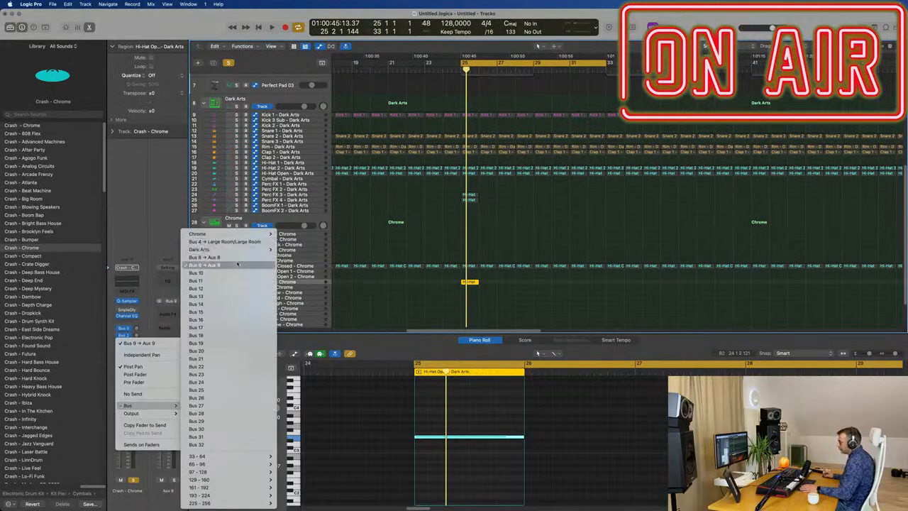
pyautogui.click(238, 265)
pyautogui.press('space')
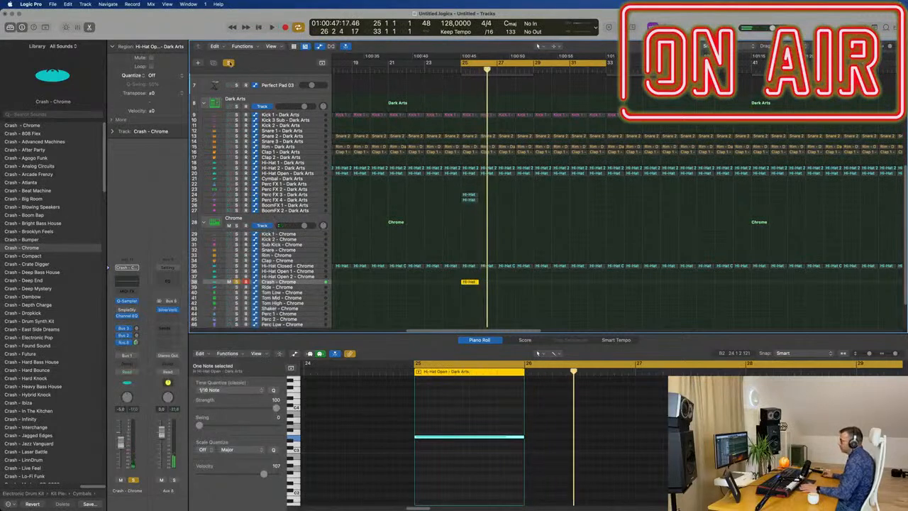
# Turn off the crash solo and play the full mix from bar 25.
pyautogui.click(228, 63)
pyautogui.press('space')
pyautogui.scroll(-3, 523, 147)
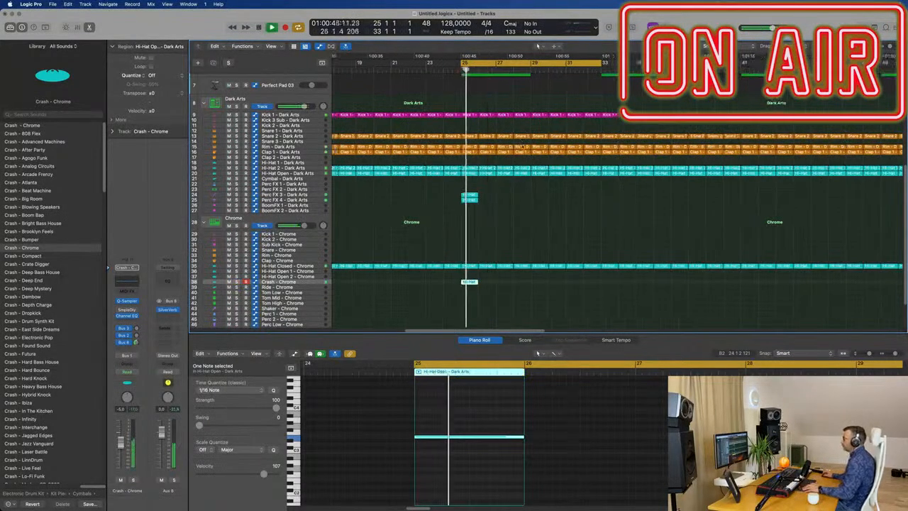
pyautogui.scroll(3, 490, 117)
pyautogui.scroll(-2, 490, 117)
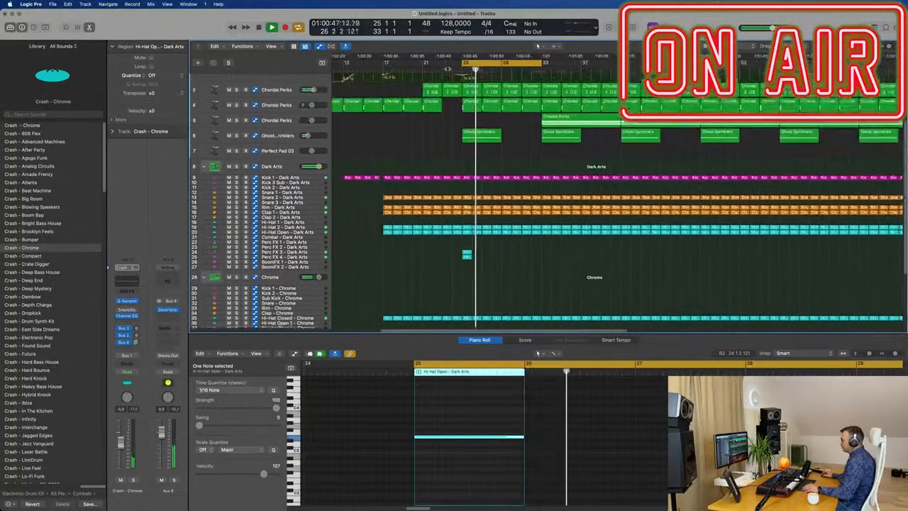
# Extend the cycle range's start back to bar 21 and play from there.
pyautogui.press('space')
pyautogui.moveTo(463, 63); pyautogui.dragTo(423, 63)
pyautogui.press('space')
pyautogui.scroll(-1, 434, 167)
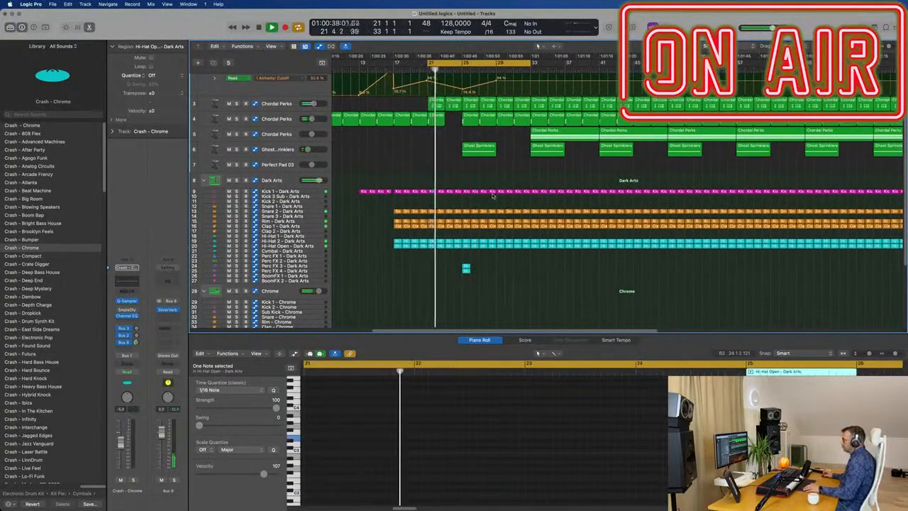
pyautogui.scroll(3, 493, 193)
pyautogui.scroll(1, 493, 193)
# Edit the last kick notes in the bar 24 region of Kick 1 and play the cycle again from bar 21.
pyautogui.click(452, 191)
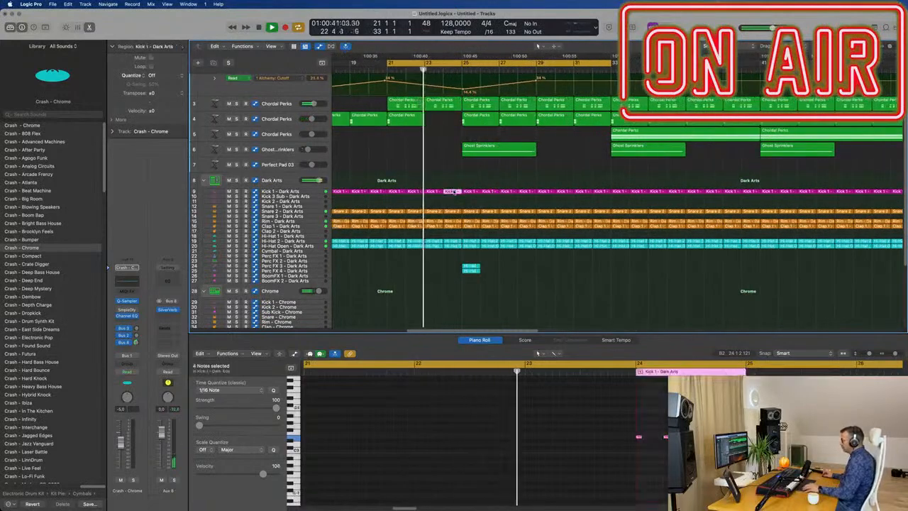
pyautogui.click(734, 432)
pyautogui.click(719, 437)
pyautogui.scroll(4, 716, 436)
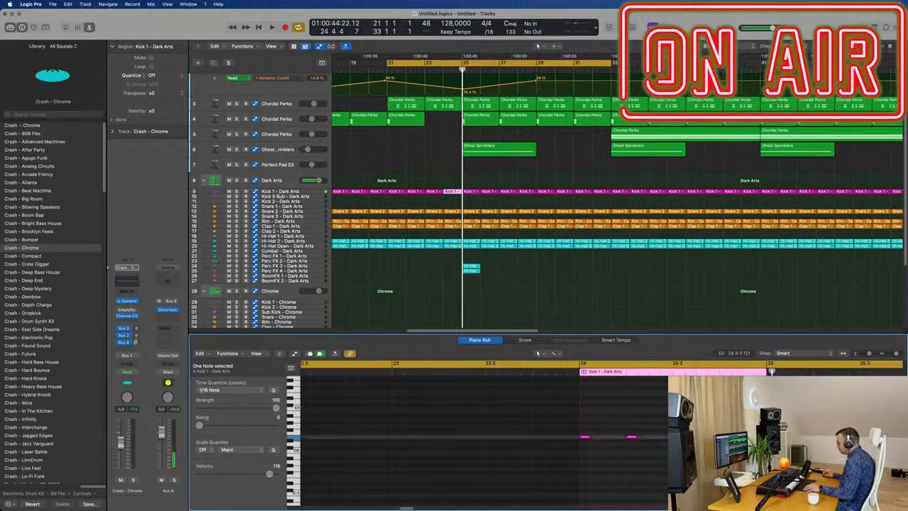
pyautogui.press('space')
pyautogui.scroll(-2, 465, 180)
pyautogui.click(466, 179)
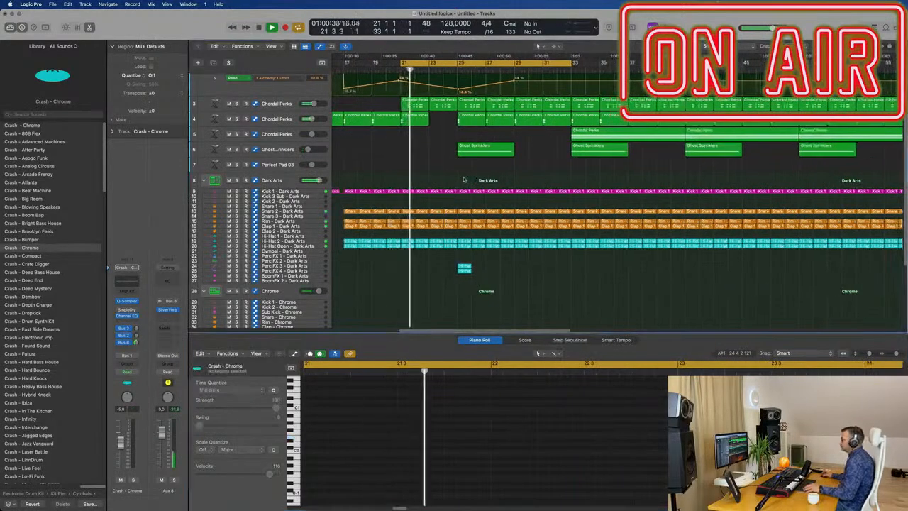
# Listen to the lead-in to bar 25 while briefly checking the track levels in the mixer.
pyautogui.scroll(1, 467, 180)
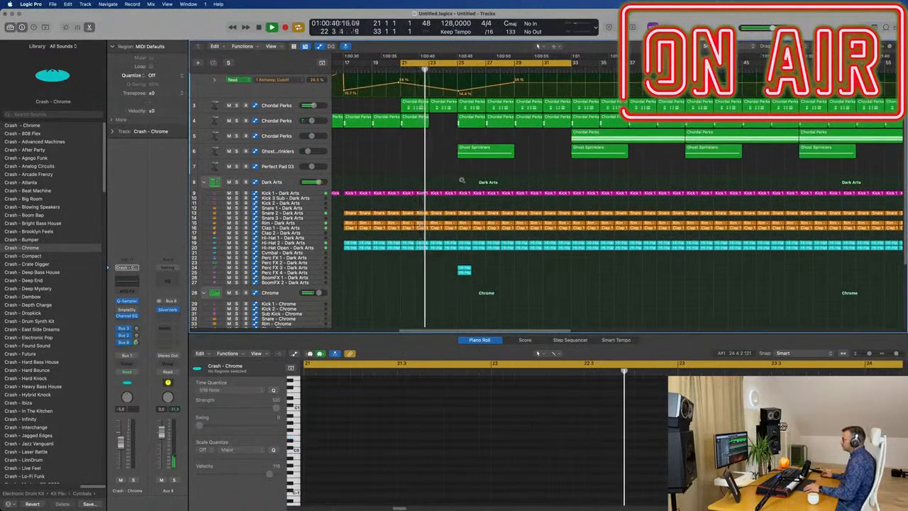
pyautogui.scroll(2, 465, 184)
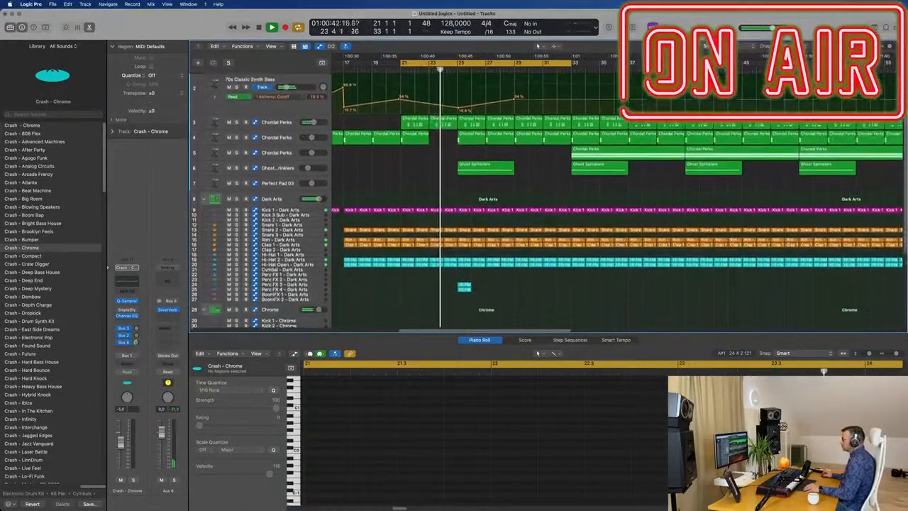
pyautogui.scroll(-2, 512, 212)
pyautogui.press('x')
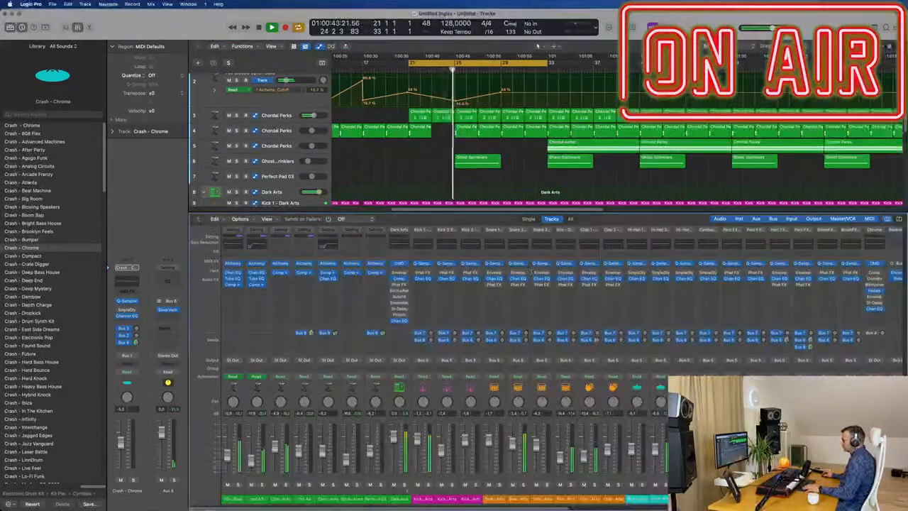
pyautogui.press('x')
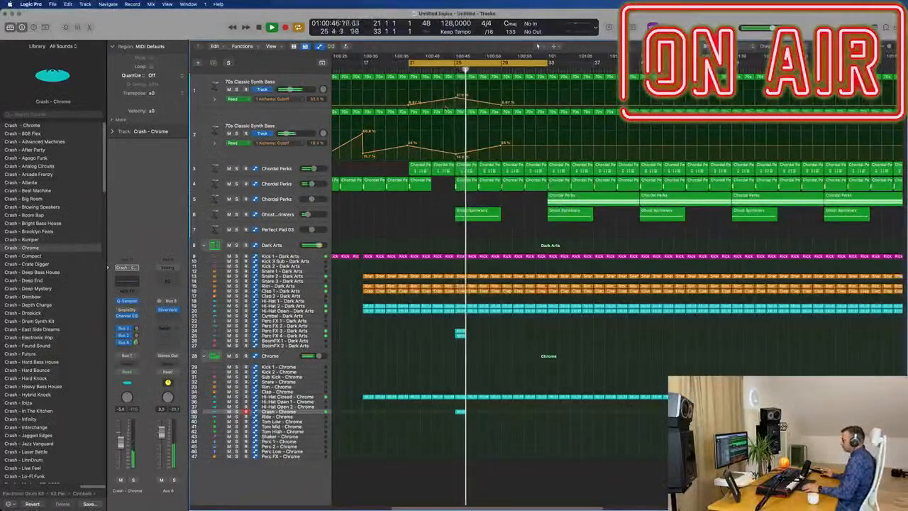
# Balance Perc FX 4 against Perc FX 3 in the playing mix, lowering the Perc FX 4 fader to -14.2 dB.
pyautogui.click(443, 70)
pyautogui.click(322, 340)
pyautogui.click(319, 336)
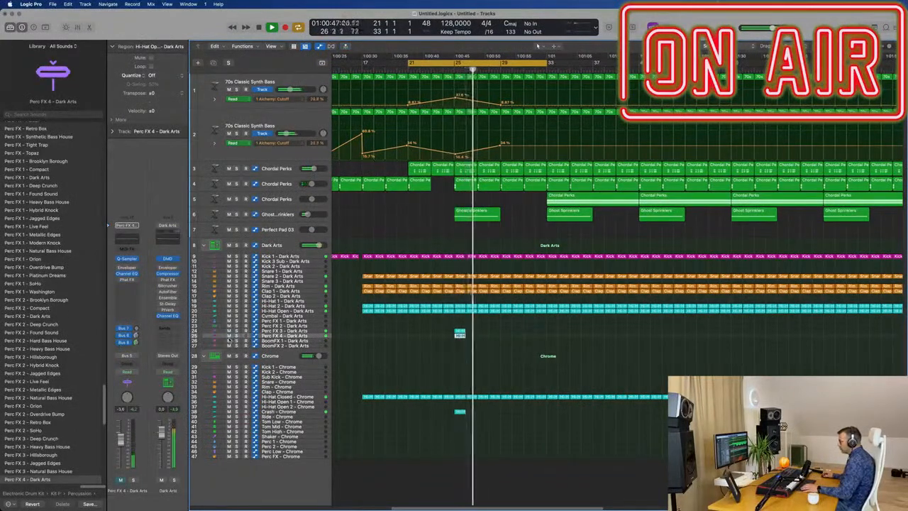
pyautogui.click(317, 331)
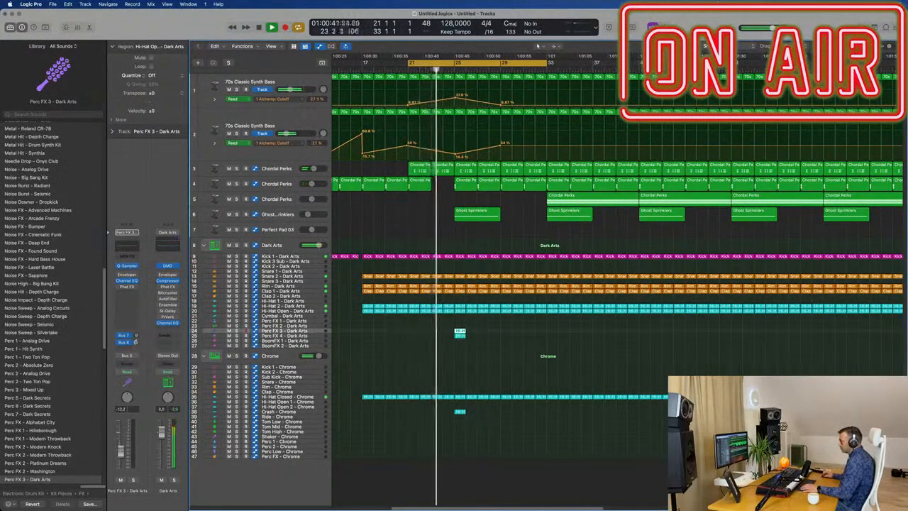
pyautogui.click(318, 337)
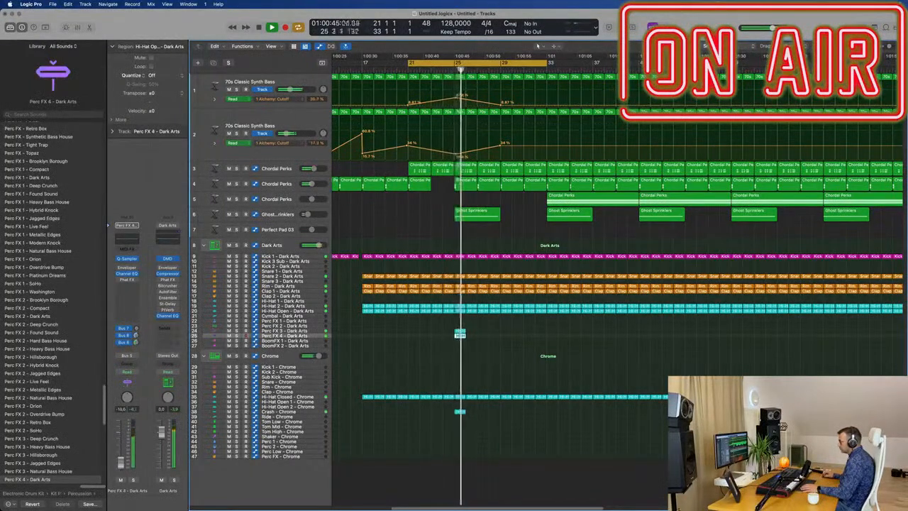
pyautogui.press('Return')
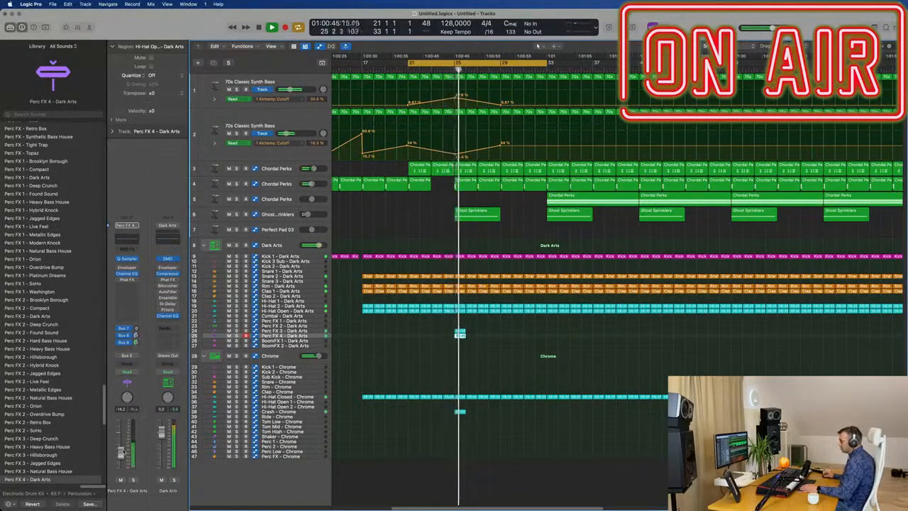
pyautogui.press('super+Left')
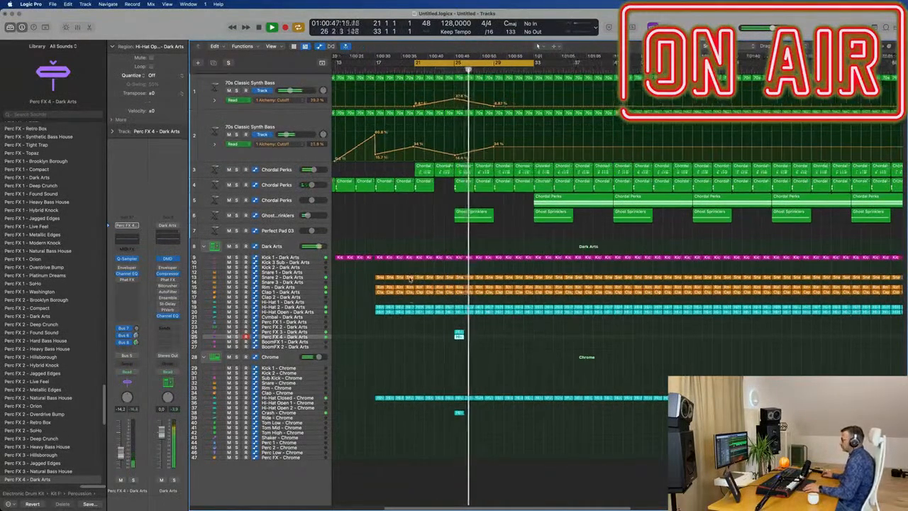
pyautogui.press('super+Right')
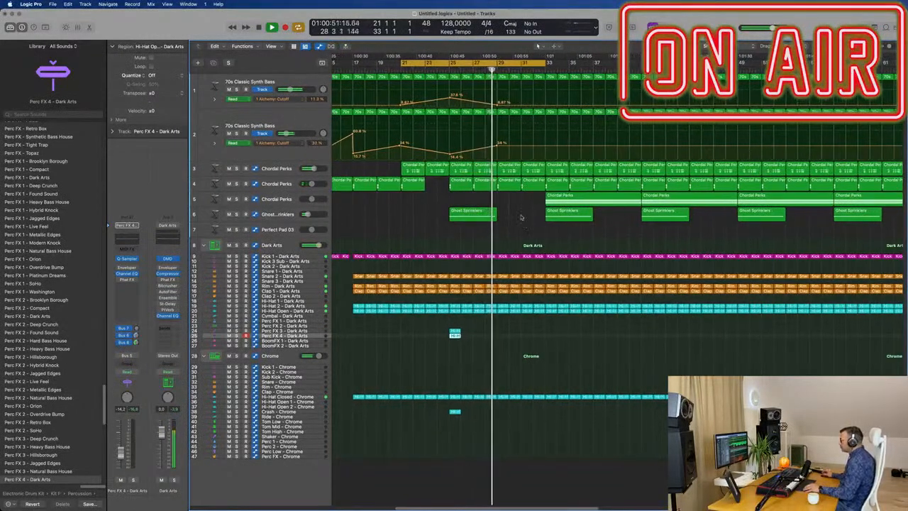
pyautogui.press('super+Left')
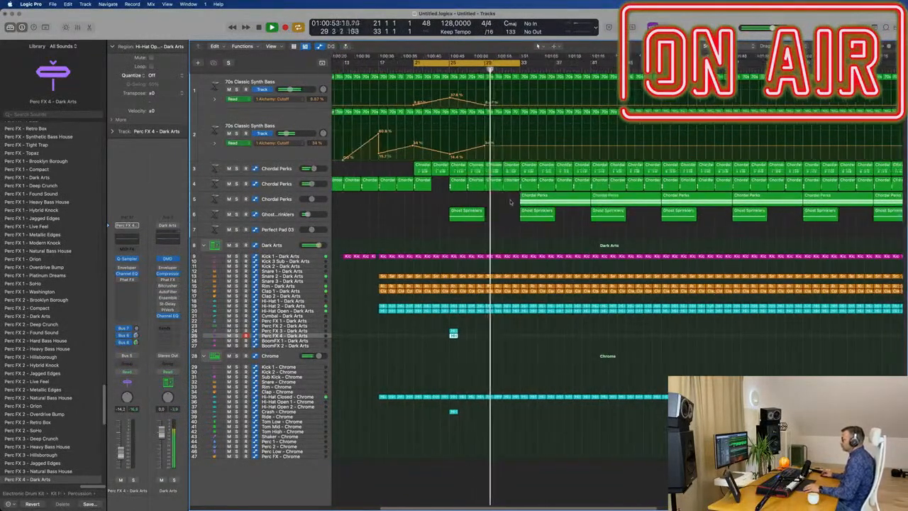
pyautogui.press('super+Left')
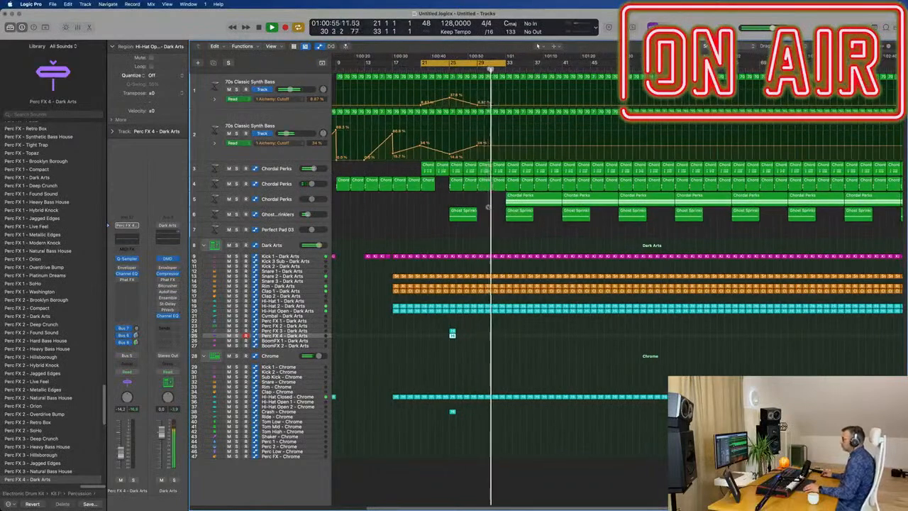
# Add cutoff automation points at bar 33, raising the first Synth Bass to 40.1% and lowering the second to 1.68%.
pyautogui.scroll(3, 490, 208)
pyautogui.scroll(-2, 491, 208)
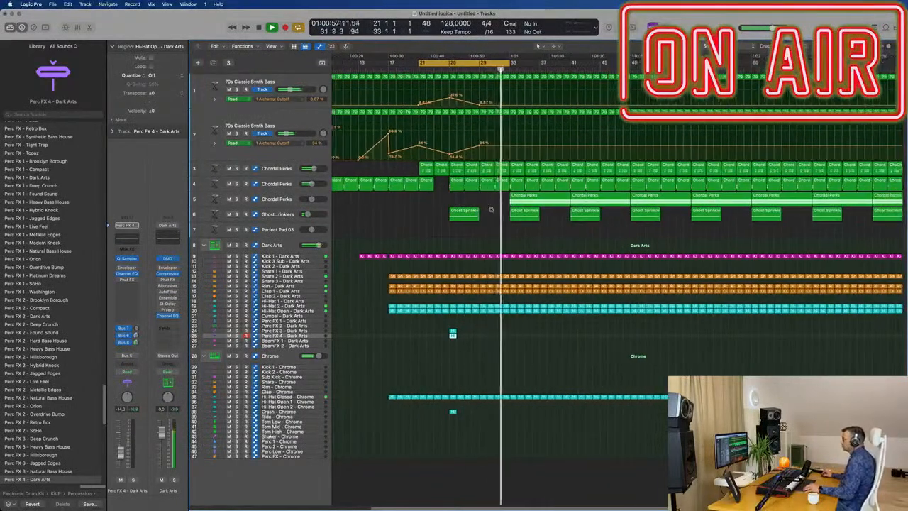
pyautogui.scroll(2, 489, 210)
pyautogui.scroll(-3, 493, 213)
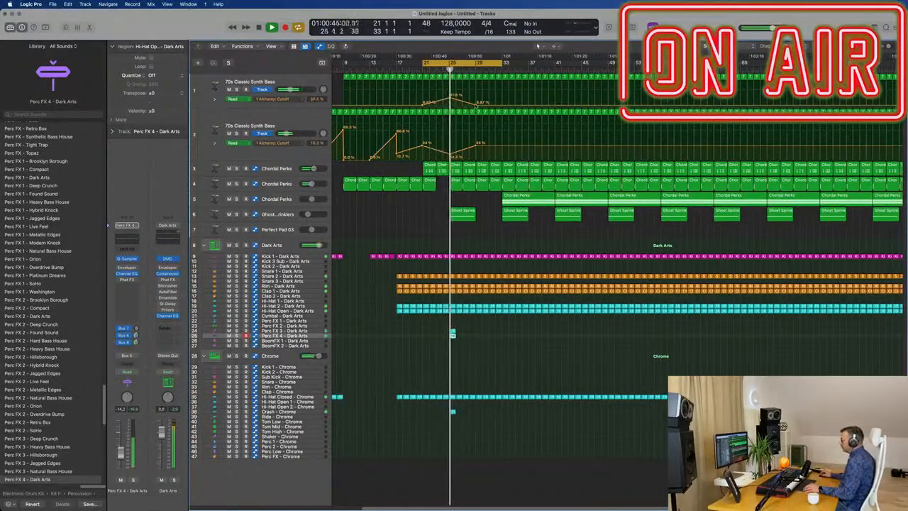
pyautogui.click(502, 107)
pyautogui.moveTo(503, 107); pyautogui.dragTo(502, 97)
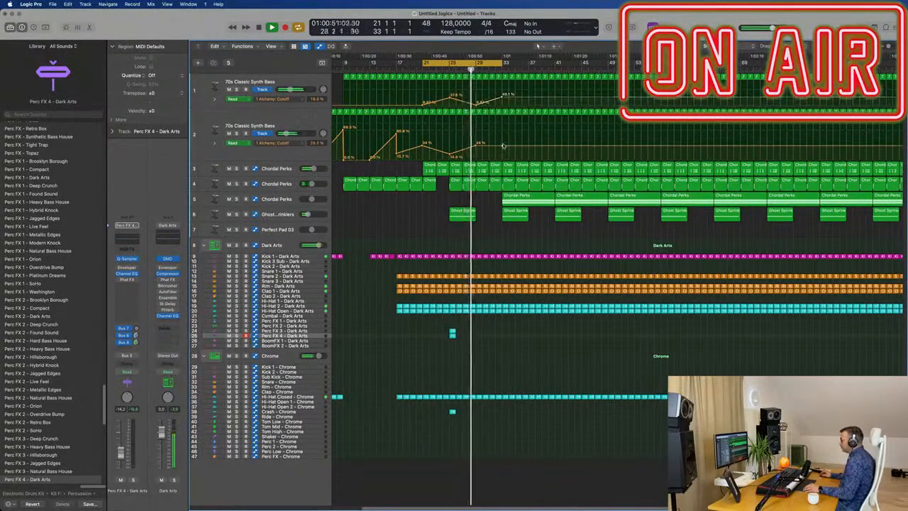
pyautogui.moveTo(503, 147); pyautogui.dragTo(503, 157)
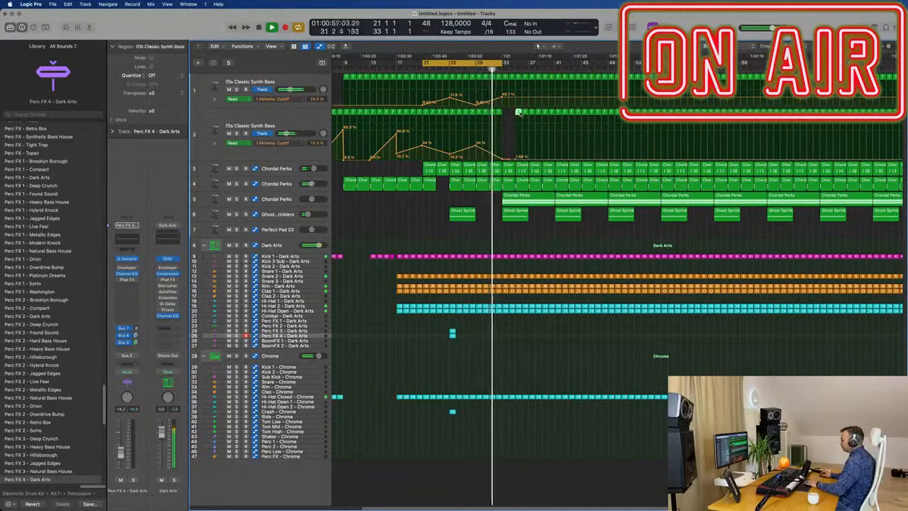
pyautogui.click(525, 112)
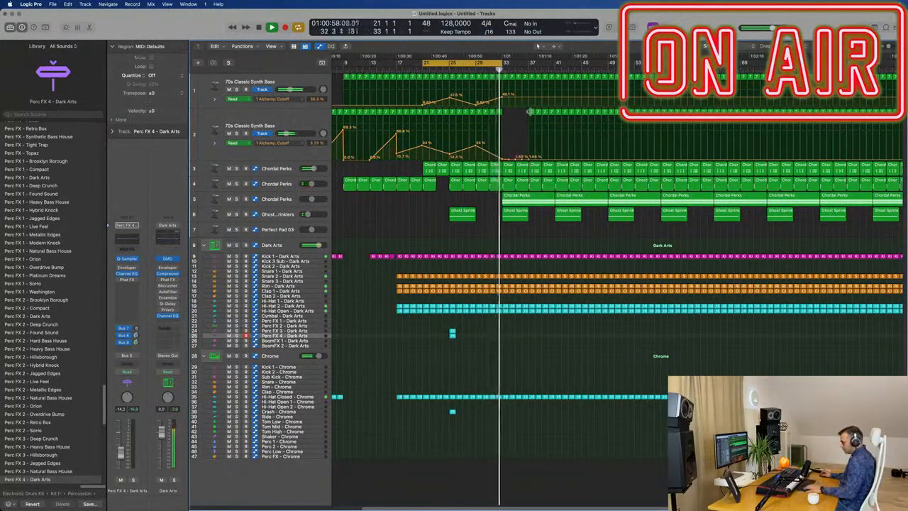
pyautogui.press('super+z')
pyautogui.press('super+z')
pyautogui.press('super+z')
pyautogui.press('super+z')
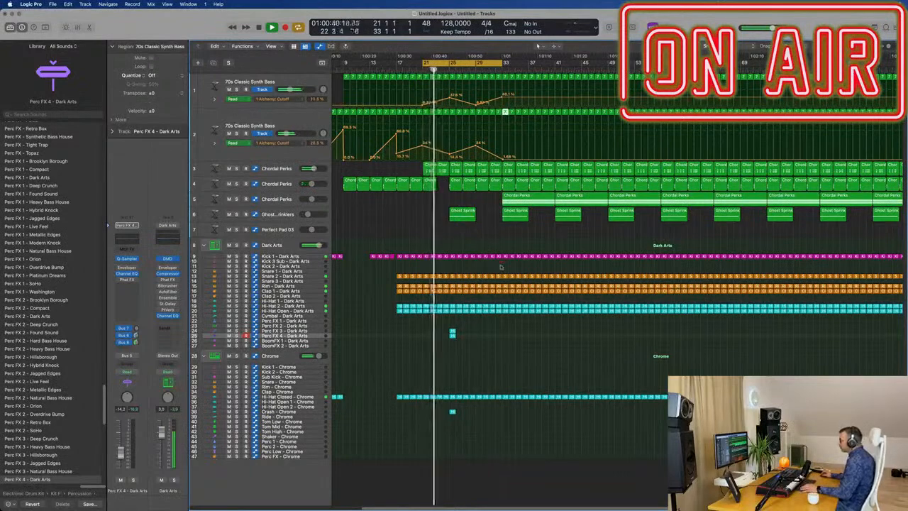
# Delete the Rim, Clap 1, Hi-Hat 2 and Hi-Hat Open regions of the Dark Arts kit from bar 33 to bar 37.
pyautogui.scroll(3, 496, 264)
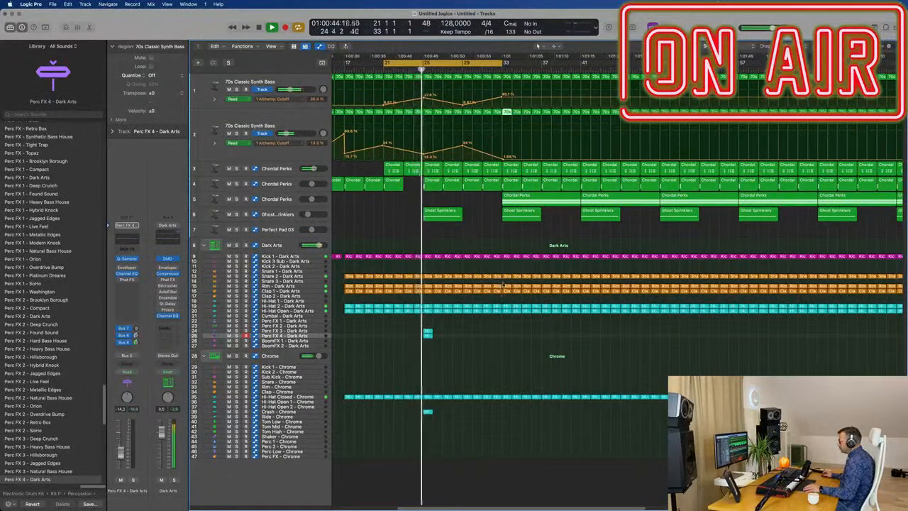
pyautogui.moveTo(505, 286); pyautogui.dragTo(513, 294)
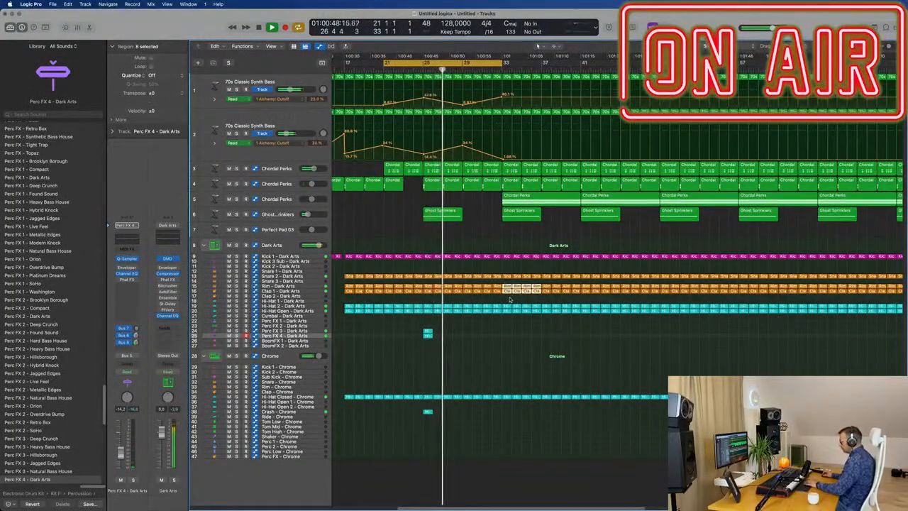
pyautogui.moveTo(509, 300); pyautogui.dragTo(537, 315)
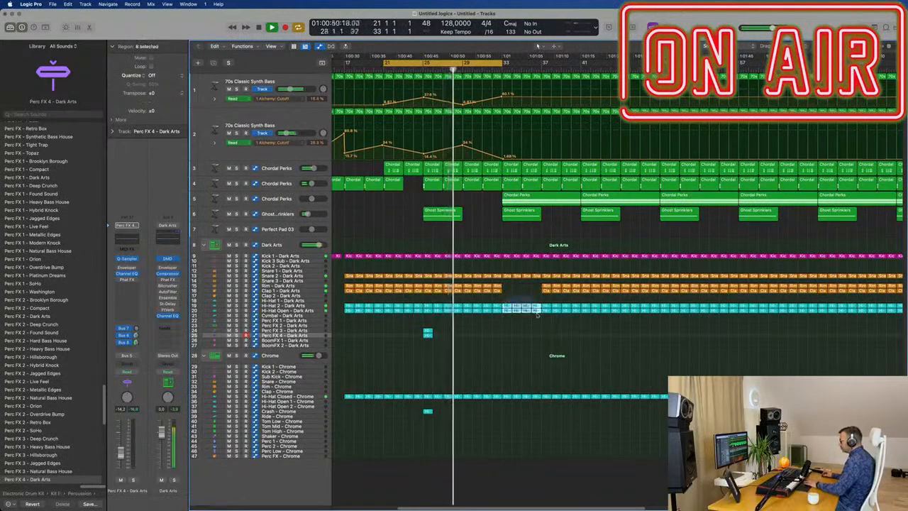
pyautogui.press('Delete')
# Copy the Chrome Crash region from bar 25 to bar 33, and extend the cycle range to bar 41 for playback.
pyautogui.click(427, 411)
pyautogui.moveTo(427, 411); pyautogui.dragTo(505, 414)
pyautogui.moveTo(506, 63); pyautogui.dragTo(580, 64)
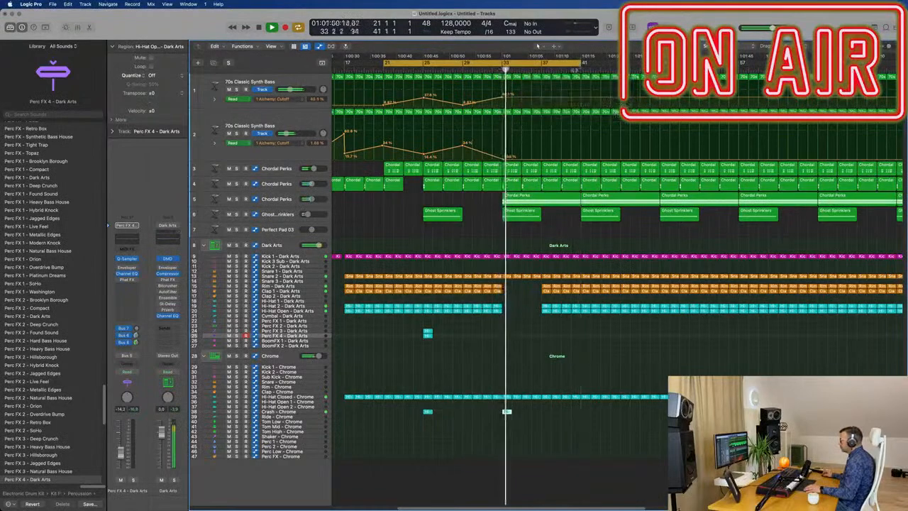
pyautogui.click(493, 70)
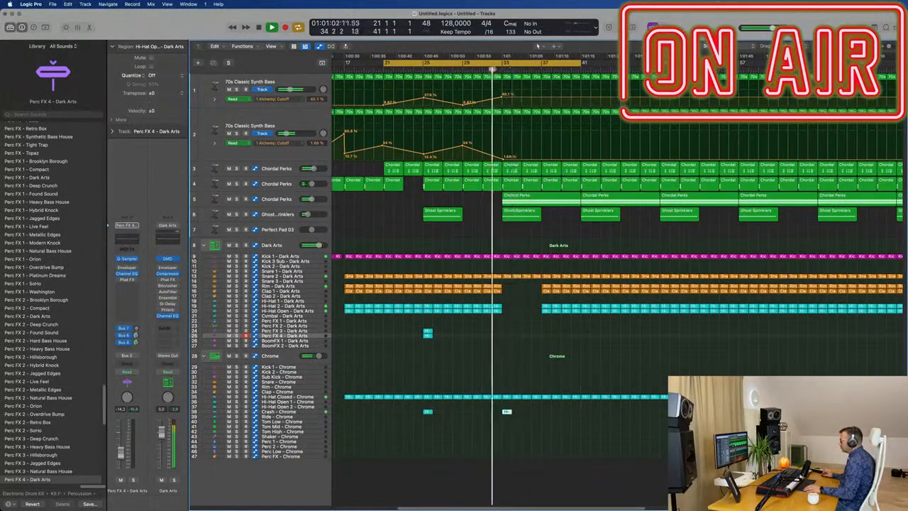
# Open the Dark Arts kit's Drum Machine Designer controls and try its Low Cut Filter on the playing drums.
pyautogui.scroll(3, 533, 249)
pyautogui.scroll(-5, 536, 284)
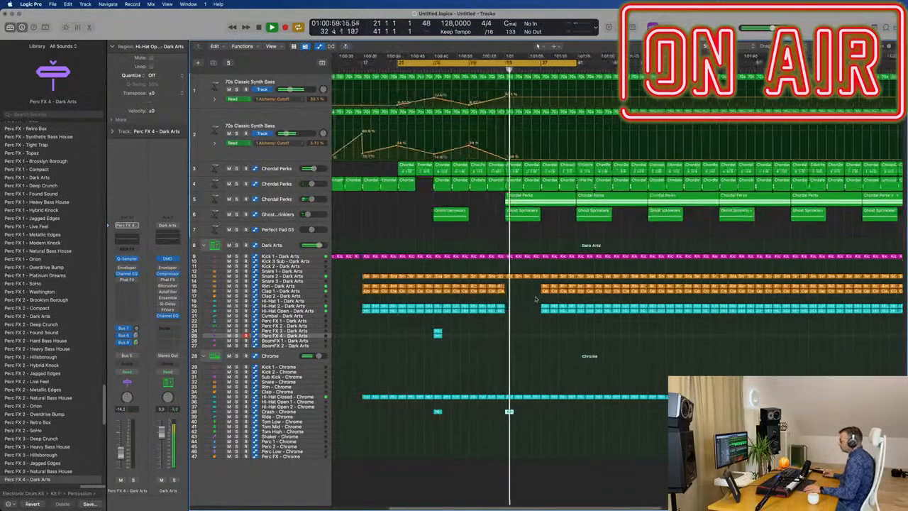
pyautogui.scroll(3, 540, 348)
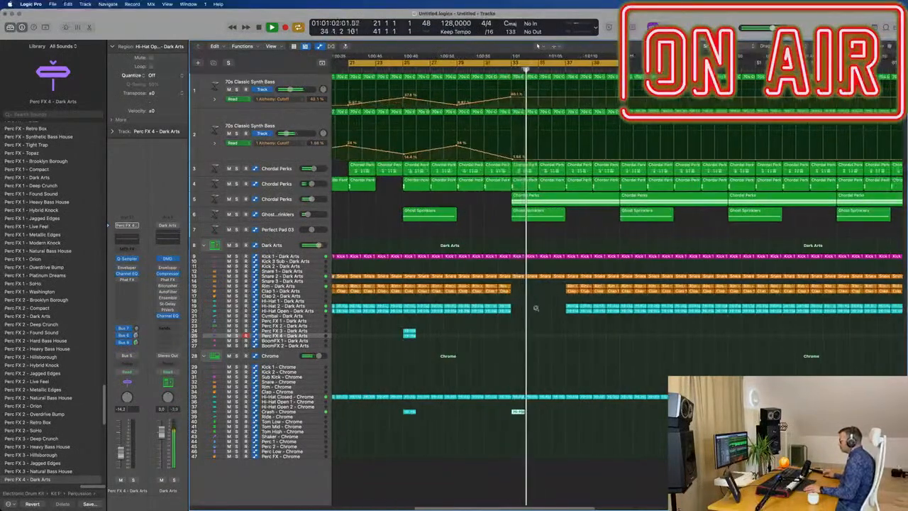
pyautogui.scroll(-3, 536, 308)
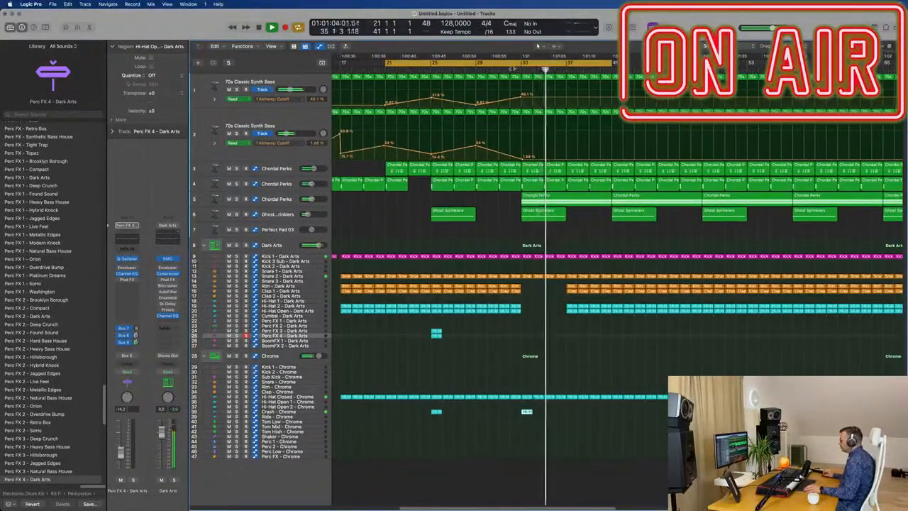
pyautogui.scroll(-3, 537, 46)
pyautogui.click(281, 244)
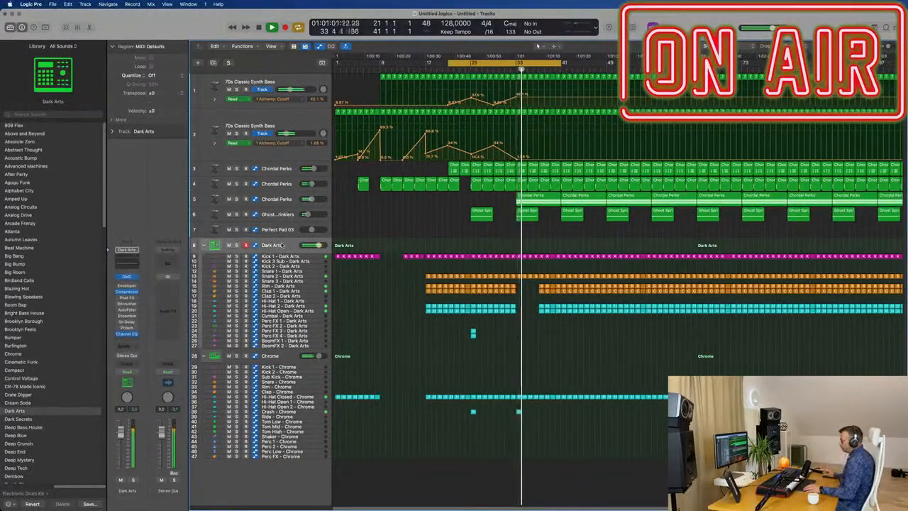
pyautogui.click(126, 277)
pyautogui.moveTo(796, 87); pyautogui.dragTo(760, 153)
pyautogui.moveTo(707, 355); pyautogui.dragTo(710, 332)
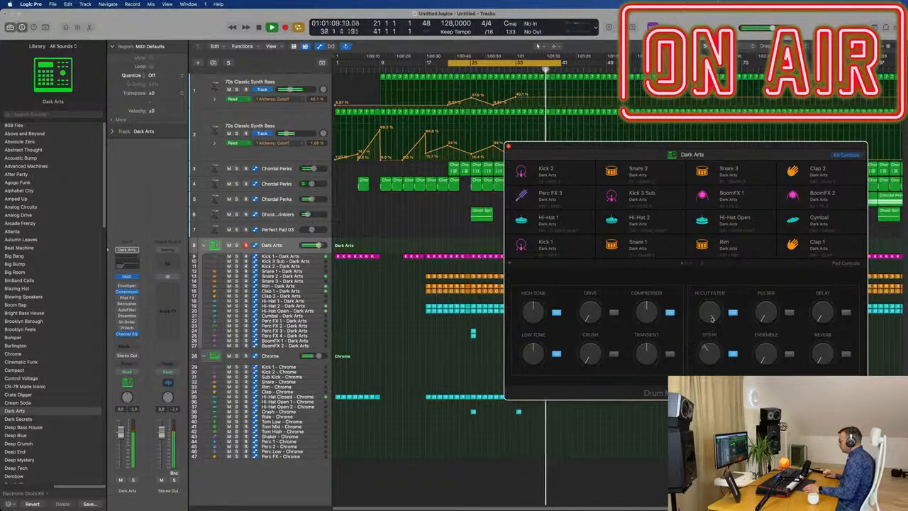
pyautogui.moveTo(712, 159); pyautogui.dragTo(817, 202)
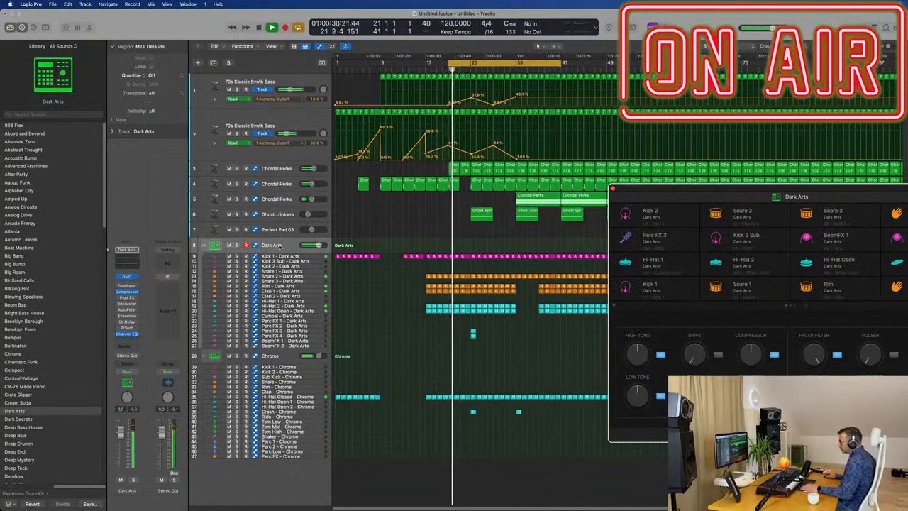
# Set the Dark Arts kit's automation mode to Touch and record a short Low Cut Filter sweep around bar 25.
pyautogui.click(127, 372)
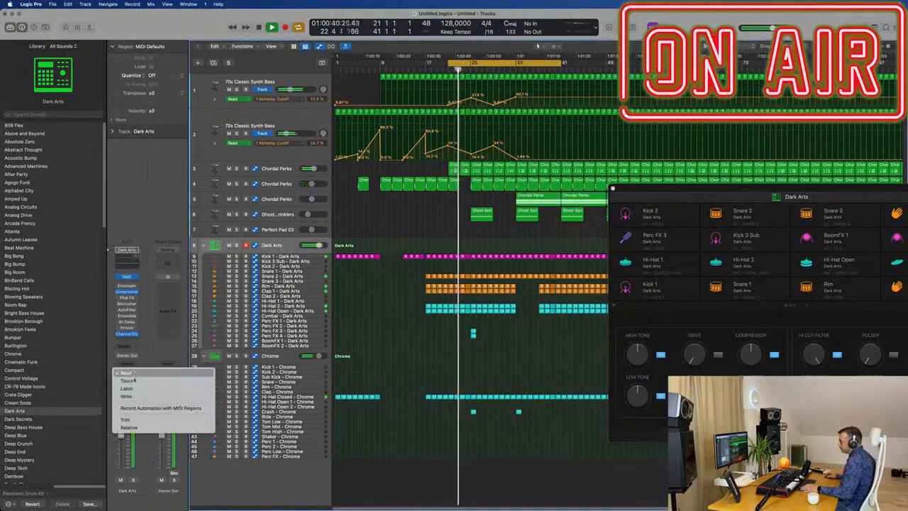
pyautogui.click(132, 382)
pyautogui.moveTo(737, 190); pyautogui.dragTo(643, 184)
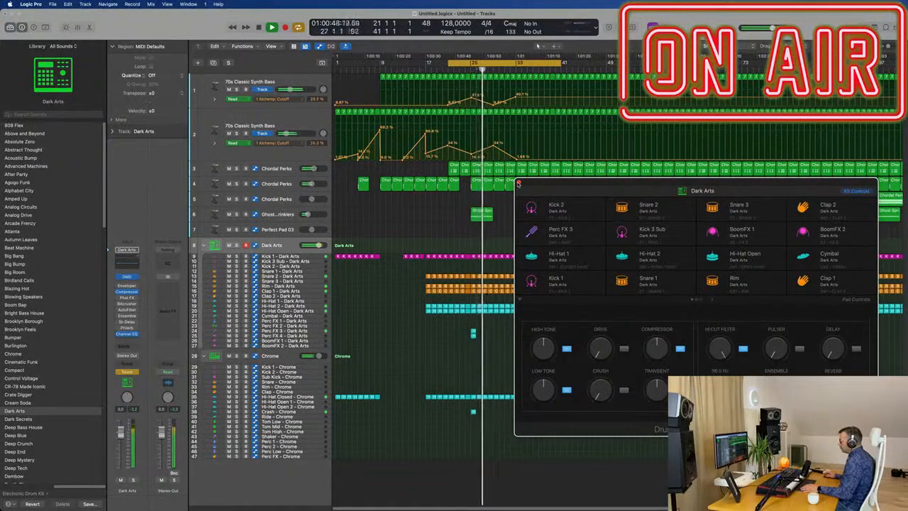
pyautogui.click(519, 184)
# Enlarge the Dark Arts track and show automation to inspect its recorded Low Cut Filter curve.
pyautogui.moveTo(291, 252); pyautogui.dragTo(291, 267)
pyautogui.press('a')
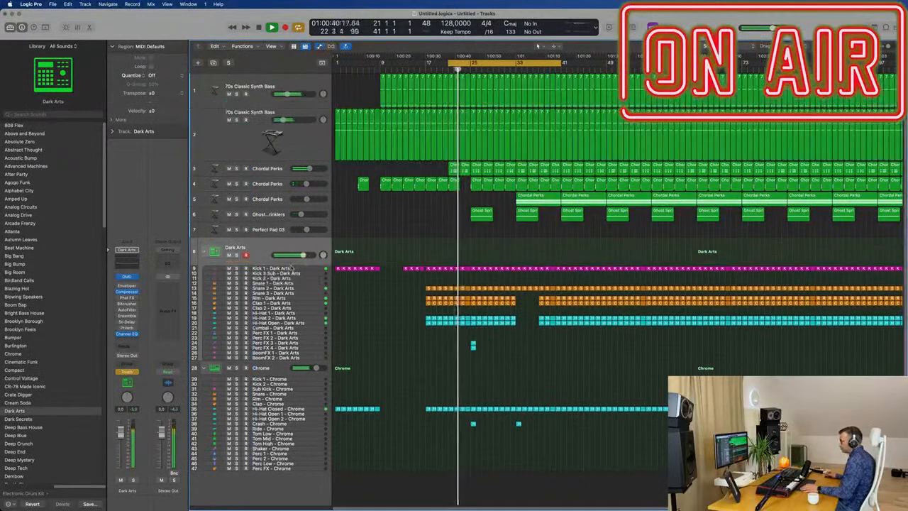
pyautogui.scroll(10, 290, 267)
pyautogui.scroll(-10, 286, 263)
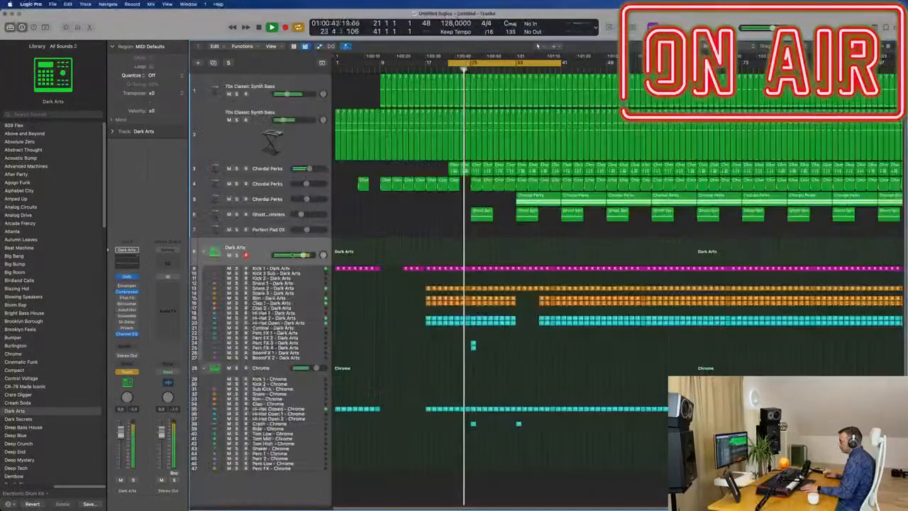
pyautogui.scroll(10, 287, 264)
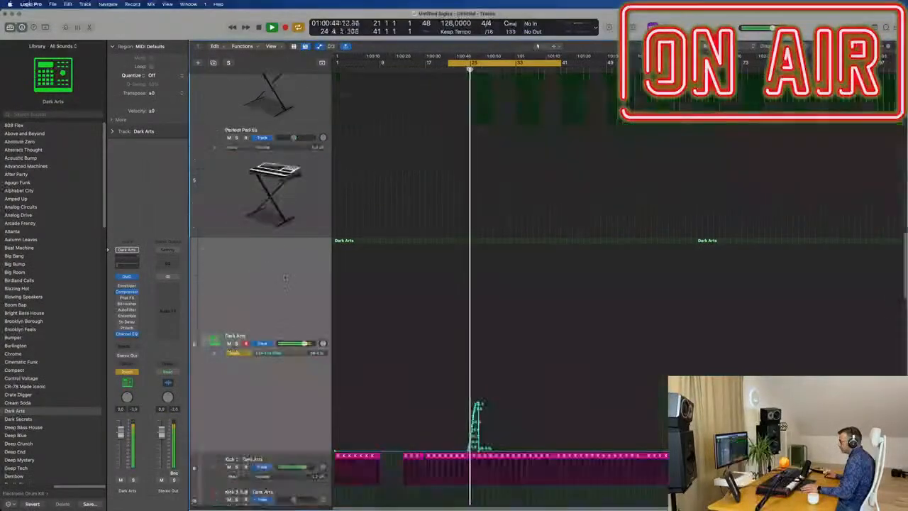
pyautogui.scroll(-8, 290, 331)
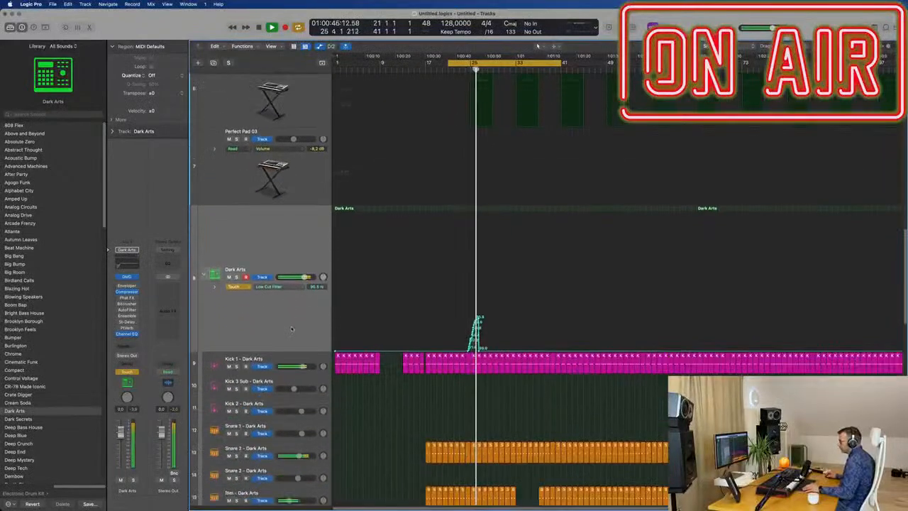
pyautogui.scroll(-3, 467, 256)
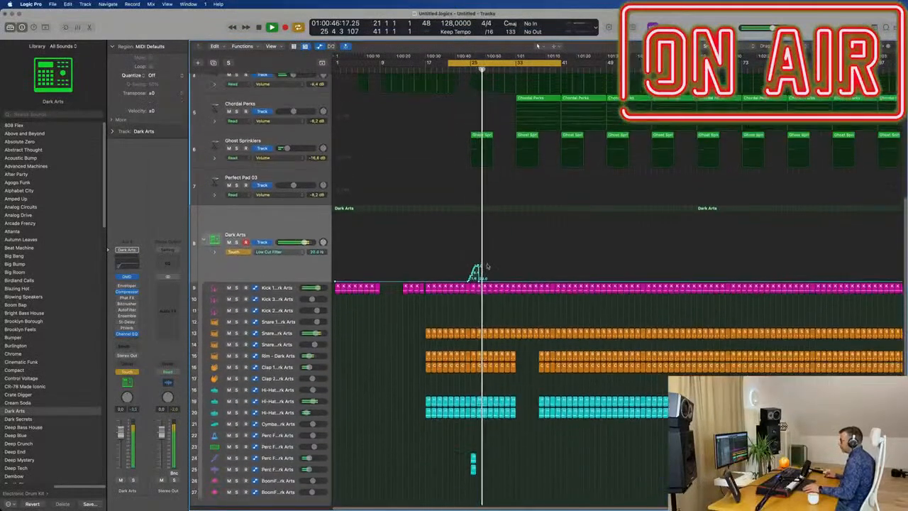
# Replace the recorded Low Cut Filter points with a ramp from 20 Hz at bar 25 to 434 Hz at bar 27, dropping back to 20 Hz.
pyautogui.scroll(6, 464, 226)
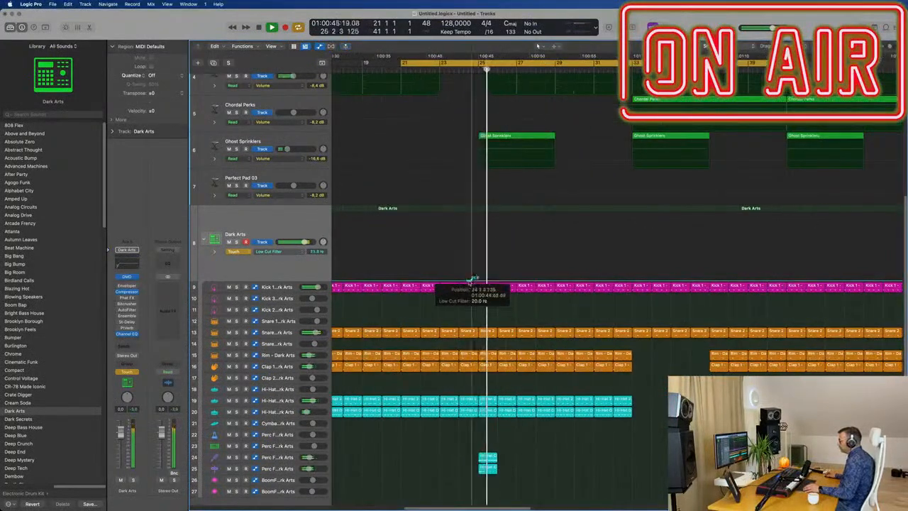
pyautogui.moveTo(476, 283); pyautogui.dragTo(480, 278)
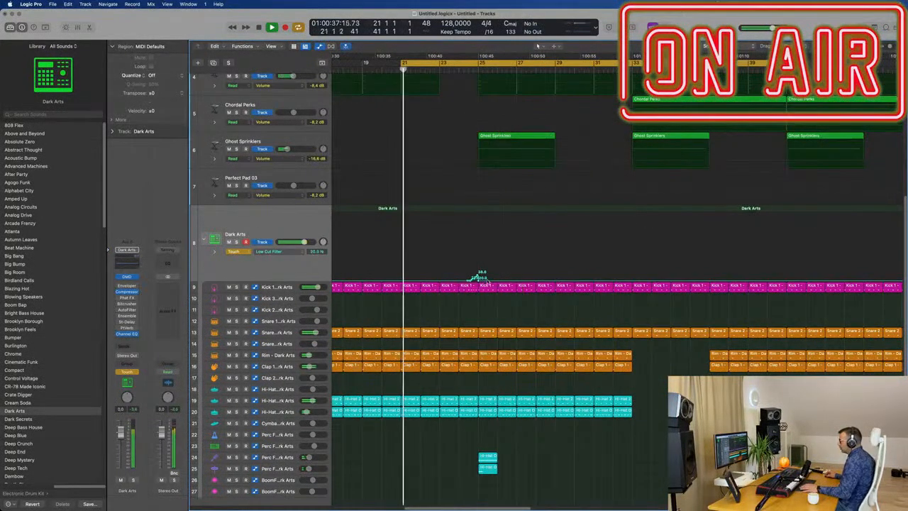
pyautogui.moveTo(479, 281); pyautogui.dragTo(459, 281)
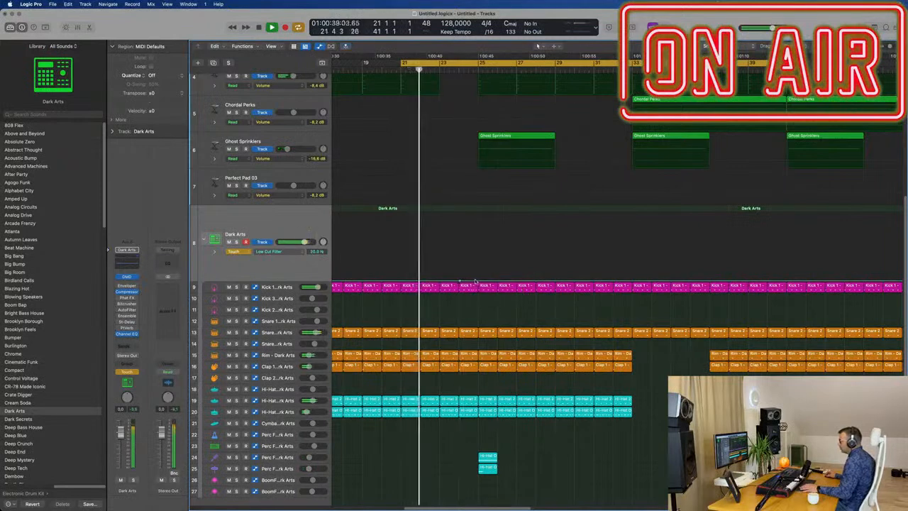
pyautogui.moveTo(517, 277); pyautogui.dragTo(519, 249)
pyautogui.click(521, 280)
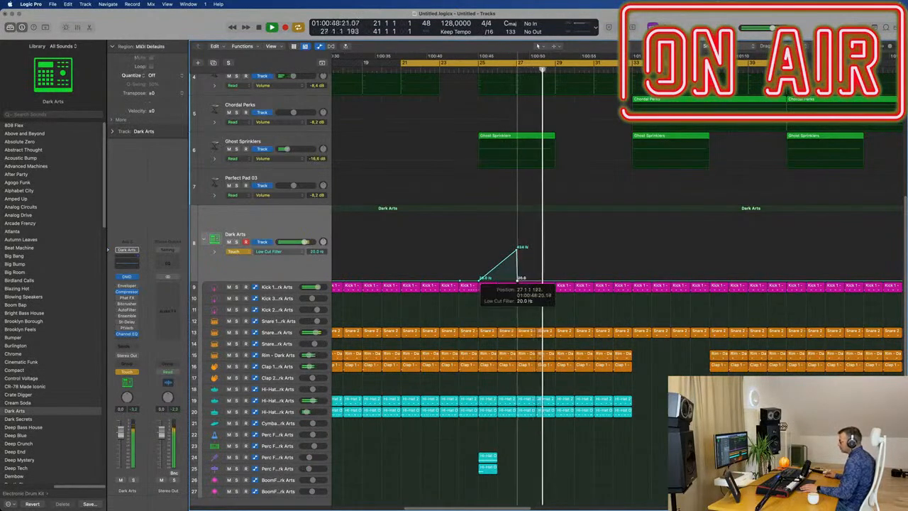
# Remove the bar 29 cutoff point from the second Synth Bass so its automation falls steadily from bar 25 to bar 33.
pyautogui.scroll(10, 570, 142)
pyautogui.scroll(3, 570, 142)
pyautogui.scroll(-5, 570, 142)
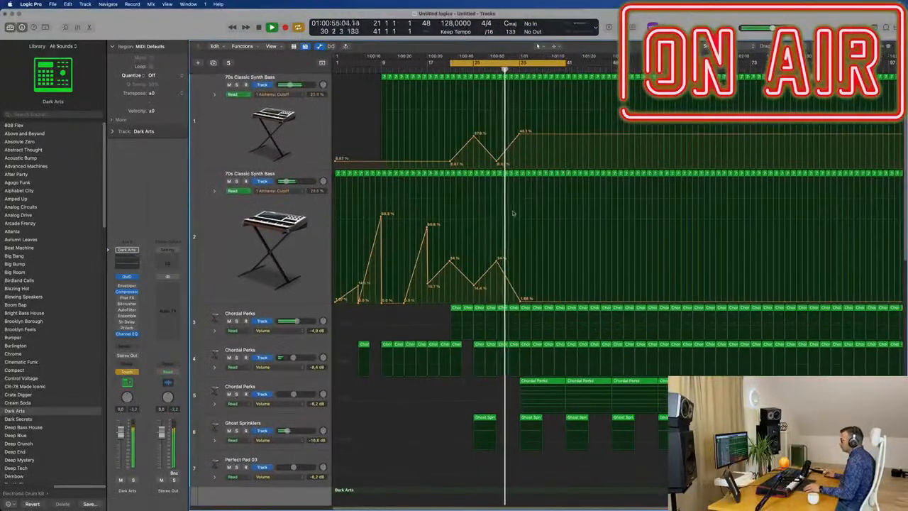
pyautogui.scroll(3, 514, 232)
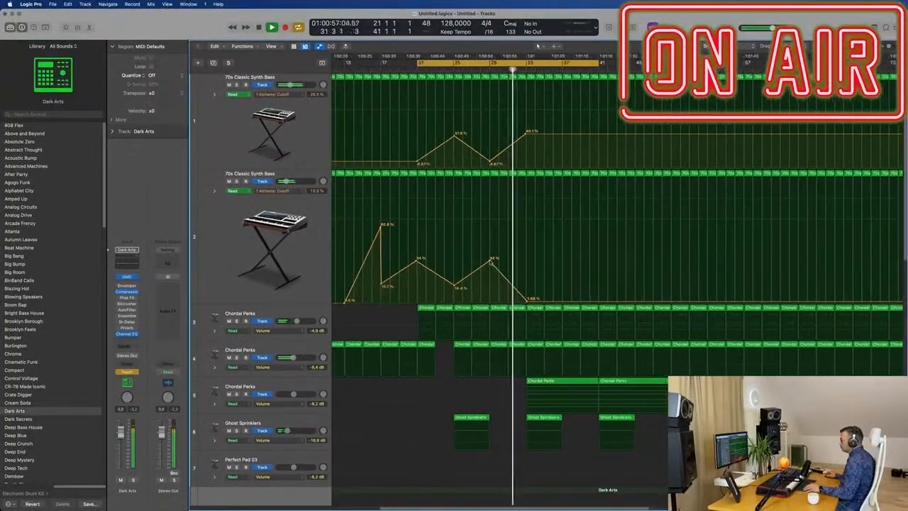
pyautogui.scroll(-6, 511, 259)
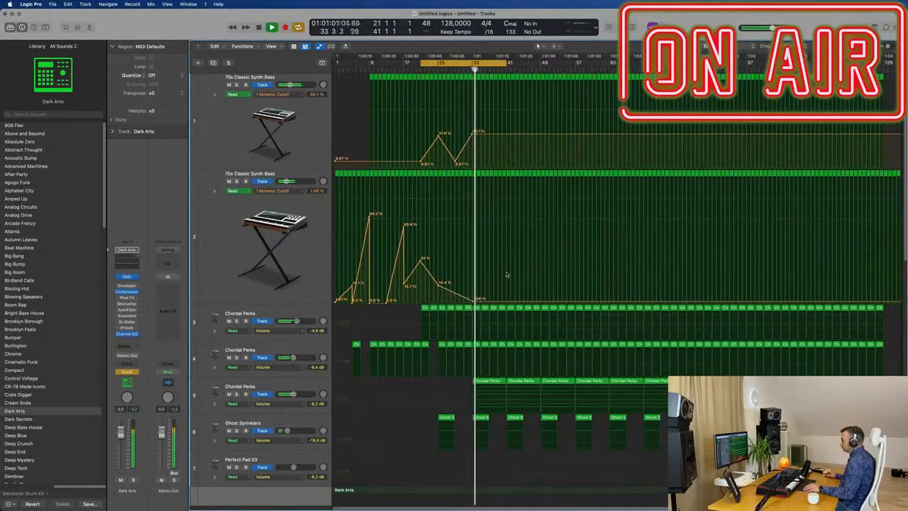
# Draw a second Low Cut Filter ramp on the Dark Arts kit from 20 Hz at bar 33 to 398 Hz at bar 37.
pyautogui.scroll(-5, 507, 275)
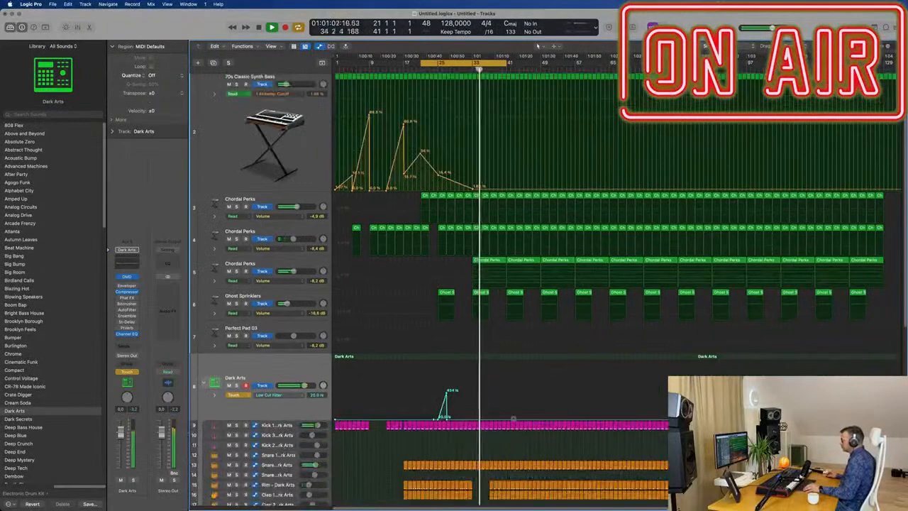
pyautogui.scroll(3, 512, 429)
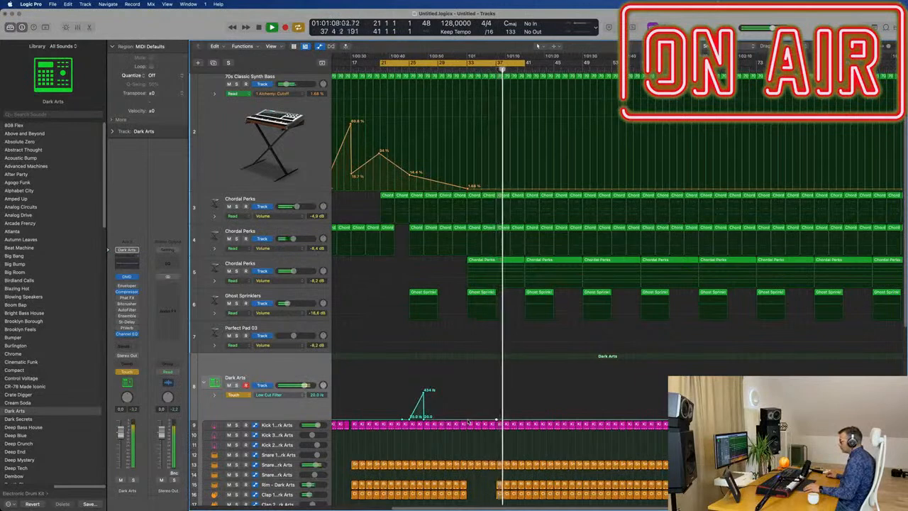
pyautogui.moveTo(497, 417); pyautogui.dragTo(497, 404)
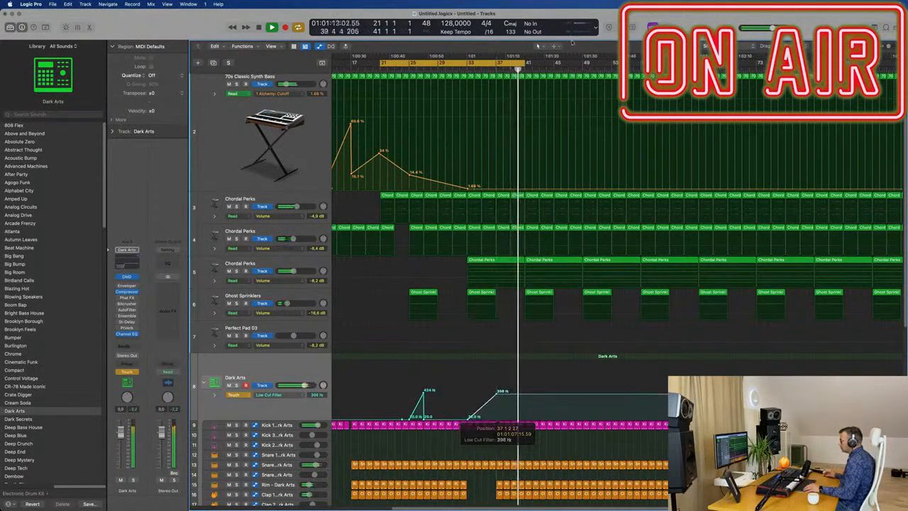
pyautogui.scroll(3, 501, 93)
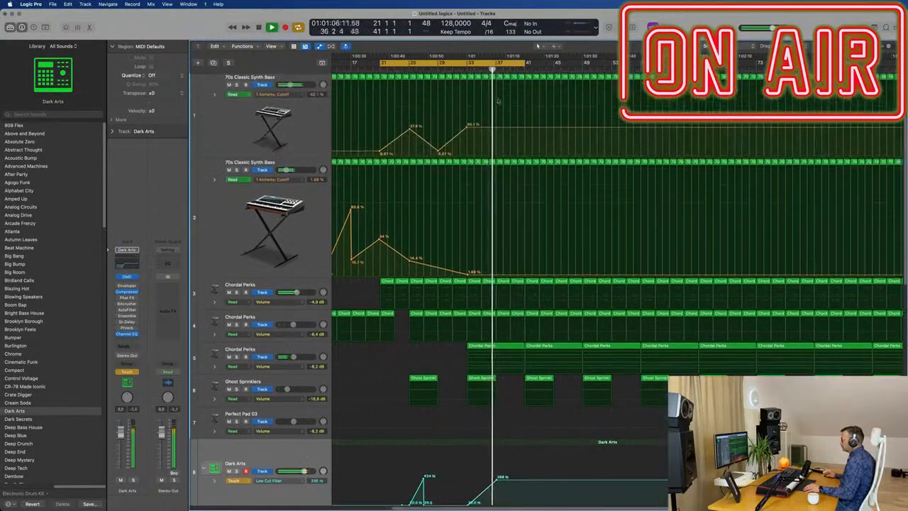
# Lower the first Synth Bass's cutoff automation from its bar 33 peak to 0% at bar 37.
pyautogui.moveTo(497, 128); pyautogui.dragTo(499, 155)
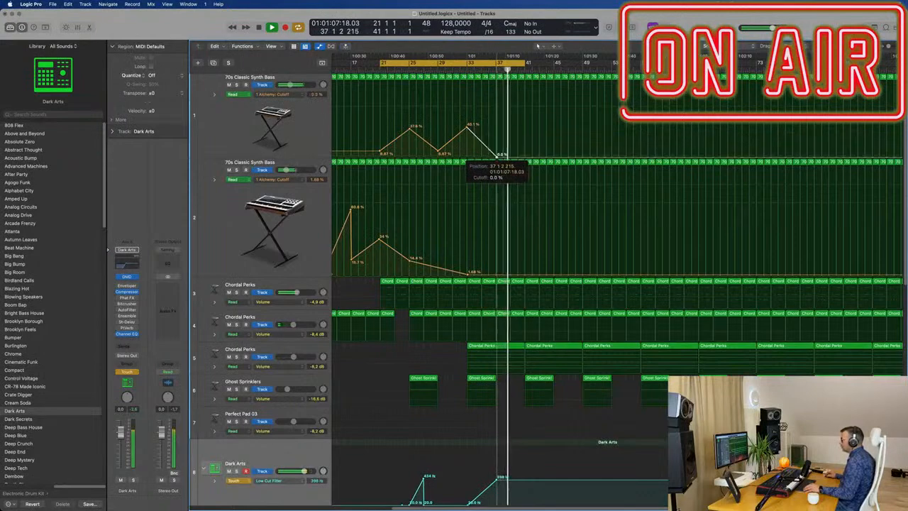
# Delete all Dark Arts and Chrome drum regions between bars 41 and 45.
pyautogui.scroll(-5, 511, 426)
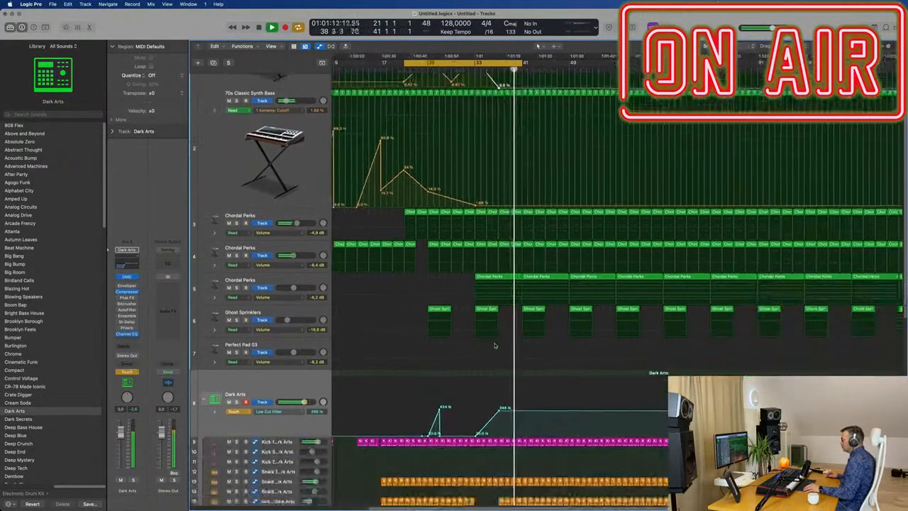
pyautogui.scroll(4, 511, 425)
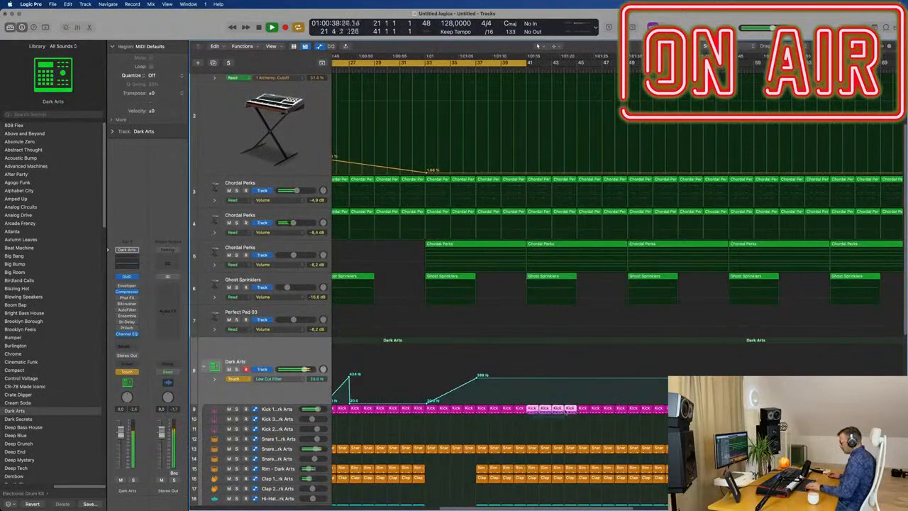
pyautogui.moveTo(529, 434); pyautogui.dragTo(578, 480)
pyautogui.press('Delete')
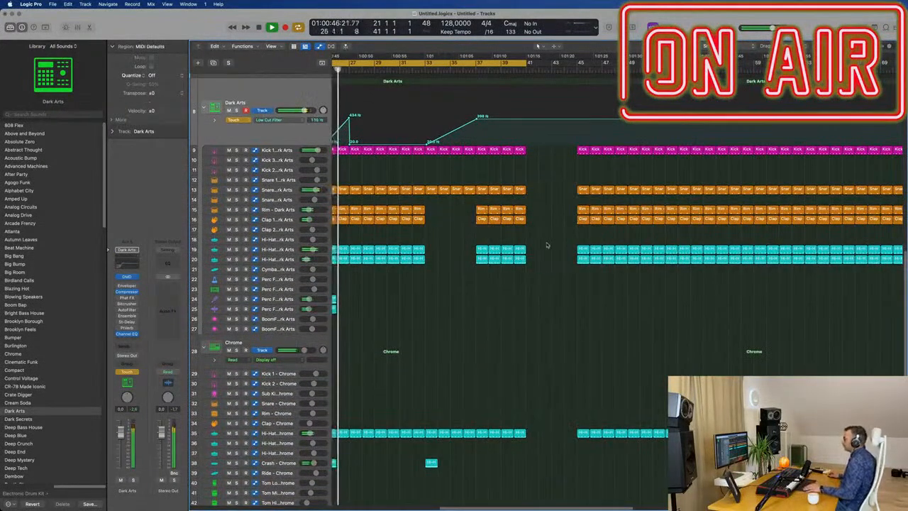
# Extend the Dark Arts Low Cut Filter ramp up to about 16200 Hz at bar 41.
pyautogui.press('super+Left')
pyautogui.press('super+Left')
pyautogui.scroll(5, 503, 227)
pyautogui.press('super+Left')
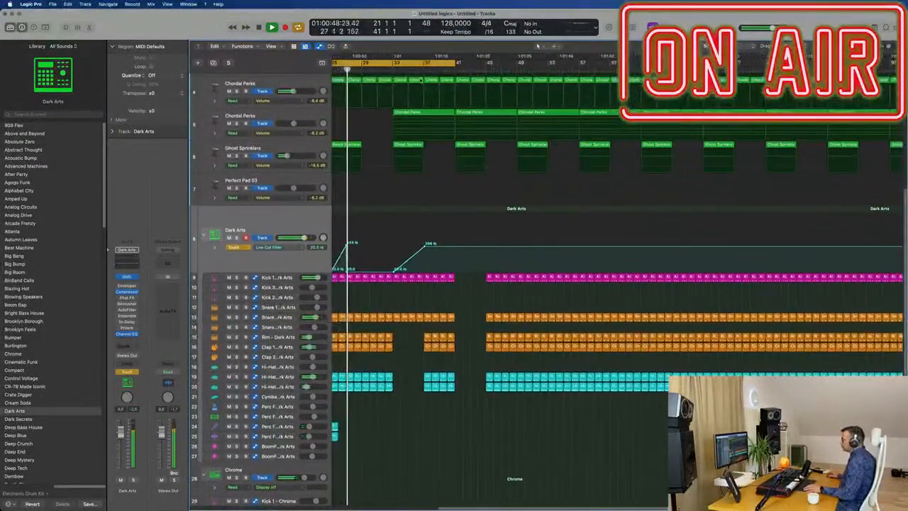
pyautogui.click(422, 71)
pyautogui.click(410, 169)
pyautogui.press('super+z')
pyautogui.moveTo(648, 247); pyautogui.dragTo(648, 243)
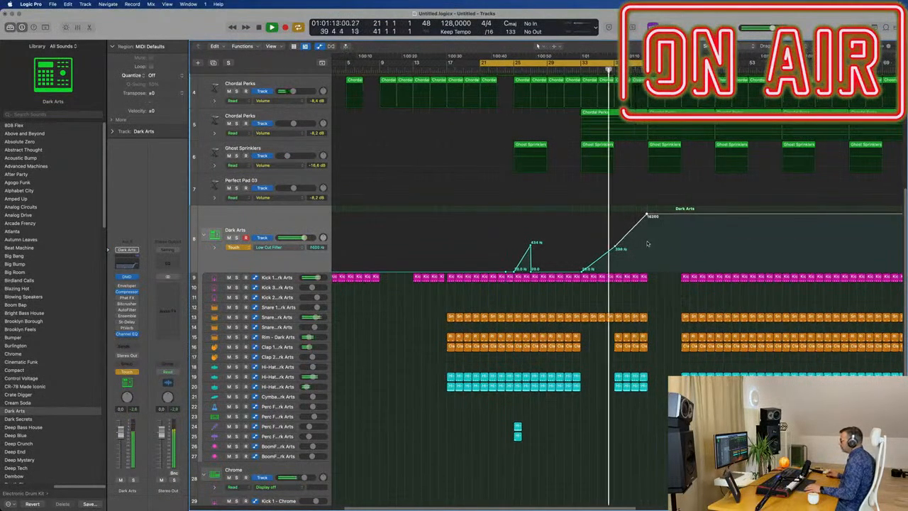
# Hold the Dark Arts Low Cut Filter at its peak after bar 41 and drop it to 20 Hz at bar 45.
pyautogui.press('super+Left')
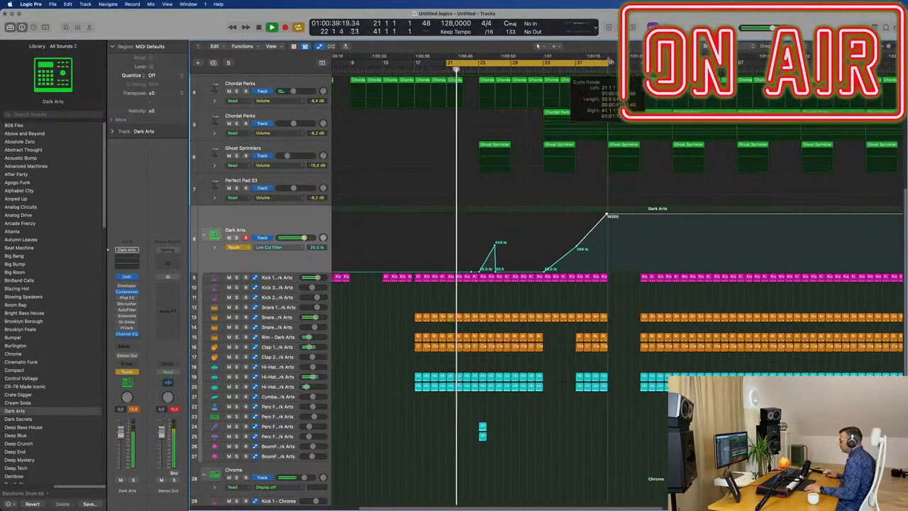
pyautogui.click(640, 213)
pyautogui.moveTo(640, 213); pyautogui.dragTo(642, 269)
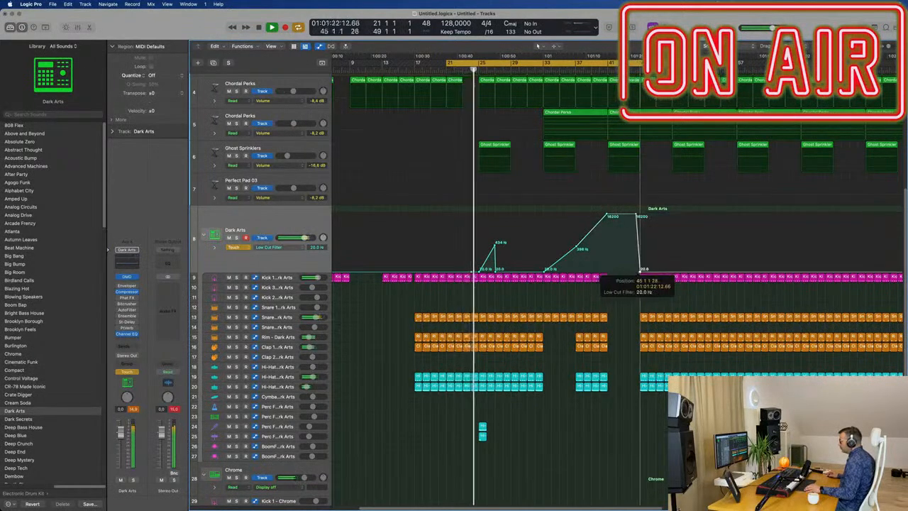
# Play the break from about bar 40 and delete the Ghost Sprinklers region at bar 41.
pyautogui.click(600, 71)
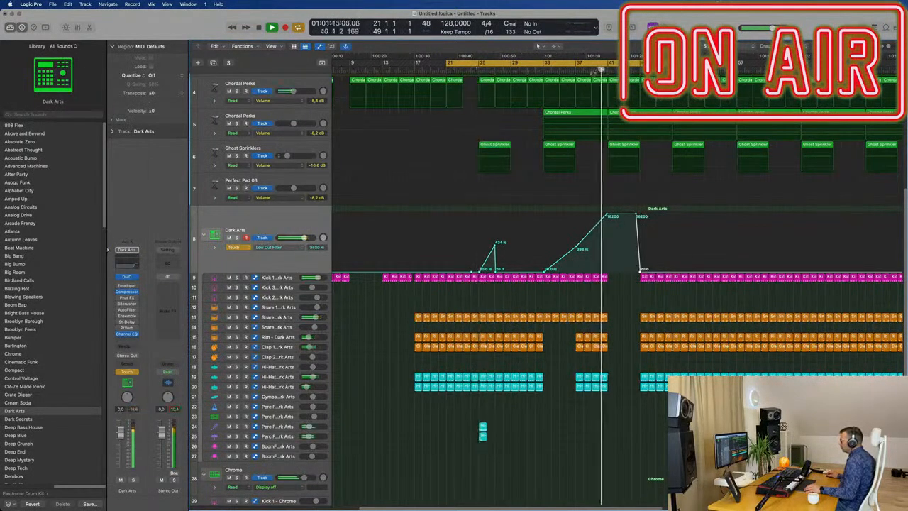
pyautogui.press('super+Left')
pyautogui.press('super+Left')
pyautogui.press('super+Left')
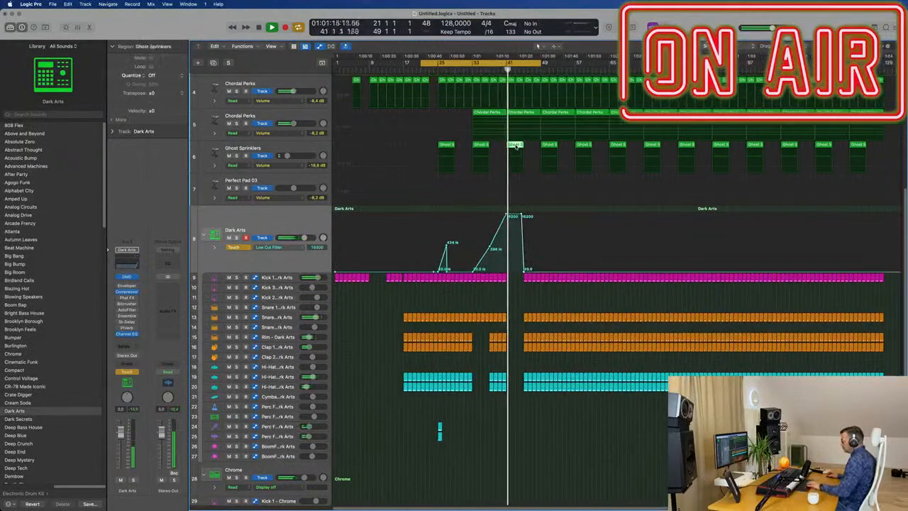
pyautogui.scroll(3, 543, 119)
pyautogui.scroll(2, 543, 118)
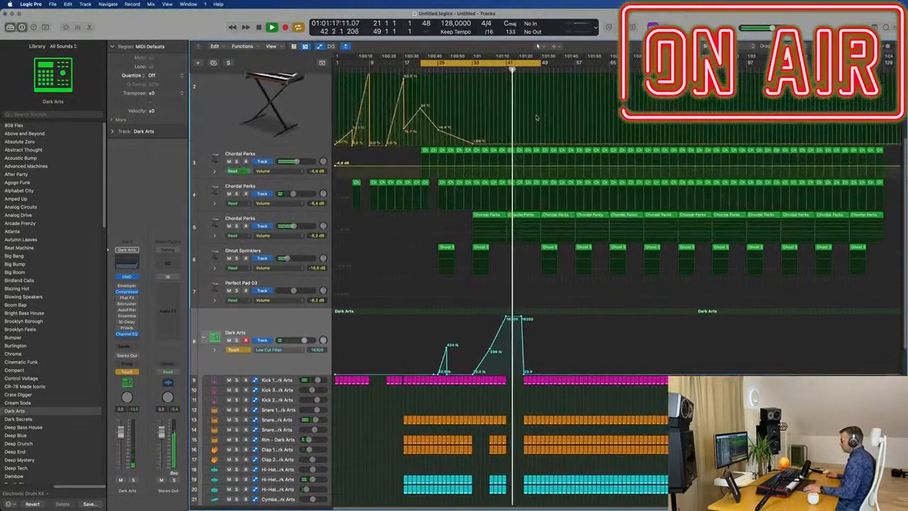
pyautogui.scroll(2, 535, 156)
pyautogui.scroll(2, 535, 156)
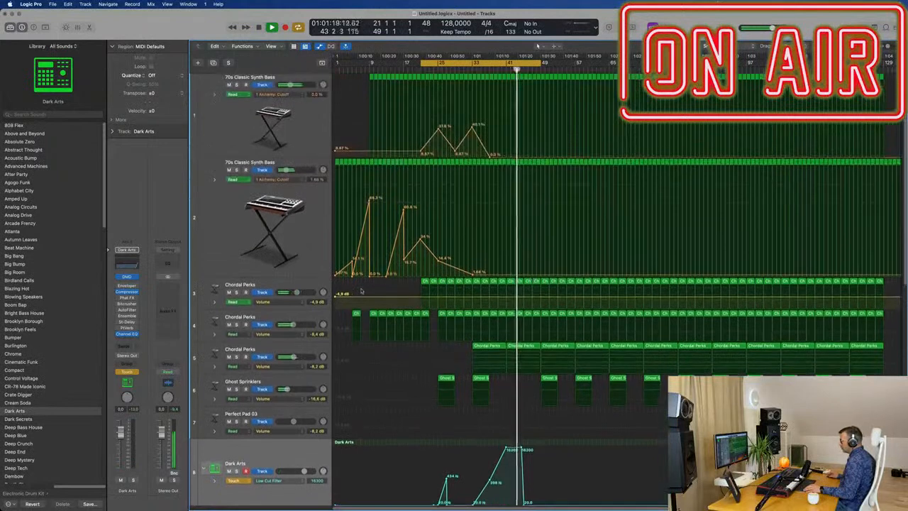
# Remove the regions between bars 41 and 49 from the first Chordal Perks track.
pyautogui.click(320, 286)
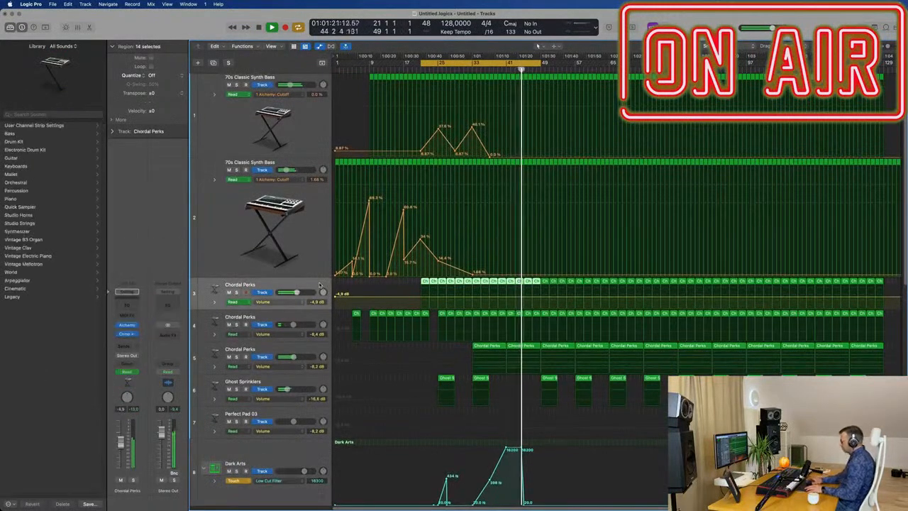
pyautogui.press('space')
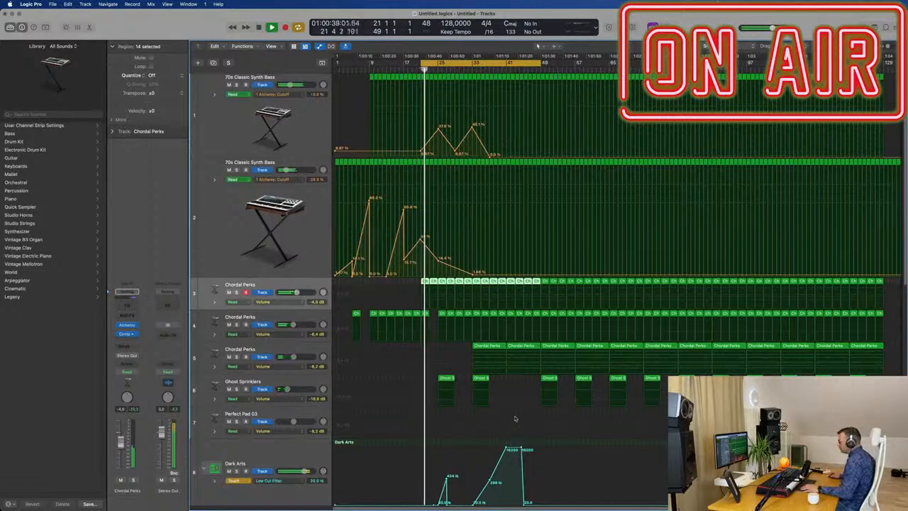
pyautogui.scroll(-4, 430, 348)
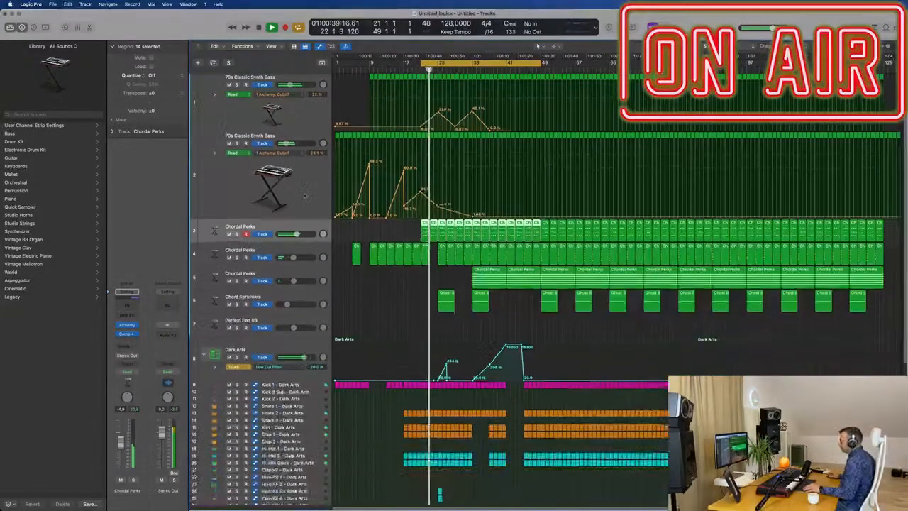
# Draw a cutoff rise on the second Synth Bass from 1.68% at bar 41 to 12.7% at bar 49.
pyautogui.click(298, 184)
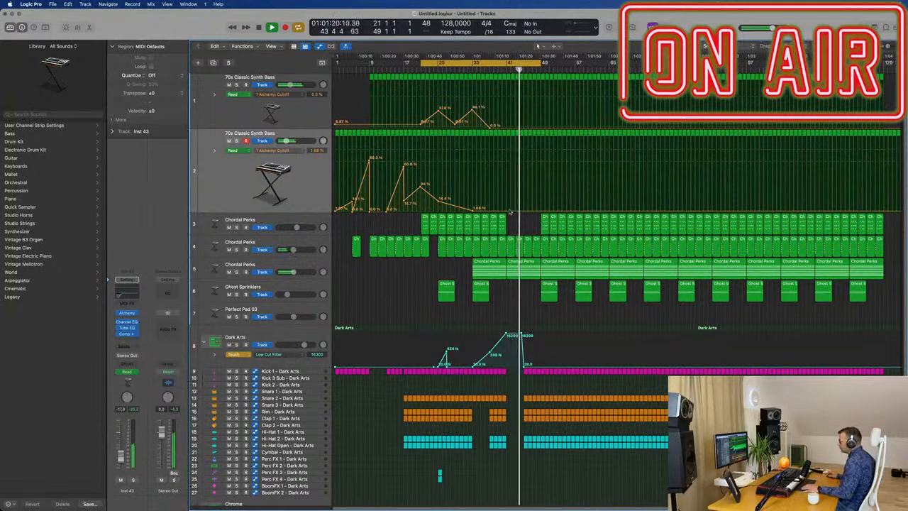
pyautogui.moveTo(539, 213); pyautogui.dragTo(544, 201)
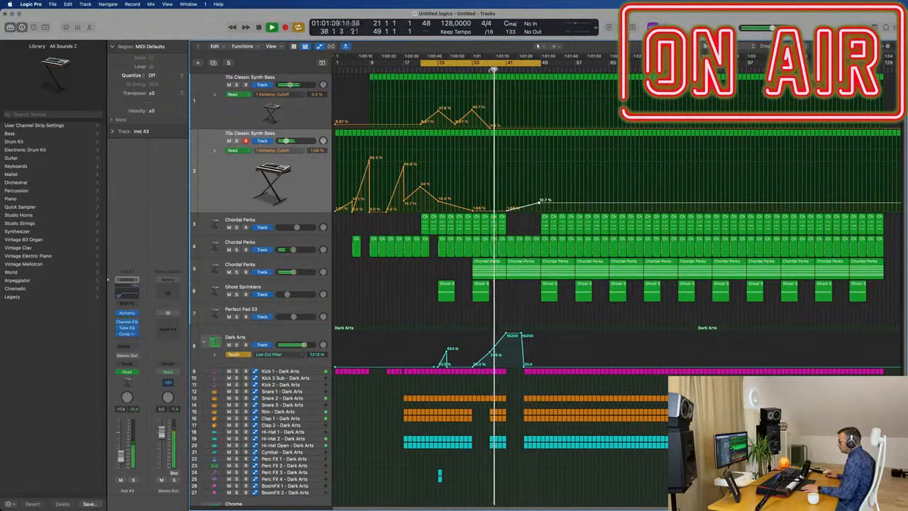
# Raise the Dark Arts Low Cut Filter point at bar 45 to about 775 Hz and drop the filter to 20 Hz at bar 49.
pyautogui.scroll(-4, 528, 307)
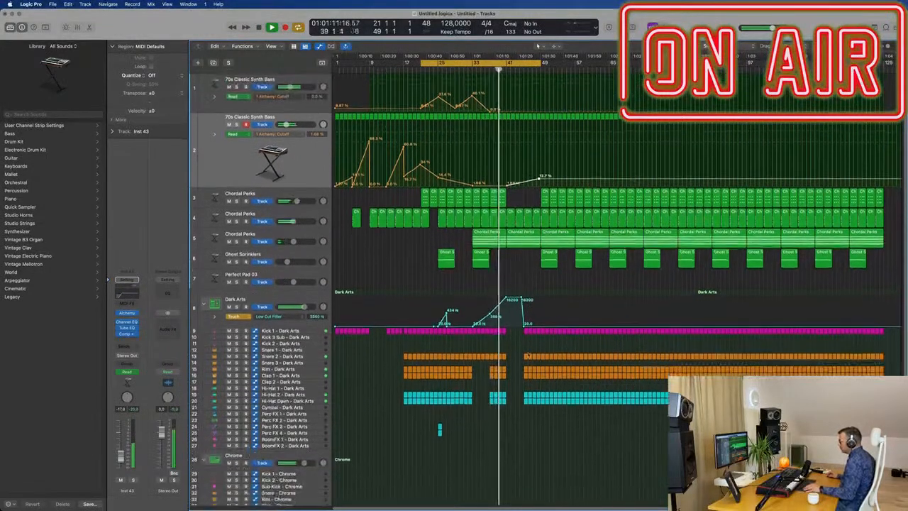
pyautogui.scroll(-4, 528, 392)
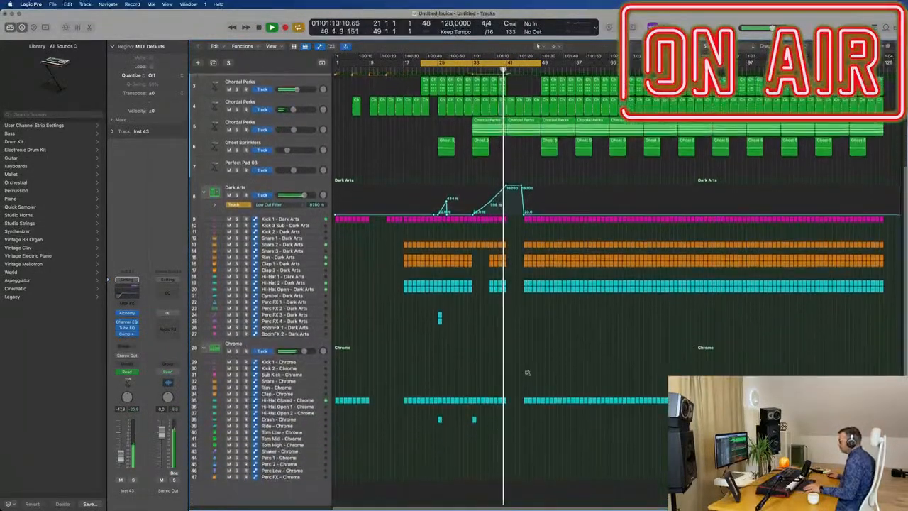
pyautogui.scroll(2, 522, 348)
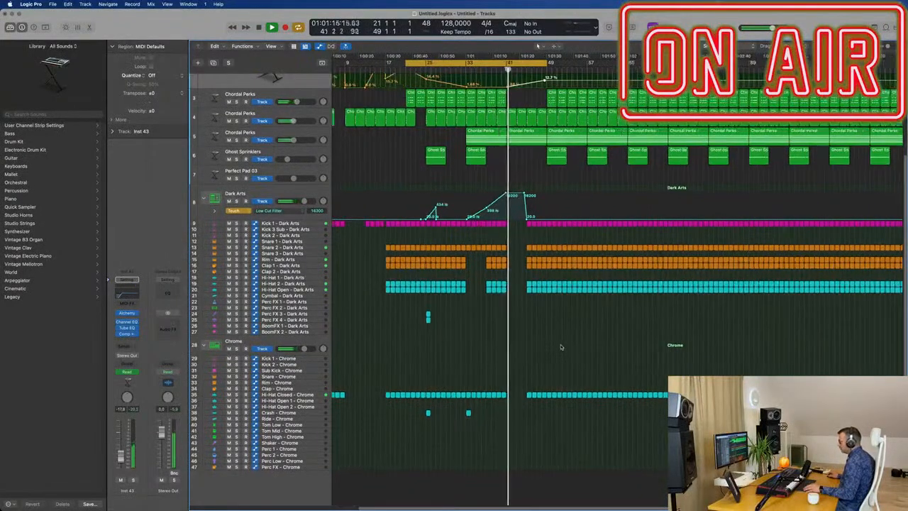
pyautogui.scroll(2, 548, 268)
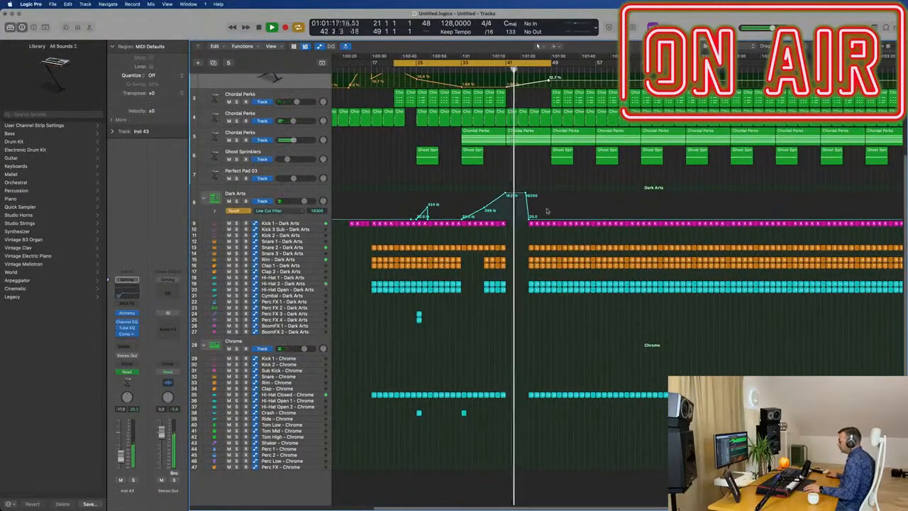
pyautogui.moveTo(528, 216)
pyautogui.mouseDown()
pyautogui.moveTo(528, 195)
pyautogui.moveTo(530, 206)
pyautogui.mouseUp()
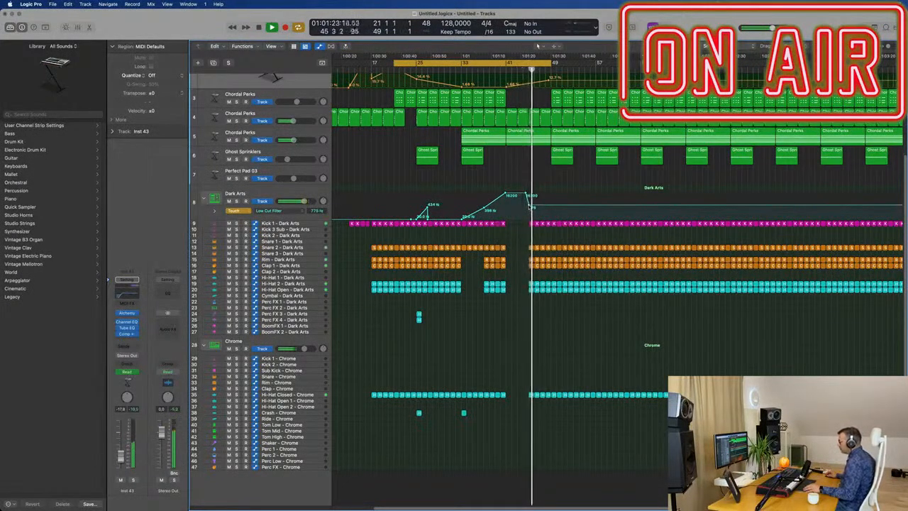
pyautogui.scroll(2, 534, 207)
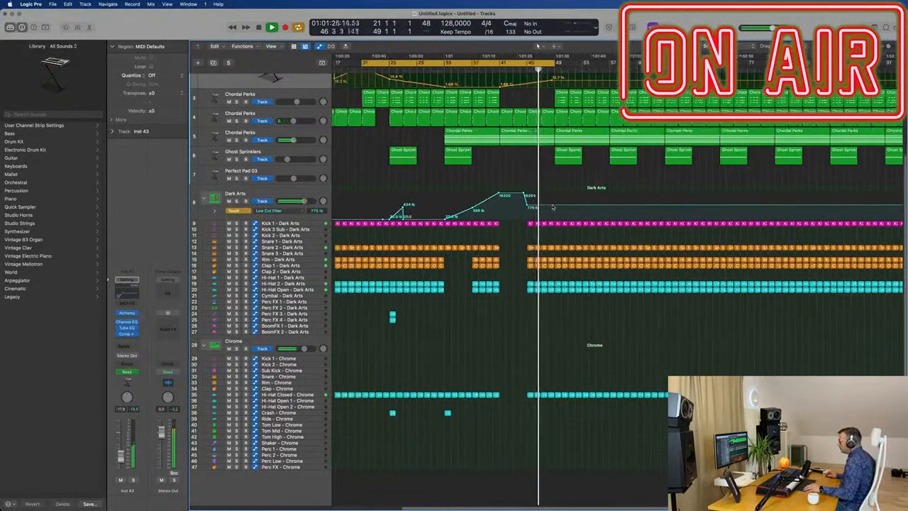
pyautogui.moveTo(557, 206); pyautogui.dragTo(553, 214)
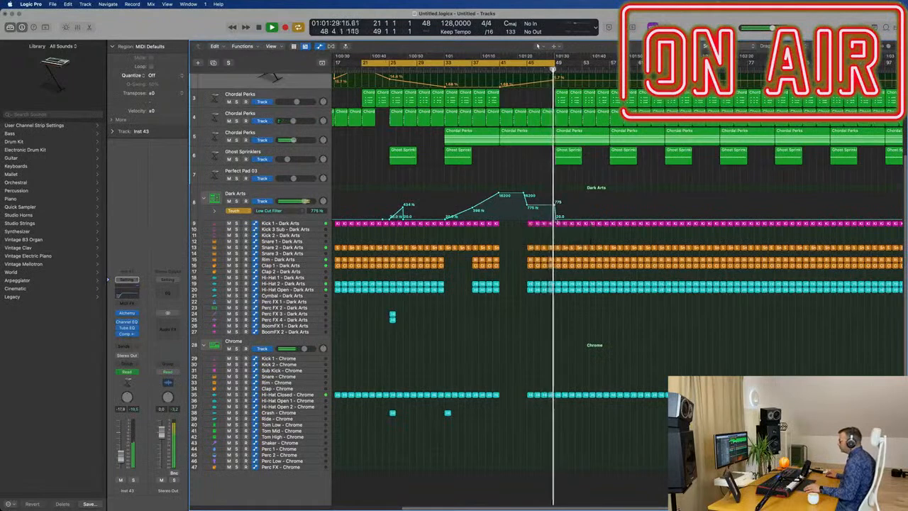
# Set the cycle range to run from bar 41 to about bar 61.
pyautogui.click(540, 65)
pyautogui.moveTo(558, 62); pyautogui.dragTo(598, 66)
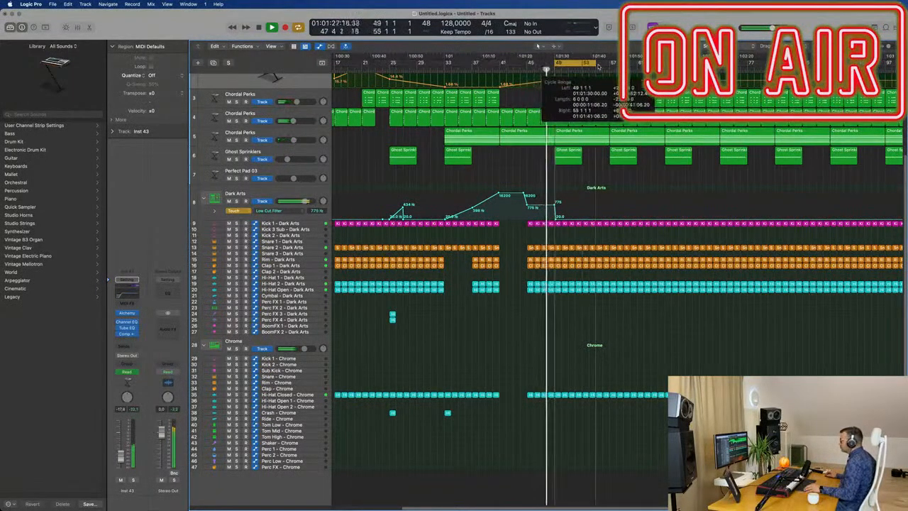
pyautogui.moveTo(501, 64); pyautogui.dragTo(644, 65)
# Draw a cutoff rise on the first Synth Bass from 0% at bar 49 to 24.5% at bar 57.
pyautogui.press('super+Left')
pyautogui.scroll(2, 586, 194)
pyautogui.scroll(2, 588, 193)
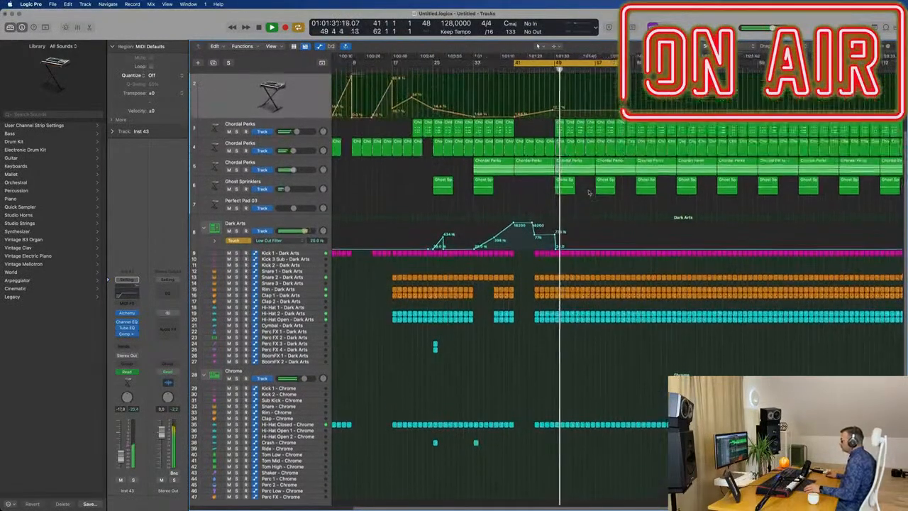
pyautogui.press('super+Right')
pyautogui.scroll(5, 594, 189)
pyautogui.scroll(1, 573, 95)
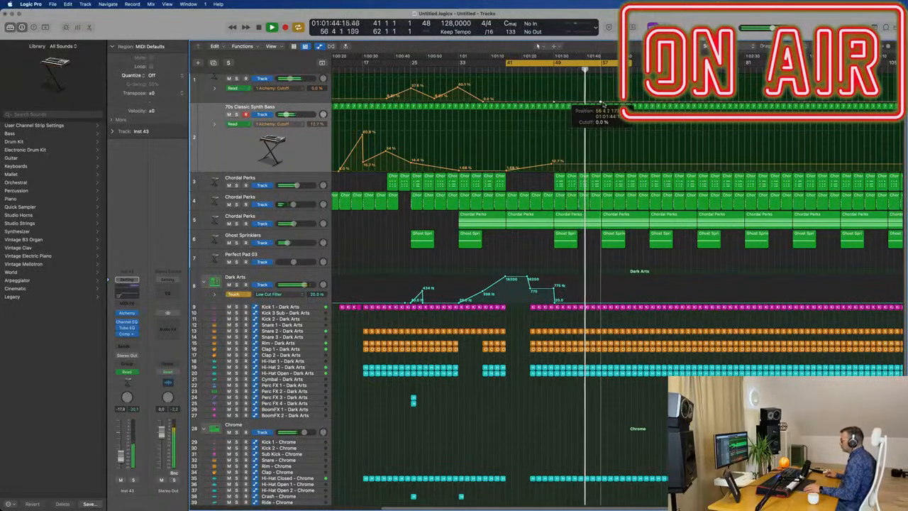
pyautogui.moveTo(602, 103); pyautogui.dragTo(602, 94)
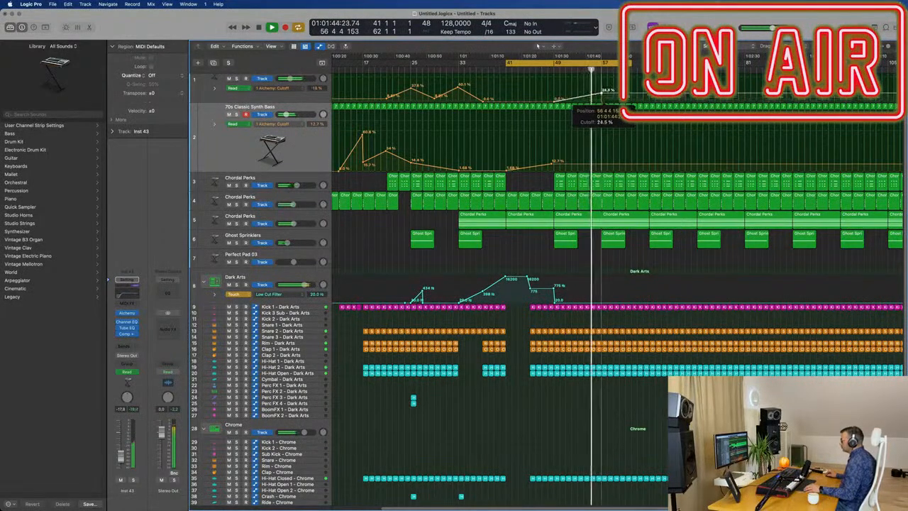
# Copy the Dark Arts Perc FX and Chrome Crash regions from bar 25 to bar 65.
pyautogui.click(309, 221)
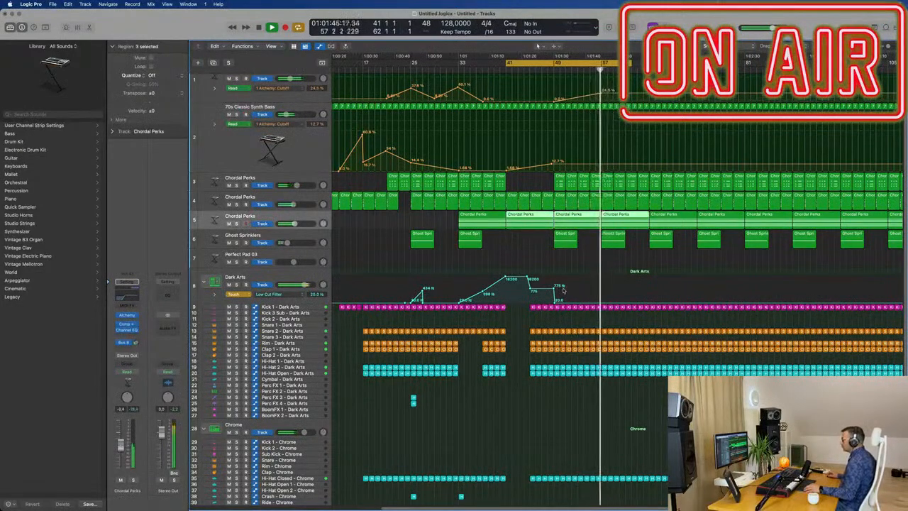
pyautogui.press('super+Left')
pyautogui.press('super+Left')
pyautogui.press('super+Left')
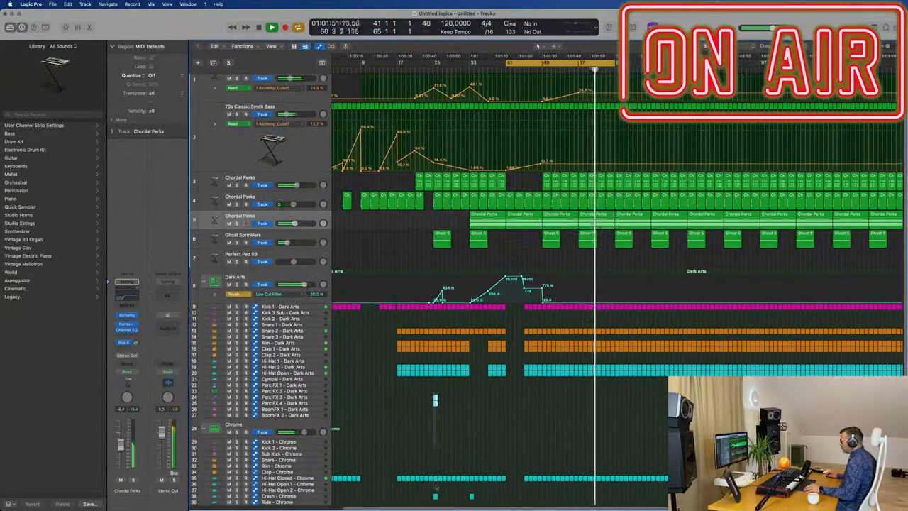
pyautogui.scroll(-2, 440, 463)
pyautogui.moveTo(435, 388); pyautogui.dragTo(618, 389)
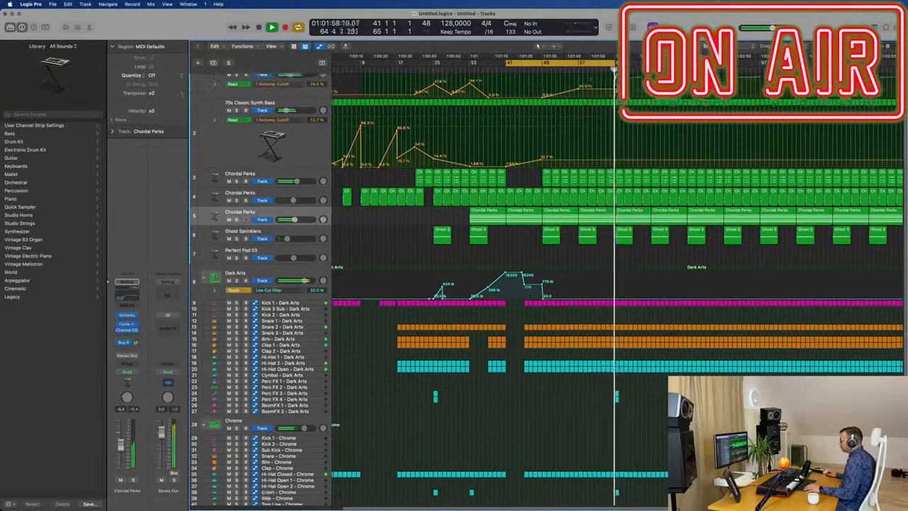
# Continue the first Synth Bass's cutoff rise to bar 65 and ramp the second's from 12.7% at bar 57 to 38.3% at bar 65.
pyautogui.scroll(2, 614, 92)
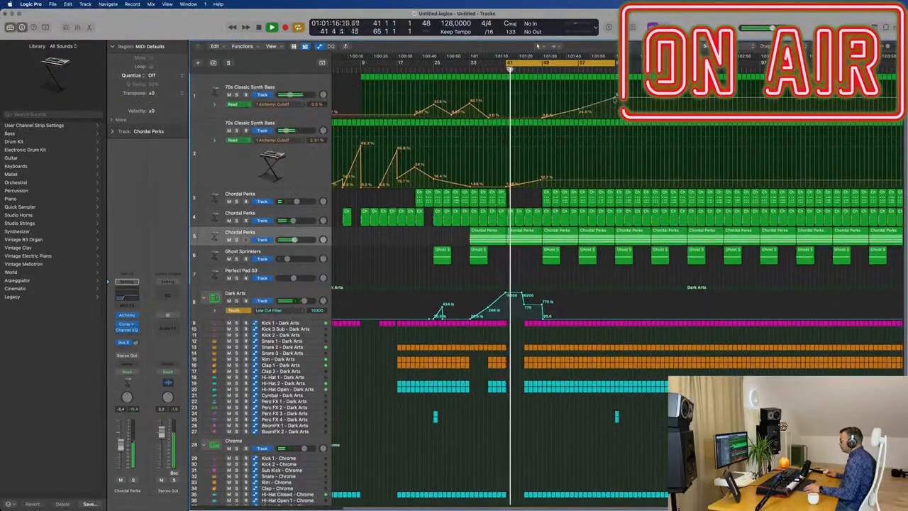
pyautogui.click(574, 72)
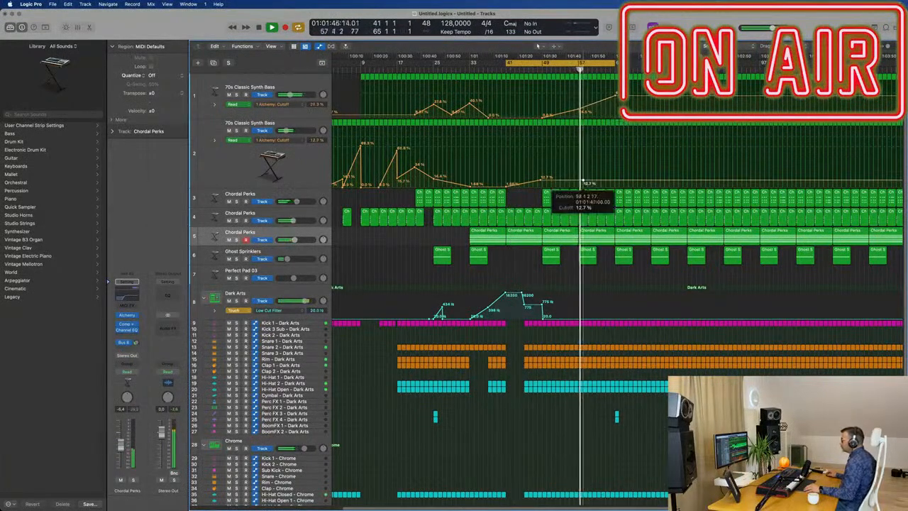
pyautogui.moveTo(617, 182); pyautogui.dragTo(616, 164)
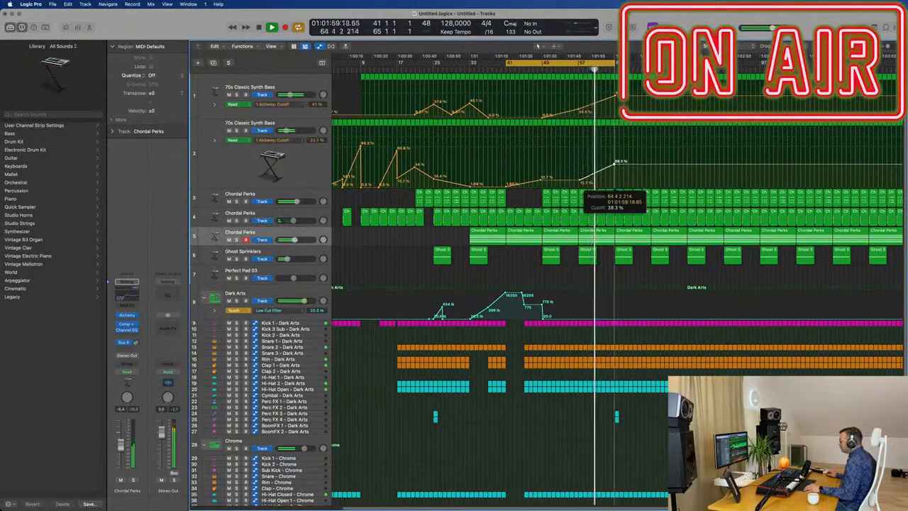
pyautogui.press('super+Left')
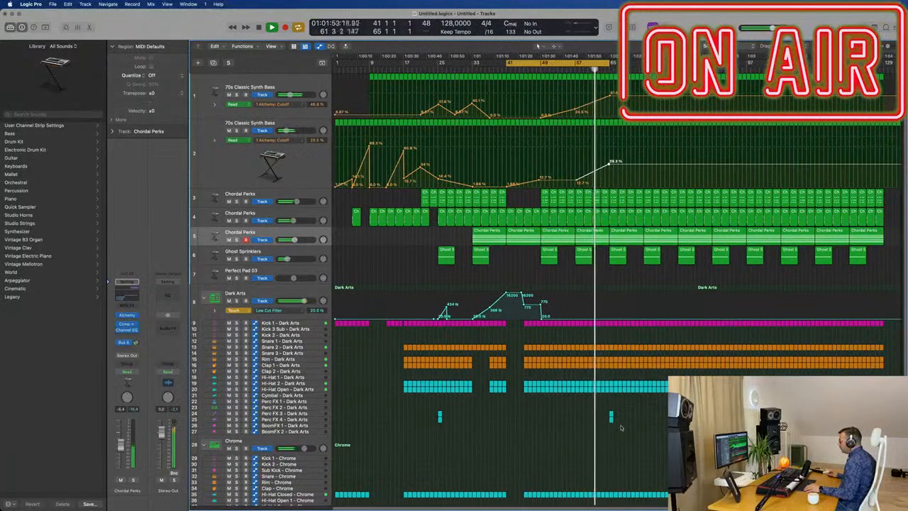
# Delete the Dark Arts drum regions from bar 65 to bar 77 and extend the cycle range to bar 81.
pyautogui.press('super+Right')
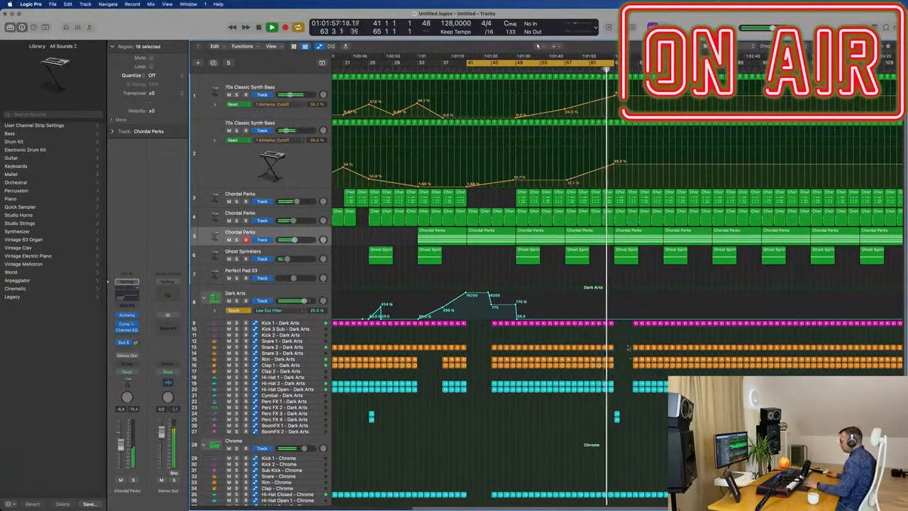
pyautogui.press('Delete')
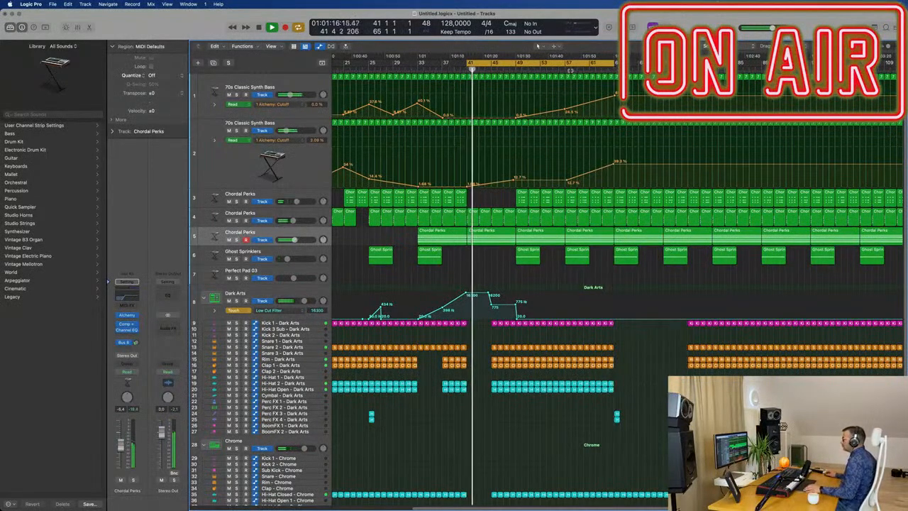
pyautogui.press('super+Left')
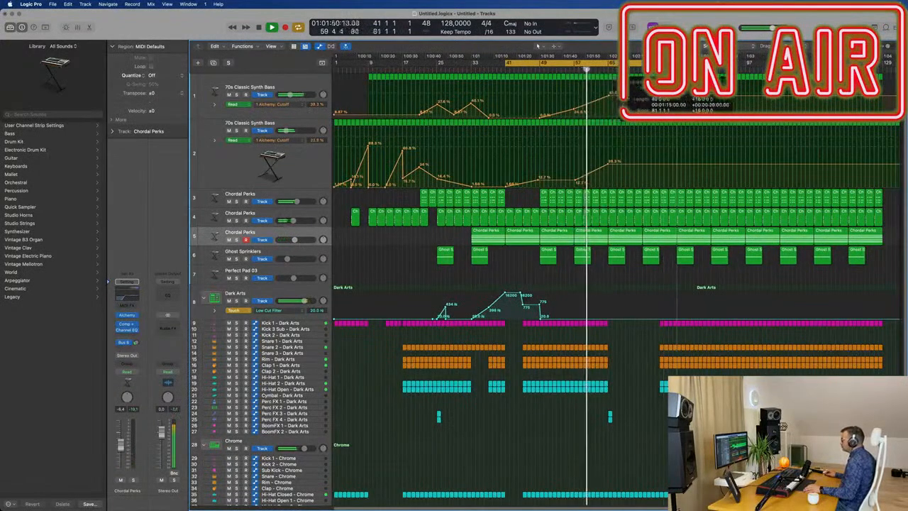
pyautogui.scroll(6, 631, 335)
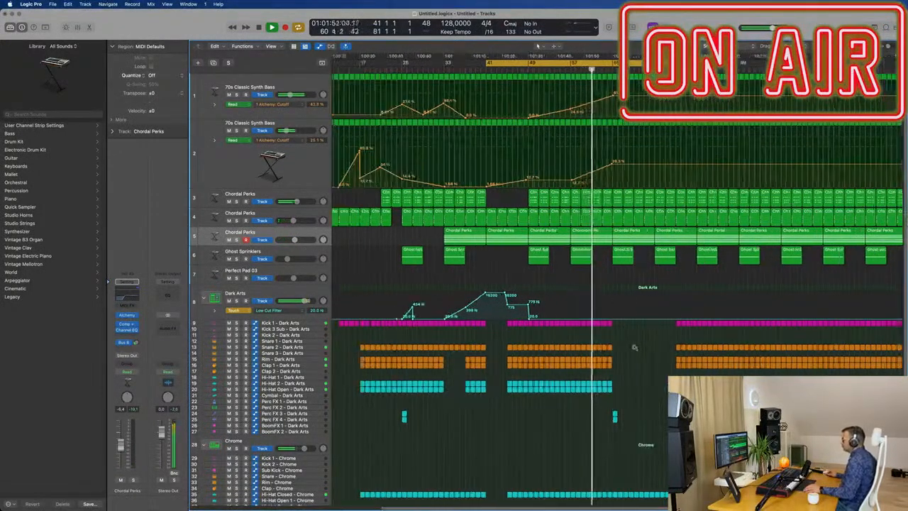
pyautogui.scroll(-8, 658, 357)
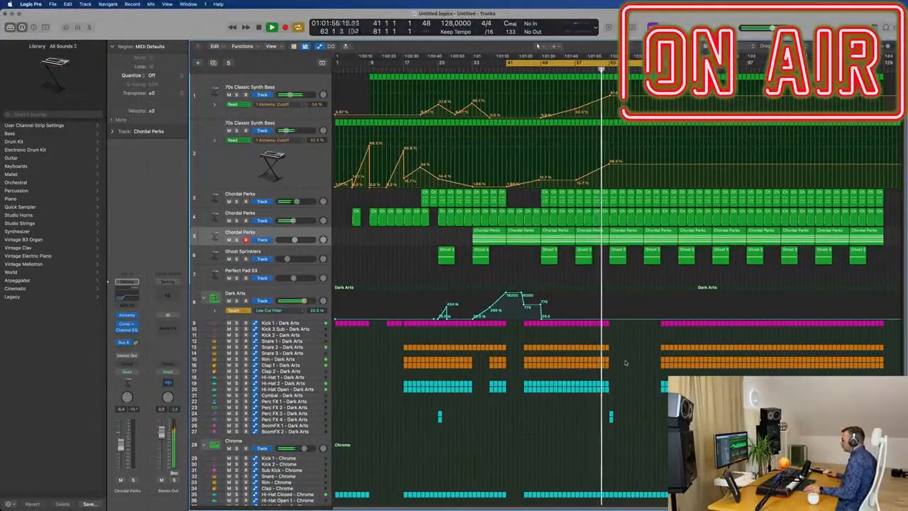
pyautogui.scroll(6, 625, 362)
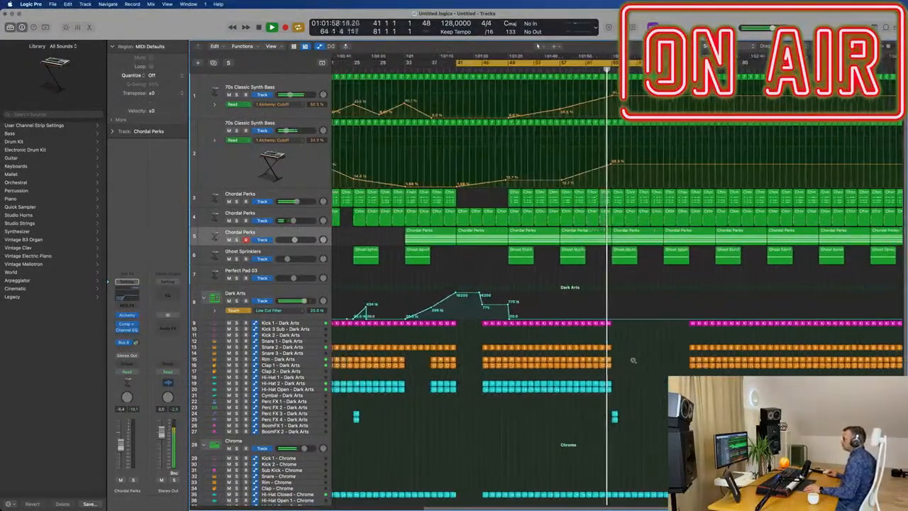
pyautogui.scroll(-3, 637, 364)
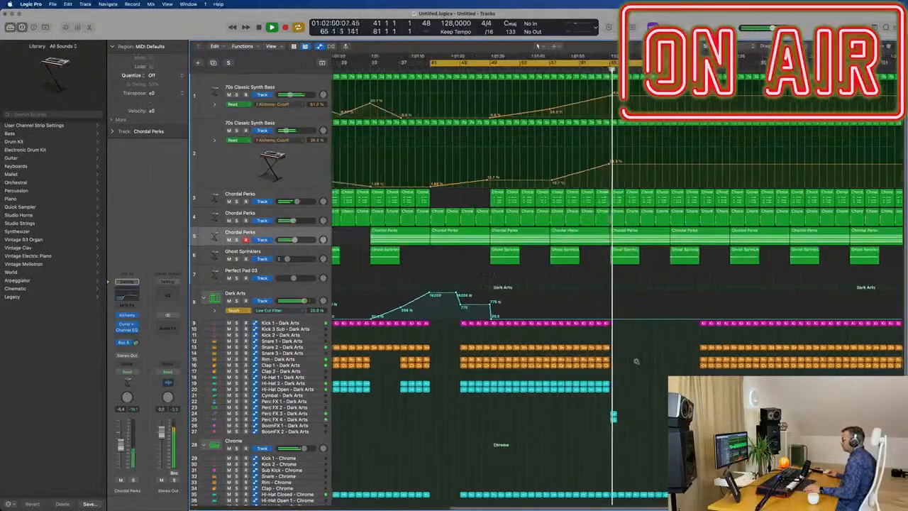
pyautogui.scroll(-2, 641, 370)
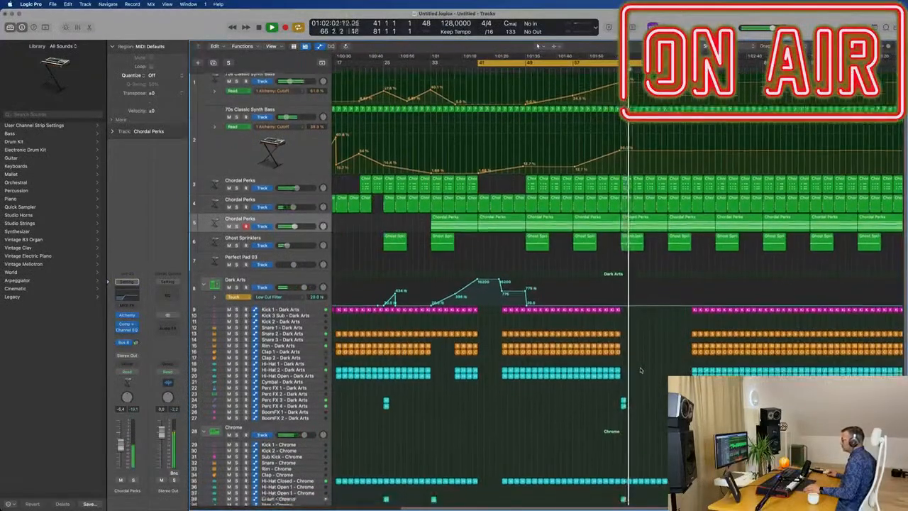
# Delete the second Synth Bass's regions between bar 65 and bar 81.
pyautogui.scroll(1, 642, 369)
pyautogui.scroll(1, 669, 286)
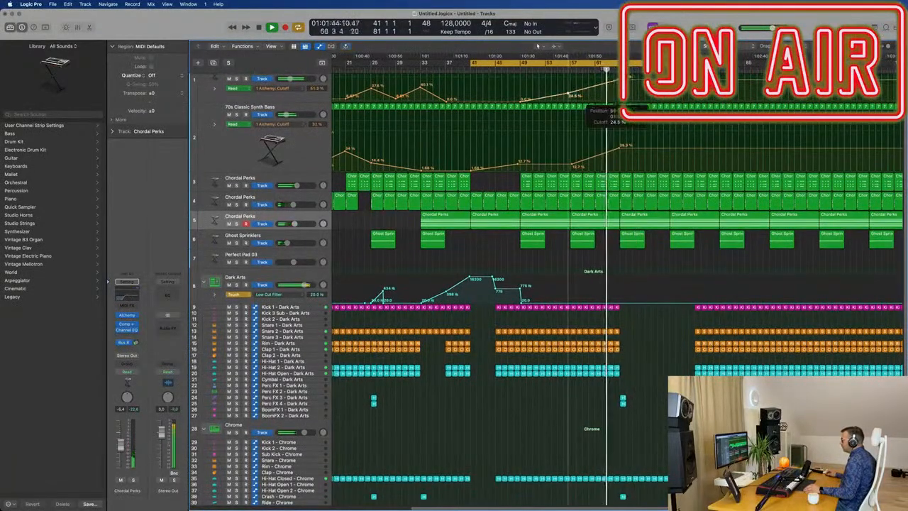
pyautogui.scroll(3, 611, 258)
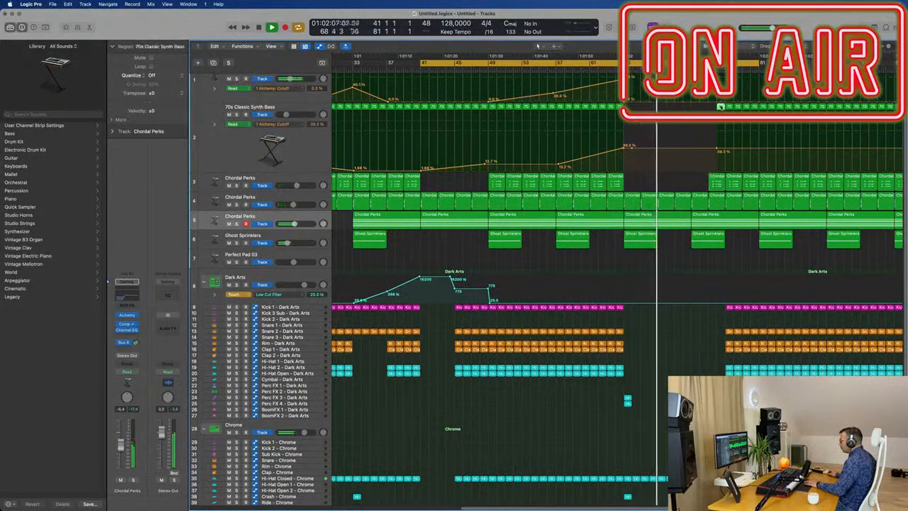
pyautogui.moveTo(718, 109); pyautogui.dragTo(755, 108)
pyautogui.press('Delete')
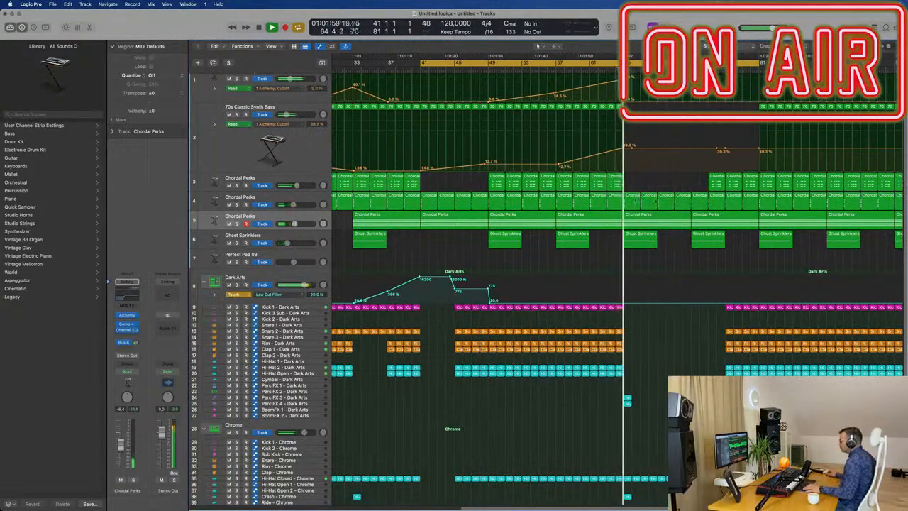
# Delete the second Chordal Perks track's regions from bar 67 to bar 81 and the first's remaining ones before bar 81.
pyautogui.click(667, 199)
pyautogui.press('Delete')
pyautogui.click(684, 201)
pyautogui.press('Delete')
pyautogui.click(700, 200)
pyautogui.press('Delete')
pyautogui.moveTo(703, 190); pyautogui.dragTo(750, 200)
pyautogui.press('Delete')
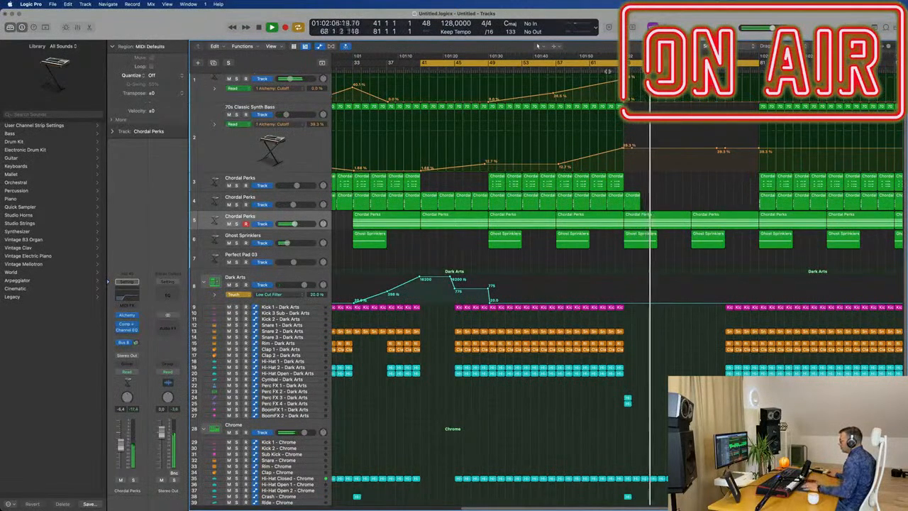
# Select the third Chordal Perks track's cycled regions and set the Dark Arts track's automation mode to Read.
pyautogui.click(306, 216)
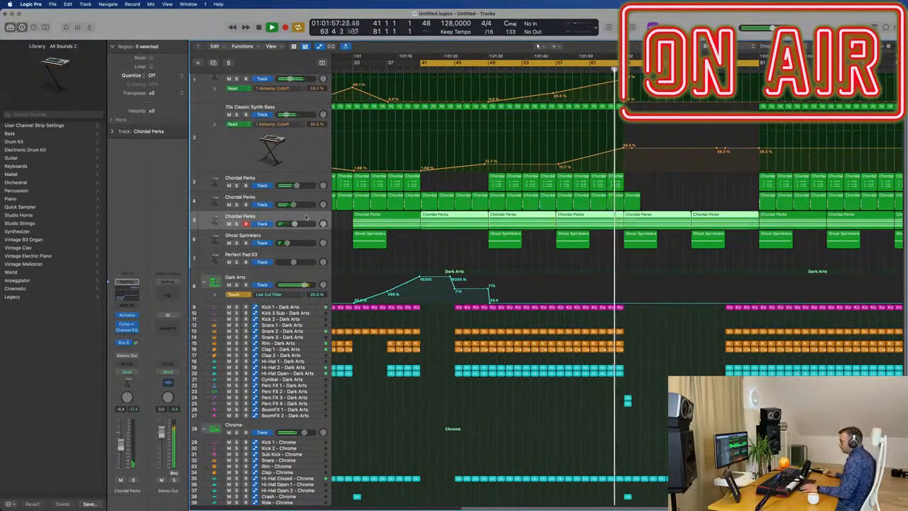
pyautogui.click(242, 294)
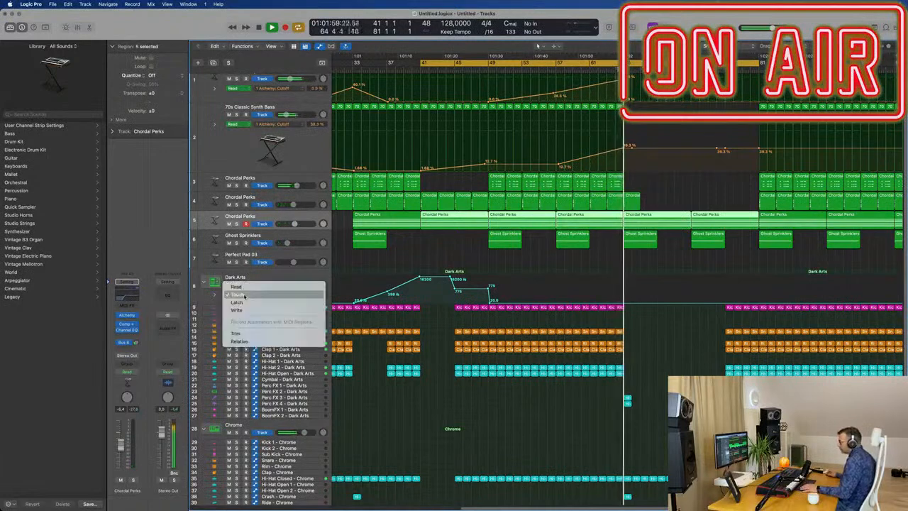
pyautogui.click(236, 287)
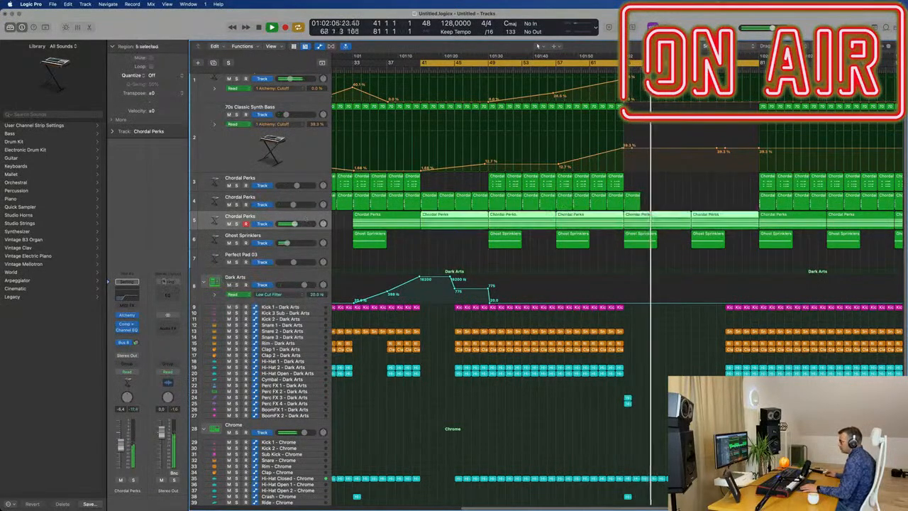
# Open the third Chordal Perks track's Alchemy, restart playback just before bar 65 and raise the High Cut to 100%.
pyautogui.click(127, 316)
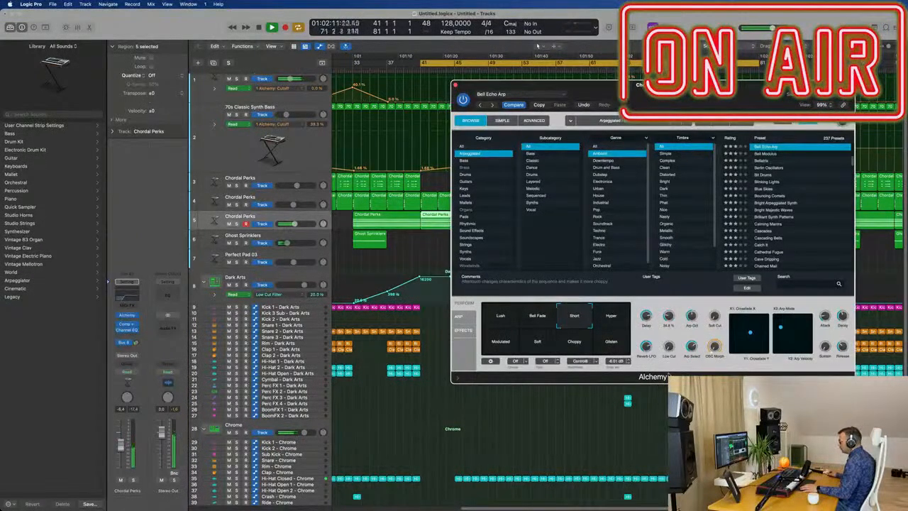
pyautogui.moveTo(686, 94); pyautogui.dragTo(418, 95)
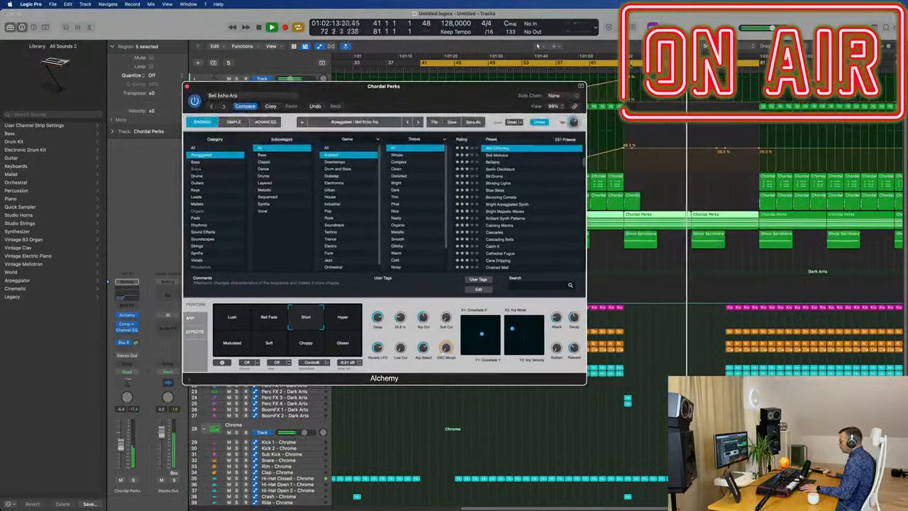
pyautogui.click(614, 69)
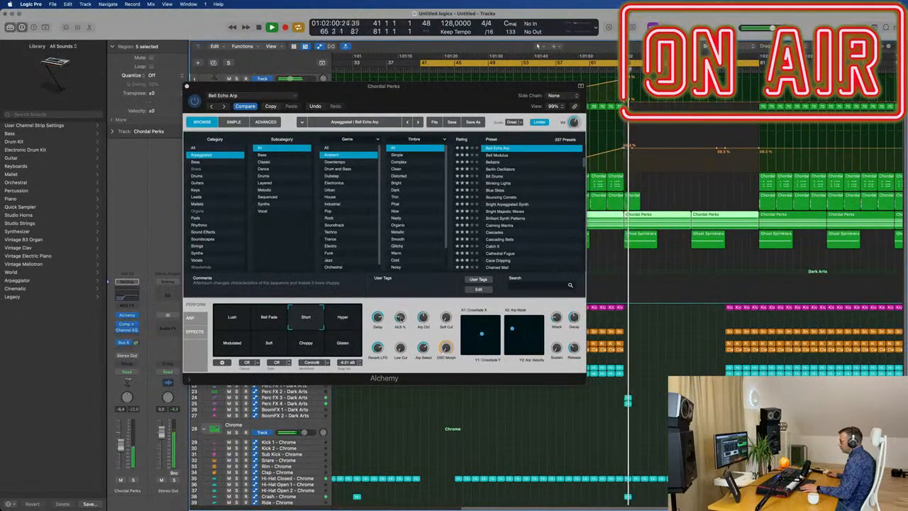
pyautogui.click(460, 226)
# Set the third Chordal Perks channel to Touch automation, record a brief High Cut dip near bar 68 and close Alchemy.
pyautogui.click(128, 372)
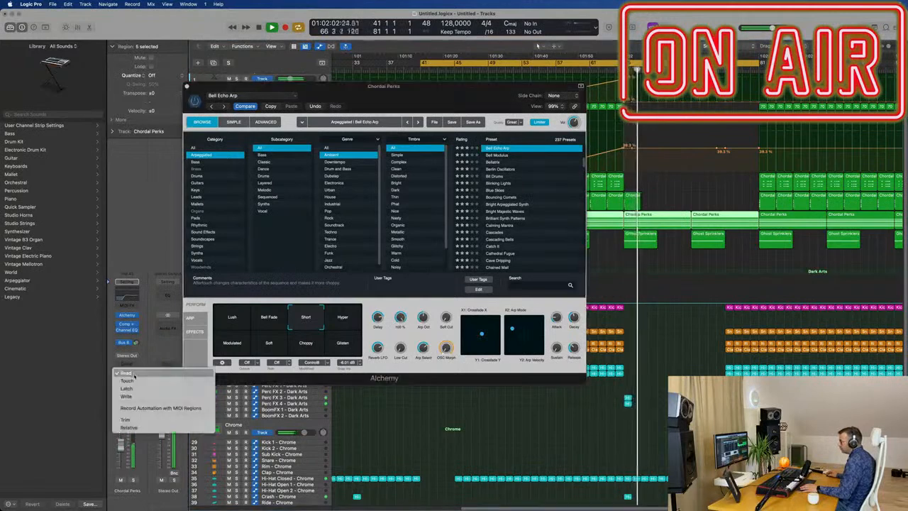
pyautogui.click(134, 381)
pyautogui.moveTo(401, 318); pyautogui.dragTo(401, 335)
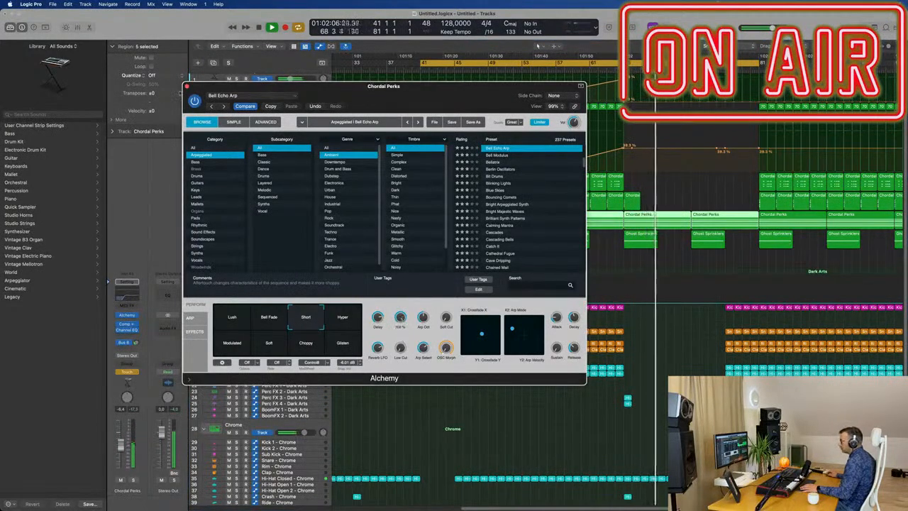
pyautogui.click(187, 87)
pyautogui.press('Return')
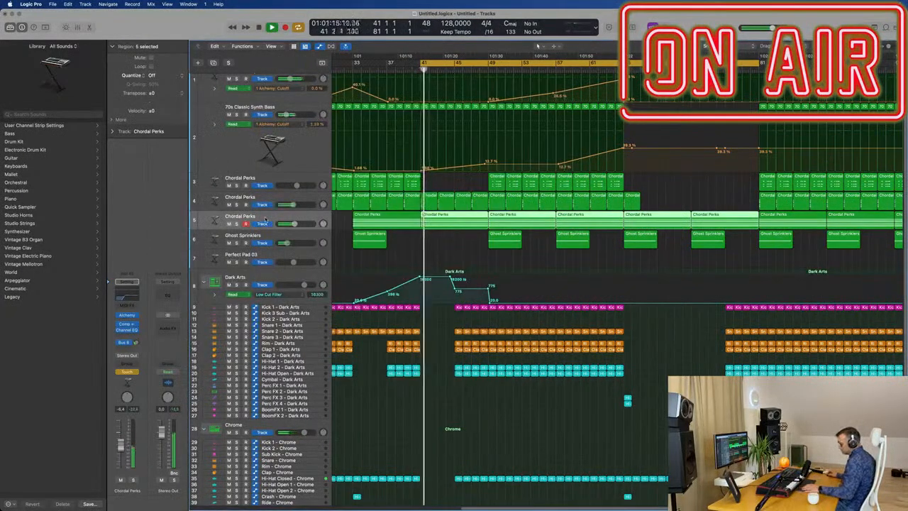
# Enlarge the third Chordal Perks track and drop its High Cut automation from 100% to 14.2% at bar 65.
pyautogui.moveTo(268, 230); pyautogui.dragTo(268, 271)
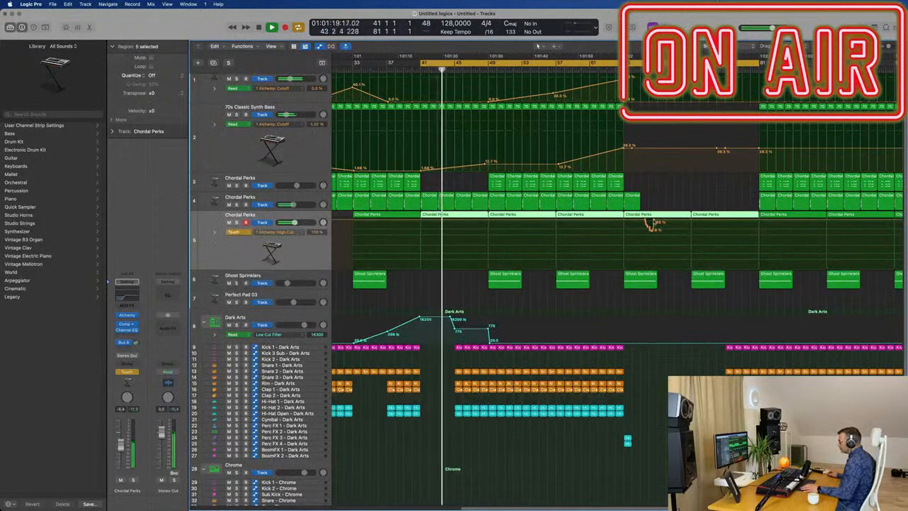
pyautogui.moveTo(655, 220); pyautogui.dragTo(627, 222)
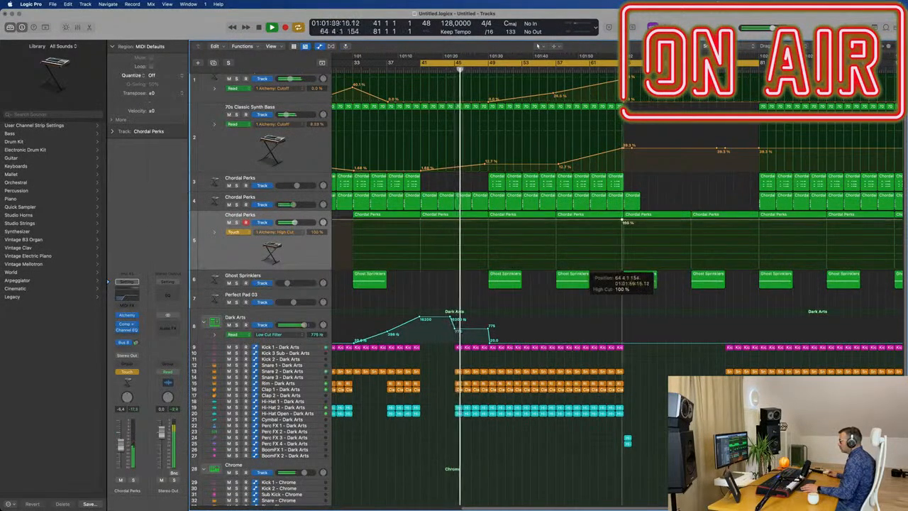
pyautogui.moveTo(626, 222); pyautogui.dragTo(625, 241)
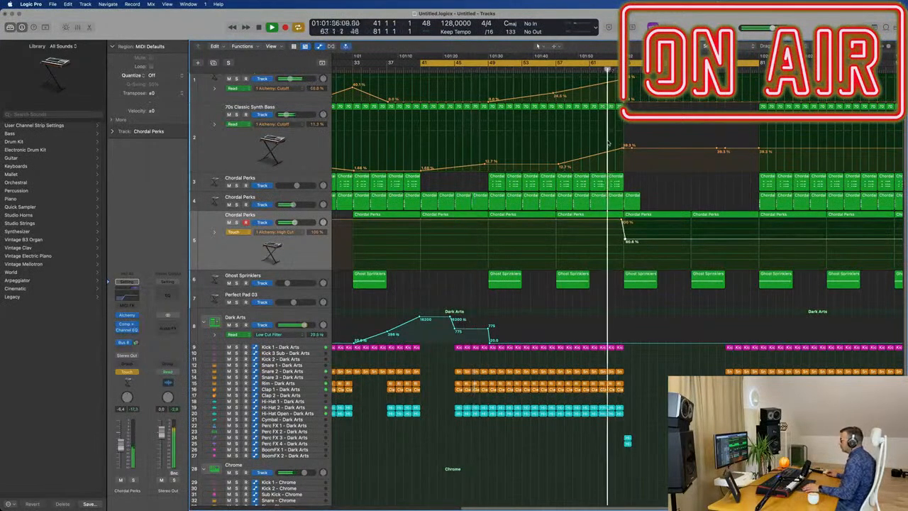
pyautogui.press('super+Right')
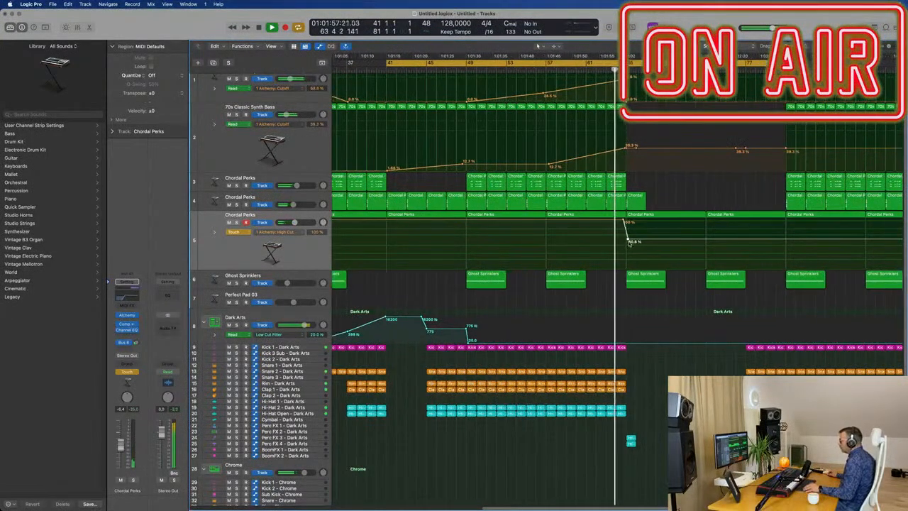
pyautogui.moveTo(629, 242); pyautogui.dragTo(627, 264)
pyautogui.press('super+Left')
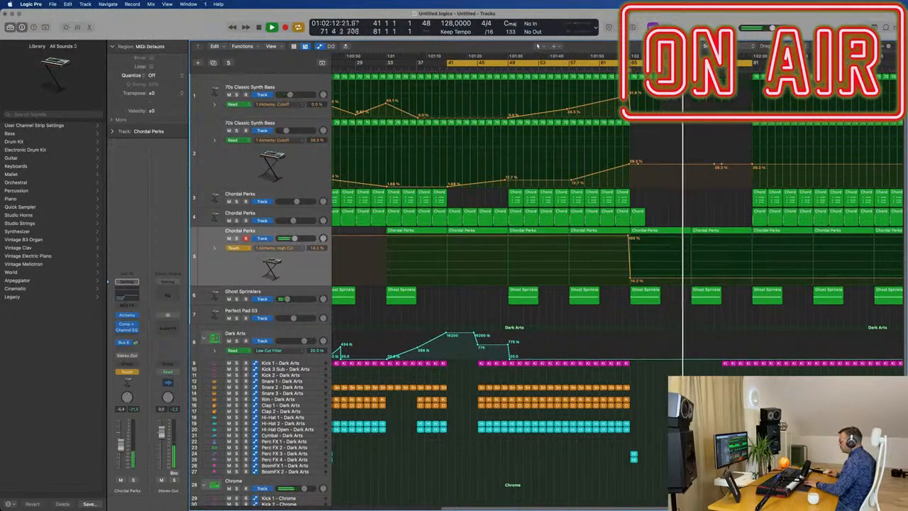
# Ramp the third Chordal Perks track's High Cut automation from bar 65 up to 71.6% at bar 81.
pyautogui.scroll(-5, 628, 443)
pyautogui.scroll(-1, 629, 443)
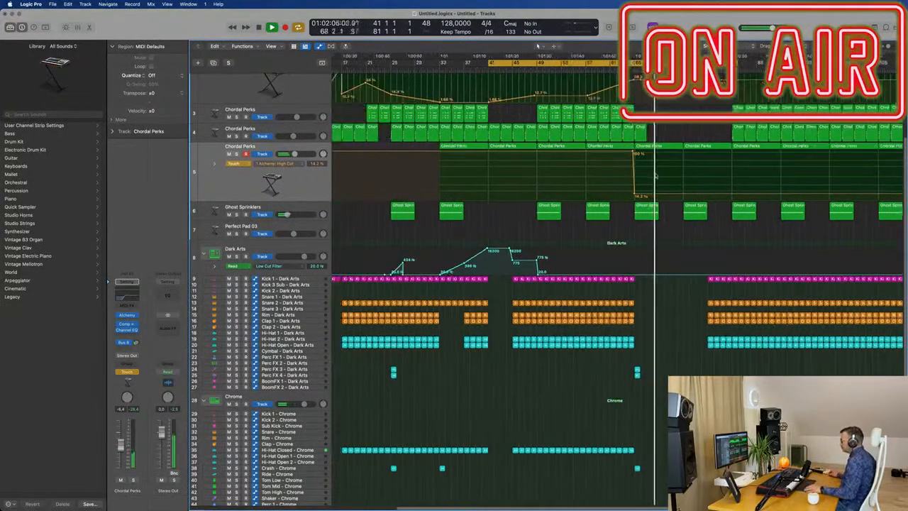
pyautogui.scroll(5, 648, 101)
pyautogui.scroll(3, 644, 113)
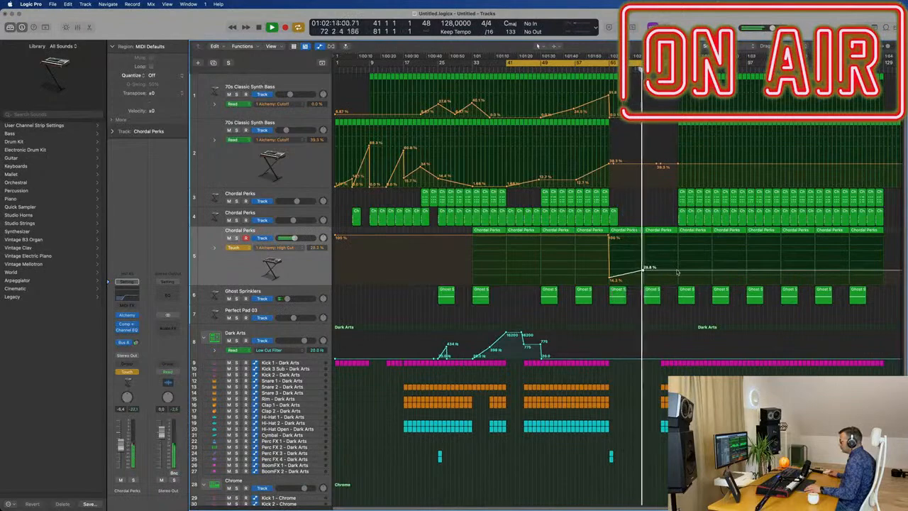
pyautogui.moveTo(677, 270); pyautogui.dragTo(677, 251)
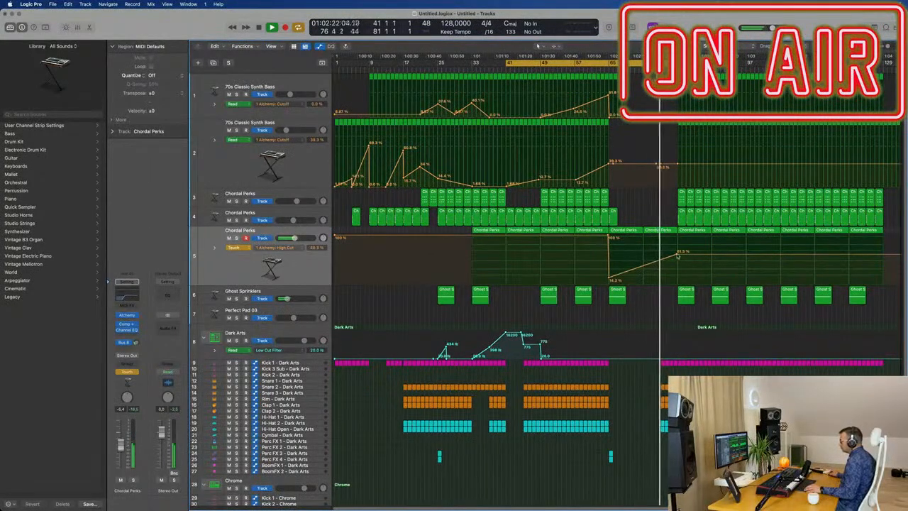
pyautogui.moveTo(678, 256); pyautogui.dragTo(678, 246)
# Replay from just before bar 65 and delete the remaining Dark Arts drum regions between bar 77 and bar 81.
pyautogui.click(600, 69)
pyautogui.scroll(1, 656, 389)
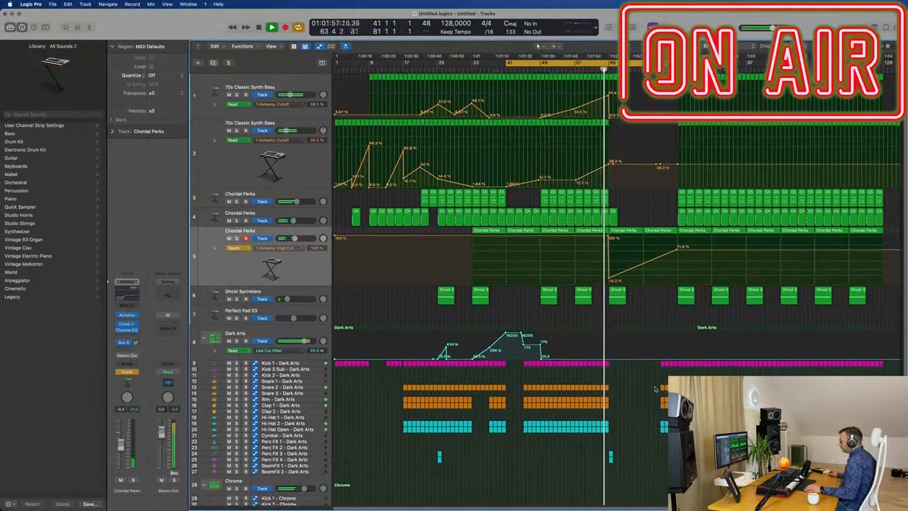
pyautogui.press('super+Right')
pyautogui.press('super+Right')
pyautogui.press('super+Right')
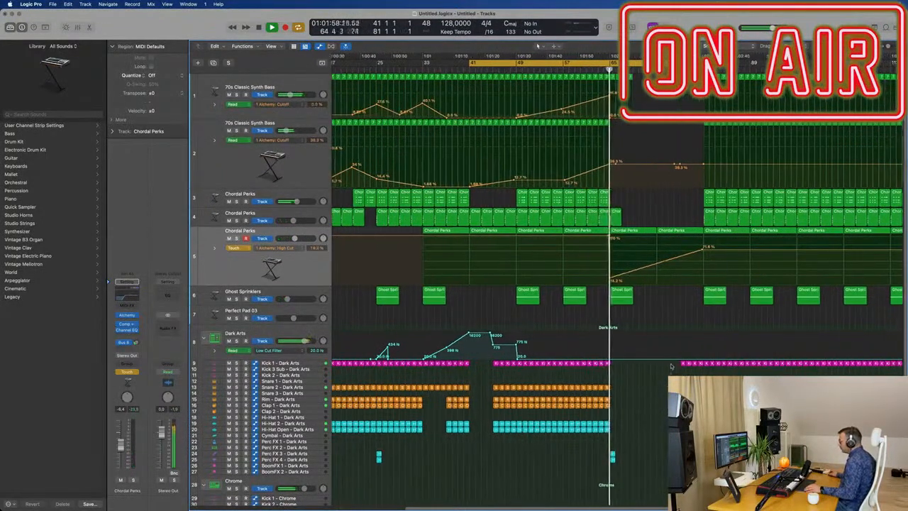
pyautogui.moveTo(674, 361); pyautogui.dragTo(700, 432)
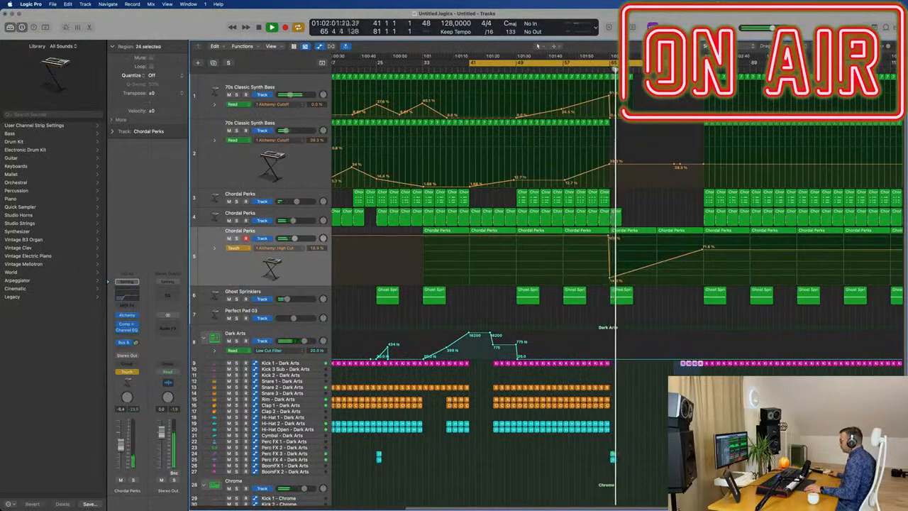
pyautogui.press('Delete')
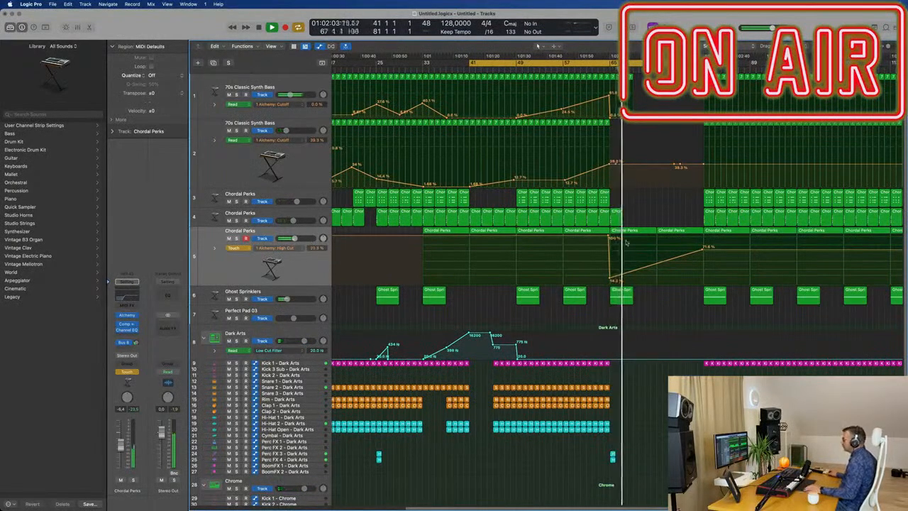
pyautogui.press('super+Left')
pyautogui.press('super+Left')
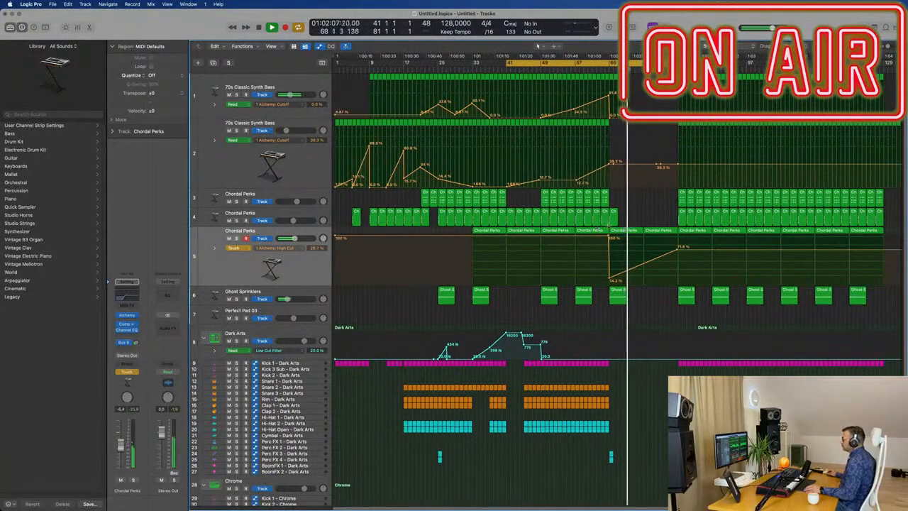
pyautogui.press('super+Right')
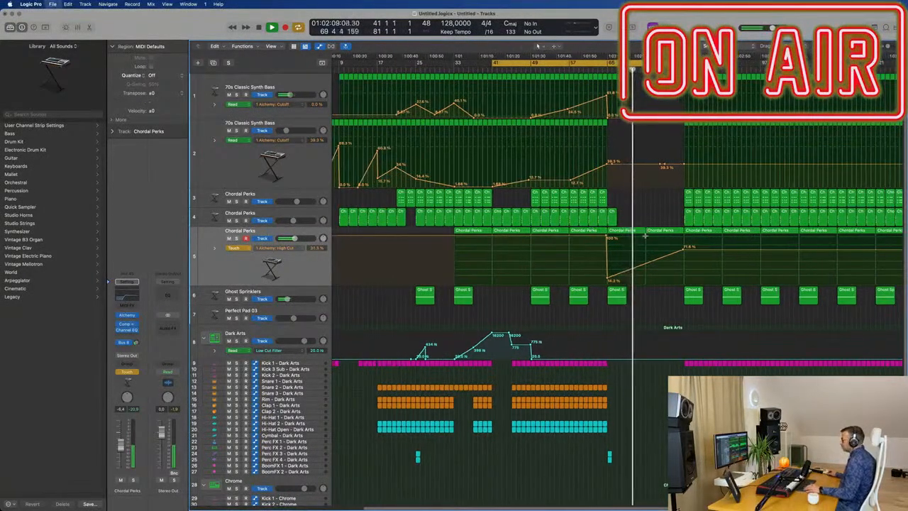
pyautogui.press('shift+super+s')
pyautogui.press('Escape')
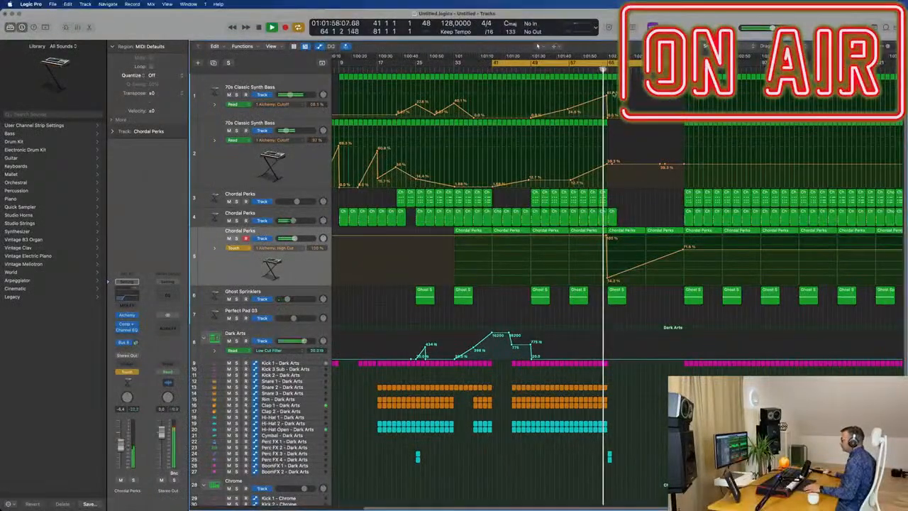
# Set the cycle range to bars 65–97 and play the breakdown from bar 65.
pyautogui.press('super+Right')
pyautogui.press('c')
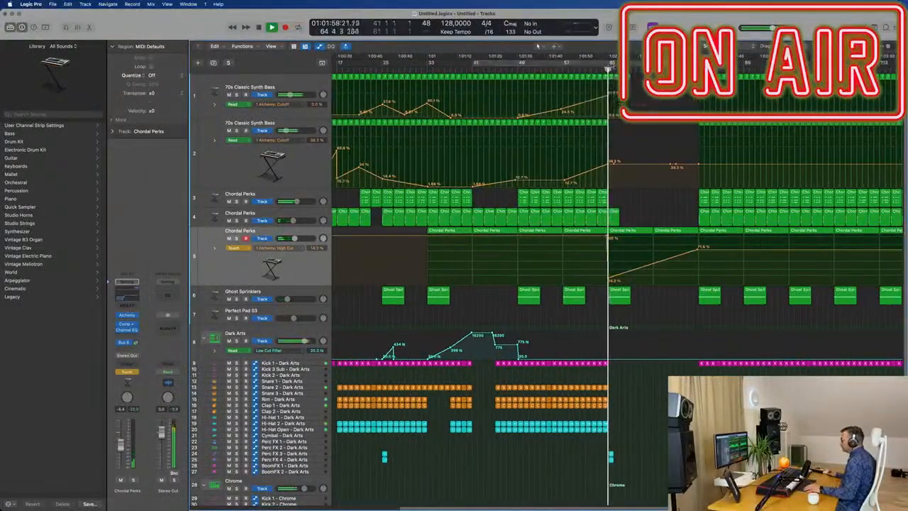
pyautogui.moveTo(611, 64); pyautogui.dragTo(790, 63)
pyautogui.press('super+Right')
pyautogui.press('super+Right')
pyautogui.press('super+Right')
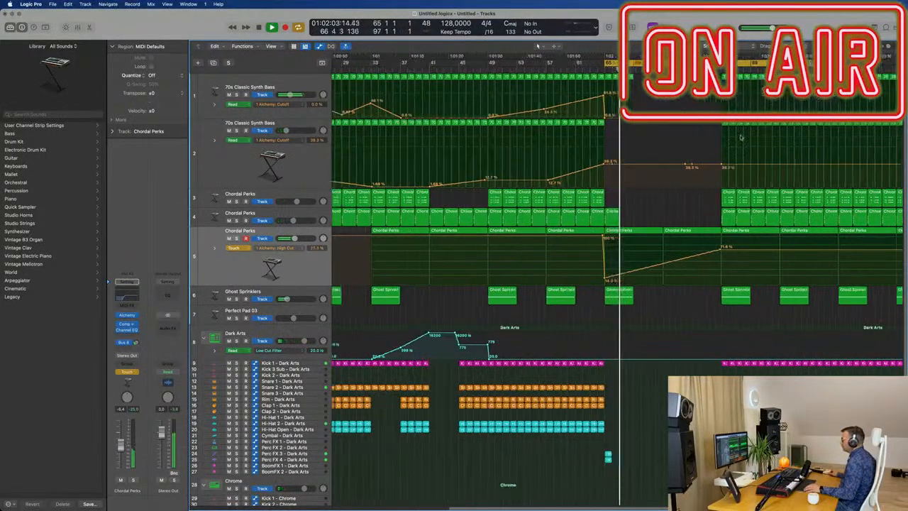
pyautogui.press('super+Left')
pyautogui.press('super+Left')
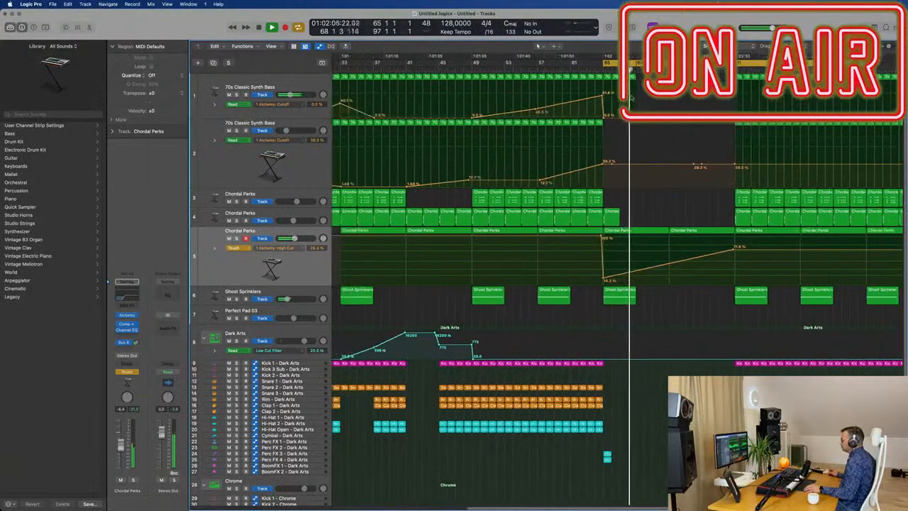
pyautogui.press('super+Left')
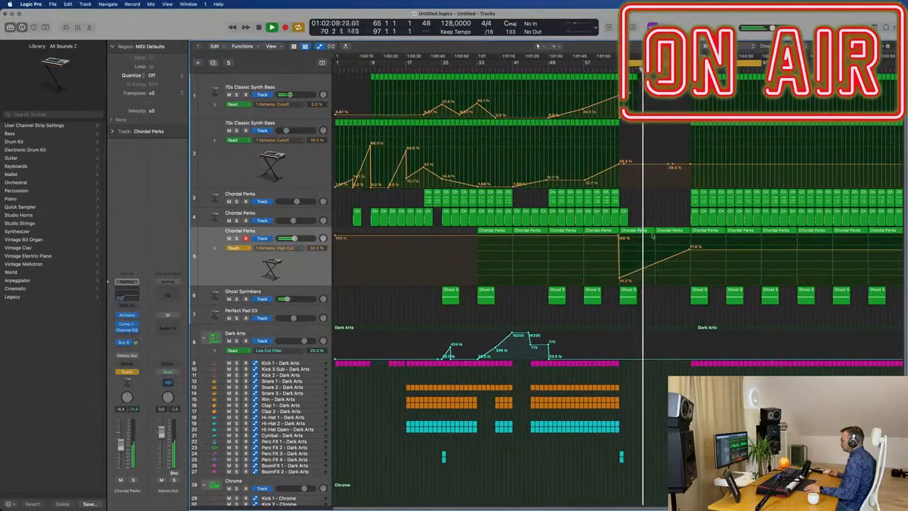
# Try to bring the first Chordal Perks track's chord regions back in from bar 73.
pyautogui.press('super+Right')
pyautogui.moveTo(686, 202); pyautogui.dragTo(644, 200)
pyautogui.press('super+Left')
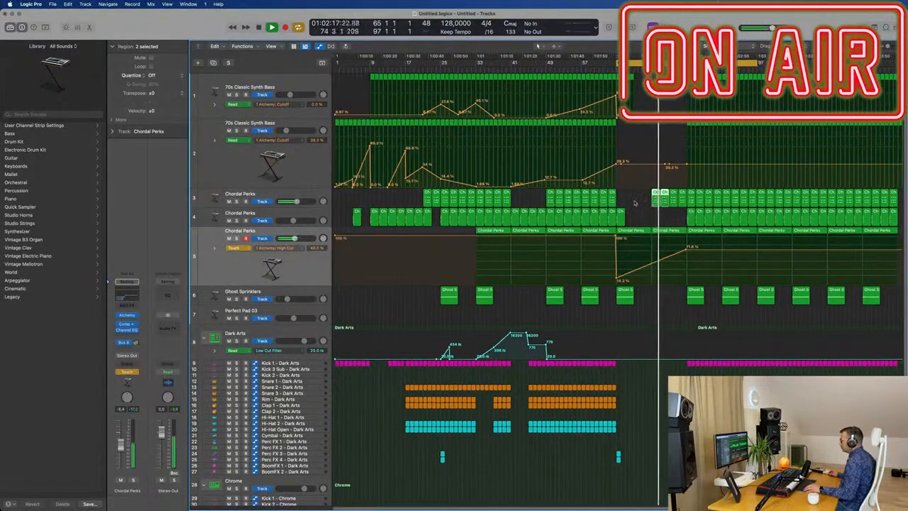
pyautogui.keyDown('shift'); pyautogui.click(680, 201); pyautogui.keyUp('shift')
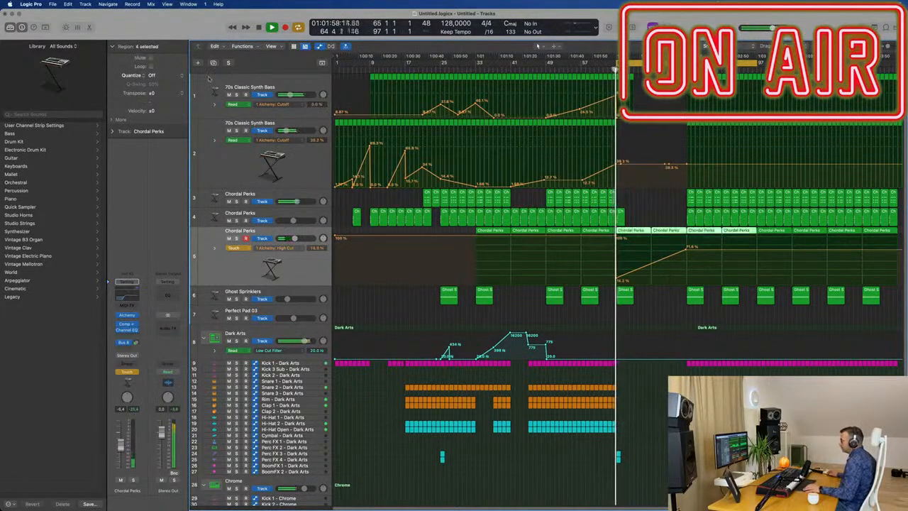
# Duplicate the third Chordal Perks track and copy its bar 73 chord region to bar 65 on the new track.
pyautogui.click(213, 63)
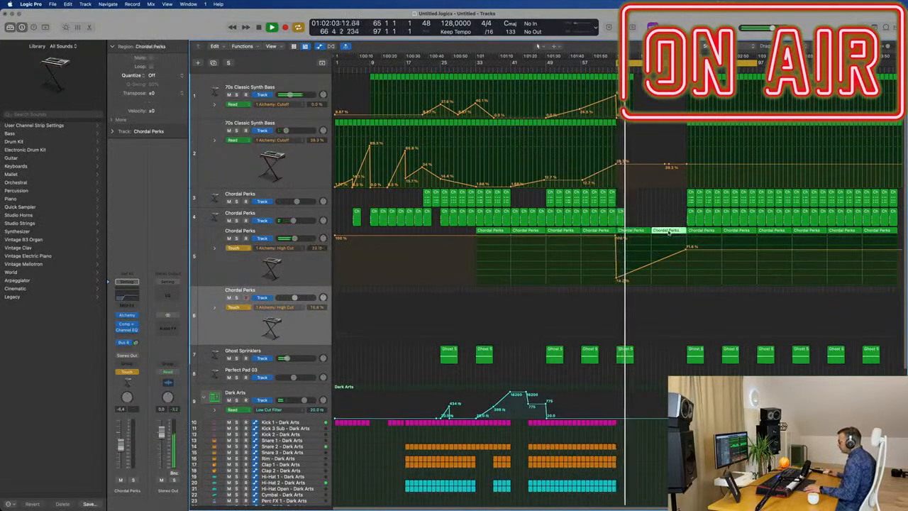
pyautogui.moveTo(669, 234); pyautogui.dragTo(633, 295)
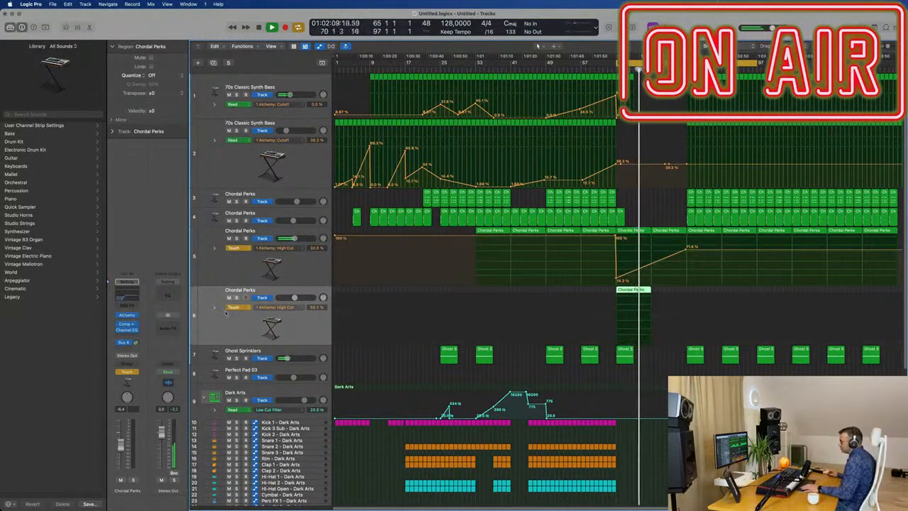
# Set the automation mode of the third and fourth Chordal Perks tracks to Read.
pyautogui.click(241, 308)
pyautogui.click(236, 299)
pyautogui.click(235, 247)
pyautogui.click(241, 240)
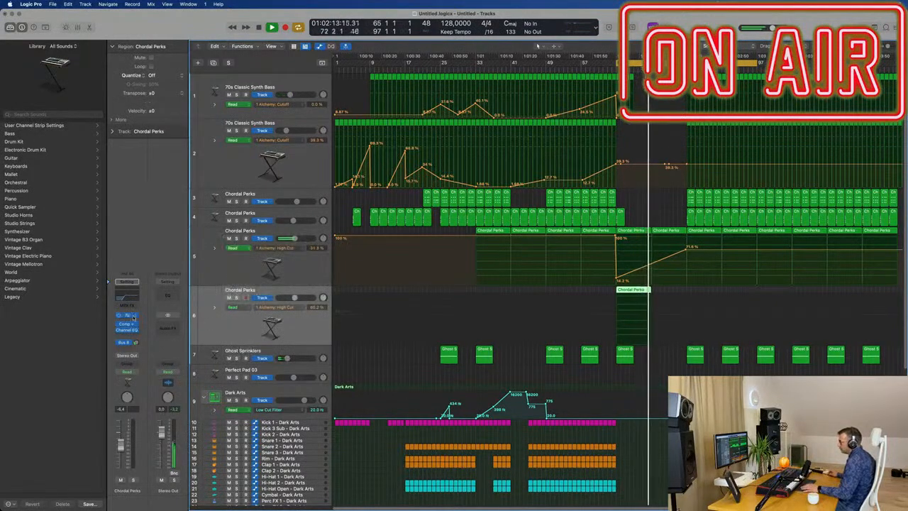
# Load the Perfect Pad 02 preset from the rating-sorted Pads category in the fourth Chordal Perks track's Alchemy, then close the plug-in.
pyautogui.click(127, 315)
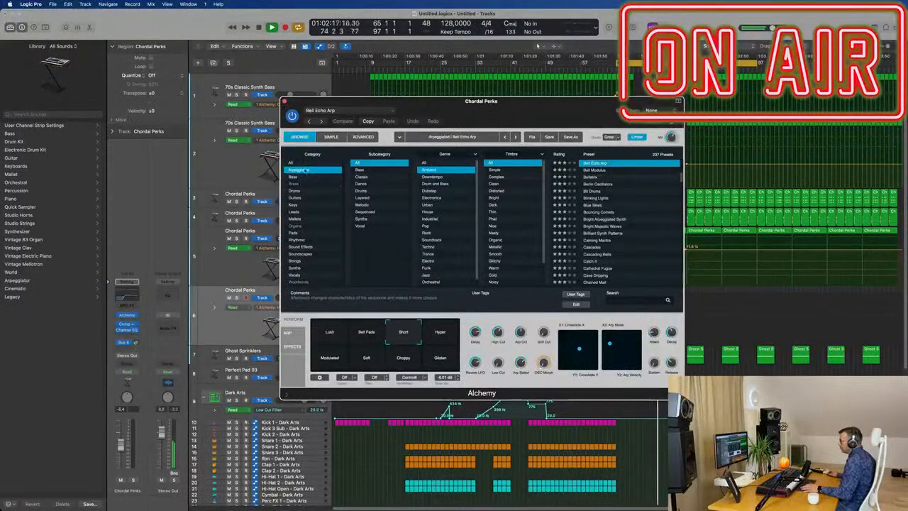
pyautogui.click(299, 234)
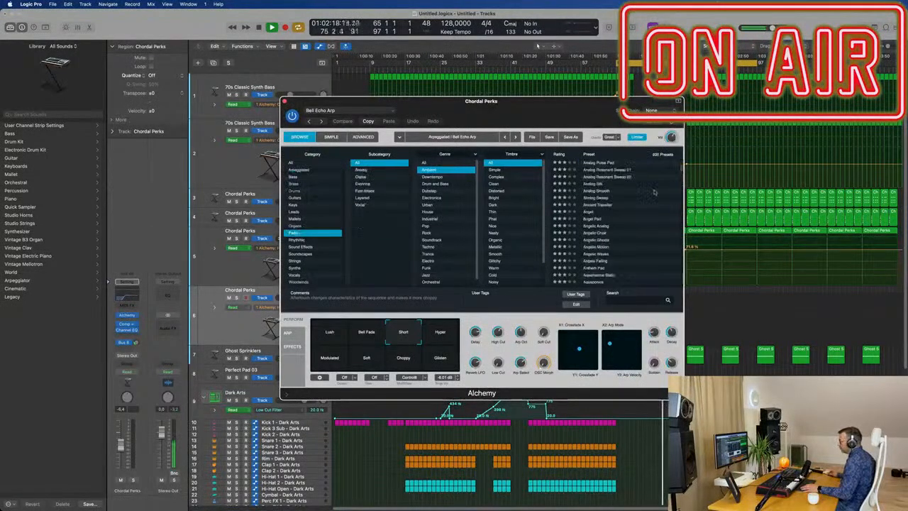
pyautogui.scroll(5, 631, 226)
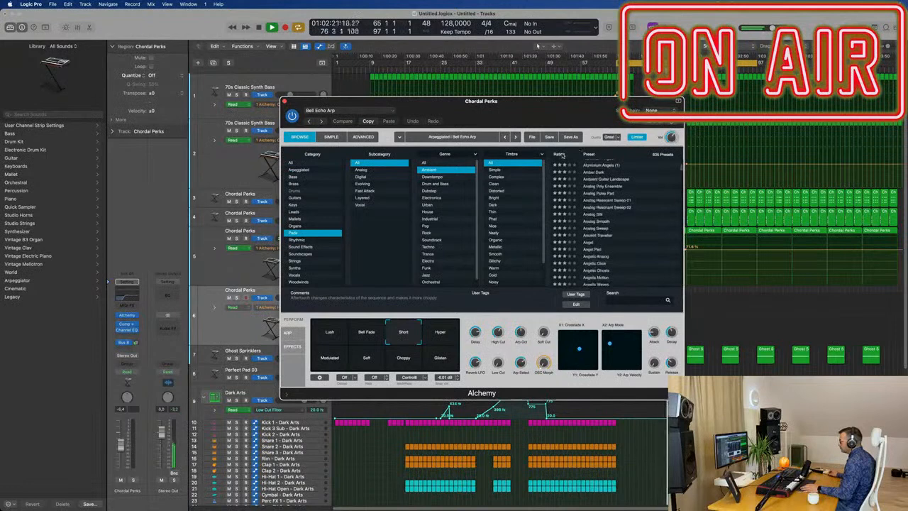
pyautogui.click(561, 155)
pyautogui.click(595, 164)
pyautogui.moveTo(568, 101); pyautogui.dragTo(891, 134)
pyautogui.press('space')
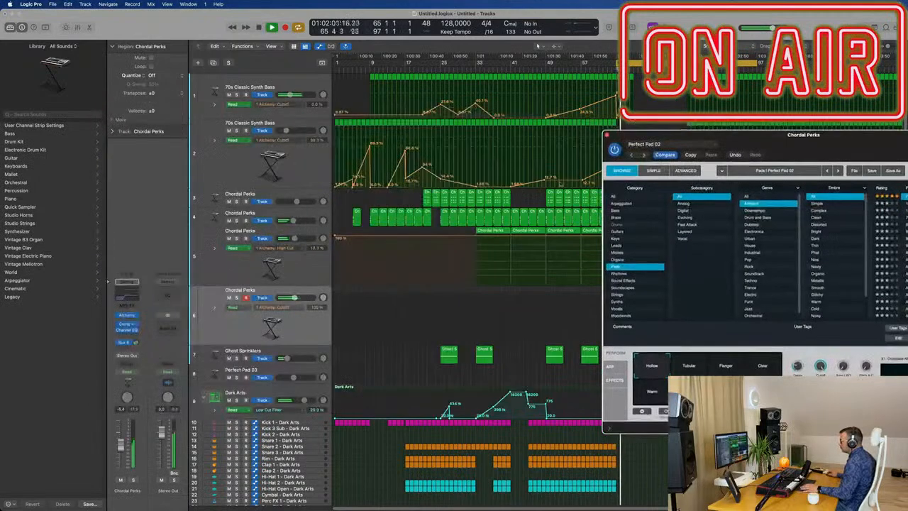
pyautogui.click(607, 135)
# Solo the fourth Chordal Perks track and play its region from bar 65.
pyautogui.press('space')
pyautogui.press('space')
pyautogui.press('space')
pyautogui.press('space')
pyautogui.press('s')
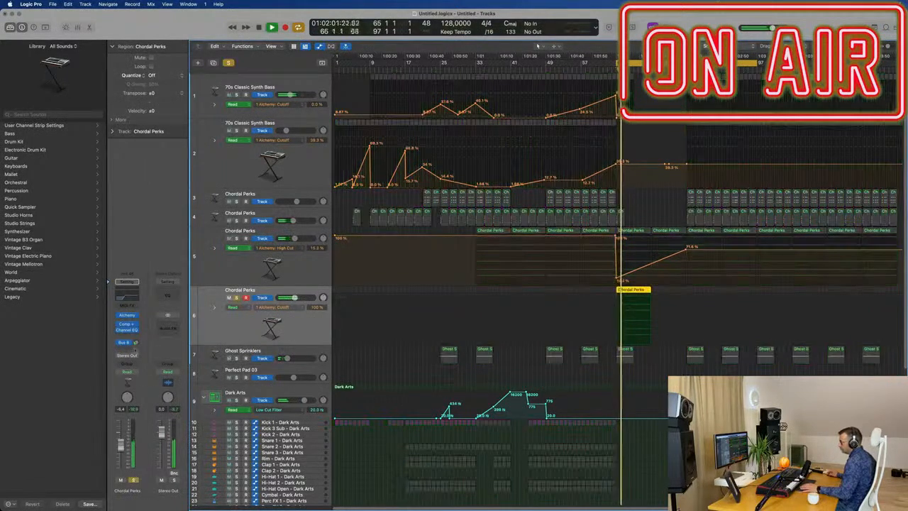
# Lower the Channel EQ low cut on the fourth Chordal Perks track to 20 Hz and close the EQ.
pyautogui.click(127, 330)
pyautogui.press('space')
pyautogui.moveTo(523, 252); pyautogui.dragTo(109, 220)
pyautogui.press('space')
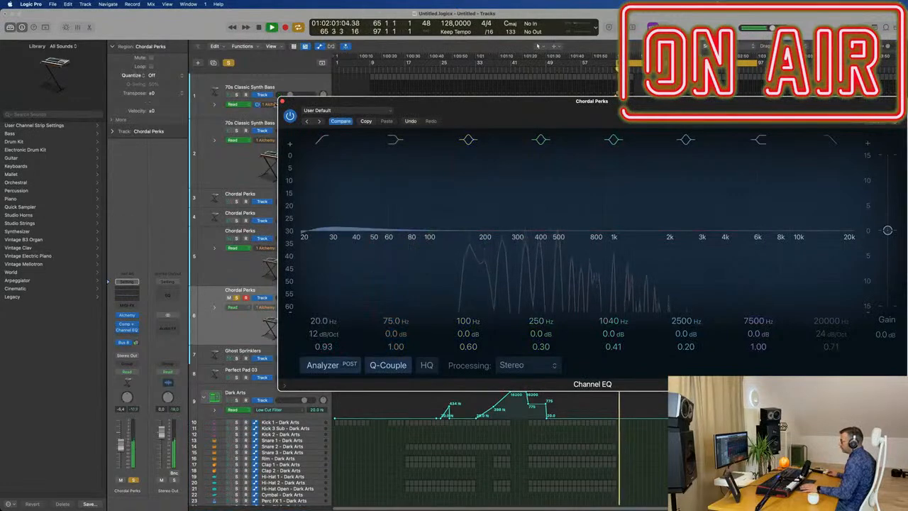
pyautogui.click(282, 102)
pyautogui.press('space')
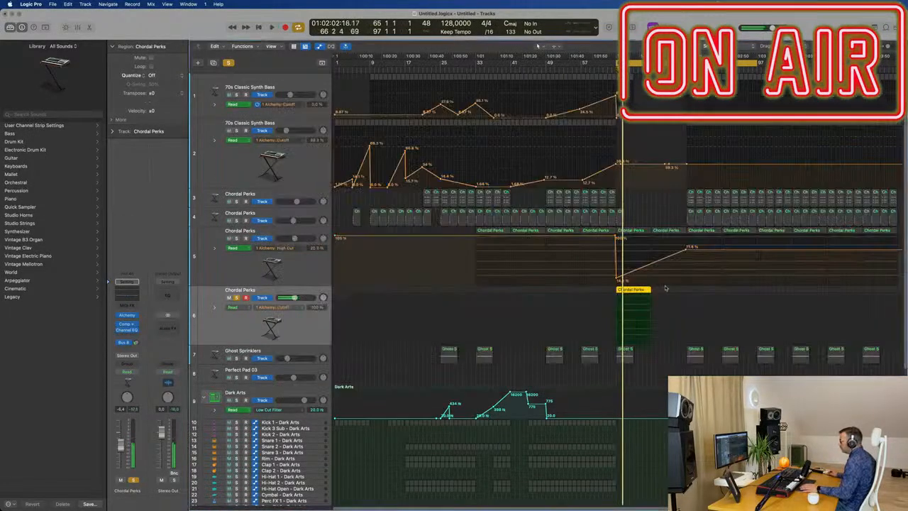
# Transpose all notes of the fourth Chordal Perks track's bar 65 region down one octave and close the Piano Roll.
pyautogui.doubleClick(639, 291)
pyautogui.press('e')
pyautogui.press('e')
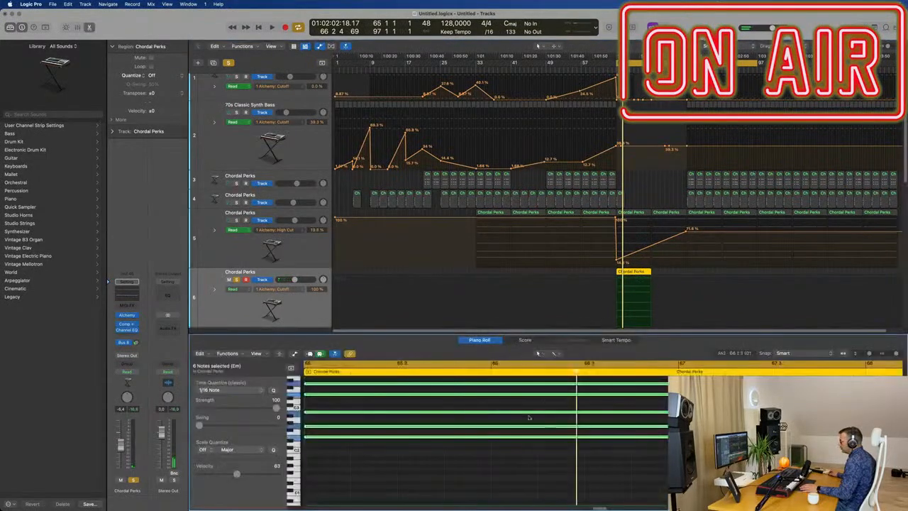
pyautogui.hotkey('alt', 'shift', 'Down')
pyautogui.press('space')
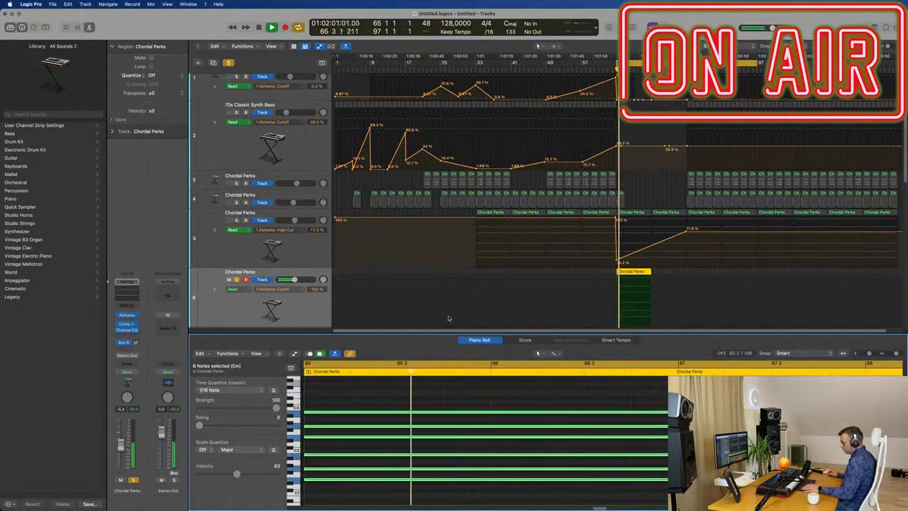
pyautogui.press('x')
pyautogui.press('x')
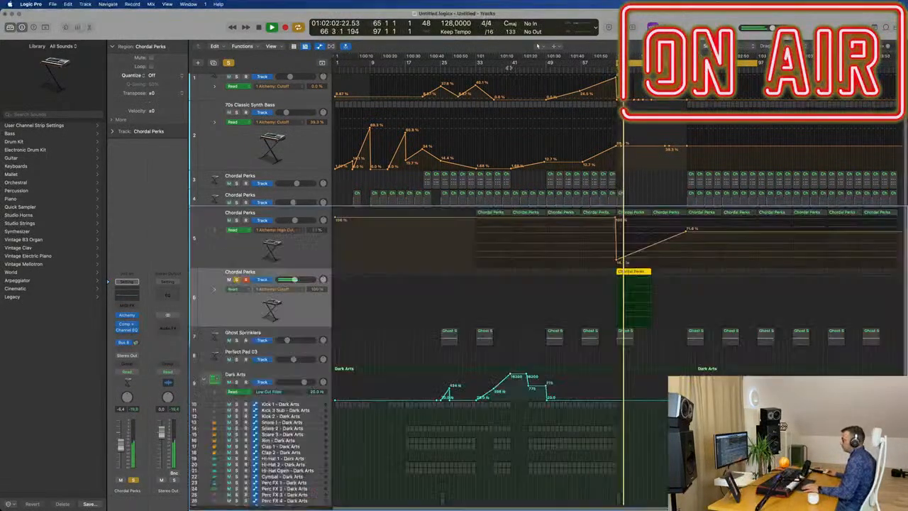
# Unsolo the fourth Chordal Perks track and lower its volume to -9.2 dB.
pyautogui.click(237, 280)
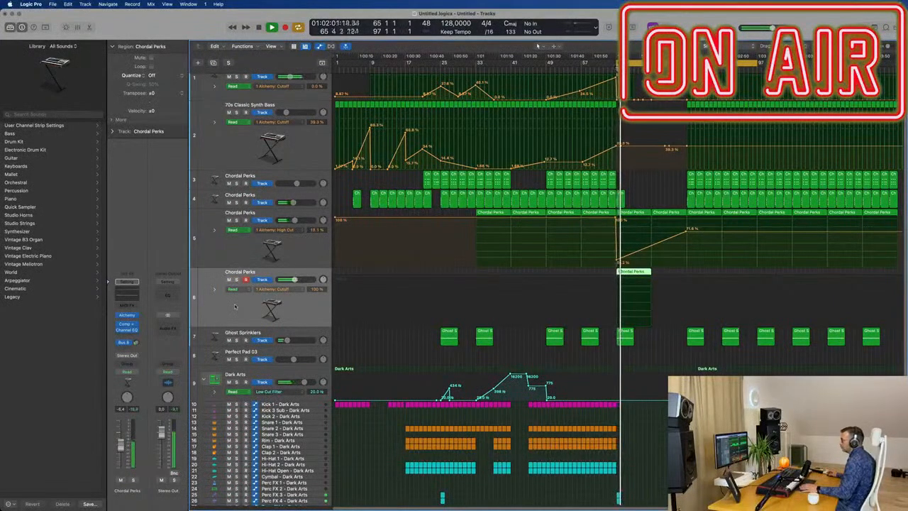
pyautogui.click(132, 481)
pyautogui.click(133, 480)
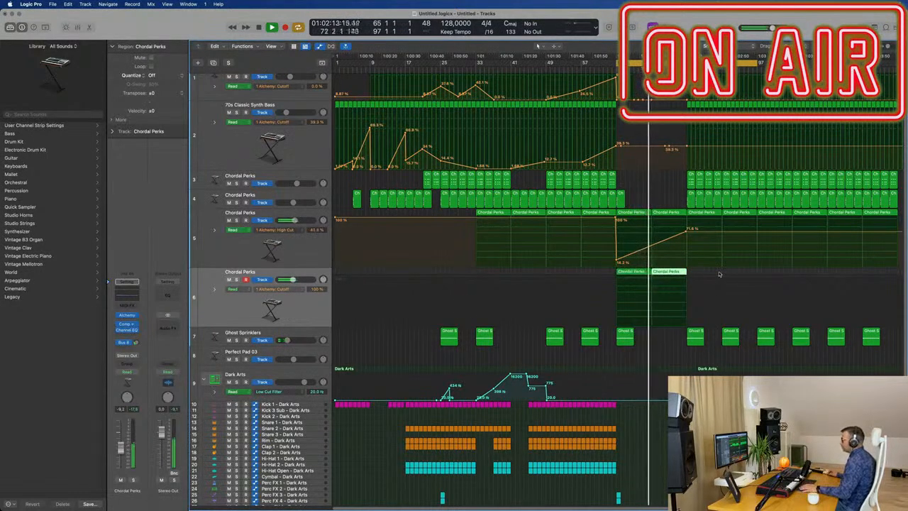
# Copy the fourth Chordal Perks track's region to bar 73 and open the copy in the Piano Roll.
pyautogui.doubleClick(666, 277)
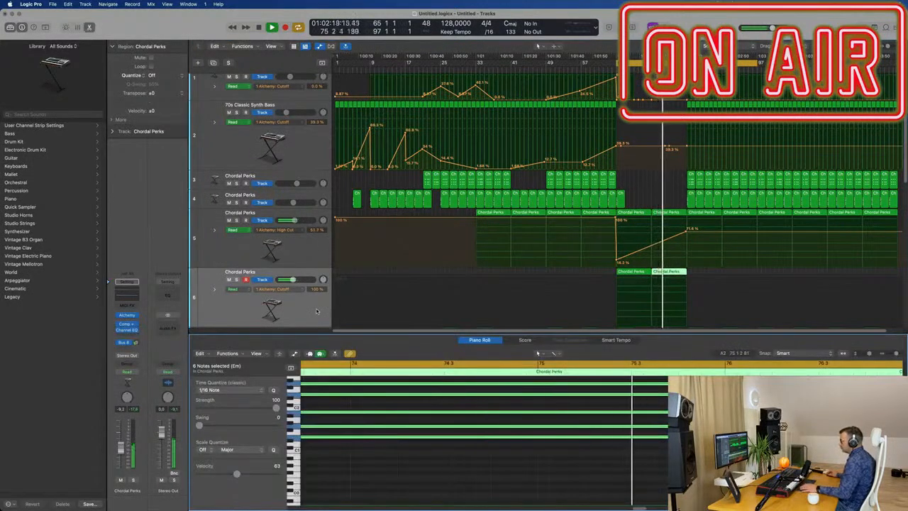
pyautogui.scroll(-1, 550, 284)
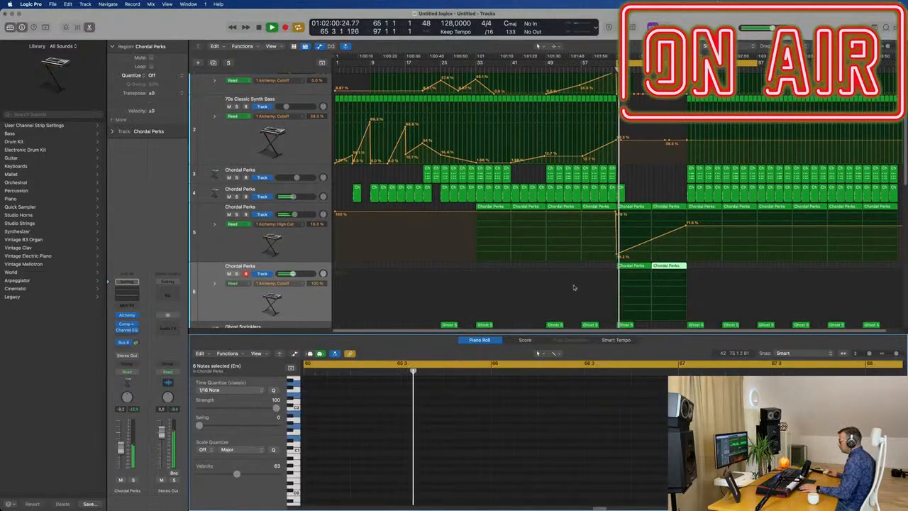
# Drop the fourth Chordal Perks track's Cutoff automation to 21% at bar 65 and ramp it to 52% at bar 73.
pyautogui.click(596, 294)
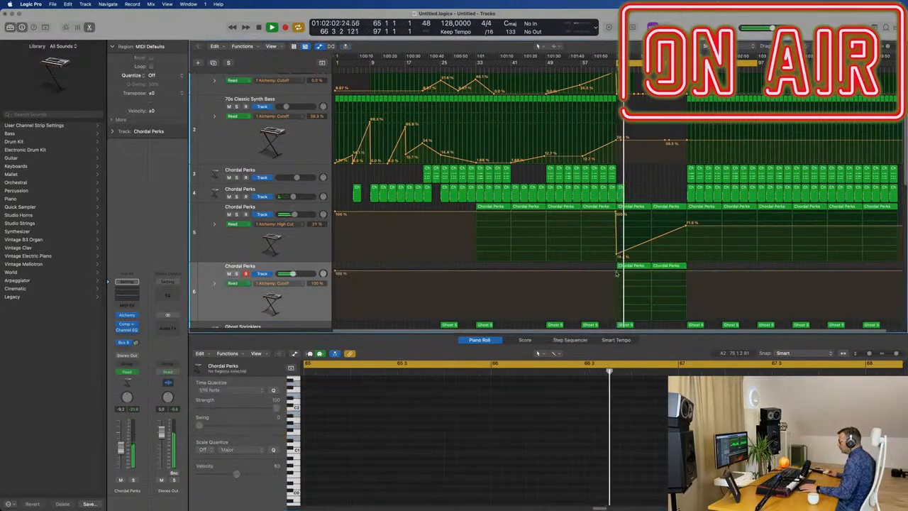
pyautogui.moveTo(616, 271); pyautogui.dragTo(616, 311)
pyautogui.click(651, 313)
pyautogui.moveTo(651, 311); pyautogui.dragTo(651, 294)
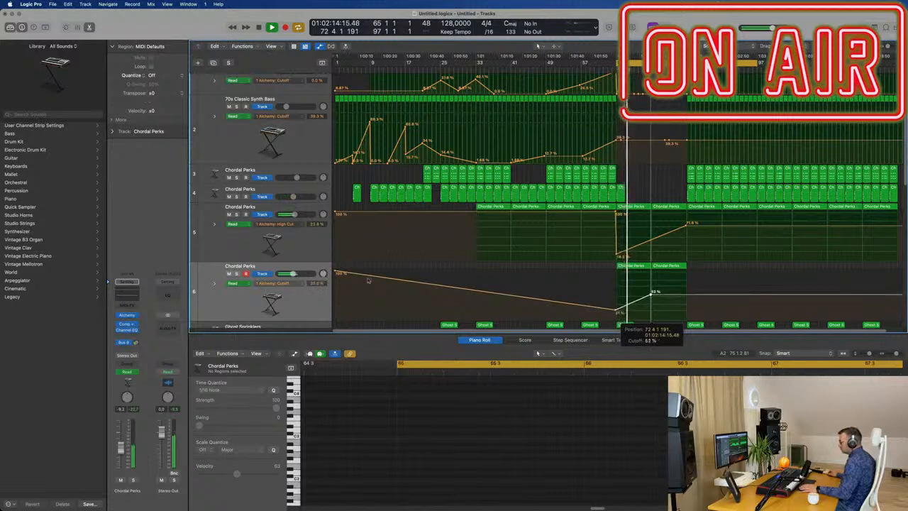
# Audition the Clear and Warm variations of Perfect Pad 02 in Alchemy and return to Hollow.
pyautogui.click(245, 301)
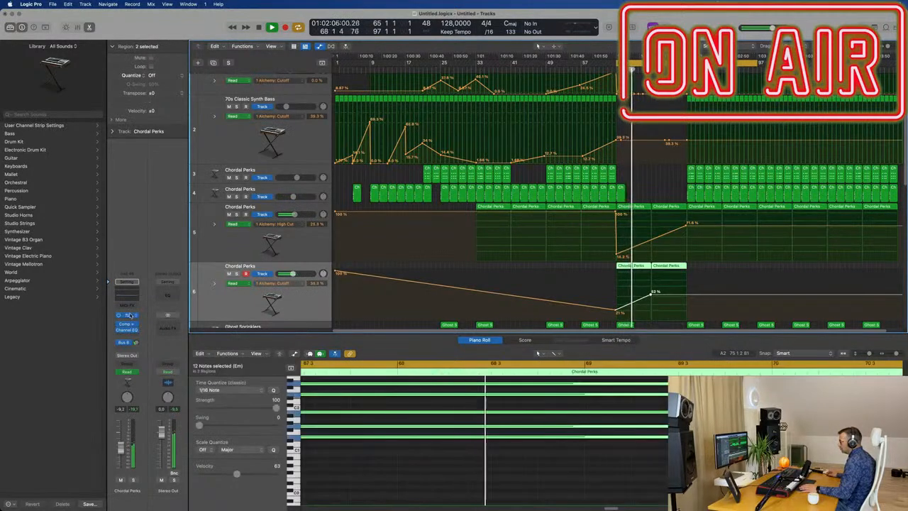
pyautogui.click(128, 315)
pyautogui.moveTo(773, 141); pyautogui.dragTo(342, 114)
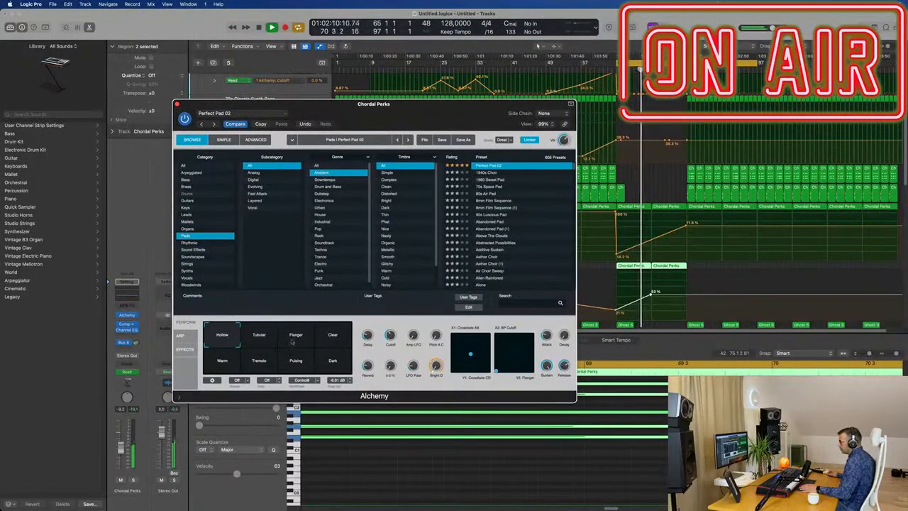
pyautogui.click(336, 338)
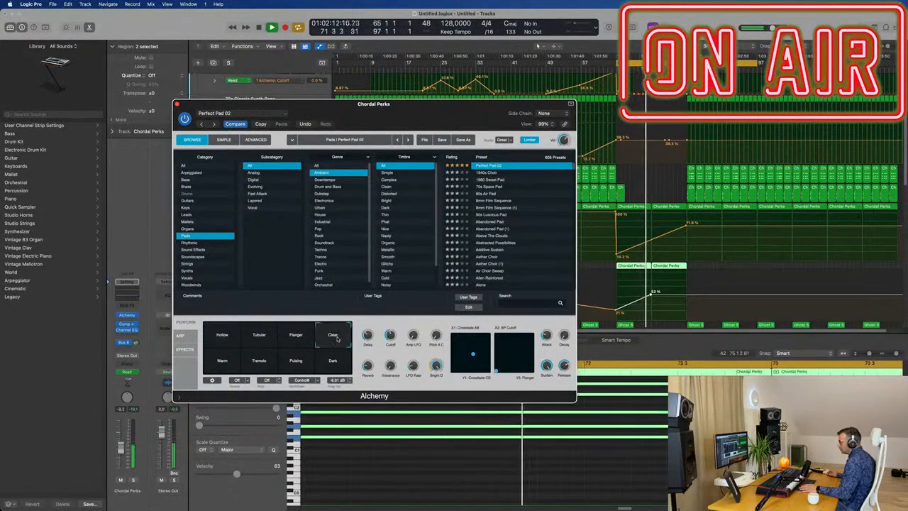
pyautogui.click(221, 362)
pyautogui.click(227, 340)
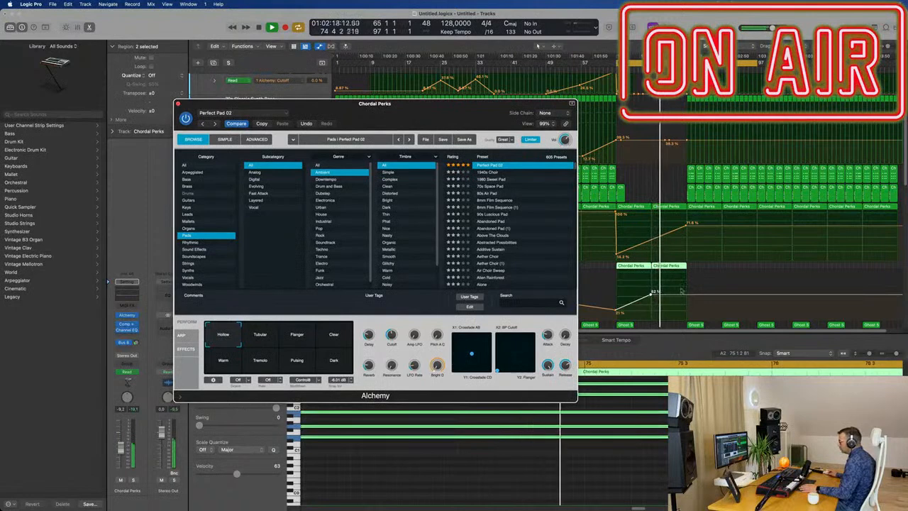
# Ramp the fourth Chordal Perks track's Cutoff automation up to 100% at bar 81, then close Alchemy and the Piano Roll.
pyautogui.moveTo(686, 298); pyautogui.dragTo(686, 270)
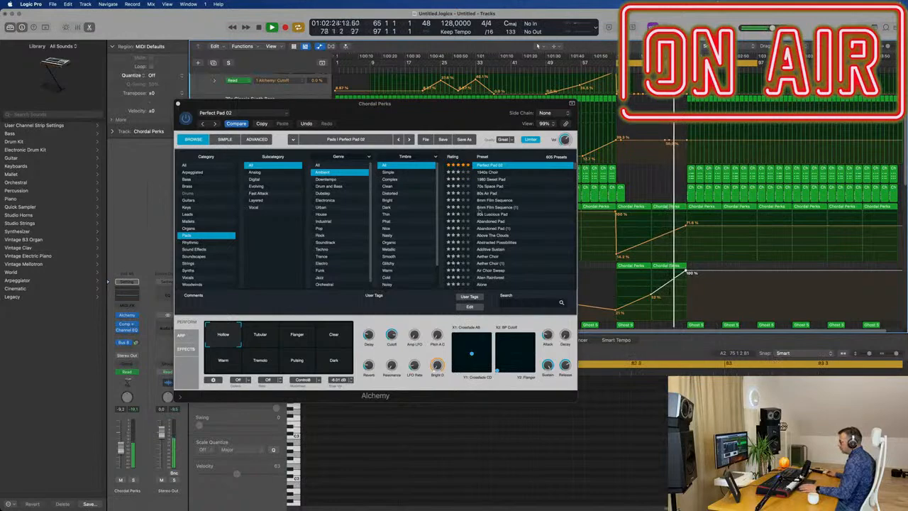
pyautogui.click(178, 105)
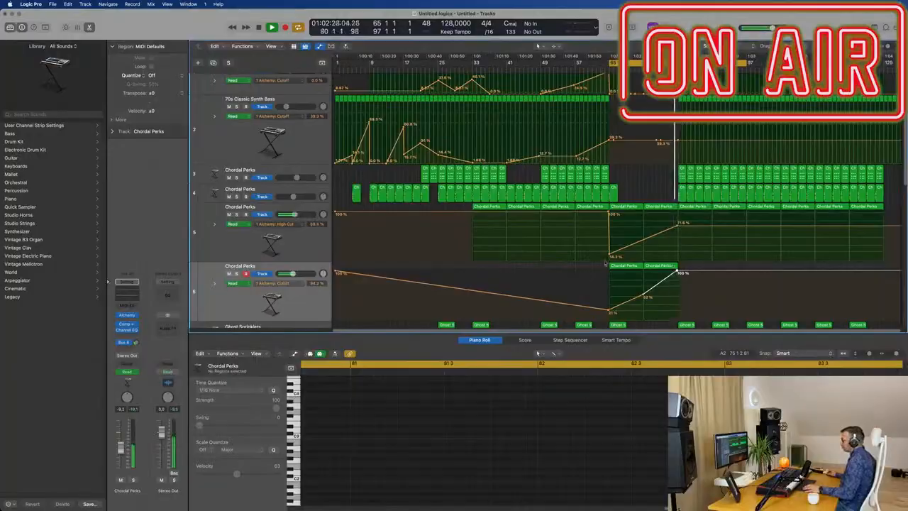
pyautogui.press('x')
pyautogui.press('x')
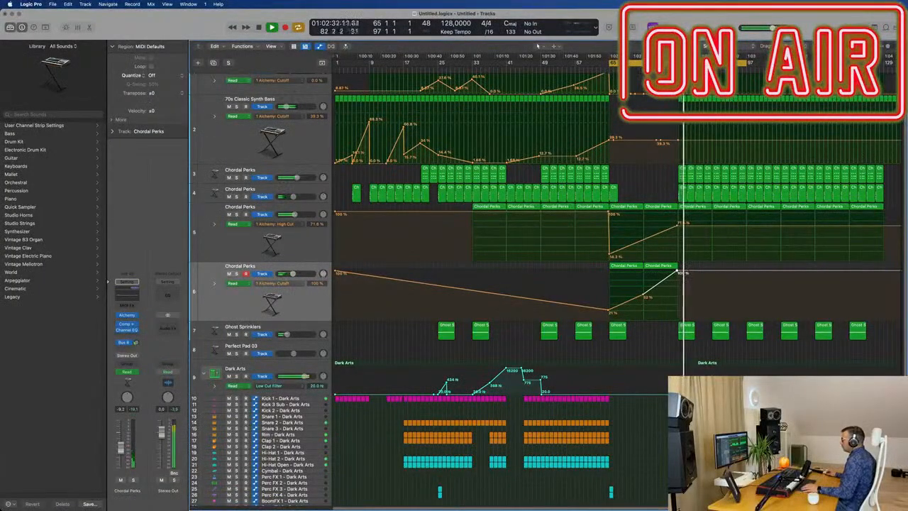
pyautogui.scroll(2, 497, 283)
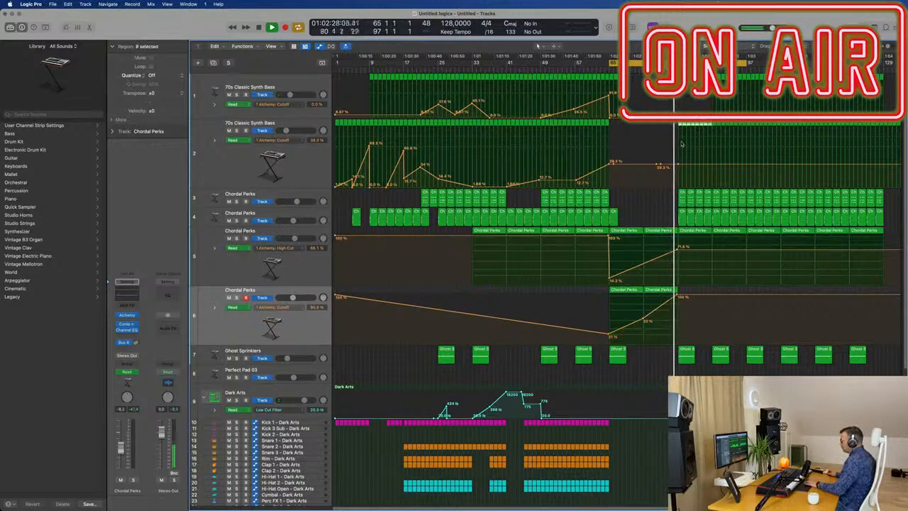
pyautogui.scroll(-4, 649, 286)
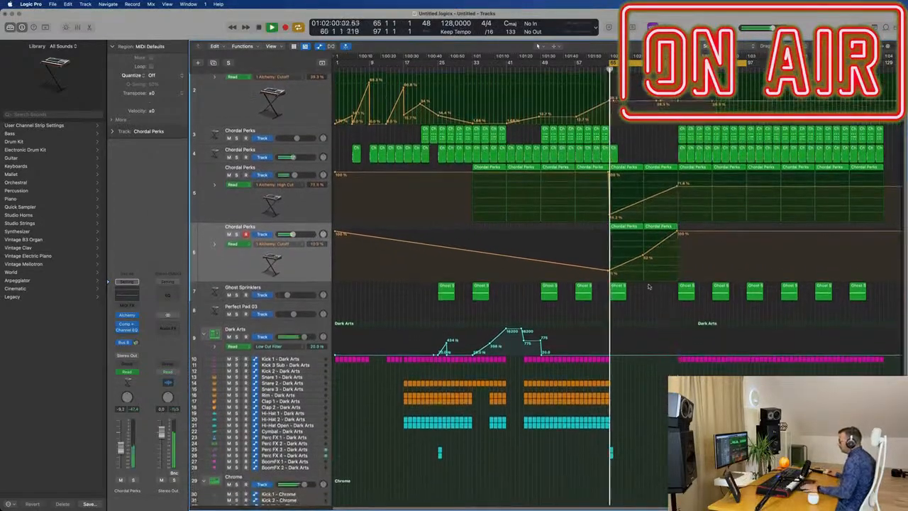
pyautogui.scroll(-5, 649, 286)
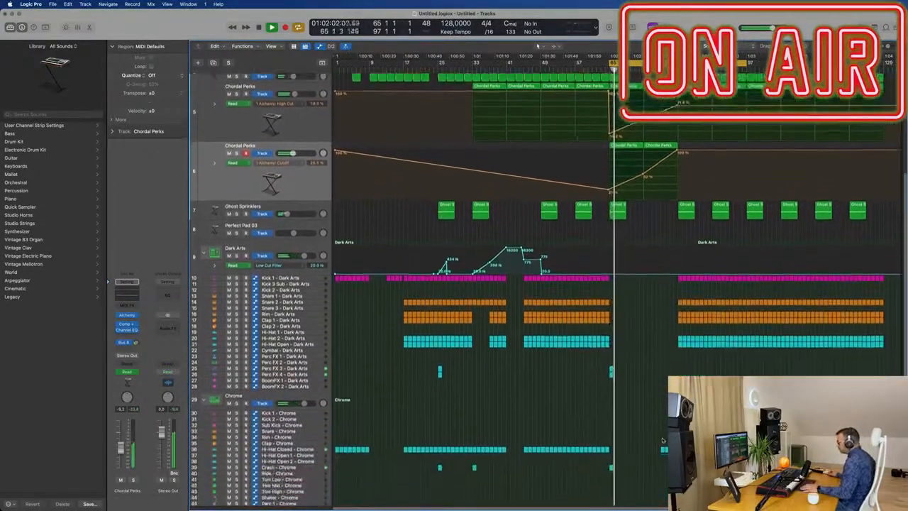
# Delete the Chrome kit's closed hi-hat regions just before bar 81.
pyautogui.moveTo(657, 440); pyautogui.dragTo(678, 459)
pyautogui.press('Delete')
# Remove the fourth Chordal Perks track's Cutoff point at bar 73 to form a straight ramp between bars 65 and 81.
pyautogui.press('super+Right')
pyautogui.press('super+Right')
pyautogui.press('super+Right')
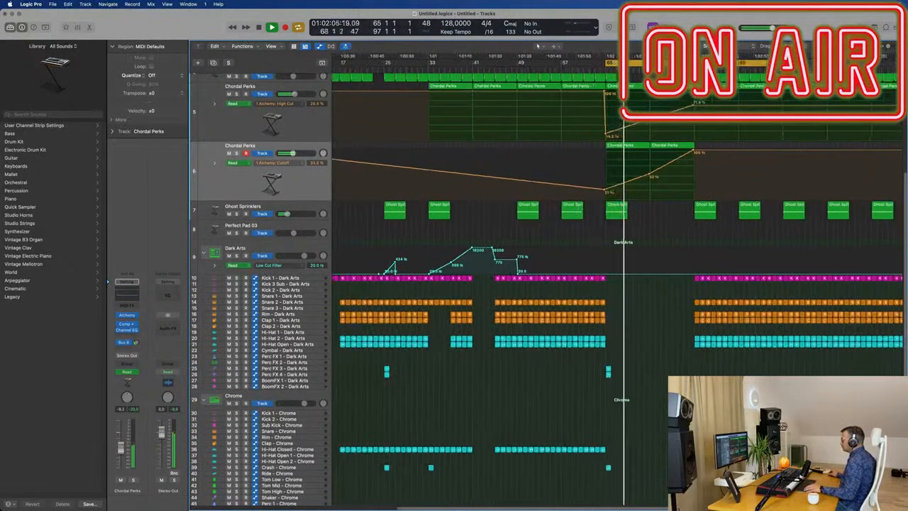
pyautogui.scroll(3, 751, 426)
pyautogui.scroll(3, 590, 386)
pyautogui.scroll(-2, 588, 378)
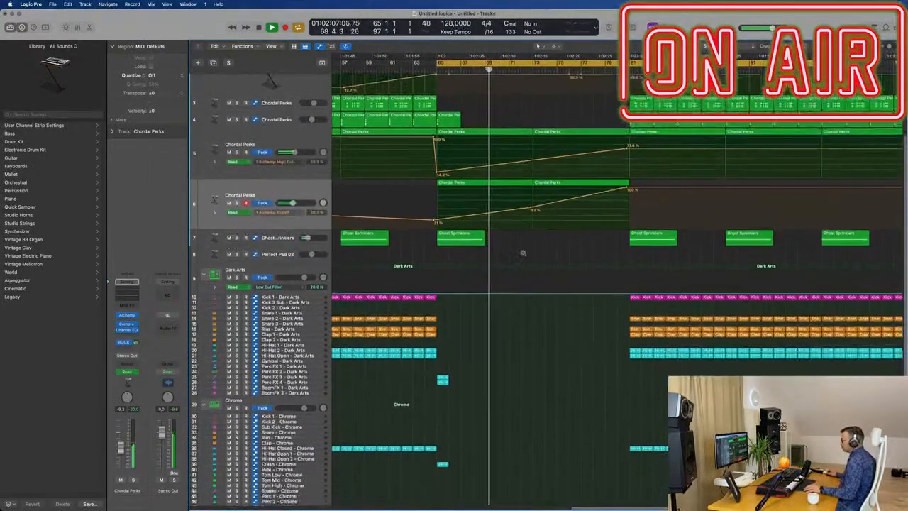
pyautogui.scroll(-2, 533, 266)
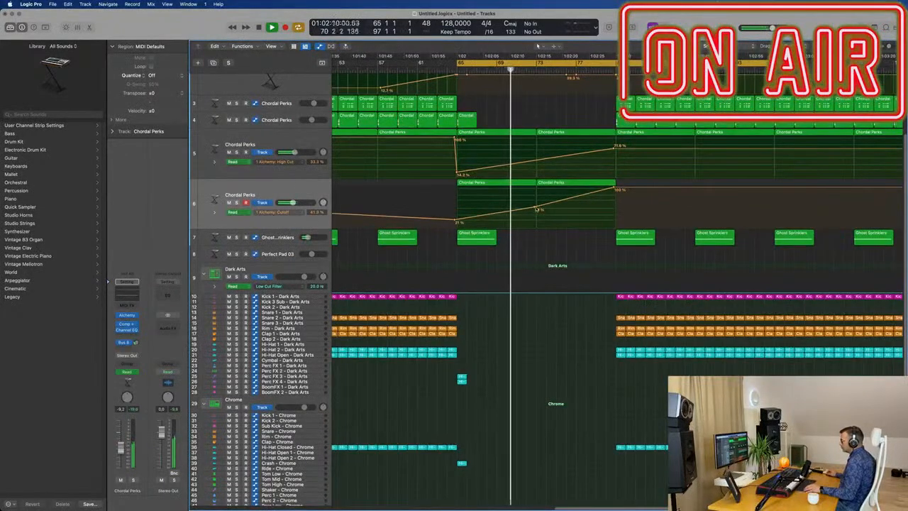
pyautogui.scroll(-3, 563, 190)
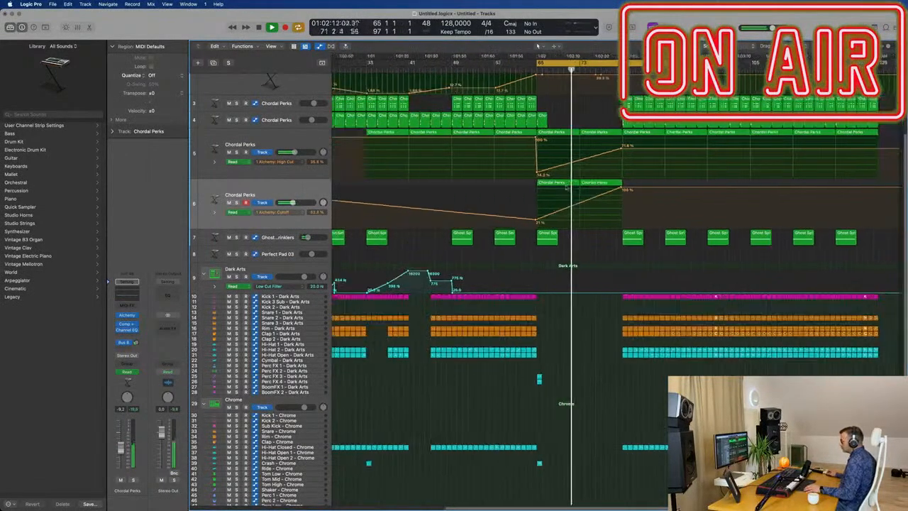
# Transpose all notes in the fourth Chordal Perks track's bar 73 region up one octave, then select both of the track's regions.
pyautogui.doubleClick(603, 183)
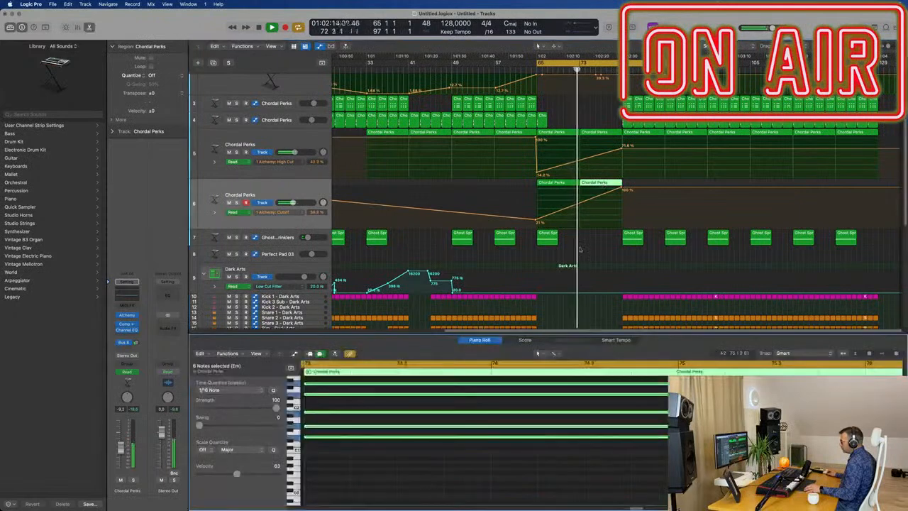
pyautogui.press('super+a')
pyautogui.hotkey('alt', 'shift', 'Up')
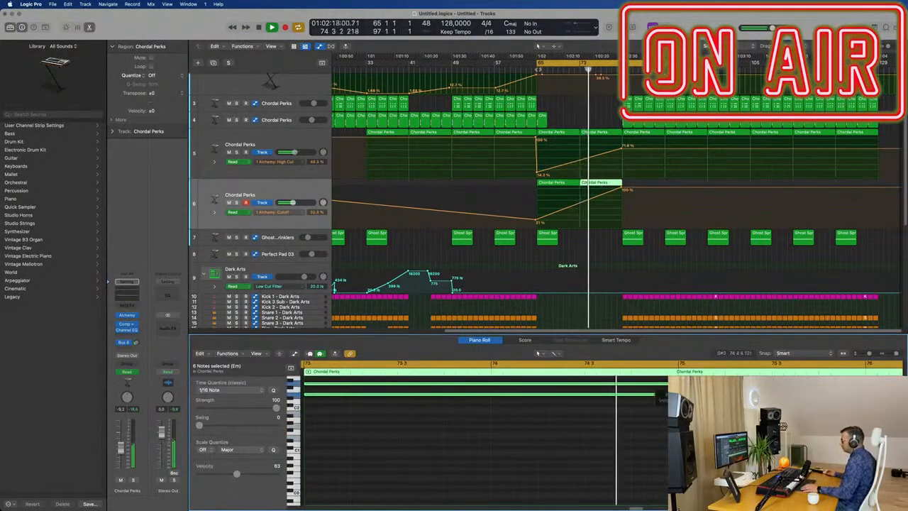
pyautogui.click(299, 188)
# Delete the first Chordal Perks track's four regions between bars 81 and 89.
pyautogui.press('super+Left')
pyautogui.scroll(3, 669, 195)
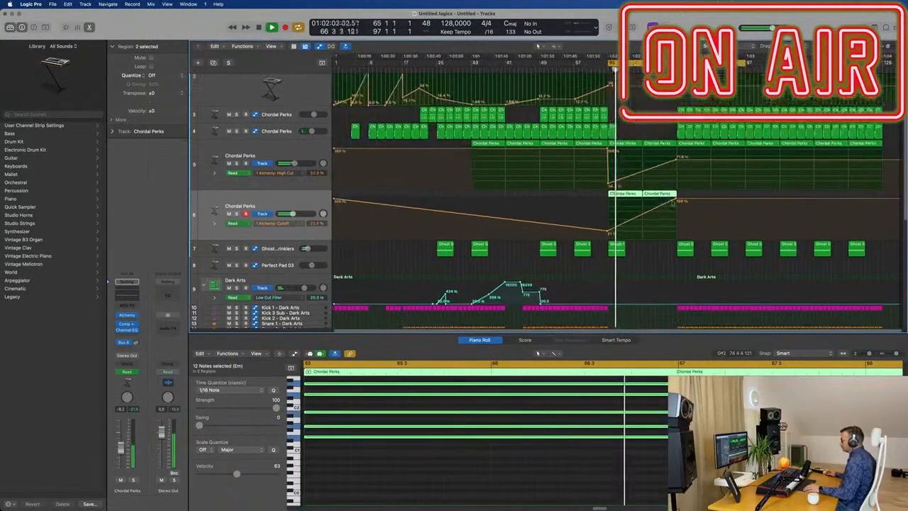
pyautogui.scroll(3, 699, 247)
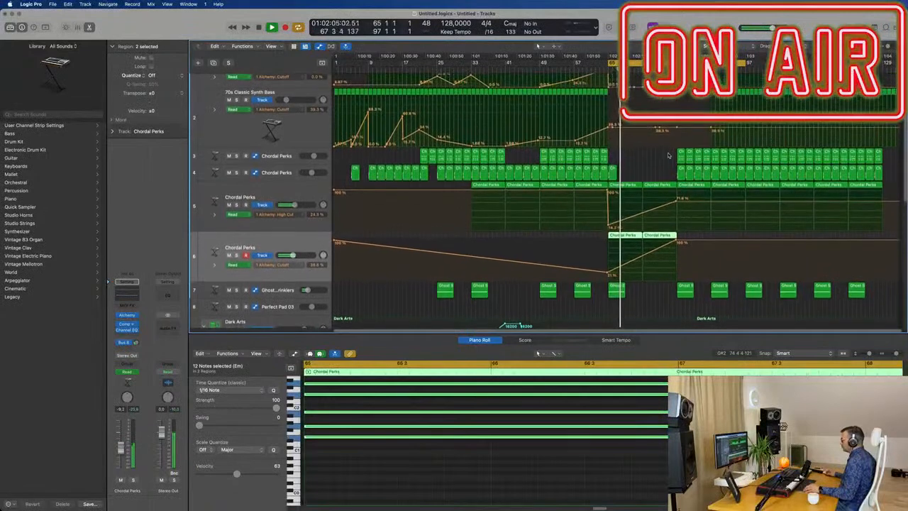
pyautogui.press('super+Right')
pyautogui.moveTo(674, 157); pyautogui.dragTo(718, 161)
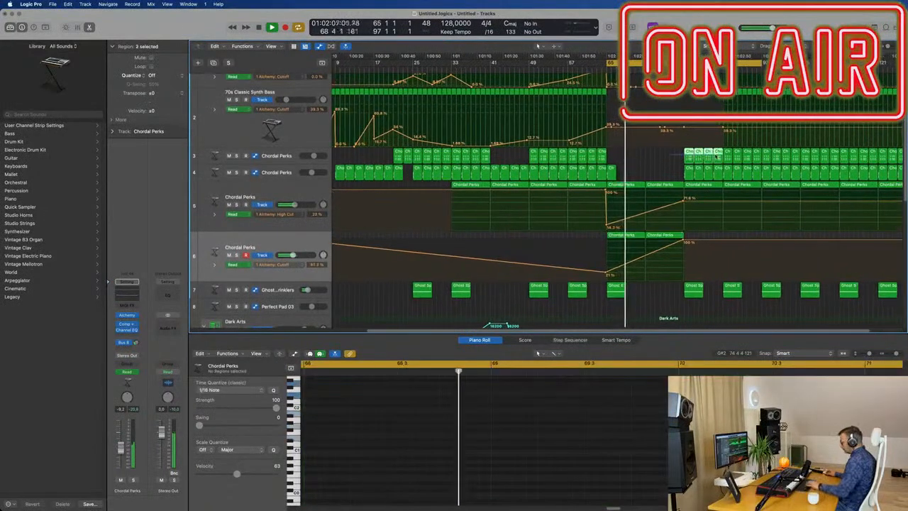
pyautogui.press('Delete')
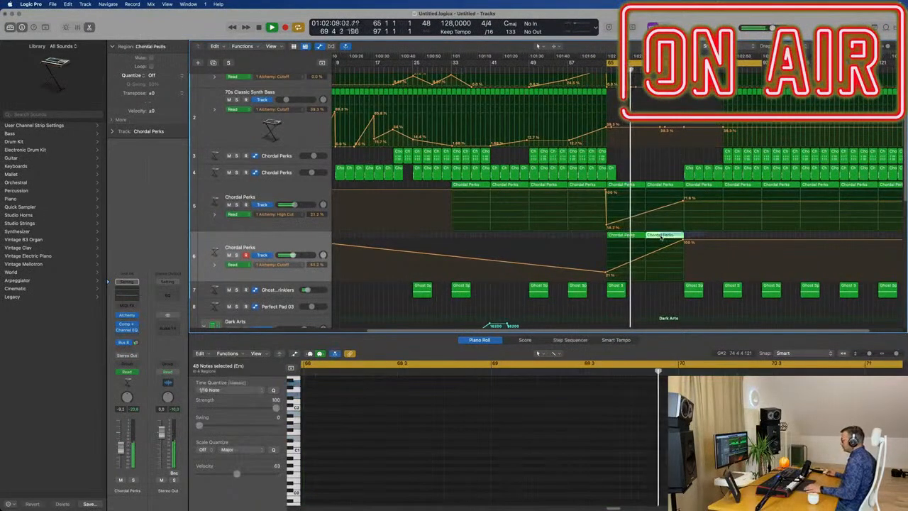
# Repeat the fourth Chordal Perks track's two breakdown regions into bars 81–97 and remove the copied Cutoff drop at bar 81.
pyautogui.click(664, 235)
pyautogui.moveTo(599, 236); pyautogui.dragTo(661, 237)
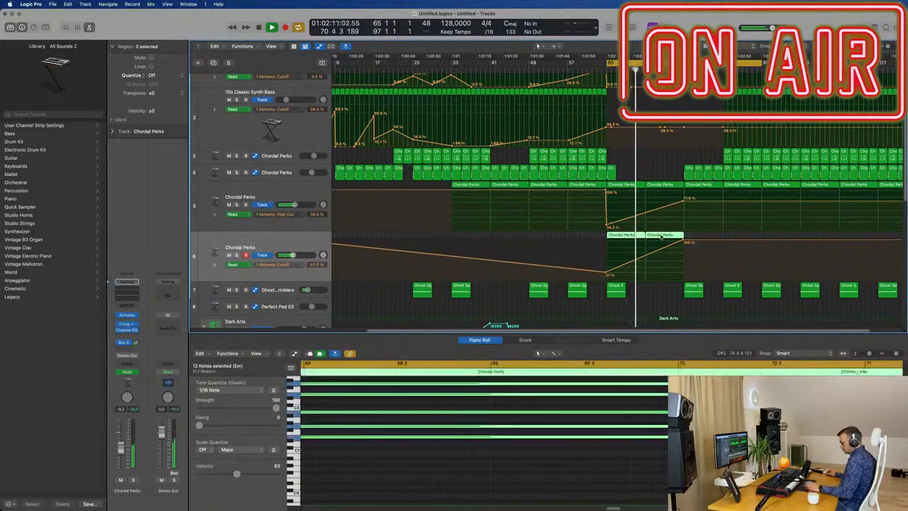
pyautogui.press('super+r')
pyautogui.press('super+Left')
pyautogui.press('super+Left')
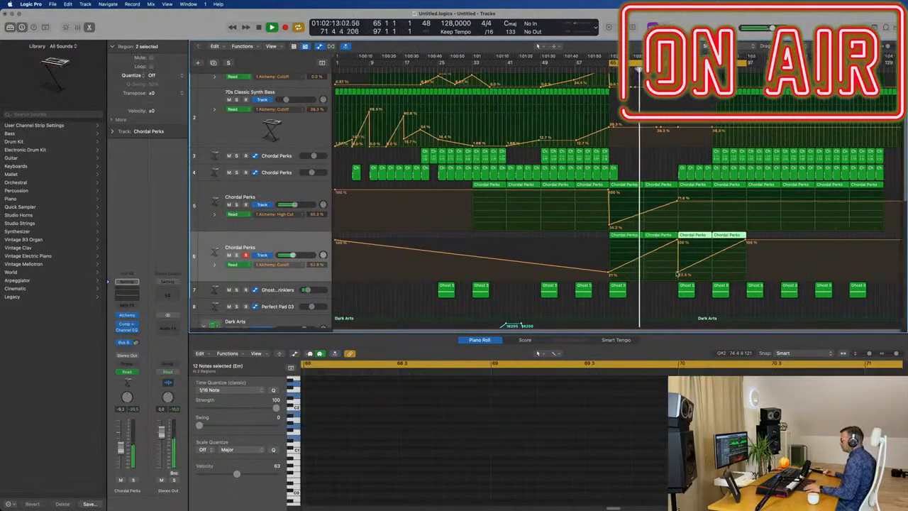
pyautogui.click(678, 274)
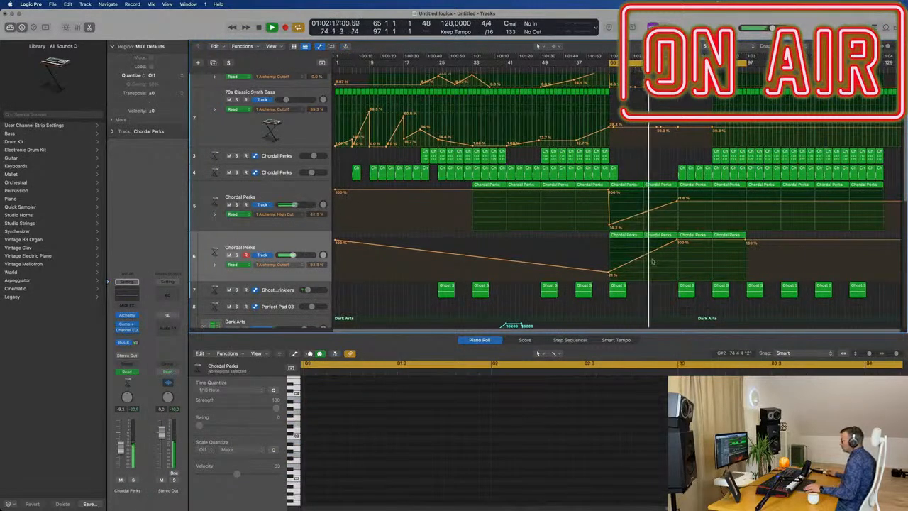
pyautogui.press('space')
pyautogui.press('space')
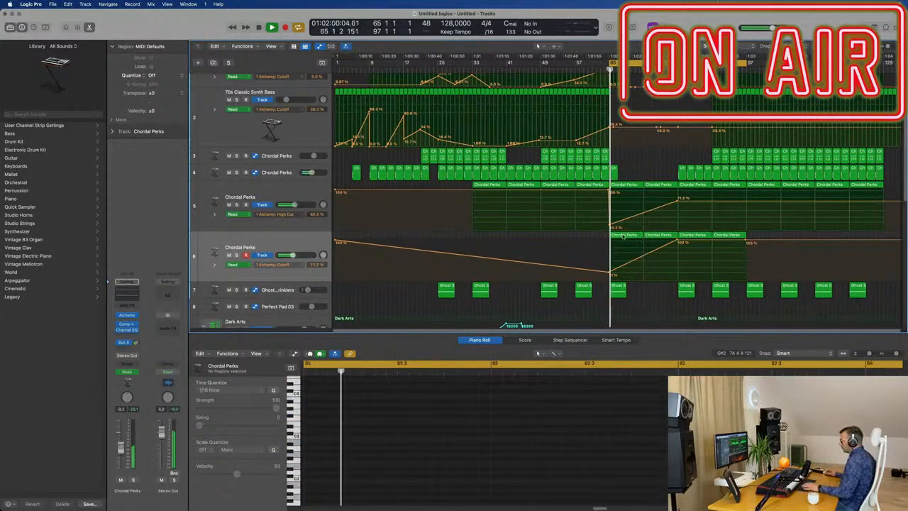
pyautogui.click(623, 237)
pyautogui.press('Delete')
pyautogui.moveTo(662, 242); pyautogui.dragTo(614, 253)
pyautogui.click(611, 257)
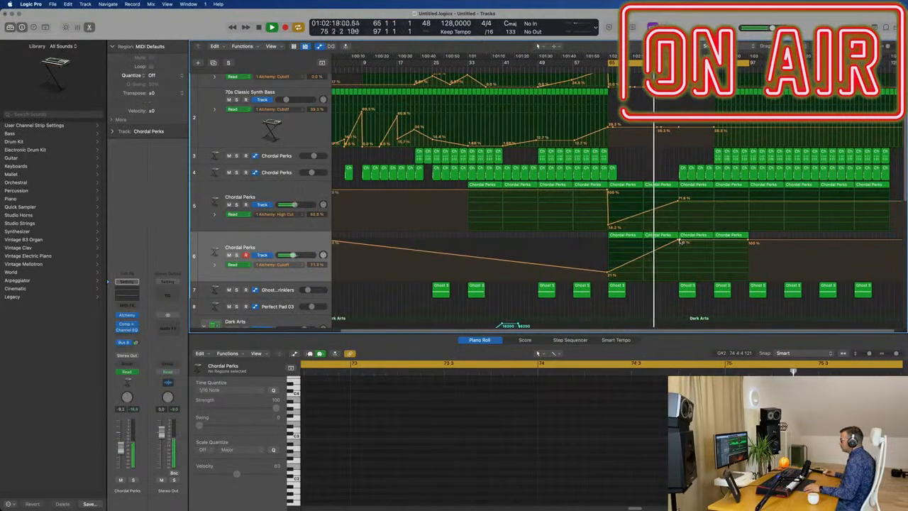
# Drop the fourth Chordal Perks track's Cutoff automation to 14.7% at bar 81, ramping up to 100% at bar 97.
pyautogui.moveTo(680, 242); pyautogui.dragTo(682, 252)
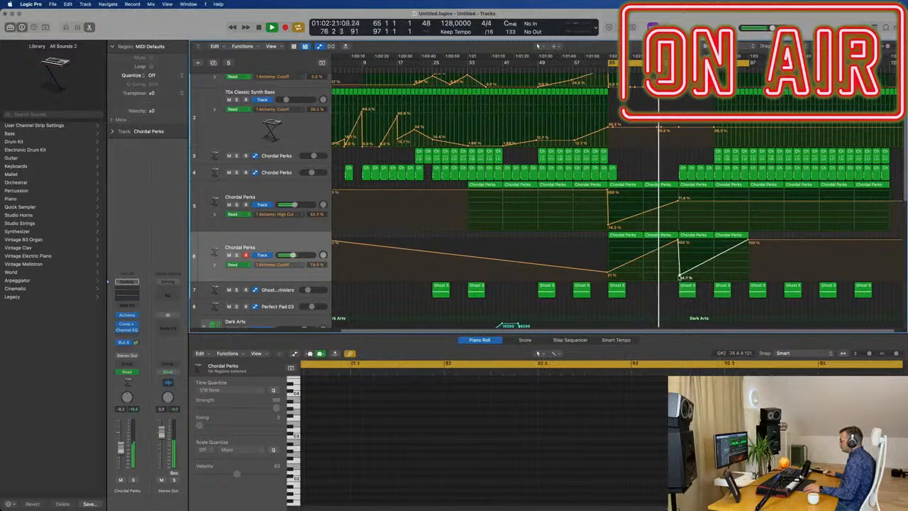
# Delete the Dark Arts snare, rim, clap and hi-hat regions between bars 81 and 89, keeping the kick.
pyautogui.scroll(-3, 681, 288)
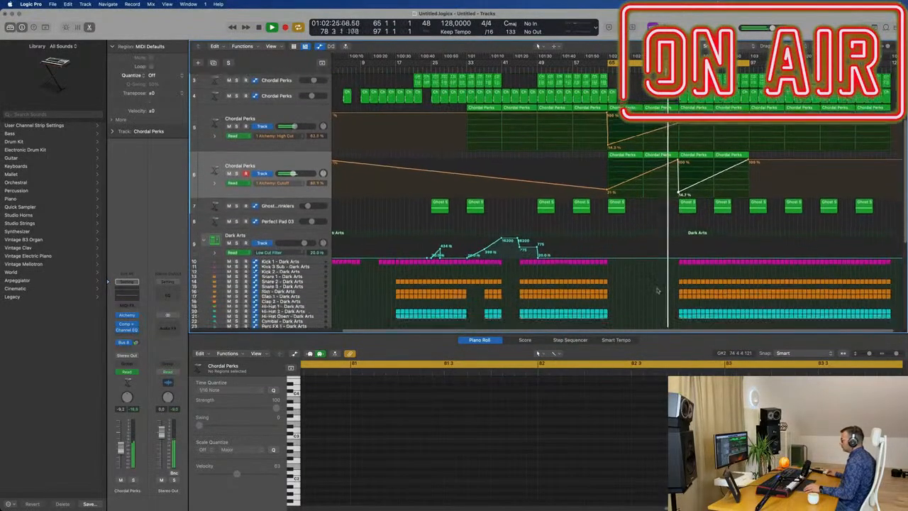
pyautogui.scroll(-3, 669, 292)
pyautogui.moveTo(689, 262); pyautogui.dragTo(708, 273)
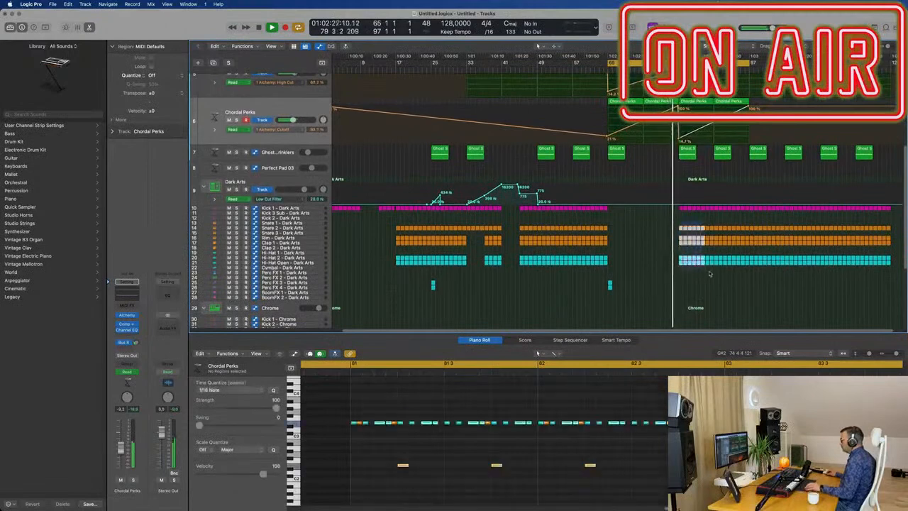
pyautogui.press('BackSpace')
# Put four regions back on the first Chordal Perks track between bars 81 and 89.
pyautogui.scroll(3, 697, 276)
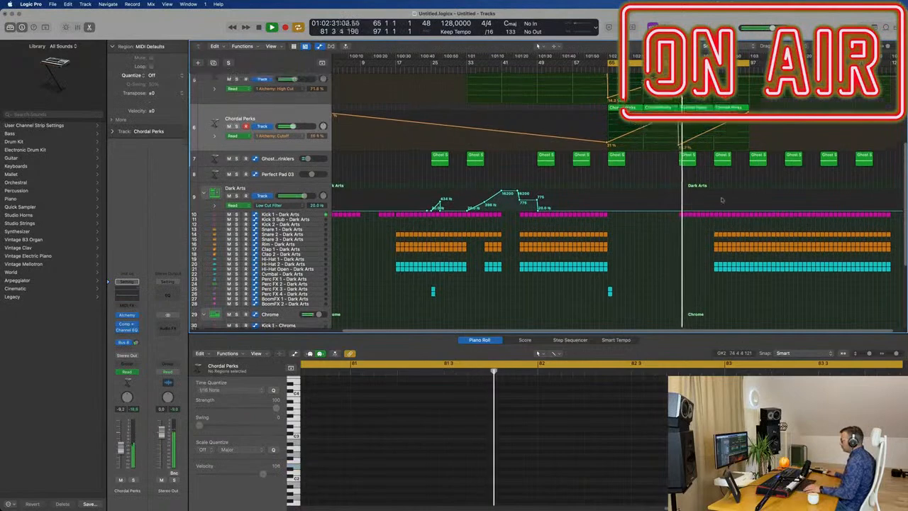
pyautogui.scroll(5, 711, 158)
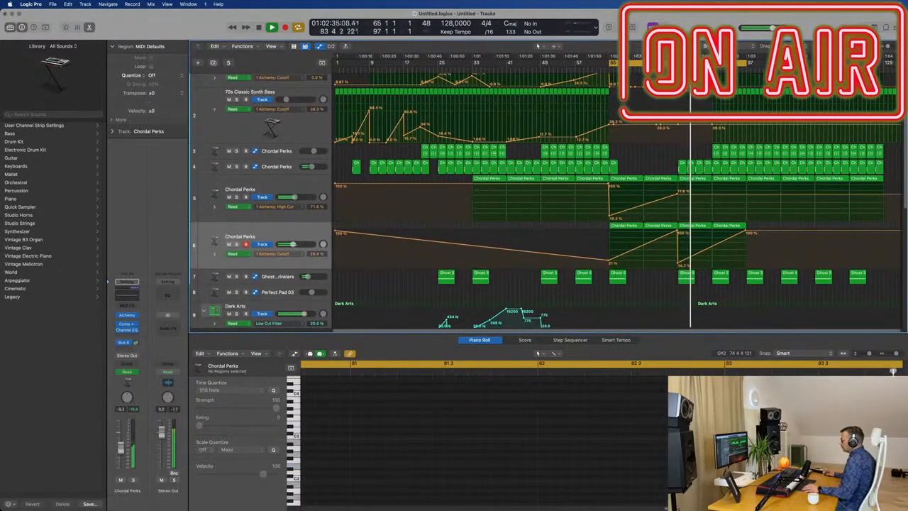
pyautogui.moveTo(699, 153)
pyautogui.mouseDown()
pyautogui.moveTo(742, 153)
pyautogui.moveTo(682, 151)
pyautogui.mouseUp()
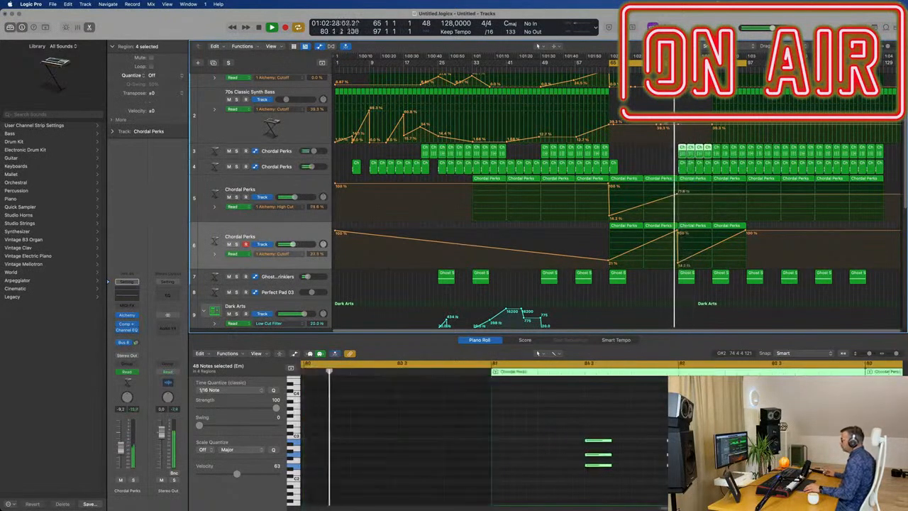
# Delete the Chrome kit's closed hi-hat regions between bars 81 and 89.
pyautogui.scroll(-3, 661, 298)
pyautogui.scroll(-10, 661, 299)
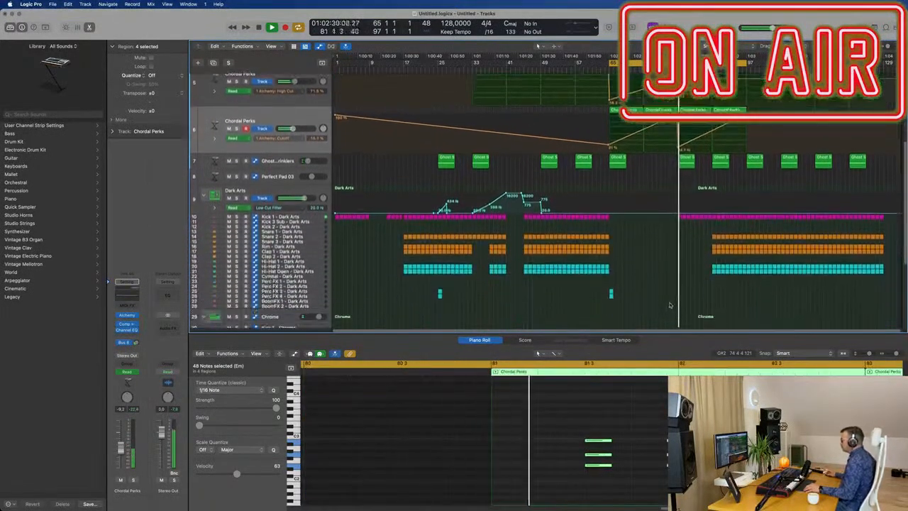
pyautogui.moveTo(667, 245); pyautogui.dragTo(713, 266)
pyautogui.press('Delete')
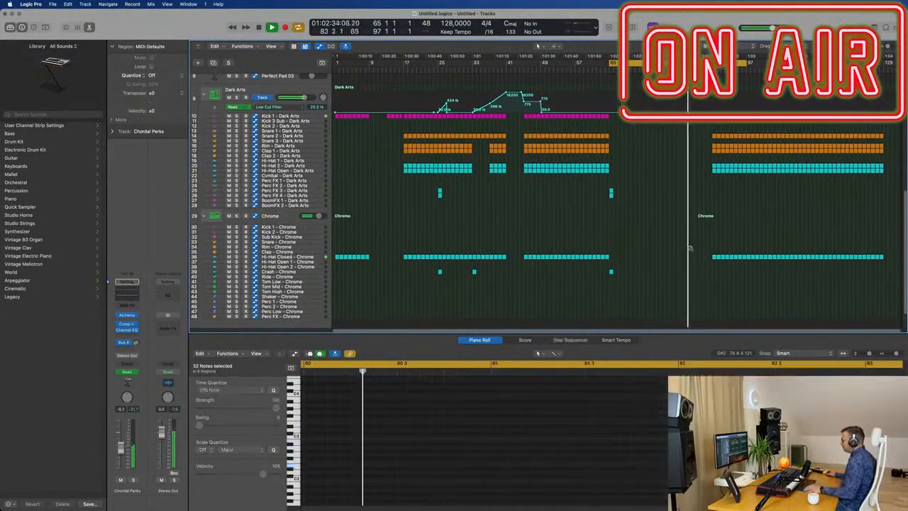
# Listen through bars 82–90 and examine the drum, chord and bass tracks around the end of the breakdown.
pyautogui.press('super+Right')
pyautogui.press('super+Right')
pyautogui.press('super+Right')
pyautogui.scroll(4, 711, 248)
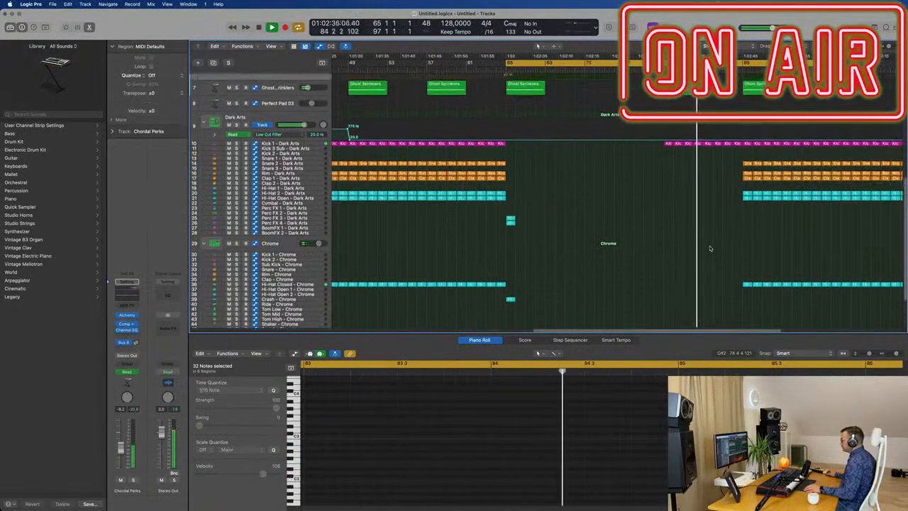
pyautogui.press('super+Left')
pyautogui.press('super+Left')
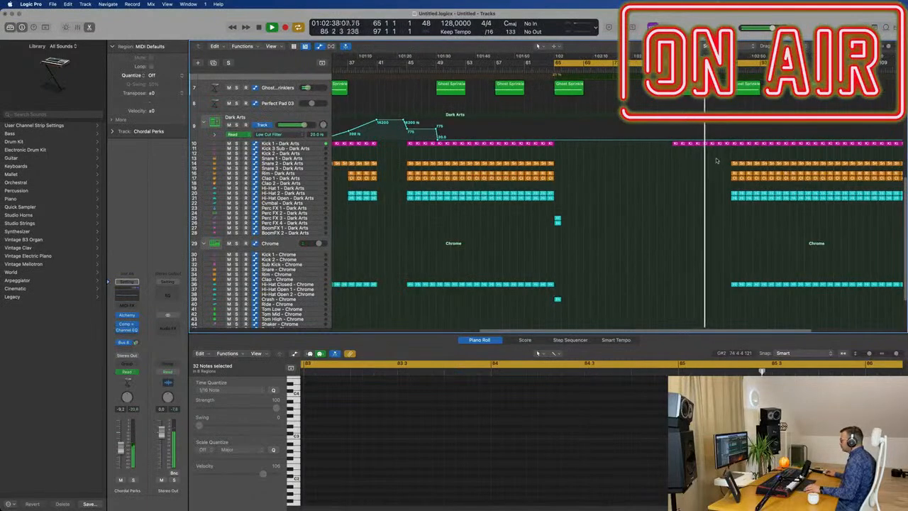
pyautogui.scroll(4, 718, 164)
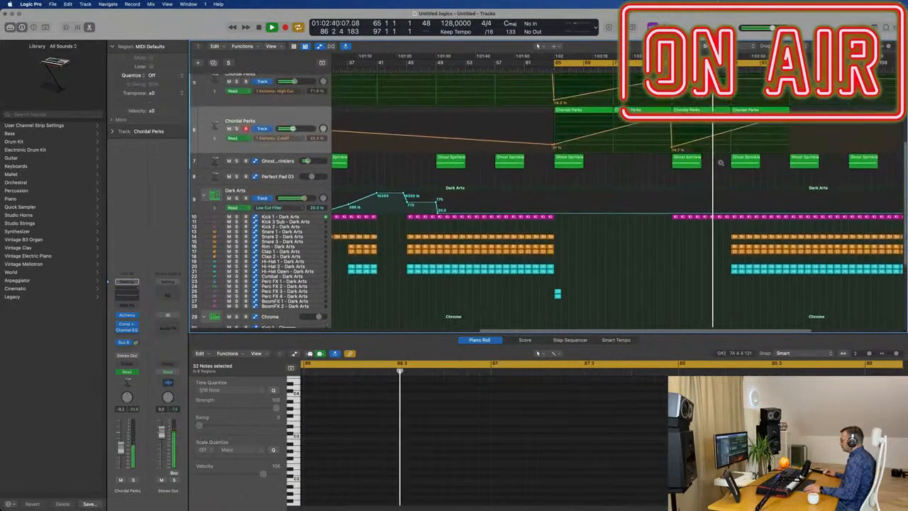
pyautogui.press('super+Right')
pyautogui.press('super+Left')
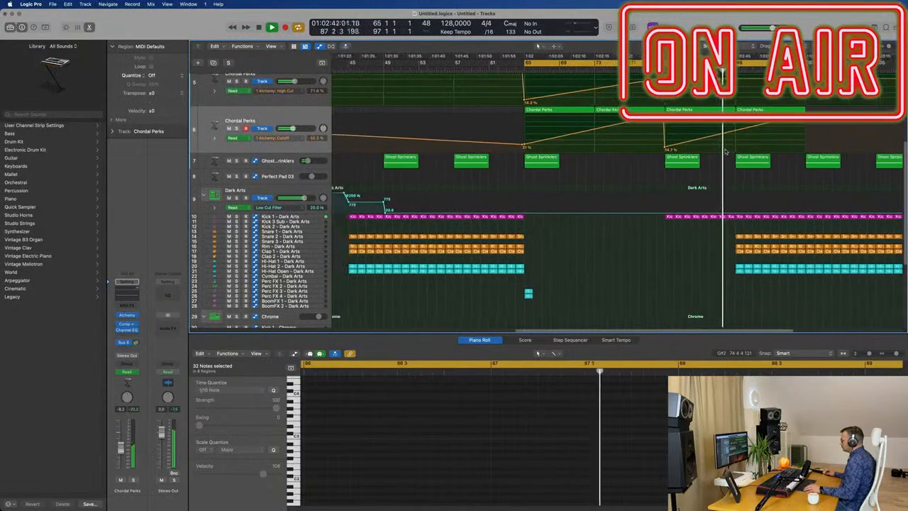
pyautogui.scroll(2, 727, 153)
pyautogui.scroll(5, 726, 154)
pyautogui.press('super+Left')
pyautogui.press('super+Left')
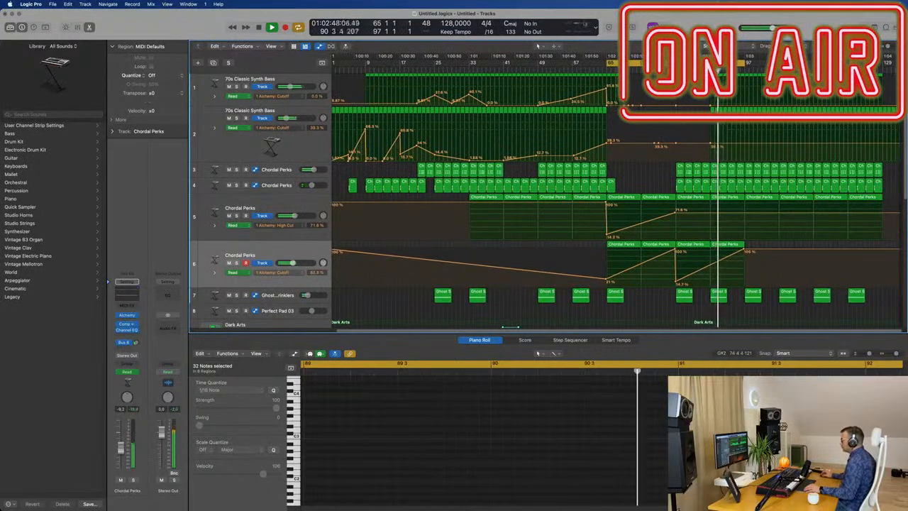
# Delete the first bass track's regions in bars 89–97 and ramp the second's Cutoff from 0% at bar 89 to about 39% at bar 97.
pyautogui.scroll(1, 615, 201)
pyautogui.moveTo(709, 80); pyautogui.dragTo(742, 82)
pyautogui.press('Delete')
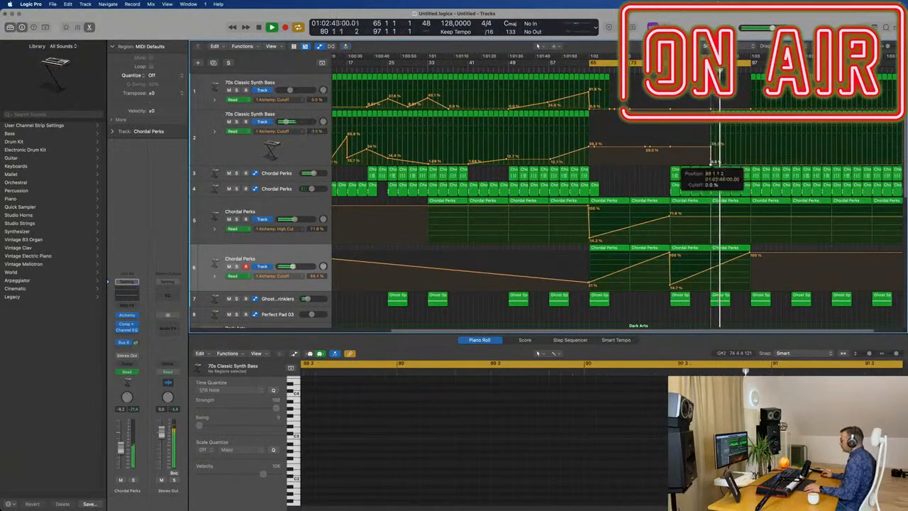
pyautogui.moveTo(751, 164); pyautogui.dragTo(751, 146)
# Replay the build-up into bar 97 and examine the chord, drum and bass tracks at that transition.
pyautogui.scroll(-1, 742, 156)
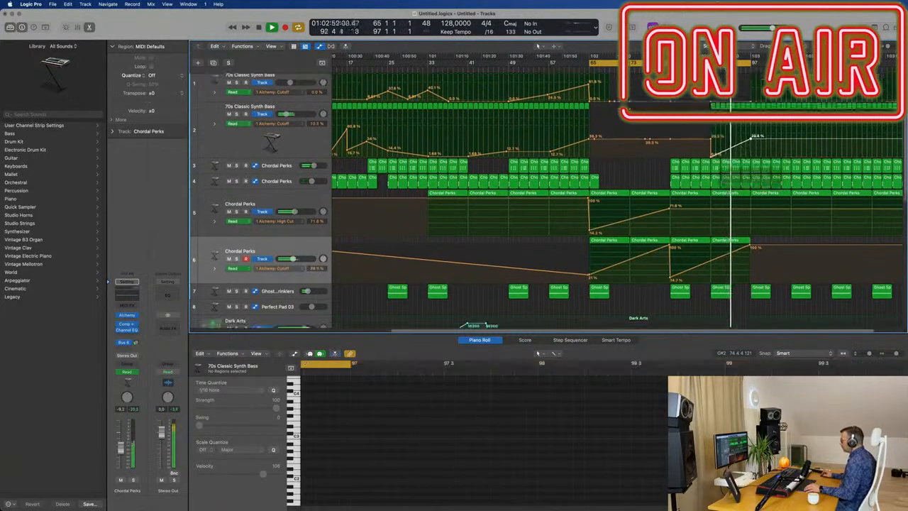
pyautogui.scroll(-3, 742, 156)
pyautogui.scroll(-2, 735, 202)
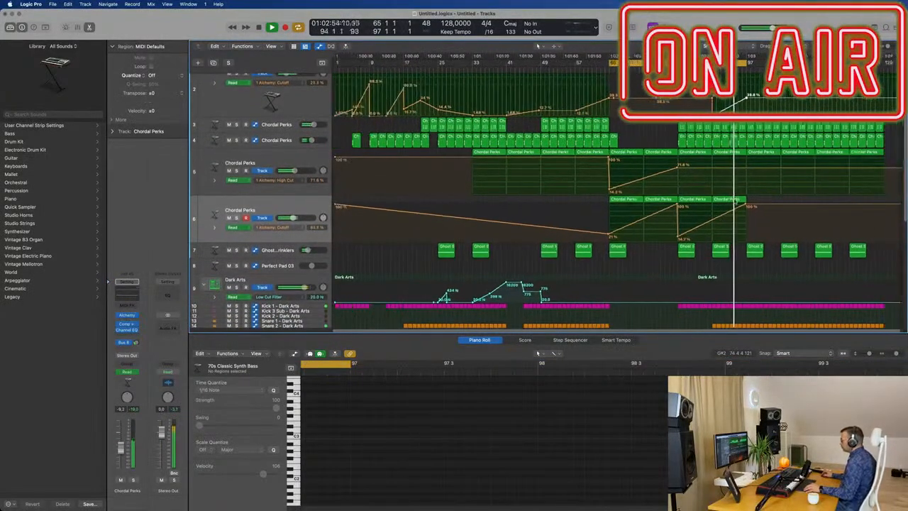
pyautogui.scroll(3, 738, 203)
pyautogui.scroll(-2, 745, 249)
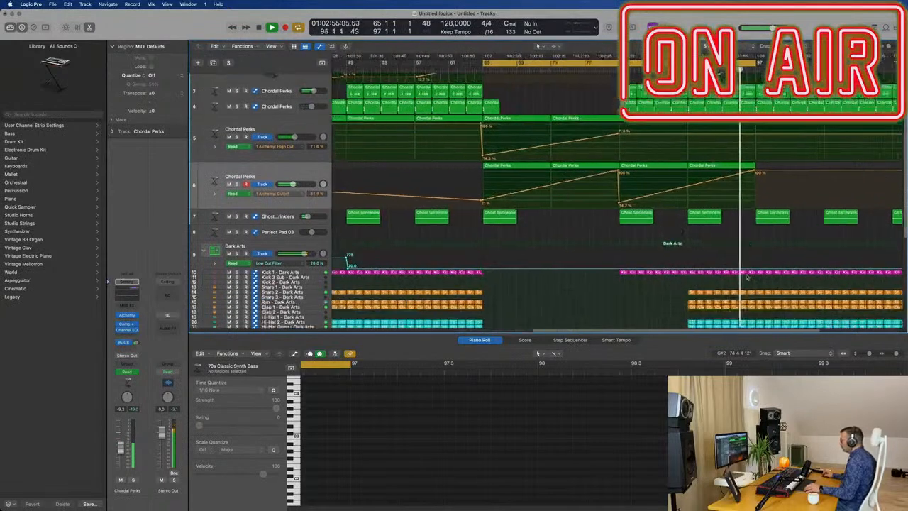
pyautogui.scroll(-2, 752, 277)
pyautogui.scroll(-1, 758, 278)
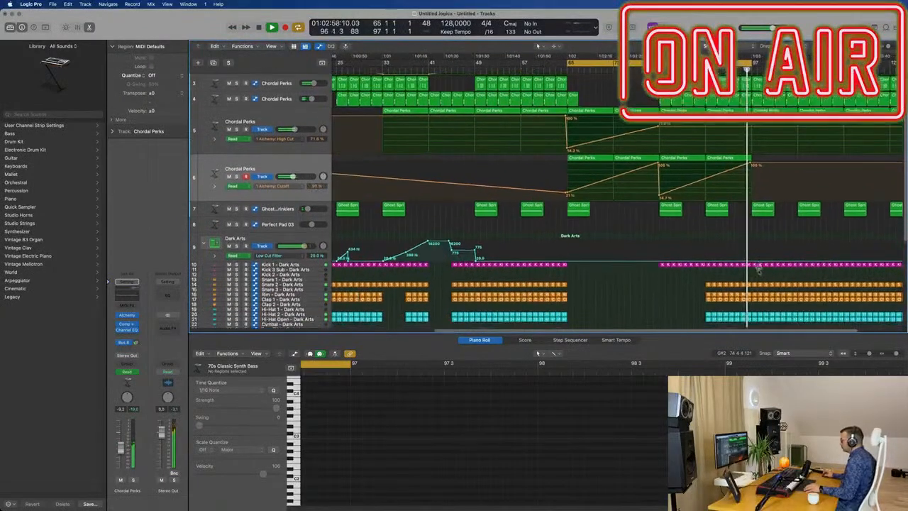
pyautogui.scroll(2, 758, 270)
pyautogui.click(709, 71)
pyautogui.scroll(5, 746, 107)
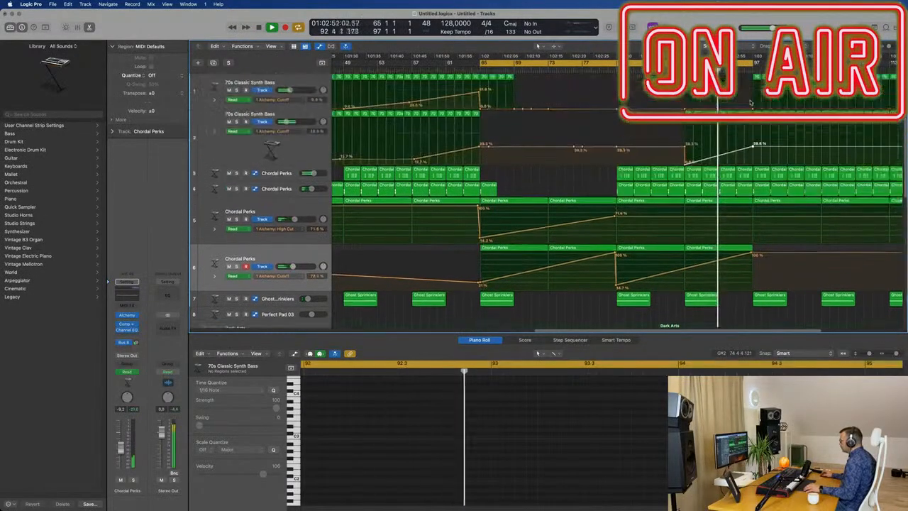
pyautogui.scroll(-2, 745, 108)
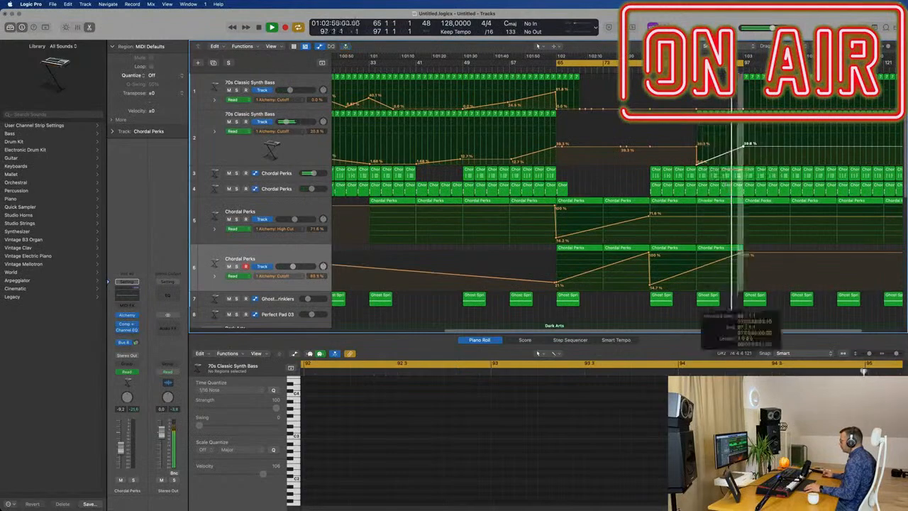
# Delete everything in bar 96–97 across all melodic and drum tracks, splitting the notes that cross the boundary.
pyautogui.scroll(-6, 734, 269)
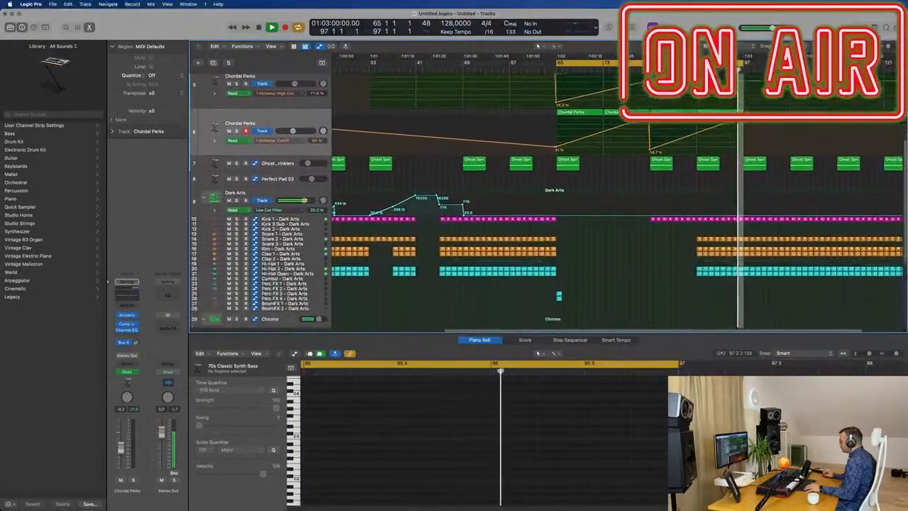
pyautogui.scroll(-3, 740, 298)
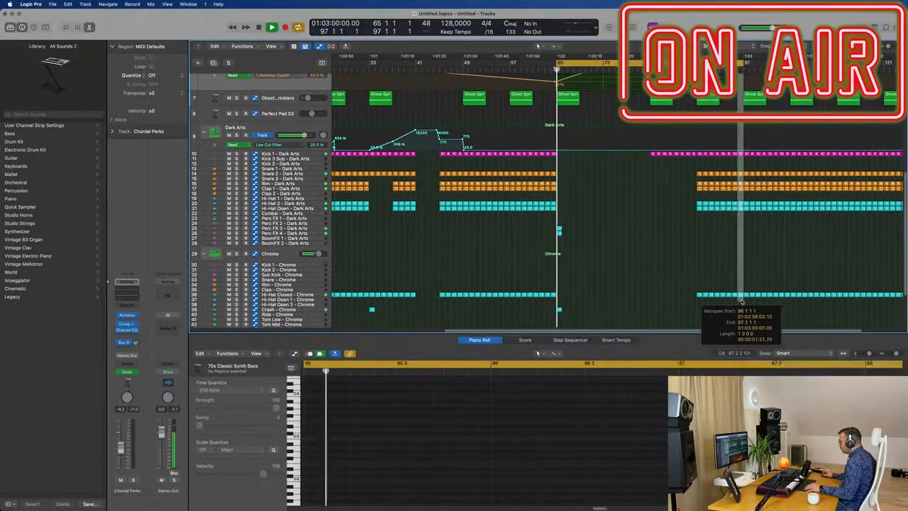
pyautogui.moveTo(742, 302); pyautogui.dragTo(743, 301)
pyautogui.press('Delete')
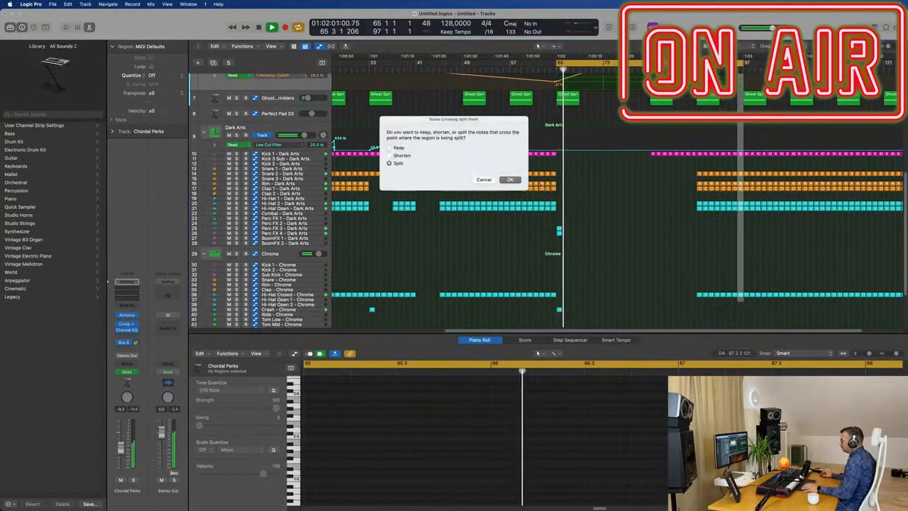
pyautogui.press('Return')
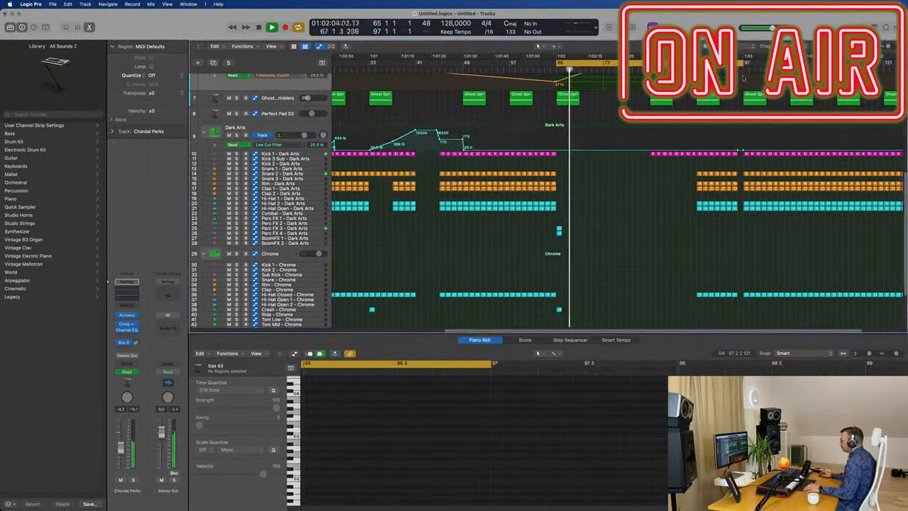
# Replay the end of the build-up and examine all tracks around the one-bar gap before bar 97.
pyautogui.click(690, 69)
pyautogui.scroll(-3, 727, 108)
pyautogui.scroll(3, 727, 108)
pyautogui.scroll(2, 769, 127)
pyautogui.scroll(3, 770, 127)
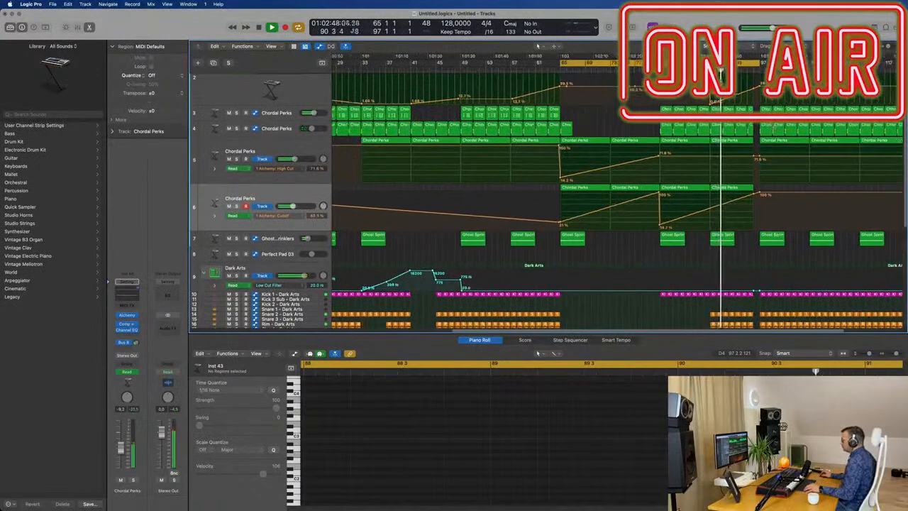
pyautogui.scroll(-3, 773, 127)
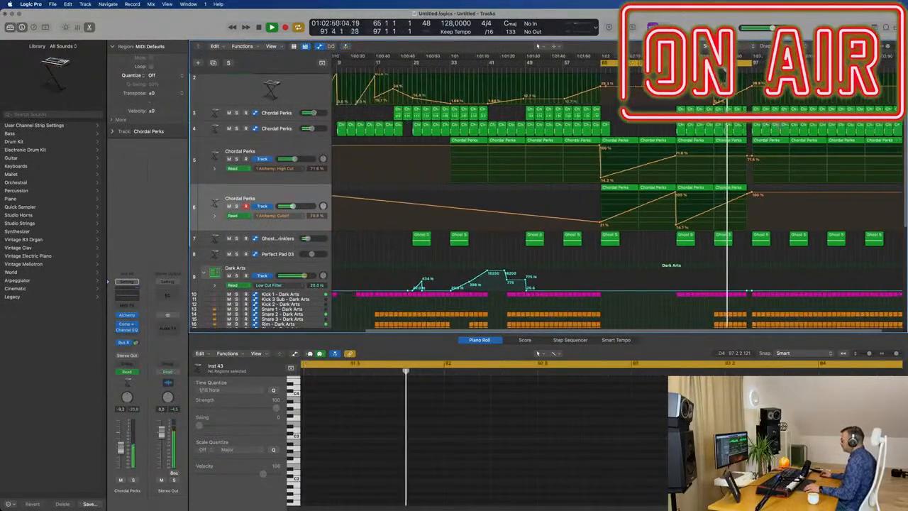
pyautogui.scroll(6, 777, 126)
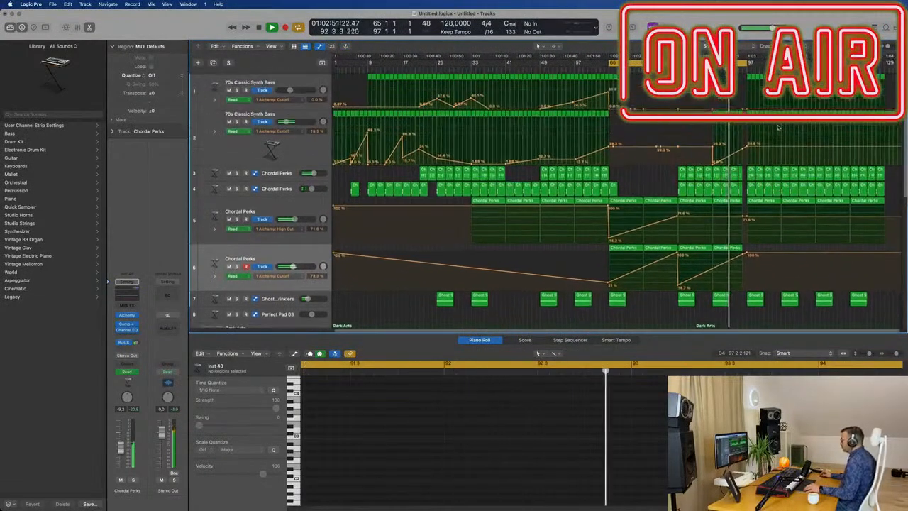
pyautogui.scroll(-3, 780, 142)
pyautogui.scroll(-3, 791, 251)
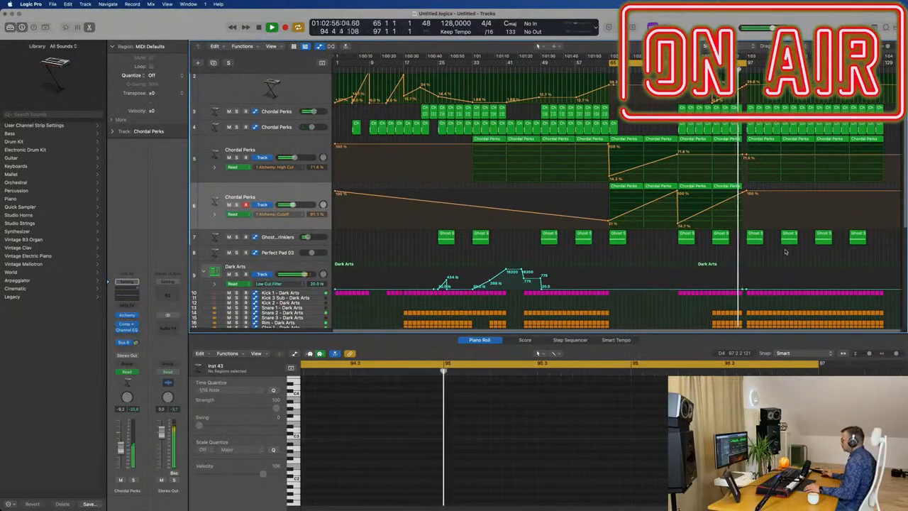
pyautogui.scroll(3, 794, 252)
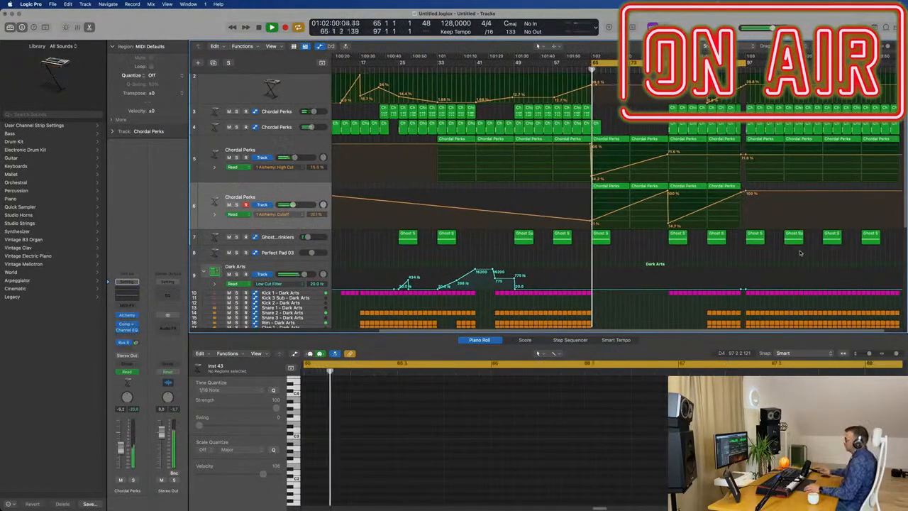
# Copy the Dark Arts Perc FX hits and the Chrome crash from bar 65 to bar 97 and replay from bar 89.
pyautogui.scroll(-1, 685, 266)
pyautogui.scroll(-6, 682, 266)
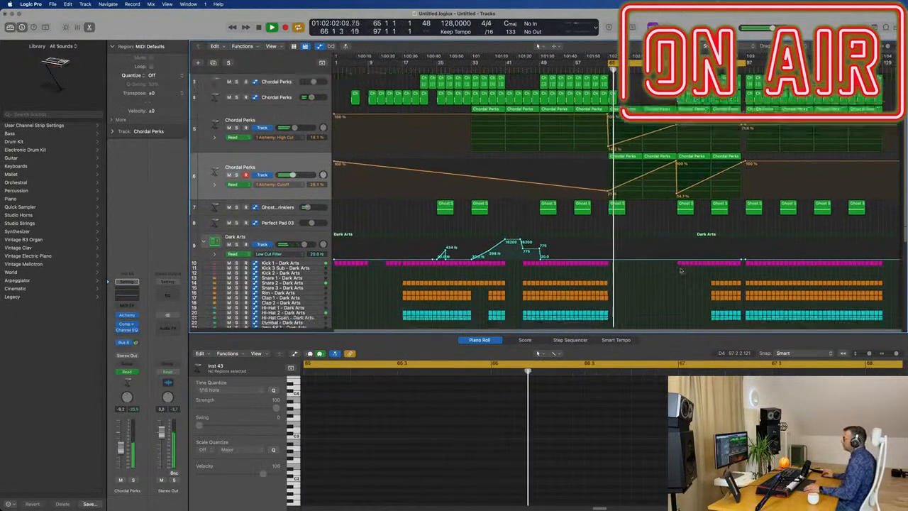
pyautogui.scroll(-2, 586, 213)
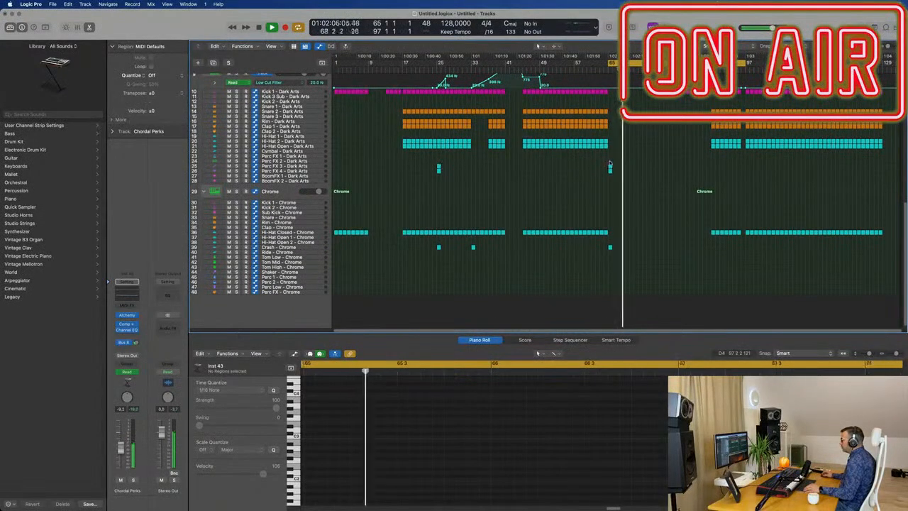
pyautogui.moveTo(606, 161); pyautogui.dragTo(614, 261)
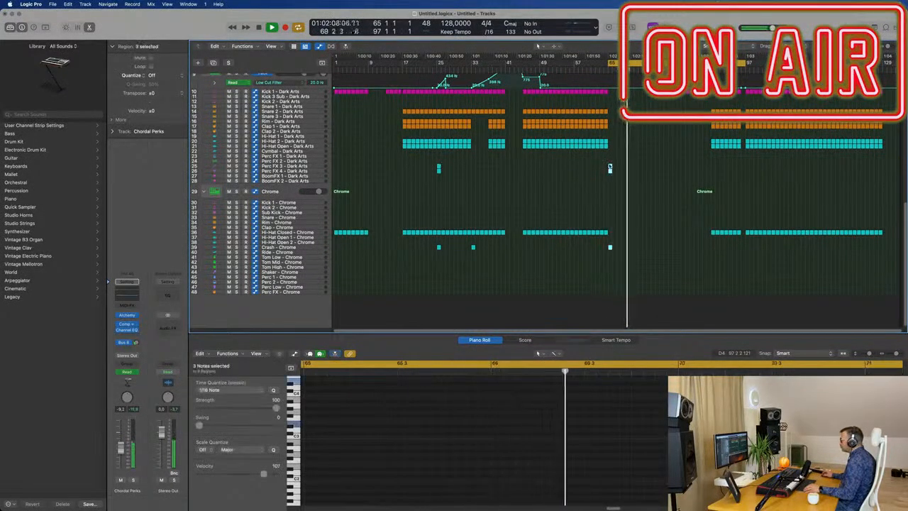
pyautogui.moveTo(610, 166); pyautogui.dragTo(747, 170)
pyautogui.press('space')
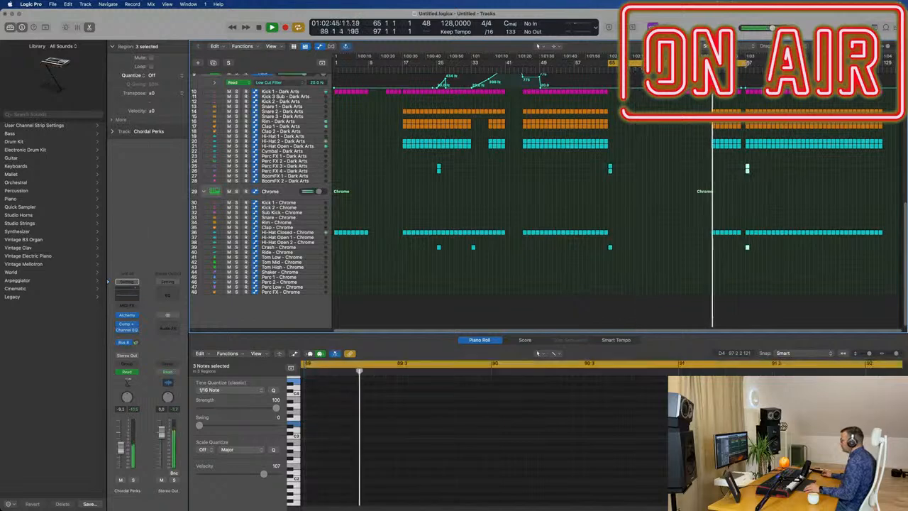
# Raise the first bass track's Cutoff at bar 97 and ramp it down to about 29% at bar 105.
pyautogui.scroll(5, 747, 127)
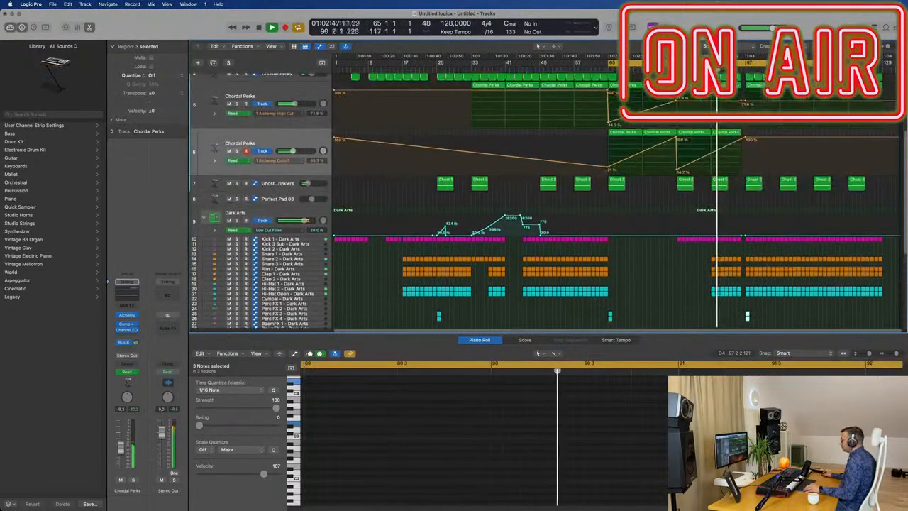
pyautogui.scroll(3, 746, 136)
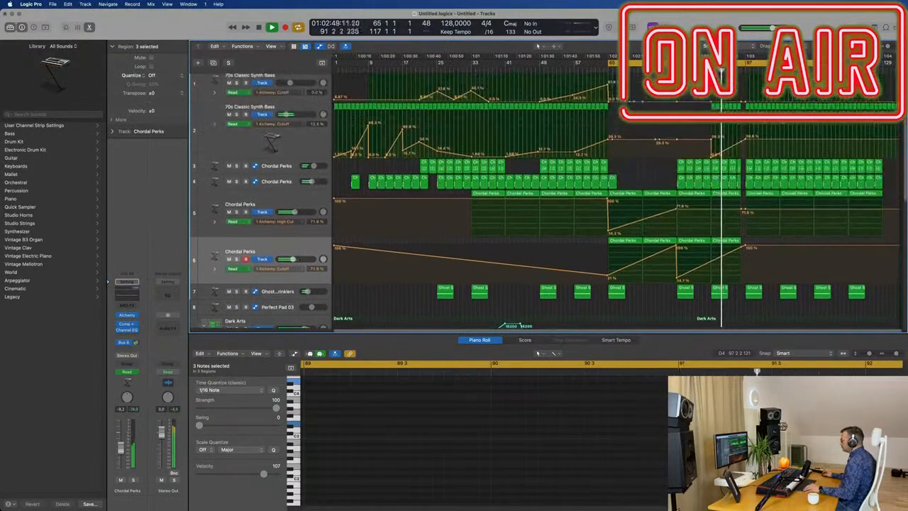
pyautogui.scroll(3, 754, 105)
pyautogui.moveTo(747, 109); pyautogui.dragTo(747, 94)
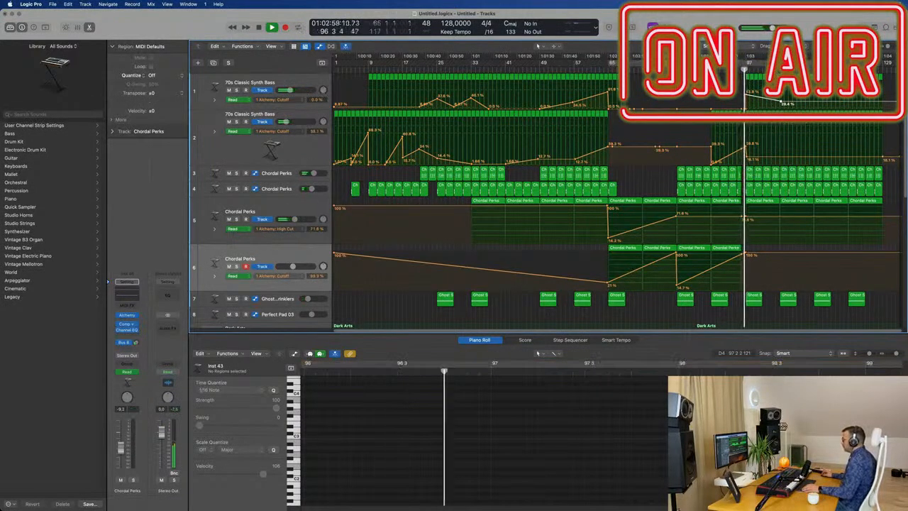
# Cycle bars 97–129 and shape the second bass track's Cutoff to peak at about 38% at bar 113.
pyautogui.moveTo(751, 65); pyautogui.dragTo(883, 72)
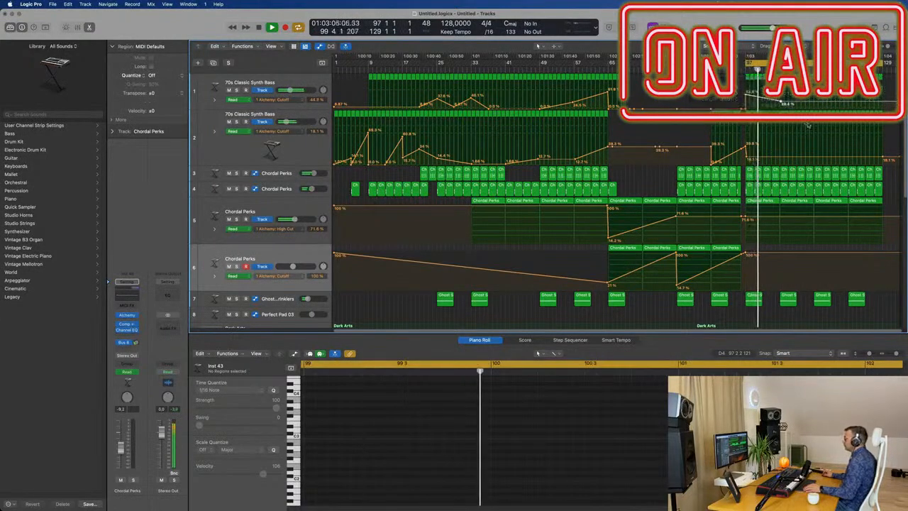
pyautogui.press('super+Right')
pyautogui.press('super+Right')
pyautogui.press('super+Left')
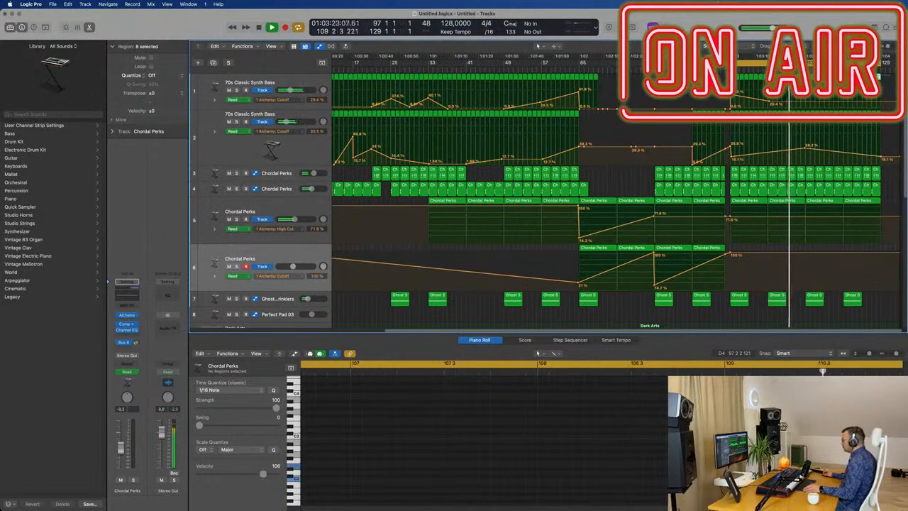
# Delete the regions of the first bass track and the second Chordal Perks track in bars 113–129.
pyautogui.press('Delete')
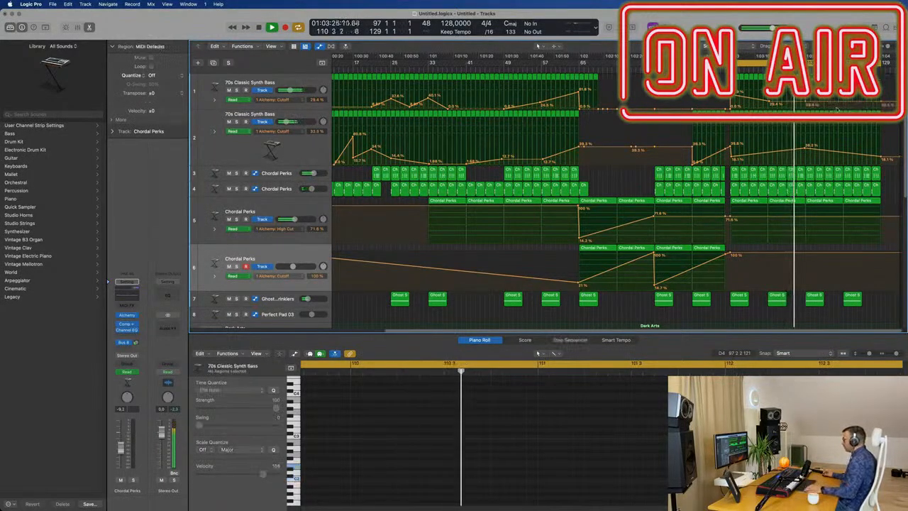
pyautogui.scroll(-3, 839, 152)
pyautogui.scroll(2, 892, 192)
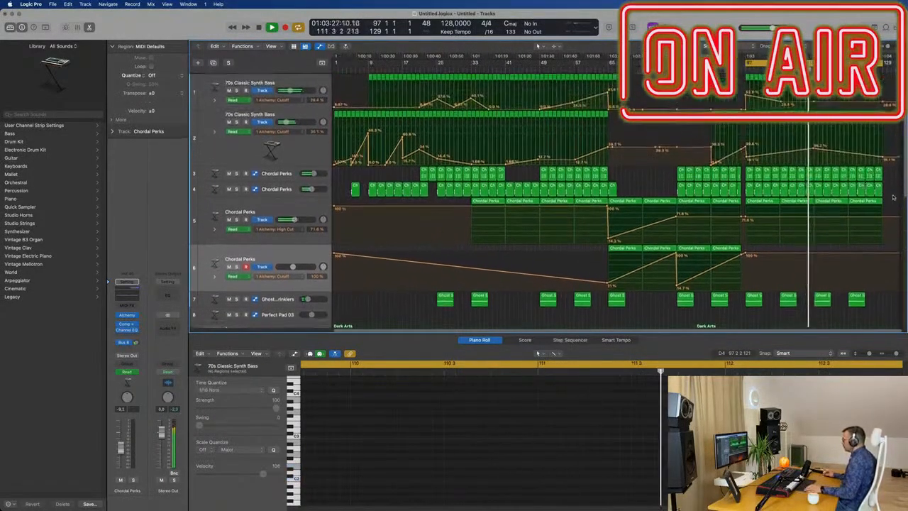
pyautogui.moveTo(892, 192); pyautogui.dragTo(818, 194)
pyautogui.press('Delete')
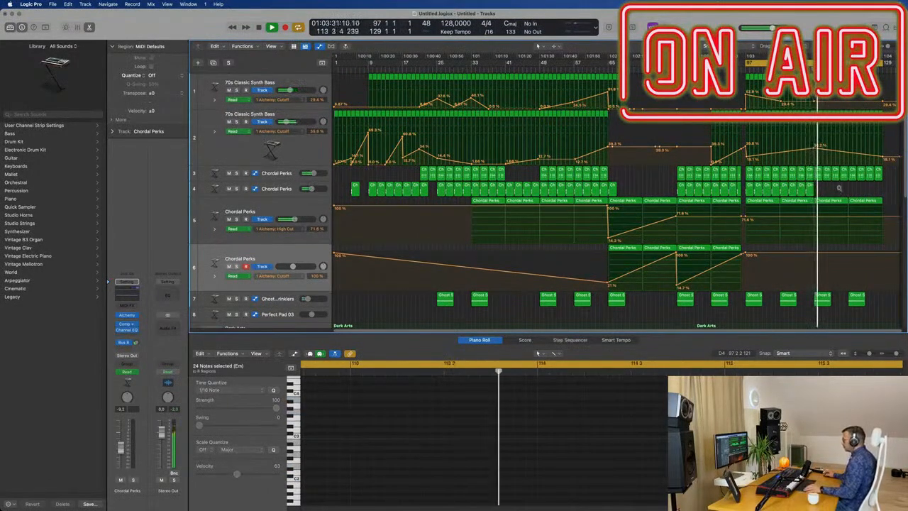
# Lower the second bass track's Cutoff to about 1.7% at bar 129 and delete the High Cut-automated Chordal Perks region in bars 121–129.
pyautogui.moveTo(883, 157); pyautogui.dragTo(883, 163)
pyautogui.click(867, 200)
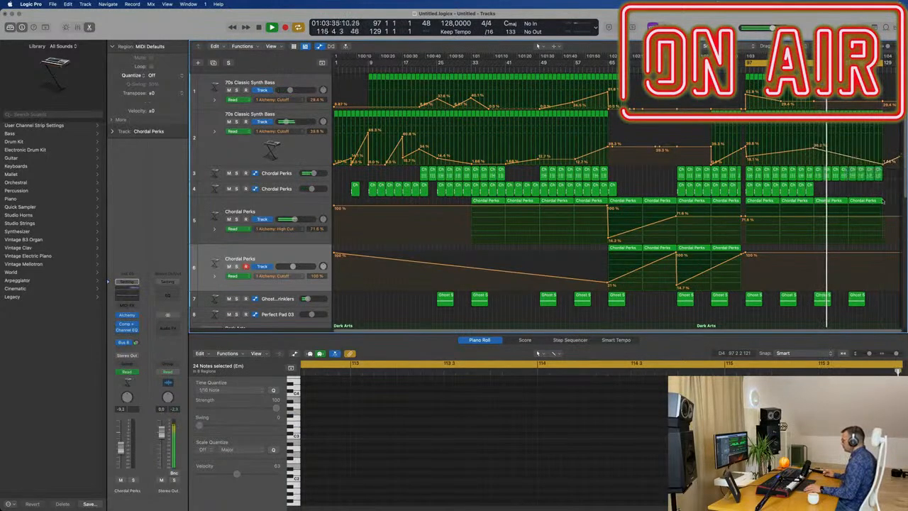
pyautogui.press('Delete')
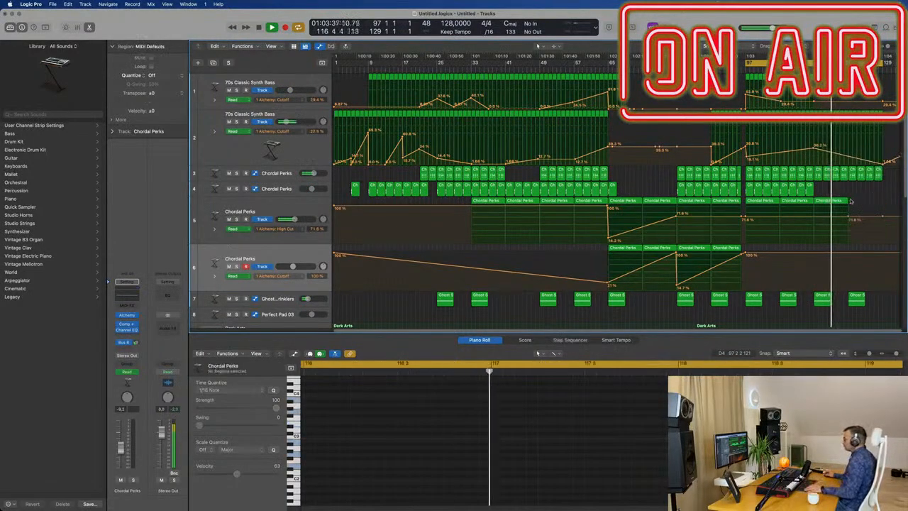
# Delete the last Ghost Sprinklers region, starting at bar 121.
pyautogui.scroll(-3, 850, 229)
pyautogui.click(855, 231)
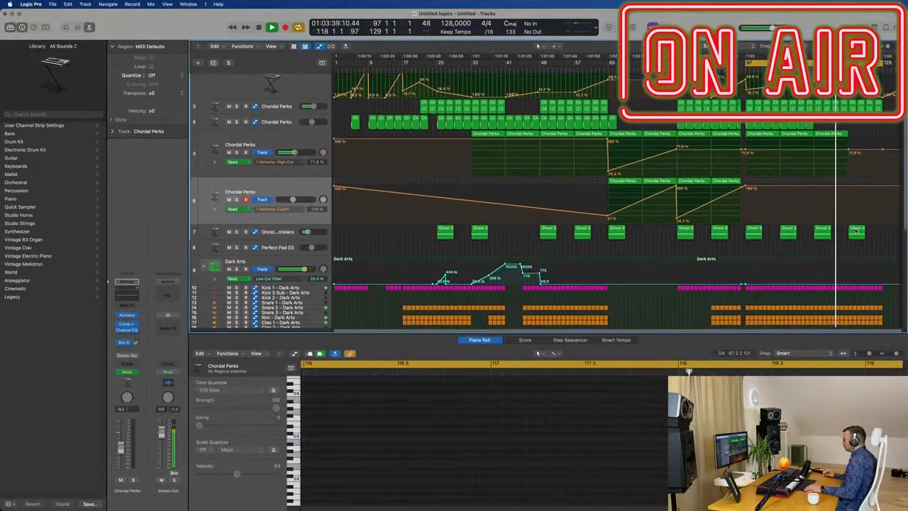
pyautogui.press('Delete')
# Ramp the Dark Arts Low Cut Filter from 20 Hz at bar 121 to about 16200 Hz at bar 129.
pyautogui.scroll(-2, 856, 252)
pyautogui.scroll(-2, 856, 252)
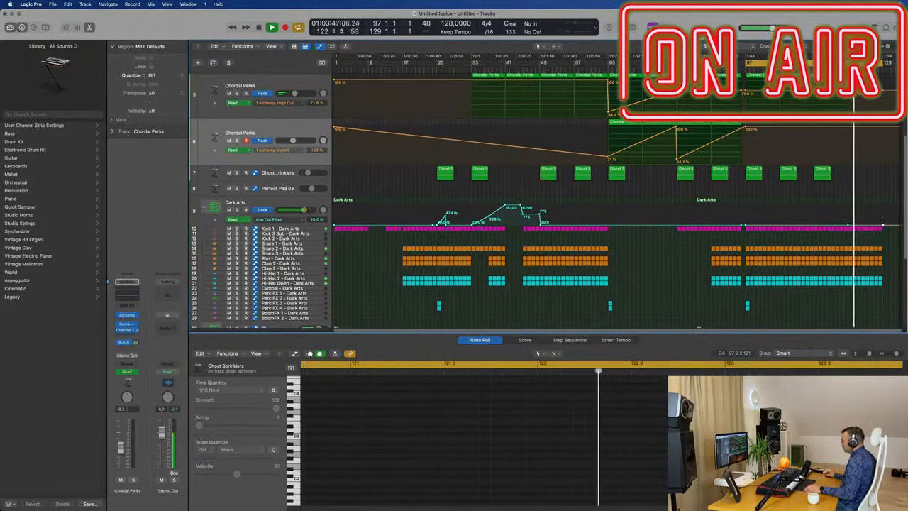
pyautogui.moveTo(883, 226); pyautogui.dragTo(883, 207)
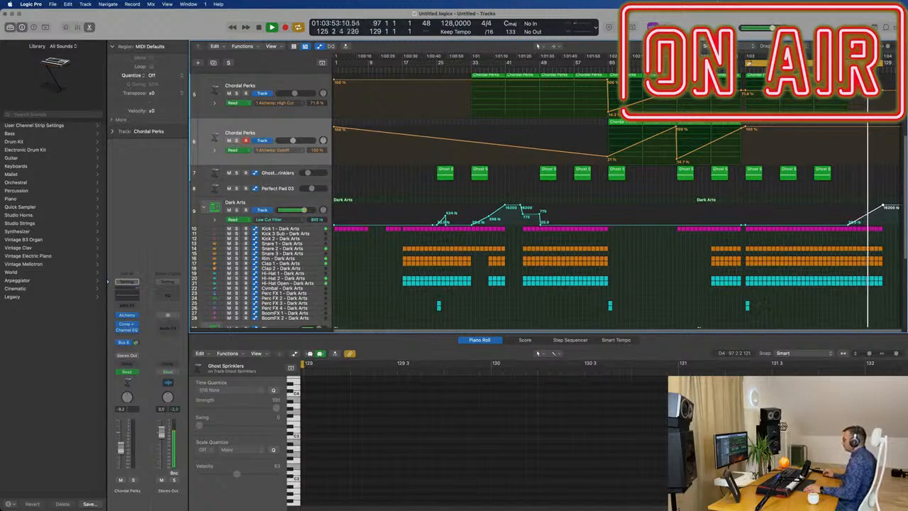
# Hide the lower editor, extend the cycle to bars 1–129 and fit the whole arrangement in view for playback from the start.
pyautogui.scroll(2, 698, 153)
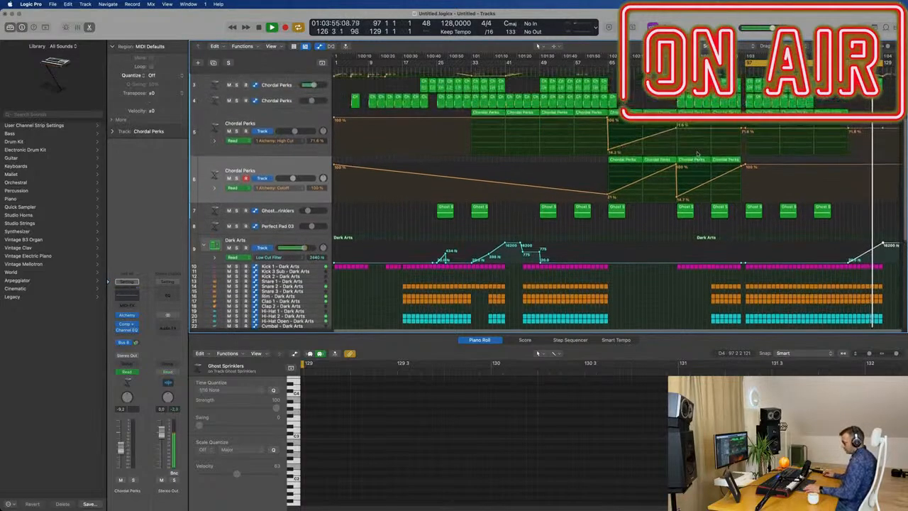
pyautogui.press('x')
pyautogui.press('x')
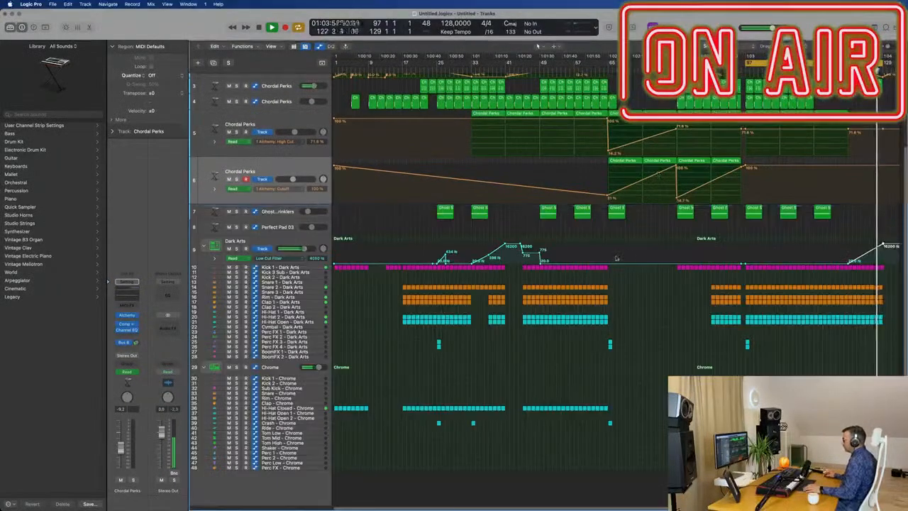
pyautogui.scroll(1, 617, 258)
pyautogui.scroll(3, 617, 258)
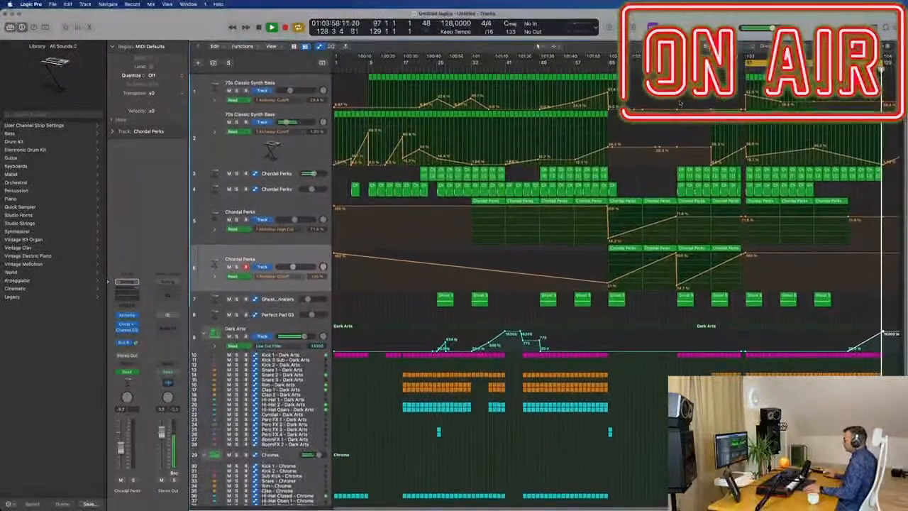
pyautogui.moveTo(747, 63); pyautogui.dragTo(315, 105)
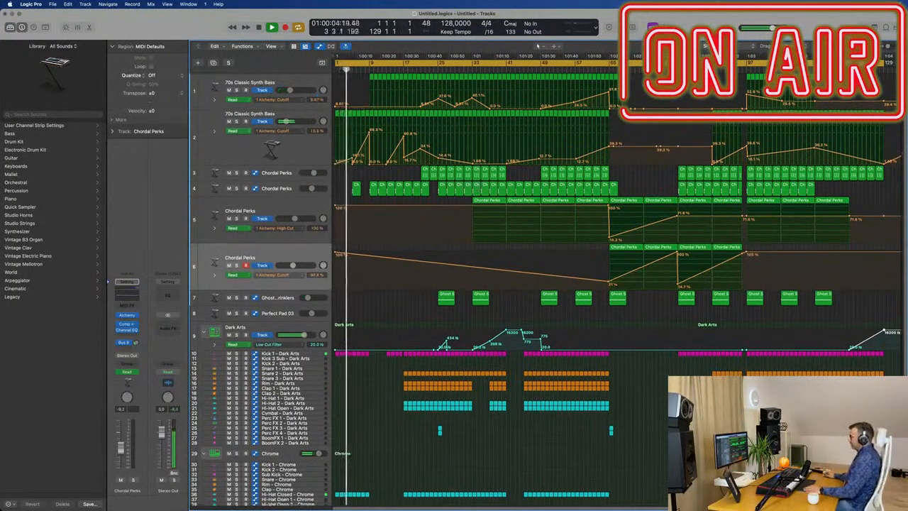
pyautogui.press('z')
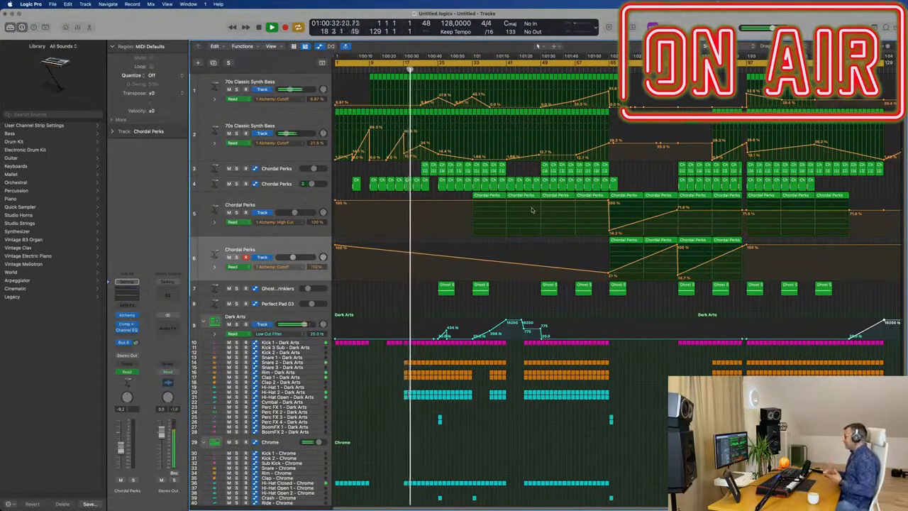
# Review the full arrangement during playback, collapsing the Dark Arts and Chrome kits and expanding Dark Arts again.
pyautogui.scroll(-1, 547, 410)
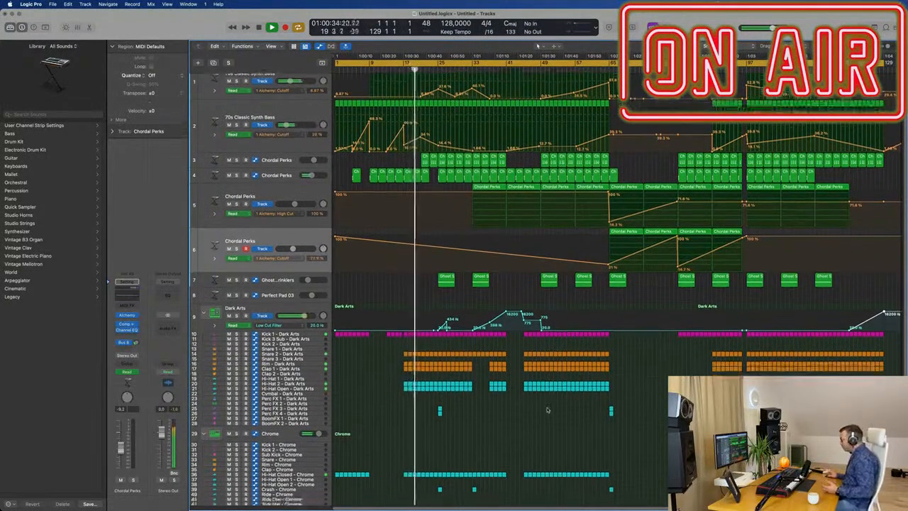
pyautogui.scroll(-1, 548, 411)
pyautogui.scroll(-1, 548, 410)
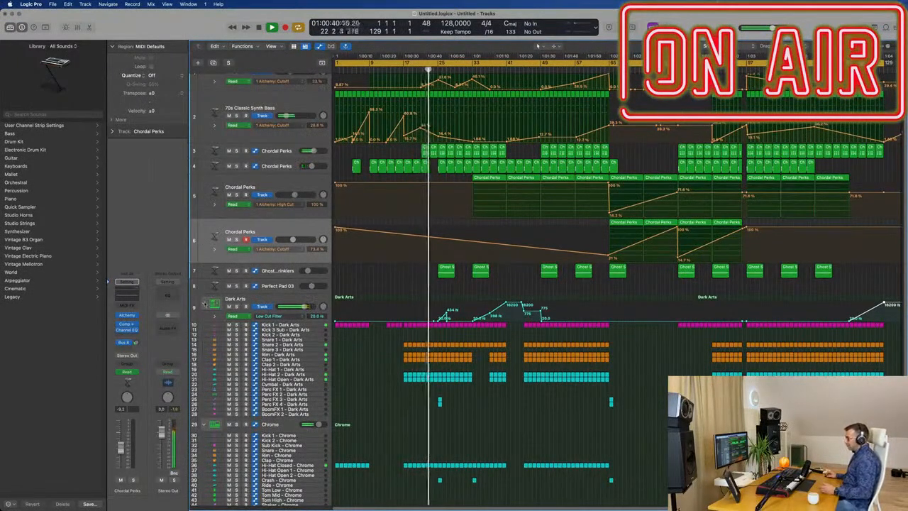
pyautogui.click(204, 304)
pyautogui.click(206, 349)
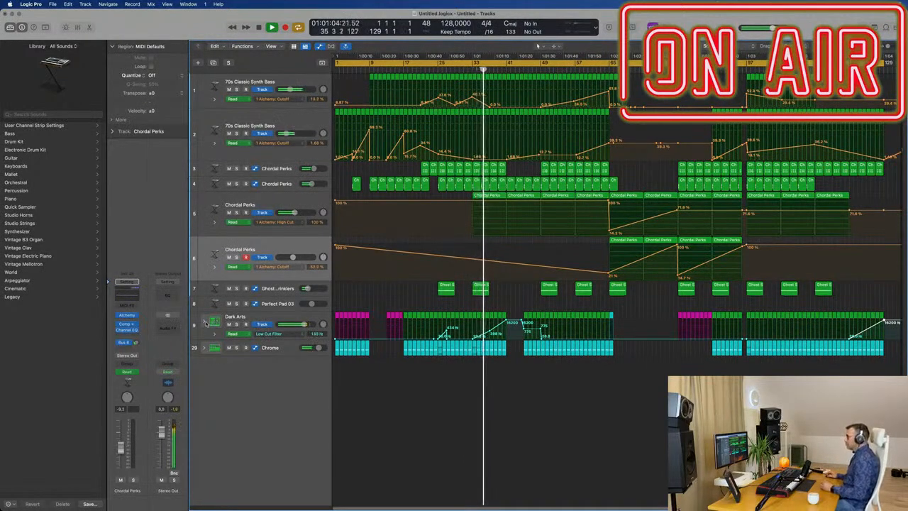
pyautogui.click(205, 323)
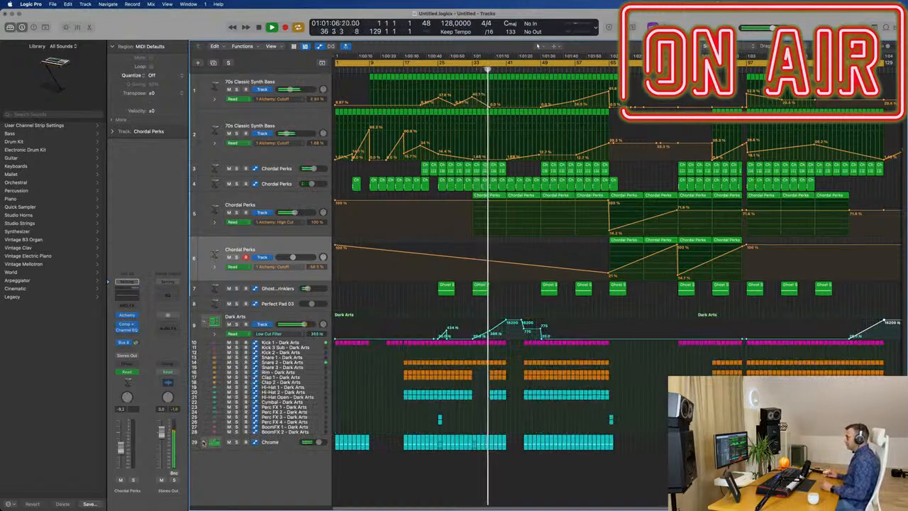
# Expand the Chrome kit and review its drum lanes and the rest of the arrangement during playback.
pyautogui.click(205, 442)
pyautogui.scroll(-2, 394, 424)
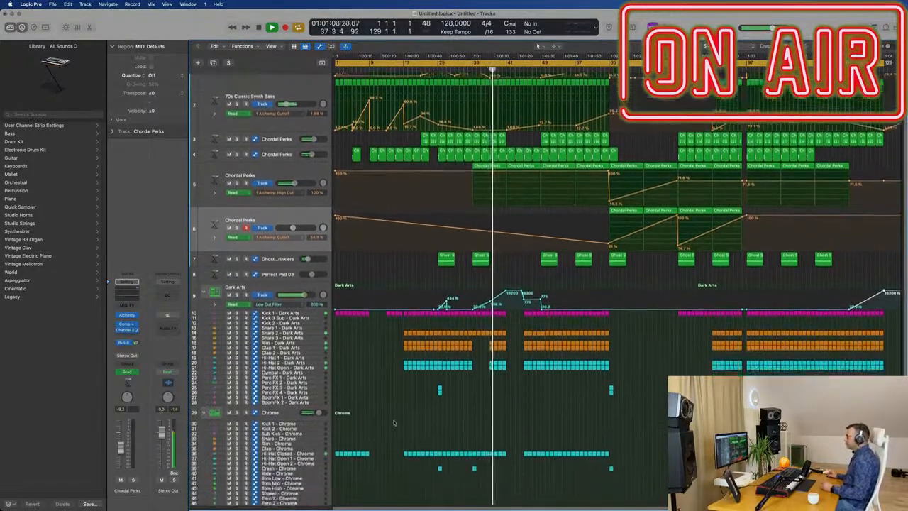
pyautogui.scroll(1, 395, 418)
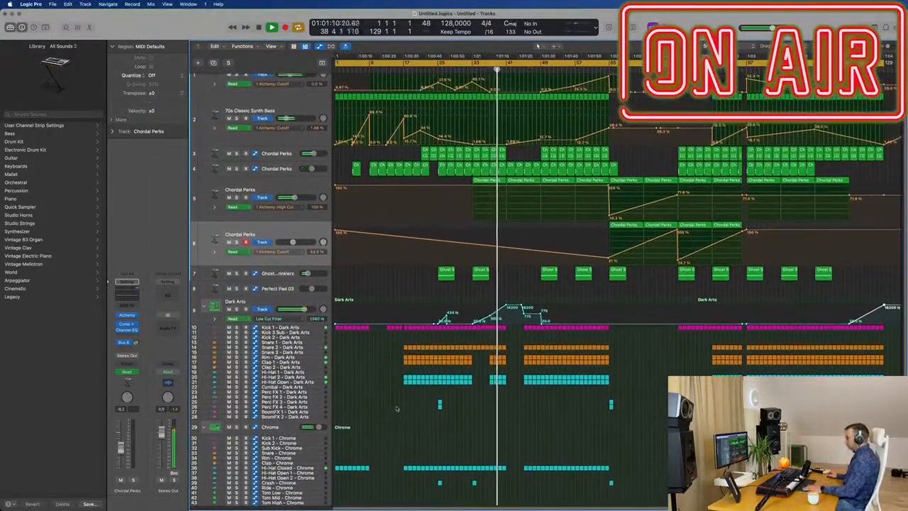
pyautogui.press('z')
pyautogui.press('z')
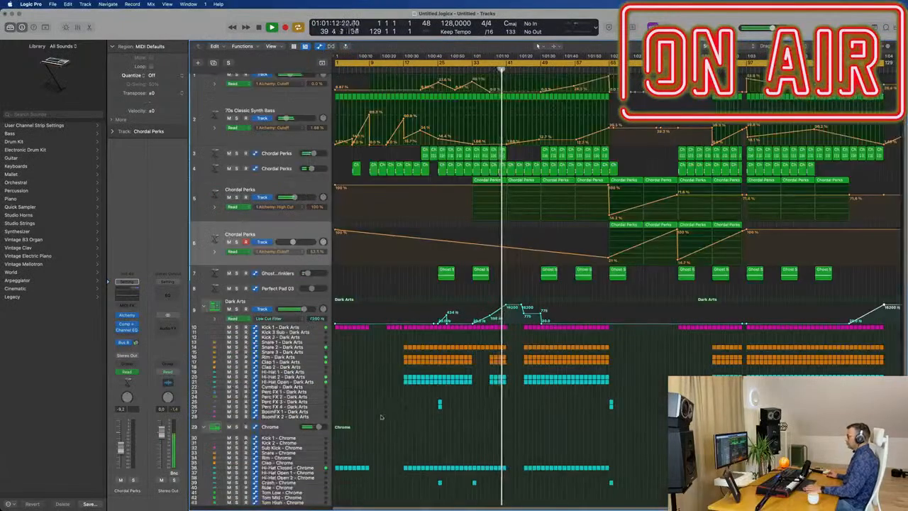
pyautogui.scroll(-3, 394, 414)
pyautogui.scroll(4, 395, 414)
pyautogui.scroll(-1, 395, 415)
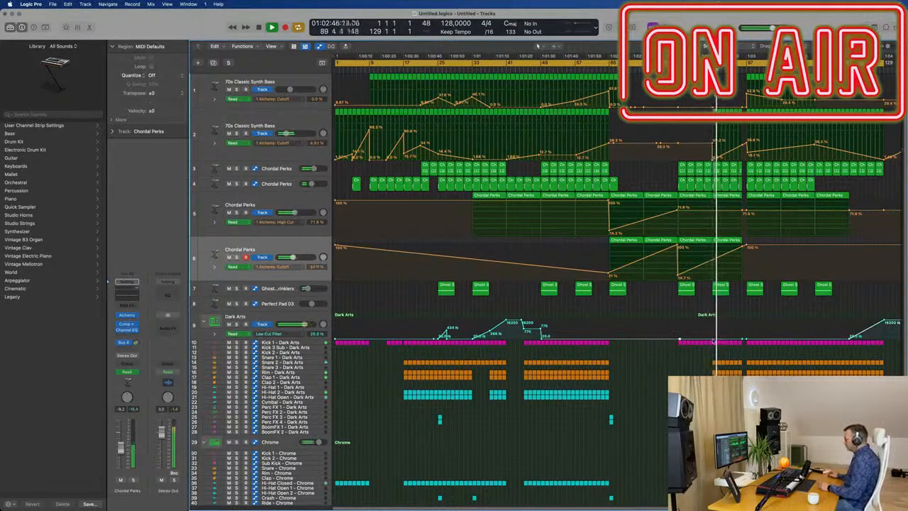
# Ramp the Dark Arts Low Cut Filter up from bar 81 to just before the bar 97 drop.
pyautogui.moveTo(713, 338); pyautogui.dragTo(743, 325)
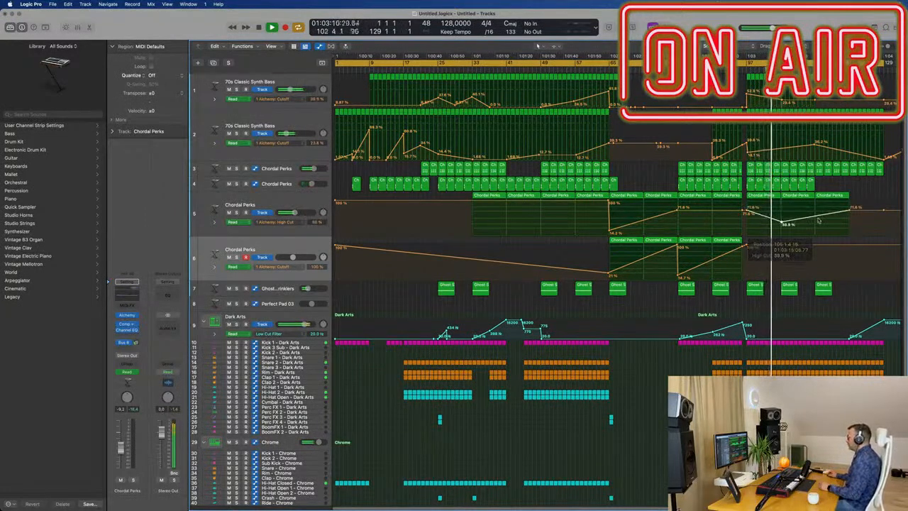
# Dip the Chordal Perks High Cut automation after the drop, holding about 39.5% from bar 105 to just before bar 113.
pyautogui.moveTo(815, 218); pyautogui.dragTo(815, 223)
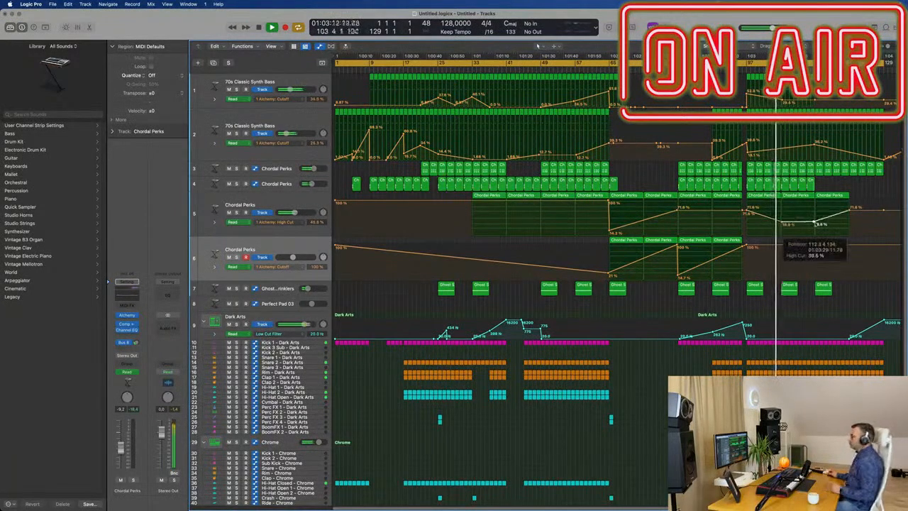